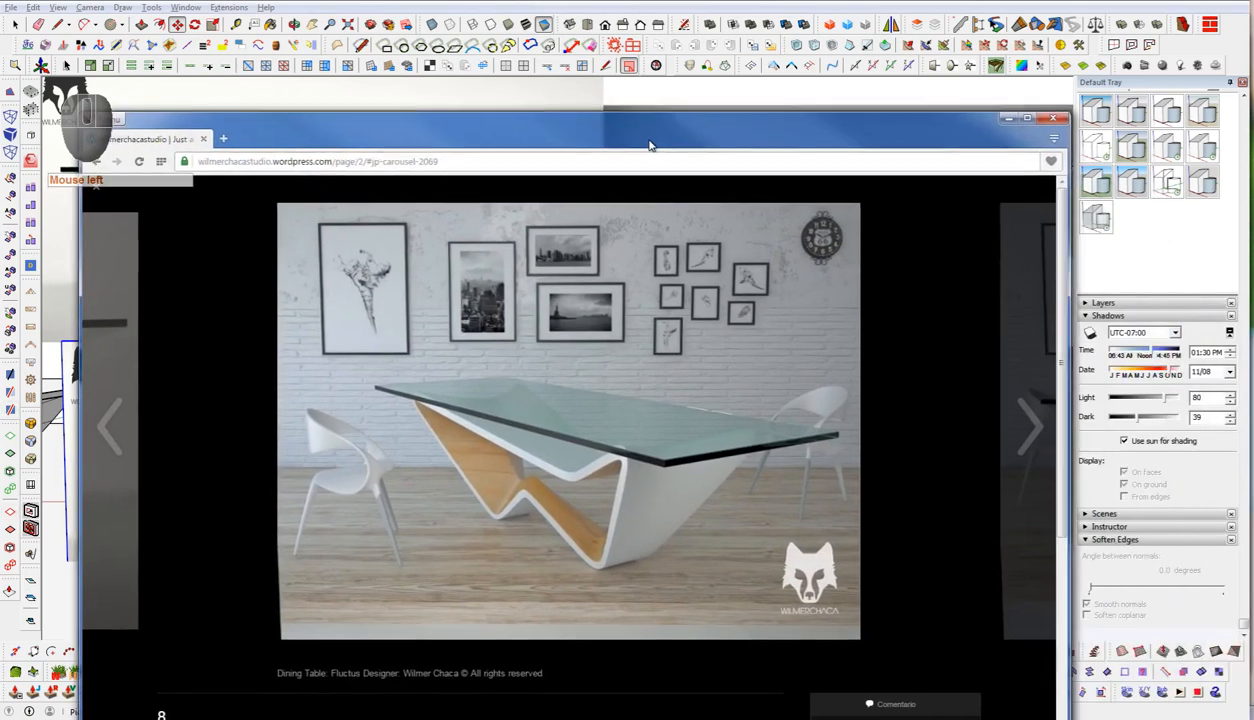
- Examine the Fluctus dining table renders in the web gallery, comparing the shape of its base from different angles
{"action": "left_click_drag", "start_coordinate": [651, 143], "coordinate": [760, 125]}
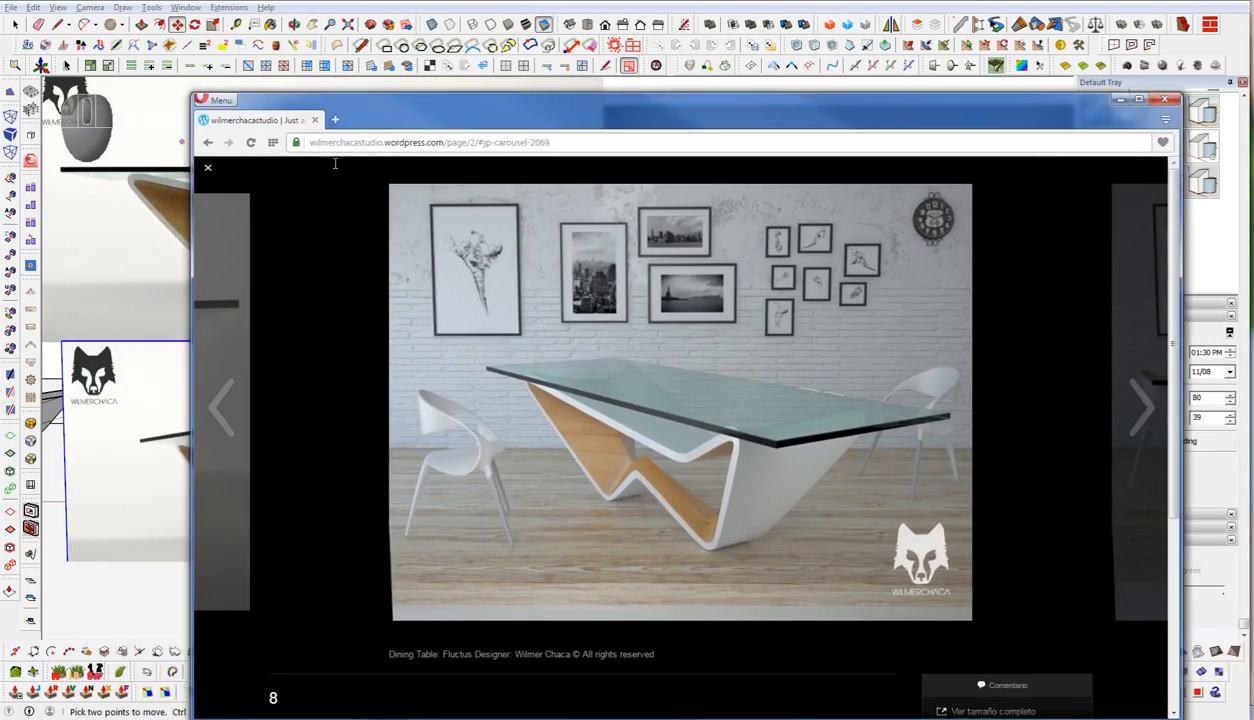
{"action": "left_click", "coordinate": [1140, 418]}
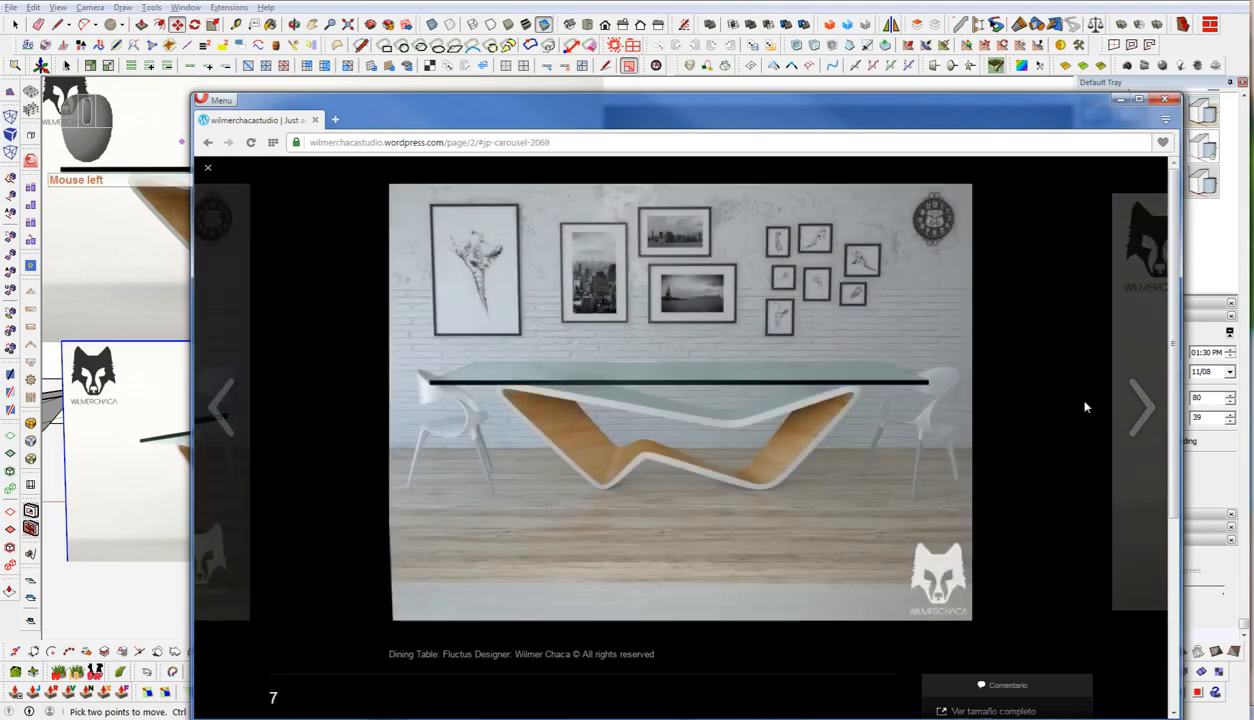
{"action": "left_click", "coordinate": [1141, 422]}
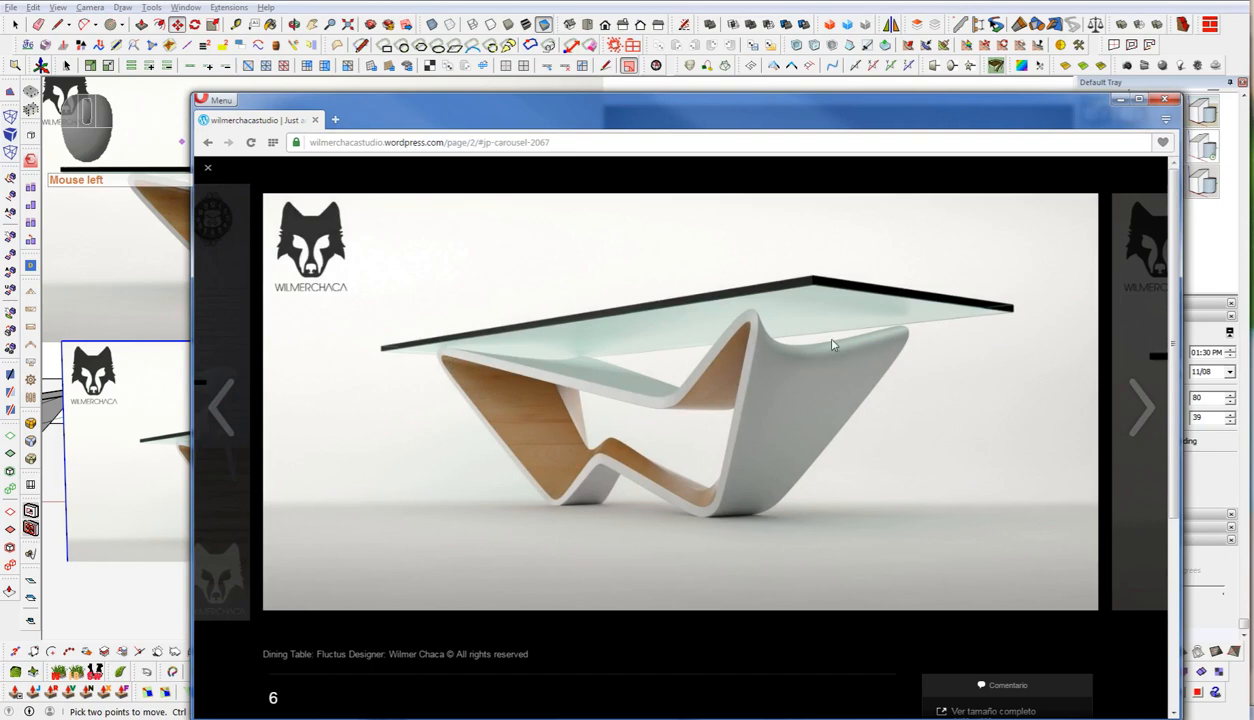
{"action": "left_click", "coordinate": [1148, 413]}
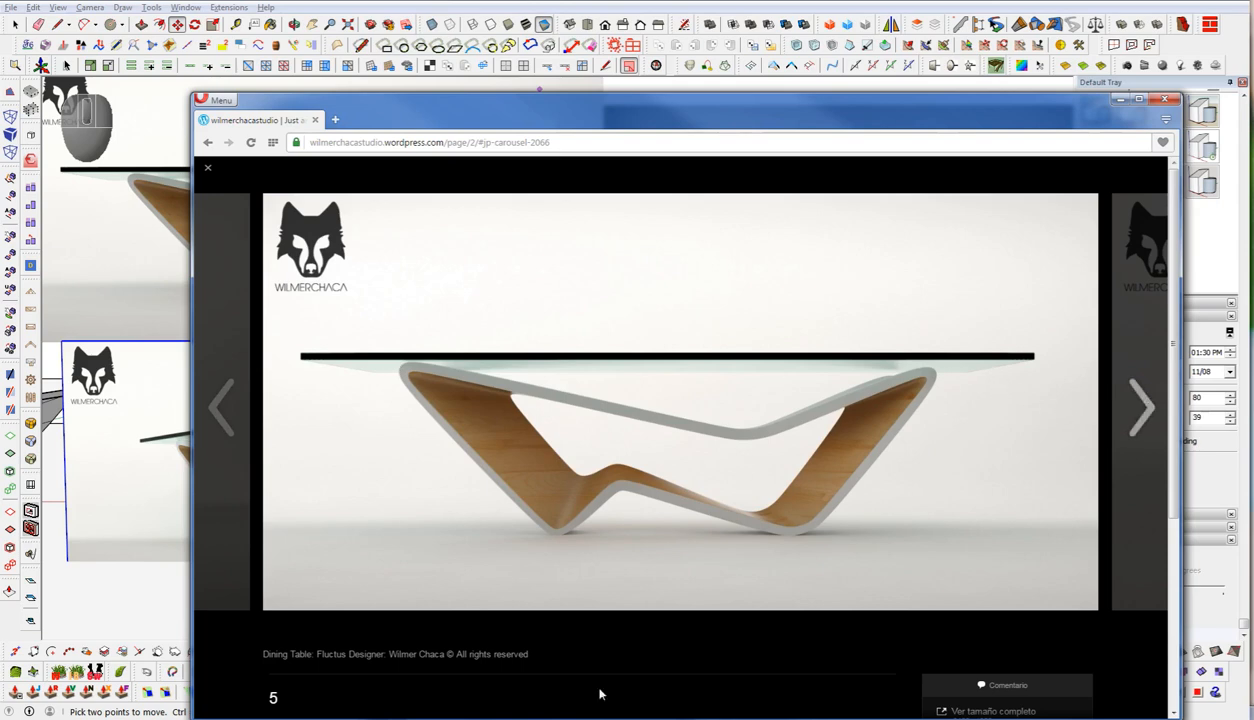
{"action": "left_click", "coordinate": [1150, 428]}
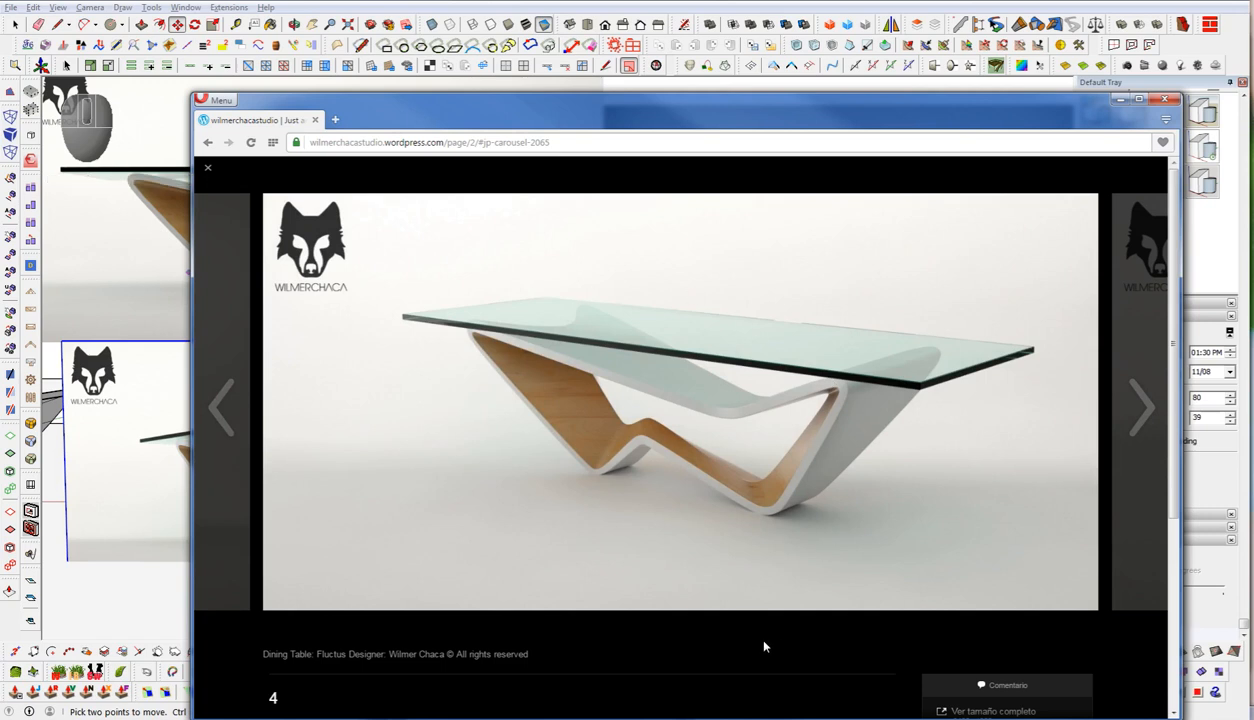
{"action": "left_click", "coordinate": [1142, 405]}
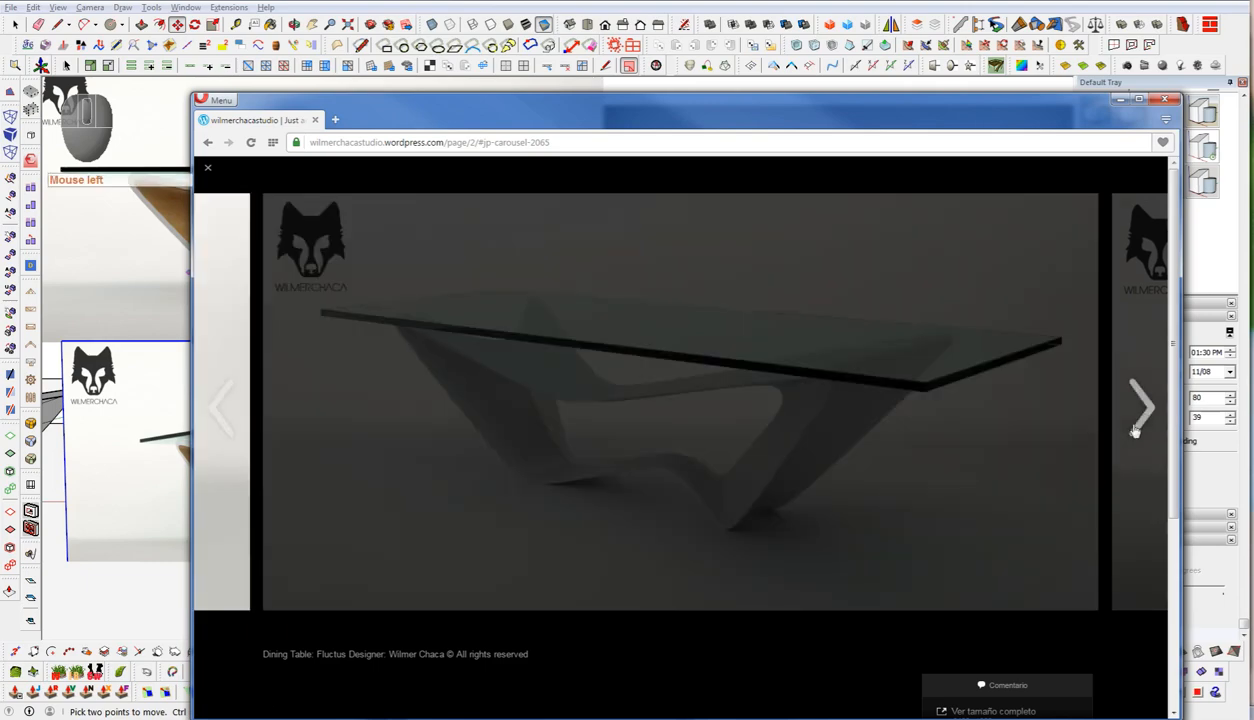
{"action": "left_click", "coordinate": [1140, 405]}
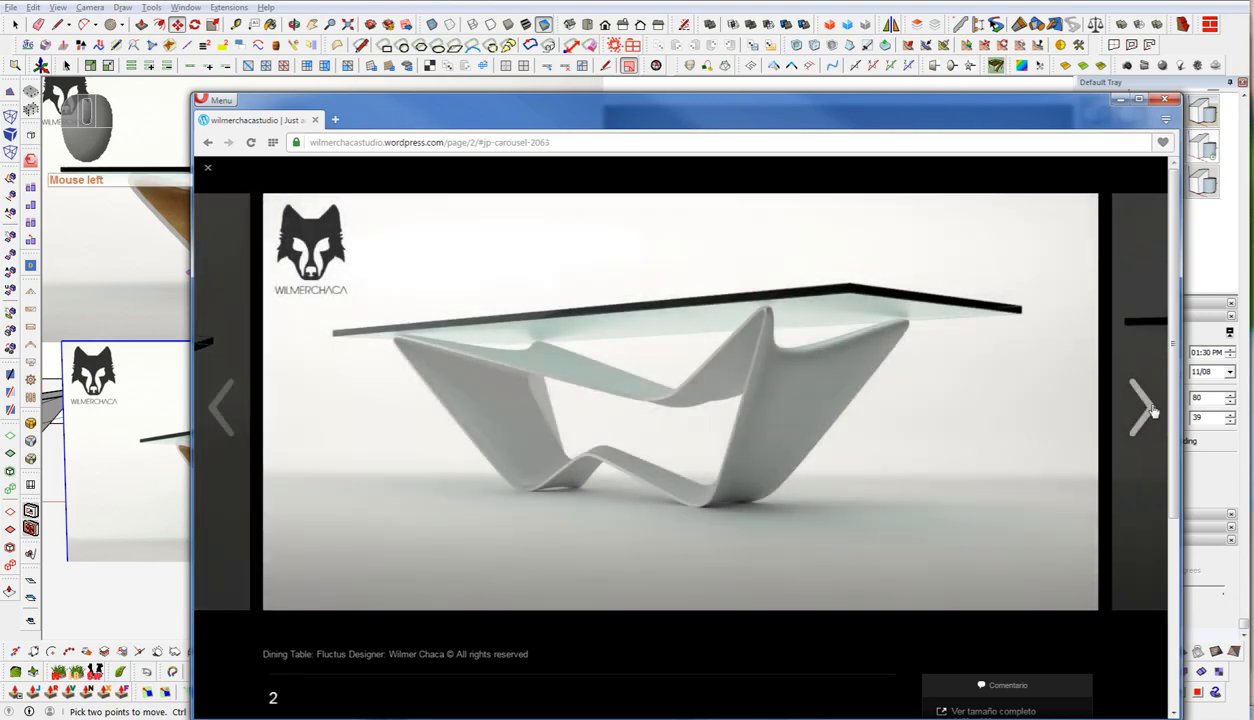
{"action": "left_click", "coordinate": [1145, 406]}
{"action": "left_click", "coordinate": [1145, 406]}
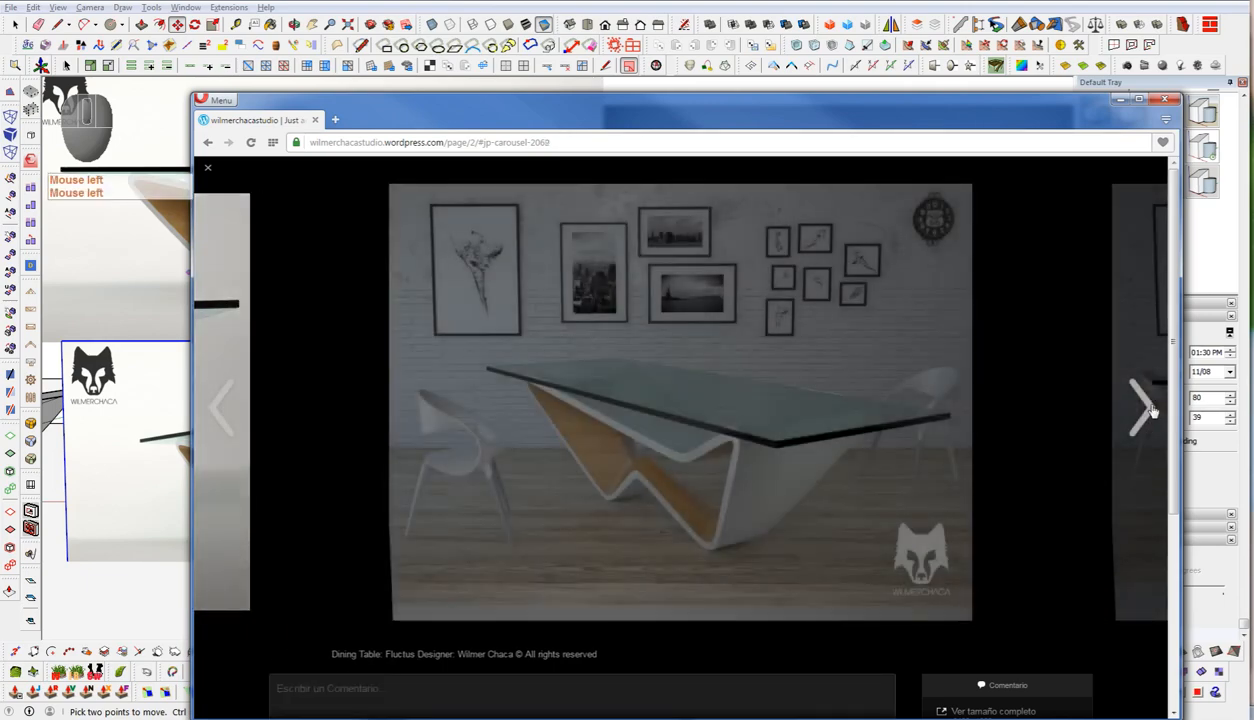
{"action": "left_click", "coordinate": [1141, 406]}
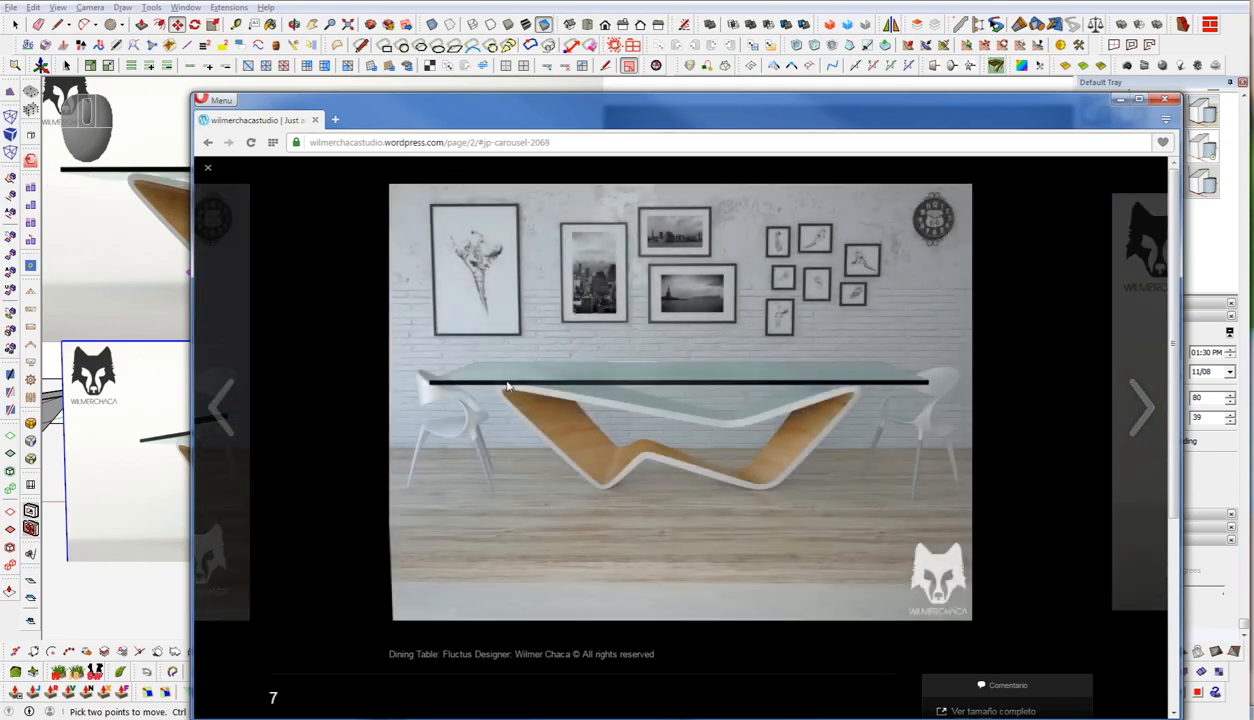
{"action": "left_click", "coordinate": [1141, 406]}
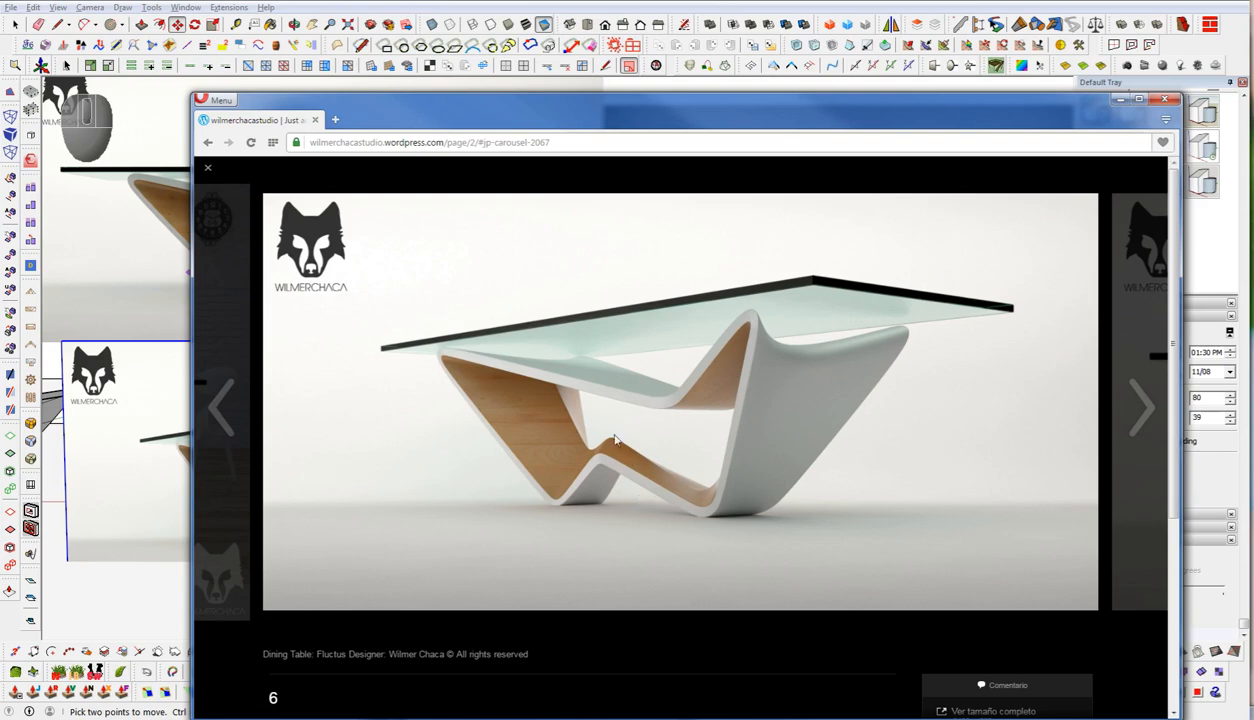
{"action": "left_click", "coordinate": [1150, 404]}
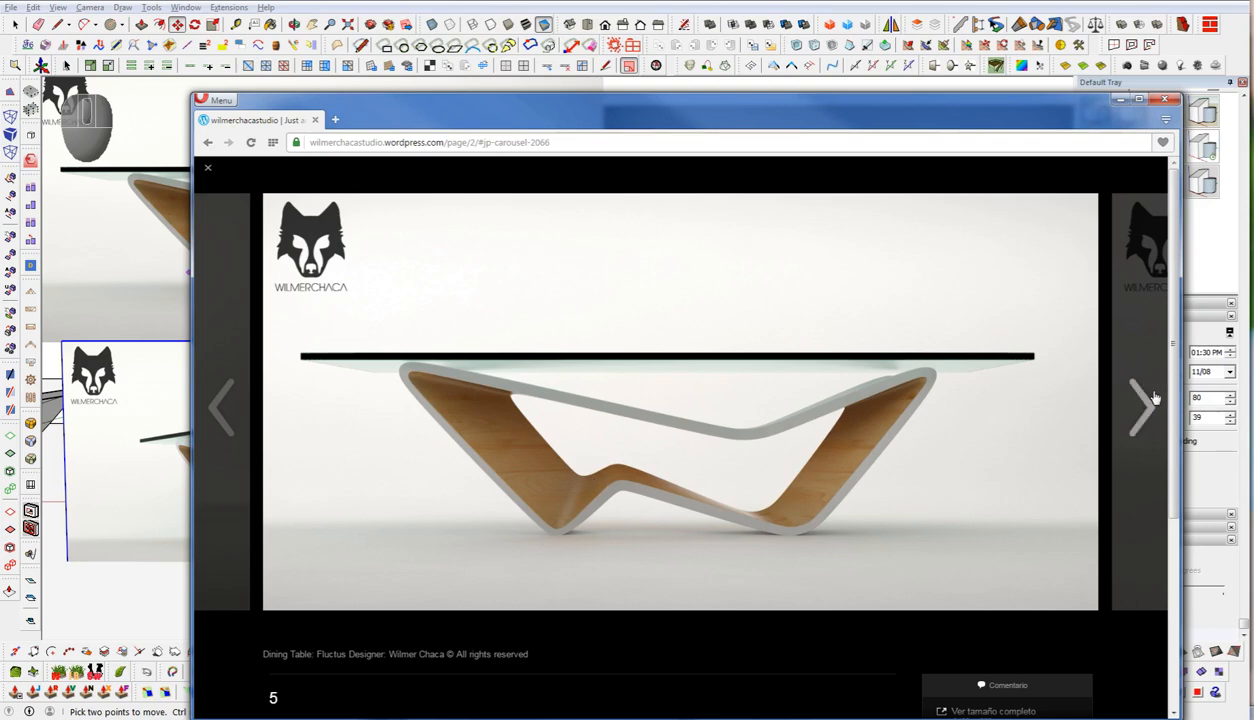
{"action": "left_click", "coordinate": [1112, 415]}
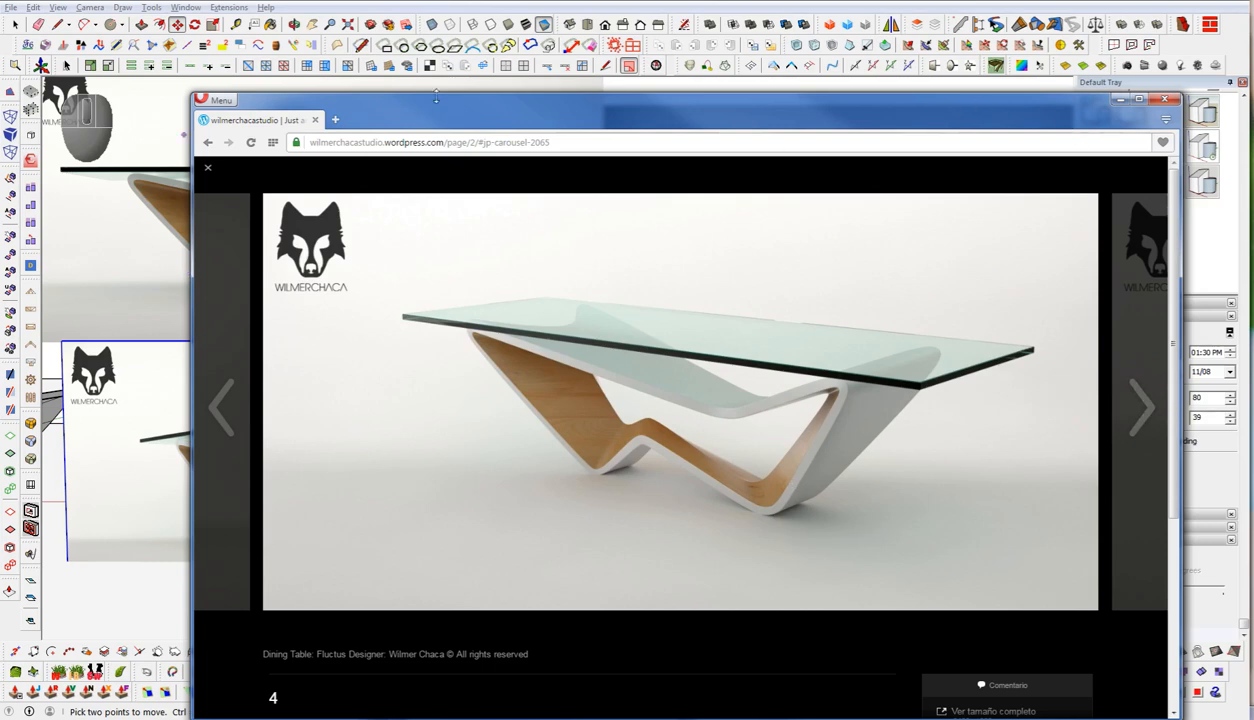
{"action": "left_click", "coordinate": [475, 110]}
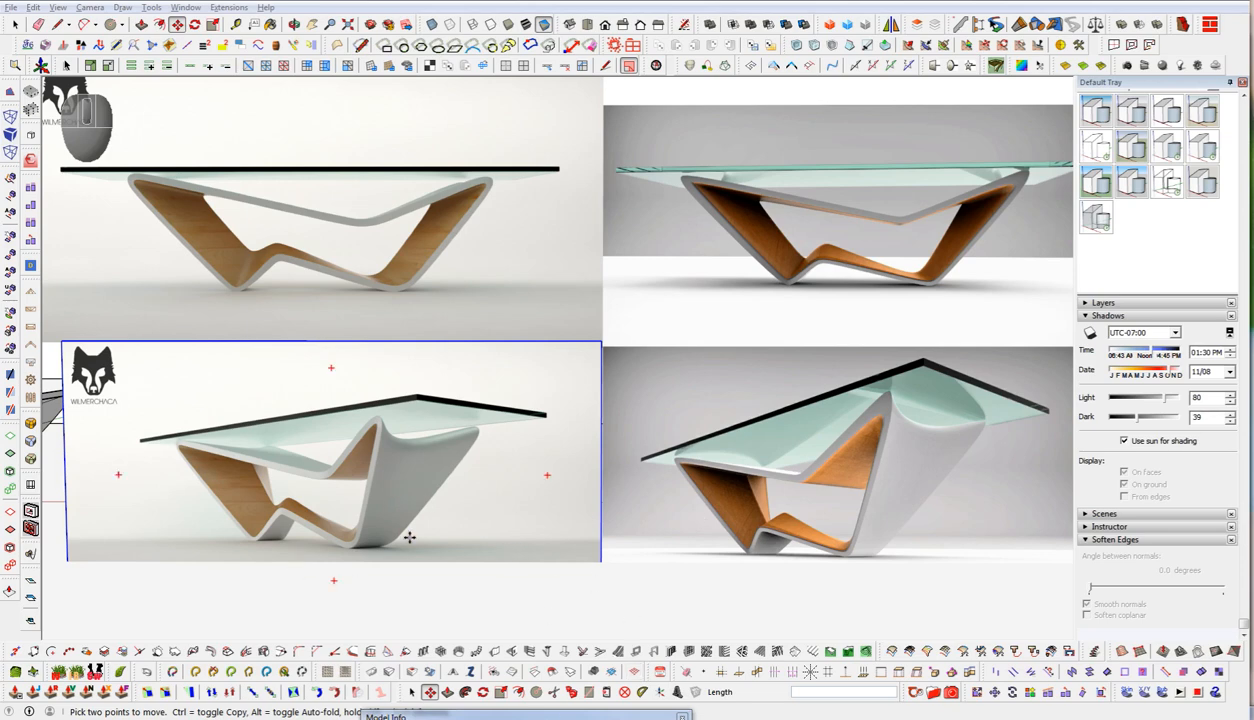
- Switch to SketchUp and examine the four reference images, the finished table and the two separate base models
{"action": "scroll", "coordinate": [461, 492], "scroll_direction": "down", "scroll_amount": 2}
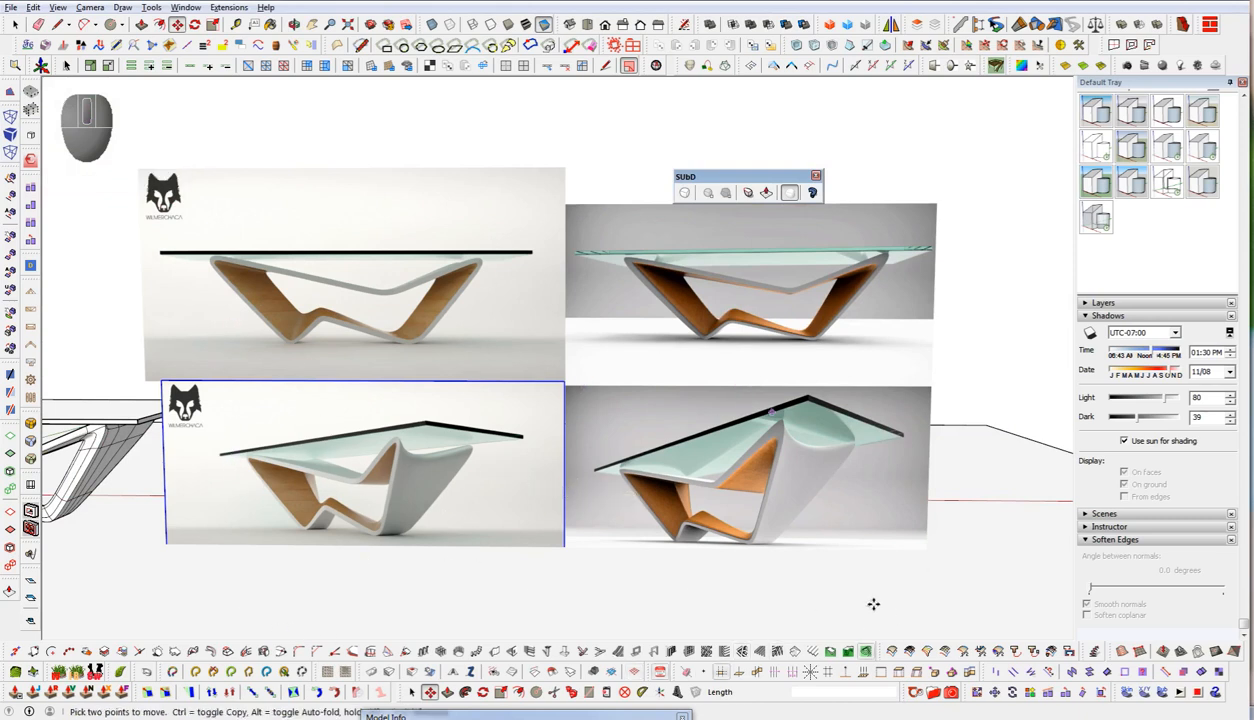
{"action": "key", "text": "shift"}
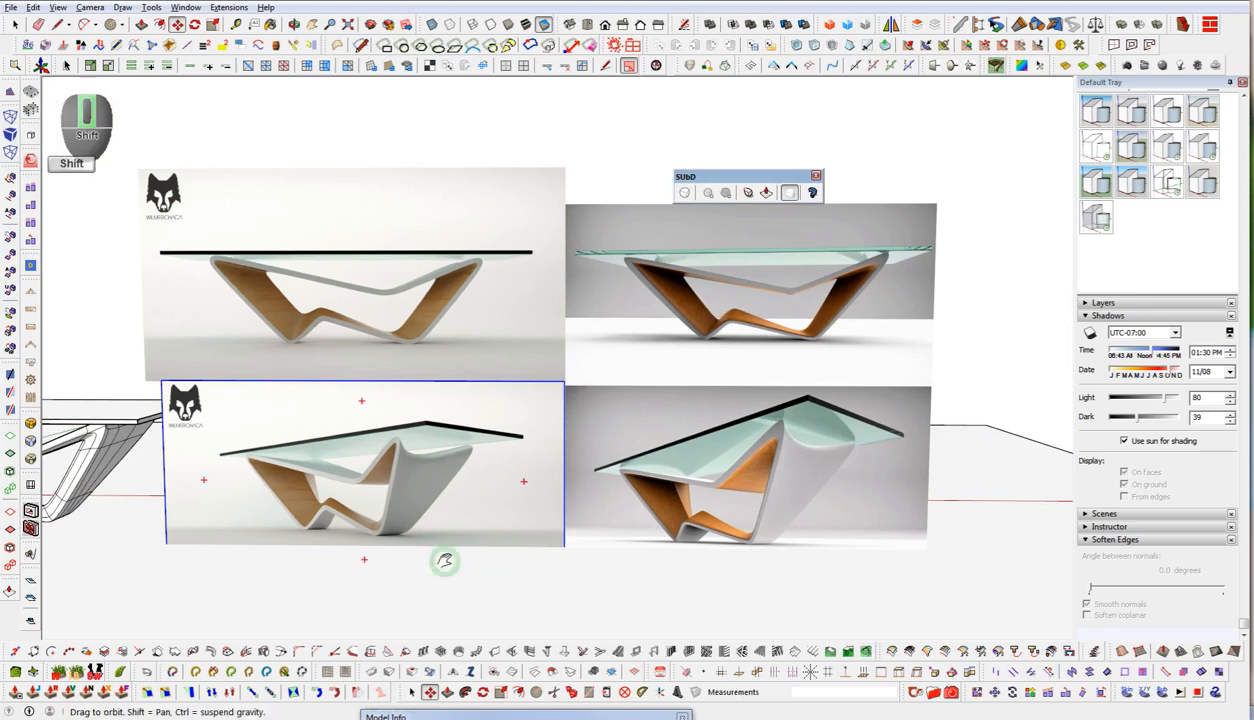
{"action": "middle_click_drag", "start_coordinate": [444, 561], "coordinate": [664, 566], "text": "shift"}
{"action": "middle_click_drag", "start_coordinate": [580, 450], "coordinate": [270, 440], "text": "shift"}
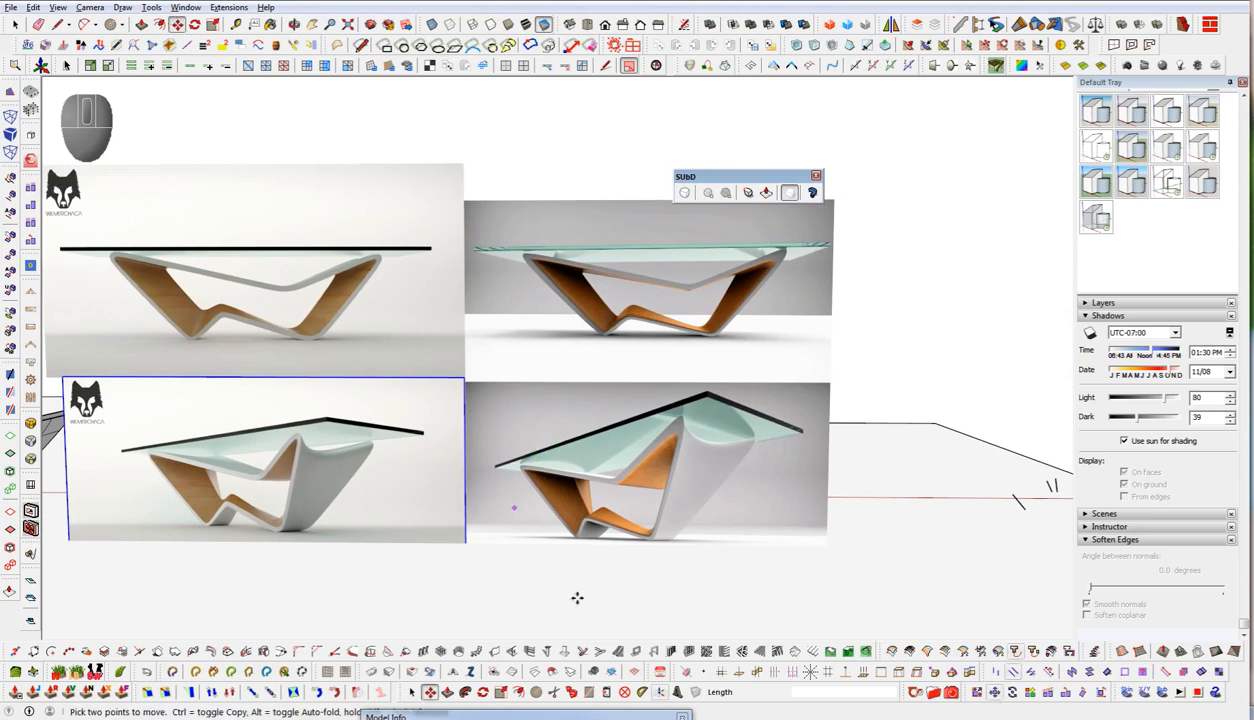
{"action": "middle_click_drag", "start_coordinate": [568, 557], "coordinate": [691, 582], "text": "shift"}
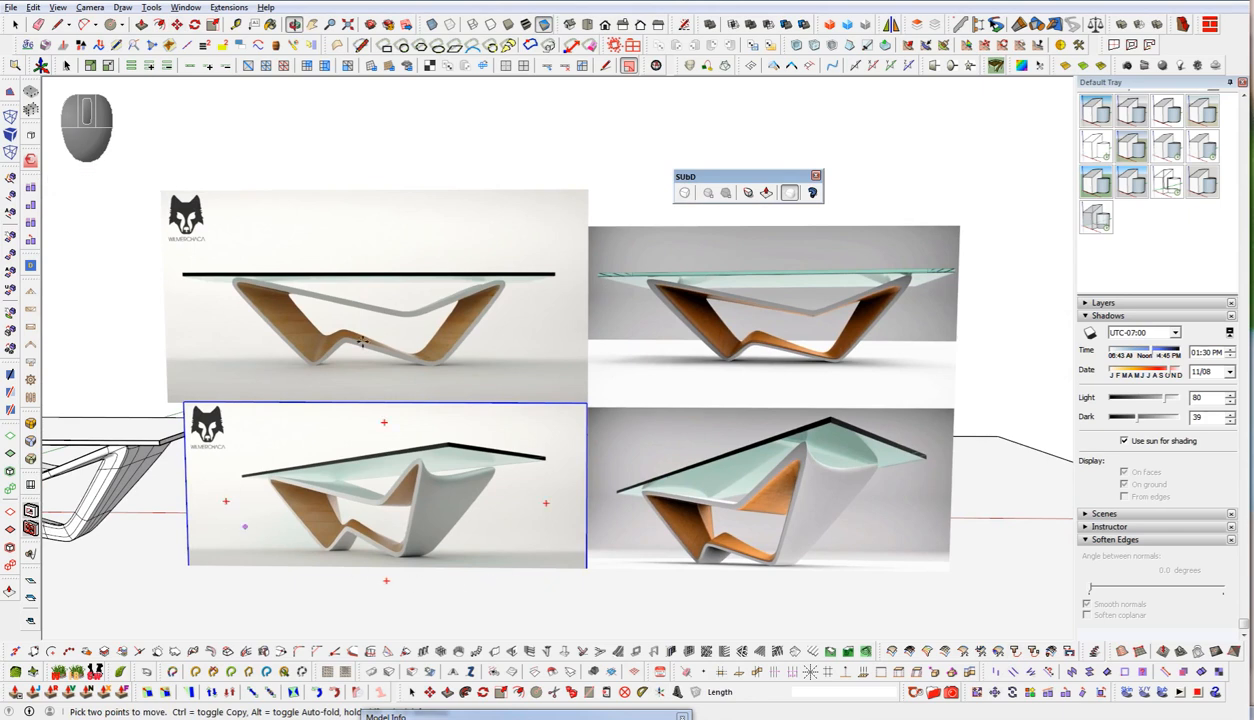
{"action": "key", "text": "m"}
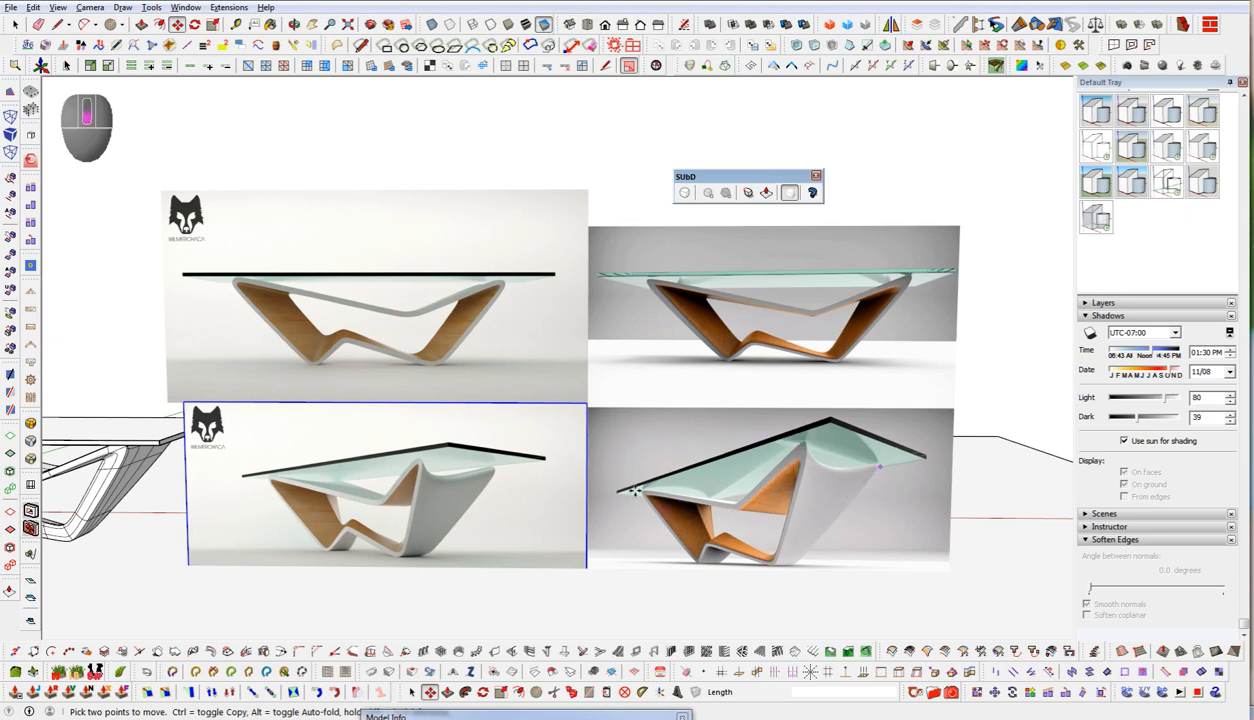
{"action": "middle_click_drag", "start_coordinate": [788, 494], "coordinate": [181, 440]}
{"action": "middle_click_drag", "start_coordinate": [240, 503], "coordinate": [283, 549], "text": "shift"}
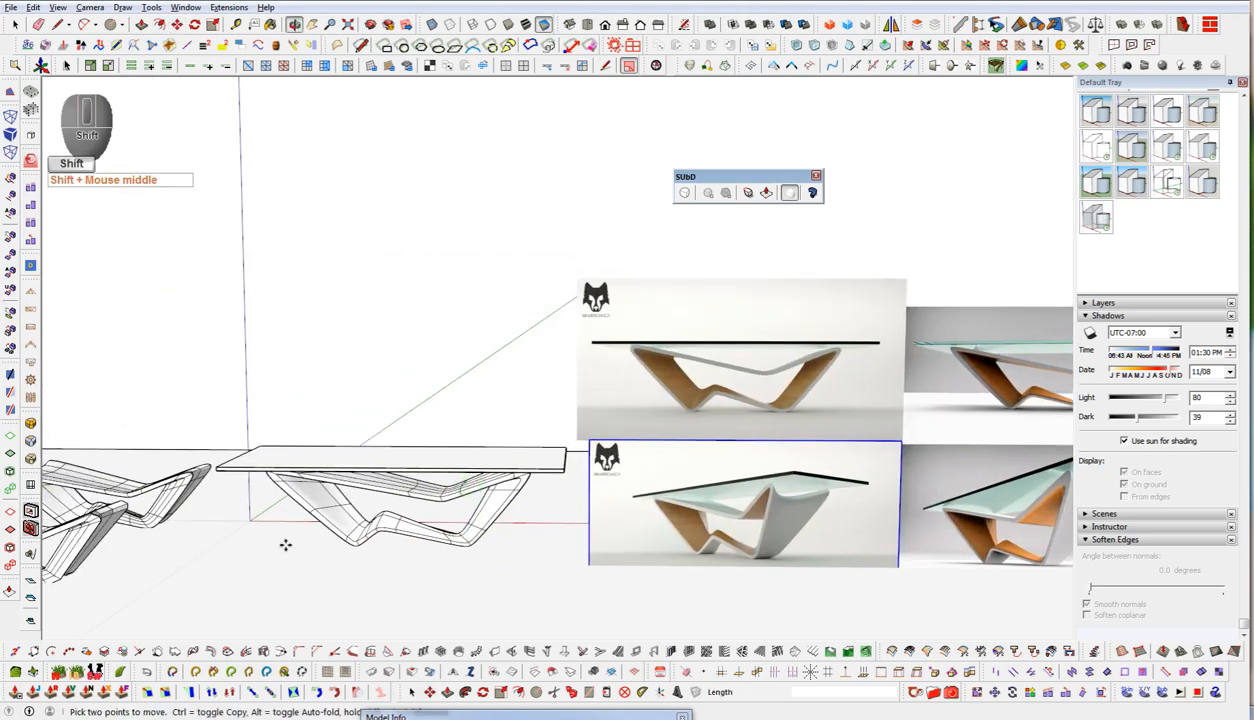
{"action": "scroll", "coordinate": [294, 515], "scroll_direction": "up", "scroll_amount": 3}
{"action": "scroll", "coordinate": [396, 537], "scroll_direction": "up", "scroll_amount": 3}
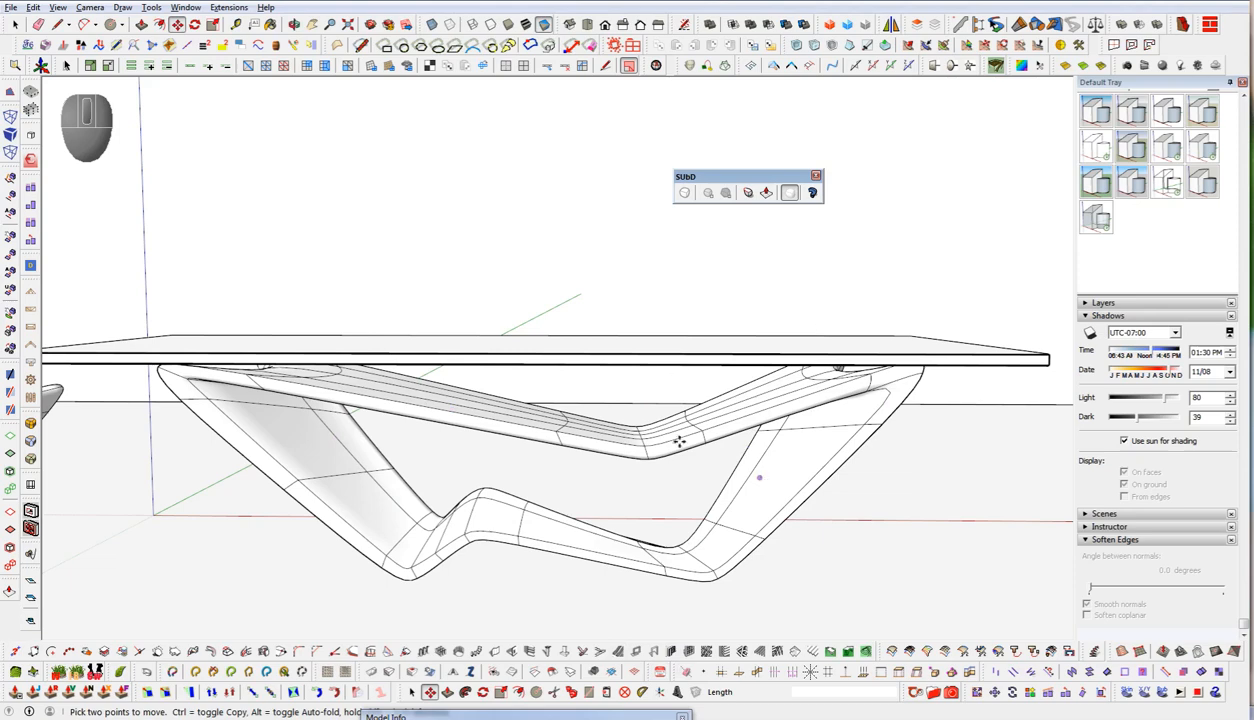
{"action": "scroll", "coordinate": [585, 548], "scroll_direction": "down", "scroll_amount": 4}
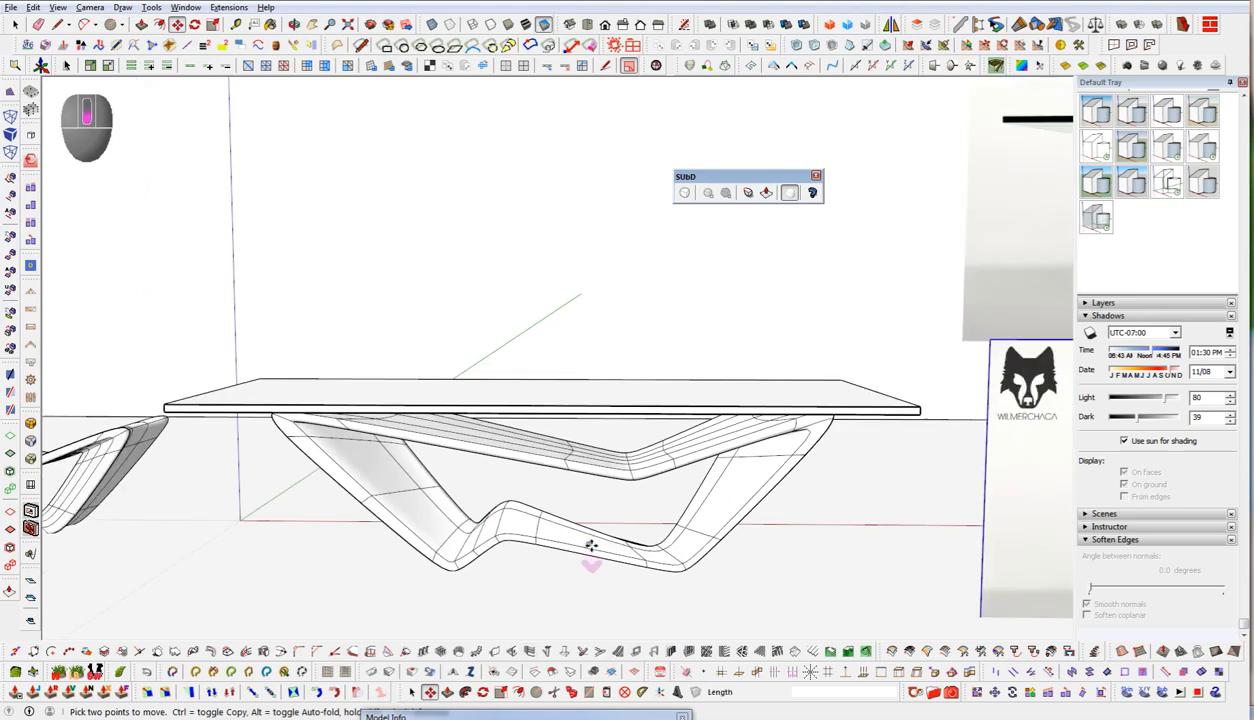
{"action": "middle_click_drag", "start_coordinate": [589, 552], "coordinate": [485, 469]}
{"action": "scroll", "coordinate": [485, 469], "scroll_direction": "up", "scroll_amount": 3}
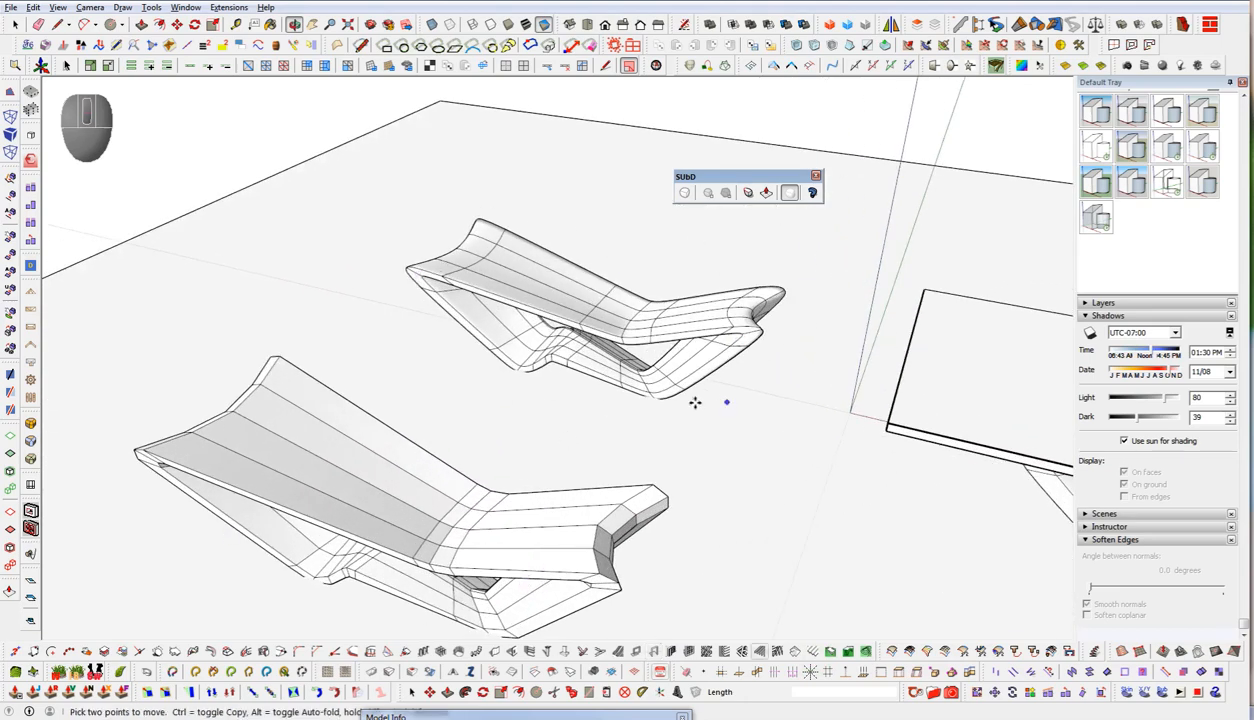
{"action": "scroll", "coordinate": [290, 385], "scroll_direction": "down", "scroll_amount": 4}
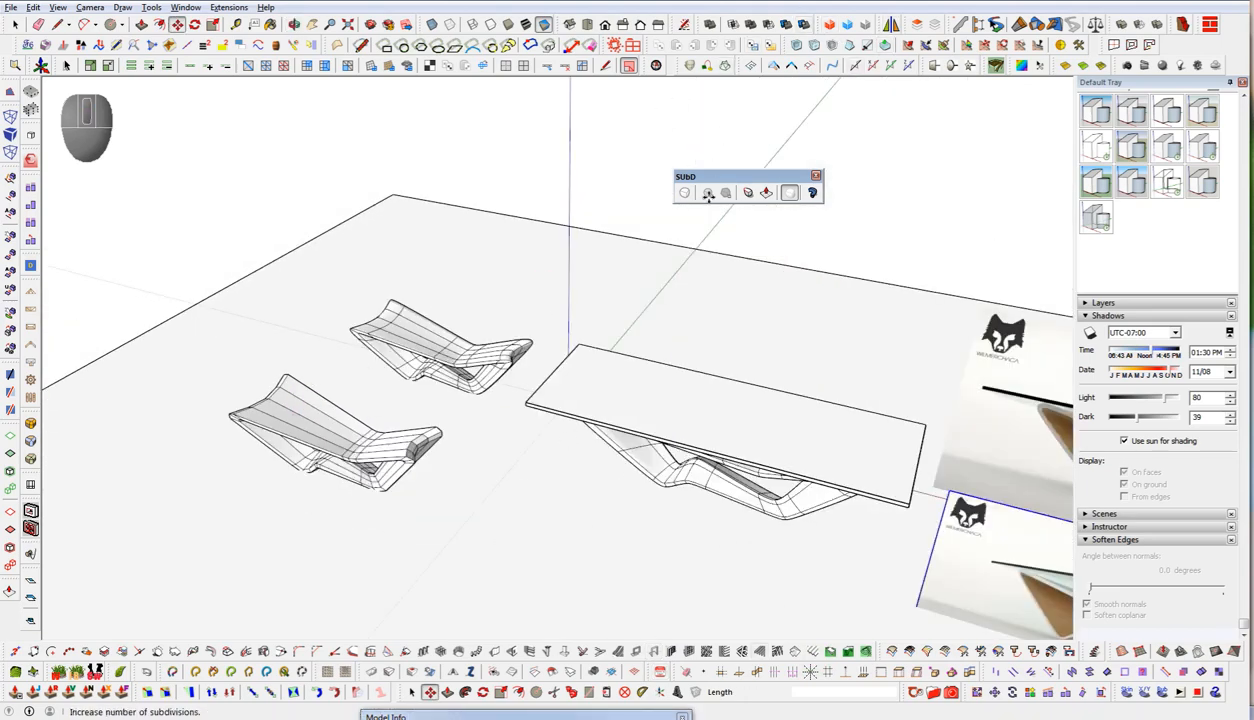
- Undock the QuadFace Tools, Curviloft and FredoScale toolbars and group them with the SUbD toolbar above the model
{"action": "left_click_drag", "start_coordinate": [745, 176], "coordinate": [709, 147]}
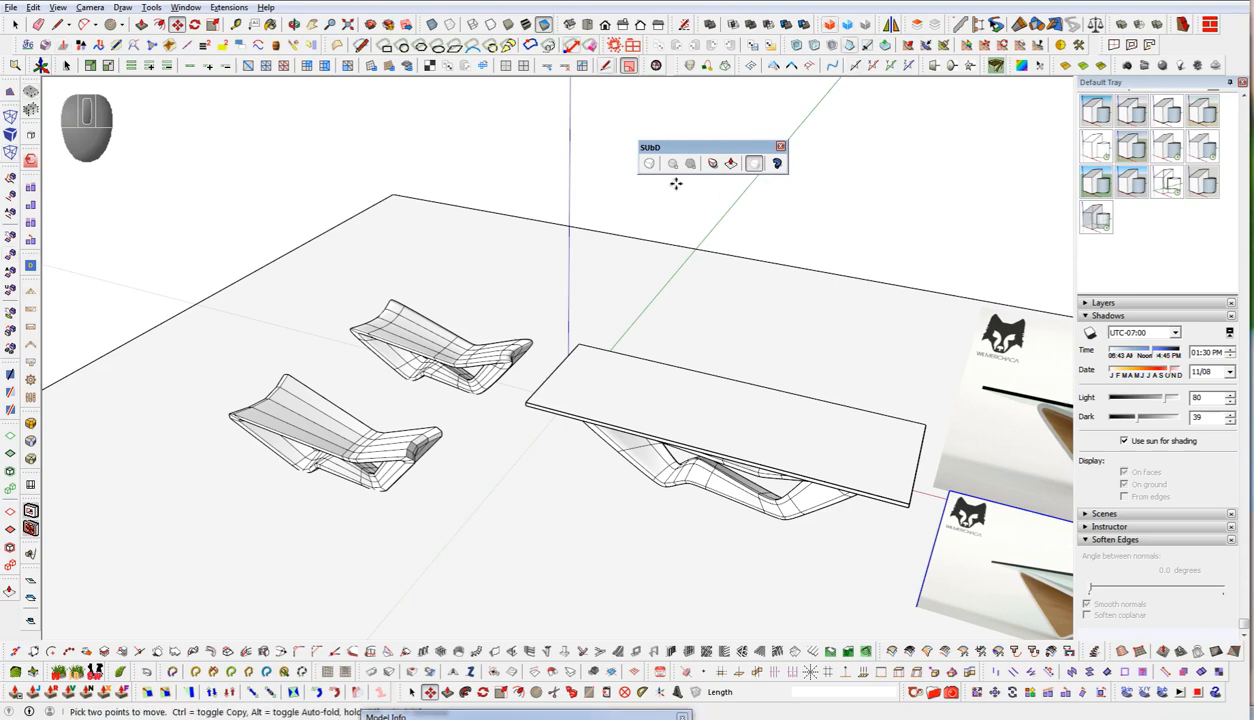
{"action": "left_click_drag", "start_coordinate": [674, 65], "coordinate": [645, 103]}
{"action": "left_click_drag", "start_coordinate": [717, 143], "coordinate": [752, 97]}
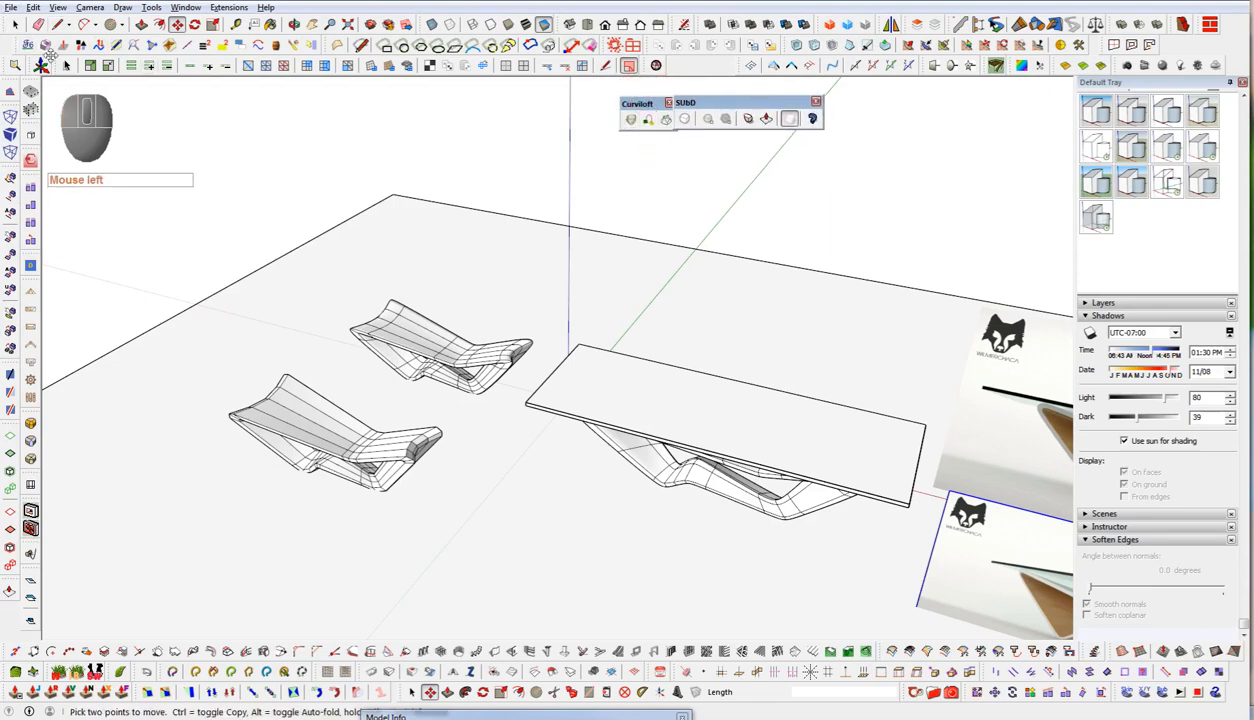
{"action": "left_click_drag", "start_coordinate": [66, 65], "coordinate": [461, 104]}
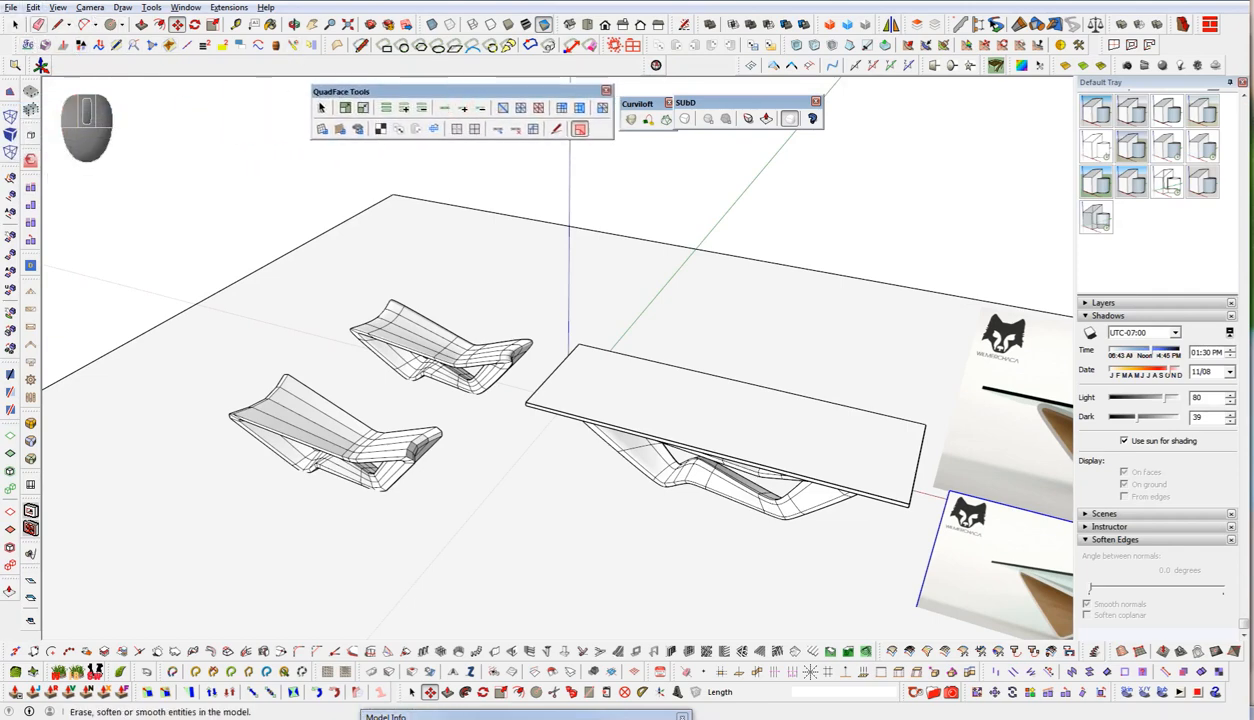
{"action": "left_click_drag", "start_coordinate": [16, 45], "coordinate": [168, 50]}
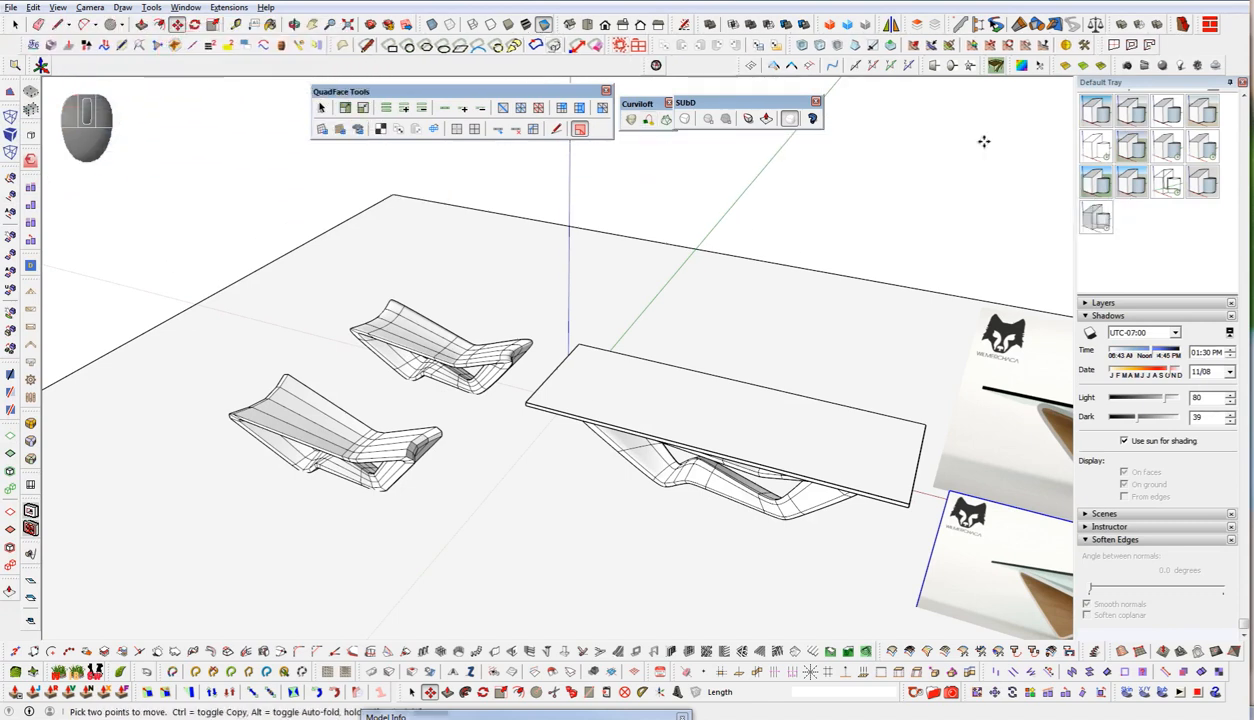
{"action": "left_click_drag", "start_coordinate": [136, 684], "coordinate": [624, 152]}
{"action": "left_click_drag", "start_coordinate": [642, 104], "coordinate": [640, 95]}
{"action": "left_click_drag", "start_coordinate": [733, 104], "coordinate": [738, 97]}
{"action": "left_click_drag", "start_coordinate": [695, 141], "coordinate": [687, 135]}
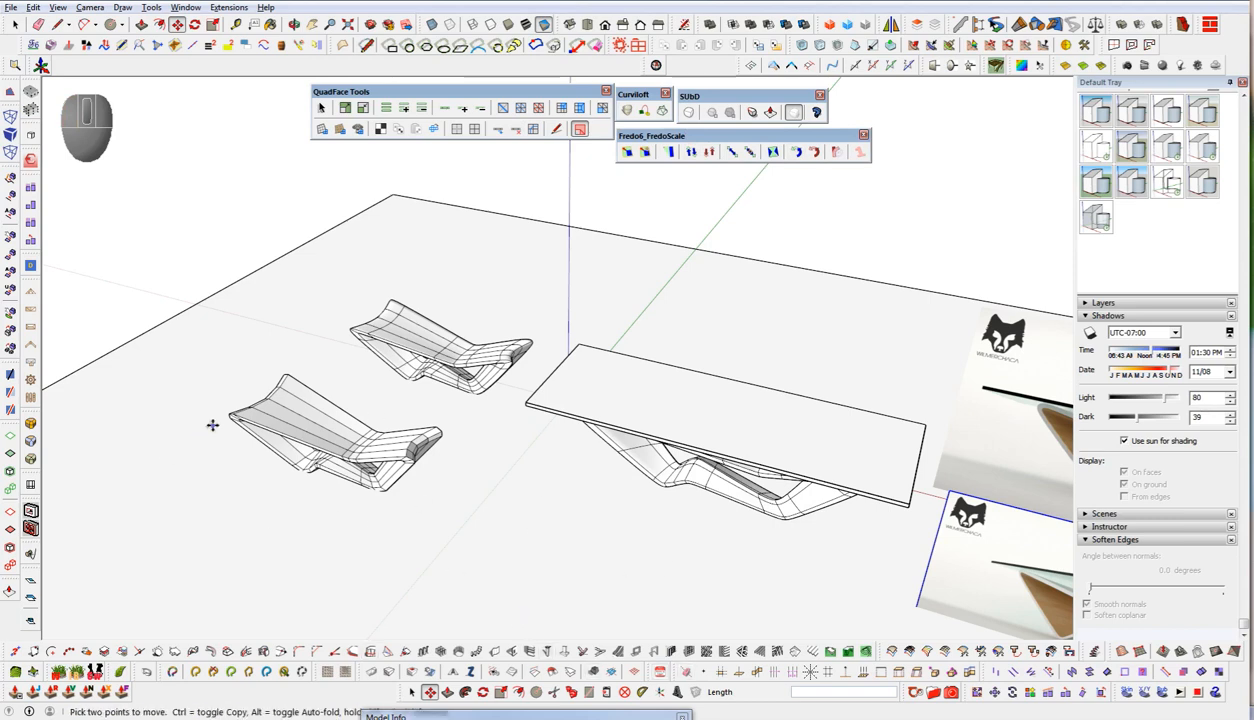
- Examine the table models beside the reference images and the base's profile in the front-view image
{"action": "middle_click_drag", "start_coordinate": [320, 536], "coordinate": [484, 574]}
{"action": "middle_click_drag", "start_coordinate": [812, 578], "coordinate": [599, 518], "text": "shift"}
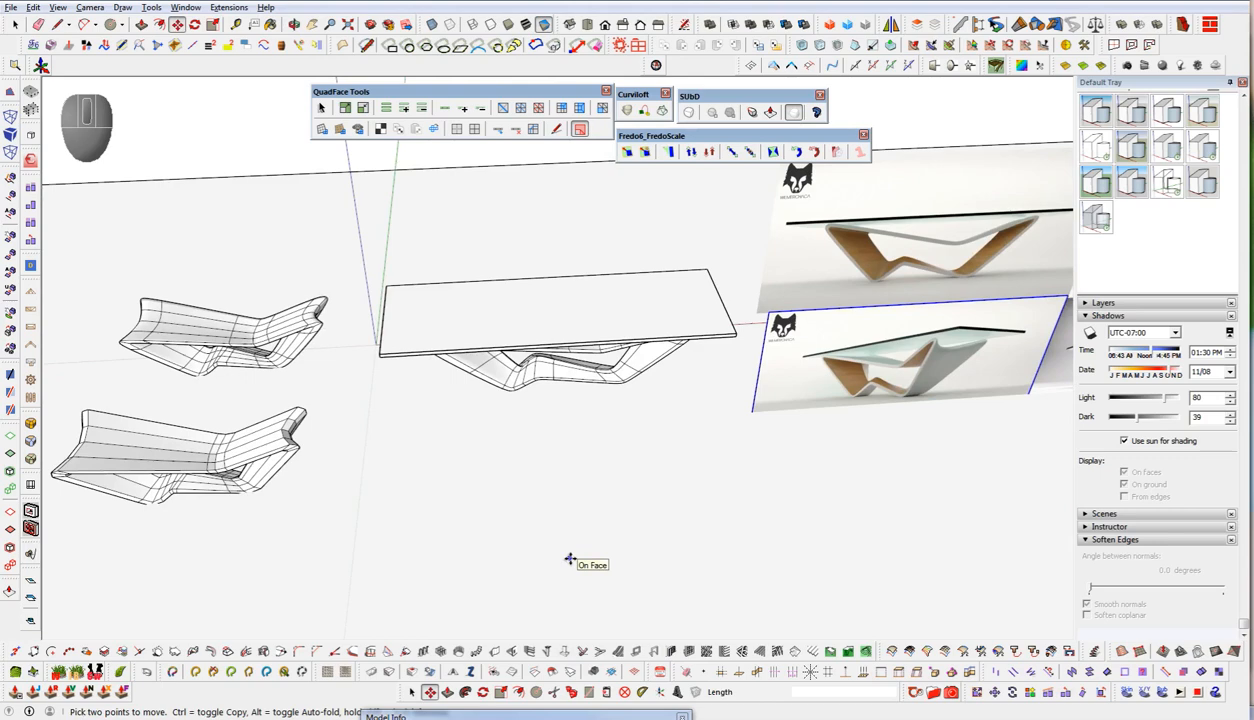
{"action": "scroll", "coordinate": [499, 492], "scroll_direction": "down", "scroll_amount": 2}
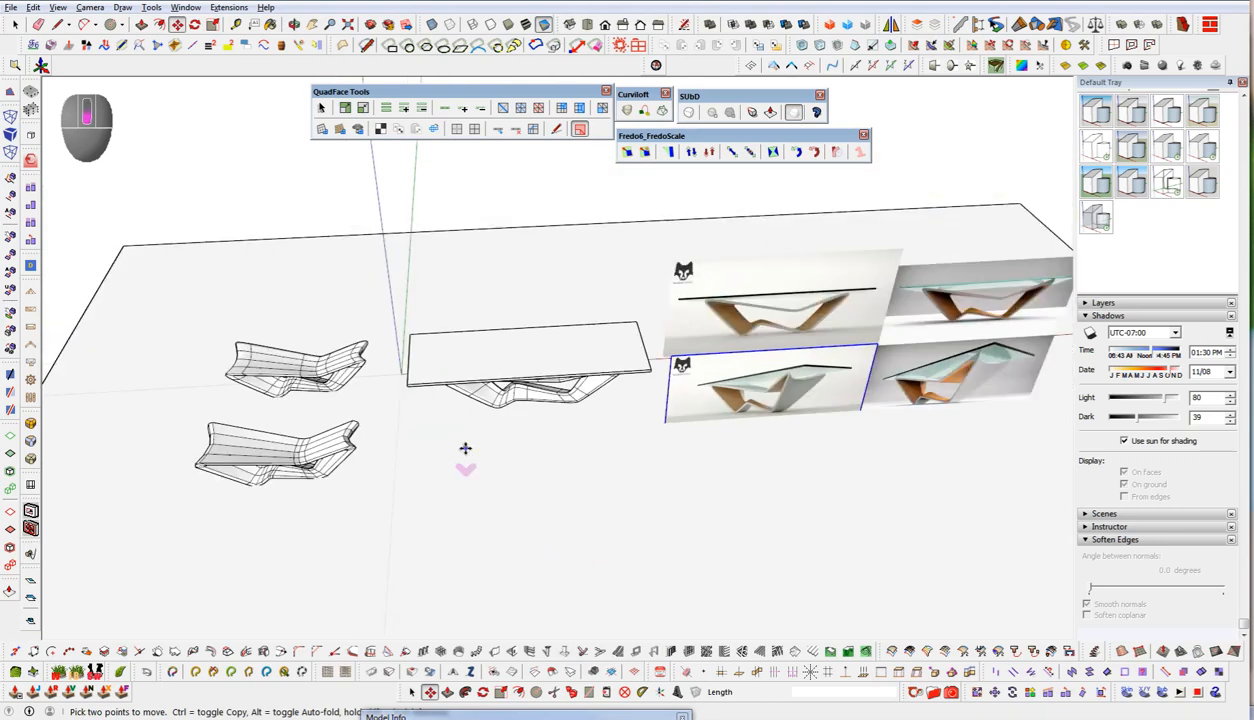
{"action": "middle_click_drag", "start_coordinate": [872, 501], "coordinate": [610, 412], "text": "shift"}
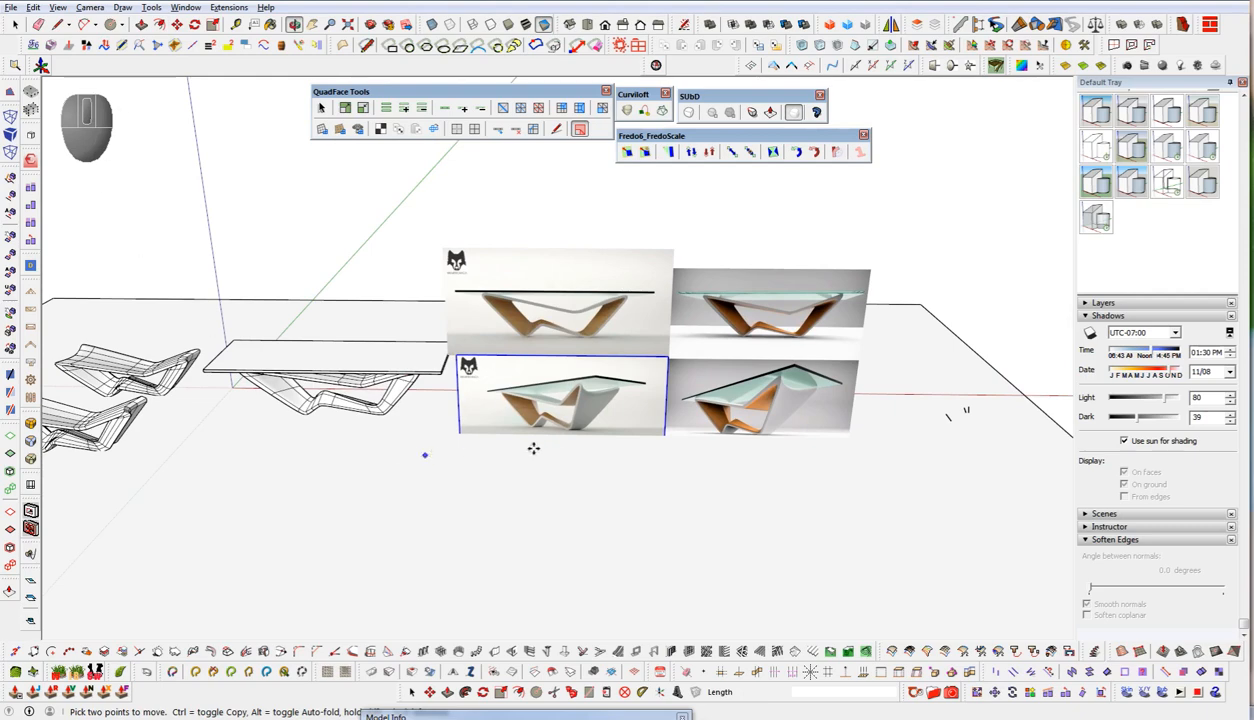
{"action": "middle_click_drag", "start_coordinate": [554, 454], "coordinate": [596, 467], "text": "shift"}
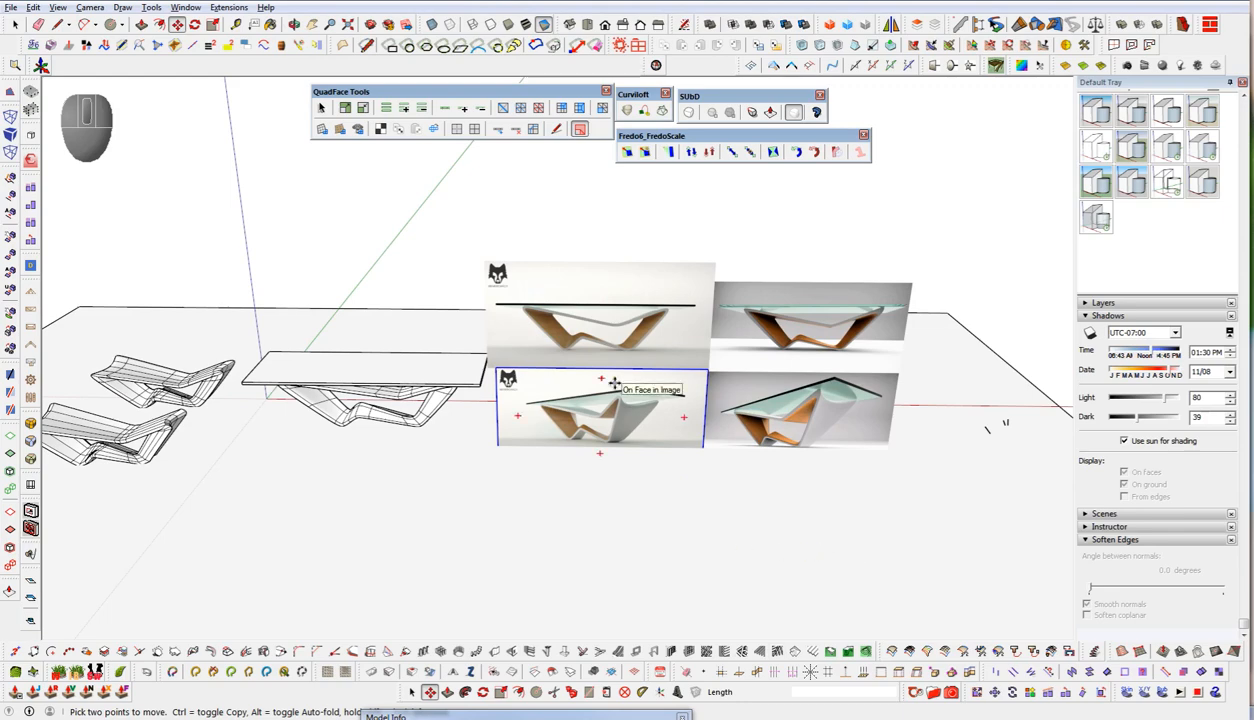
{"action": "scroll", "coordinate": [614, 383], "scroll_direction": "up", "scroll_amount": 3}
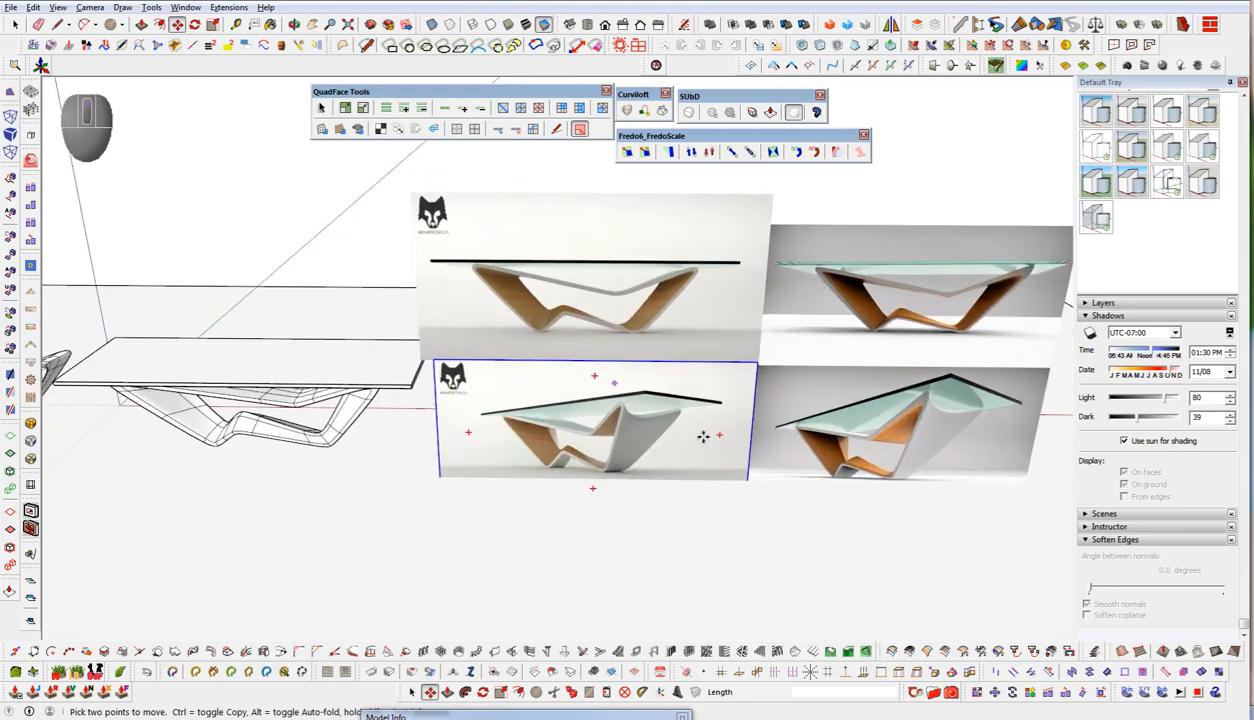
{"action": "scroll", "coordinate": [616, 241], "scroll_direction": "up", "scroll_amount": 5}
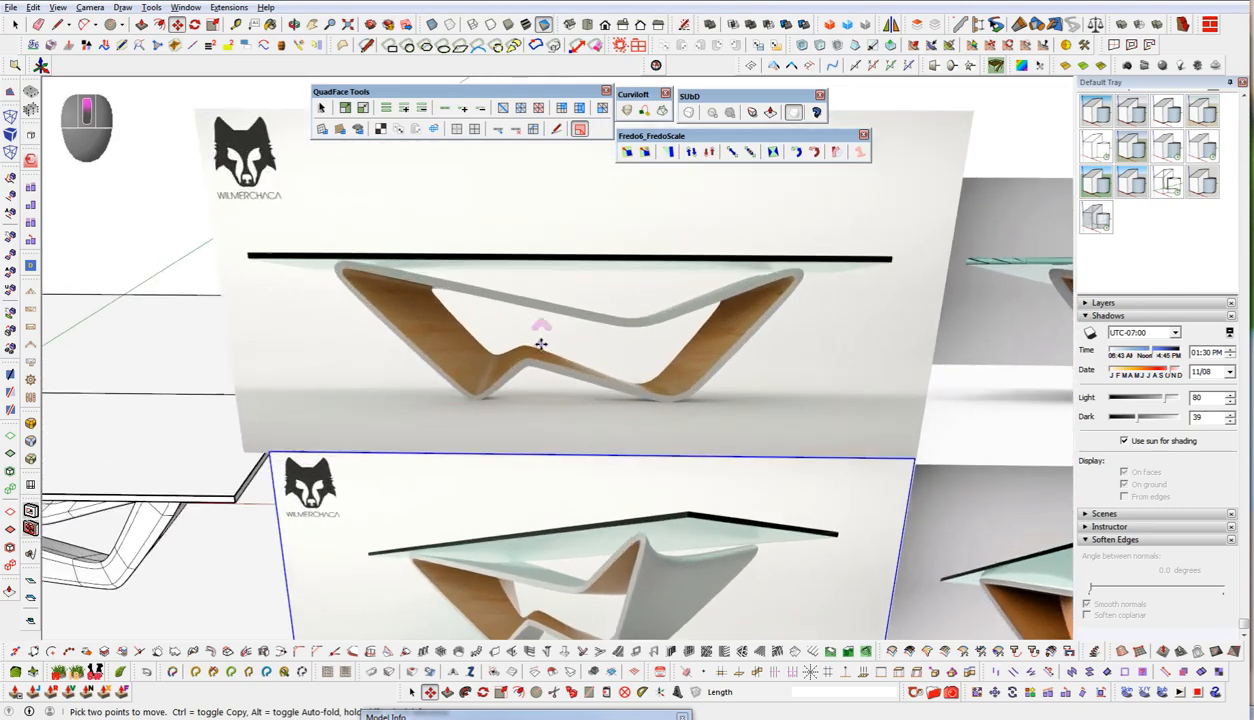
{"action": "middle_click_drag", "start_coordinate": [665, 427], "coordinate": [758, 418], "text": "shift"}
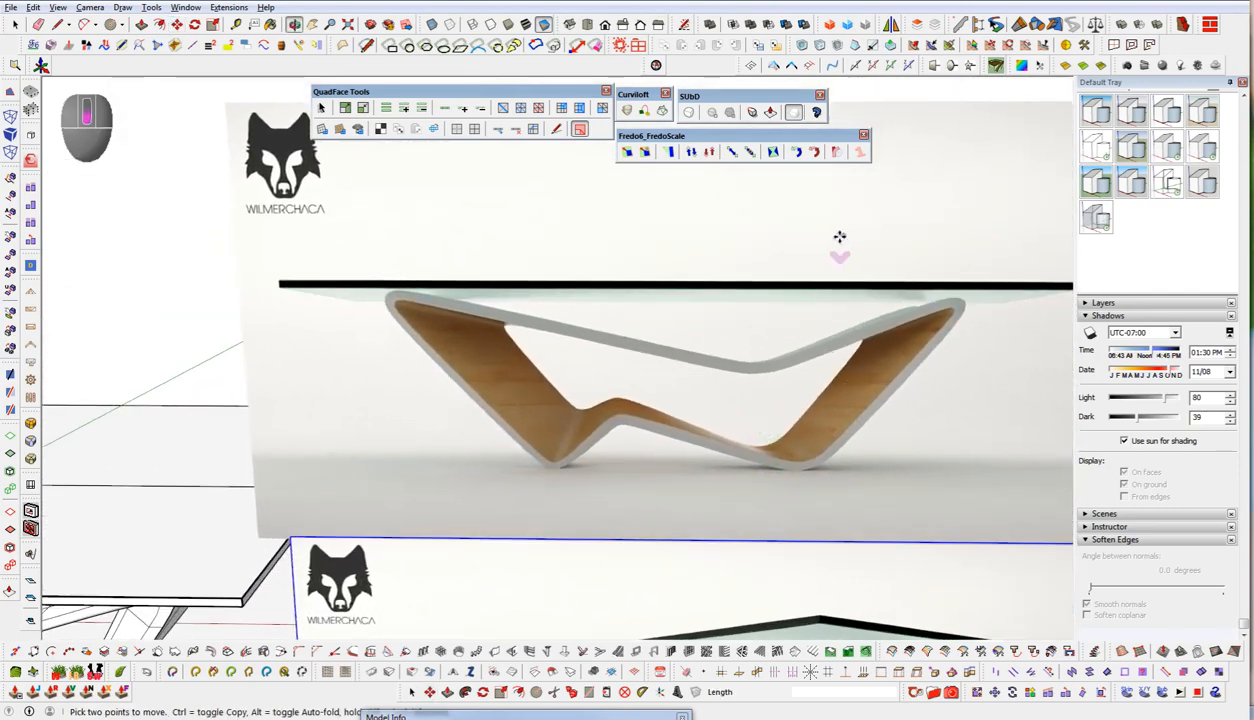
- Draw a line about 3' 6" long along the left leg's outer edge in the front-view image, from its foot to the upper bend
{"action": "scroll", "coordinate": [838, 243], "scroll_direction": "down", "scroll_amount": 3}
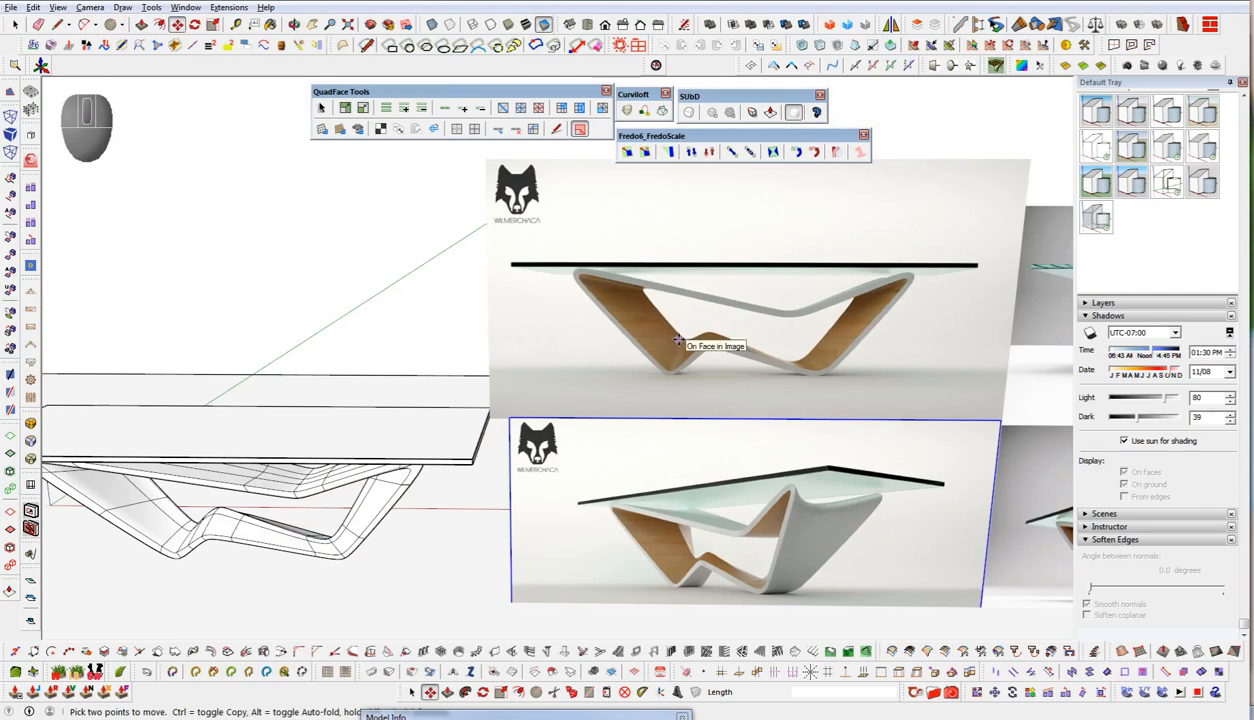
{"action": "scroll", "coordinate": [726, 378], "scroll_direction": "down", "scroll_amount": 2}
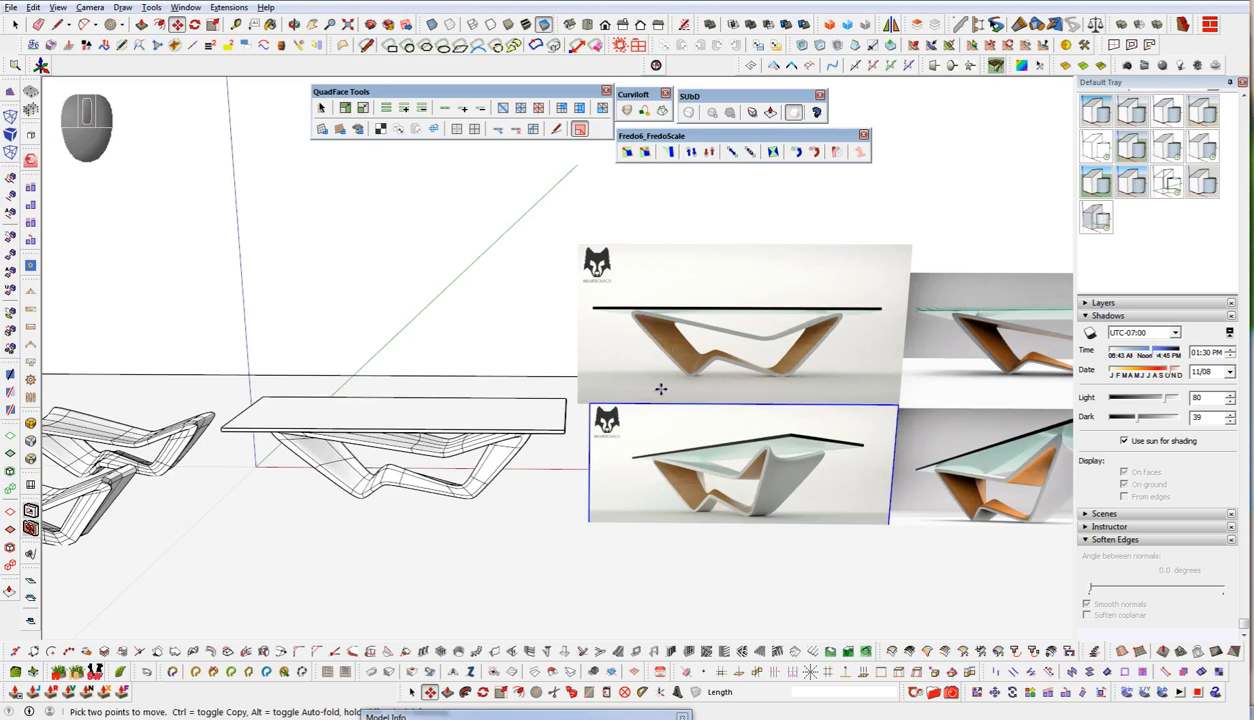
{"action": "scroll", "coordinate": [660, 345], "scroll_direction": "up", "scroll_amount": 4}
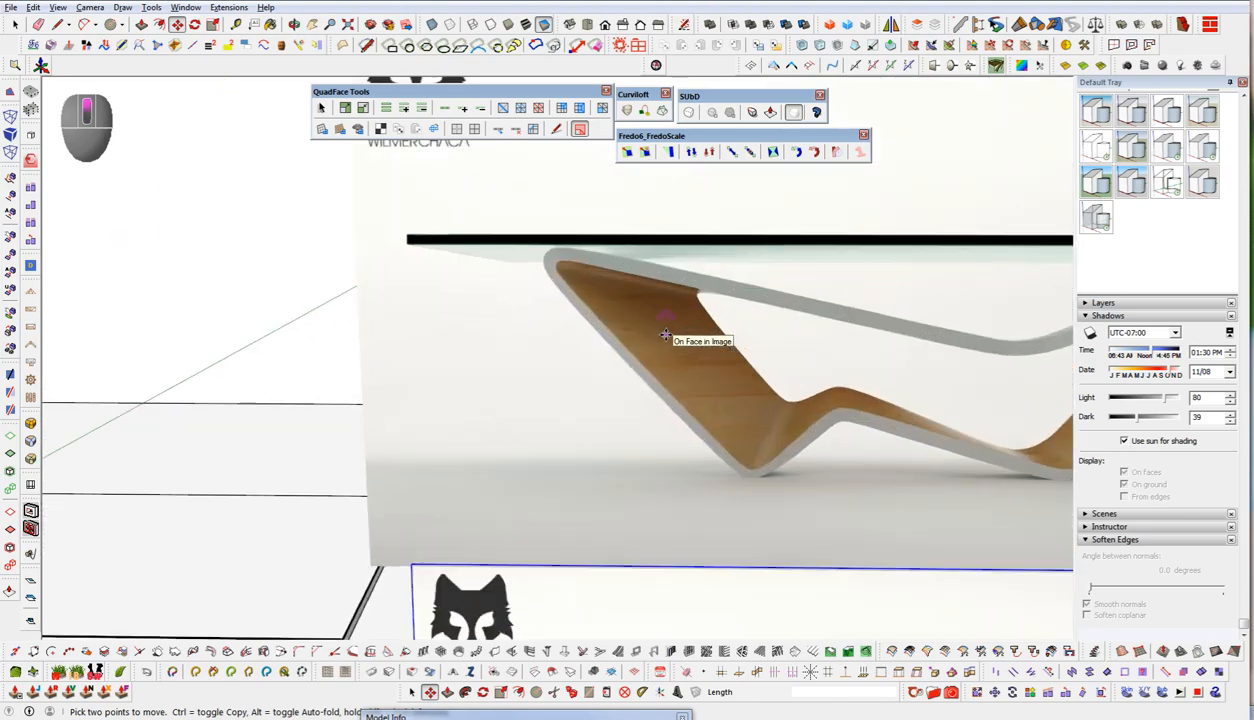
{"action": "key", "text": "l"}
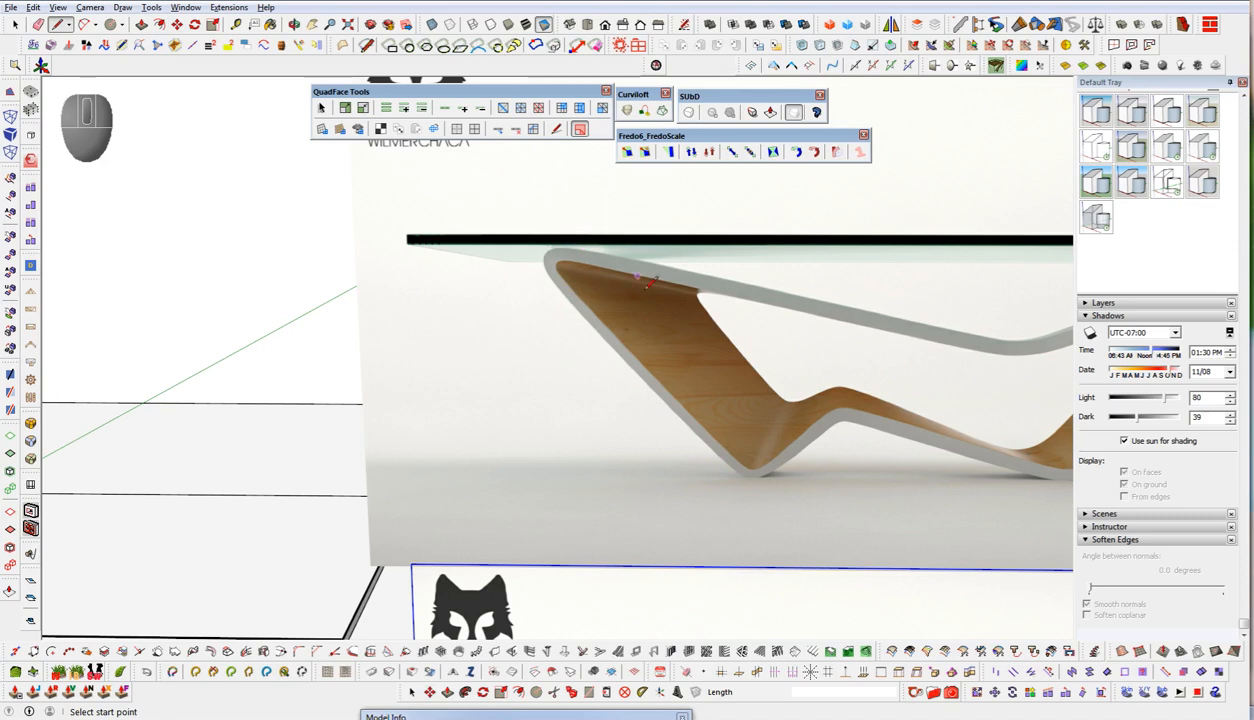
{"action": "left_click", "coordinate": [723, 460]}
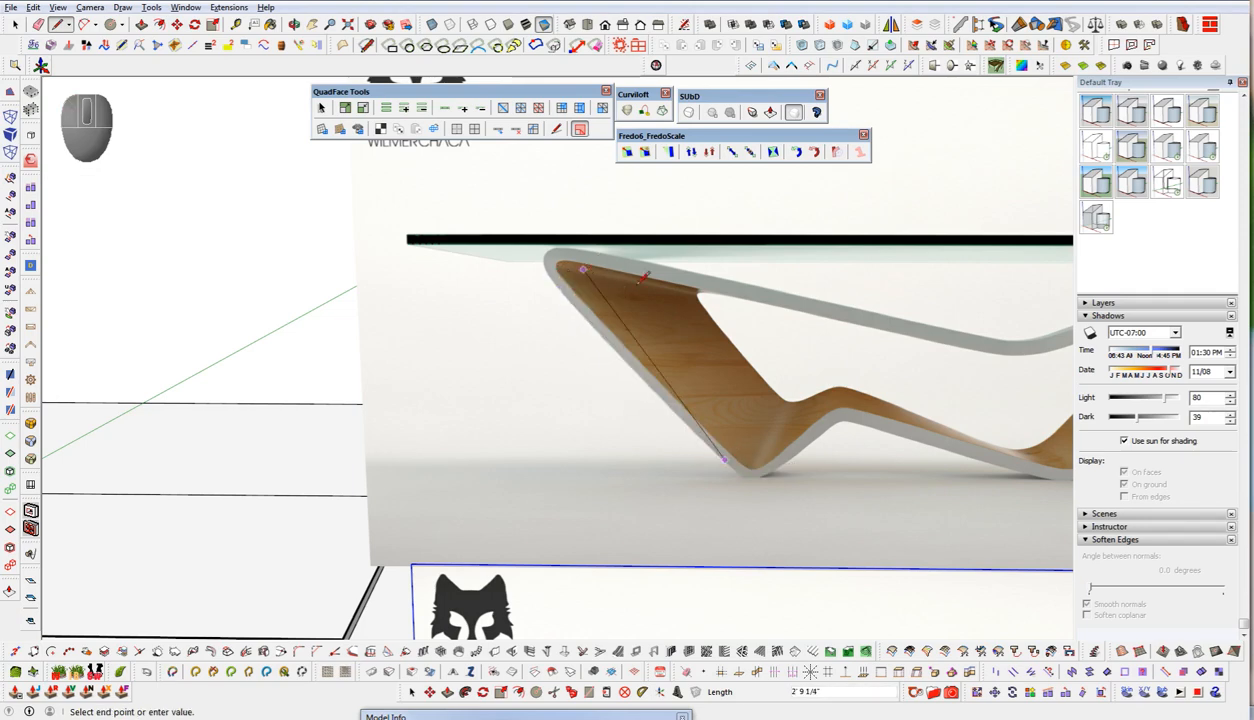
{"action": "scroll", "coordinate": [565, 285], "scroll_direction": "down", "scroll_amount": 5}
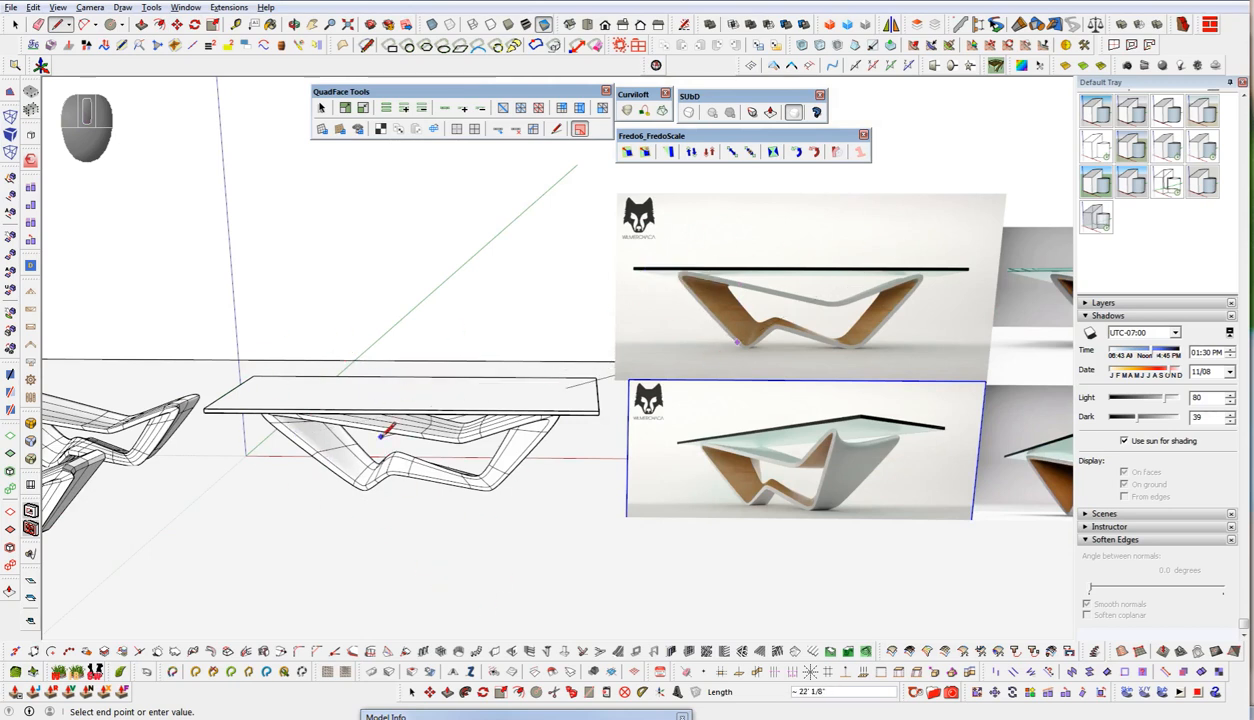
{"action": "scroll", "coordinate": [750, 303], "scroll_direction": "up", "scroll_amount": 2}
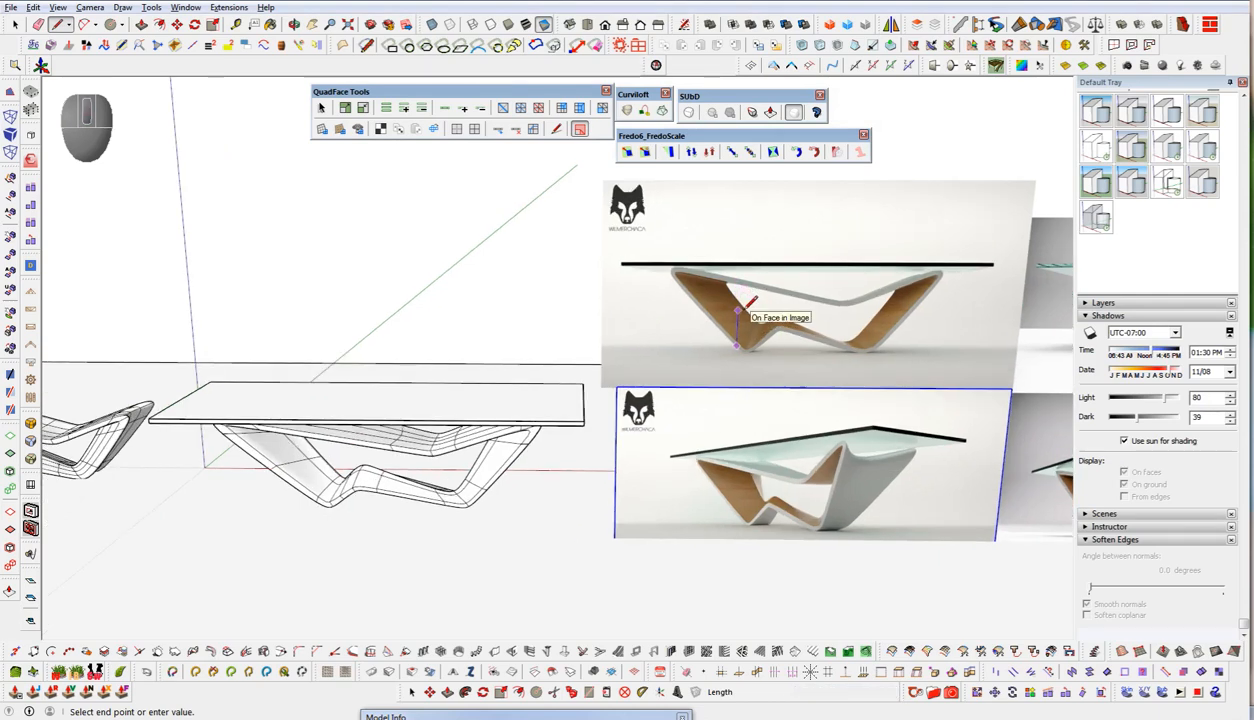
{"action": "scroll", "coordinate": [750, 303], "scroll_direction": "up", "scroll_amount": 1}
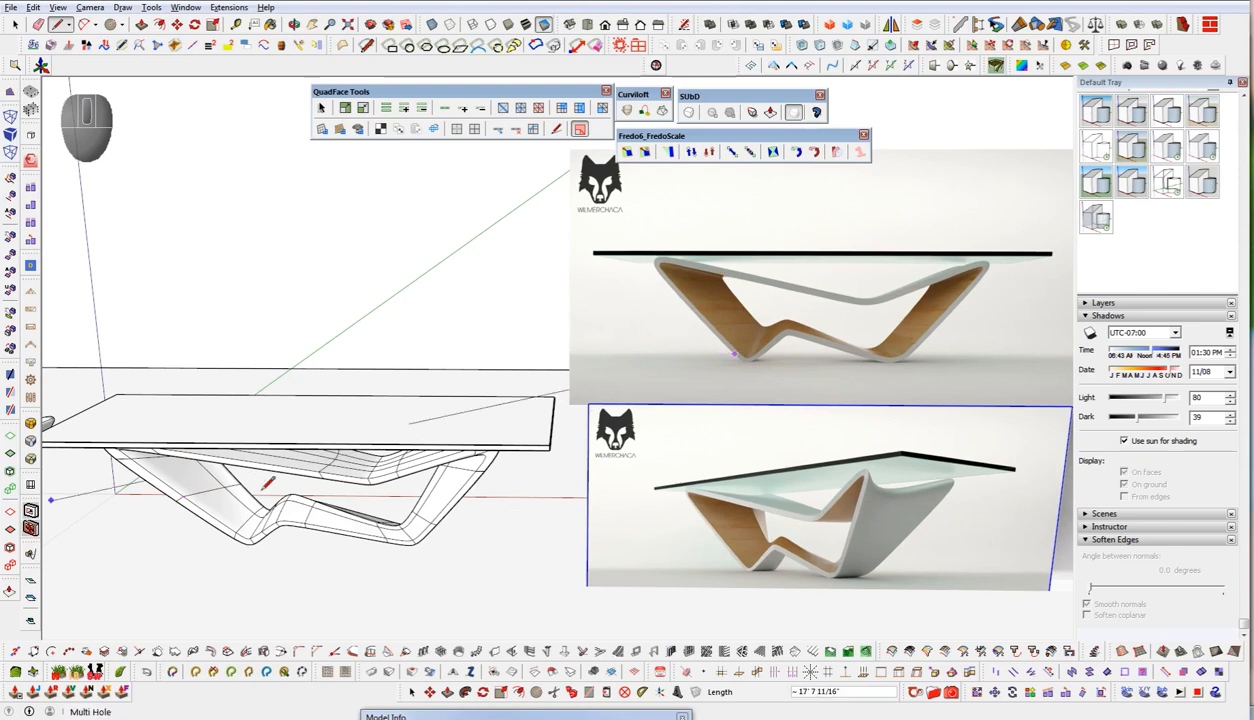
{"action": "scroll", "coordinate": [716, 218], "scroll_direction": "up", "scroll_amount": 5}
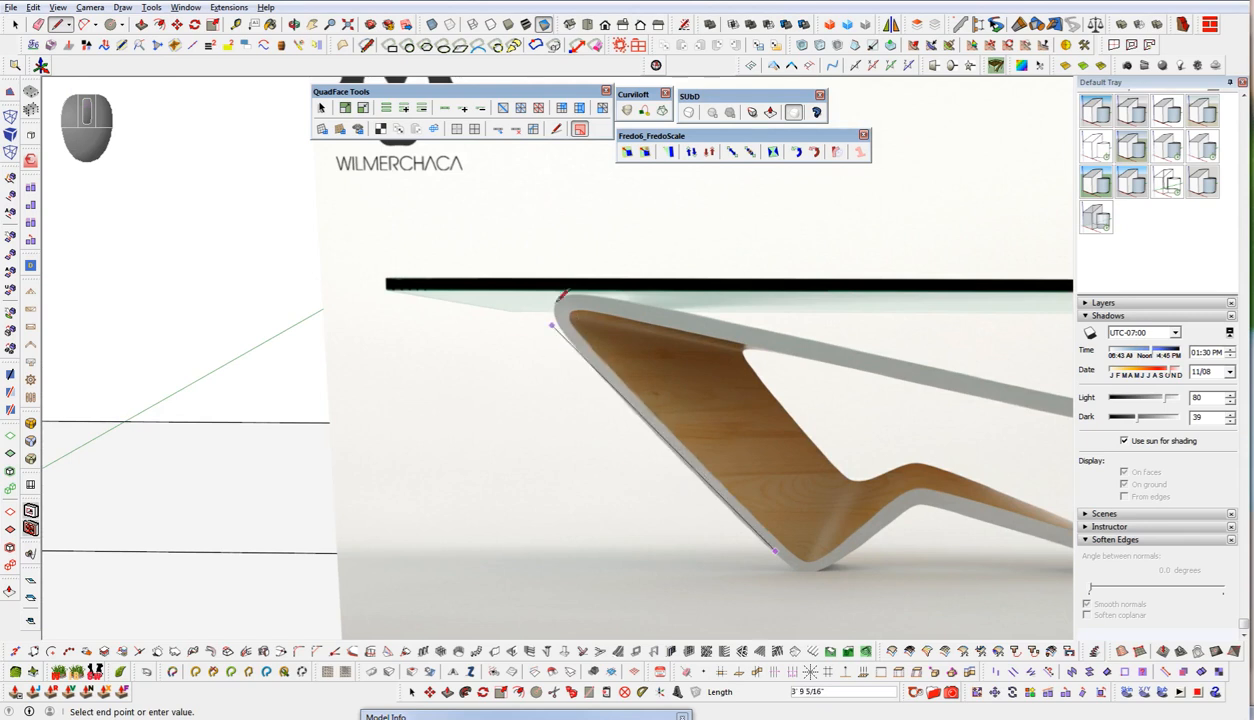
{"action": "left_click", "coordinate": [562, 294]}
{"action": "scroll", "coordinate": [560, 310], "scroll_direction": "up", "scroll_amount": 1}
{"action": "scroll", "coordinate": [558, 320], "scroll_direction": "up", "scroll_amount": 2}
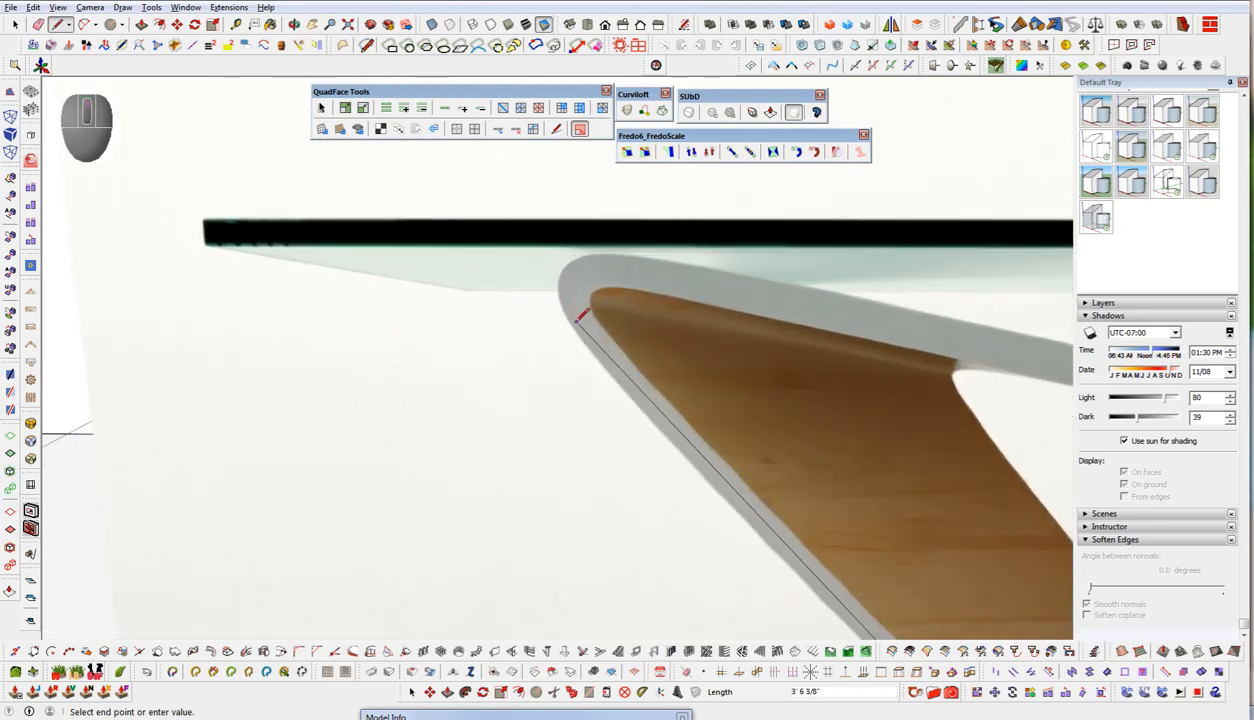
{"action": "left_click", "coordinate": [575, 316]}
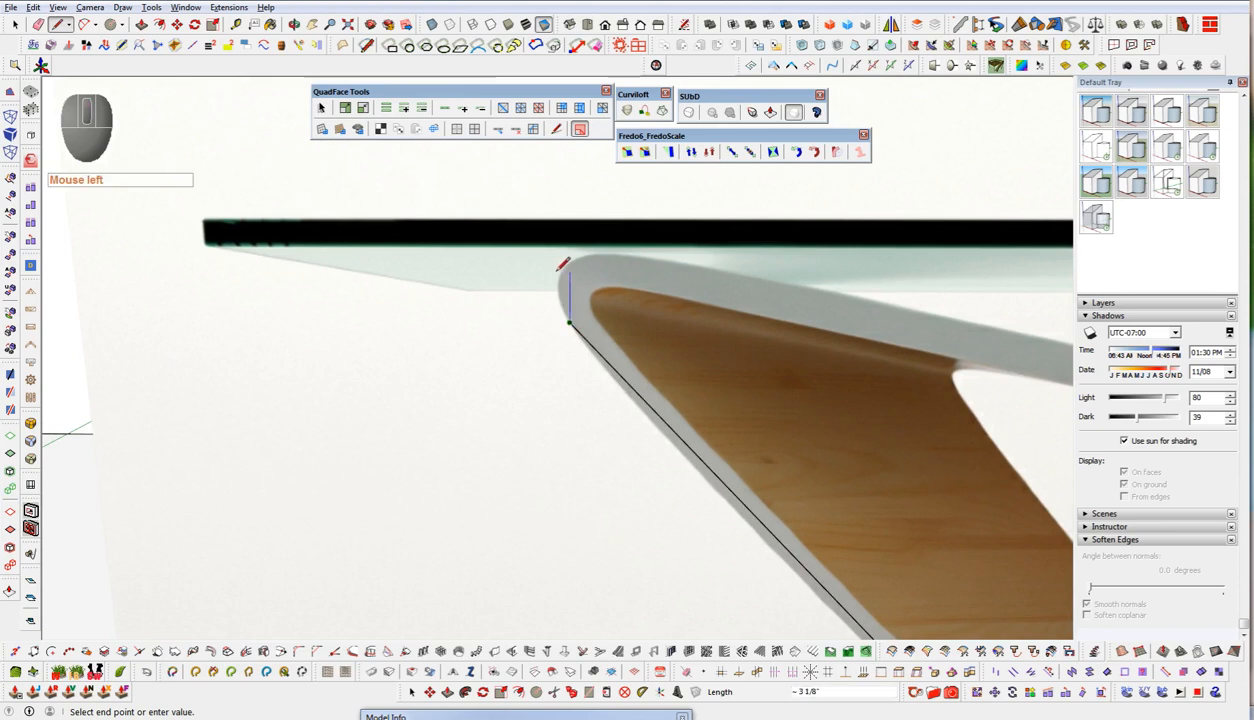
- Trace the base's upper-left bend with two short line segments in the front-view image and end the Line tool
{"action": "scroll", "coordinate": [553, 260], "scroll_direction": "up", "scroll_amount": 2}
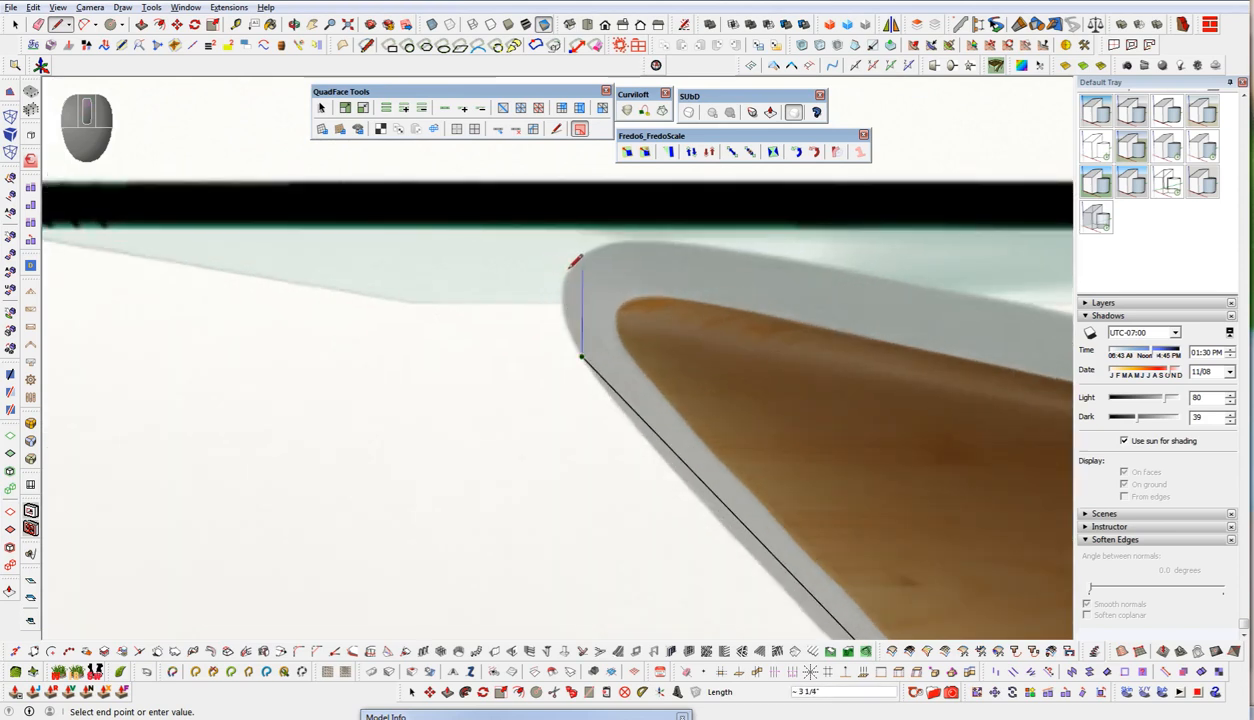
{"action": "left_click", "coordinate": [565, 257]}
{"action": "left_click", "coordinate": [672, 238]}
{"action": "scroll", "coordinate": [414, 266], "scroll_direction": "down", "scroll_amount": 3}
{"action": "scroll", "coordinate": [417, 270], "scroll_direction": "down", "scroll_amount": 4}
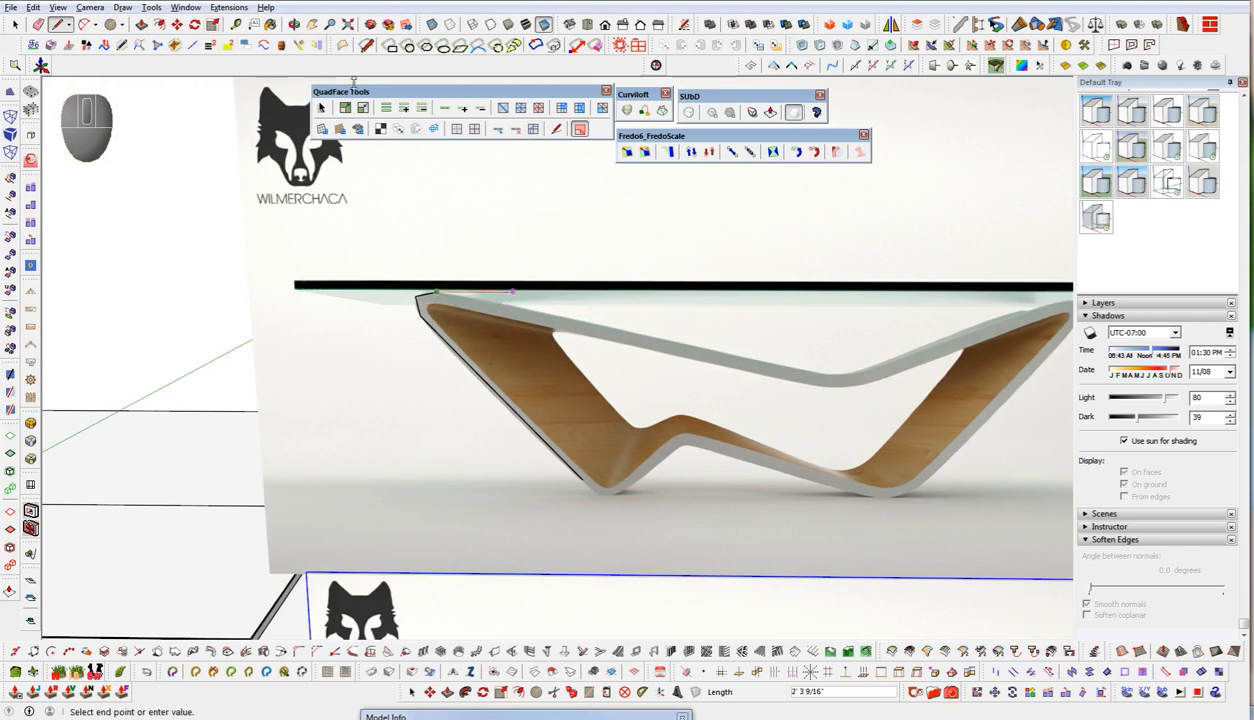
{"action": "middle_click", "coordinate": [482, 342]}
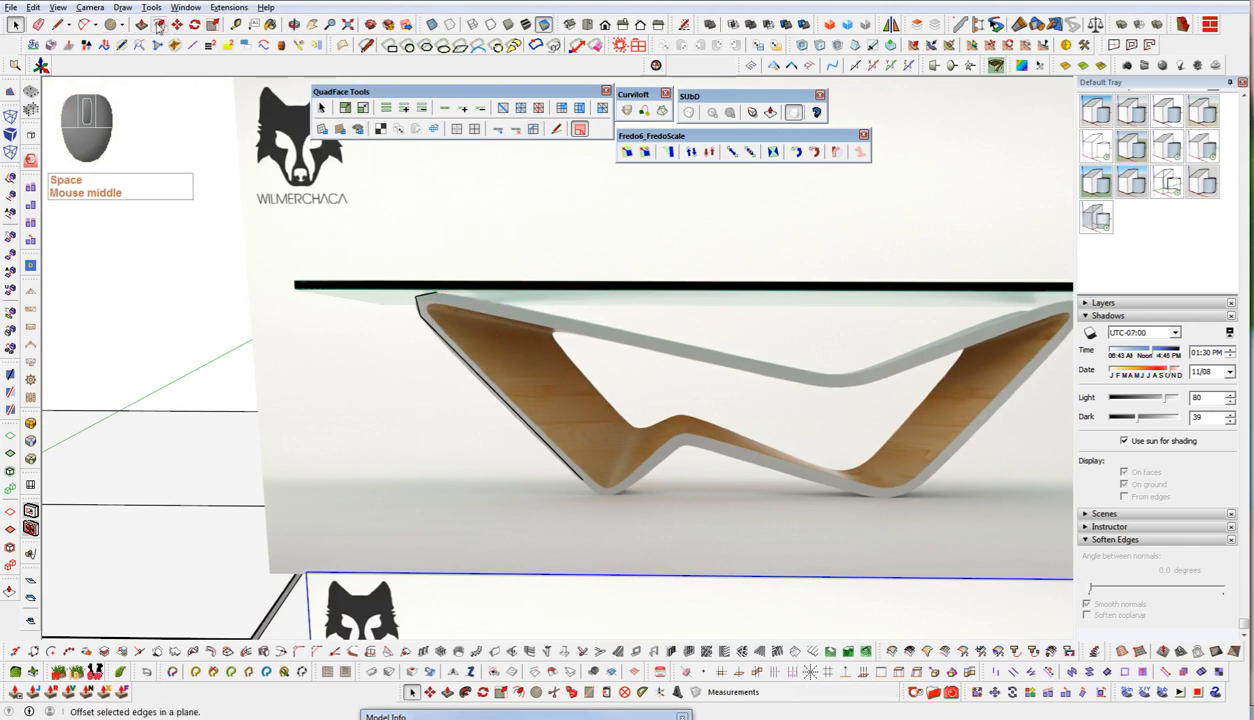
{"action": "key", "text": "space"}
- Undock the Fredo6 Tools toolbar, start DrawAlong and move the QuadFace Tools toolbar clear of the tool's options
{"action": "left_click_drag", "start_coordinate": [5, 45], "coordinate": [395, 168]}
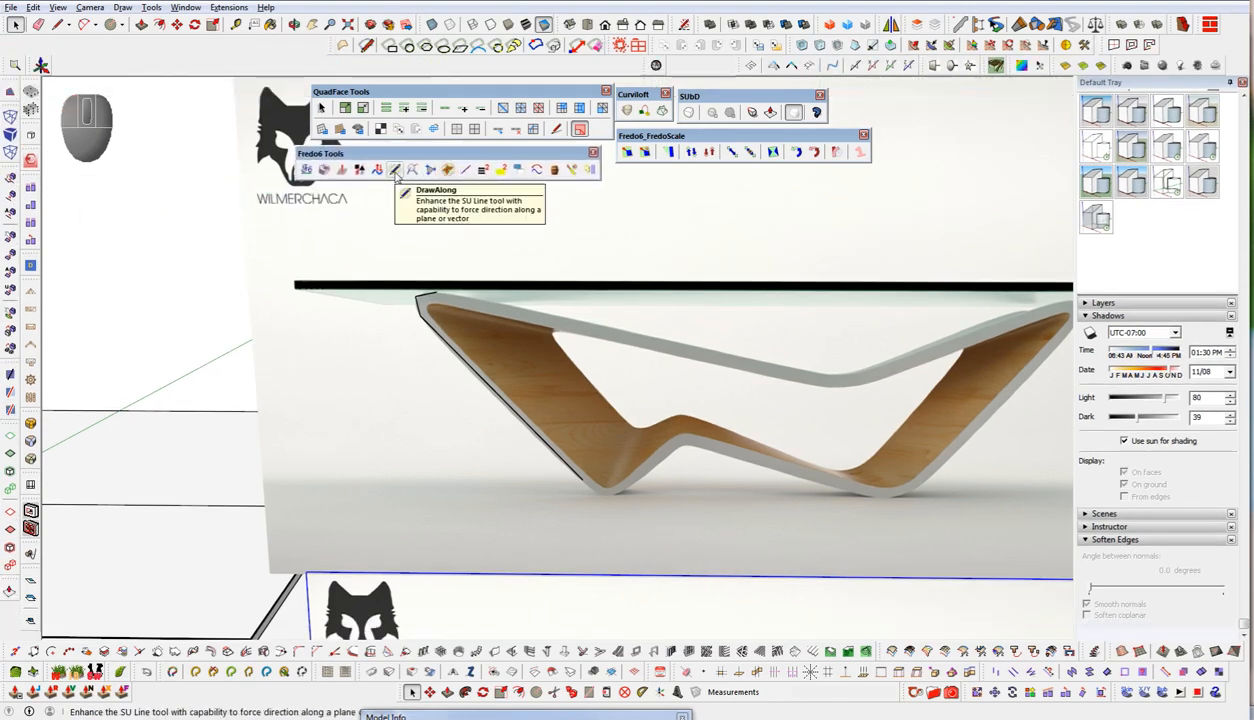
{"action": "left_click", "coordinate": [396, 171]}
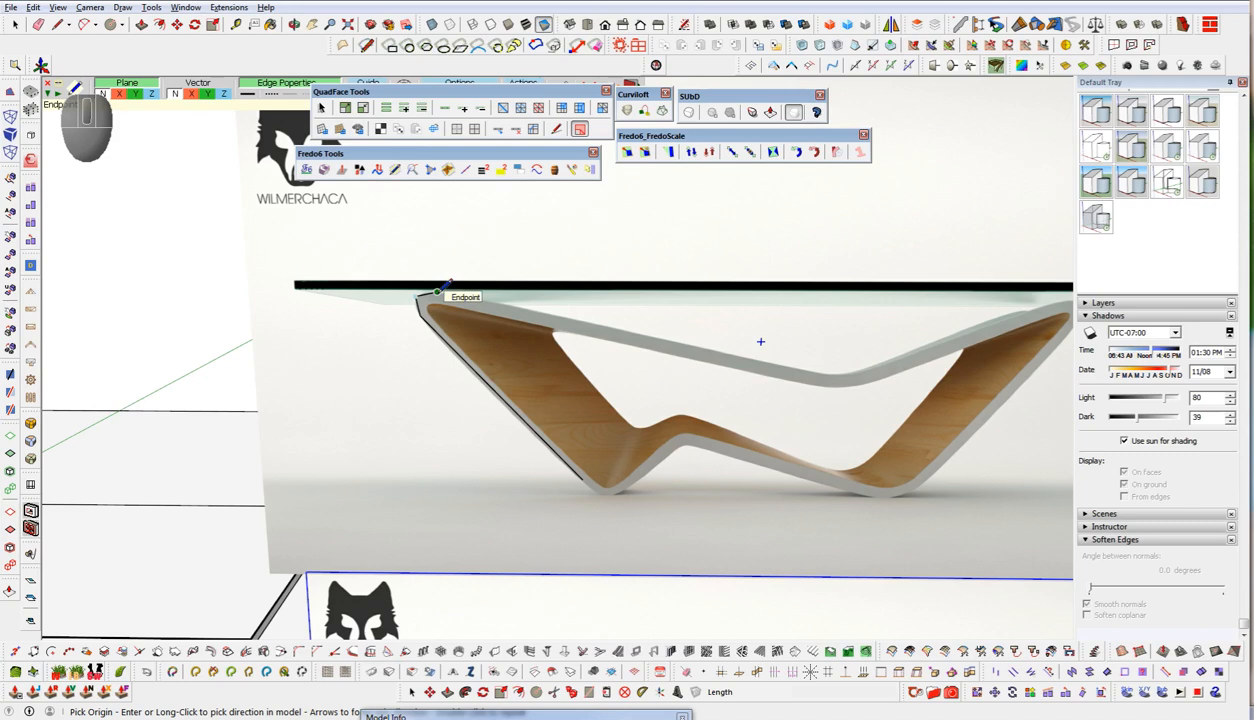
{"action": "left_click_drag", "start_coordinate": [441, 92], "coordinate": [753, 178]}
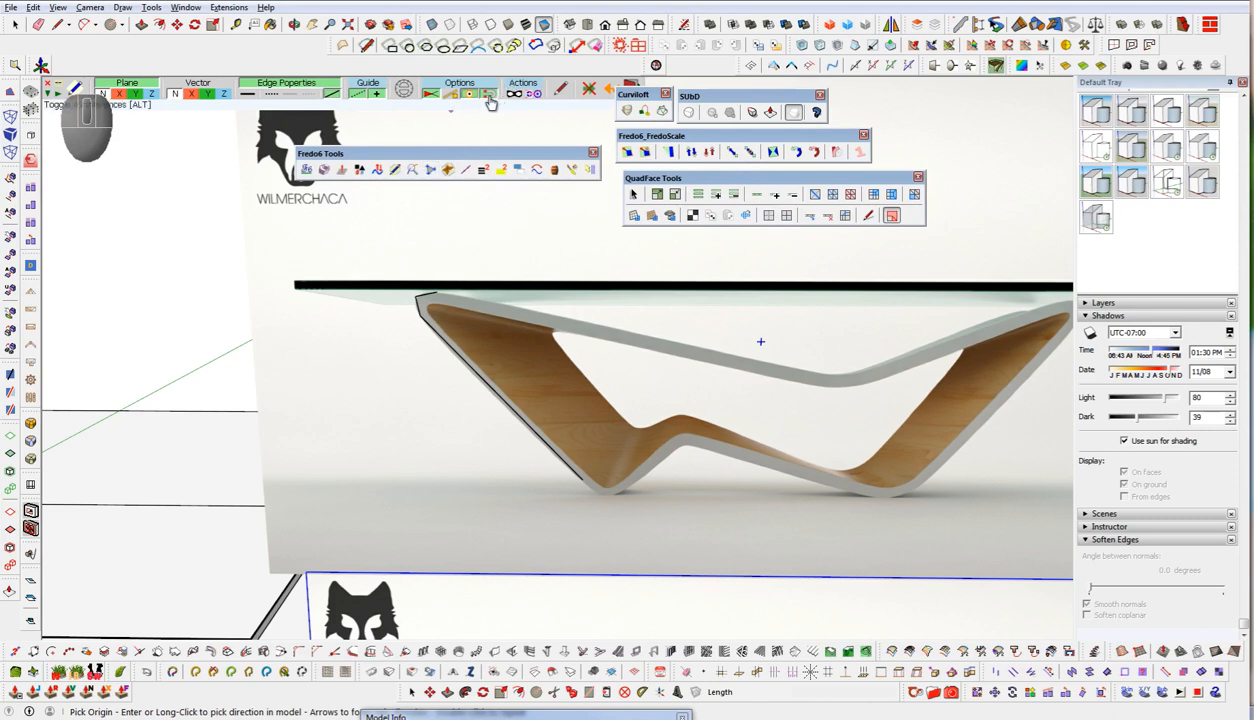
- Trace the base's upper edge from the upper-left bend to the central dip, rounding the dip with two segments of about 3 5/8" and 4"
{"action": "left_click", "coordinate": [438, 288]}
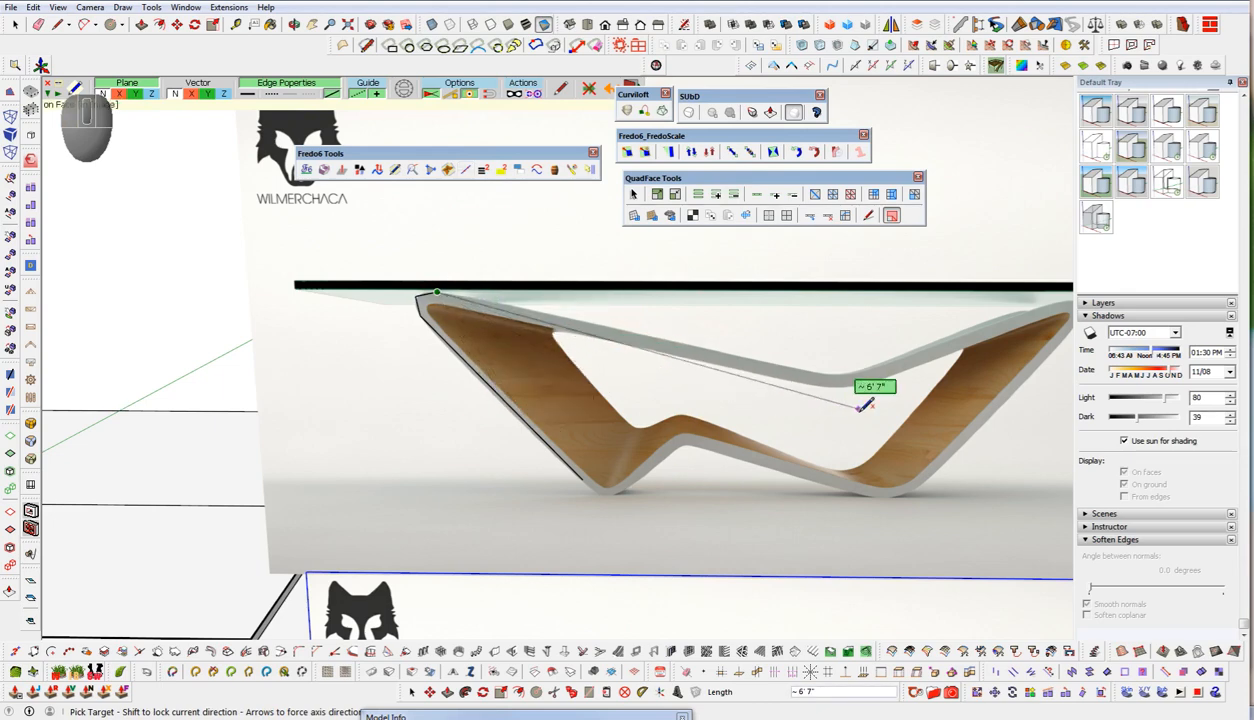
{"action": "scroll", "coordinate": [862, 394], "scroll_direction": "up", "scroll_amount": 5}
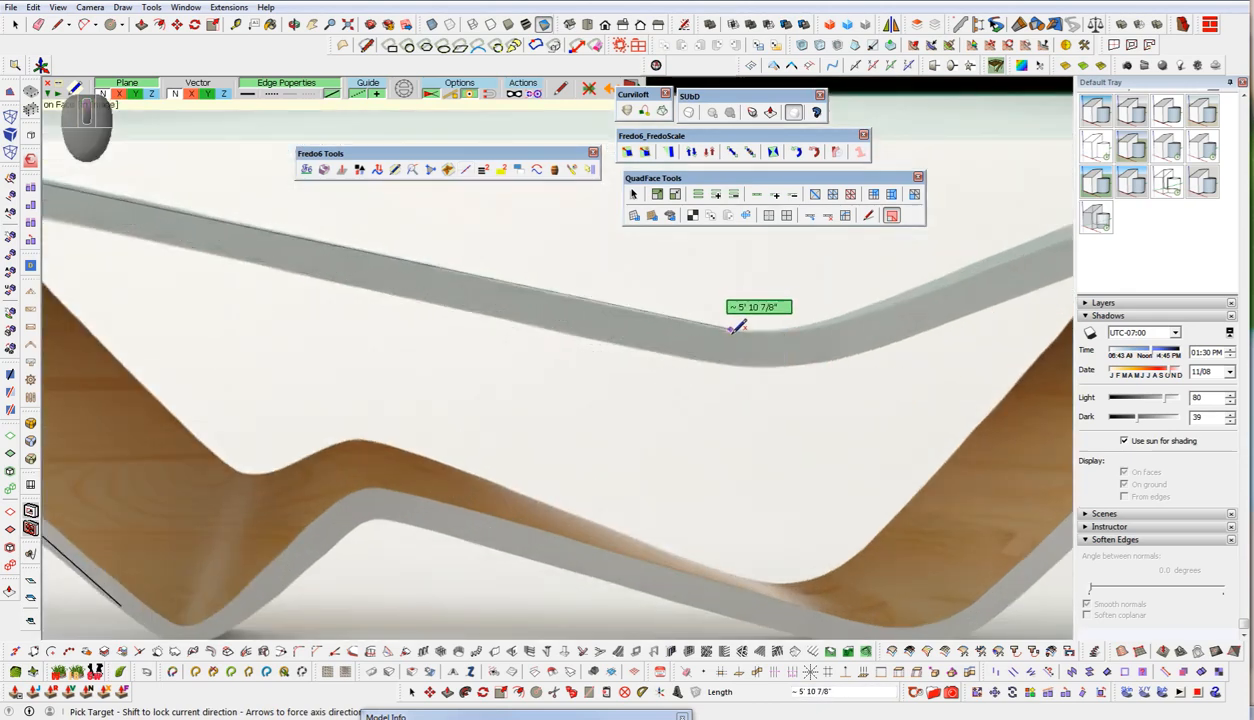
{"action": "left_click", "coordinate": [723, 328]}
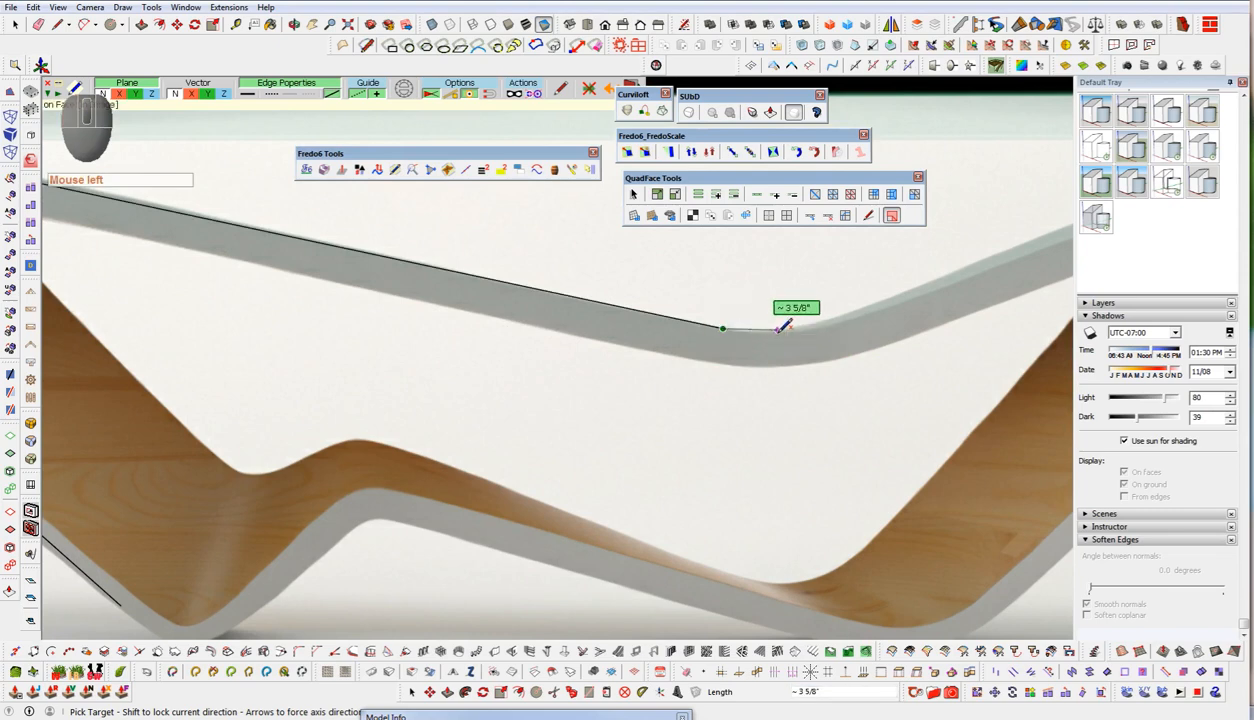
{"action": "left_click", "coordinate": [777, 329]}
{"action": "left_click", "coordinate": [838, 320]}
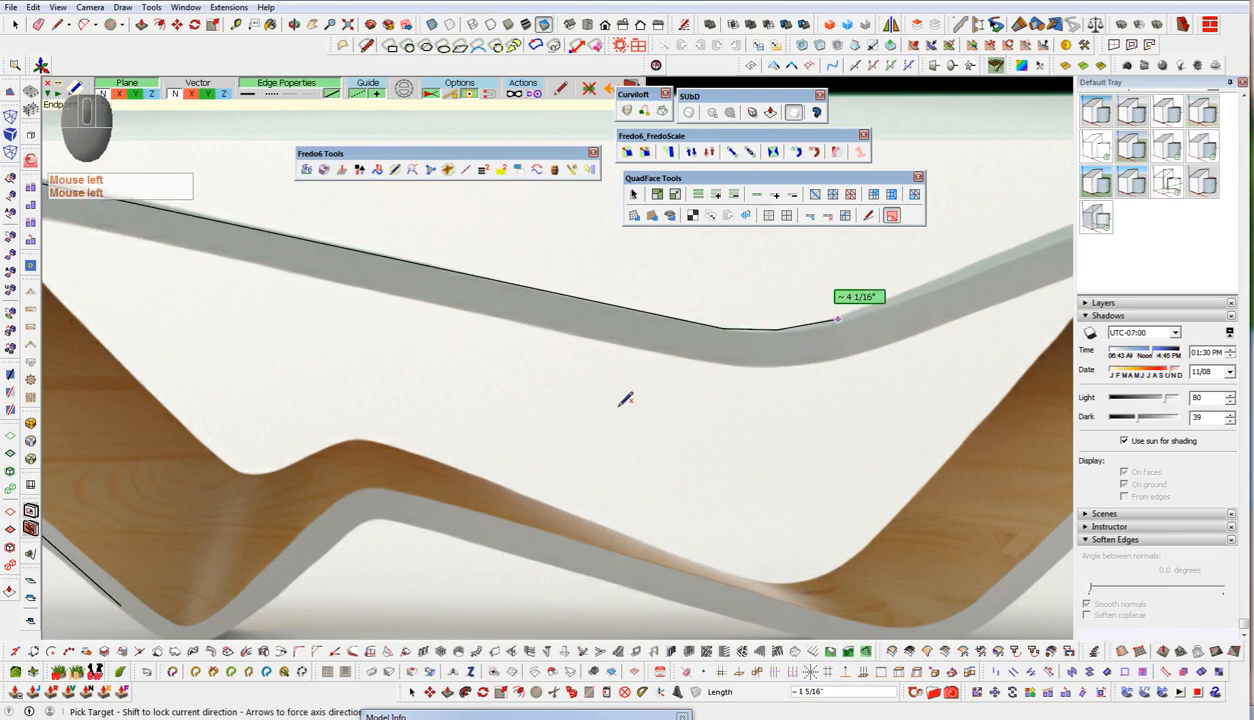
- Continue the outline about 3' up the right arm's upper edge and around the upper-right bend with two short segments
{"action": "scroll", "coordinate": [240, 452], "scroll_direction": "down", "scroll_amount": 5}
{"action": "scroll", "coordinate": [246, 448], "scroll_direction": "up", "scroll_amount": 6}
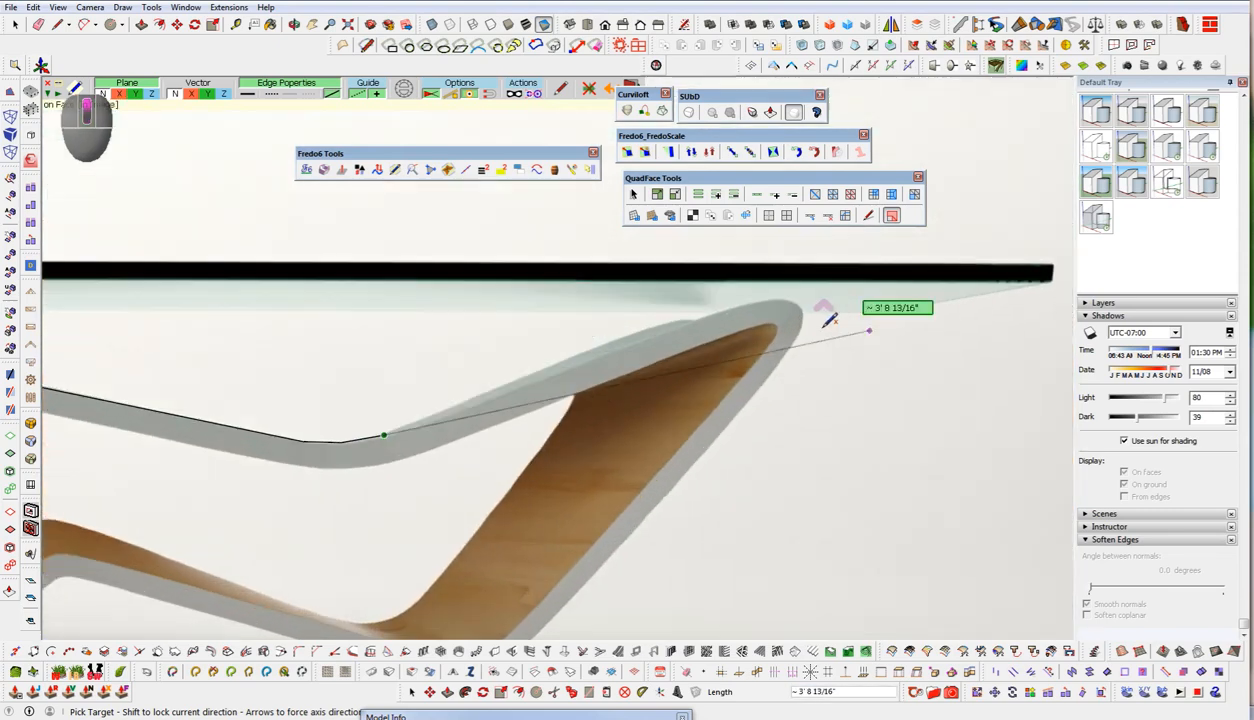
{"action": "scroll", "coordinate": [820, 315], "scroll_direction": "up", "scroll_amount": 4}
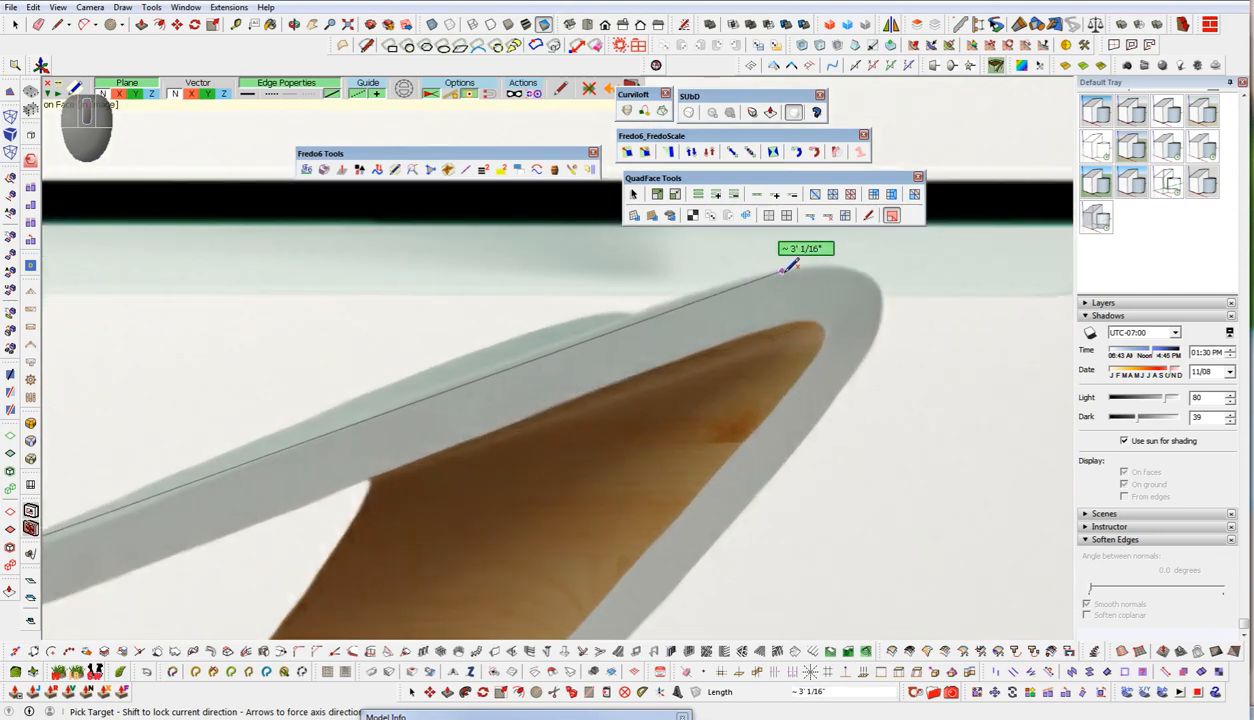
{"action": "left_click", "coordinate": [784, 270]}
{"action": "left_click", "coordinate": [873, 274]}
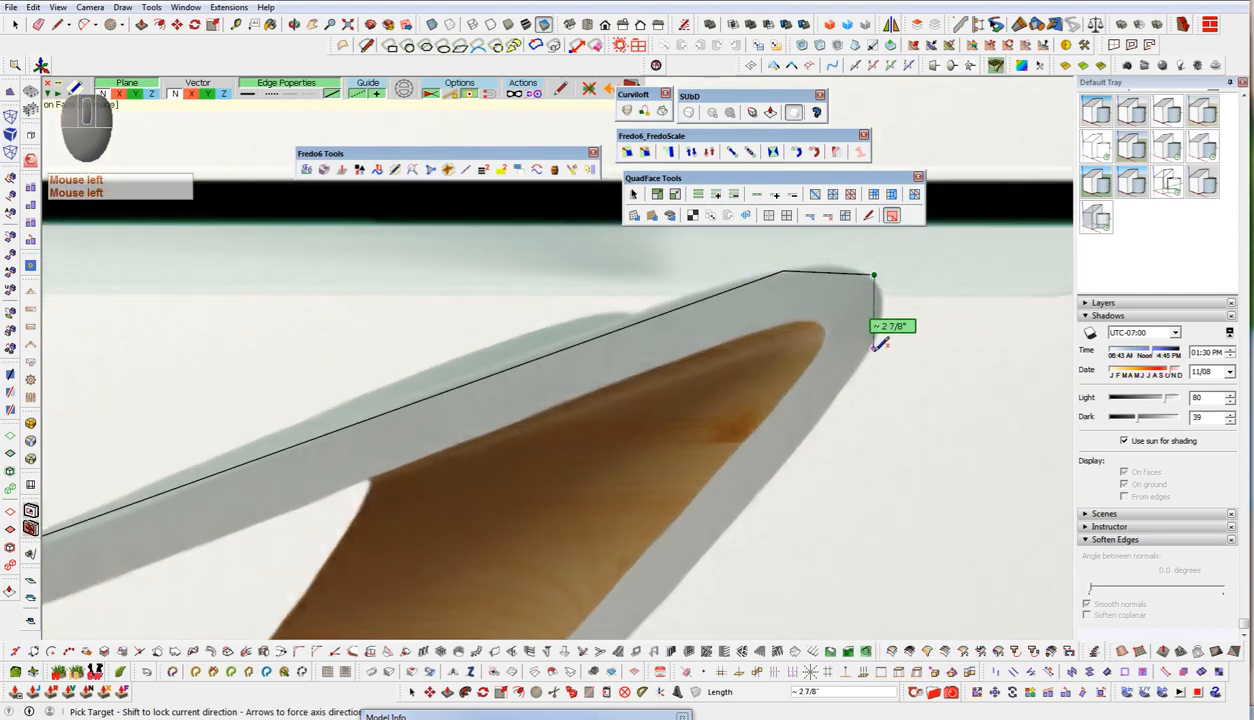
{"action": "scroll", "coordinate": [990, 178], "scroll_direction": "down", "scroll_amount": 4}
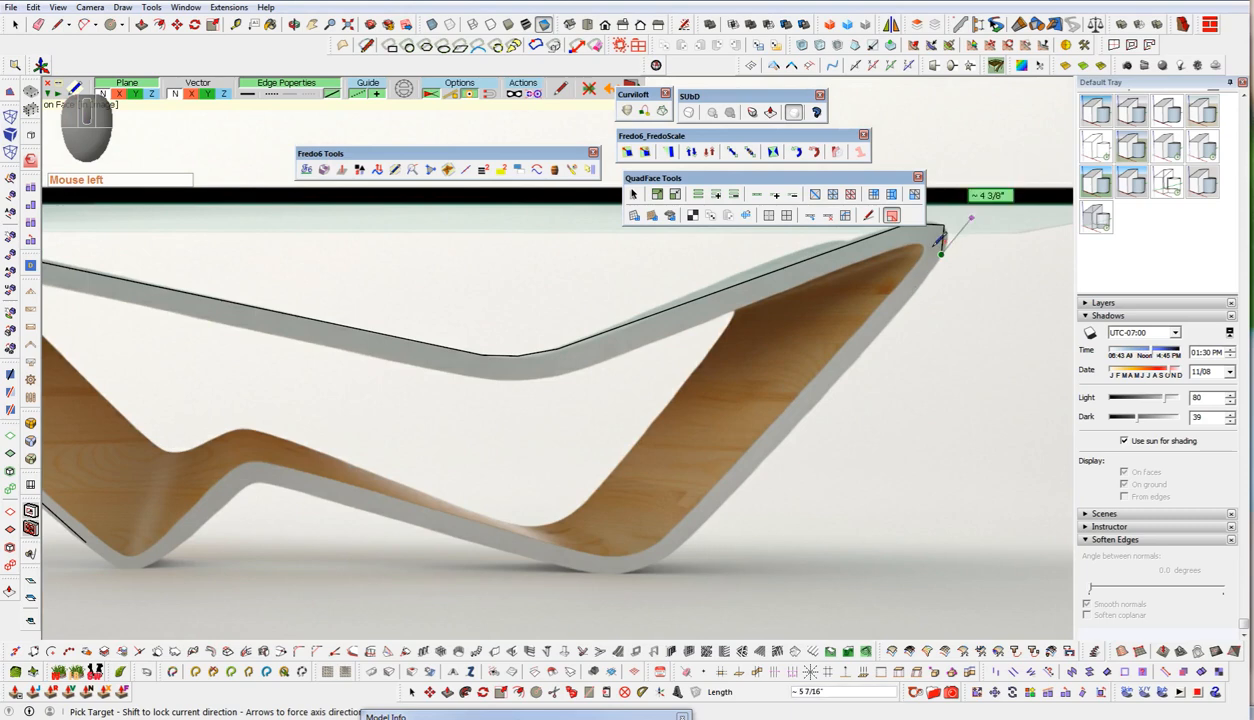
- Trace the right leg's outer edge down from the upper bend and around the underside of its foot with short segments
{"action": "scroll", "coordinate": [940, 220], "scroll_direction": "down", "scroll_amount": 3}
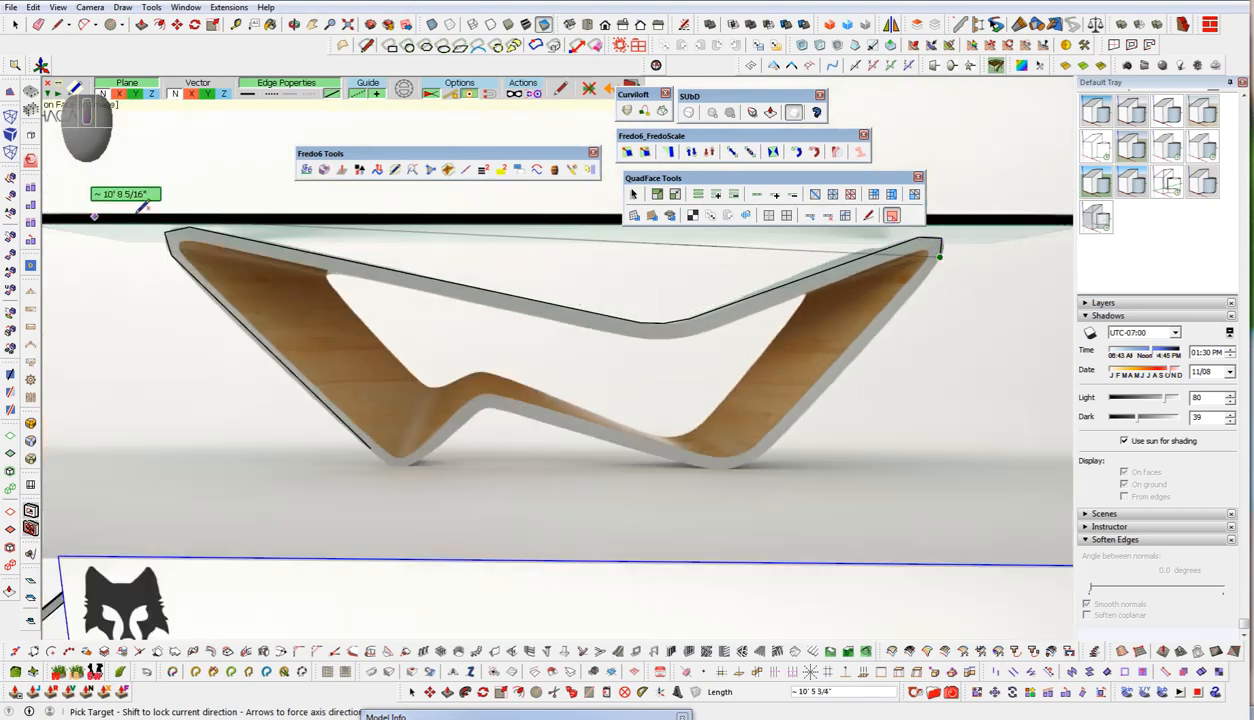
{"action": "middle_click_drag", "start_coordinate": [381, 478], "coordinate": [492, 392]}
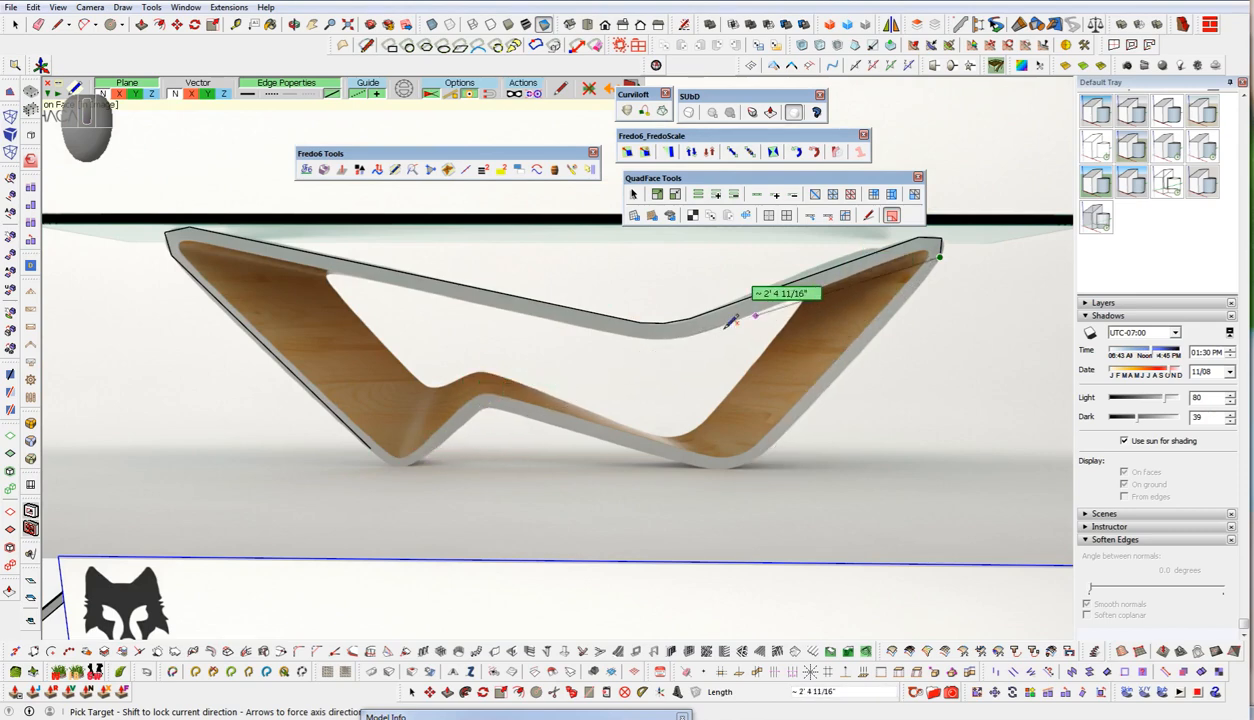
{"action": "scroll", "coordinate": [980, 243], "scroll_direction": "up", "scroll_amount": 6}
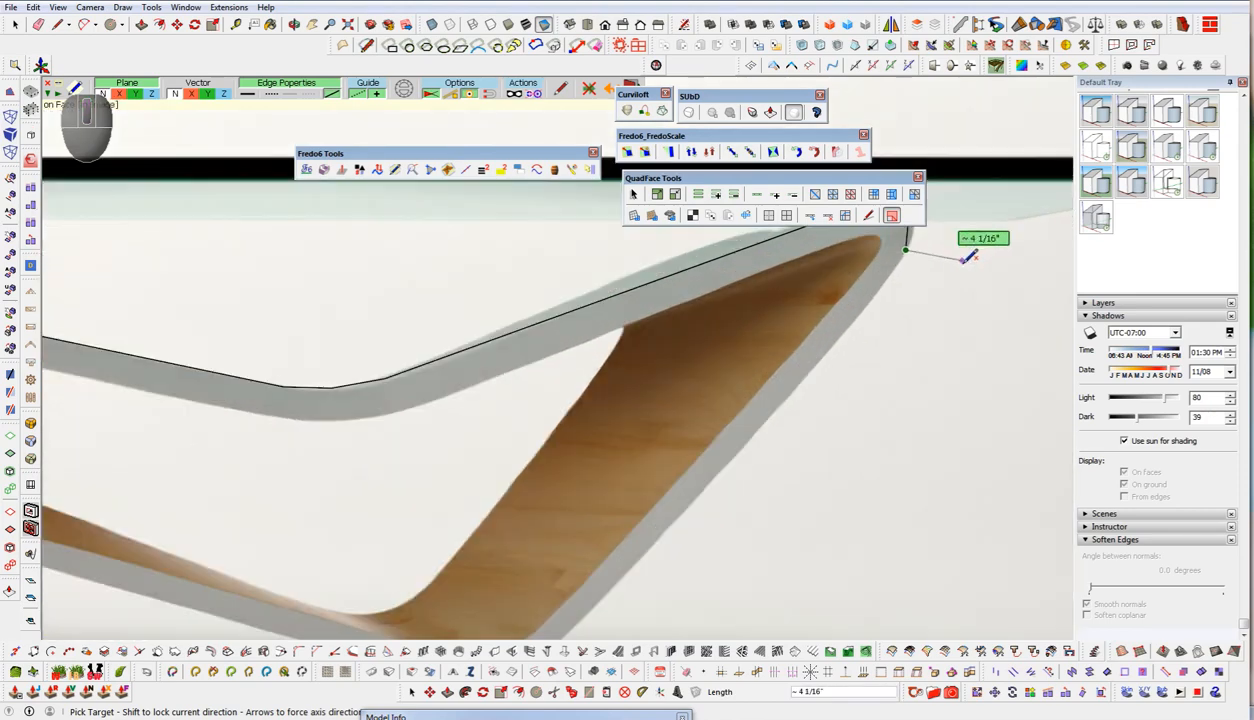
{"action": "scroll", "coordinate": [940, 300], "scroll_direction": "down", "scroll_amount": 5}
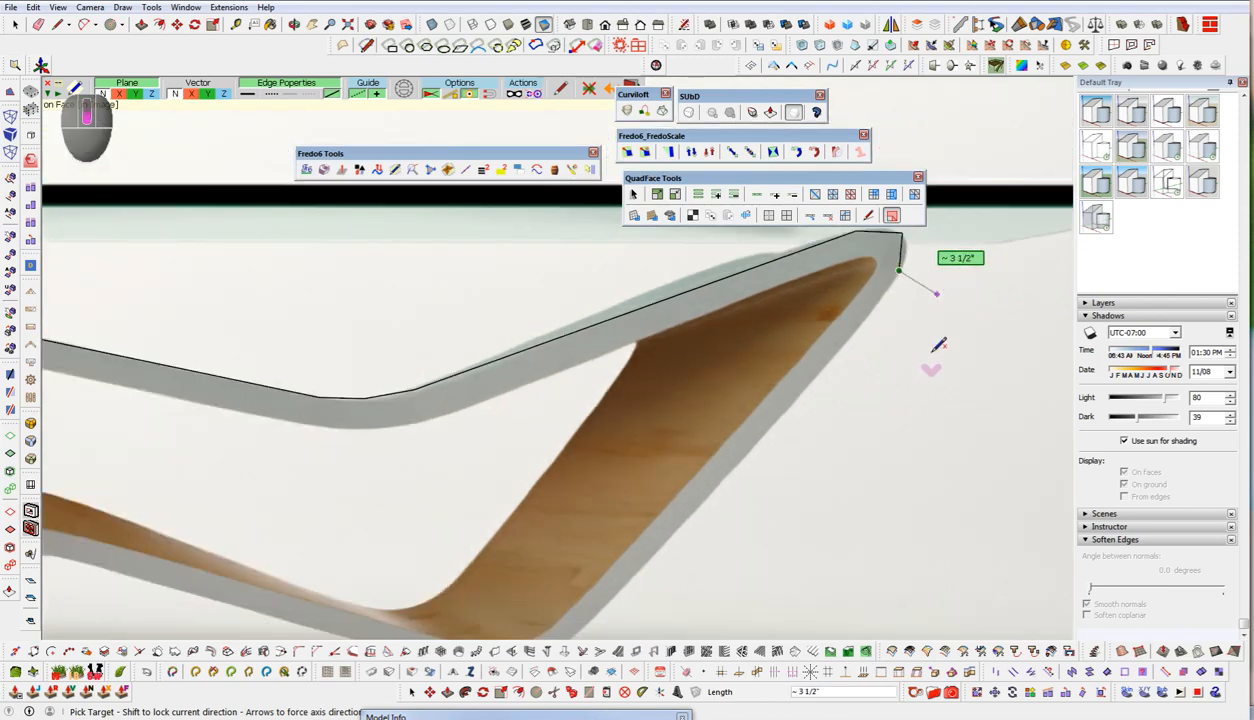
{"action": "scroll", "coordinate": [922, 297], "scroll_direction": "down", "scroll_amount": 2}
{"action": "scroll", "coordinate": [672, 538], "scroll_direction": "up", "scroll_amount": 4}
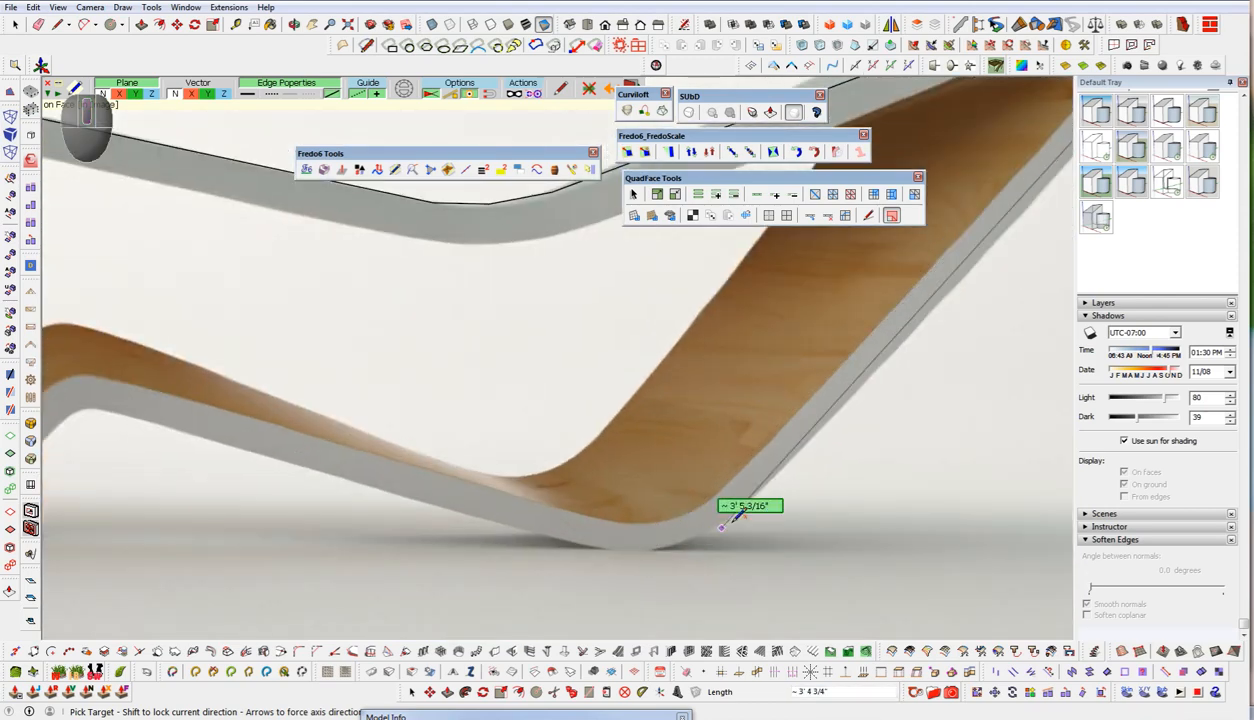
{"action": "left_click", "coordinate": [734, 512]}
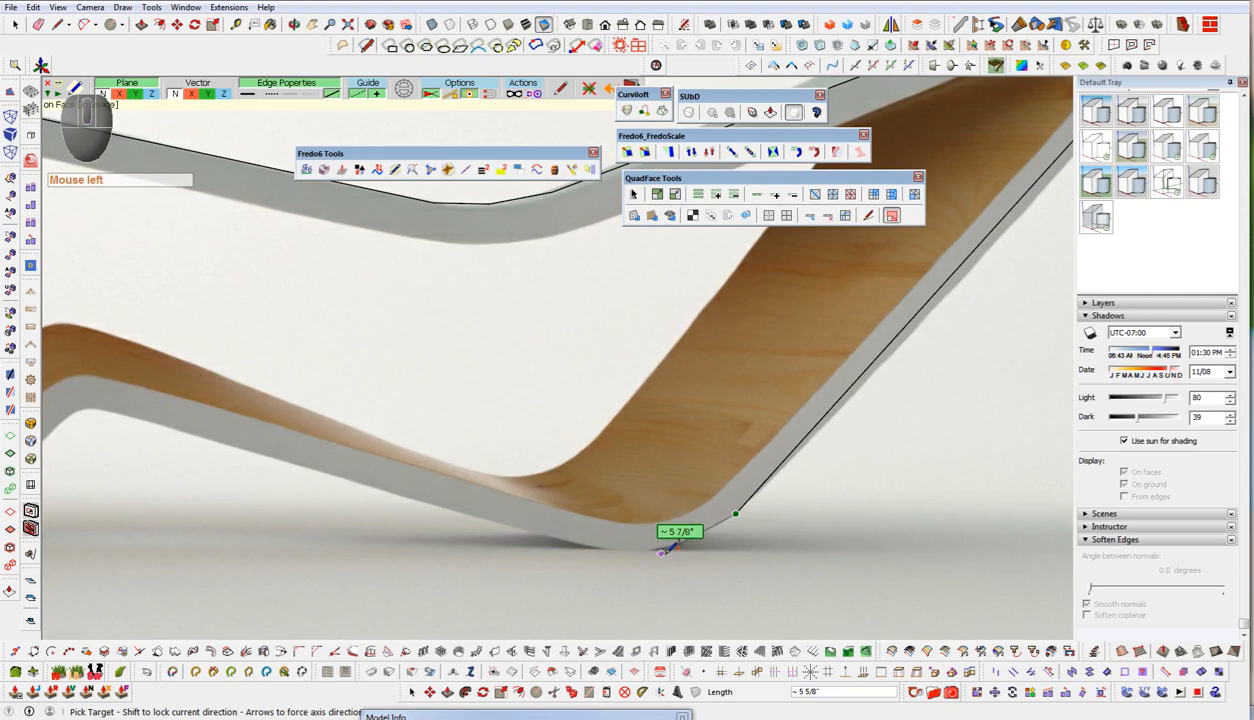
{"action": "left_click", "coordinate": [659, 547]}
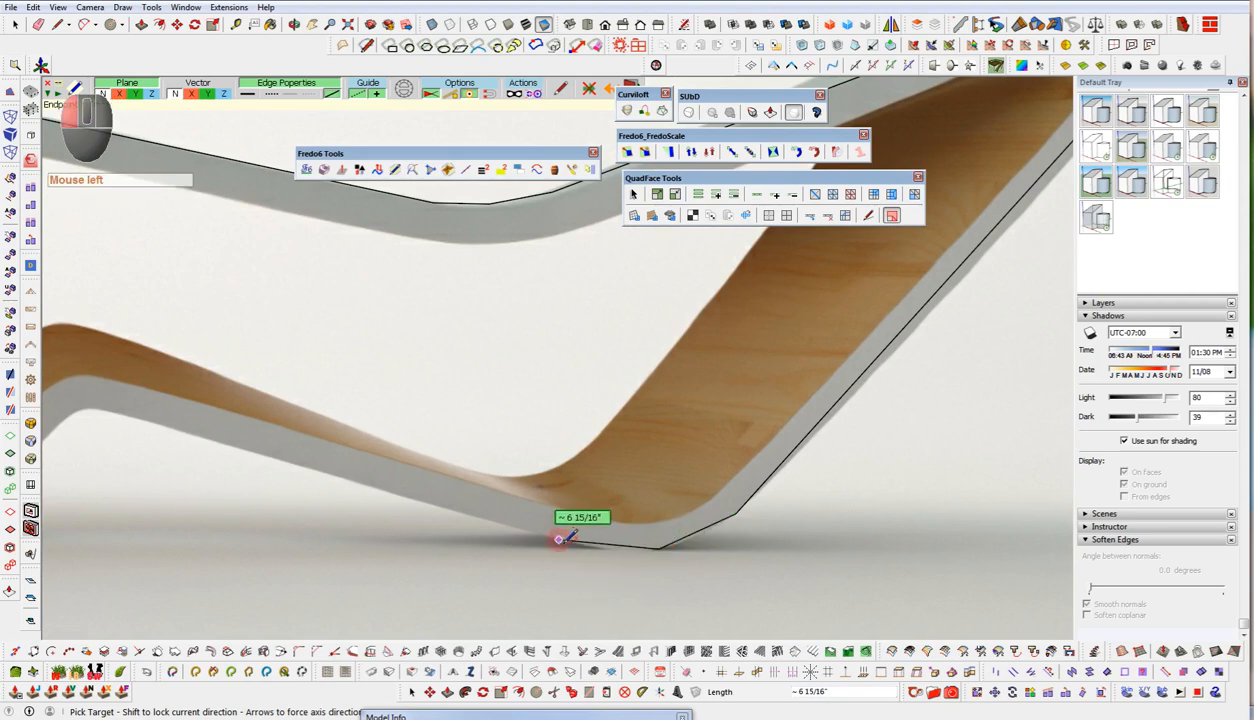
- Trace the lower bar's underside from the right foot to its raised middle bend and round that bend with two short segments
{"action": "scroll", "coordinate": [560, 538], "scroll_direction": "down", "scroll_amount": 5}
{"action": "scroll", "coordinate": [364, 428], "scroll_direction": "up", "scroll_amount": 6}
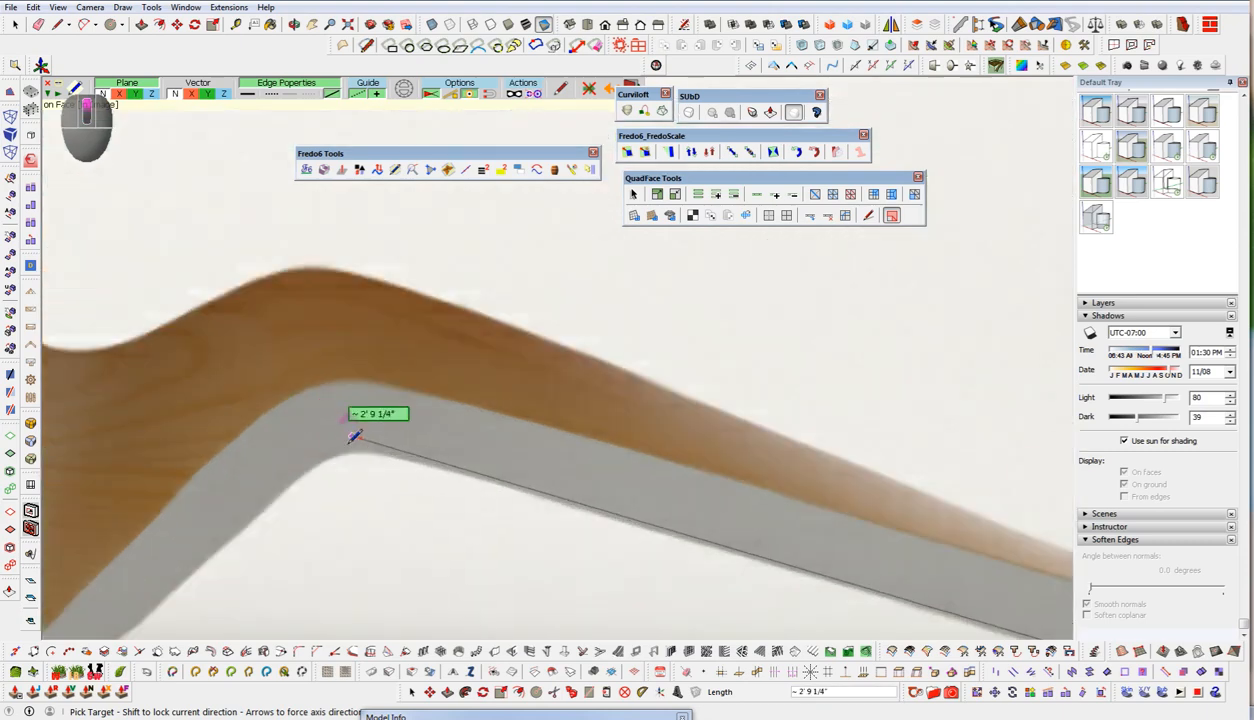
{"action": "left_click", "coordinate": [391, 455]}
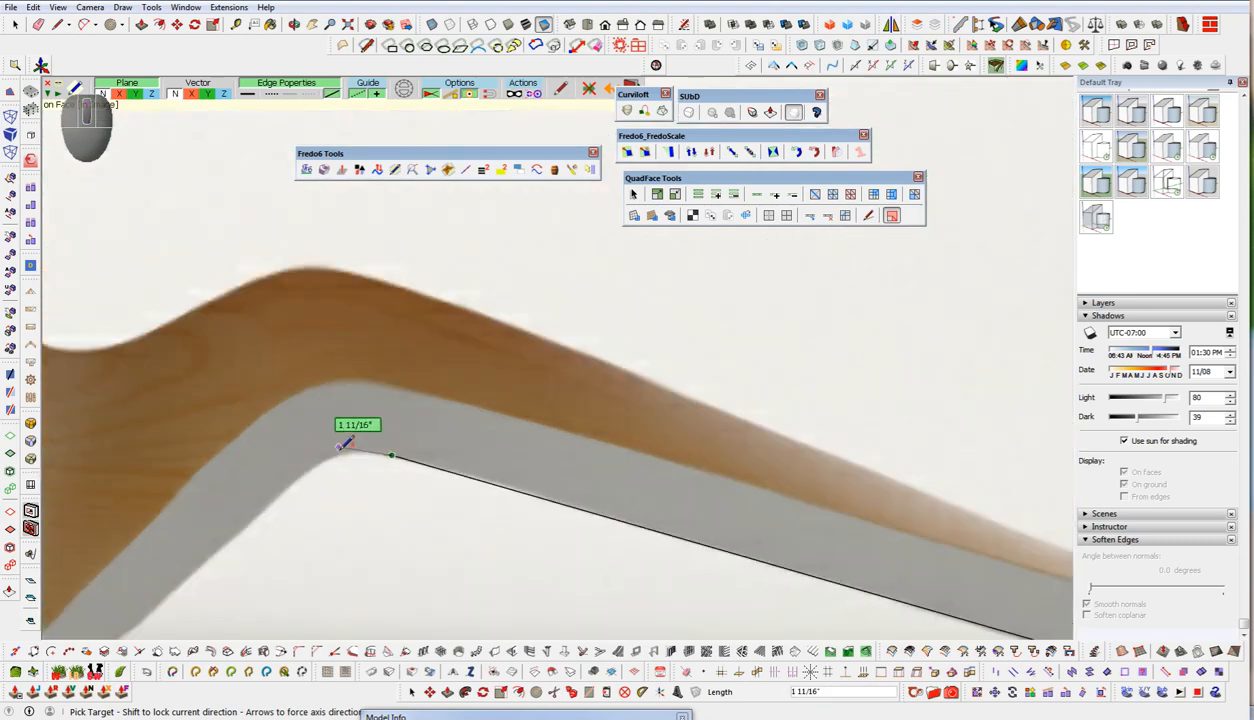
{"action": "left_click", "coordinate": [349, 449]}
{"action": "left_click", "coordinate": [296, 484]}
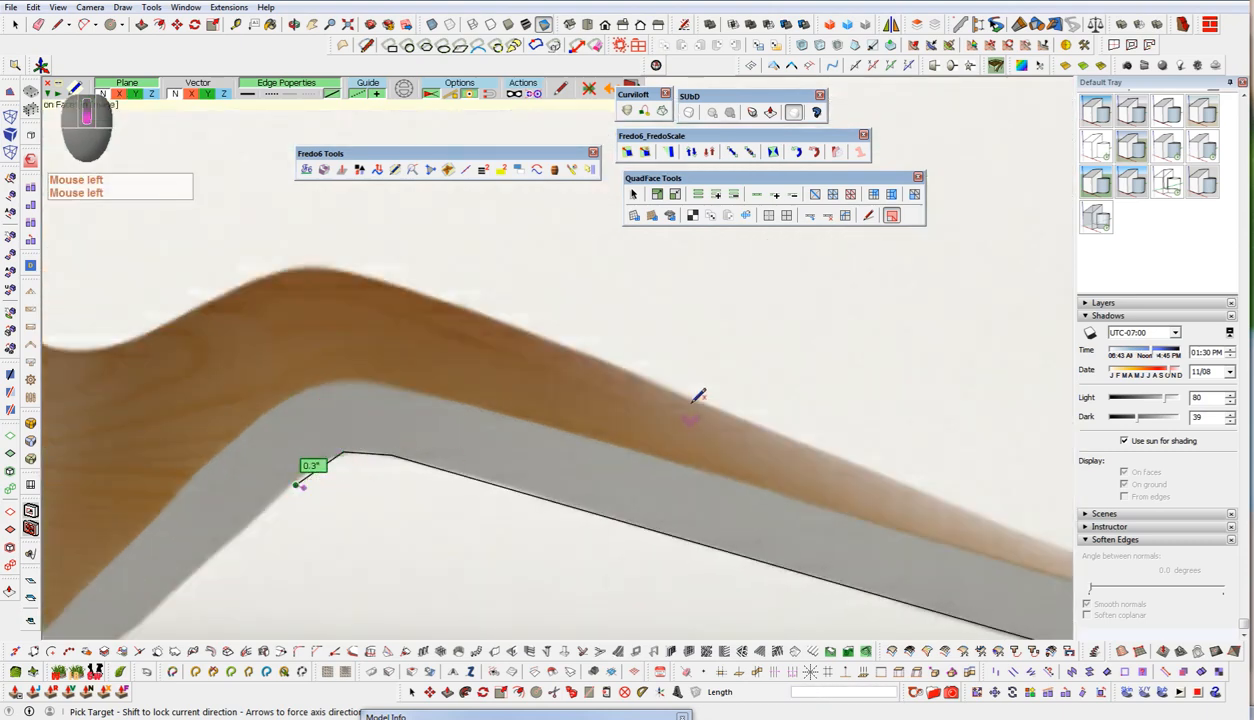
- Trace from the raised middle bend about 1' 1 5/8" down to the left foot and around its underside with two short segments
{"action": "scroll", "coordinate": [697, 398], "scroll_direction": "down", "scroll_amount": 4}
{"action": "scroll", "coordinate": [600, 450], "scroll_direction": "up", "scroll_amount": 6}
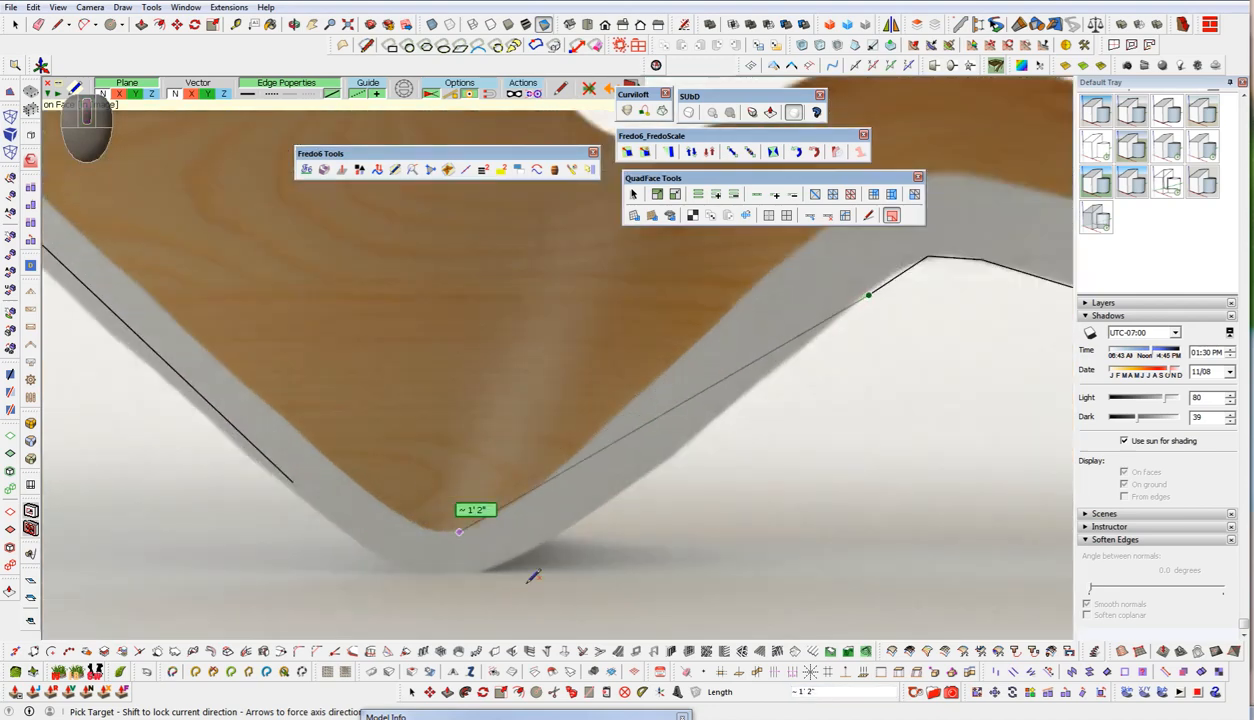
{"action": "left_click", "coordinate": [503, 563]}
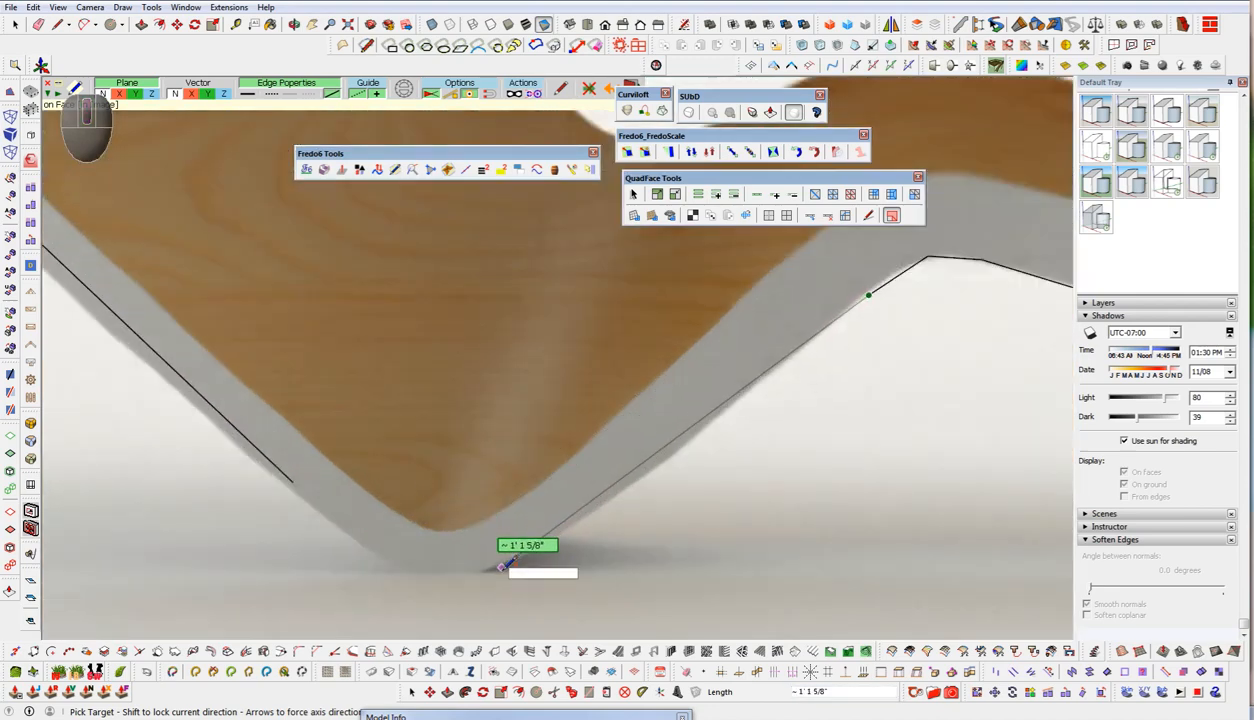
{"action": "left_click", "coordinate": [436, 578]}
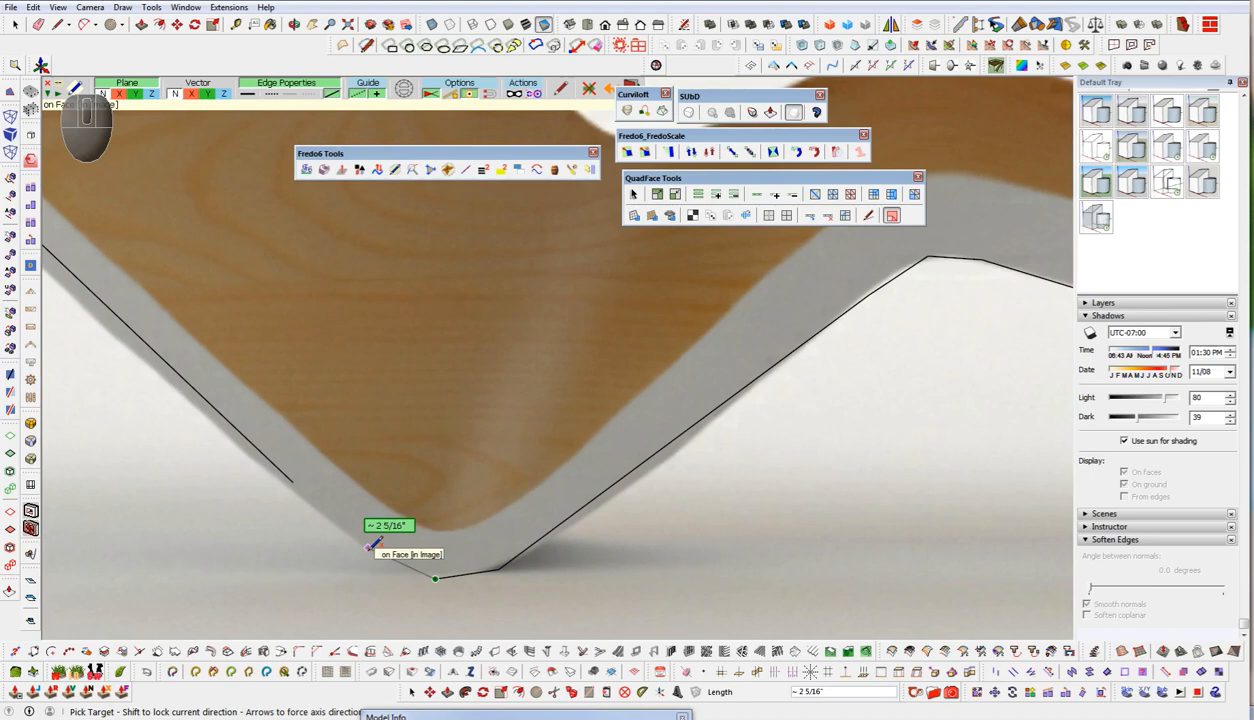
{"action": "left_click", "coordinate": [355, 538]}
{"action": "scroll", "coordinate": [520, 473], "scroll_direction": "down", "scroll_amount": 3}
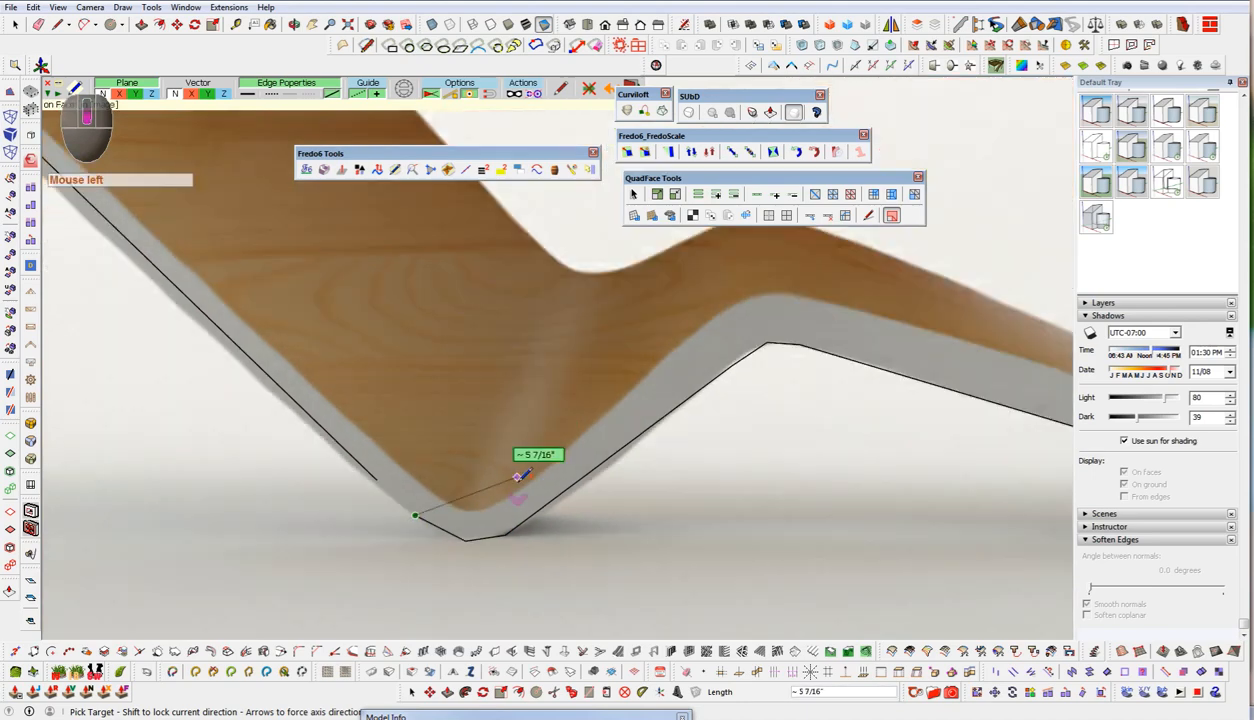
- Move the loose lower vertex of the left leg's outer edge onto the open end of the left foot's outline
{"action": "scroll", "coordinate": [350, 532], "scroll_direction": "up", "scroll_amount": 1}
{"action": "scroll", "coordinate": [358, 533], "scroll_direction": "up", "scroll_amount": 2}
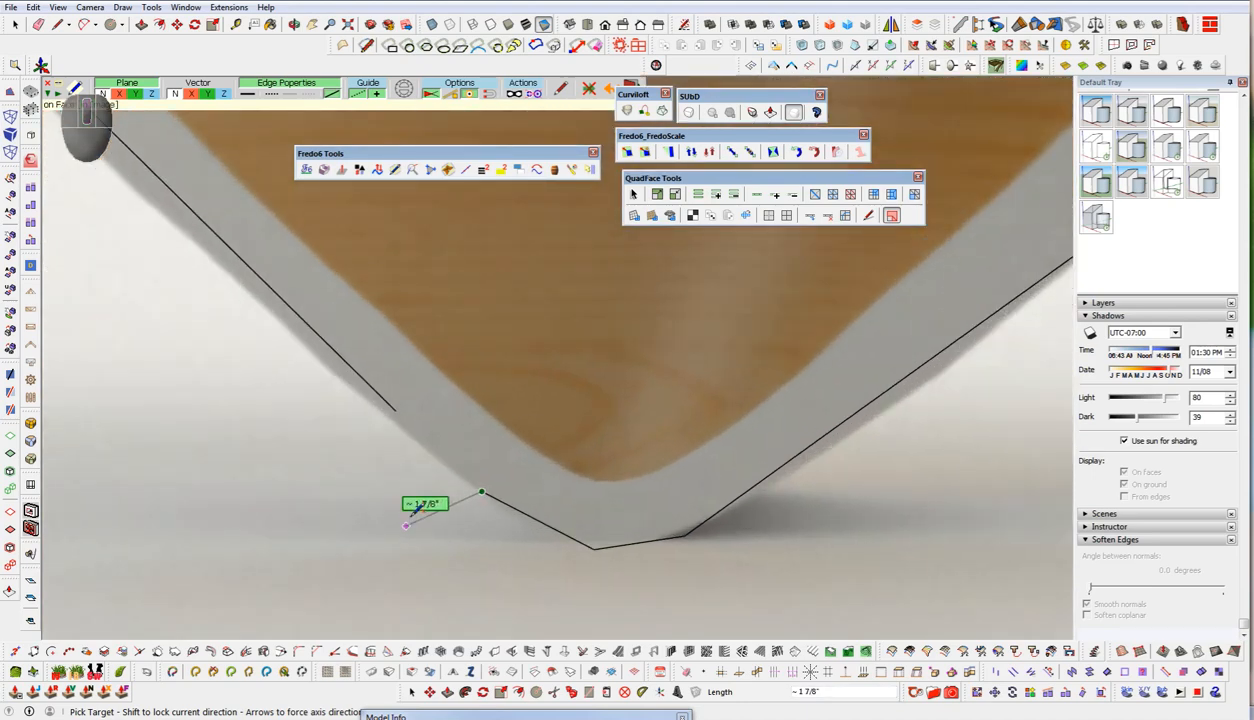
{"action": "key", "text": "m"}
{"action": "left_click", "coordinate": [395, 414]}
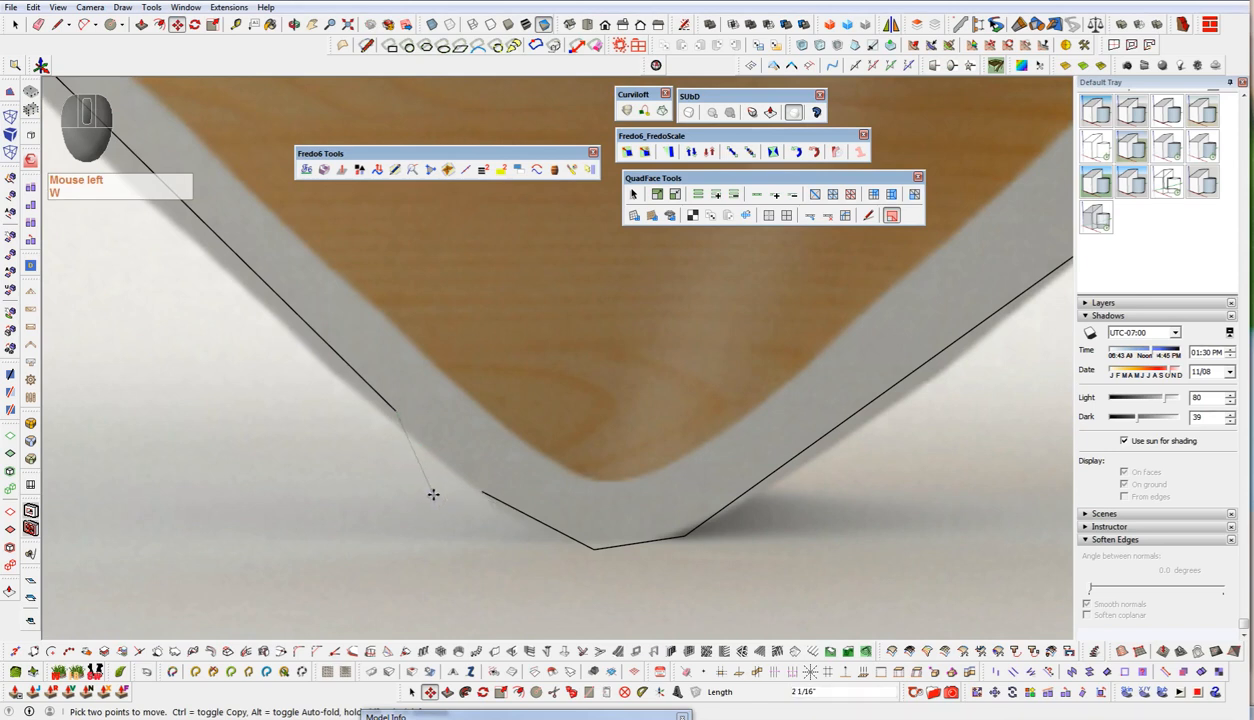
{"action": "key", "text": "space"}
{"action": "key", "text": "alt+v"}
{"action": "left_click_drag", "start_coordinate": [376, 388], "coordinate": [416, 441]}
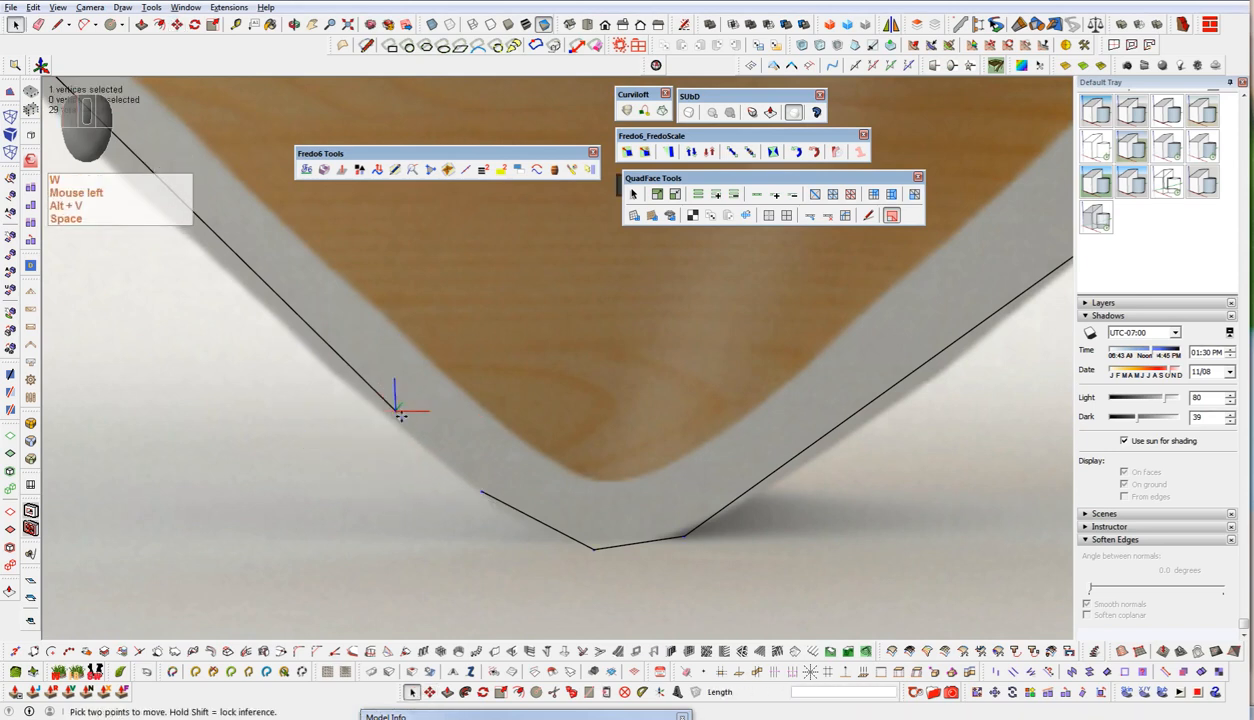
{"action": "left_click", "coordinate": [395, 408]}
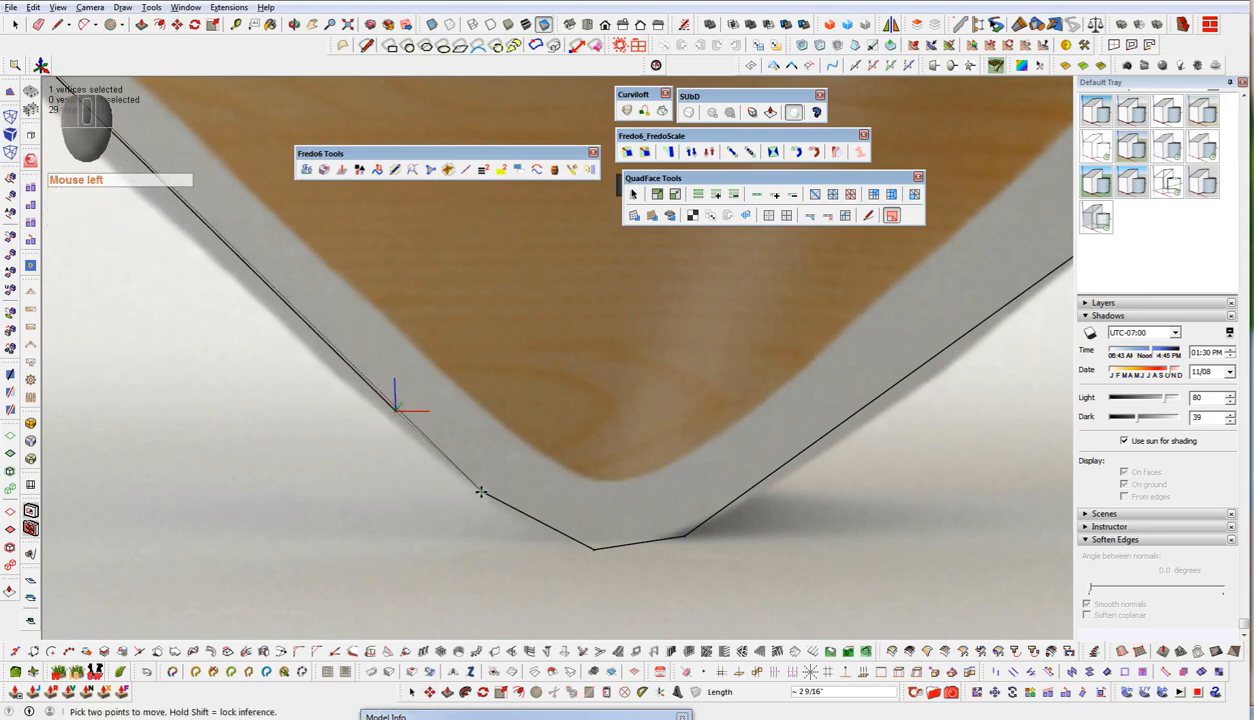
{"action": "left_click", "coordinate": [481, 492]}
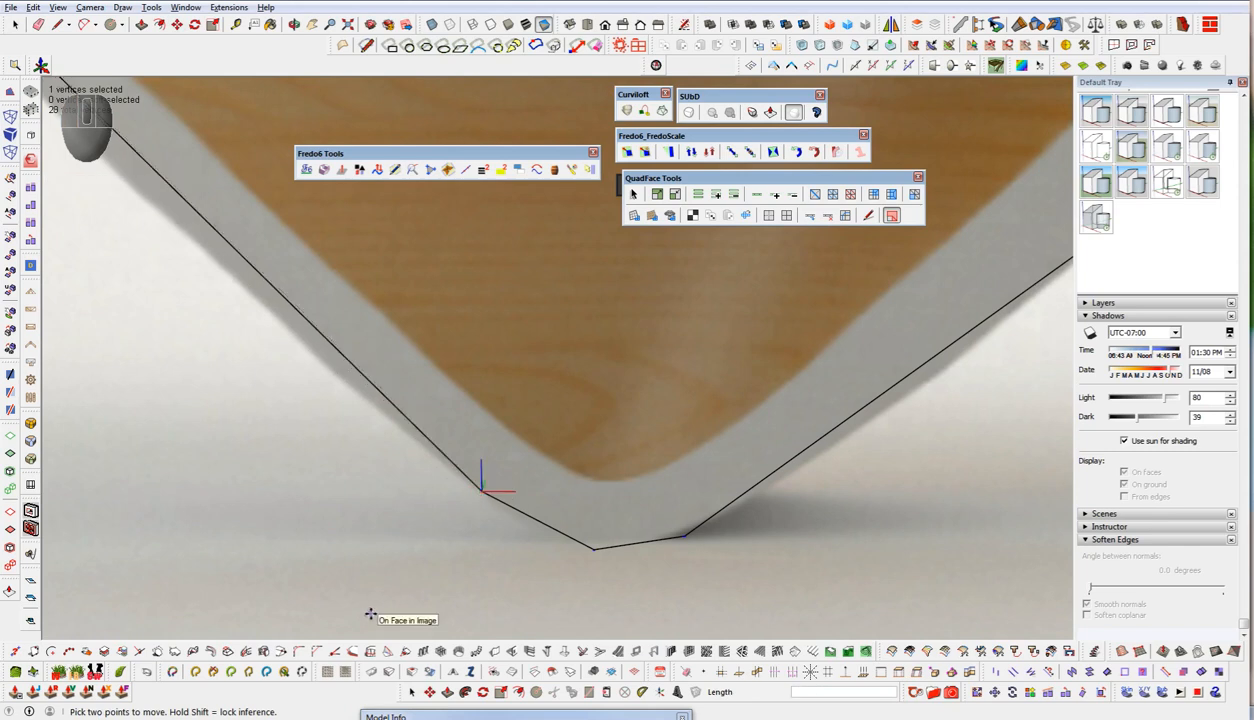
- Shift the left foot's lowest vertex slightly outward and slide the vertex beside it up along the leg's outer edge
{"action": "key", "text": "space"}
{"action": "key", "text": "alt+v"}
{"action": "left_click_drag", "start_coordinate": [588, 511], "coordinate": [600, 558]}
{"action": "key", "text": "w"}
{"action": "left_click", "coordinate": [597, 553]}
{"action": "left_click", "coordinate": [562, 550]}
{"action": "key", "text": "space"}
{"action": "left_click_drag", "start_coordinate": [473, 458], "coordinate": [499, 516]}
{"action": "key", "text": "w"}
{"action": "left_click", "coordinate": [484, 494]}
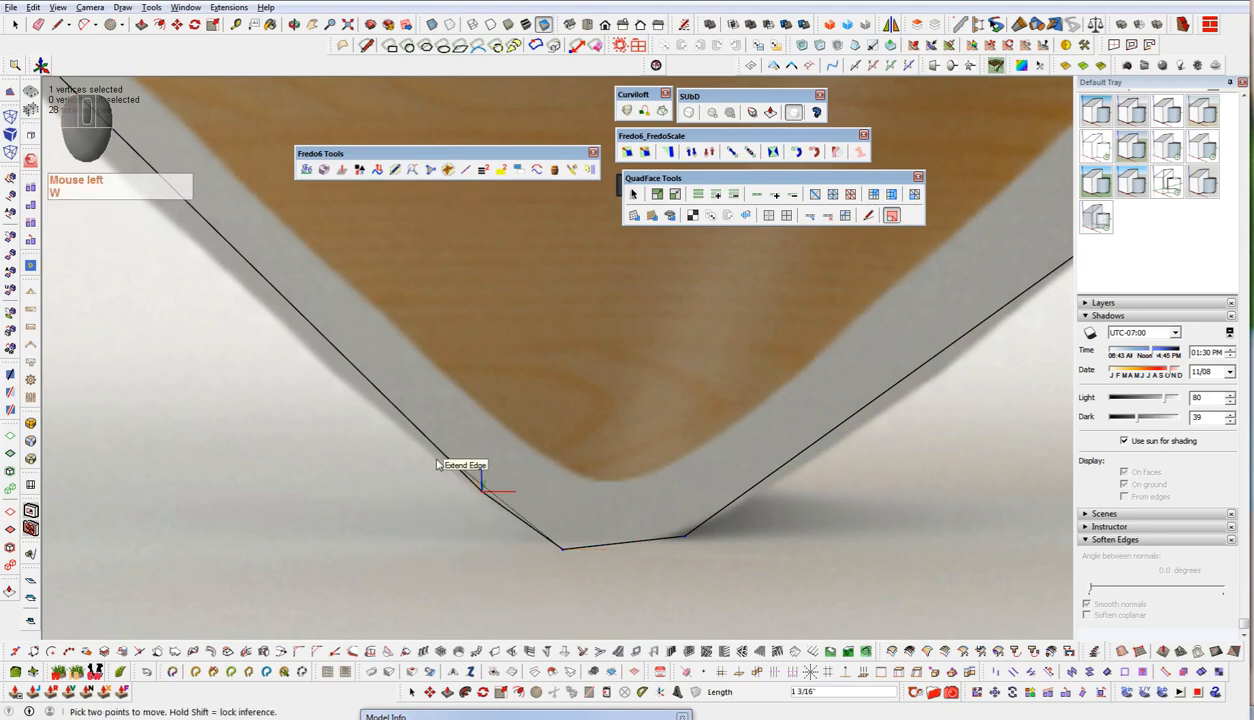
{"action": "left_click", "coordinate": [441, 450]}
- Check the whole traced outline for open ends with the gap-closing tool
{"action": "scroll", "coordinate": [447, 508], "scroll_direction": "down", "scroll_amount": 2}
{"action": "scroll", "coordinate": [449, 509], "scroll_direction": "down", "scroll_amount": 5}
{"action": "middle_click_drag", "start_coordinate": [596, 367], "coordinate": [191, 224]}
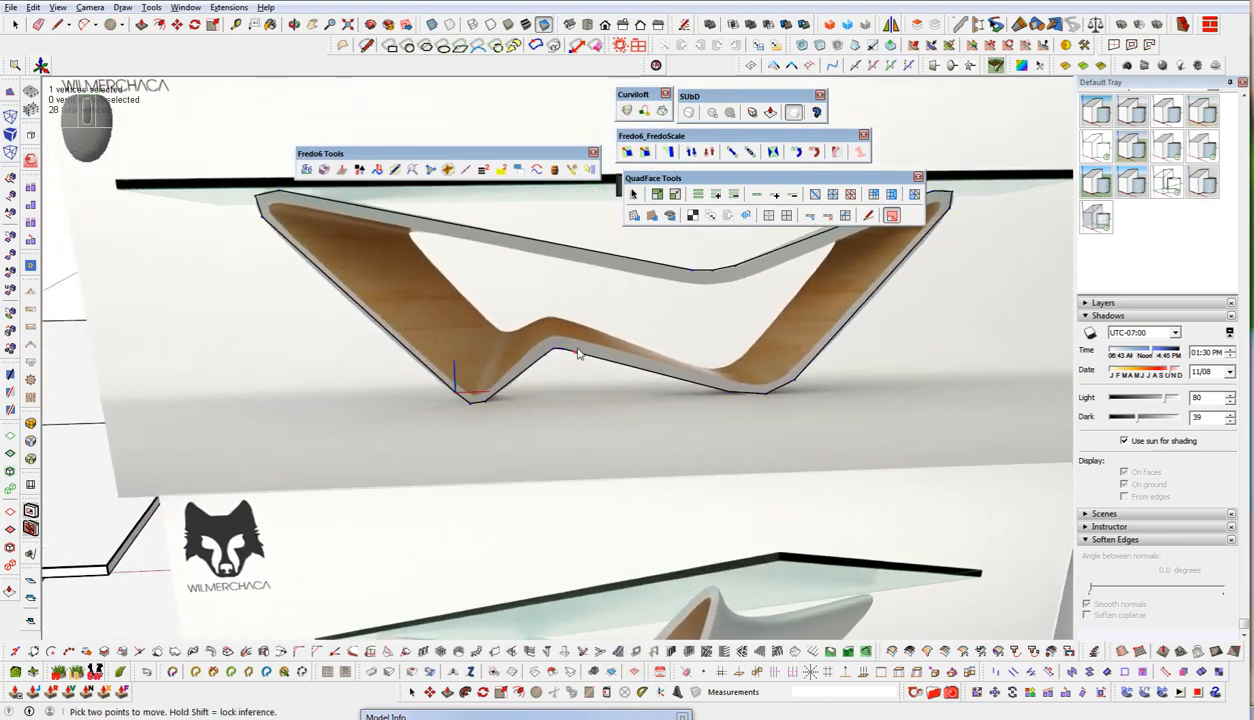
{"action": "middle_click_drag", "start_coordinate": [604, 376], "coordinate": [867, 351], "text": "shift"}
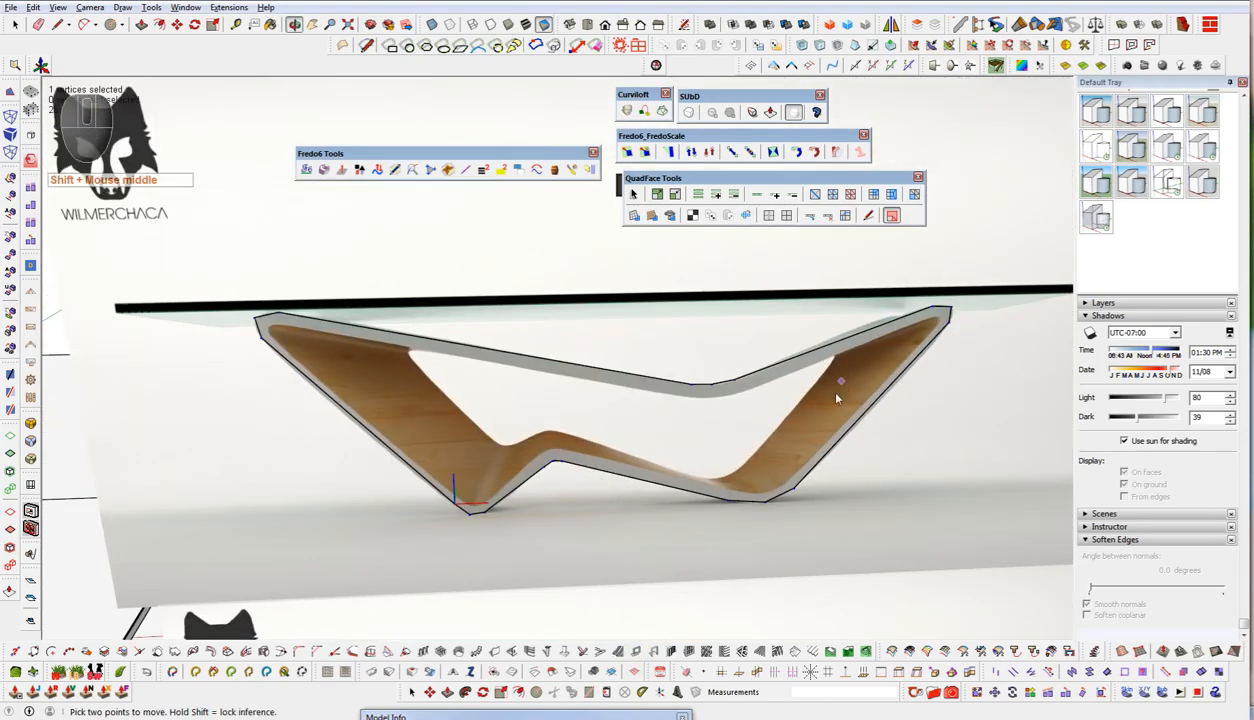
{"action": "middle_click_drag", "start_coordinate": [555, 495], "coordinate": [1163, 357]}
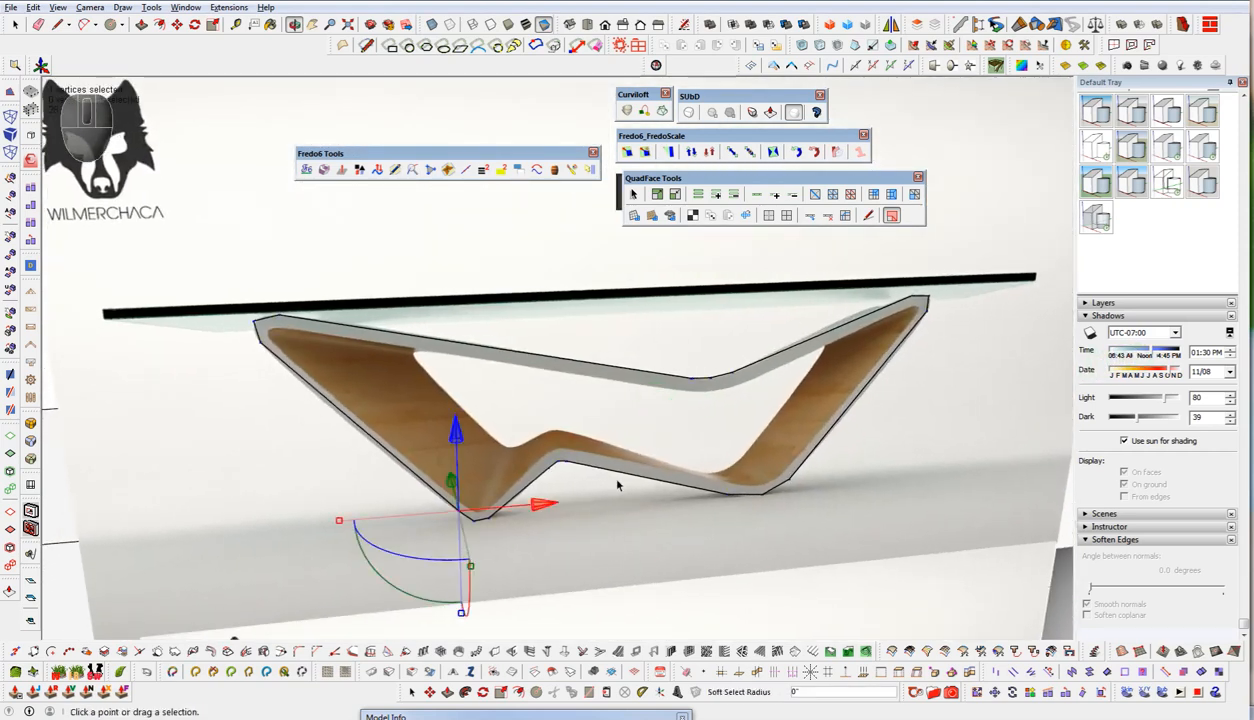
{"action": "key", "text": "space"}
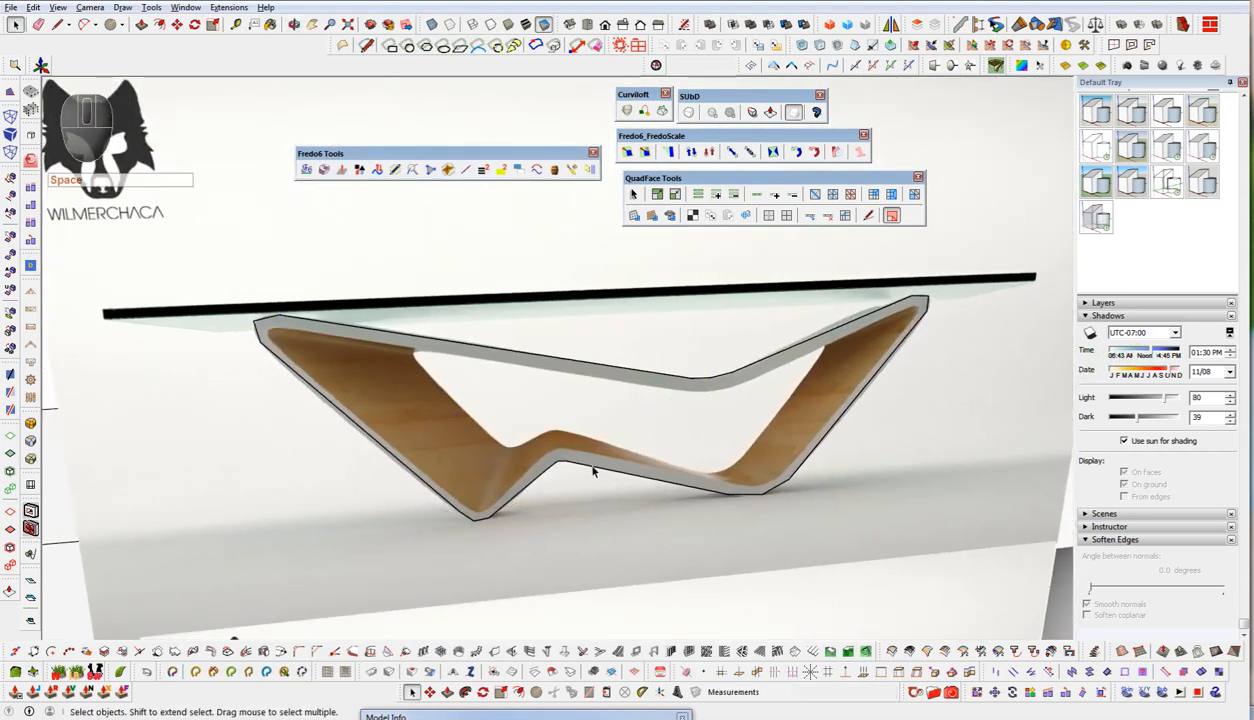
{"action": "left_click", "coordinate": [594, 470]}
{"action": "middle_click_drag", "start_coordinate": [857, 476], "coordinate": [652, 386]}
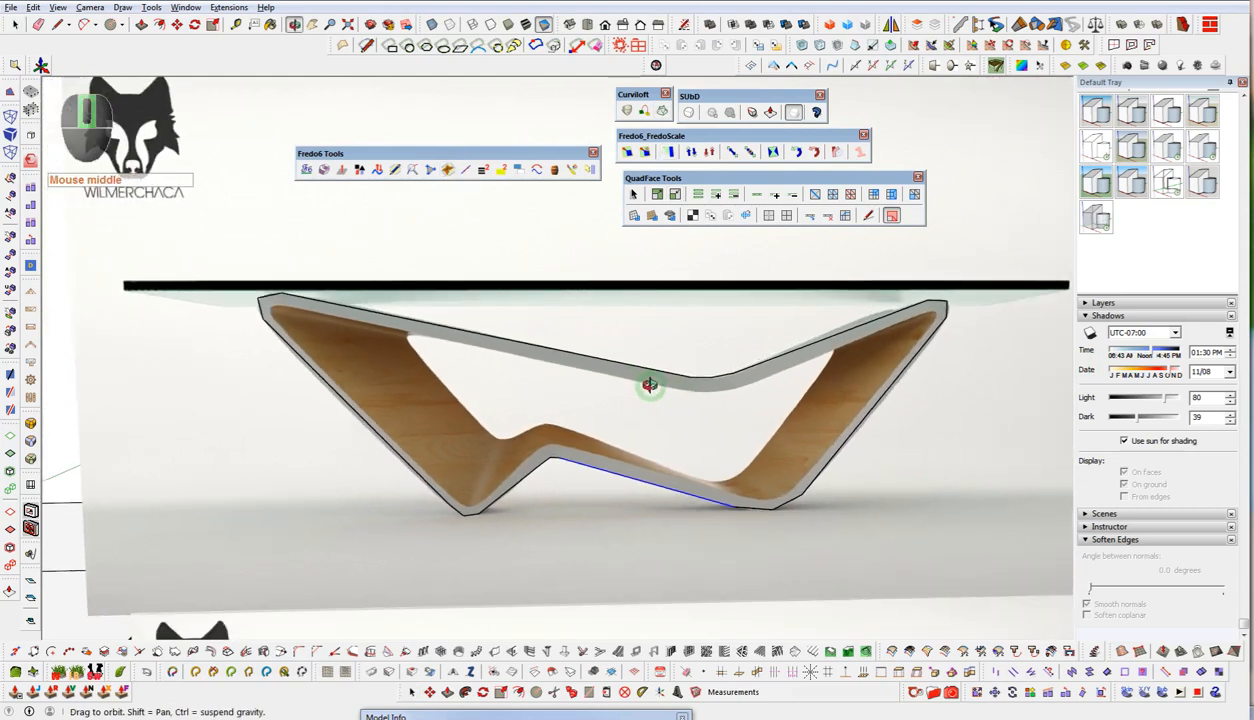
{"action": "left_click", "coordinate": [774, 66]}
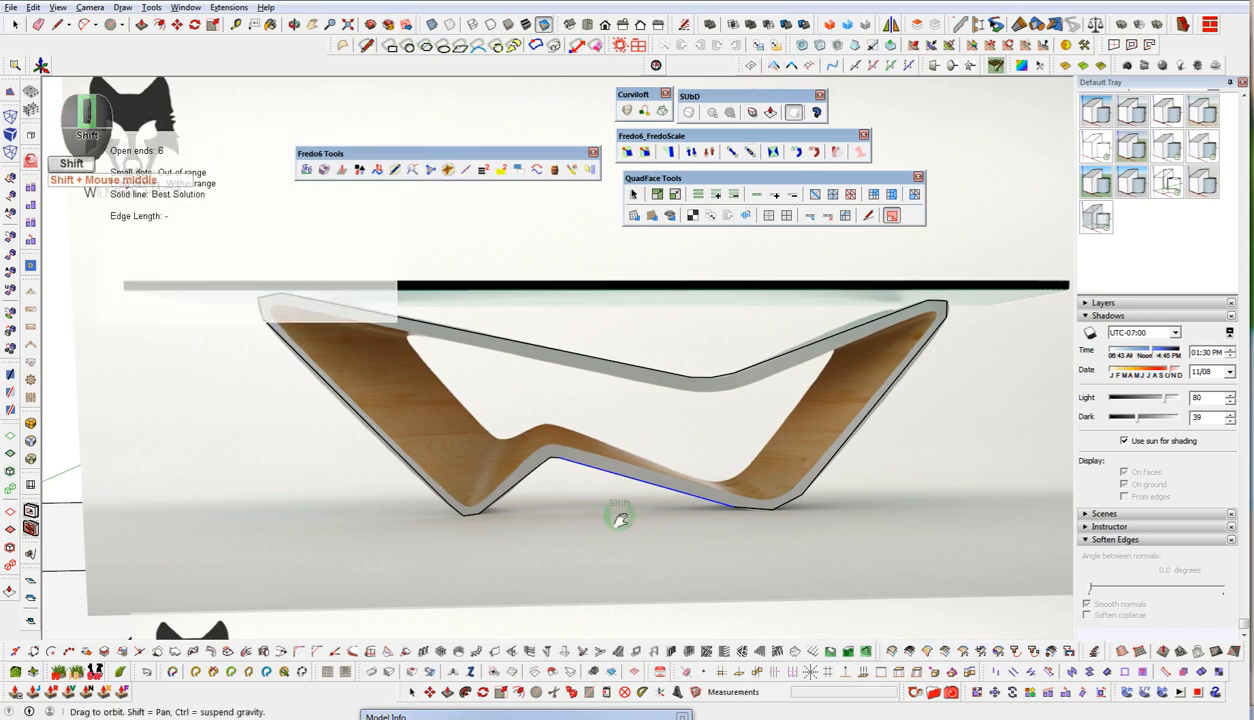
{"action": "middle_click_drag", "start_coordinate": [610, 512], "coordinate": [638, 549], "text": "shift"}
- Select the whole outline, fill it with a face, and delete that face while keeping the edges
{"action": "key", "text": "space"}
{"action": "left_click_drag", "start_coordinate": [233, 268], "coordinate": [975, 610]}
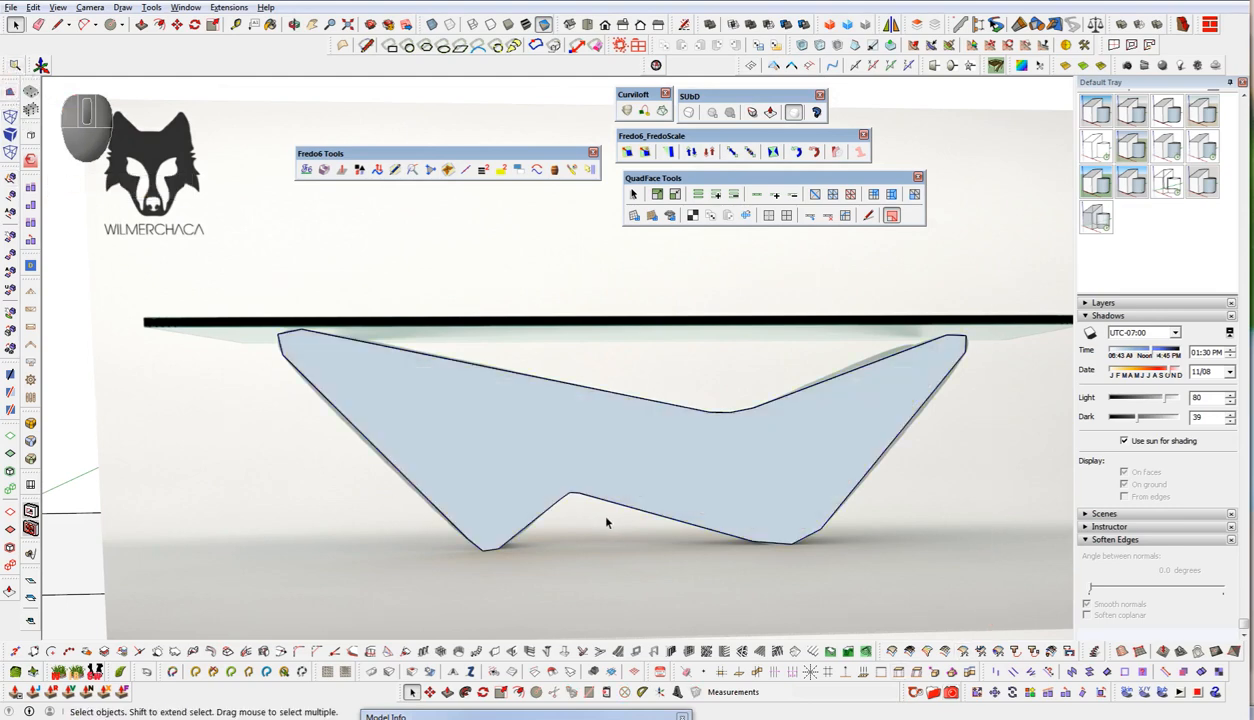
{"action": "left_click", "coordinate": [473, 432]}
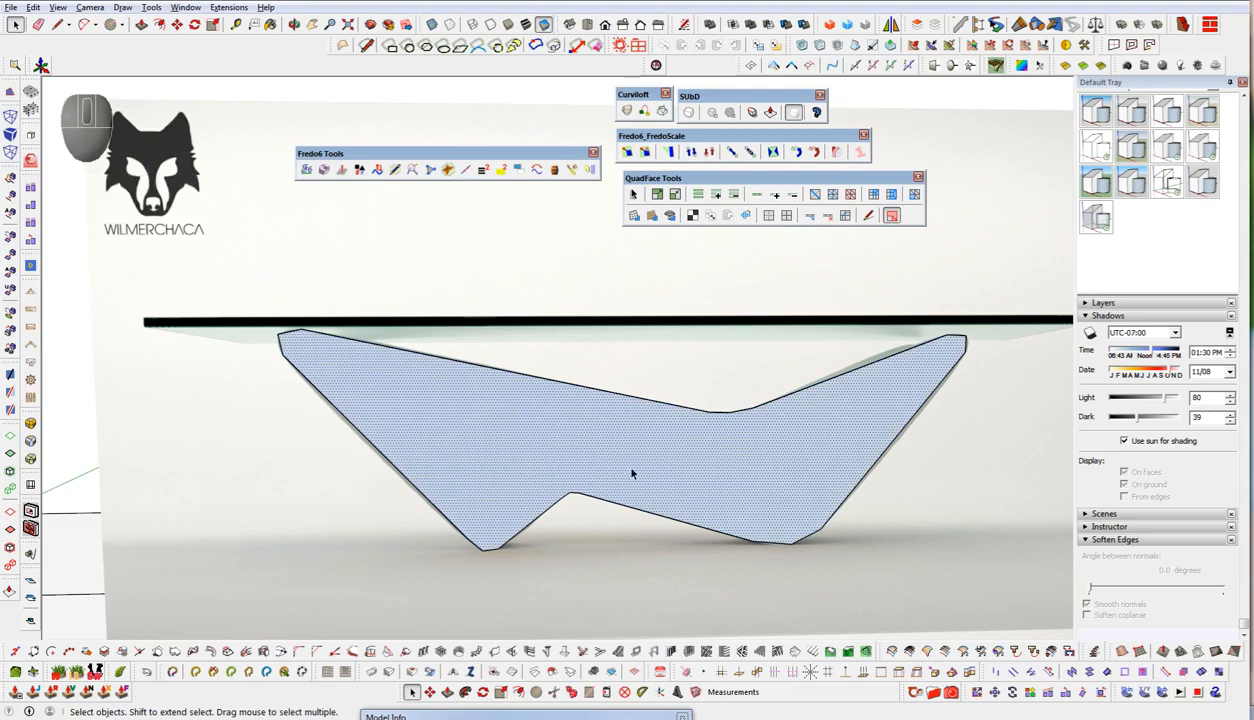
{"action": "key", "text": "ctrl+d"}
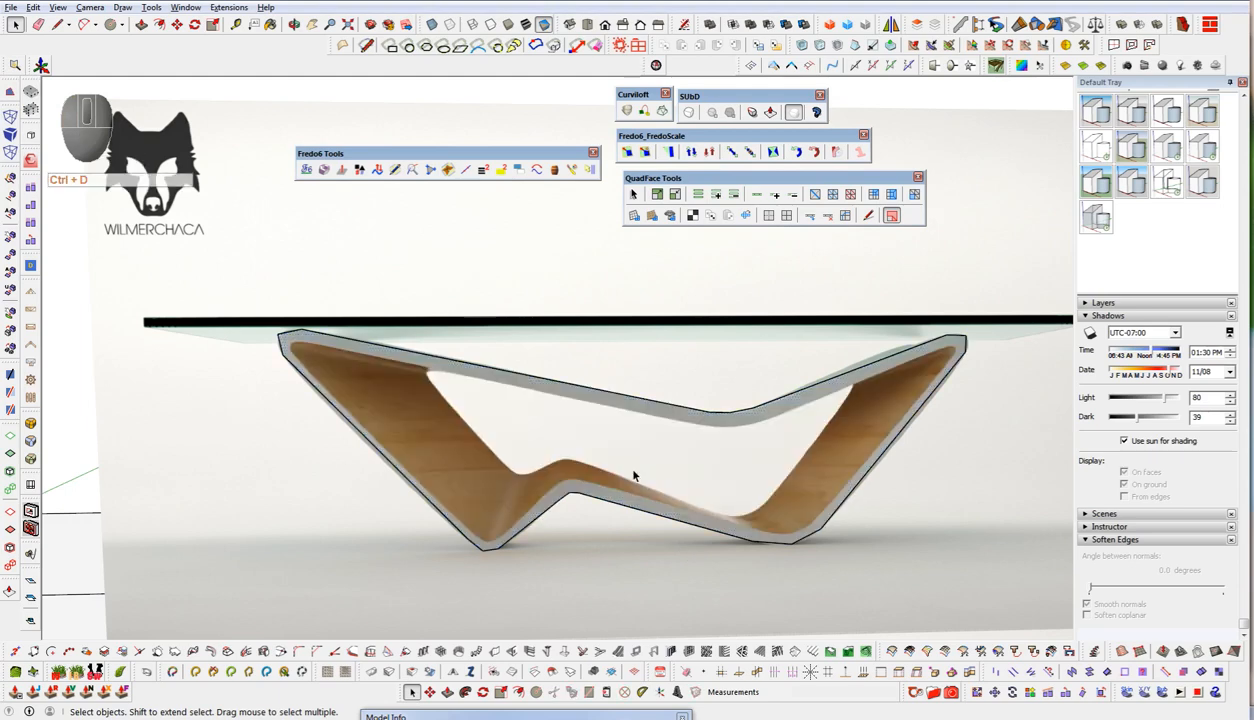
- Nudge the vertex below the base's upper-left tip slightly outward along the red axis to match the reference image
{"action": "scroll", "coordinate": [307, 388], "scroll_direction": "up", "scroll_amount": 6}
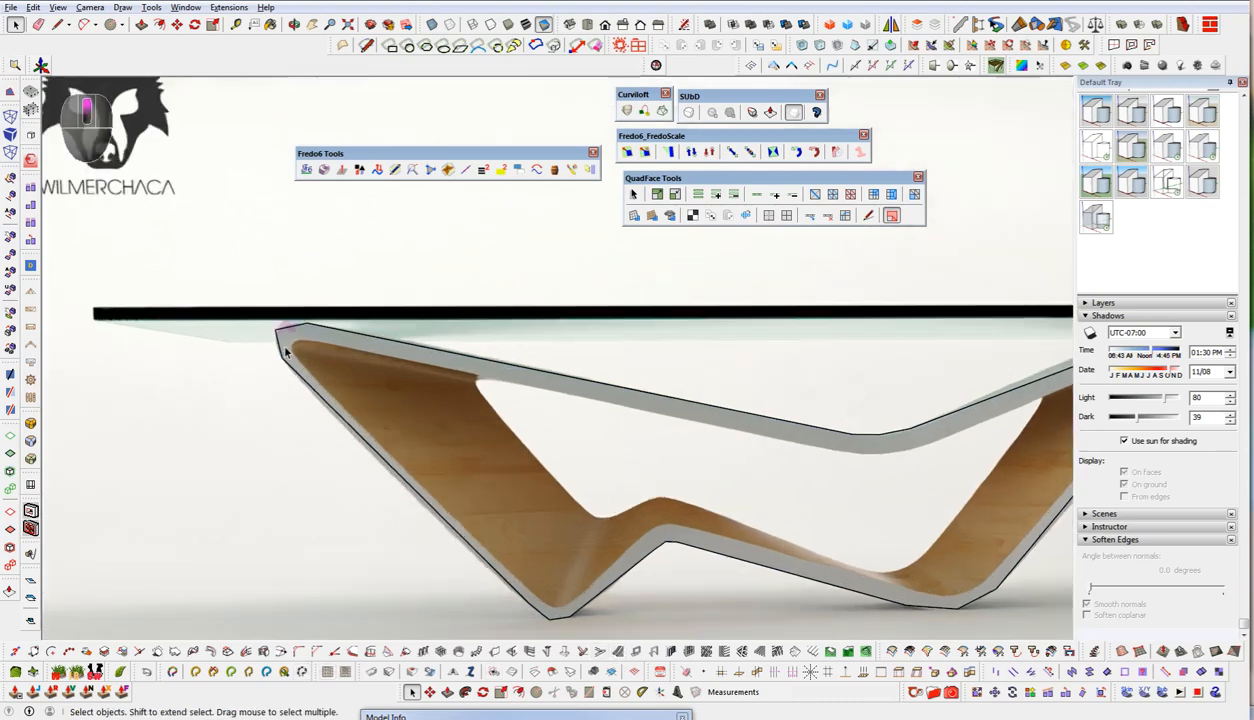
{"action": "mouse_move", "coordinate": [305, 386]}
{"action": "middle_mouse_down", "text": "shift"}
{"action": "mouse_move", "coordinate": [526, 367]}
{"action": "mouse_move", "coordinate": [495, 384]}
{"action": "mouse_move", "coordinate": [600, 460]}
{"action": "mouse_move", "coordinate": [640, 463]}
{"action": "middle_mouse_up", "text": "shift"}
{"action": "key", "text": "alt+v"}
{"action": "left_click", "coordinate": [552, 452]}
{"action": "middle_click_drag", "start_coordinate": [574, 484], "coordinate": [652, 482]}
{"action": "left_click_drag", "start_coordinate": [652, 482], "coordinate": [641, 492]}
{"action": "left_click", "coordinate": [214, 121]}
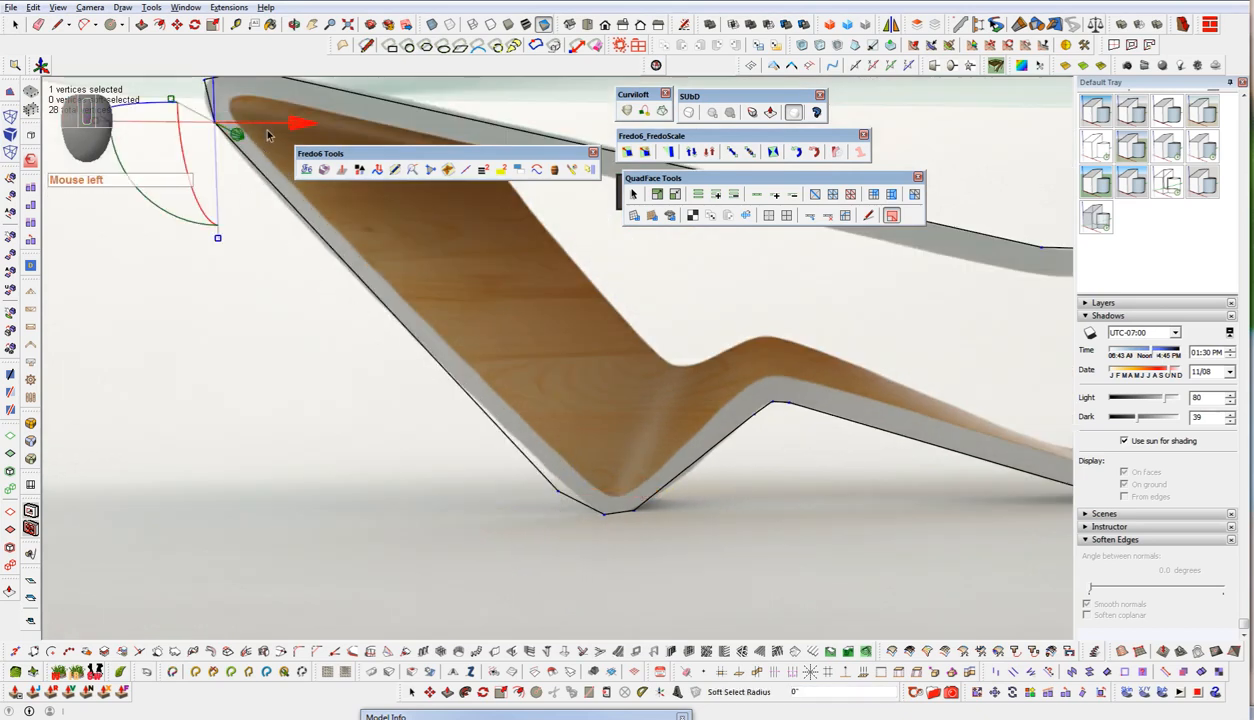
{"action": "left_click_drag", "start_coordinate": [297, 130], "coordinate": [290, 129]}
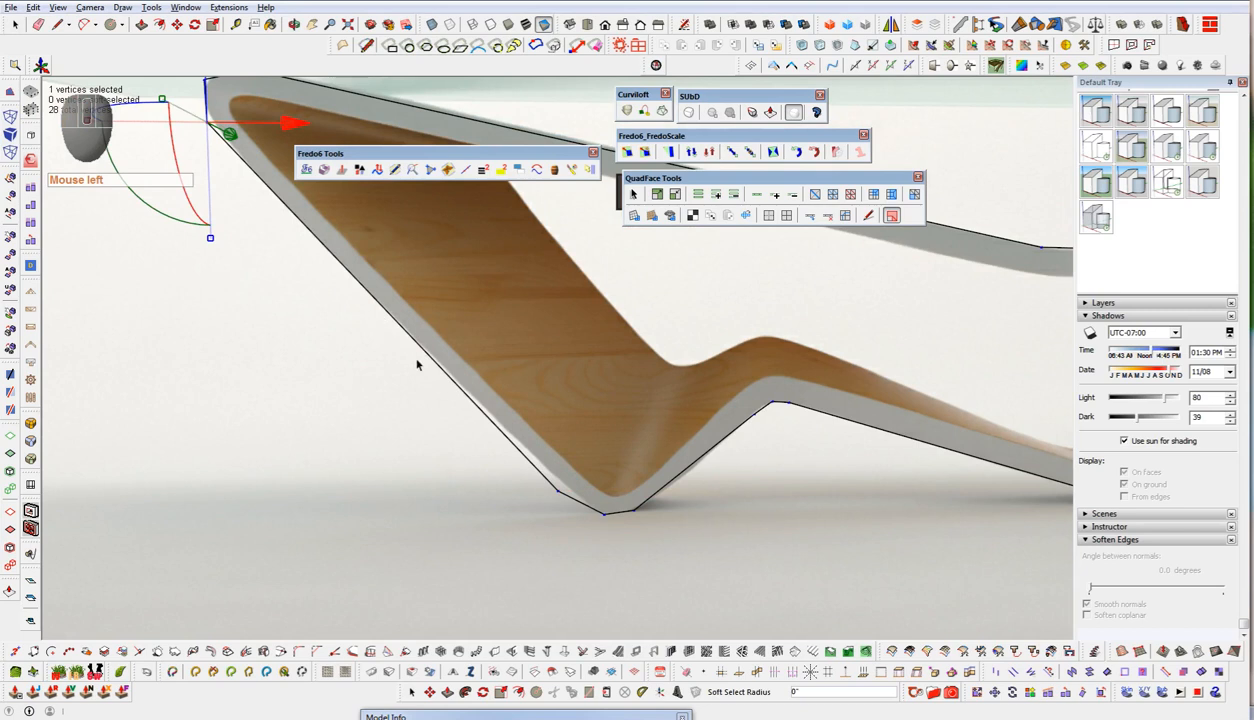
- Shift the left foot's two bottom vertices about 3/4" inward along the red axis and clear the vertex selection
{"action": "left_click", "coordinate": [599, 496]}
{"action": "left_click_drag", "start_coordinate": [704, 512], "coordinate": [712, 511]}
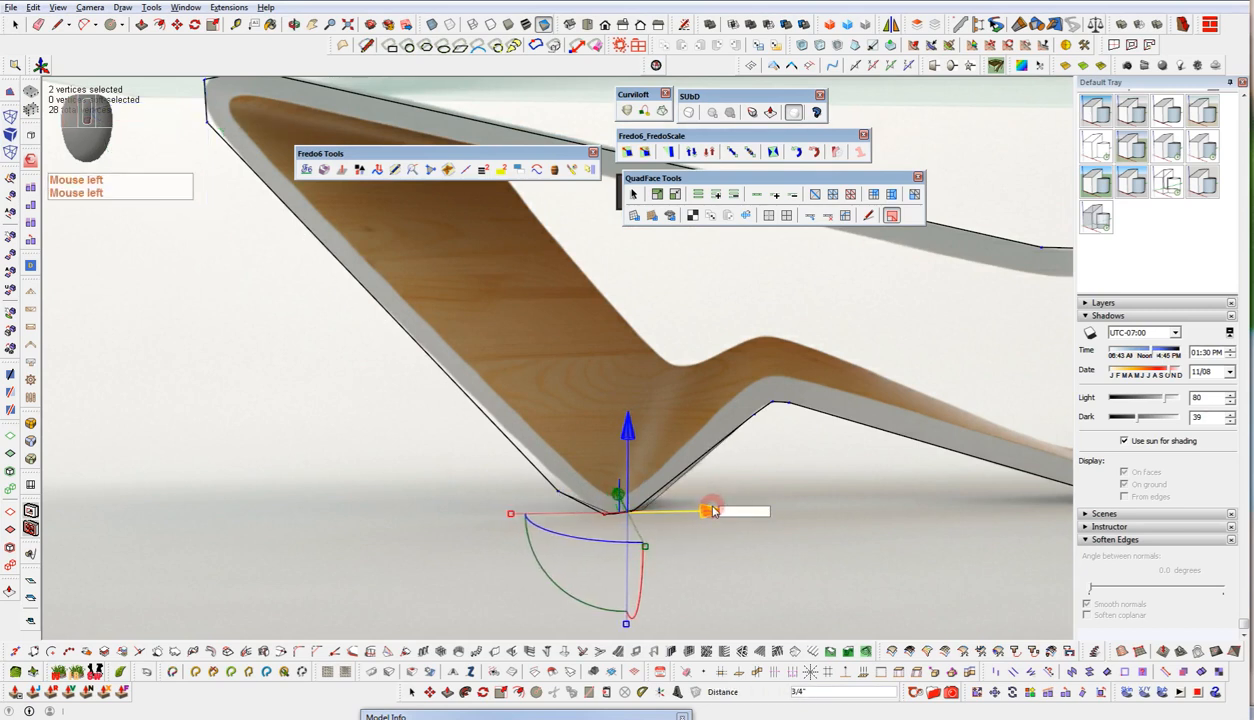
{"action": "left_click", "coordinate": [560, 486]}
{"action": "left_click", "coordinate": [558, 484]}
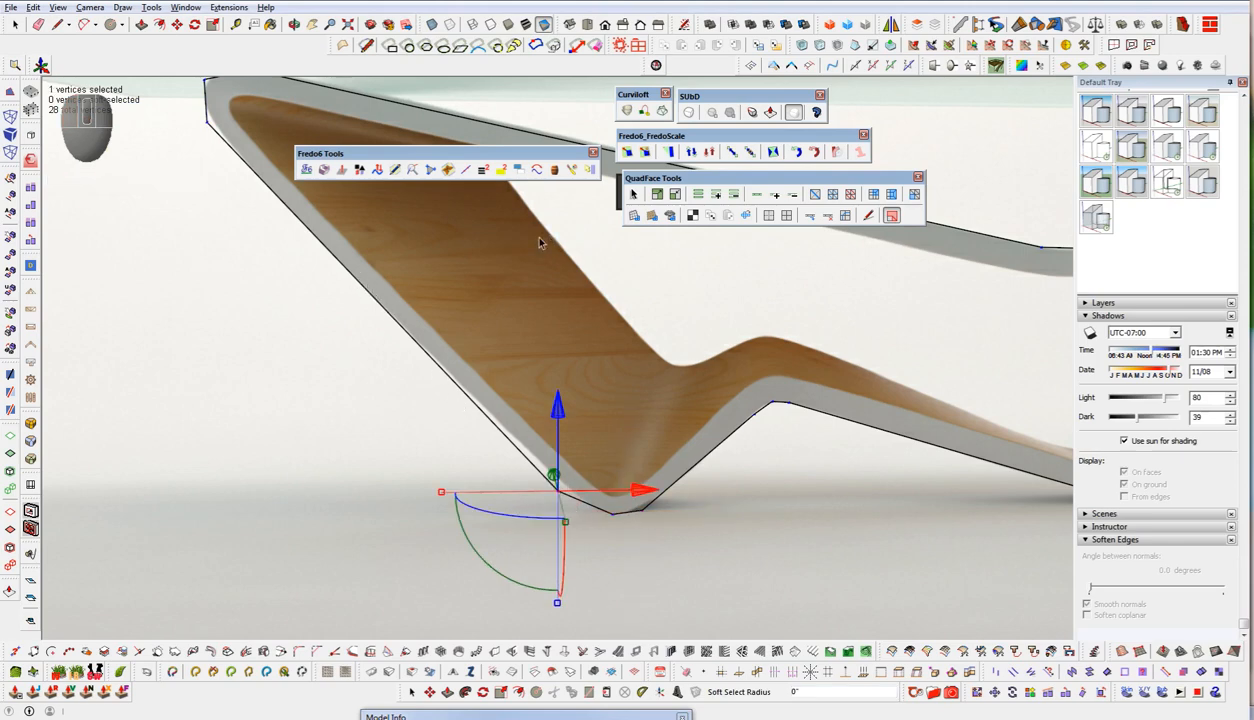
{"action": "left_click", "coordinate": [689, 548]}
{"action": "scroll", "coordinate": [555, 540], "scroll_direction": "down", "scroll_amount": 5}
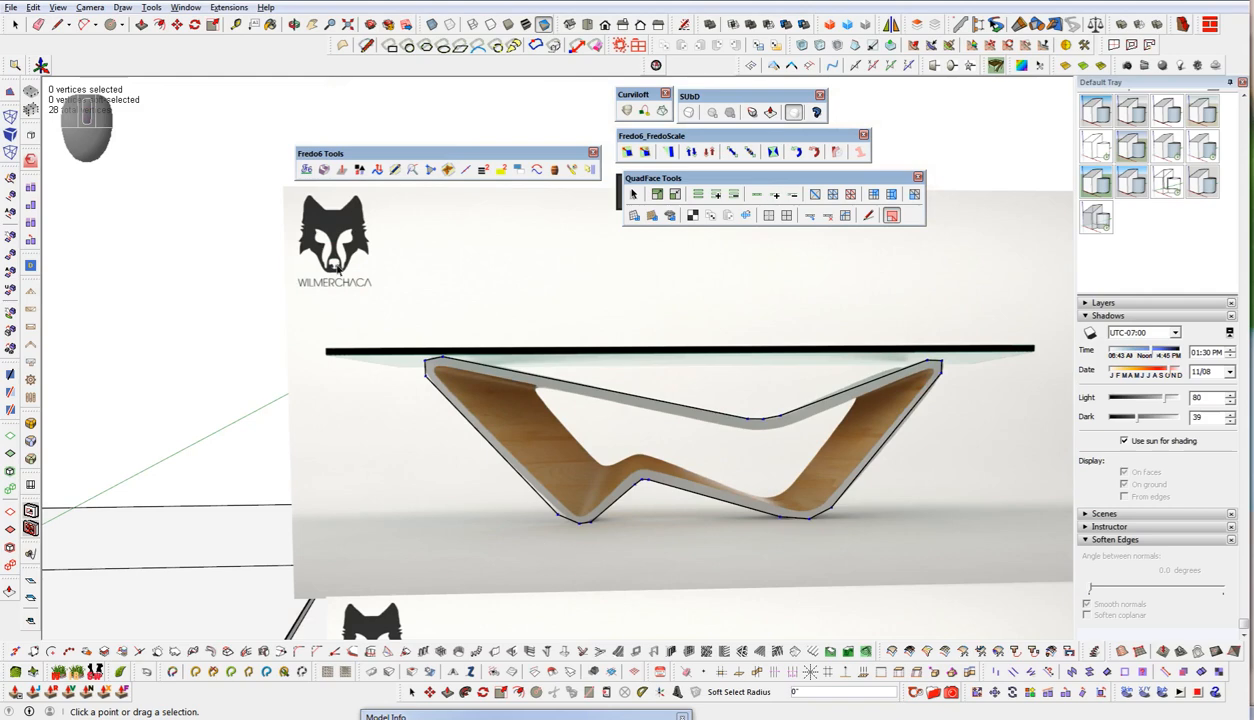
{"action": "scroll", "coordinate": [734, 481], "scroll_direction": "up", "scroll_amount": 3}
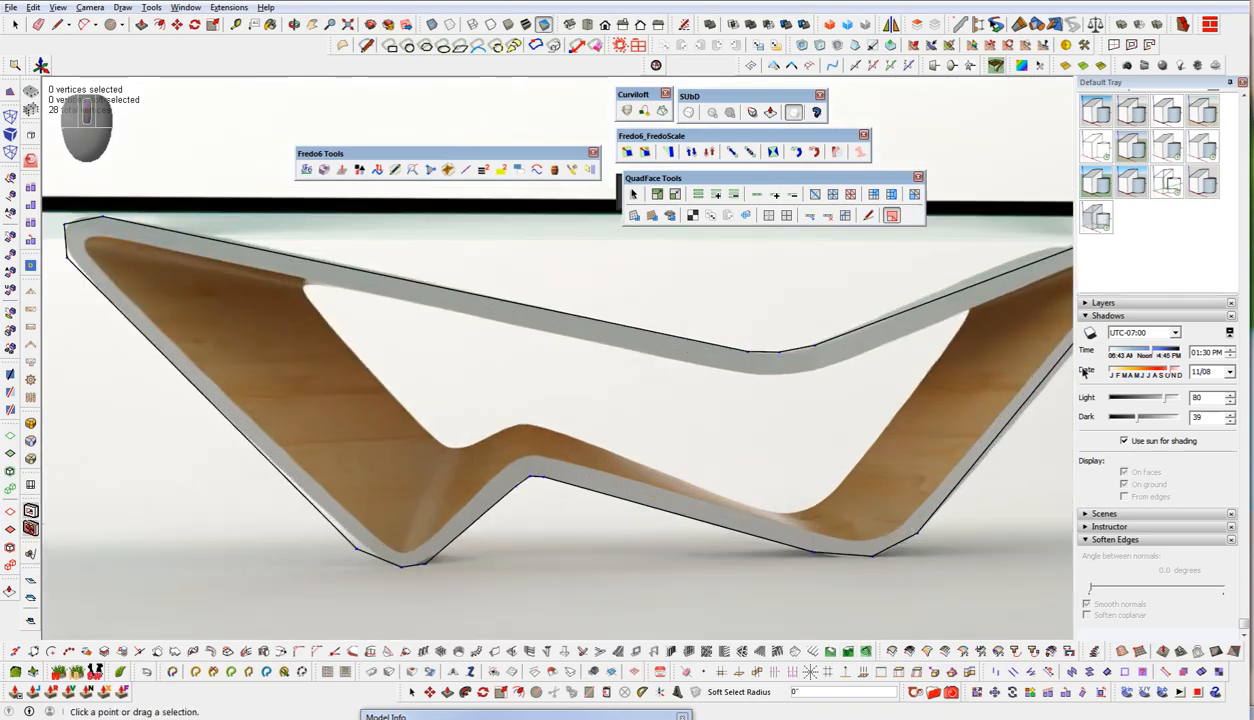
- Select all edges of the base outline and offset them inward about 2 5/16" to match the base's thickness
{"action": "double_click", "coordinate": [978, 467]}
{"action": "key", "text": "space"}
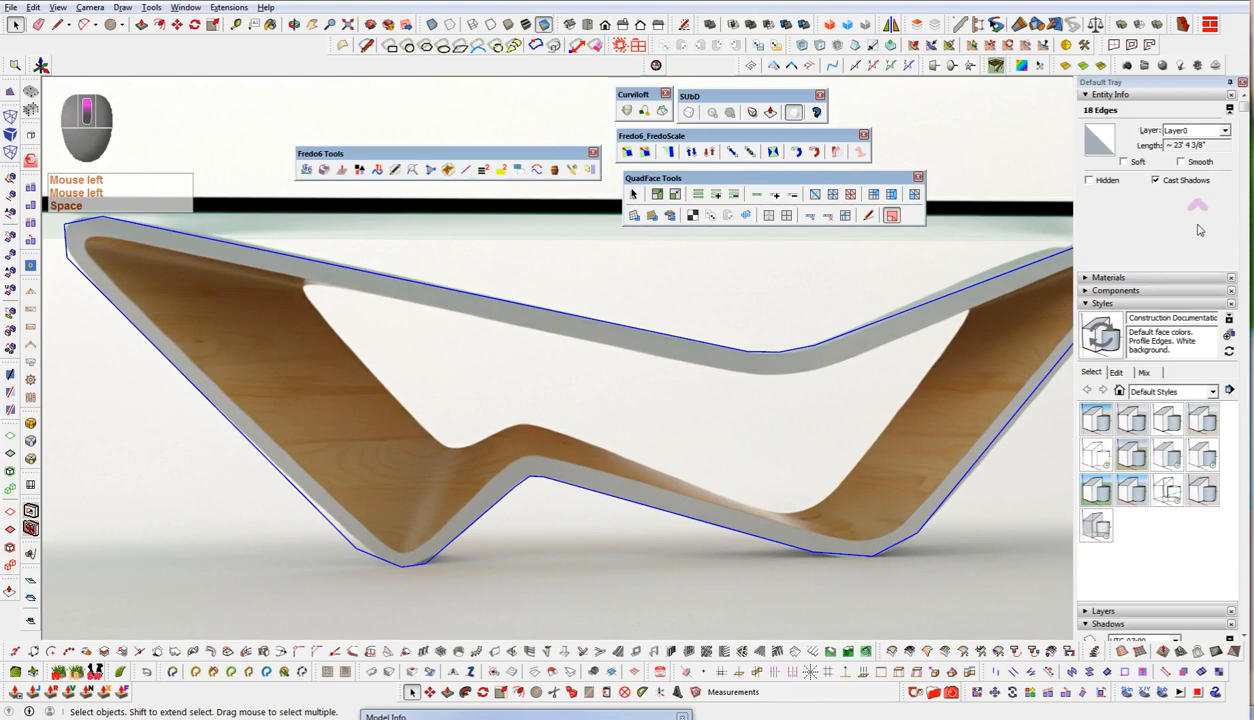
{"action": "left_click", "coordinate": [862, 317]}
{"action": "scroll", "coordinate": [587, 511], "scroll_direction": "down", "scroll_amount": 2}
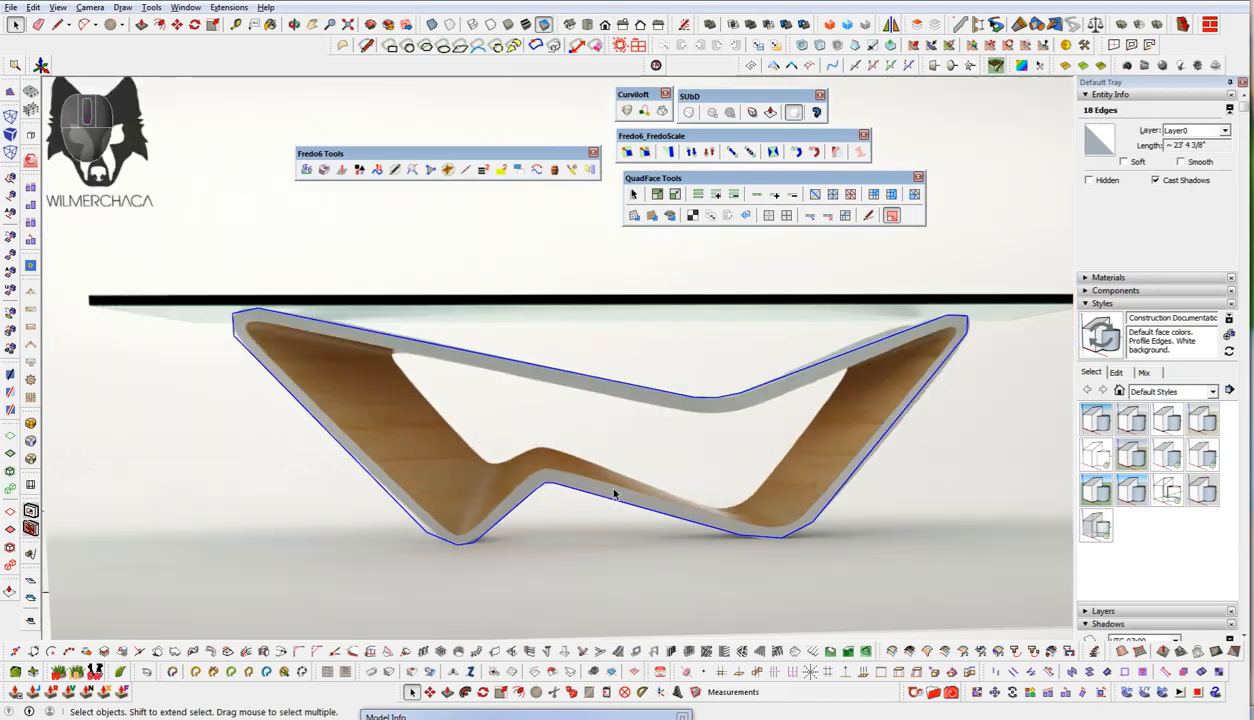
{"action": "scroll", "coordinate": [611, 497], "scroll_direction": "up", "scroll_amount": 2}
{"action": "scroll", "coordinate": [566, 487], "scroll_direction": "up", "scroll_amount": 2}
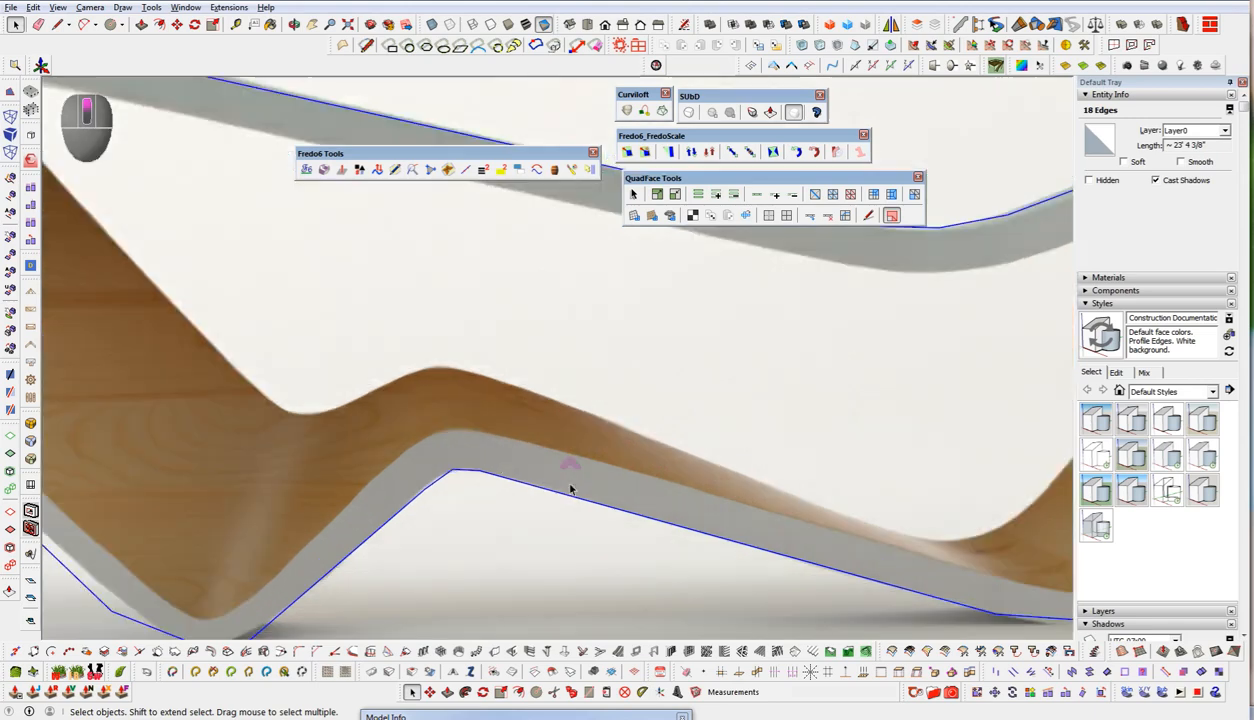
{"action": "key", "text": "f"}
{"action": "left_click", "coordinate": [561, 492]}
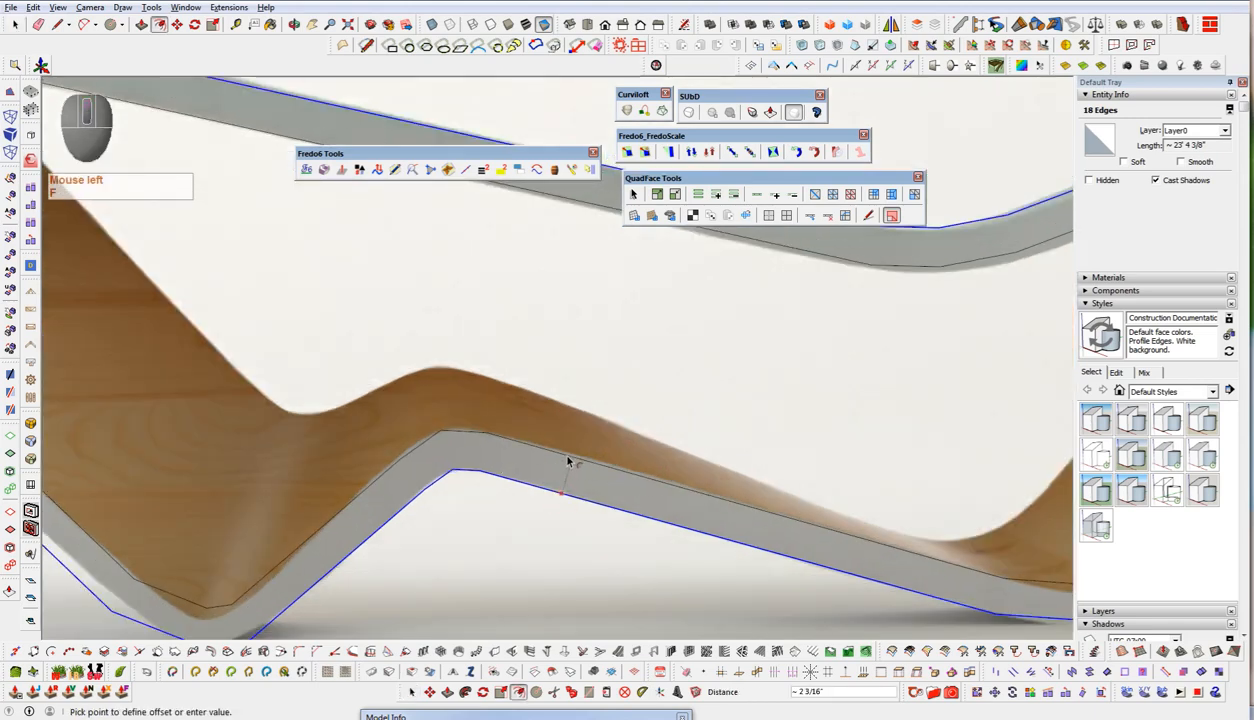
{"action": "left_click", "coordinate": [568, 460]}
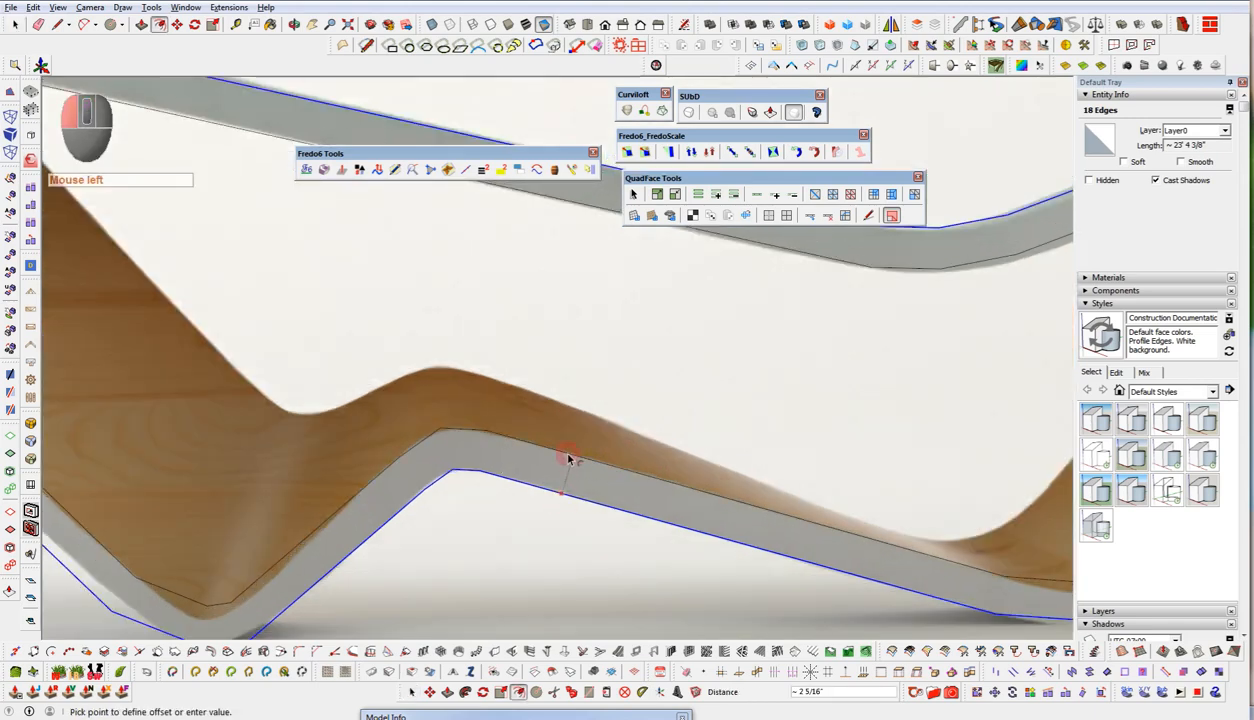
- Delete the face inside the offset outline, then select the inner edge loop and check its upper-right tip against the reference image
{"action": "scroll", "coordinate": [568, 462], "scroll_direction": "down", "scroll_amount": 6}
{"action": "key", "text": "space"}
{"action": "left_click", "coordinate": [560, 468]}
{"action": "key", "text": "Delete"}
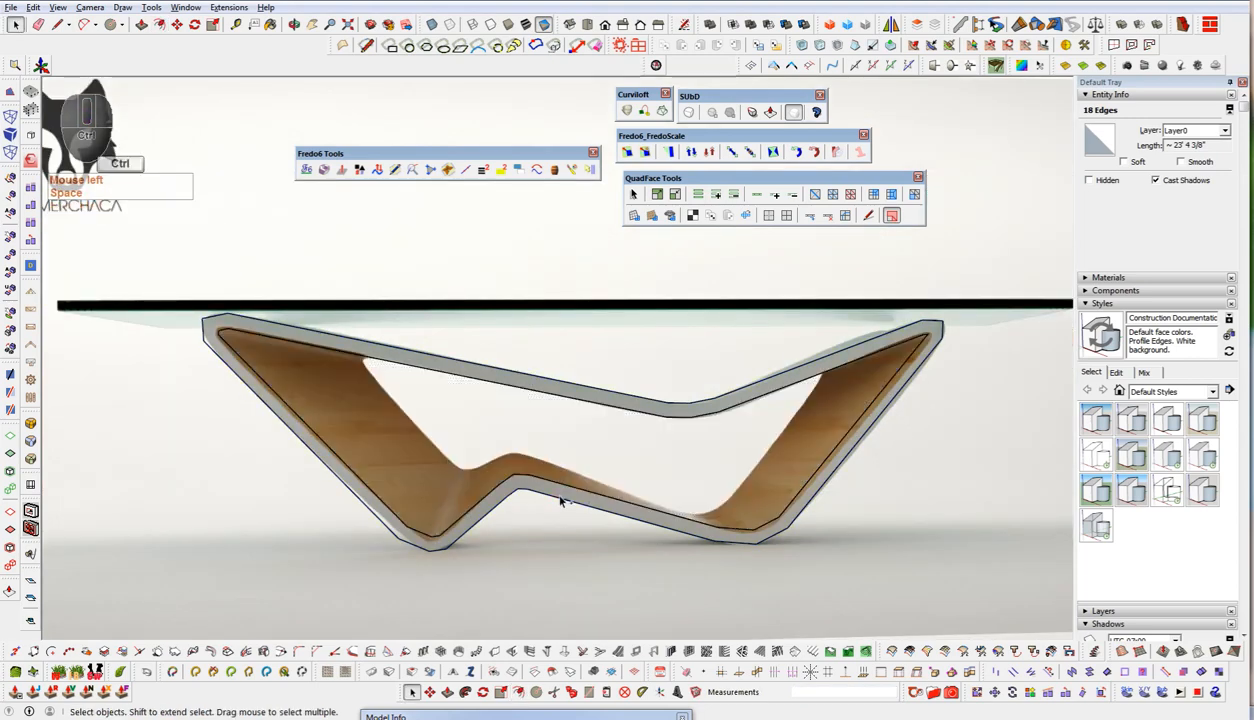
{"action": "double_click", "coordinate": [593, 502]}
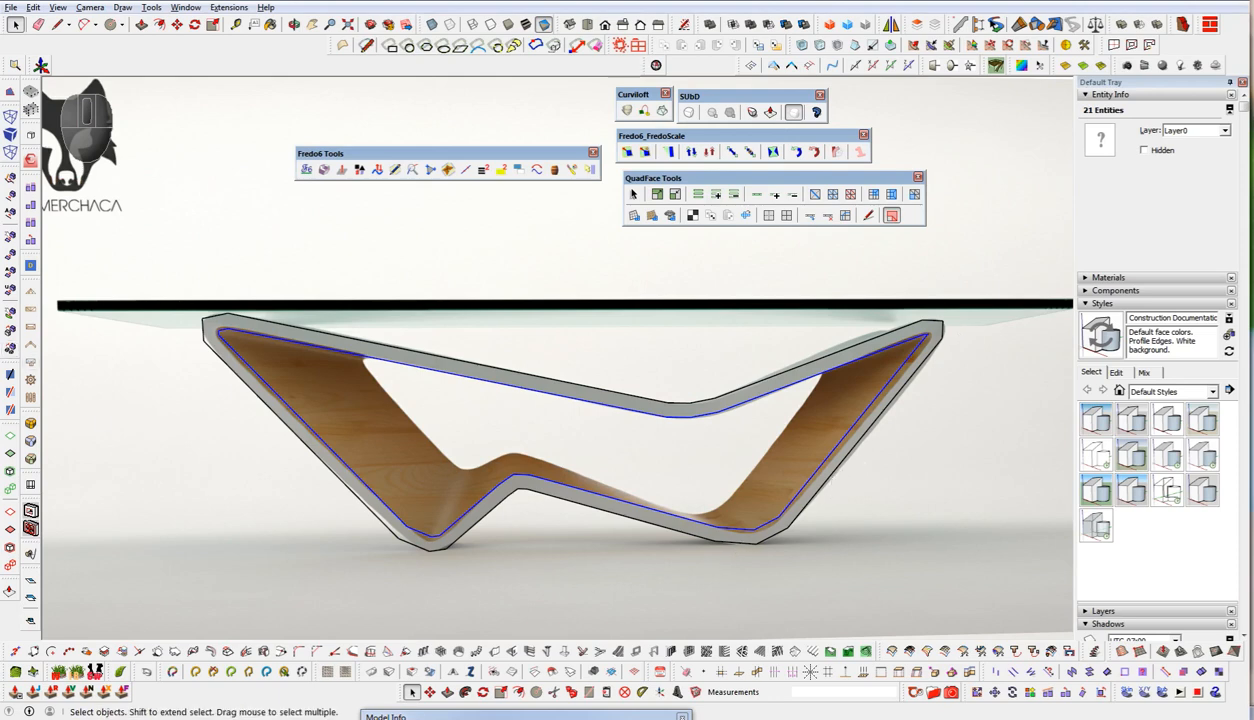
{"action": "scroll", "coordinate": [1030, 322], "scroll_direction": "up", "scroll_amount": 10}
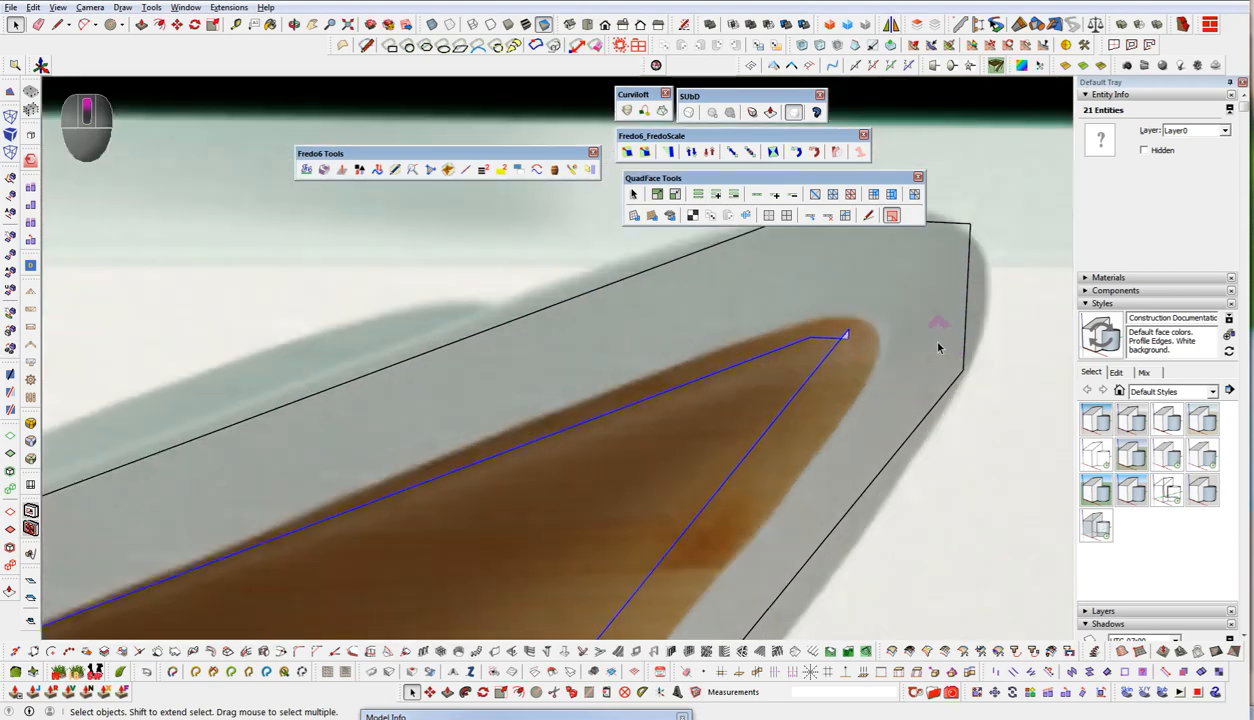
{"action": "scroll", "coordinate": [926, 345], "scroll_direction": "up", "scroll_amount": 2}
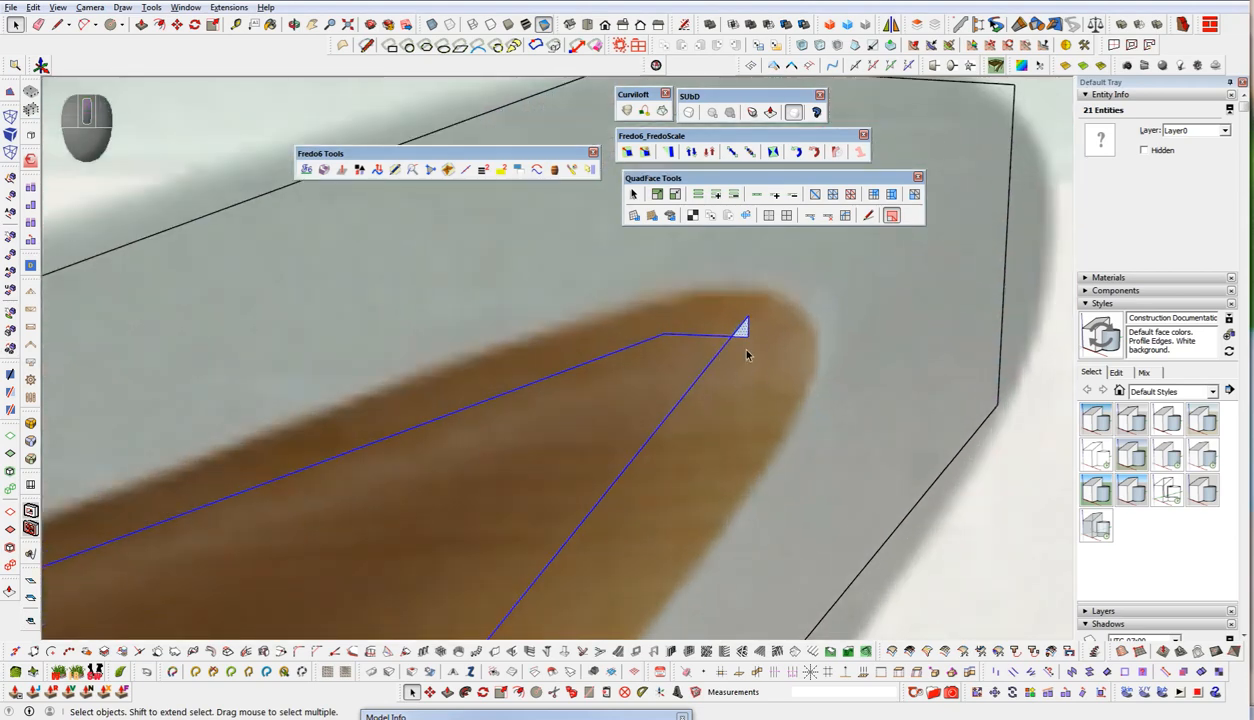
- Undo the previous offset and offset all edges of the outer base outline inward about 2"
{"action": "key", "text": "ctrl+z"}
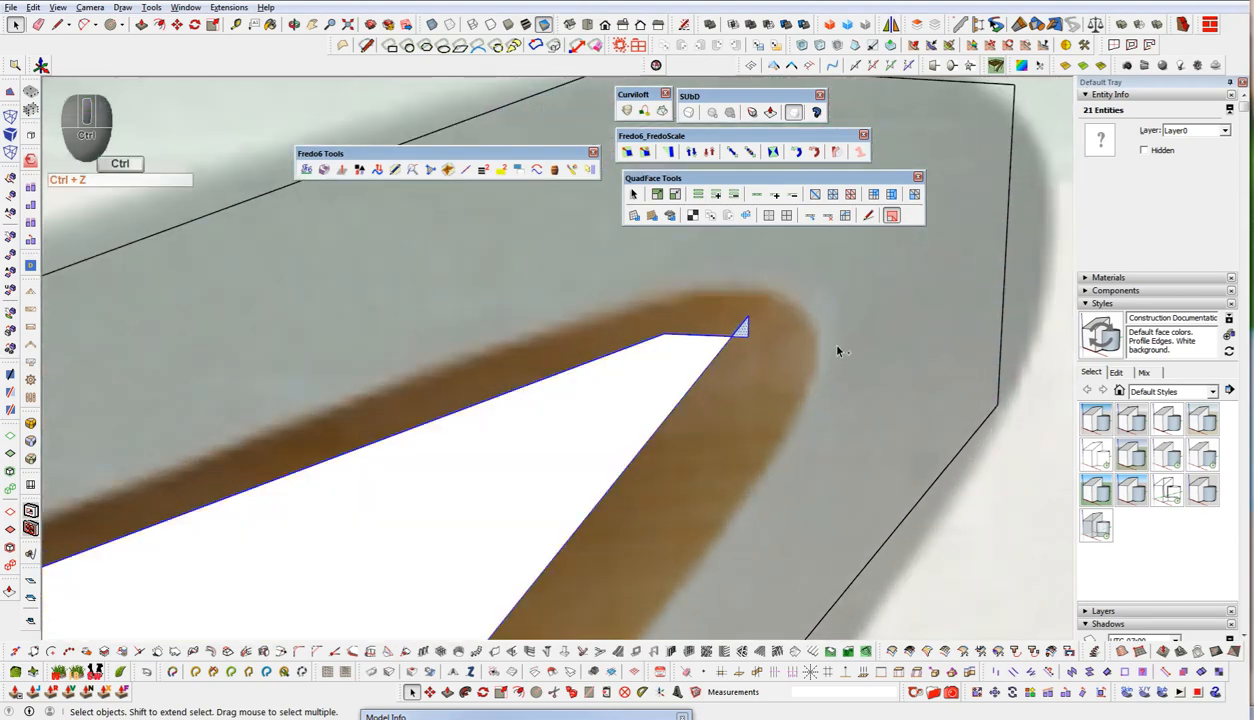
{"action": "key", "text": "ctrl+z"}
{"action": "left_click", "coordinate": [1002, 347]}
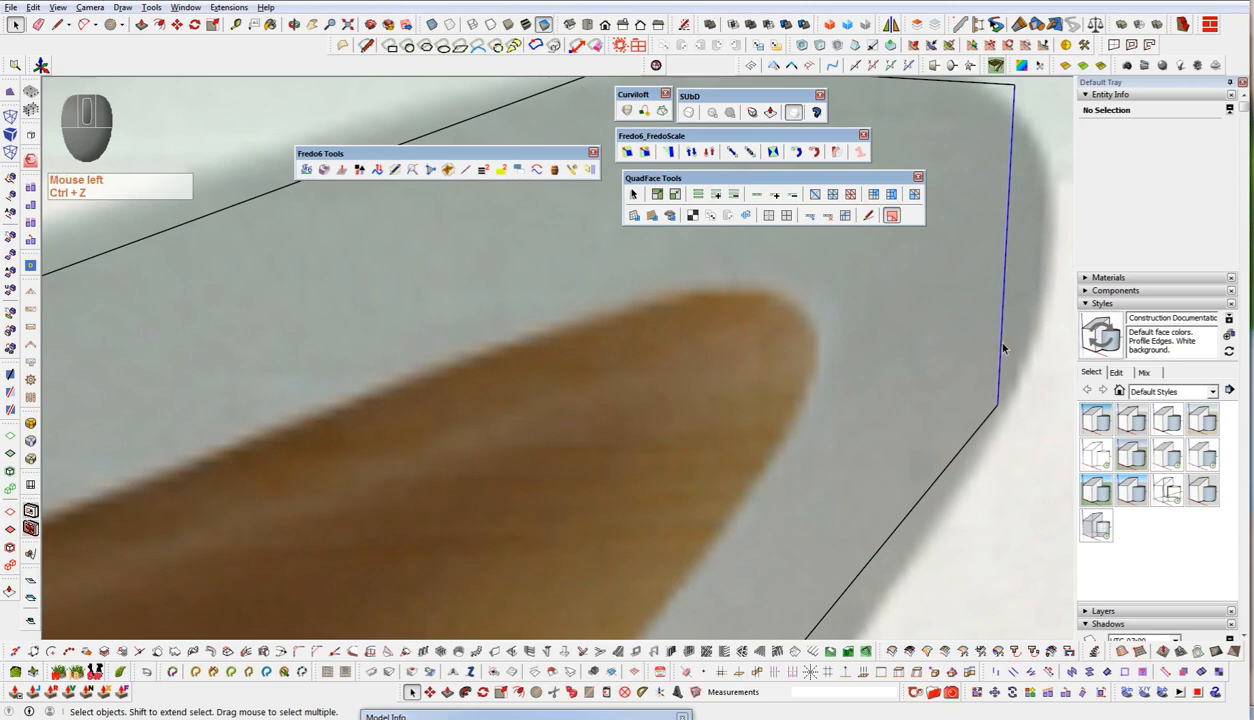
{"action": "triple_click", "coordinate": [1003, 347]}
{"action": "key", "text": "f"}
{"action": "left_click", "coordinate": [999, 349]}
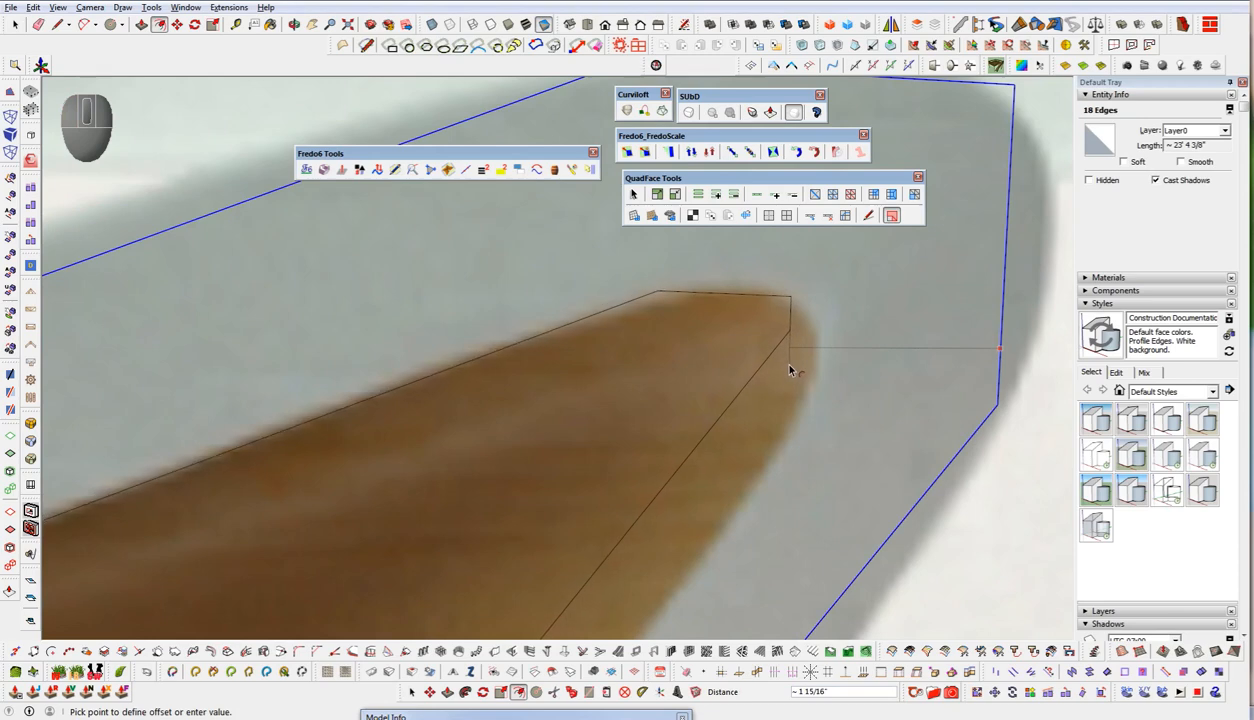
{"action": "left_click", "coordinate": [785, 371]}
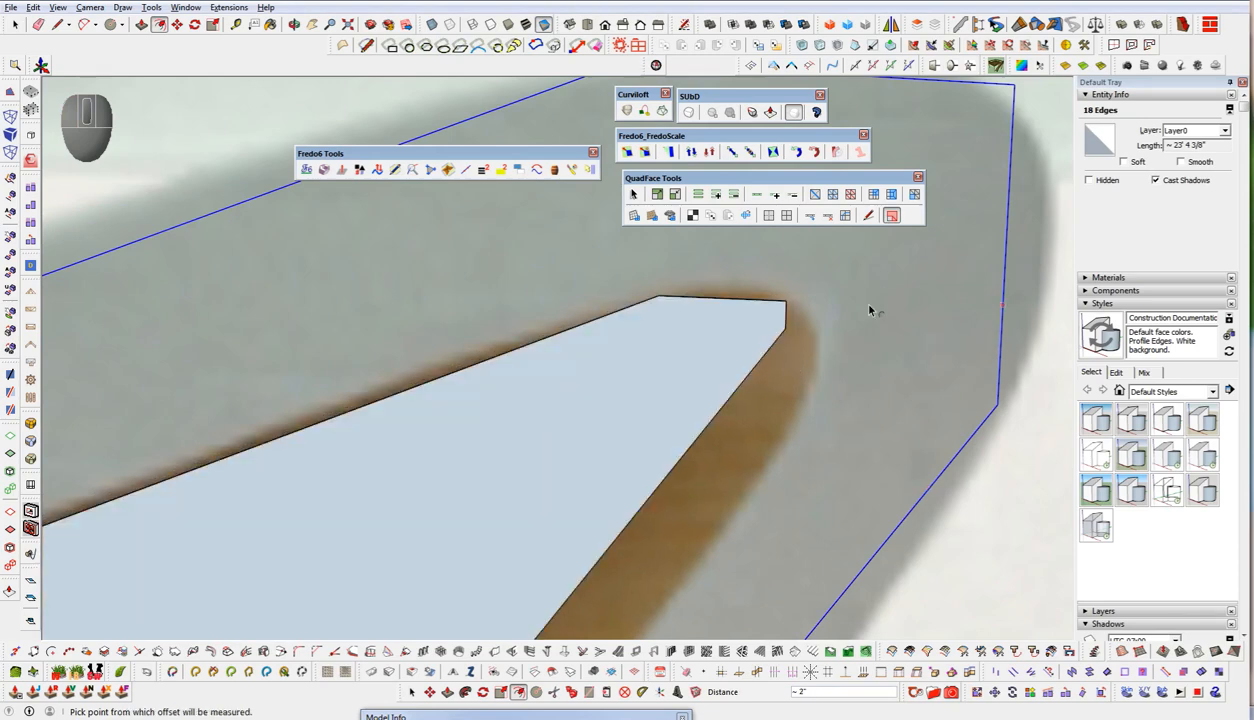
- Delete the face inside the inner outline, keeping its edges, and compare both outlines with the reference image
{"action": "middle_click_drag", "start_coordinate": [871, 311], "coordinate": [899, 283]}
{"action": "key", "text": "space"}
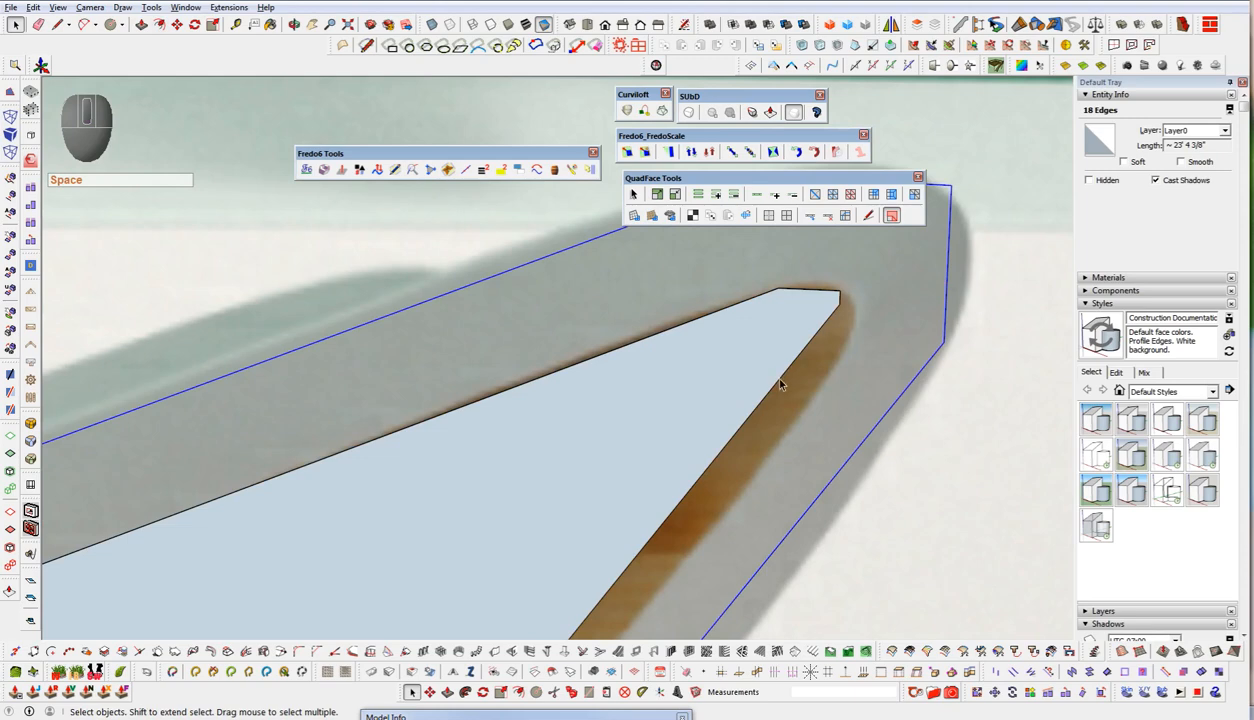
{"action": "triple_click", "coordinate": [780, 380]}
{"action": "key", "text": "ctrl+d"}
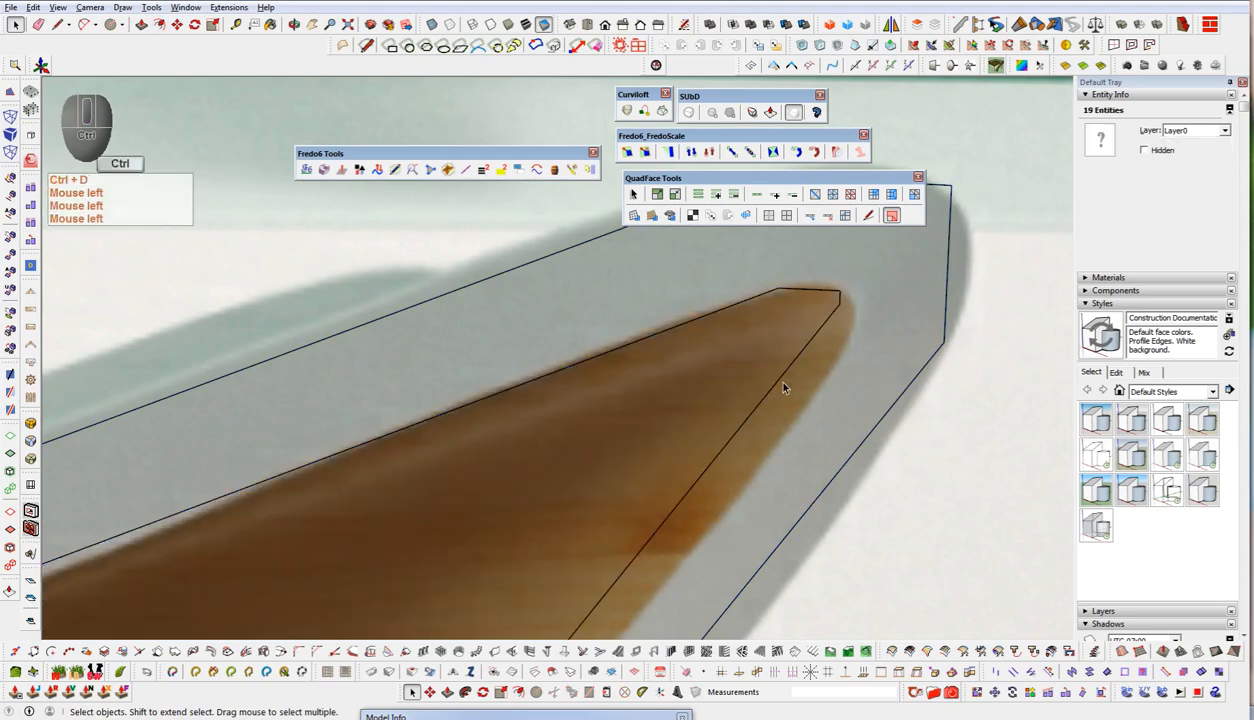
{"action": "triple_click", "coordinate": [779, 383]}
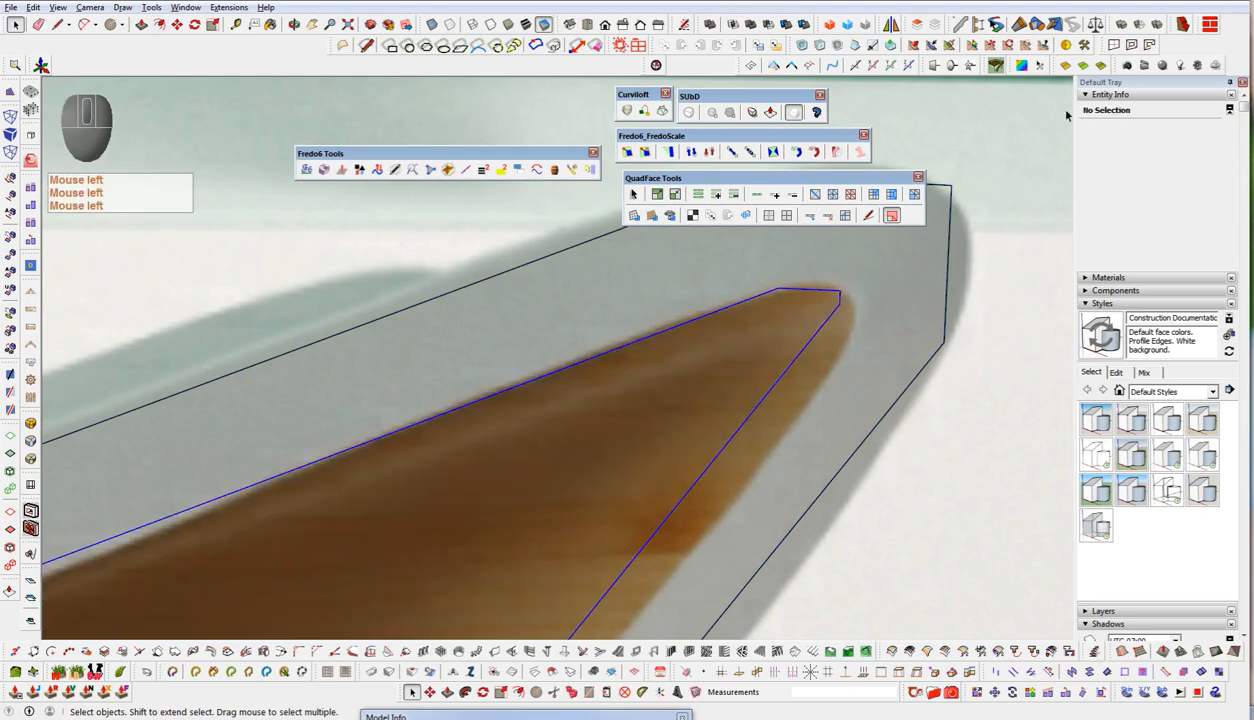
{"action": "double_click", "coordinate": [892, 410]}
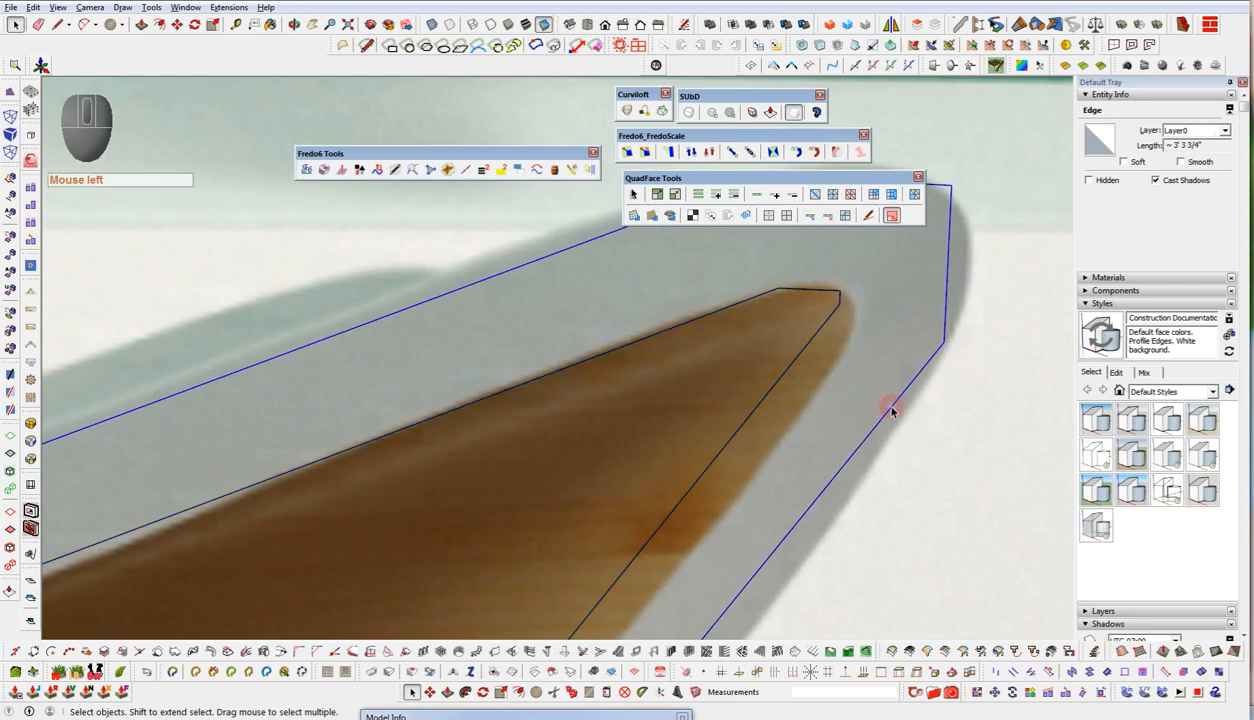
{"action": "scroll", "coordinate": [880, 361], "scroll_direction": "down", "scroll_amount": 10}
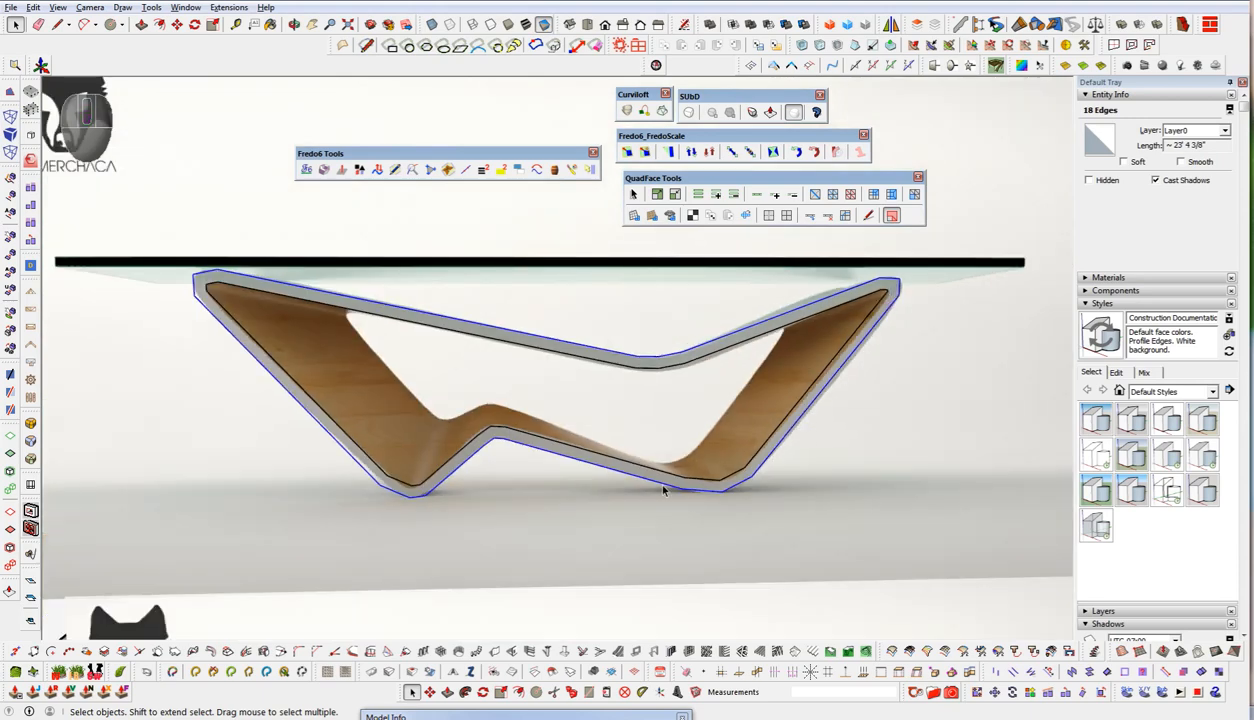
{"action": "scroll", "coordinate": [887, 318], "scroll_direction": "up", "scroll_amount": 8}
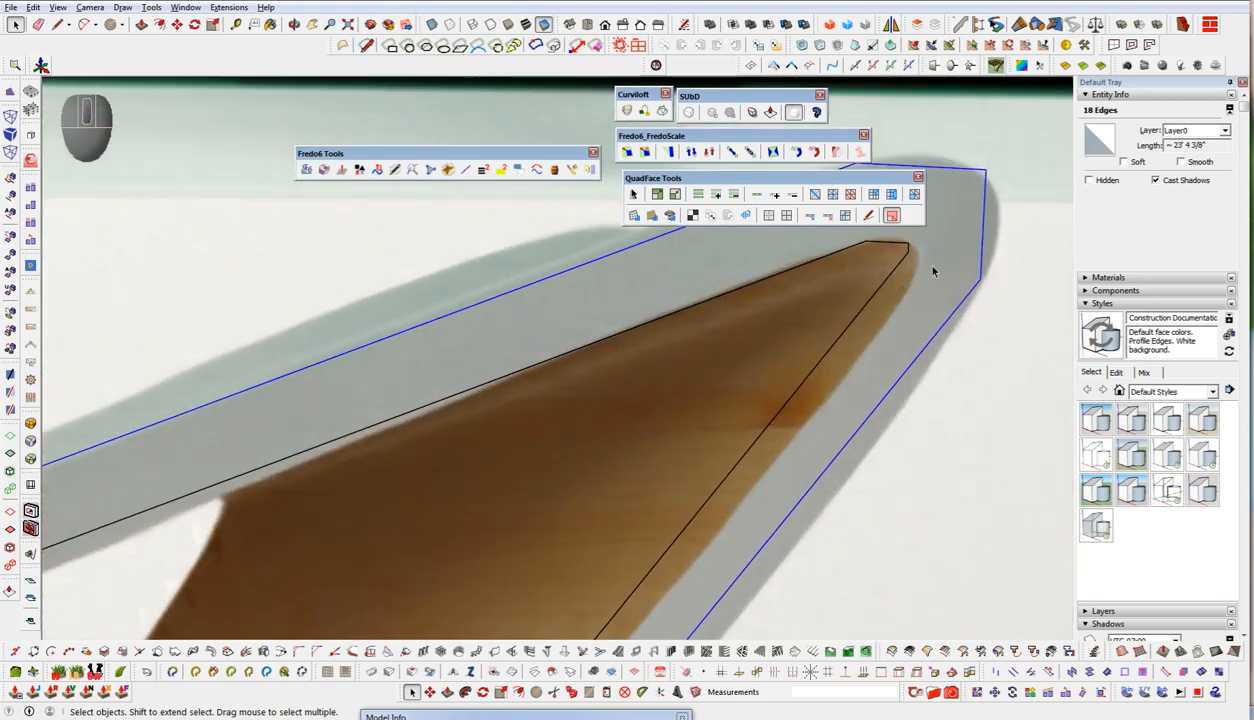
{"action": "middle_click_drag", "start_coordinate": [933, 270], "coordinate": [762, 310], "text": "shift"}
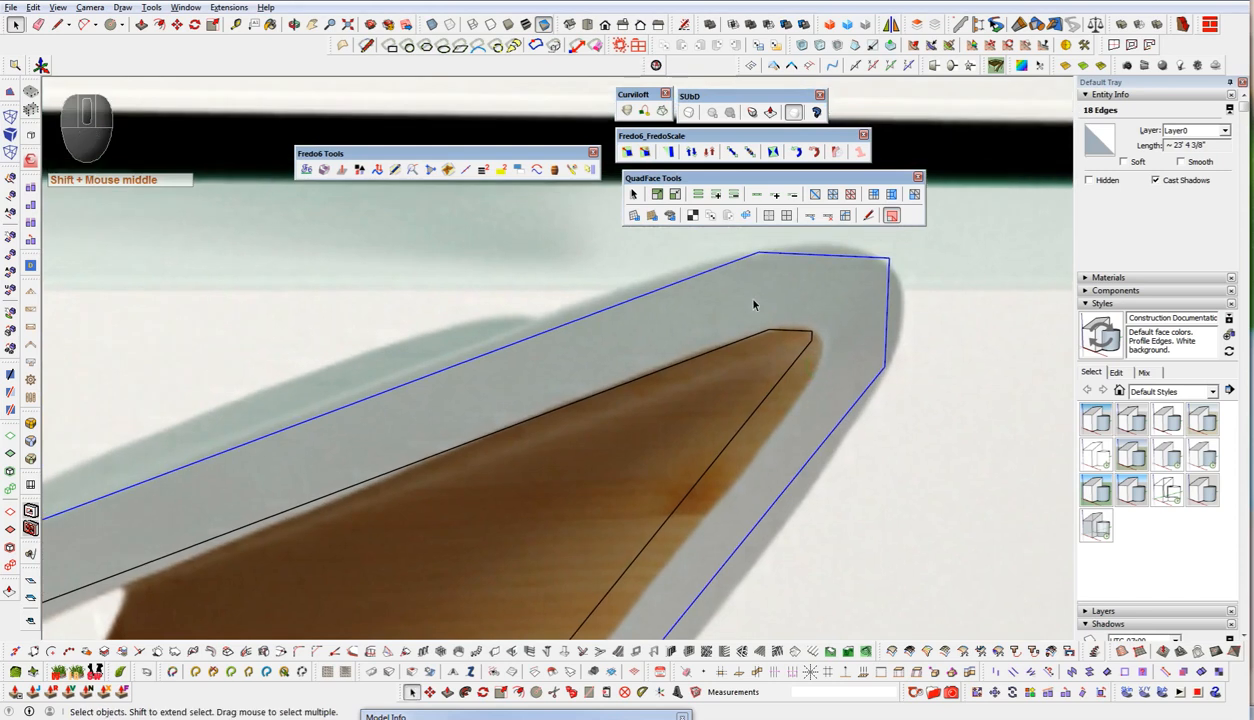
- Fill the inner outline with a face and select that face together with its edges
{"action": "key", "text": "alt+v"}
{"action": "key", "text": "space"}
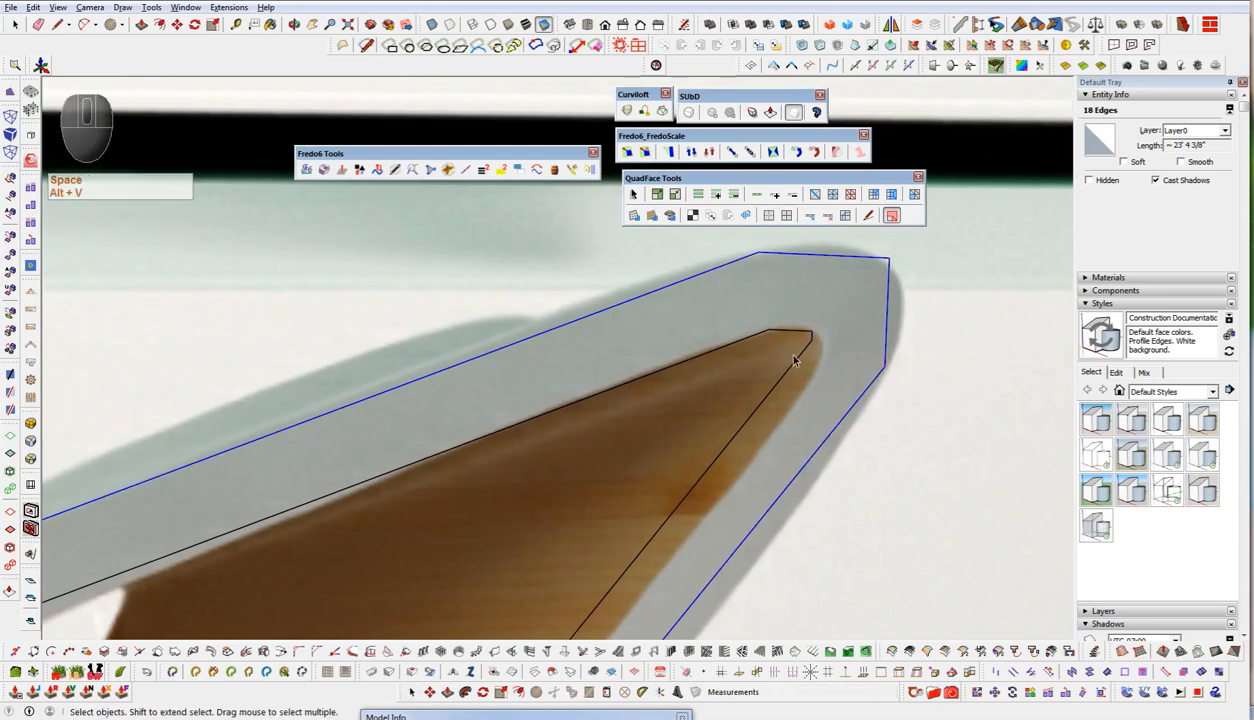
{"action": "left_click", "coordinate": [777, 391]}
{"action": "double_click", "coordinate": [777, 391]}
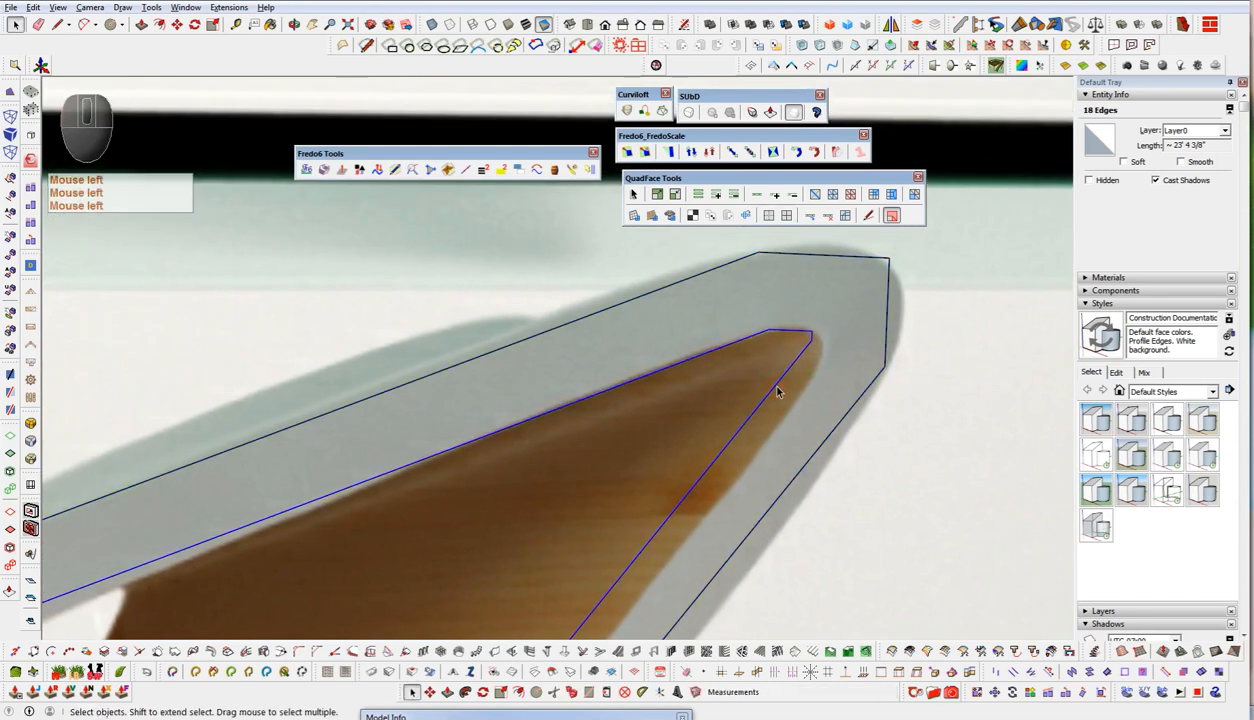
{"action": "key", "text": "shift+alt+g"}
{"action": "left_click", "coordinate": [740, 383]}
{"action": "double_click", "coordinate": [741, 383]}
- Scale the inner face and its edges down slightly about their center
{"action": "key", "text": "r"}
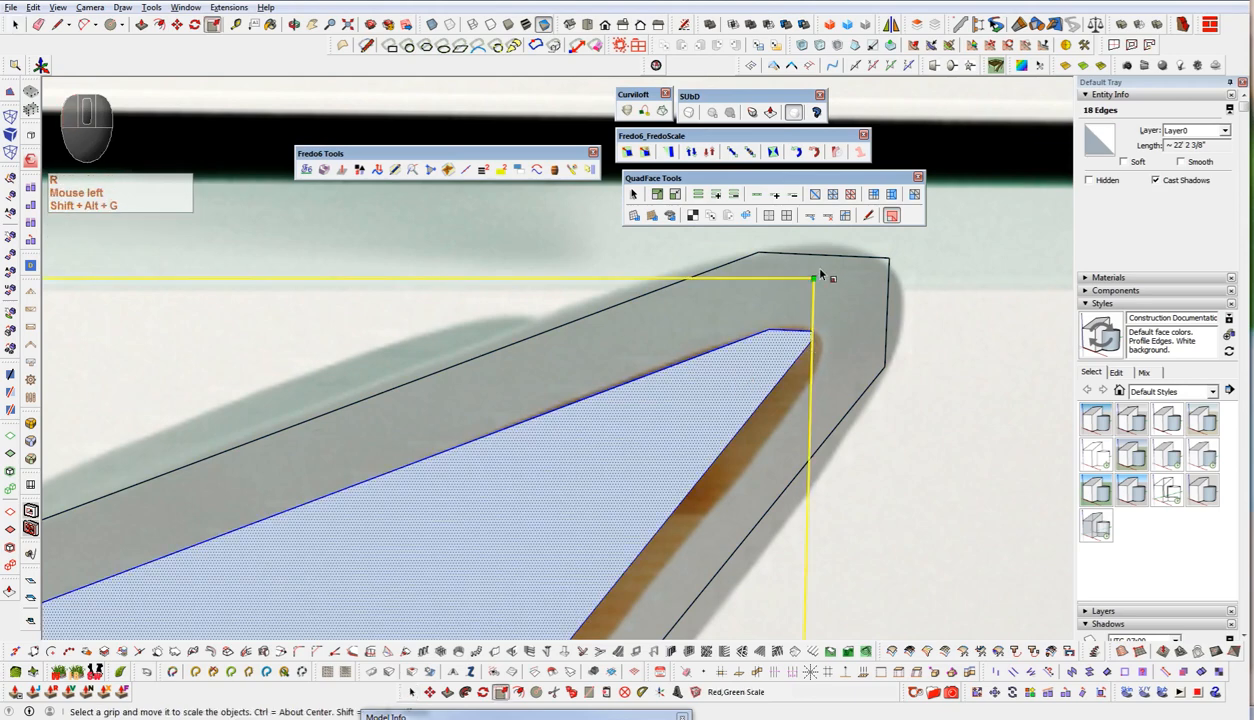
{"action": "scroll", "coordinate": [839, 281], "scroll_direction": "down", "scroll_amount": 3}
{"action": "scroll", "coordinate": [840, 300], "scroll_direction": "down", "scroll_amount": 3}
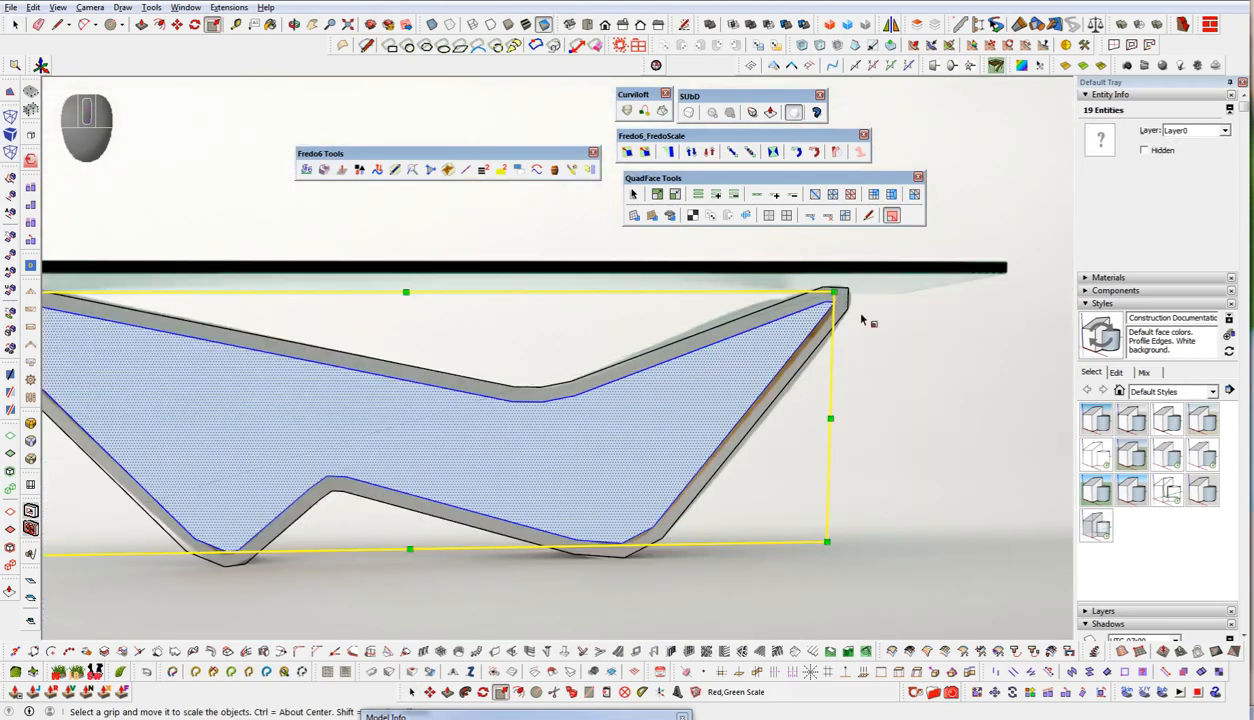
{"action": "left_click_drag", "start_coordinate": [833, 292], "coordinate": [821, 297], "text": "ctrl"}
{"action": "scroll", "coordinate": [823, 336], "scroll_direction": "up", "scroll_amount": 5}
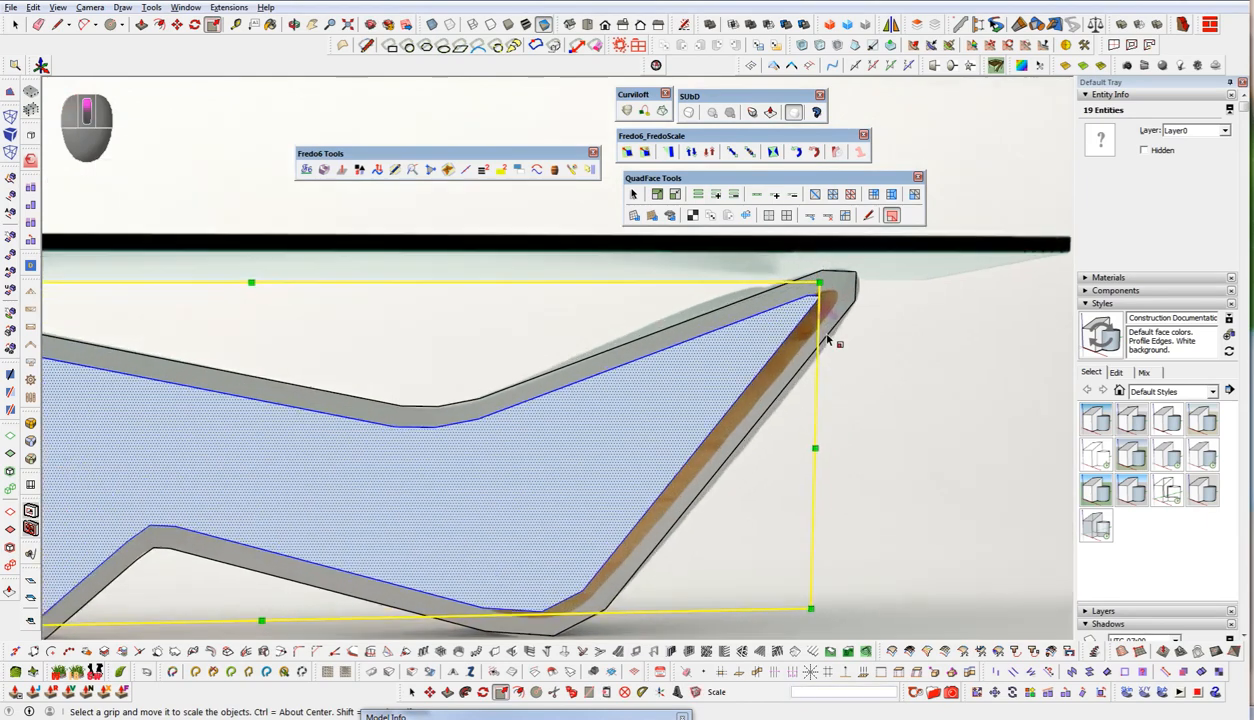
- Move the inner outline's three upper-right tip vertices about 1 3/8" outward along the red axis and slightly up along the blue axis
{"action": "key", "text": "space"}
{"action": "key", "text": "alt+v"}
{"action": "left_click_drag", "start_coordinate": [742, 266], "coordinate": [902, 287]}
{"action": "key", "text": "w"}
{"action": "key", "text": "space"}
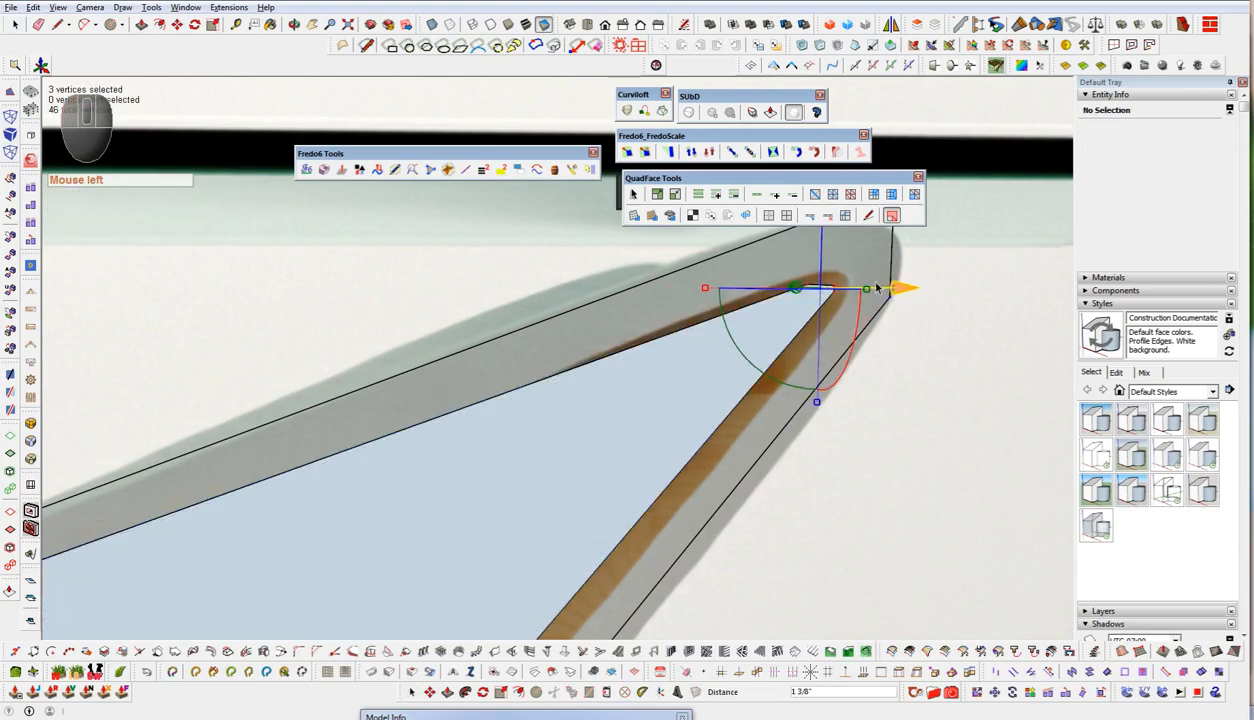
{"action": "left_click_drag", "start_coordinate": [825, 259], "coordinate": [826, 252]}
- Shift the two outermost vertices of the inner outline's upper-right tip about 3/16" outward along the red axis
{"action": "left_click", "coordinate": [838, 290]}
{"action": "left_click", "coordinate": [912, 287]}
{"action": "left_click_drag", "start_coordinate": [912, 286], "coordinate": [910, 286]}
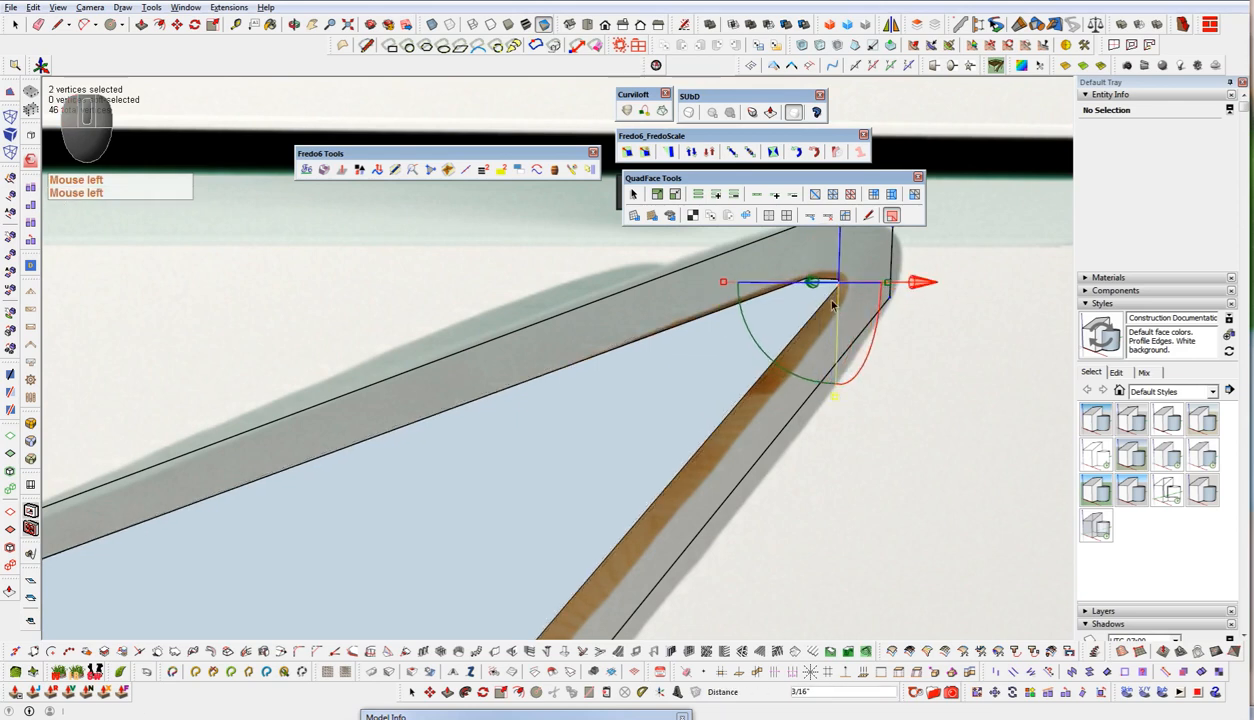
{"action": "left_click_drag", "start_coordinate": [726, 282], "coordinate": [852, 250]}
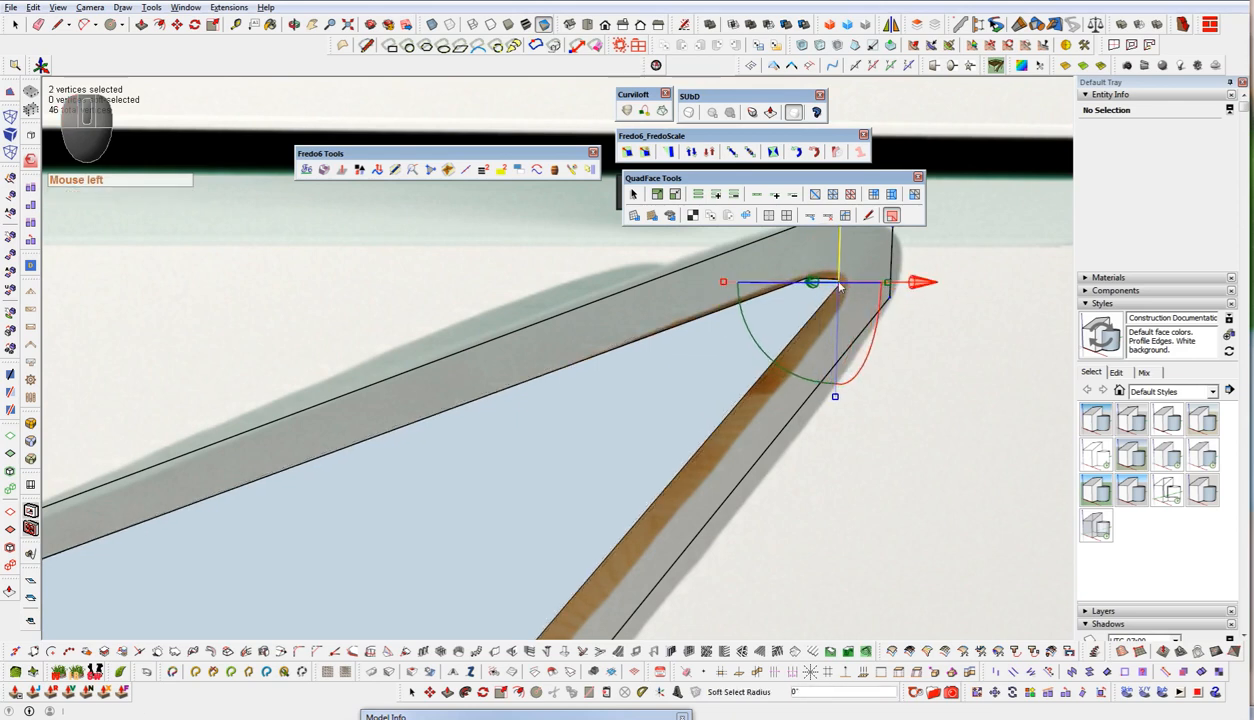
- Lower the bottom vertex of the inner upper-right tip along the blue axis and nudge it outward along the red axis to match the image
{"action": "middle_click_drag", "start_coordinate": [838, 290], "coordinate": [832, 300]}
{"action": "left_click", "coordinate": [800, 290]}
{"action": "key", "text": "space"}
{"action": "left_click", "coordinate": [838, 315]}
{"action": "key", "text": "alt+v"}
{"action": "left_click", "coordinate": [806, 269]}
{"action": "middle_click_drag", "start_coordinate": [806, 269], "coordinate": [812, 258]}
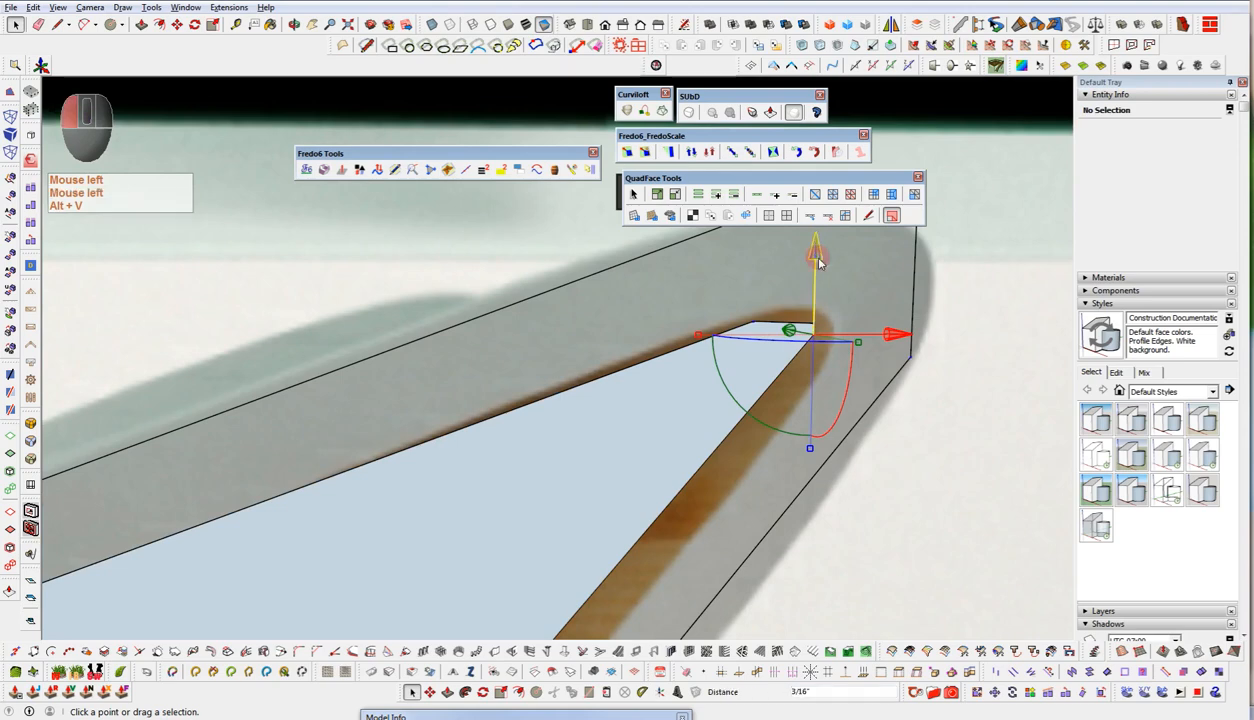
{"action": "left_click_drag", "start_coordinate": [815, 249], "coordinate": [815, 299]}
{"action": "left_click_drag", "start_coordinate": [890, 383], "coordinate": [895, 383]}
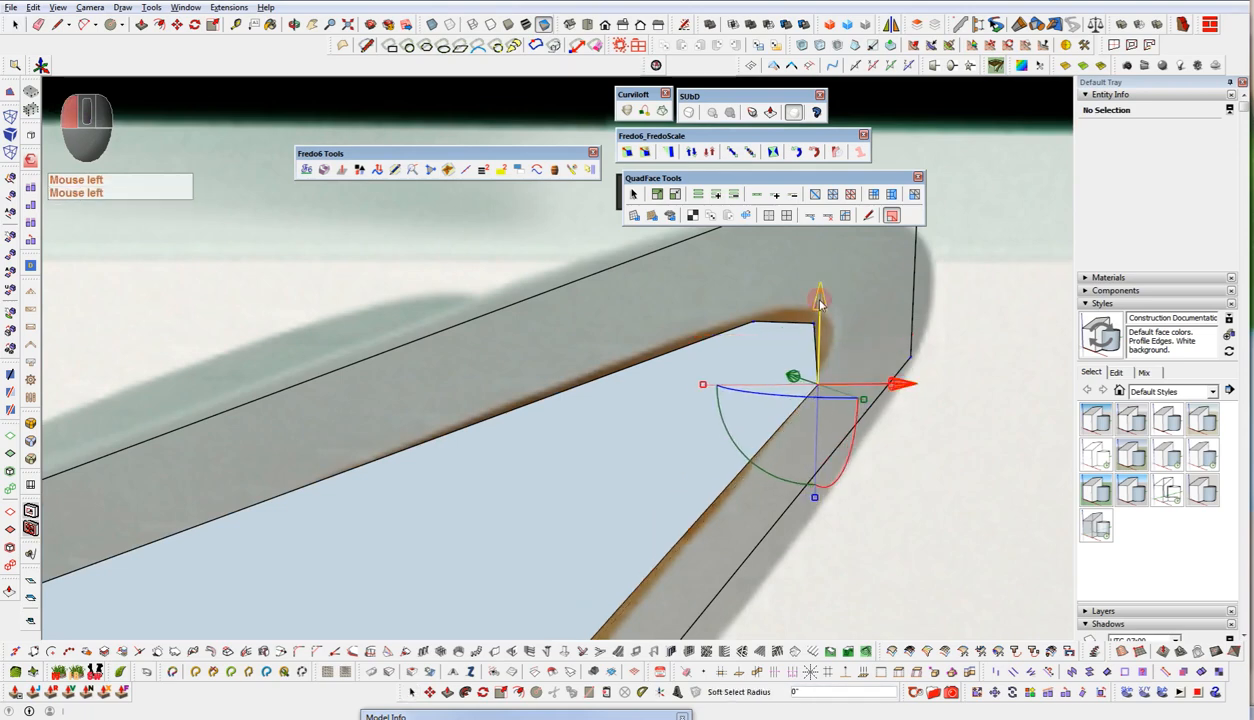
- Move the inner outline's outer vertex at the right foot about 1 3/16" outward along the red axis
{"action": "scroll", "coordinate": [818, 303], "scroll_direction": "down", "scroll_amount": 6}
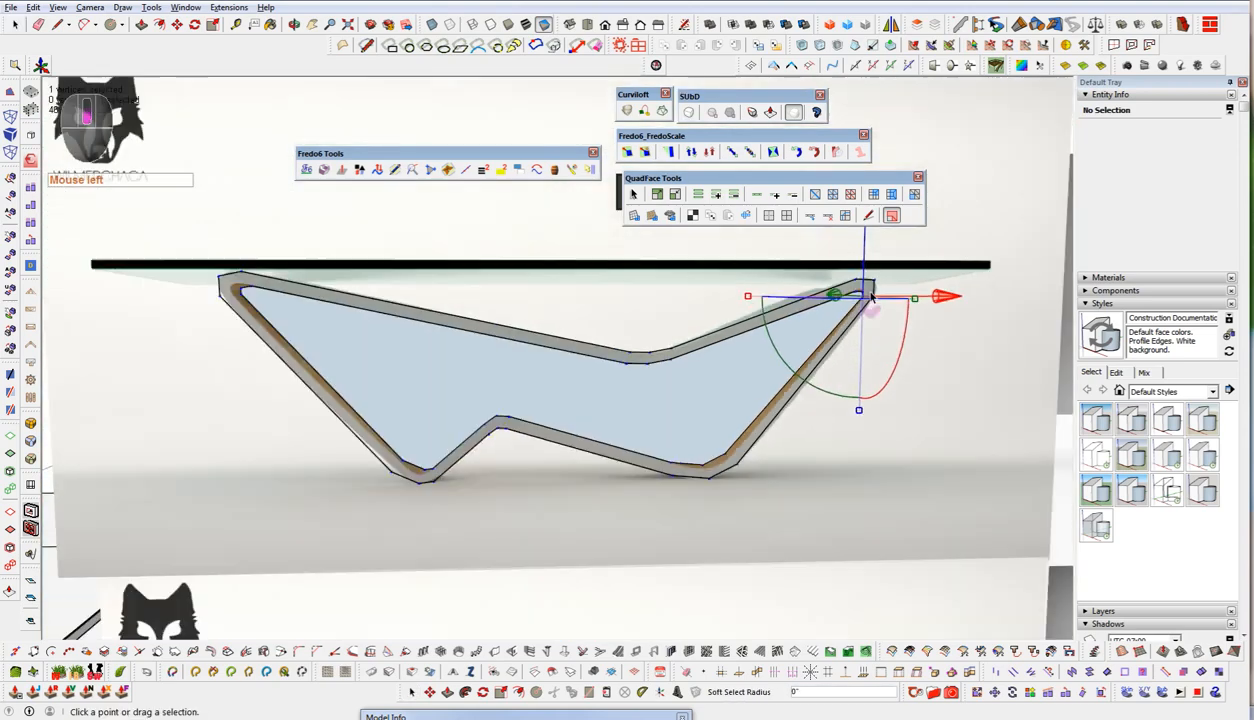
{"action": "scroll", "coordinate": [697, 507], "scroll_direction": "up", "scroll_amount": 5}
{"action": "left_click", "coordinate": [775, 406]}
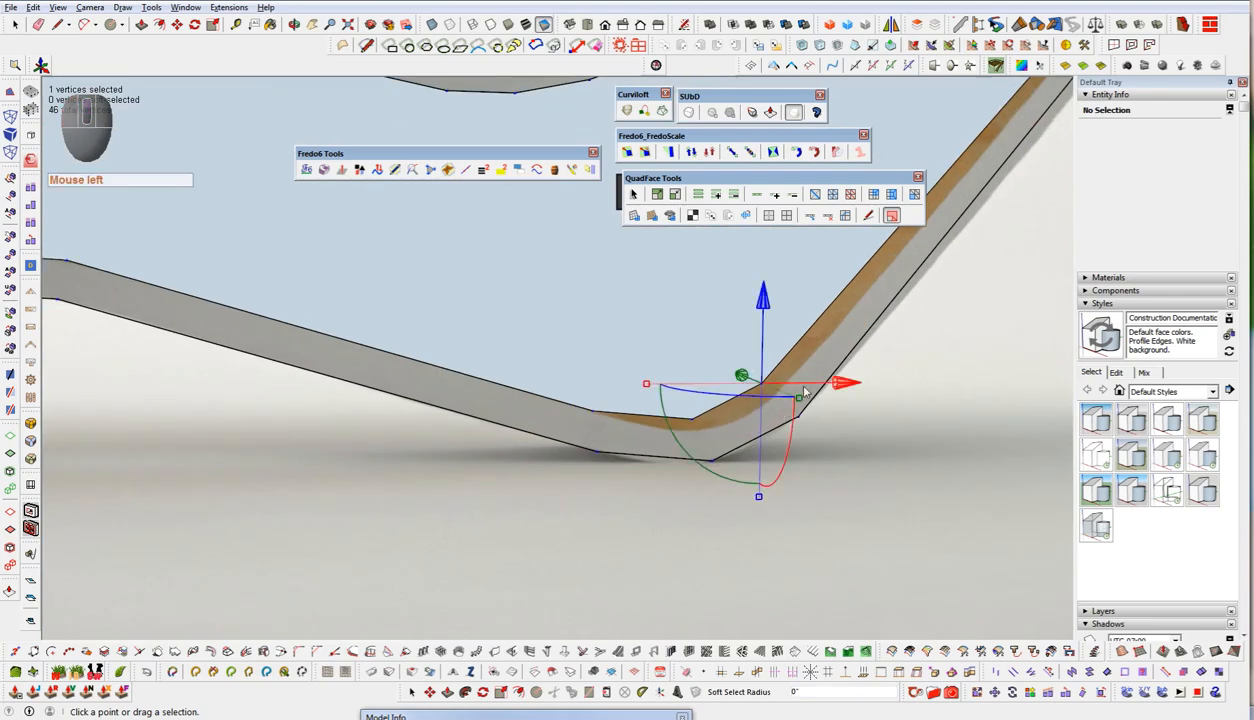
{"action": "mouse_move", "coordinate": [840, 390]}
{"action": "left_mouse_down"}
{"action": "mouse_move", "coordinate": [871, 392]}
{"action": "mouse_move", "coordinate": [860, 385]}
{"action": "left_mouse_up"}
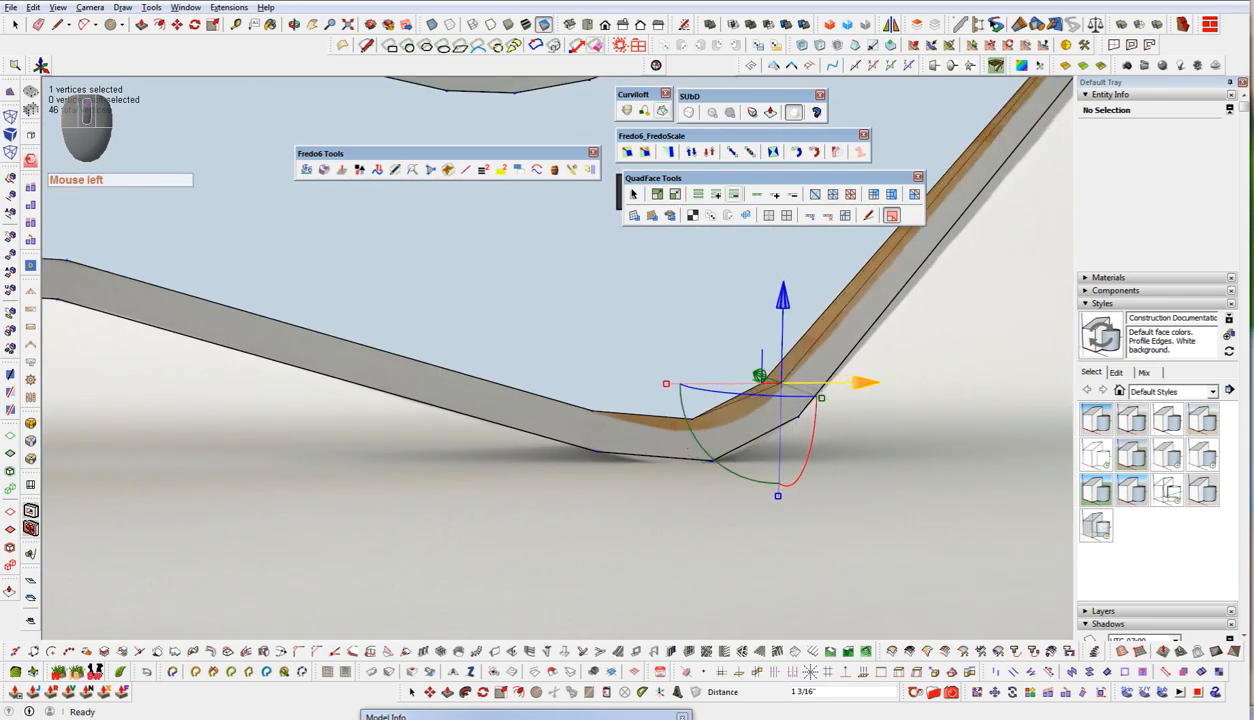
- Turn on X-ray view, shift the right foot's bottom inner vertex about 1 1/16" outward along the red axis, and adjust its height
{"action": "left_click", "coordinate": [433, 23]}
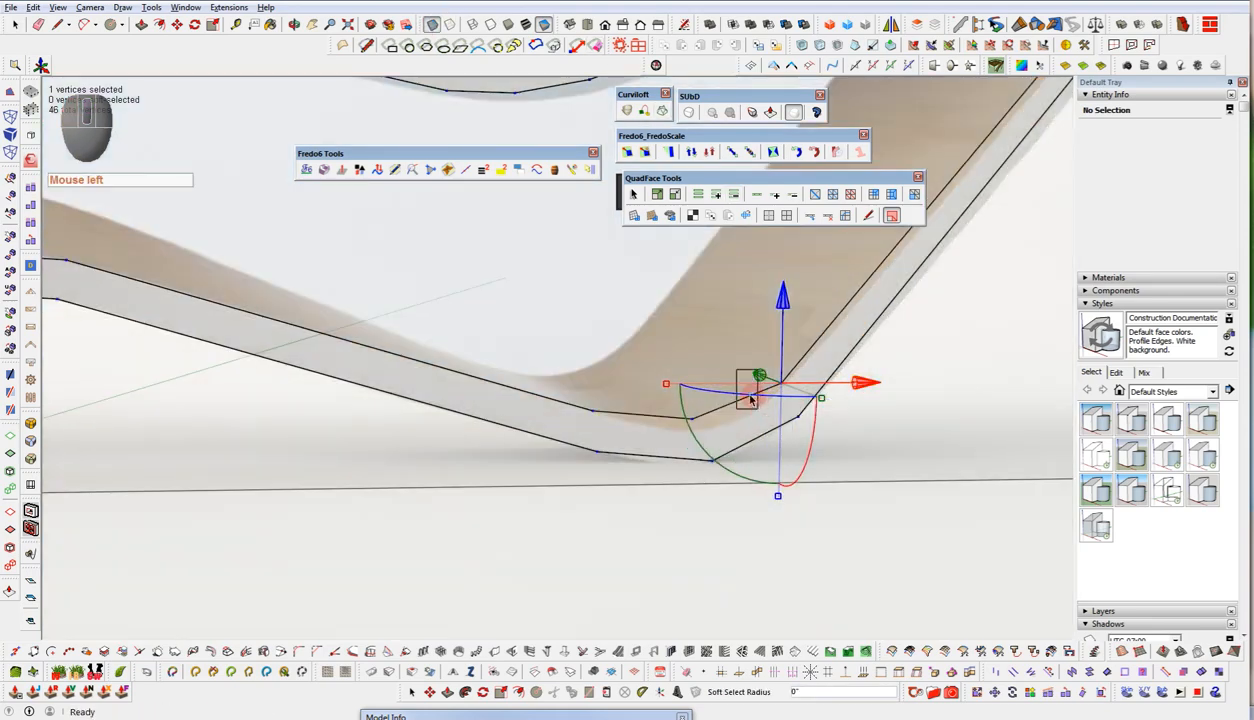
{"action": "left_click", "coordinate": [694, 410]}
{"action": "left_click", "coordinate": [693, 414]}
{"action": "left_click_drag", "start_coordinate": [741, 422], "coordinate": [758, 421]}
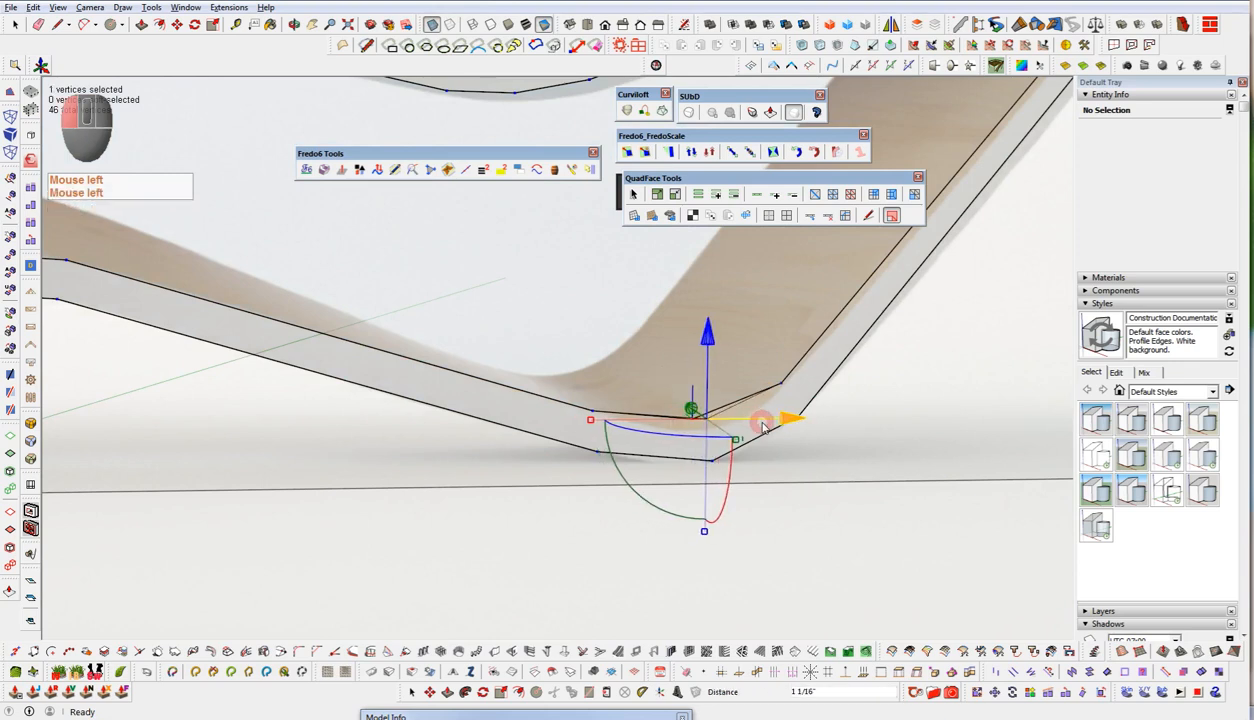
{"action": "left_click_drag", "start_coordinate": [708, 338], "coordinate": [710, 358]}
{"action": "left_click", "coordinate": [709, 354]}
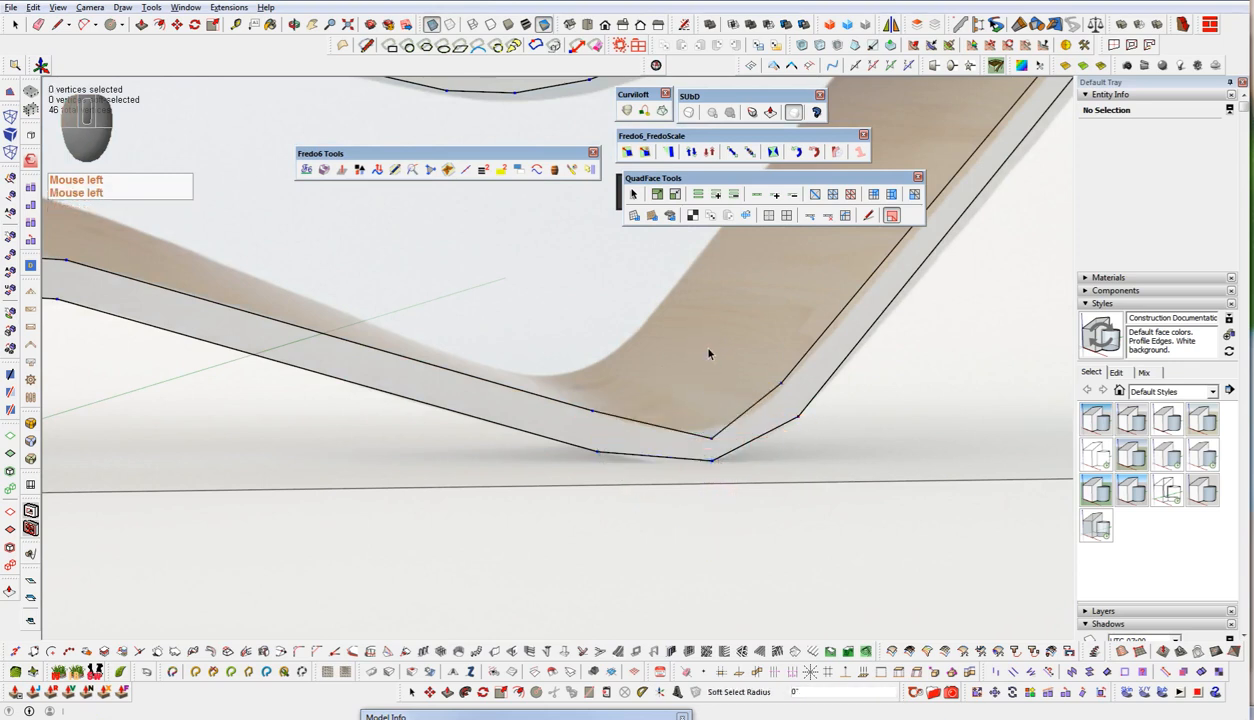
{"action": "left_click", "coordinate": [713, 438]}
{"action": "left_click_drag", "start_coordinate": [709, 352], "coordinate": [711, 334]}
- Move the three vertices of the inner outline's upper-left tip about 1 1/8" outward along the red axis to match the image
{"action": "scroll", "coordinate": [766, 448], "scroll_direction": "down", "scroll_amount": 2}
{"action": "scroll", "coordinate": [498, 428], "scroll_direction": "down", "scroll_amount": 3}
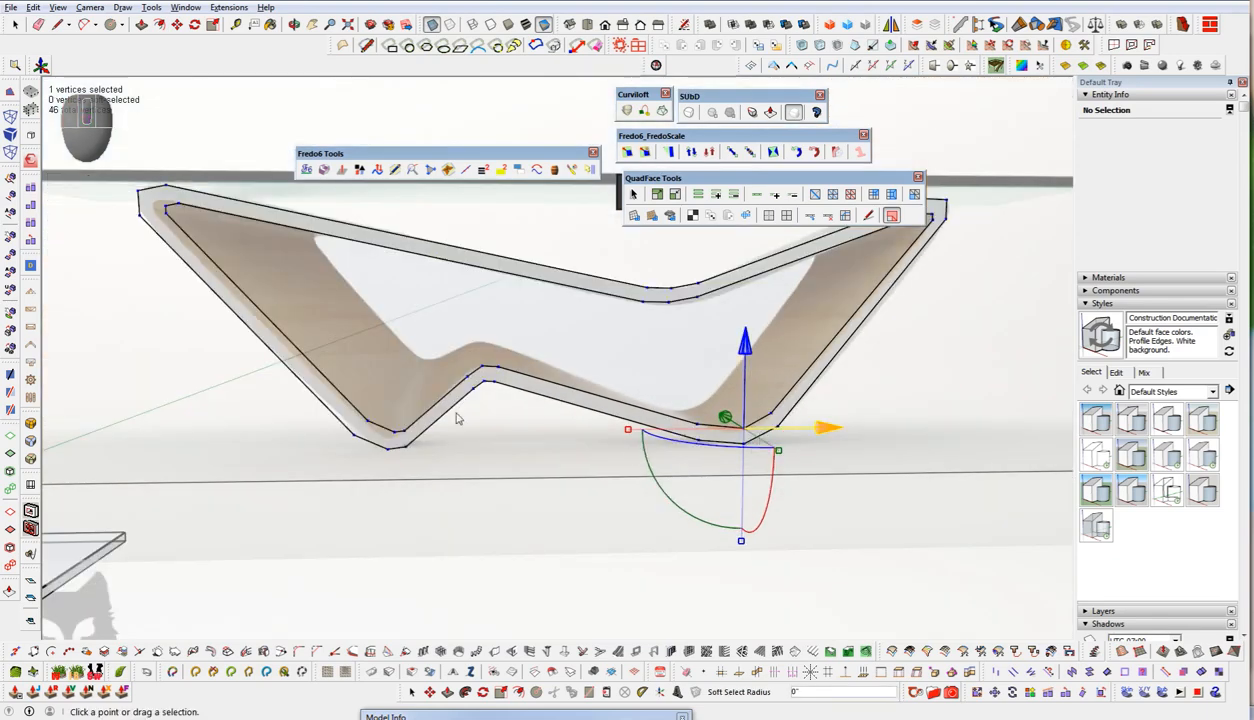
{"action": "scroll", "coordinate": [540, 440], "scroll_direction": "up", "scroll_amount": 4}
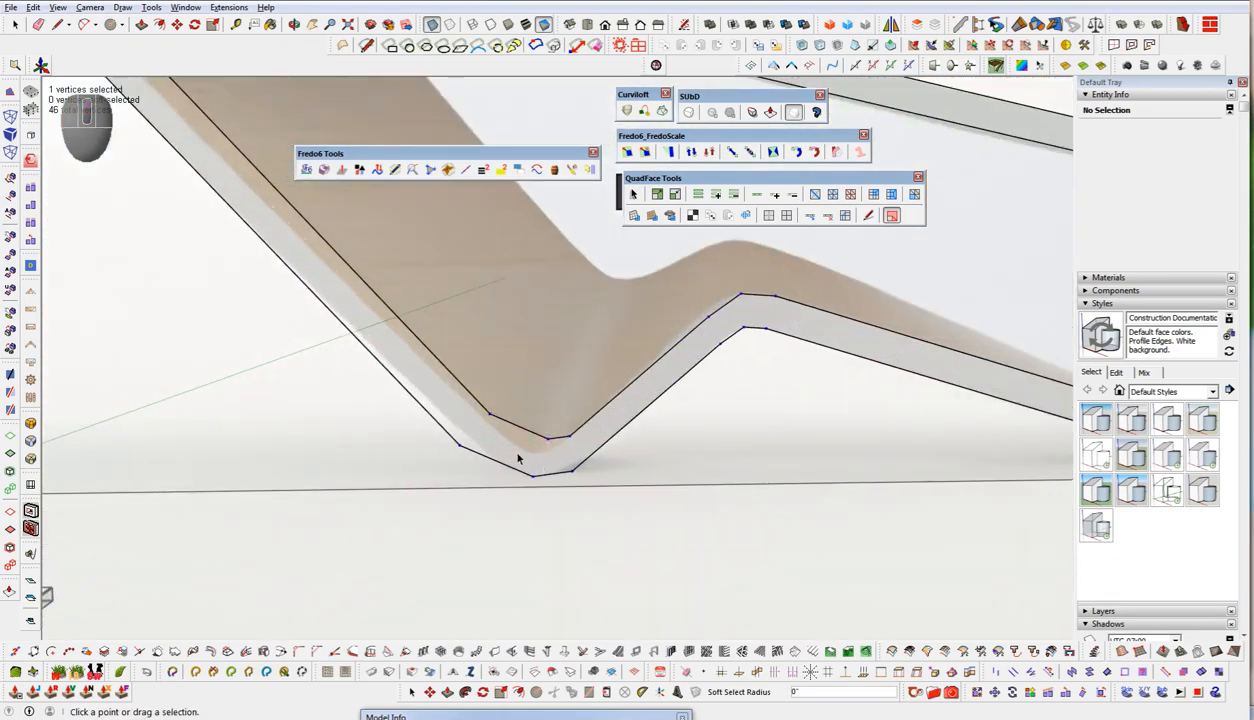
{"action": "scroll", "coordinate": [515, 453], "scroll_direction": "down", "scroll_amount": 4}
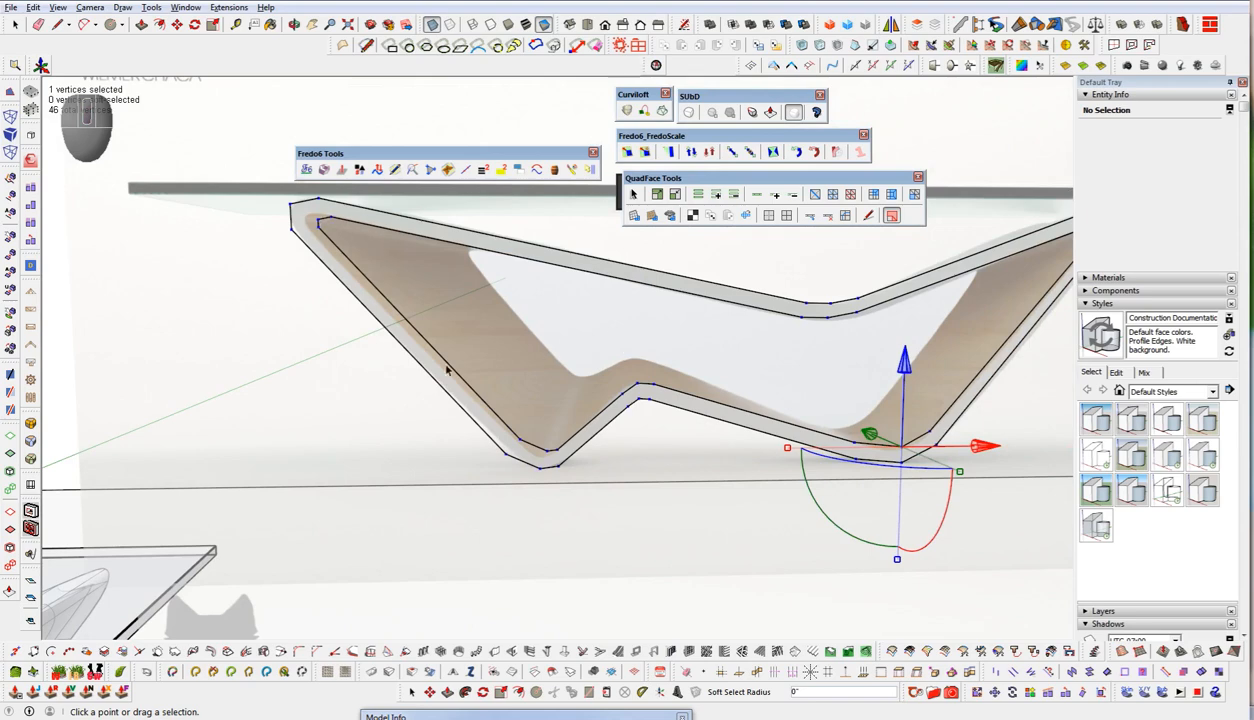
{"action": "scroll", "coordinate": [368, 240], "scroll_direction": "up", "scroll_amount": 4}
{"action": "left_click", "coordinate": [367, 259]}
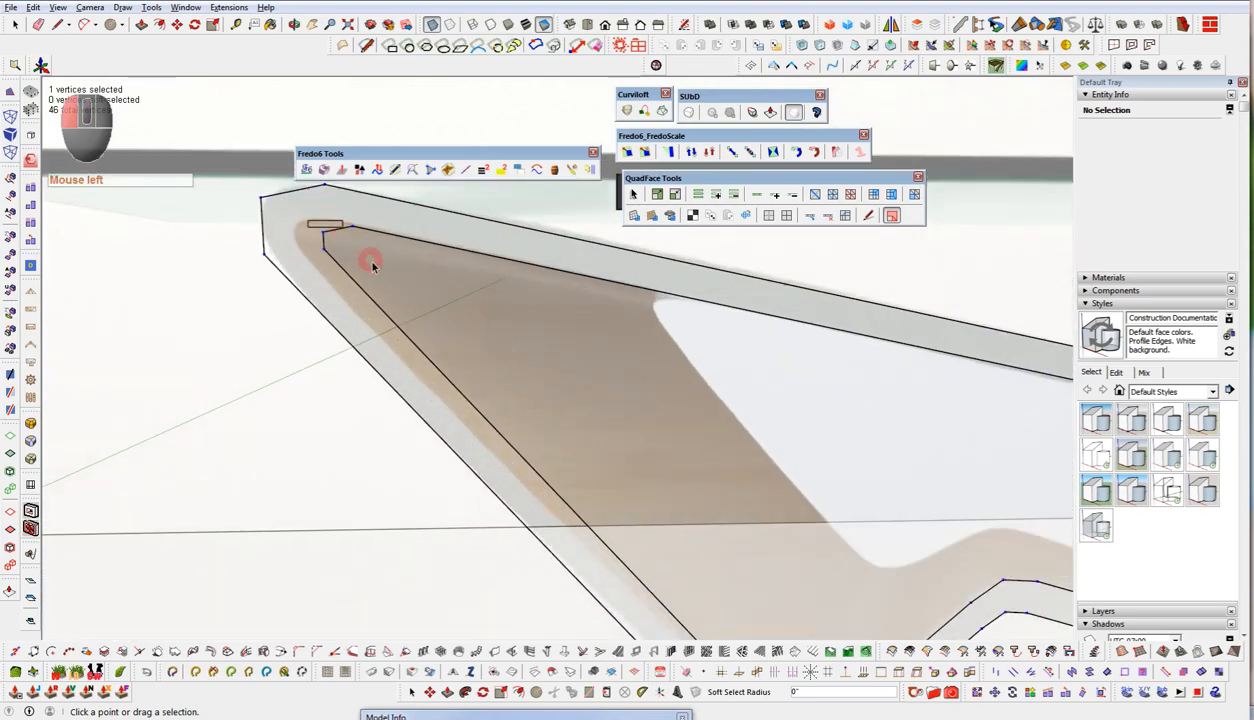
{"action": "left_click", "coordinate": [424, 243]}
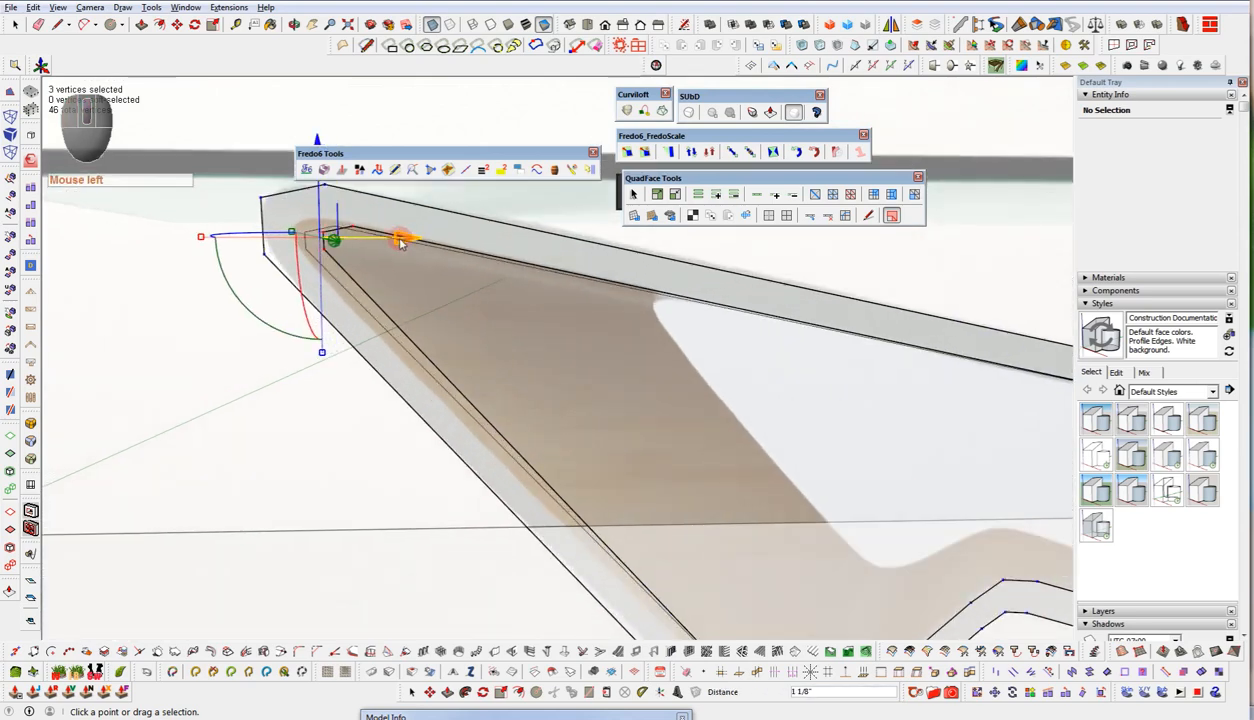
- Adjust the height of the inner outline's vertices at the dip of the upper bar along the blue axis to match the image
{"action": "scroll", "coordinate": [515, 466], "scroll_direction": "down", "scroll_amount": 5}
{"action": "scroll", "coordinate": [518, 455], "scroll_direction": "up", "scroll_amount": 3}
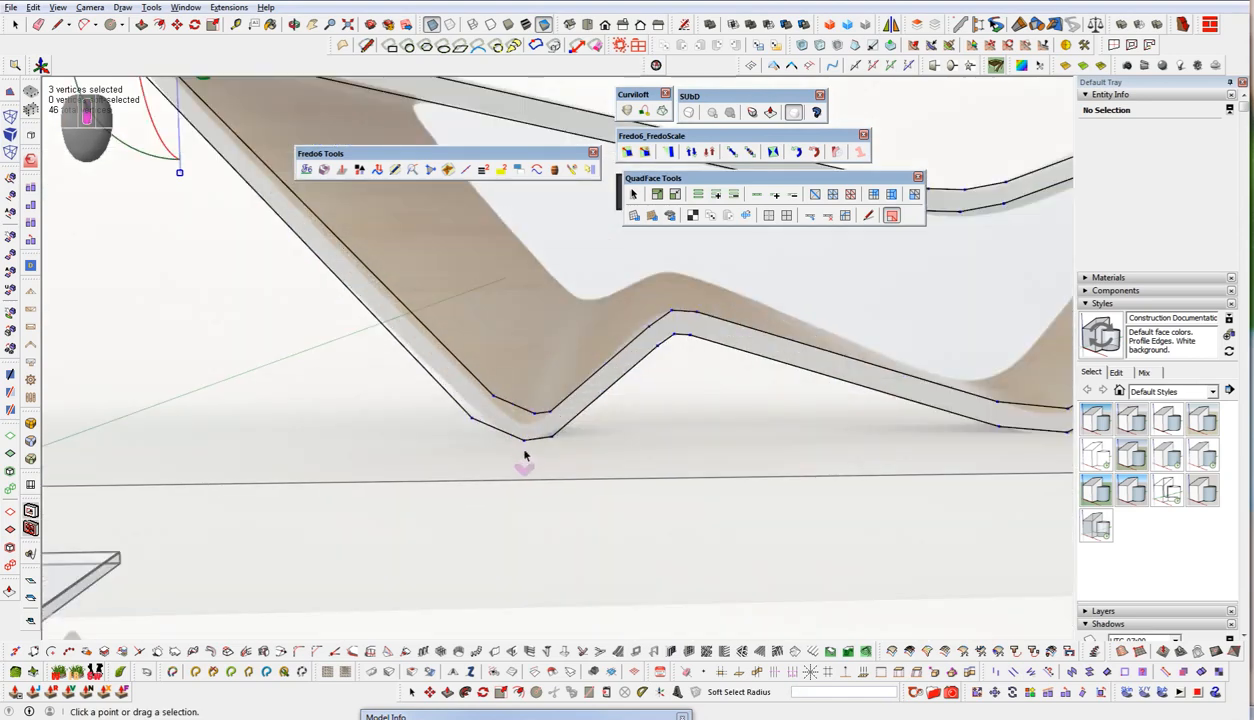
{"action": "scroll", "coordinate": [510, 470], "scroll_direction": "down", "scroll_amount": 4}
{"action": "scroll", "coordinate": [760, 386], "scroll_direction": "up", "scroll_amount": 6}
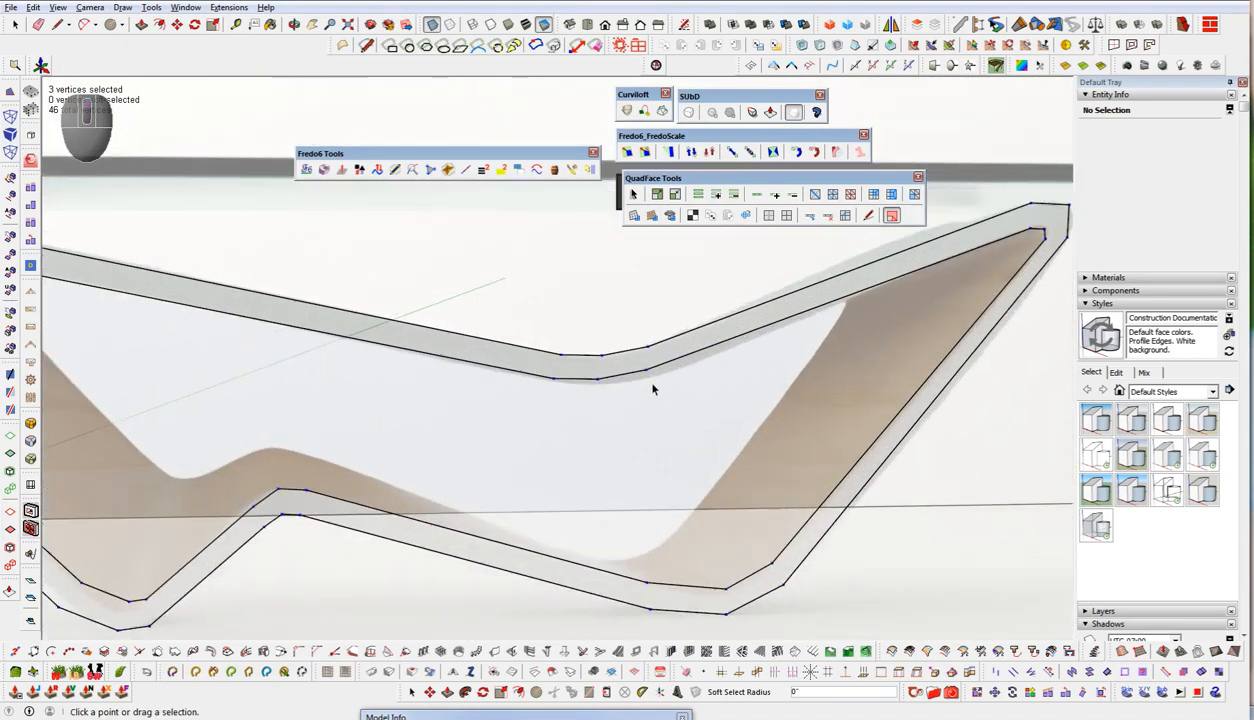
{"action": "left_click", "coordinate": [651, 354]}
{"action": "left_click_drag", "start_coordinate": [651, 292], "coordinate": [652, 306]}
{"action": "left_click", "coordinate": [570, 372]}
{"action": "left_click", "coordinate": [570, 293]}
{"action": "scroll", "coordinate": [708, 355], "scroll_direction": "down", "scroll_amount": 5}
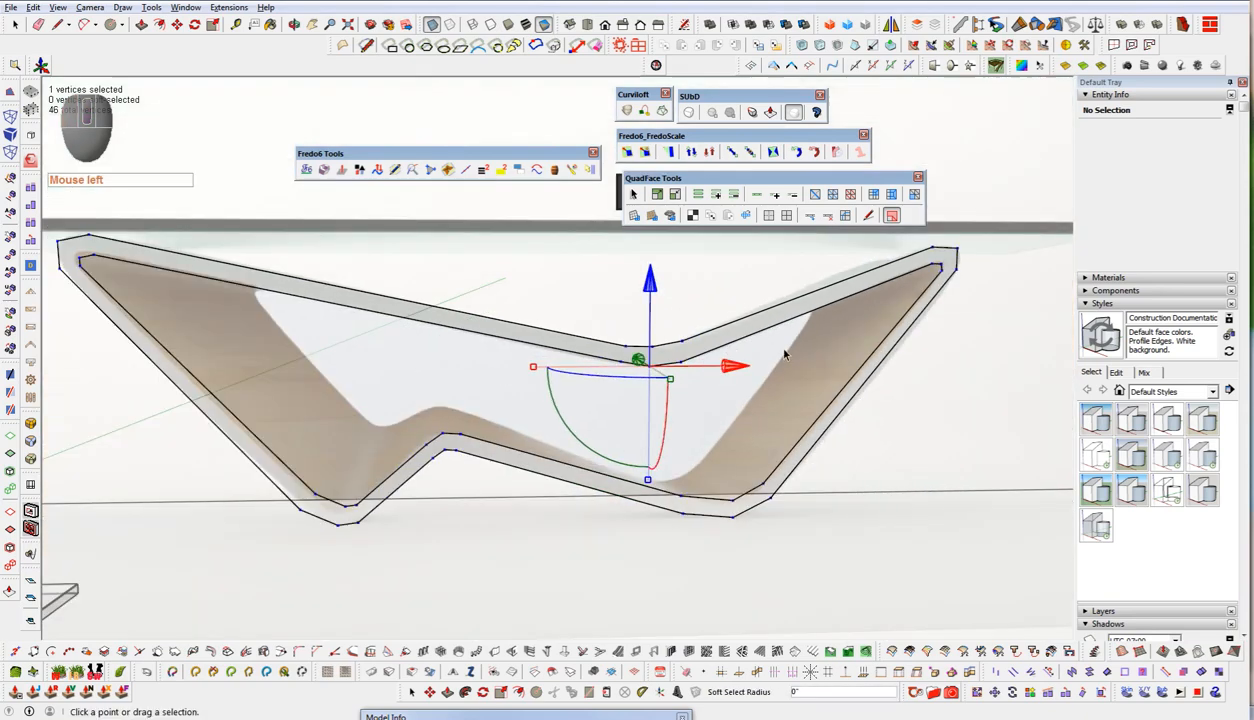
- Leave vertex editing, select the inner outline's long upper edge and run the Fixit 101 cleanup on the model
{"action": "key", "text": "space"}
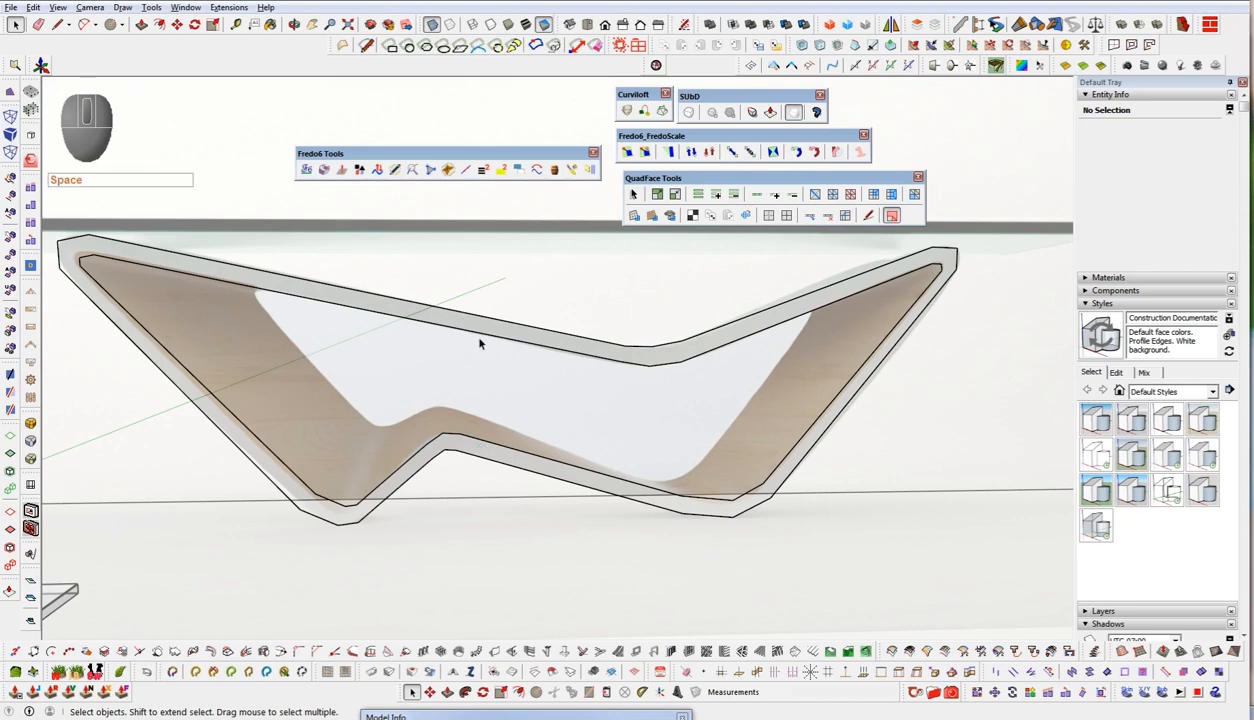
{"action": "key", "text": "space"}
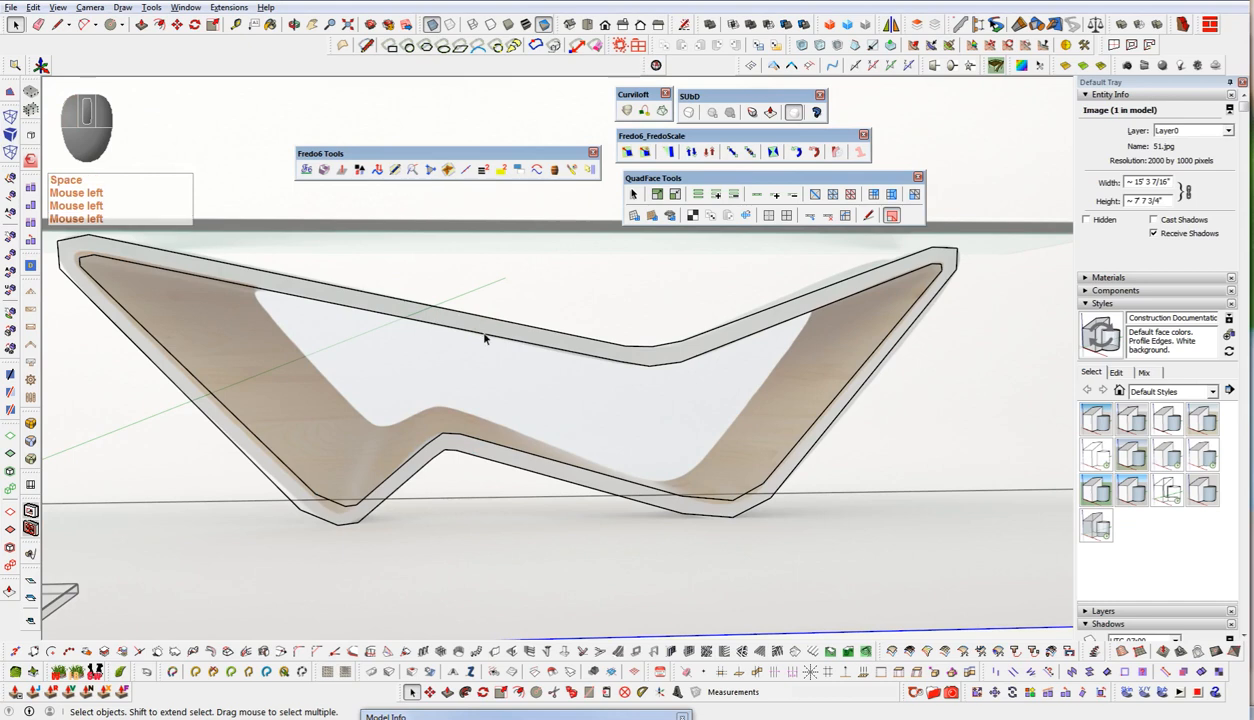
{"action": "left_click", "coordinate": [484, 336]}
{"action": "key", "text": "ctrl+alt+f"}
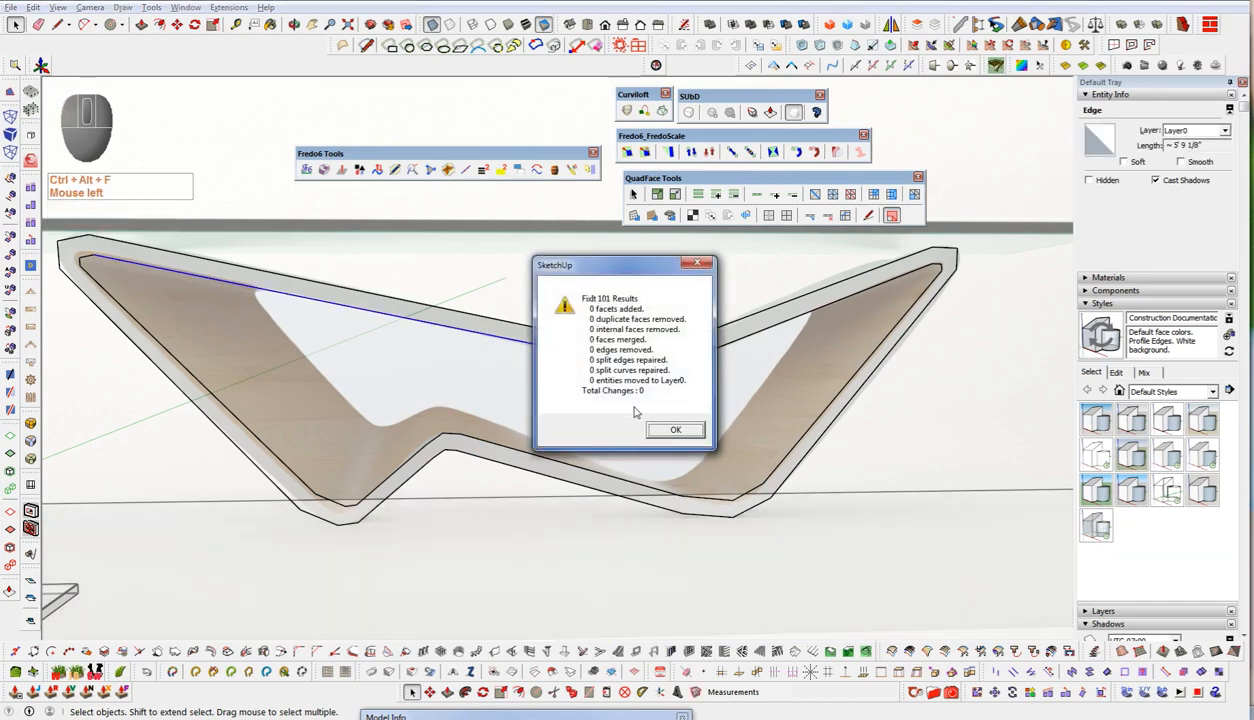
{"action": "left_click", "coordinate": [660, 431]}
- Generate a face inside the inner outline from one of its edges and turn off X-ray view
{"action": "key", "text": "shift+alt+g"}
{"action": "key", "text": "space"}
{"action": "left_click", "coordinate": [512, 330]}
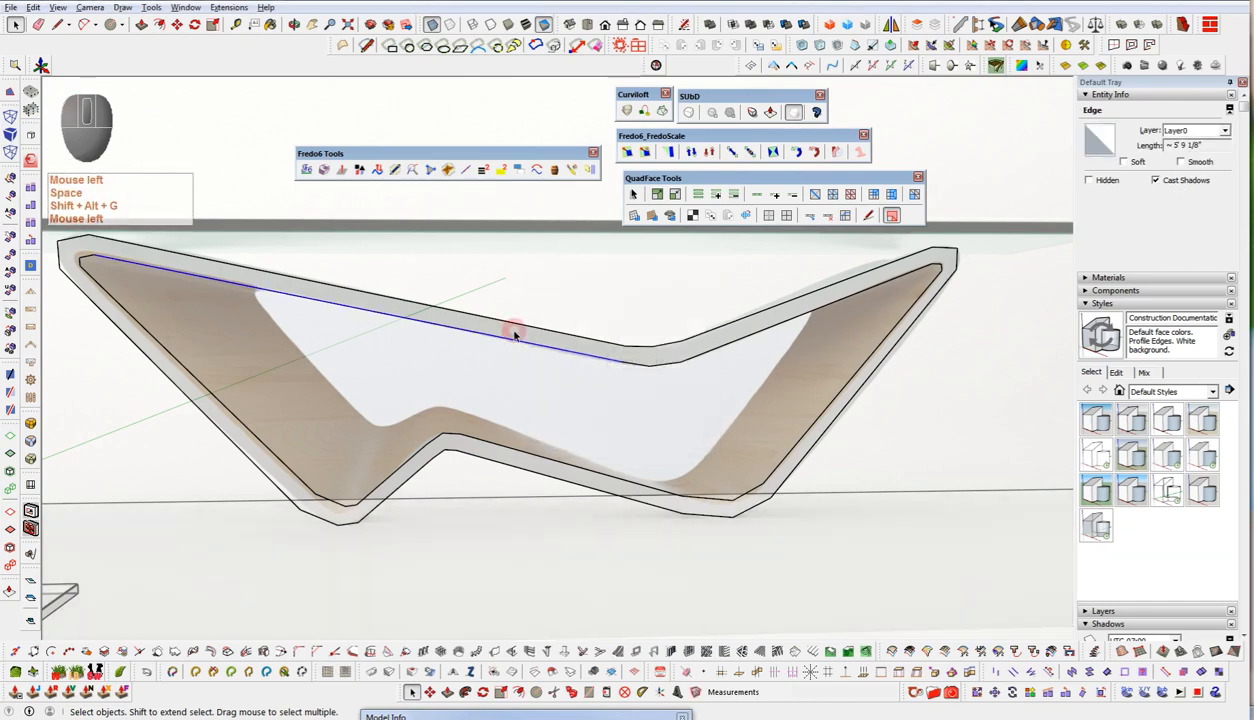
{"action": "left_click", "coordinate": [522, 340]}
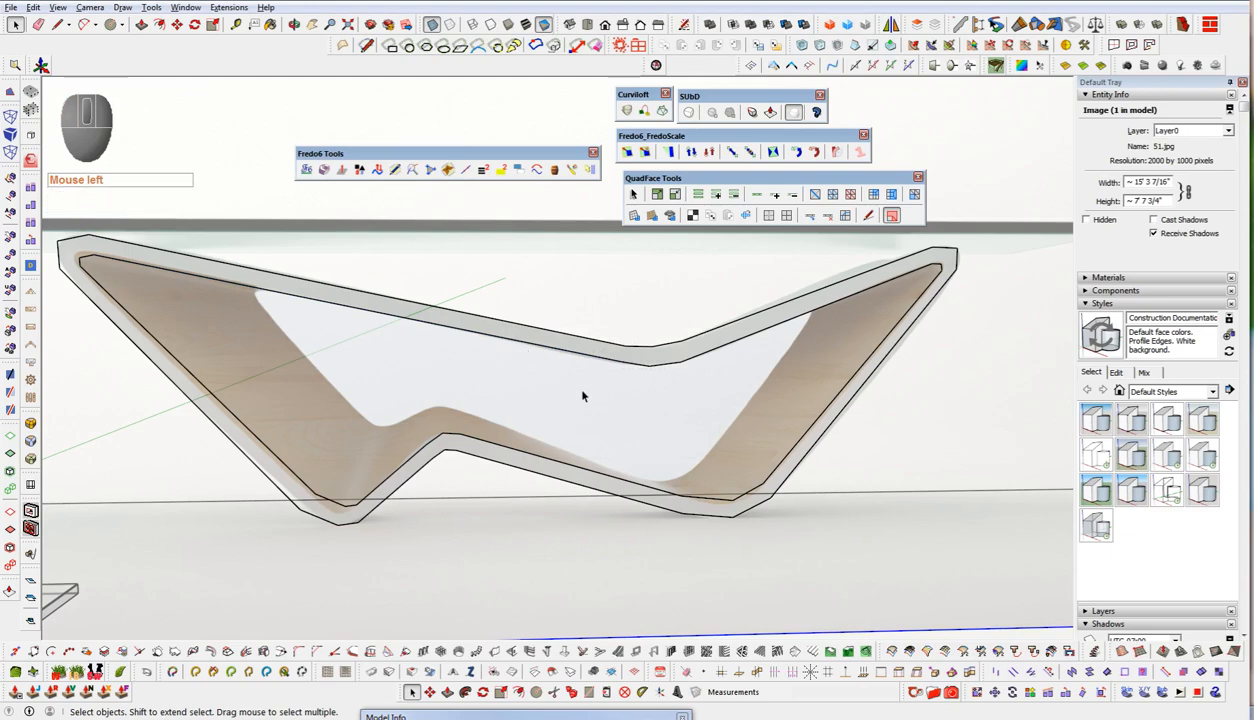
{"action": "key", "text": "ctrl+alt+g"}
{"action": "key", "text": "space"}
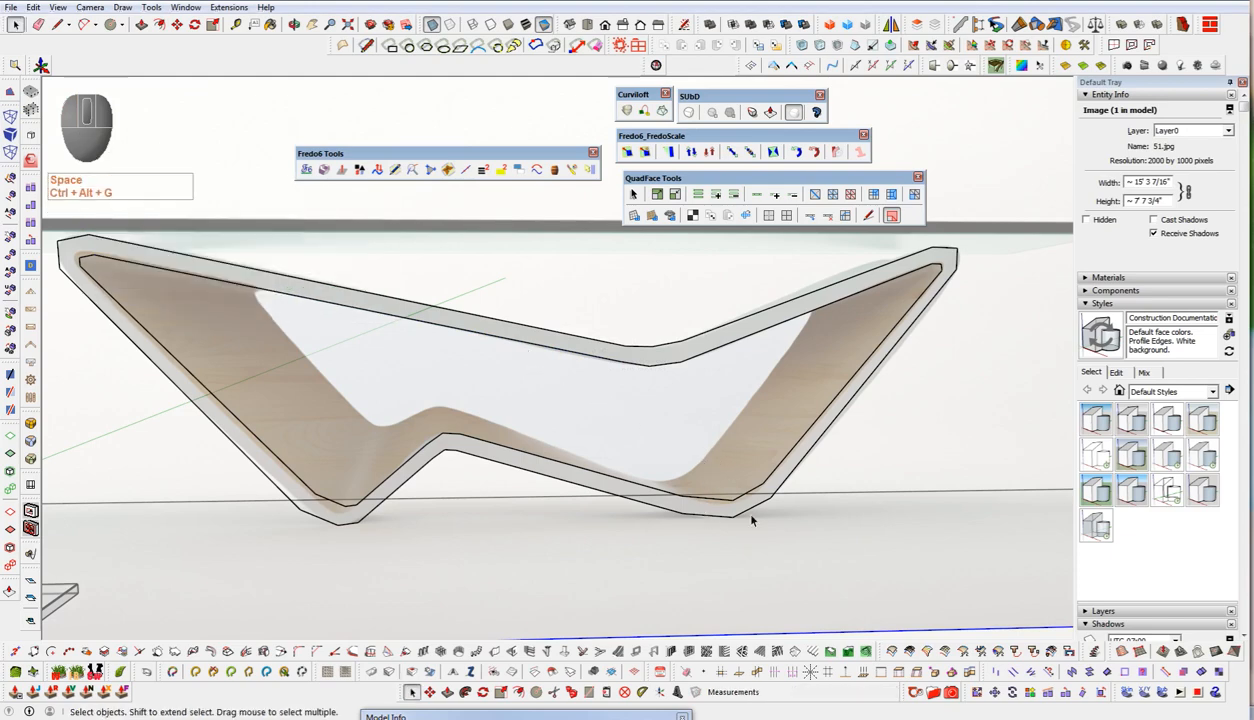
{"action": "key", "text": "shift+alt+g"}
{"action": "middle_click_drag", "start_coordinate": [775, 448], "coordinate": [648, 531]}
{"action": "key", "text": "F3"}
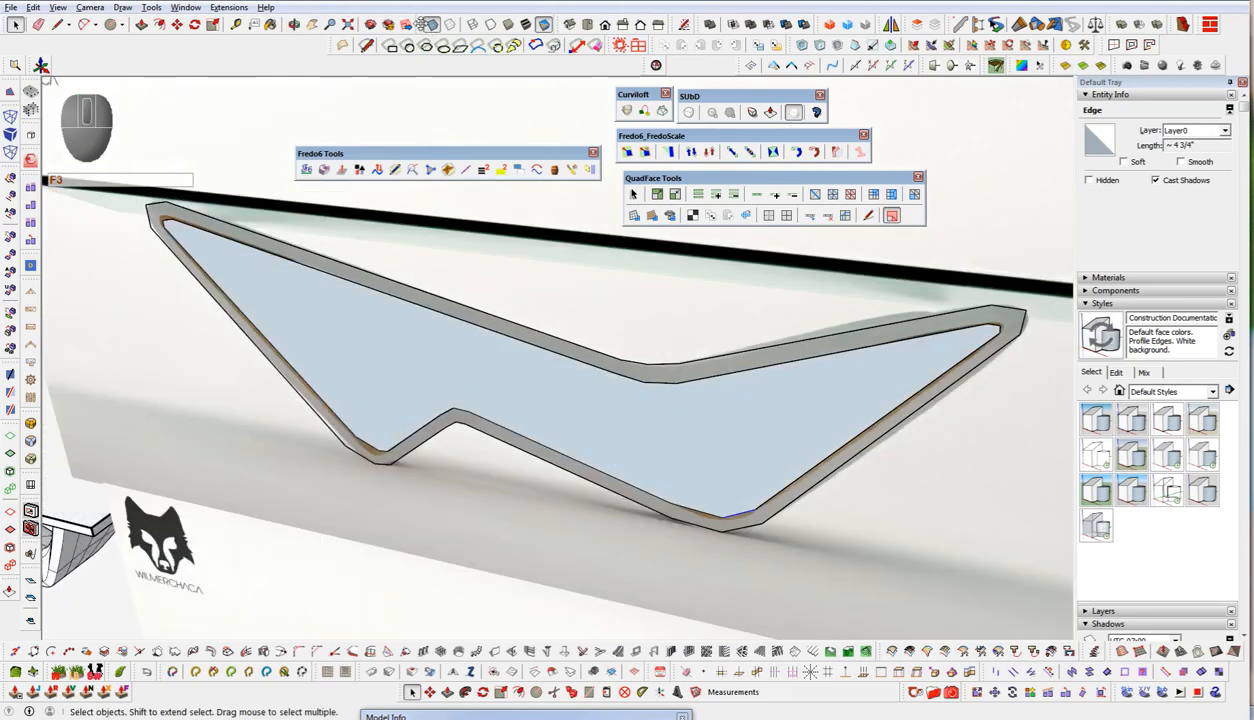
- Delete the face that fills the inner outline so that the reference image shows through
{"action": "left_click", "coordinate": [498, 384]}
{"action": "left_click", "coordinate": [498, 434]}
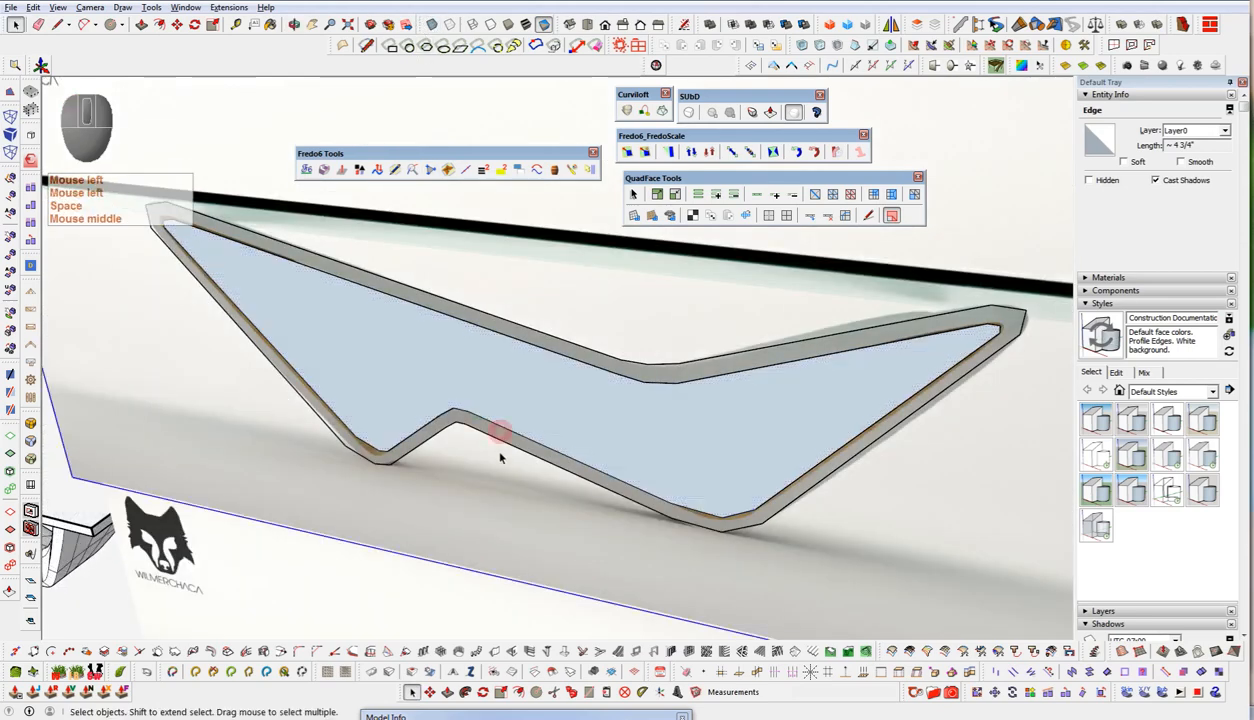
{"action": "left_click", "coordinate": [513, 450]}
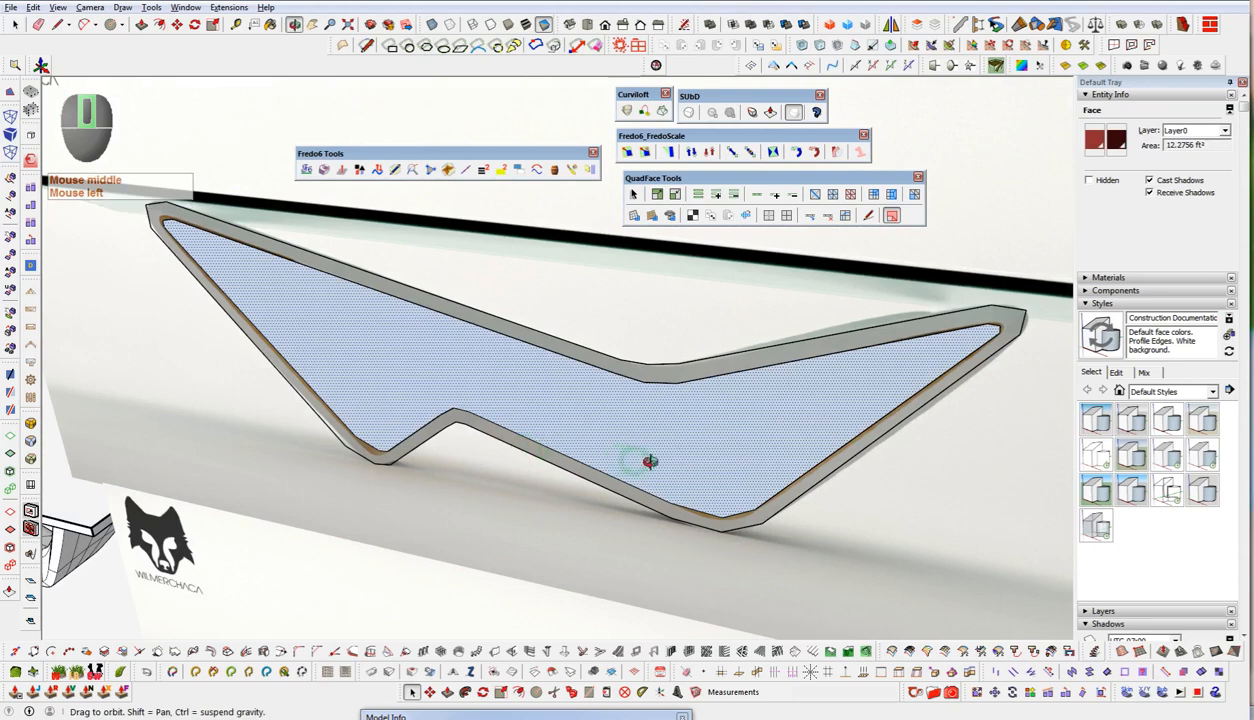
{"action": "middle_click_drag", "start_coordinate": [649, 459], "coordinate": [678, 474]}
{"action": "key", "text": "ctrl+d"}
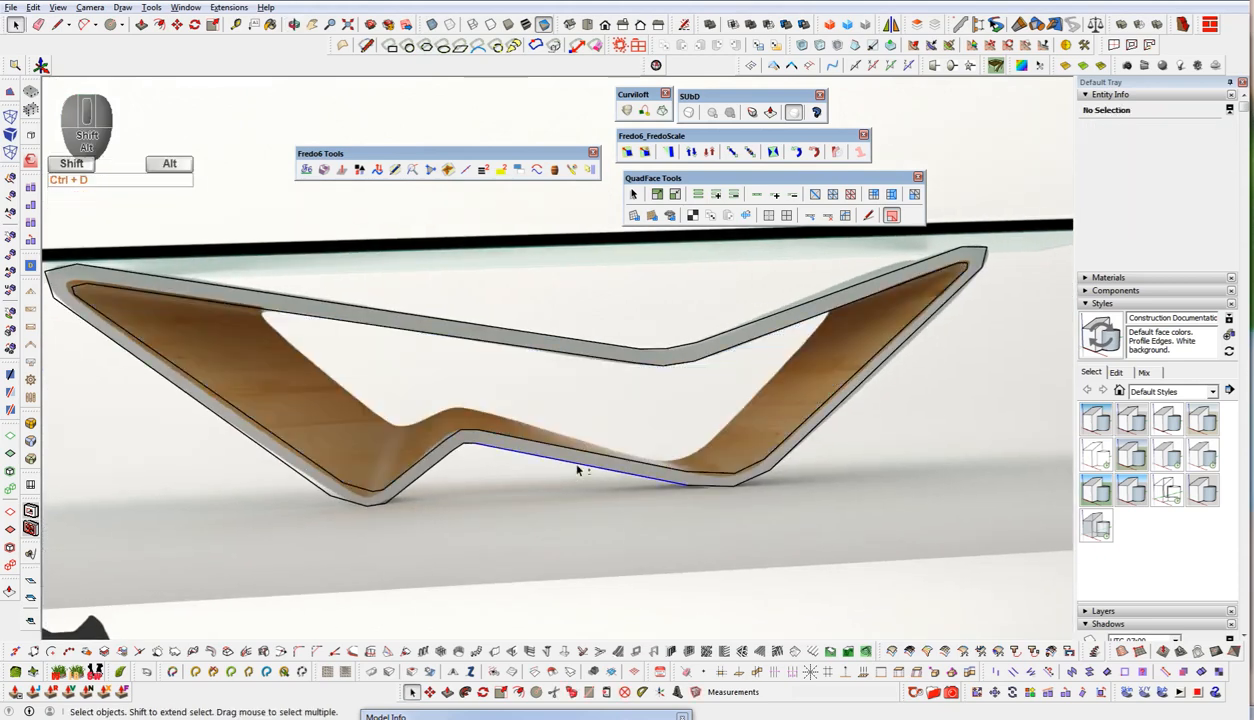
- Generate the face bounded by the outer outline and delete its inner region, leaving a ring-shaped base profile
{"action": "key", "text": "shift+alt+g"}
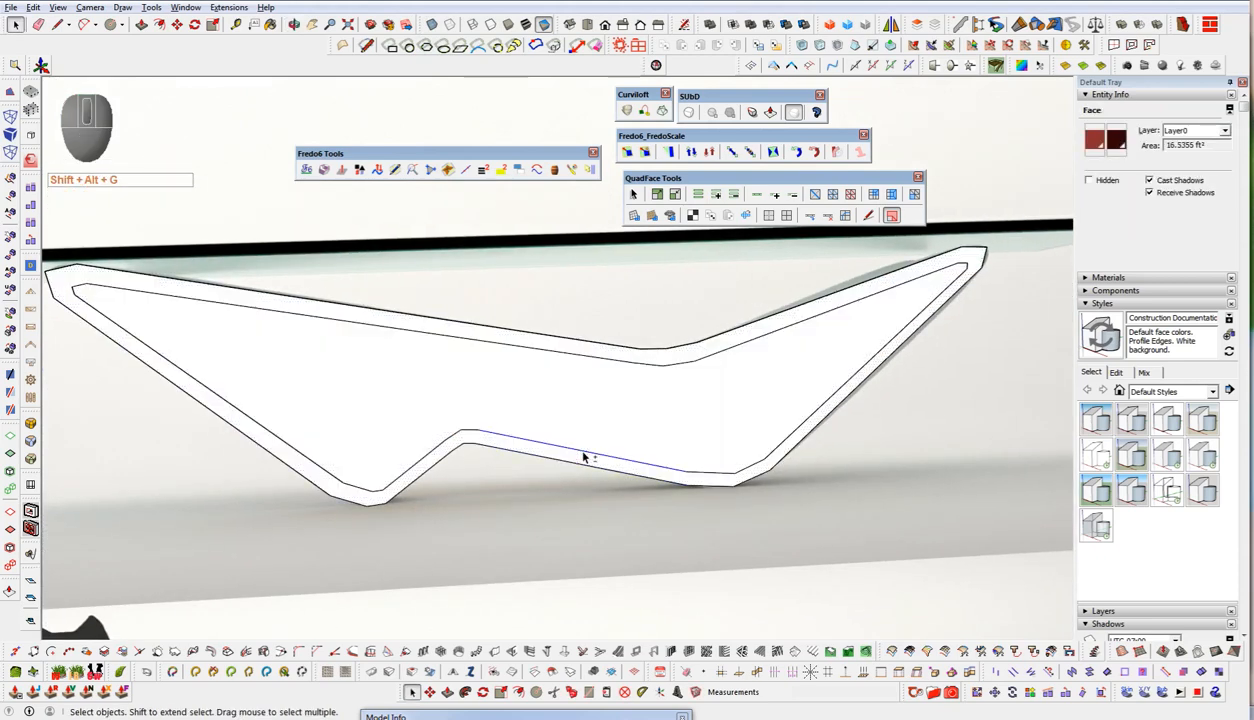
{"action": "left_click", "coordinate": [575, 453]}
{"action": "key", "text": "ctrl+d"}
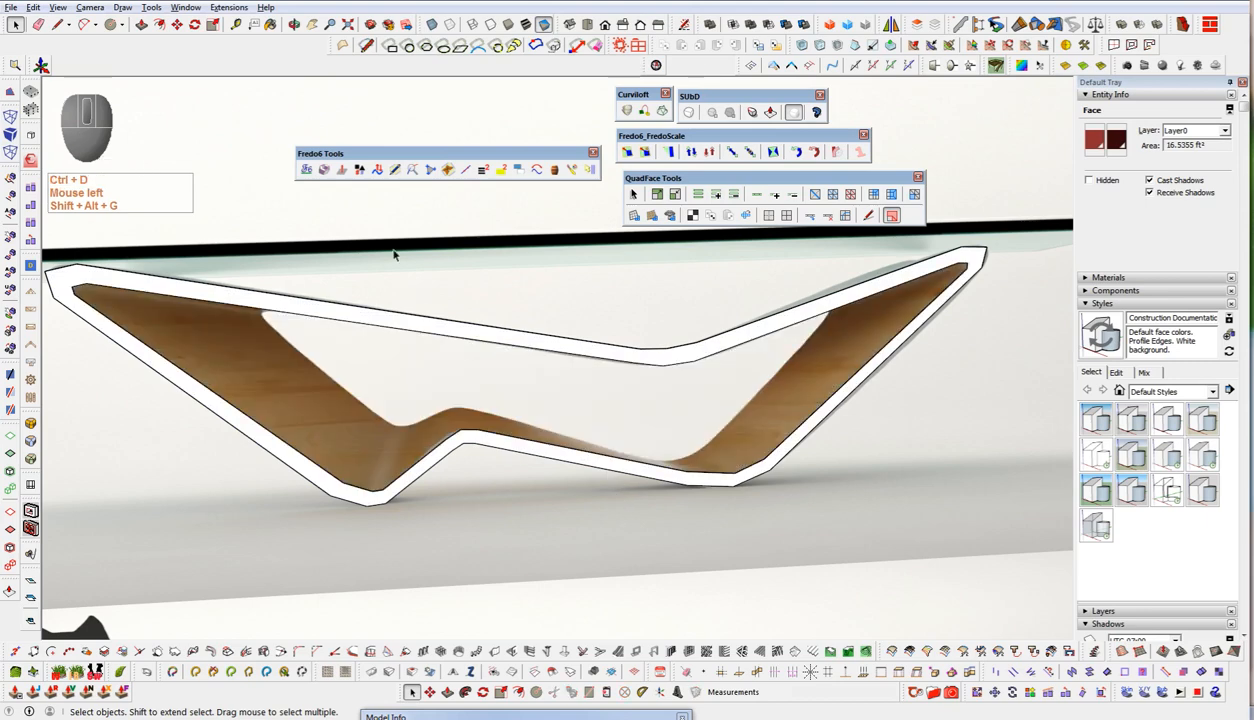
- Start vertex editing on the base profile and nudge the outer vertex at its upper-right tip outward along the red axis
{"action": "middle_click_drag", "start_coordinate": [482, 488], "coordinate": [560, 510], "text": "shift"}
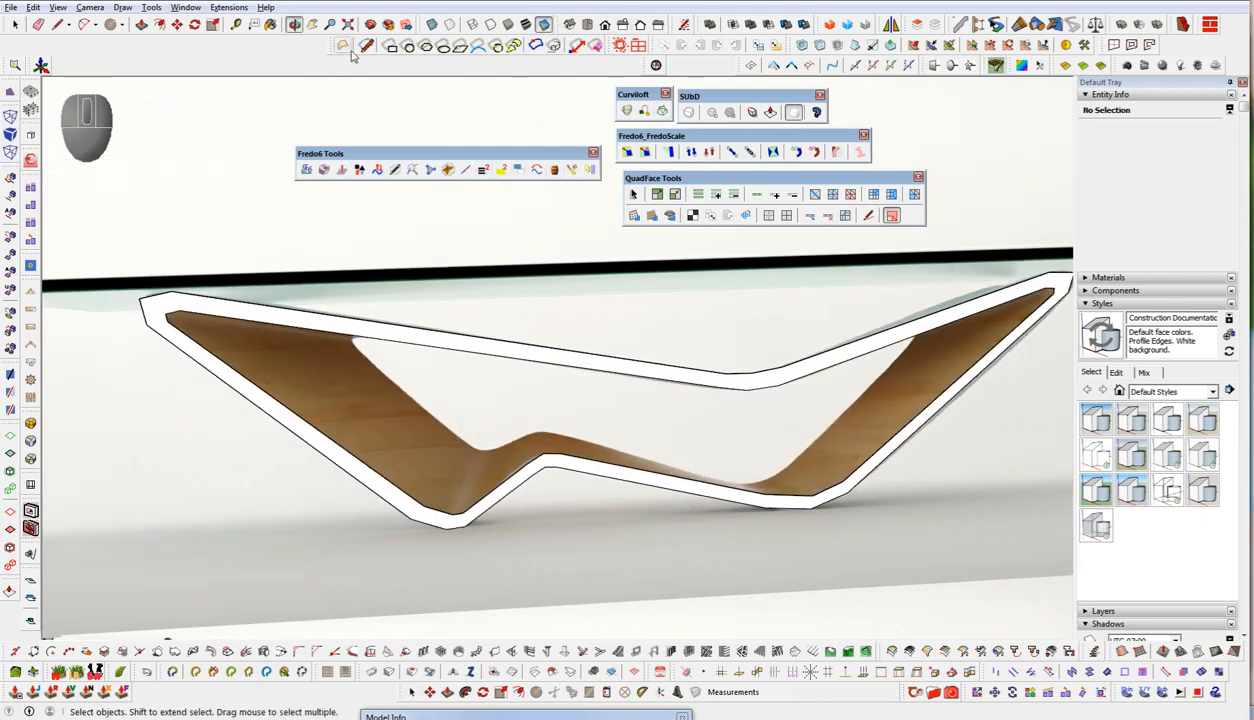
{"action": "key", "text": "space"}
{"action": "middle_click_drag", "start_coordinate": [566, 548], "coordinate": [529, 347]}
{"action": "middle_click_drag", "start_coordinate": [930, 524], "coordinate": [770, 530], "text": "shift"}
{"action": "scroll", "coordinate": [898, 285], "scroll_direction": "up", "scroll_amount": 4}
{"action": "key", "text": "alt+v"}
{"action": "left_click", "coordinate": [908, 305]}
{"action": "left_click_drag", "start_coordinate": [974, 306], "coordinate": [983, 304]}
- Move the outer vertex at the profile's right foot about 9/16" outward along the red axis and leave vertex editing
{"action": "middle_click_drag", "start_coordinate": [840, 440], "coordinate": [924, 260], "text": "shift"}
{"action": "left_click", "coordinate": [705, 476]}
{"action": "left_click_drag", "start_coordinate": [790, 479], "coordinate": [798, 477]}
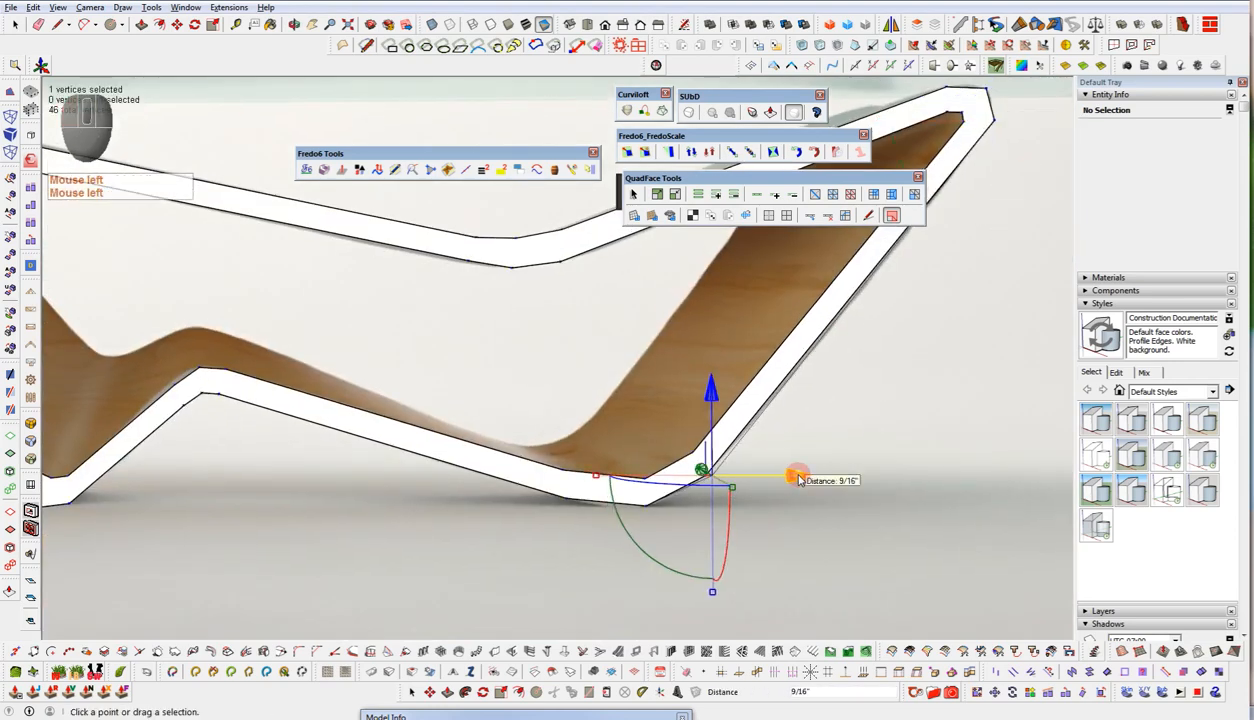
{"action": "scroll", "coordinate": [942, 365], "scroll_direction": "down", "scroll_amount": 5}
{"action": "key", "text": "space"}
- Select the whole ring-shaped base profile and make it a group
{"action": "scroll", "coordinate": [756, 497], "scroll_direction": "up", "scroll_amount": 4}
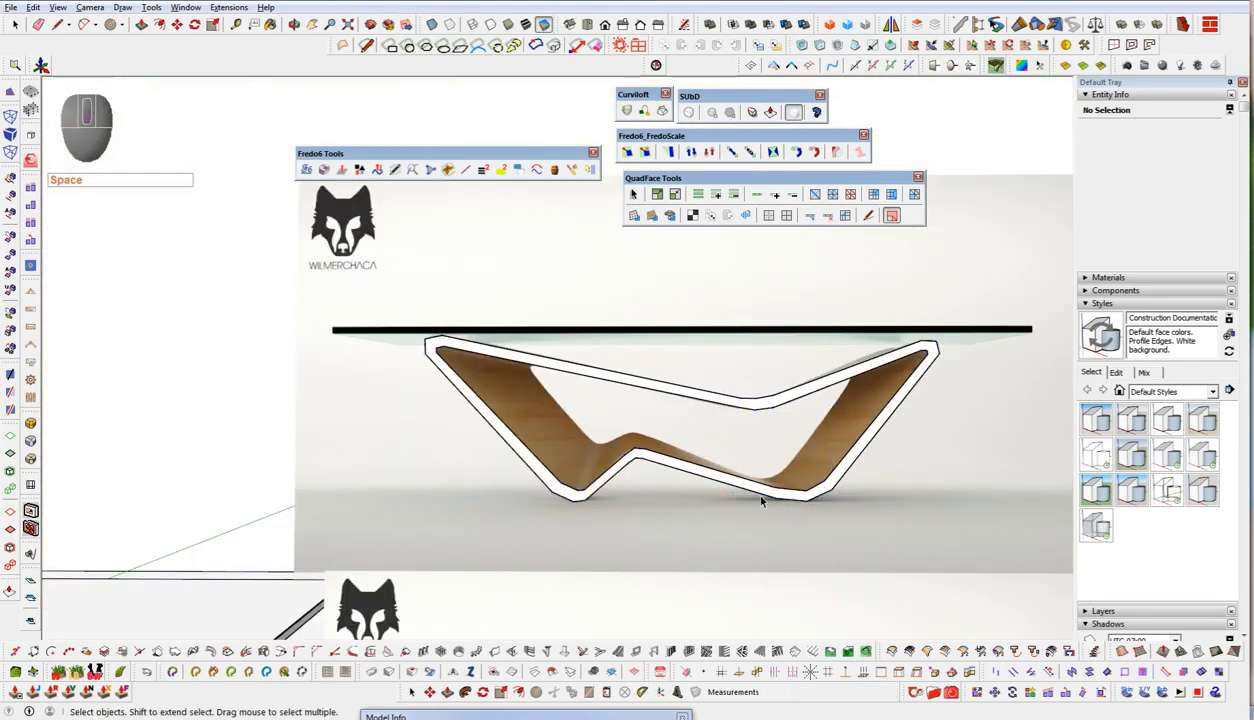
{"action": "left_click", "coordinate": [788, 492]}
{"action": "key", "text": "shift+g"}
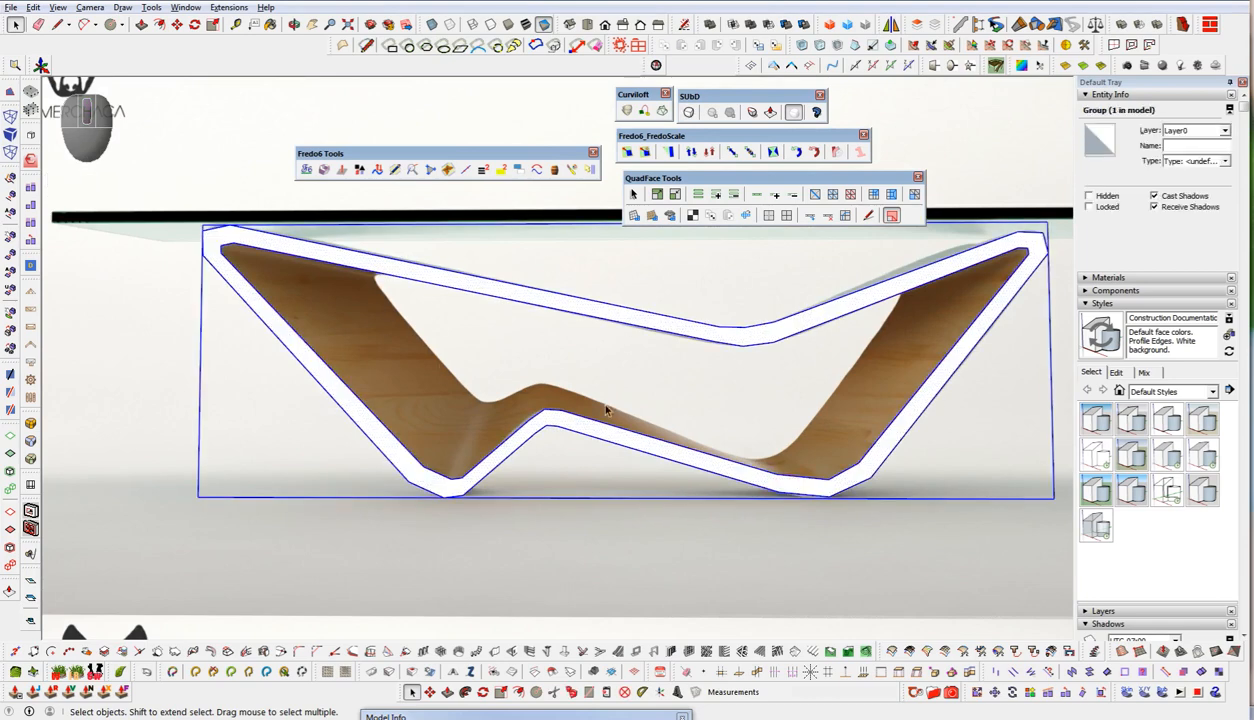
- Start tracing the wooden back contour in the image with a line about 2 1/16" long at the bottom of its left valley
{"action": "scroll", "coordinate": [467, 387], "scroll_direction": "up", "scroll_amount": 3}
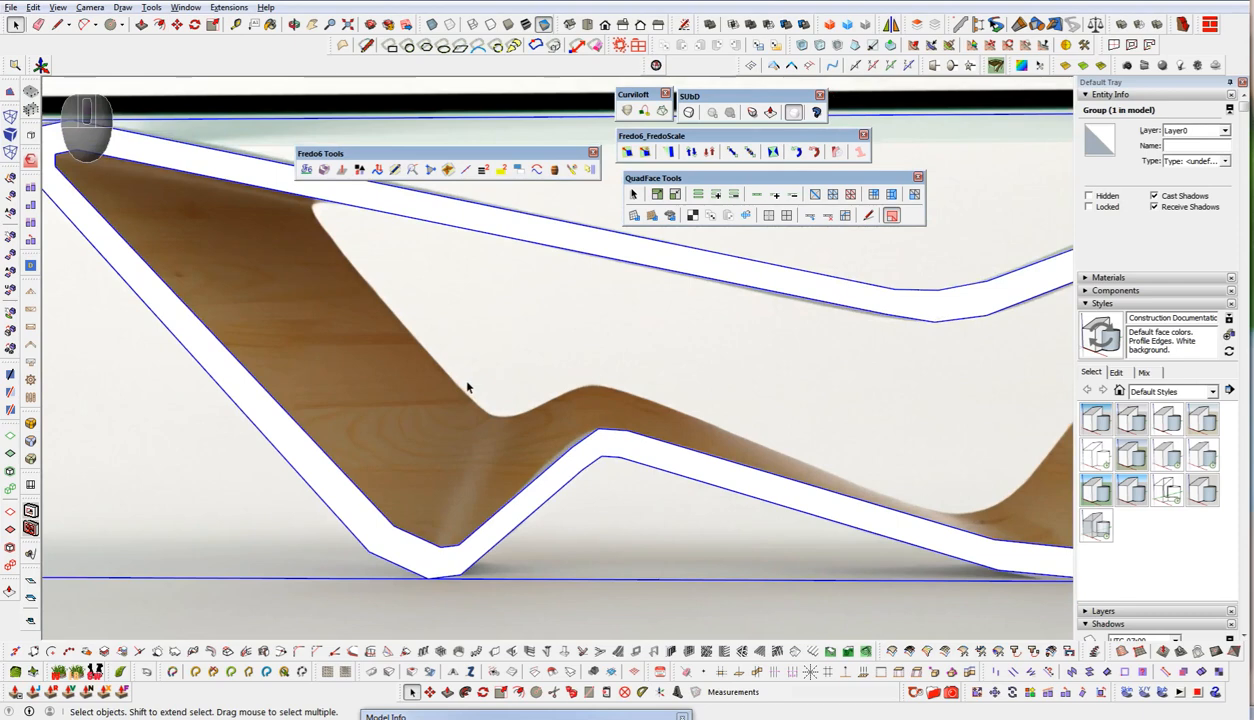
{"action": "middle_click_drag", "start_coordinate": [469, 387], "coordinate": [430, 448], "text": "shift"}
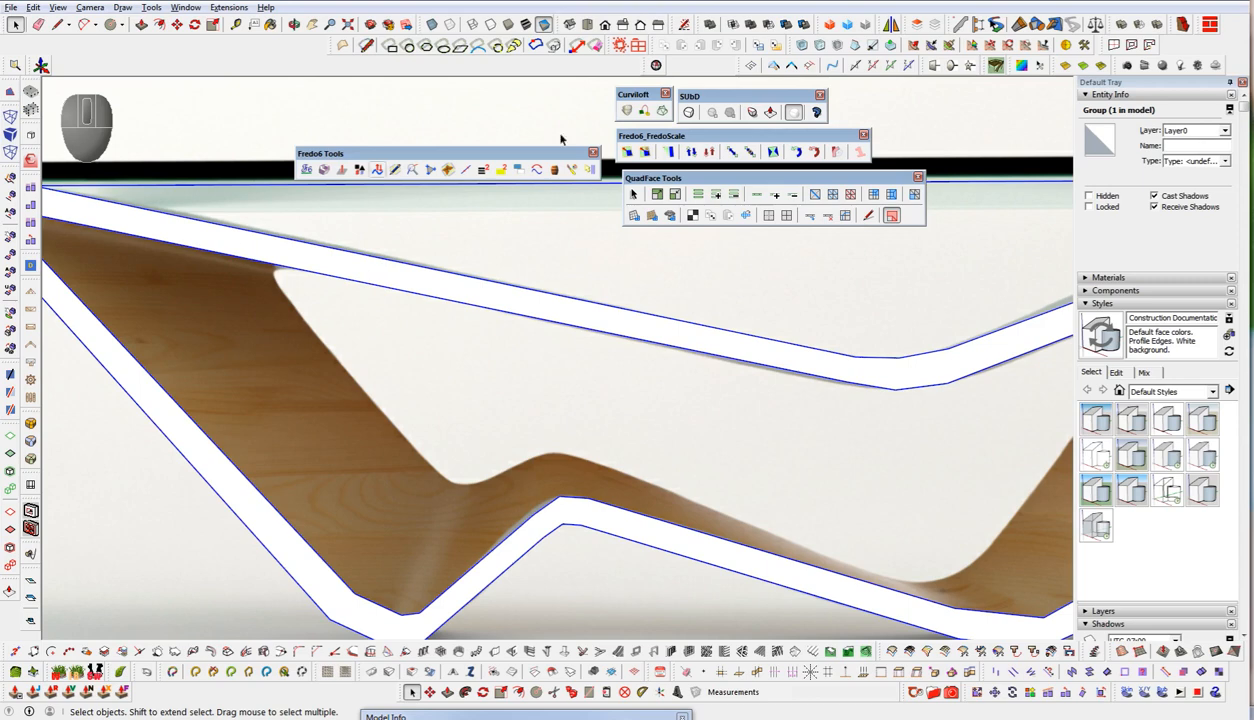
{"action": "left_click", "coordinate": [395, 172]}
{"action": "scroll", "coordinate": [420, 515], "scroll_direction": "up", "scroll_amount": 5}
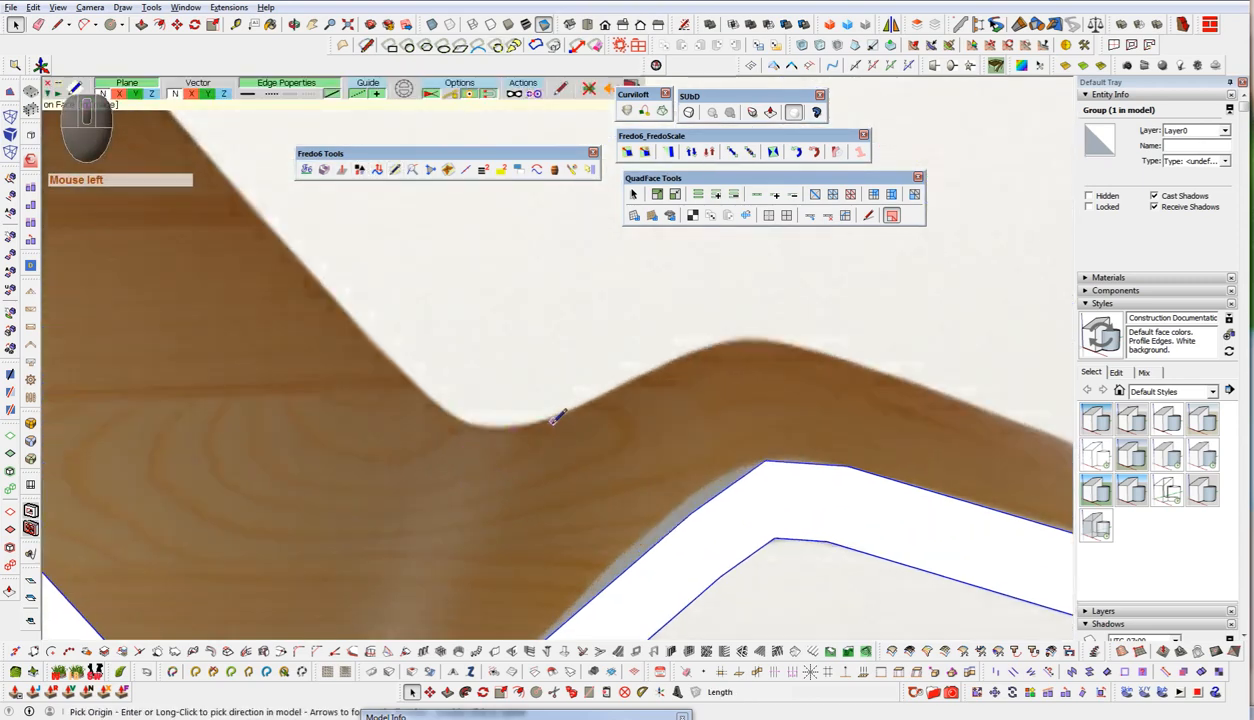
{"action": "left_click", "coordinate": [548, 418]}
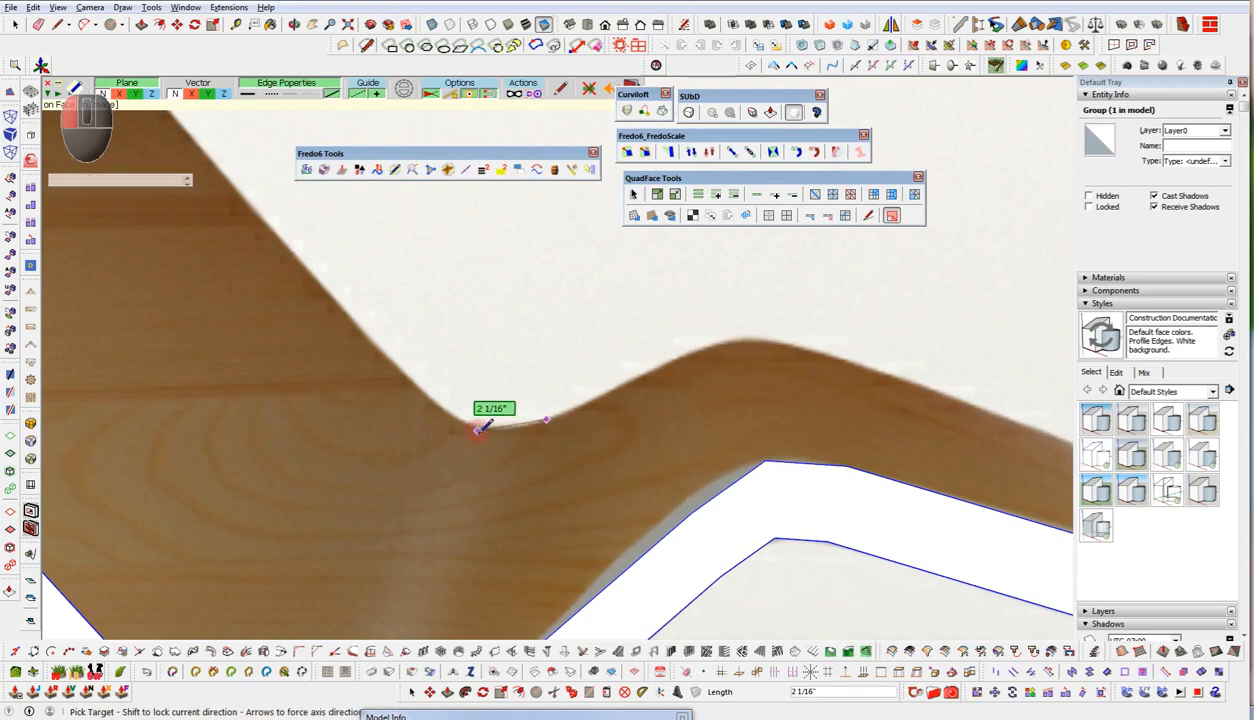
{"action": "left_click", "coordinate": [478, 430]}
- Continue the traced line from the valley up the left slanted wood edge to the corner just below the upper bar
{"action": "scroll", "coordinate": [433, 472], "scroll_direction": "down", "scroll_amount": 5}
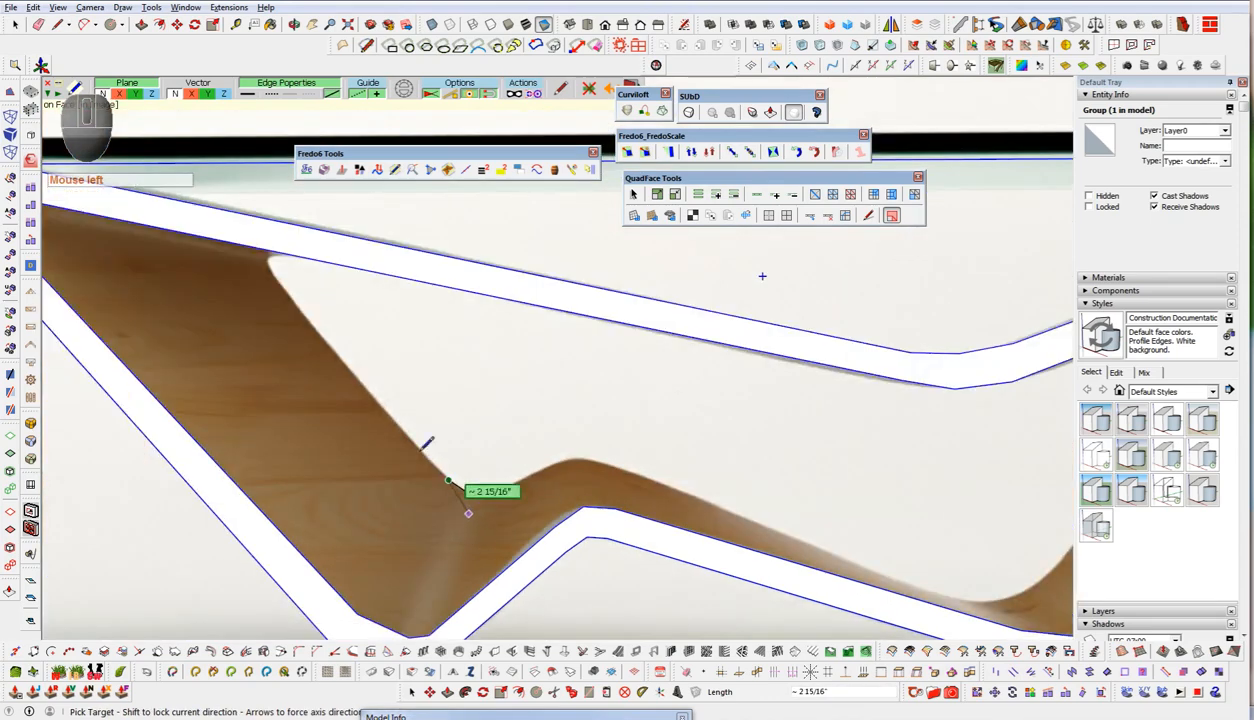
{"action": "scroll", "coordinate": [285, 265], "scroll_direction": "up", "scroll_amount": 4}
{"action": "left_click", "coordinate": [273, 288]}
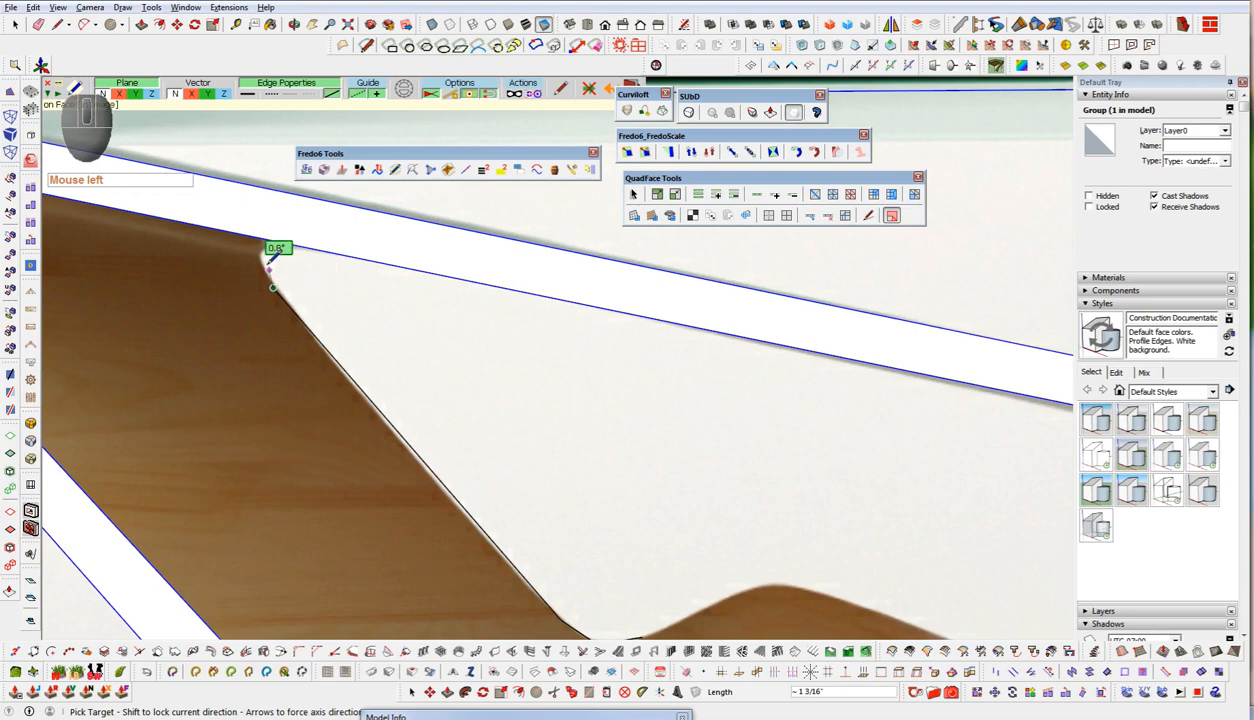
{"action": "left_click", "coordinate": [264, 250]}
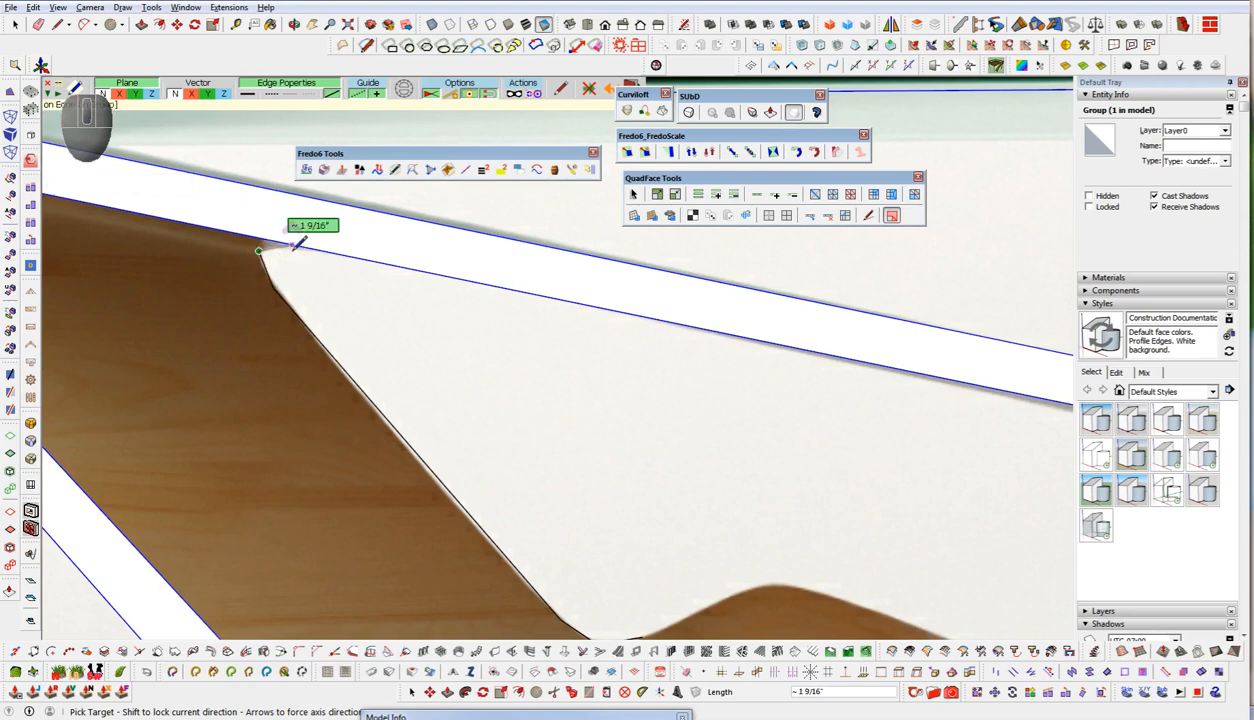
- Draw a line about 2 1/16" long from the traced upper corner of the left wood edge to the upper bar's lower edge
{"action": "scroll", "coordinate": [294, 248], "scroll_direction": "up", "scroll_amount": 5}
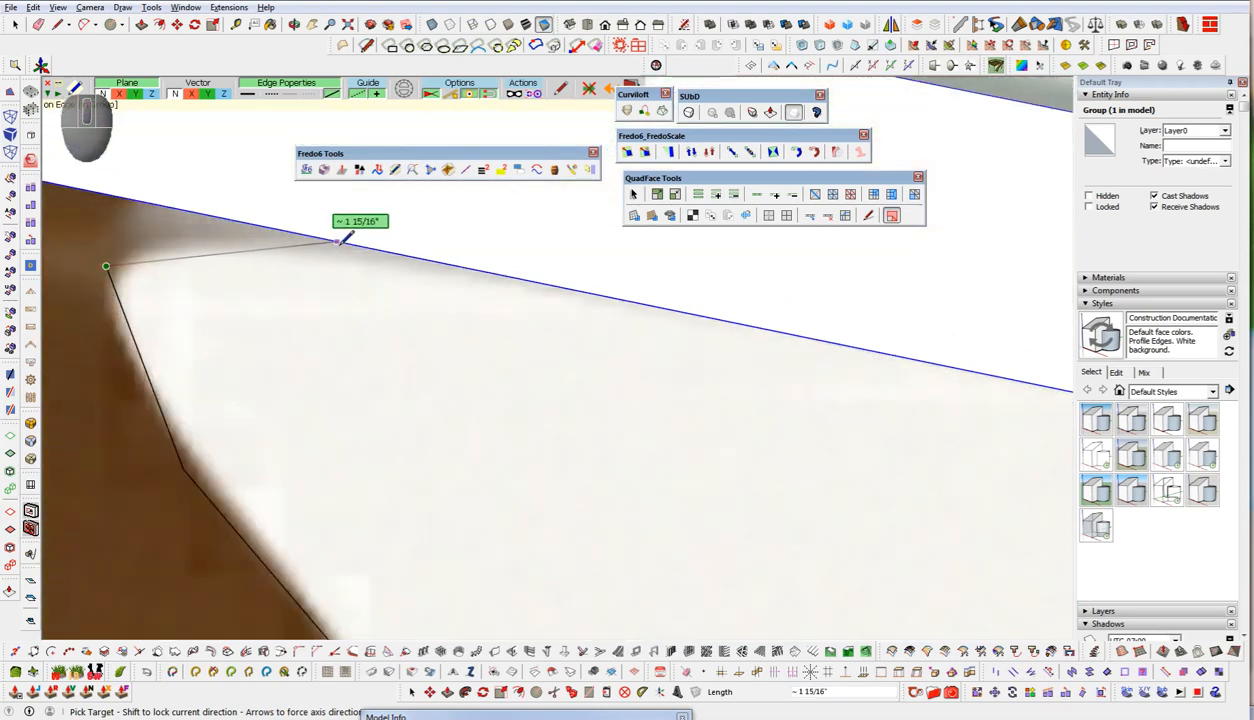
{"action": "key", "text": "space"}
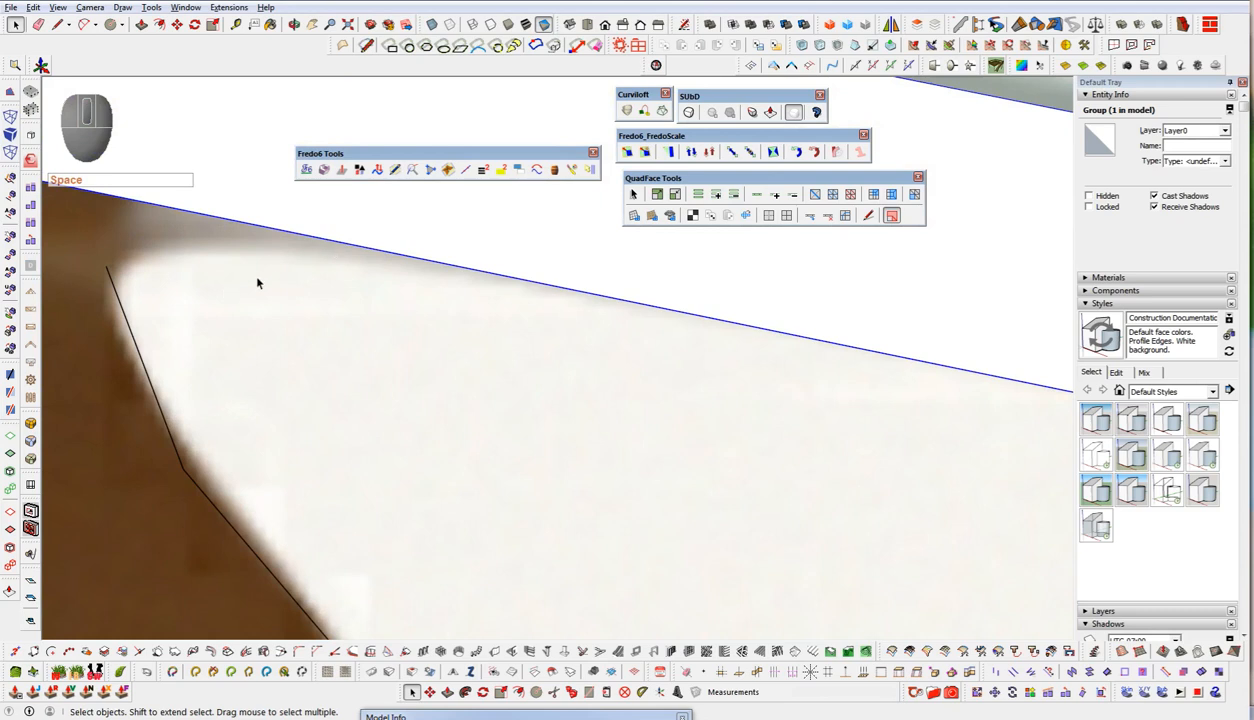
{"action": "left_click", "coordinate": [395, 169]}
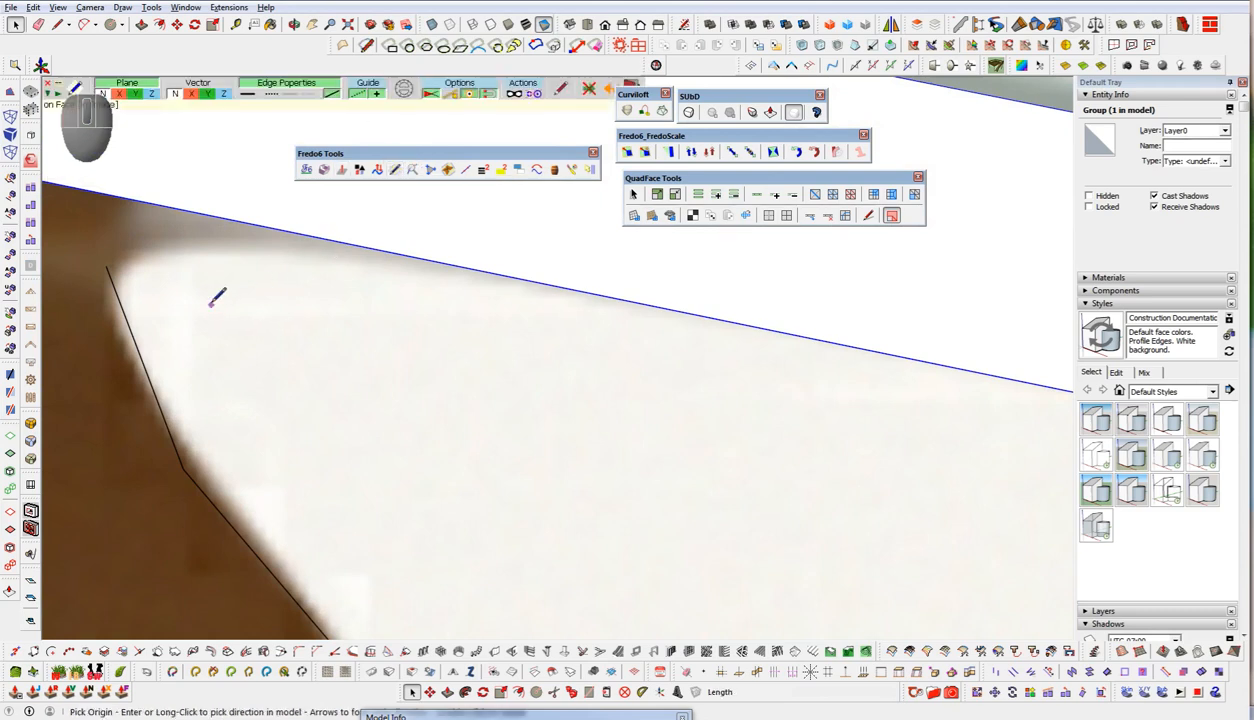
{"action": "left_click", "coordinate": [108, 265]}
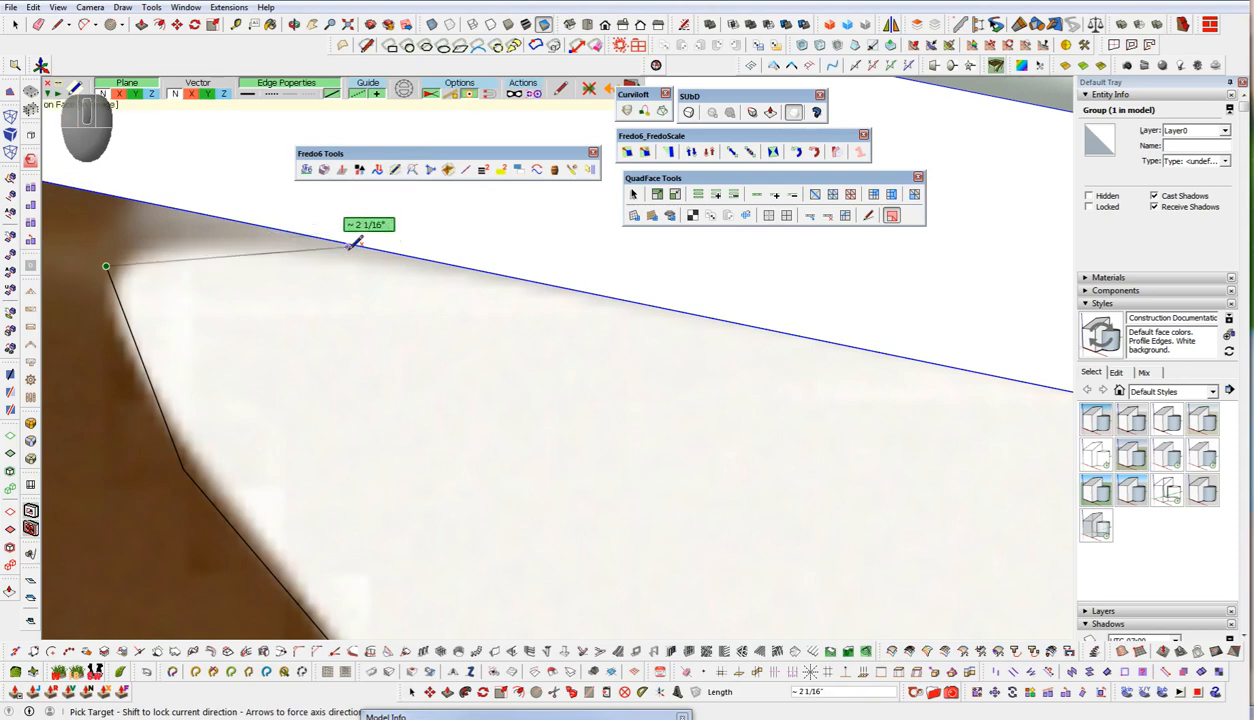
{"action": "scroll", "coordinate": [350, 243], "scroll_direction": "up", "scroll_amount": 2}
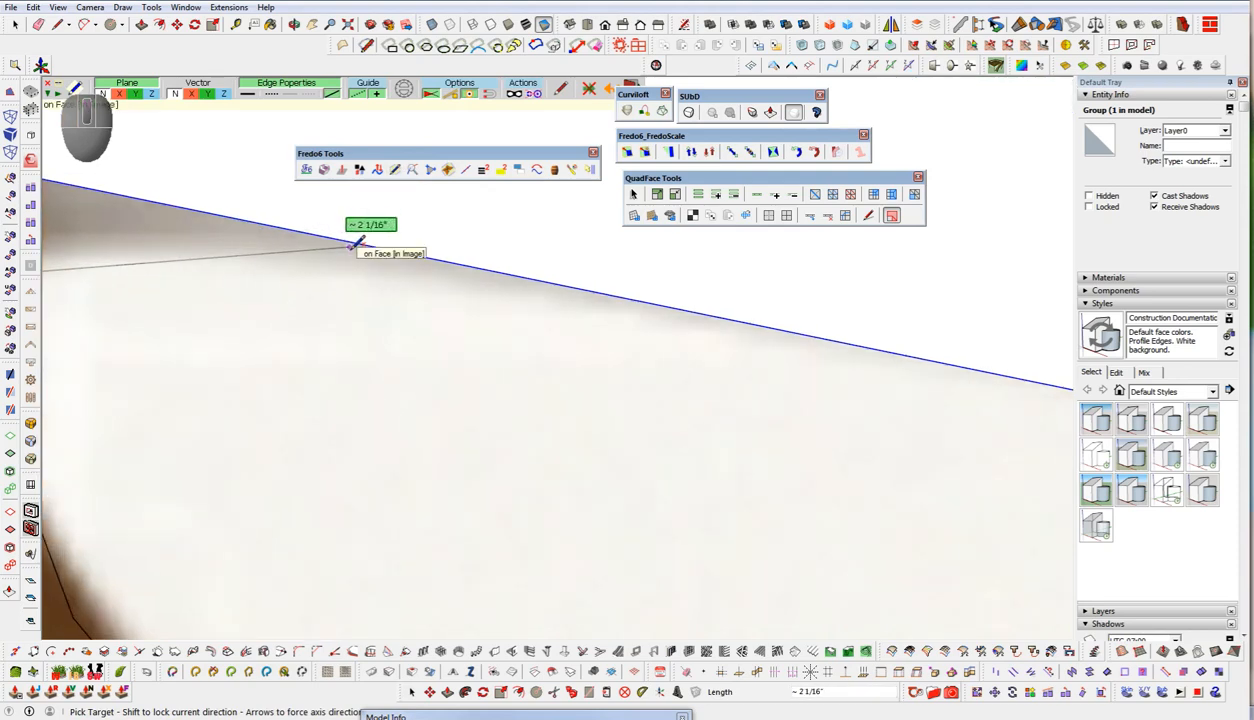
{"action": "scroll", "coordinate": [283, 289], "scroll_direction": "down", "scroll_amount": 4}
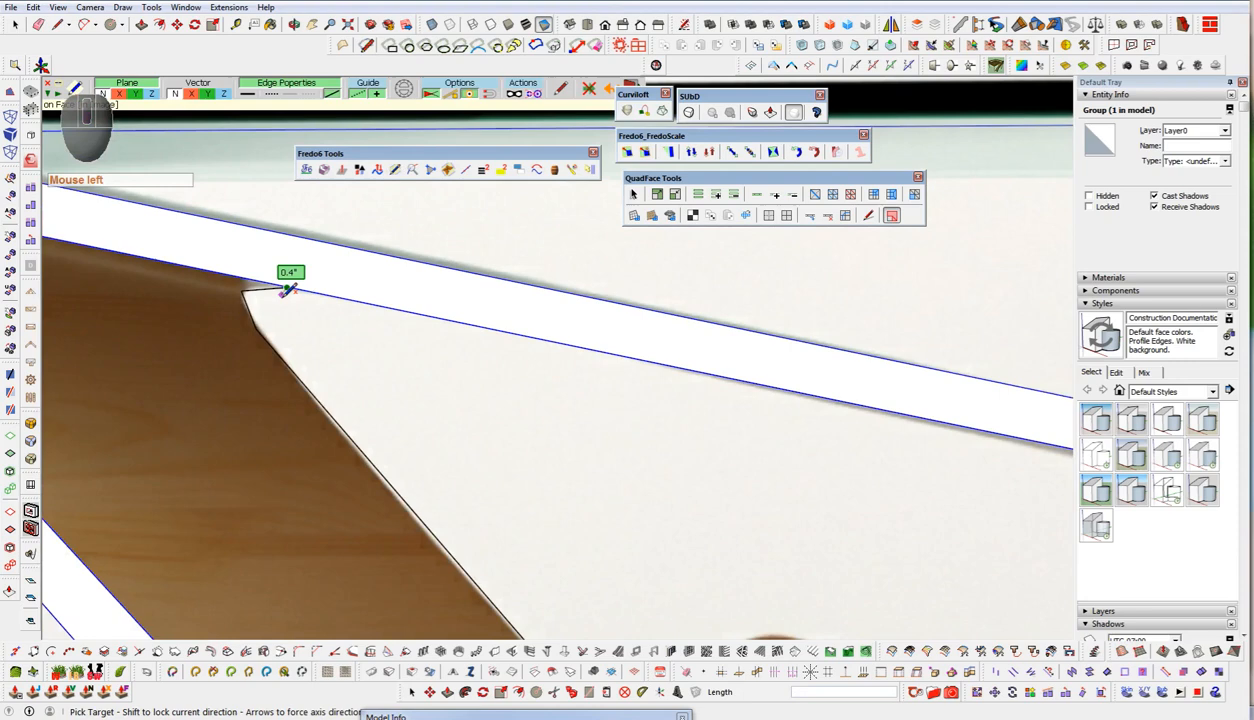
{"action": "scroll", "coordinate": [284, 291], "scroll_direction": "down", "scroll_amount": 2}
{"action": "scroll", "coordinate": [290, 272], "scroll_direction": "up", "scroll_amount": 3}
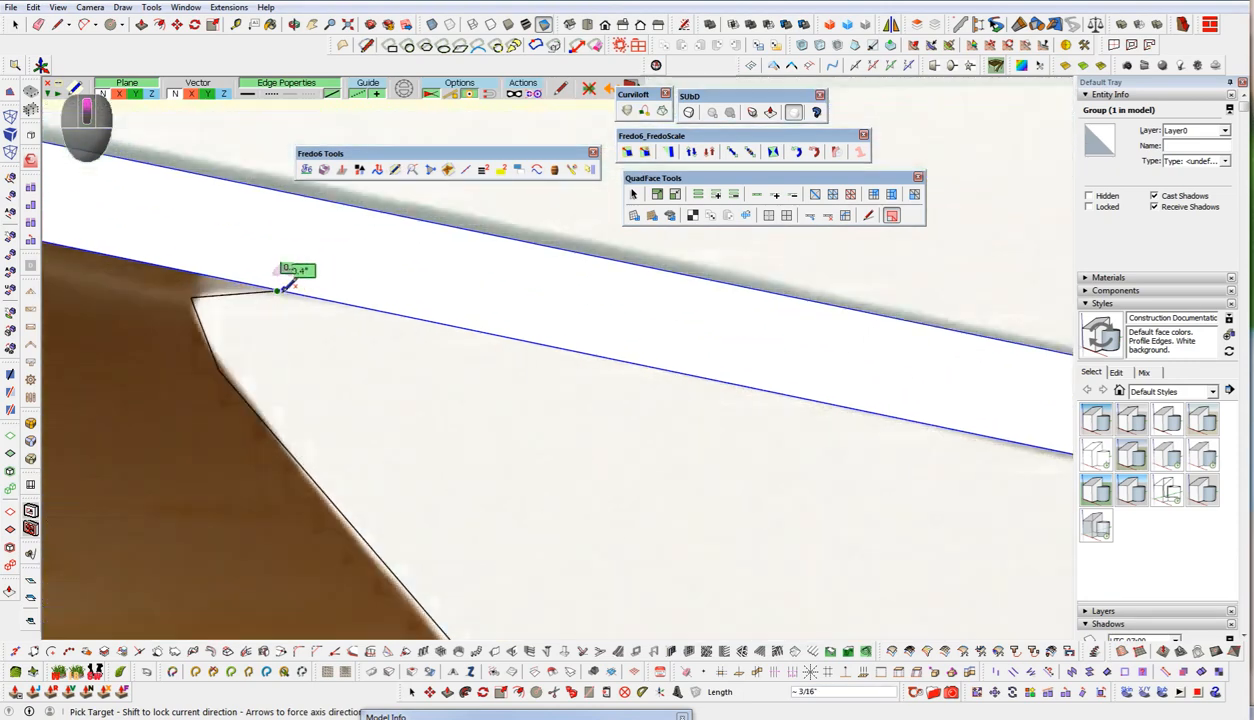
{"action": "scroll", "coordinate": [281, 290], "scroll_direction": "up", "scroll_amount": 2}
{"action": "scroll", "coordinate": [280, 291], "scroll_direction": "down", "scroll_amount": 4}
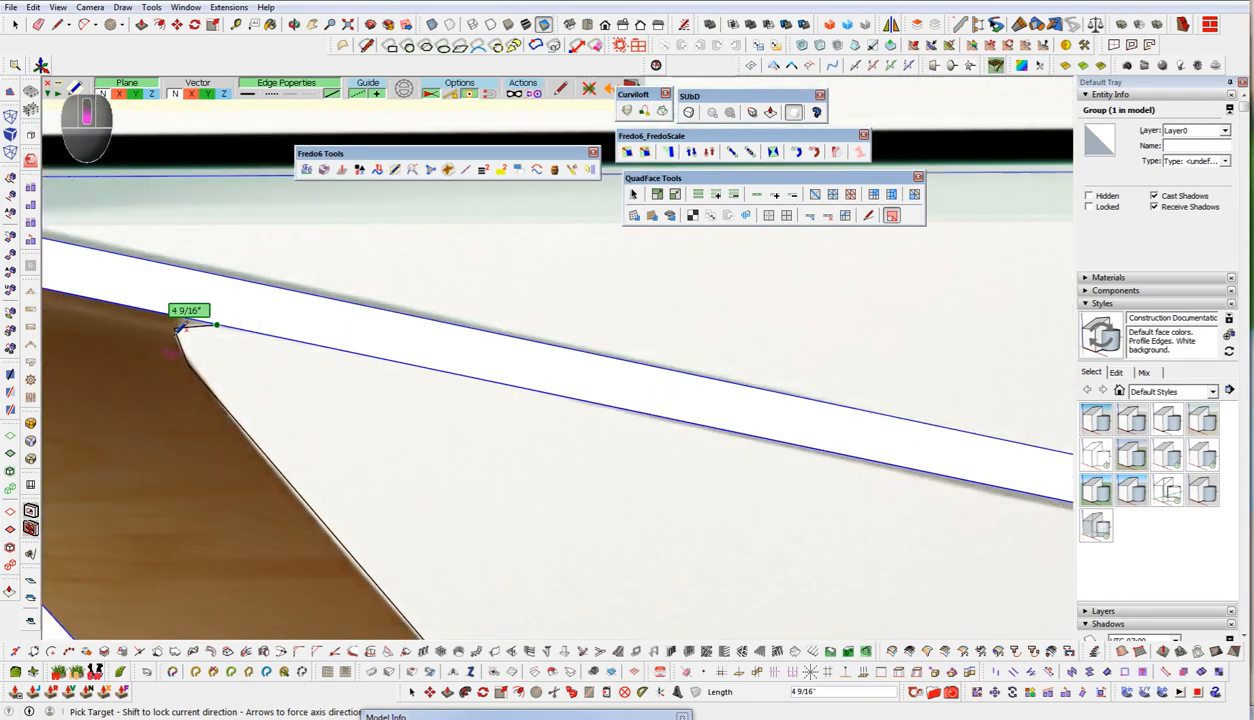
{"action": "scroll", "coordinate": [174, 332], "scroll_direction": "down", "scroll_amount": 5}
{"action": "scroll", "coordinate": [575, 425], "scroll_direction": "up", "scroll_amount": 6}
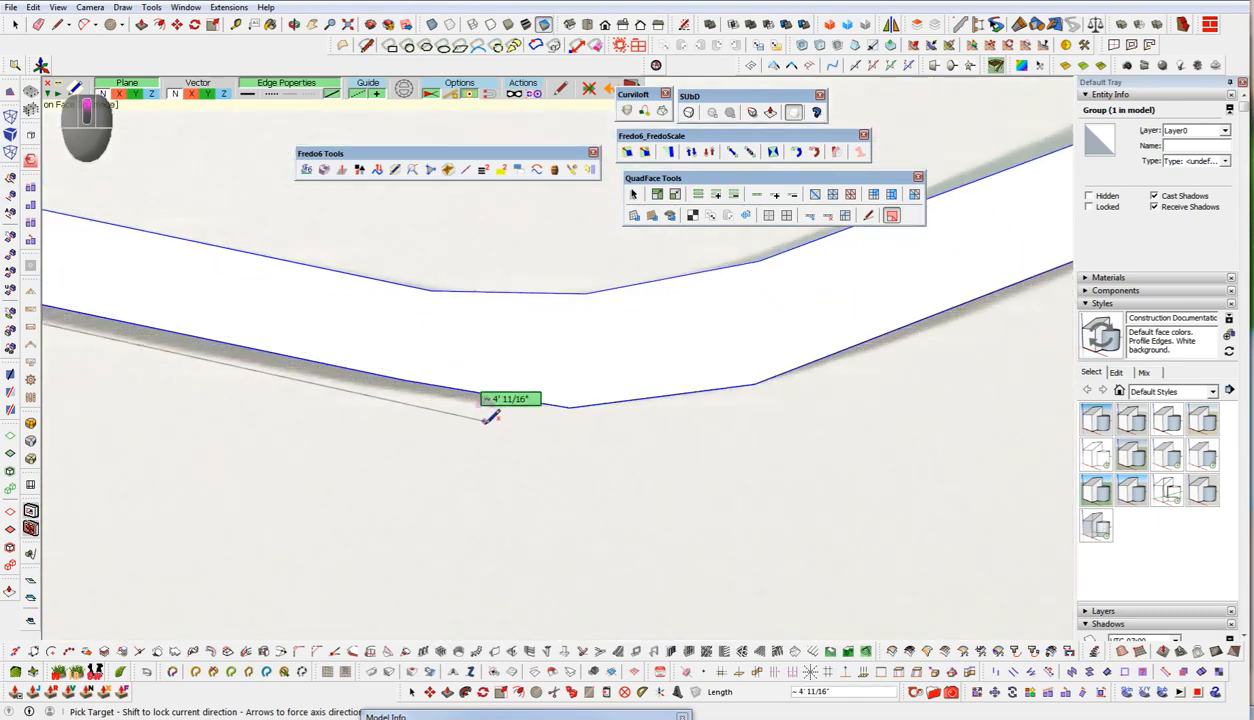
{"action": "scroll", "coordinate": [488, 418], "scroll_direction": "up", "scroll_amount": 4}
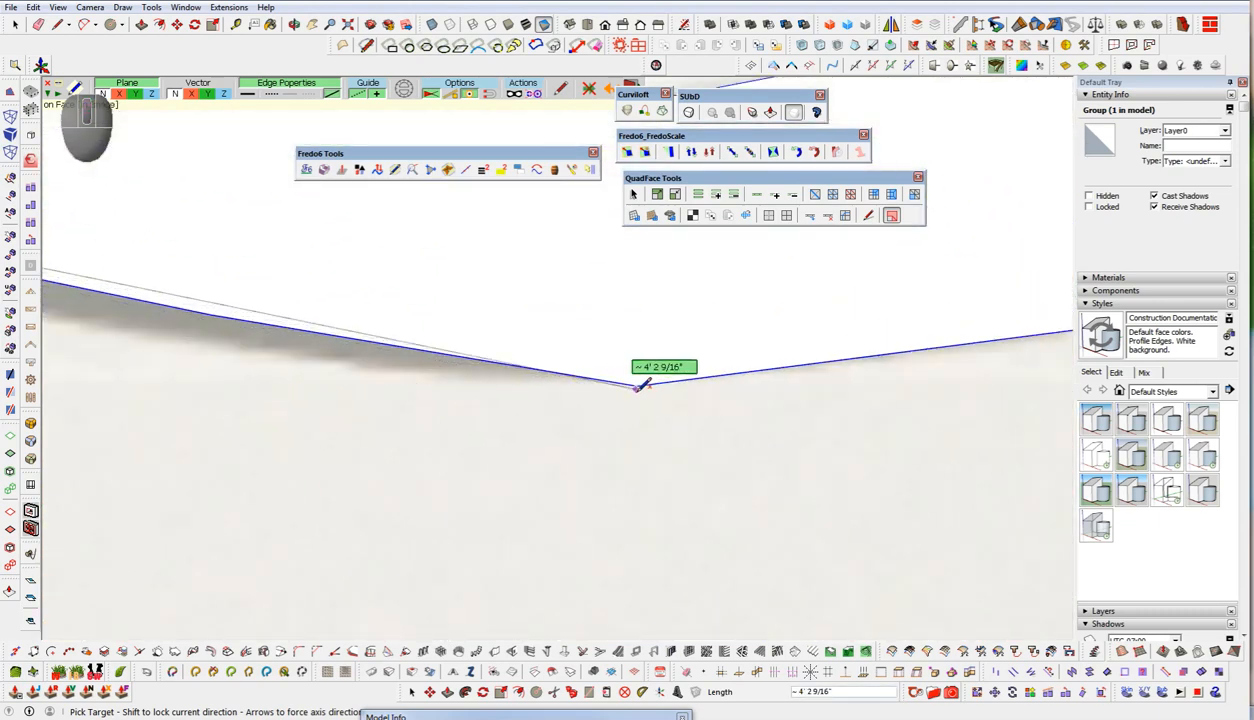
{"action": "scroll", "coordinate": [590, 407], "scroll_direction": "down", "scroll_amount": 2}
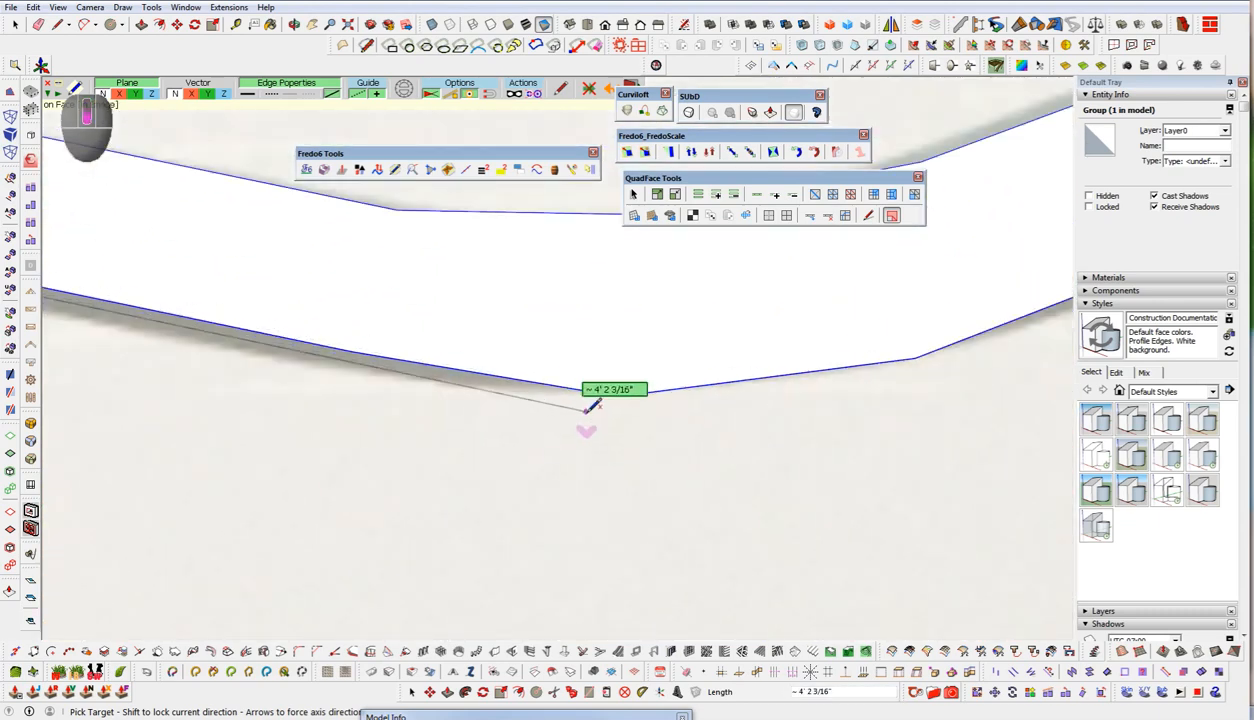
{"action": "scroll", "coordinate": [590, 407], "scroll_direction": "down", "scroll_amount": 3}
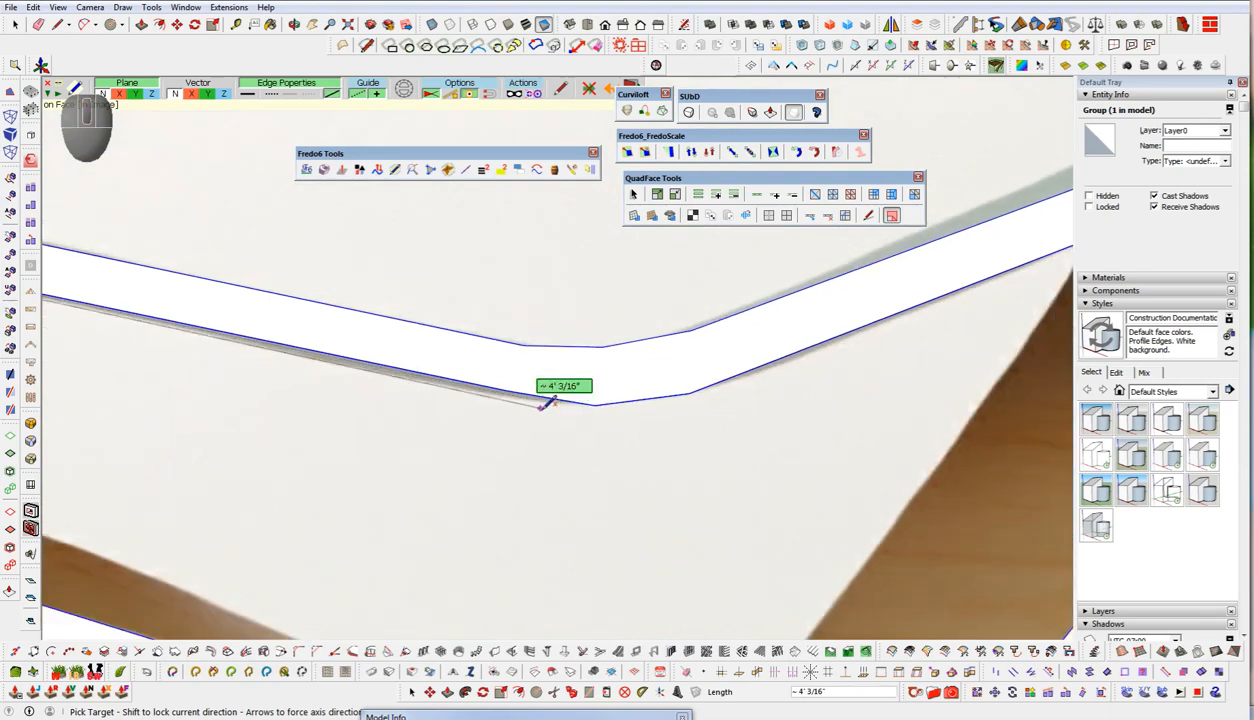
{"action": "key", "text": "space"}
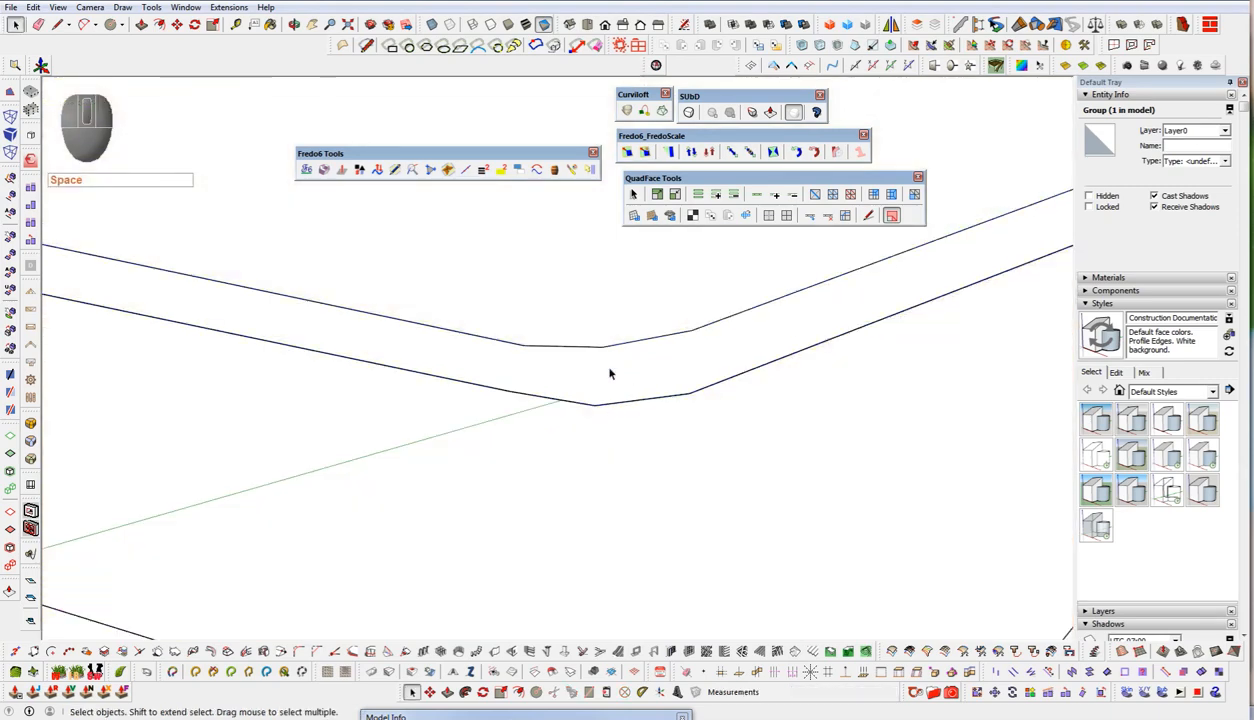
- Select the profile's face with its edges inside the base group, mark all their vertices, and show the reference image again
{"action": "double_click", "coordinate": [591, 367]}
{"action": "left_click", "coordinate": [435, 176]}
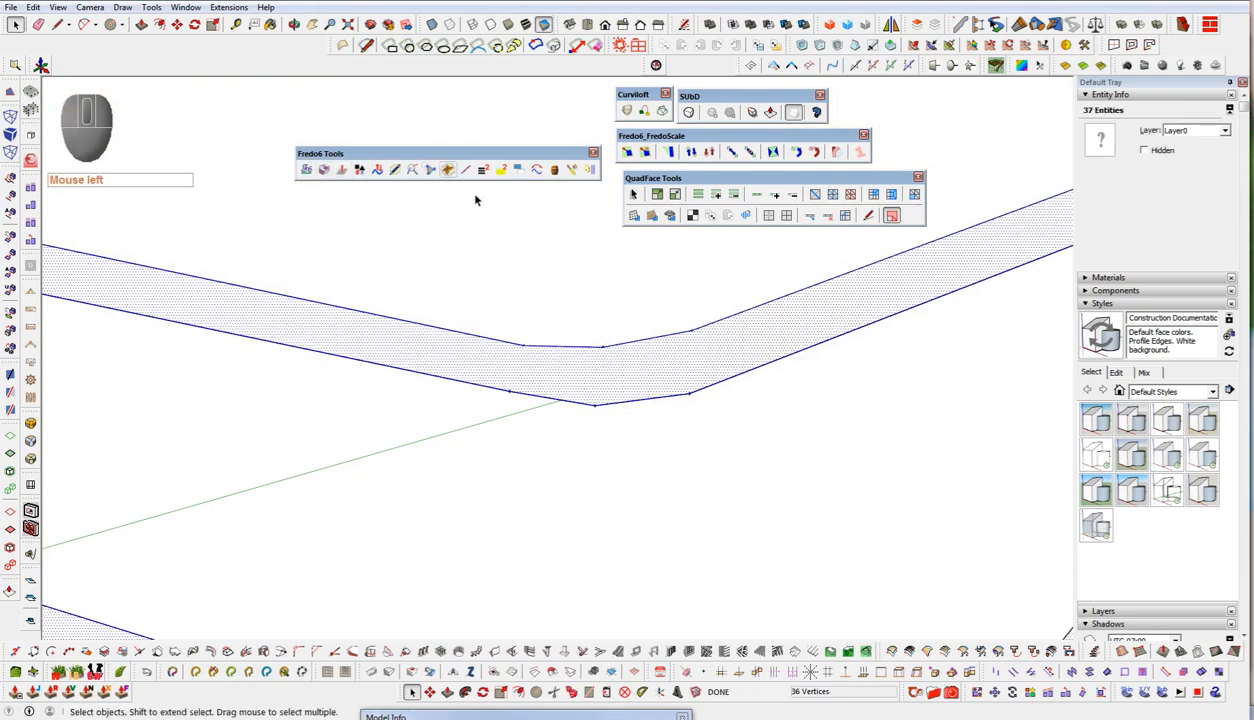
{"action": "left_click", "coordinate": [786, 440]}
{"action": "key", "text": "shift+c"}
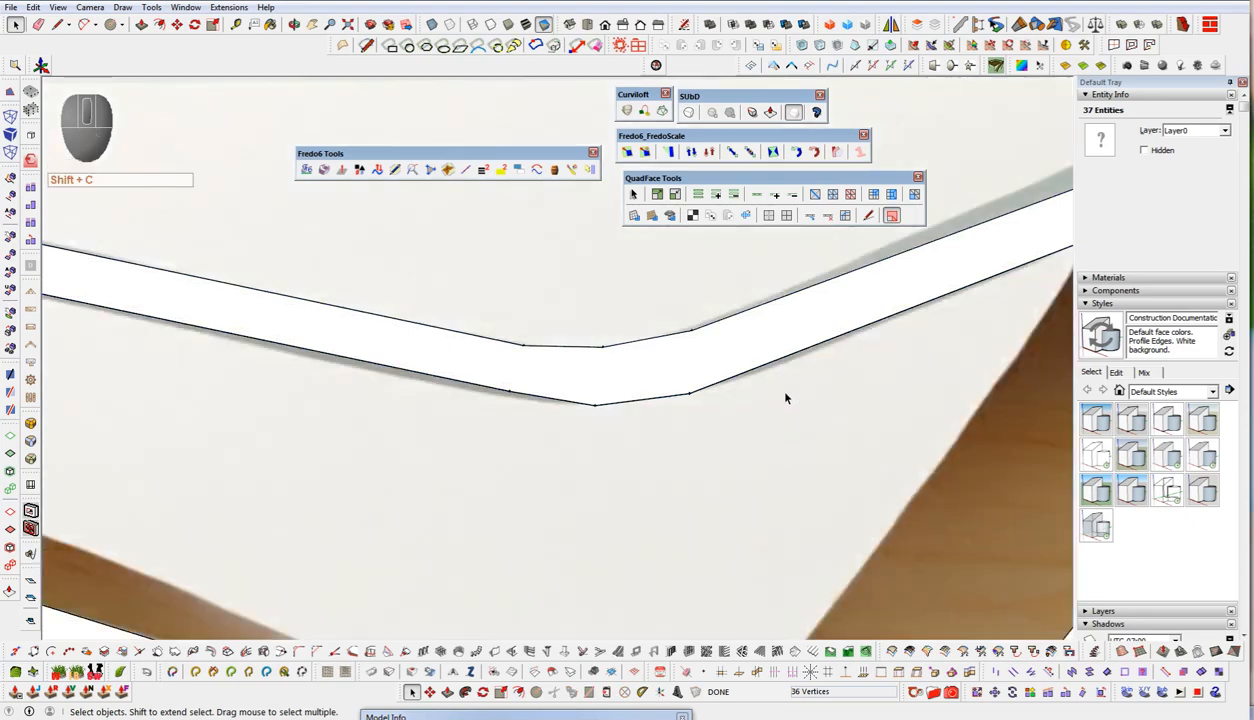
- Trace just below the upper bar from the short line's end with a line about 3' 10 5/8" long, continuing around the central bend
{"action": "scroll", "coordinate": [779, 392], "scroll_direction": "down", "scroll_amount": 5}
{"action": "left_click", "coordinate": [395, 169]}
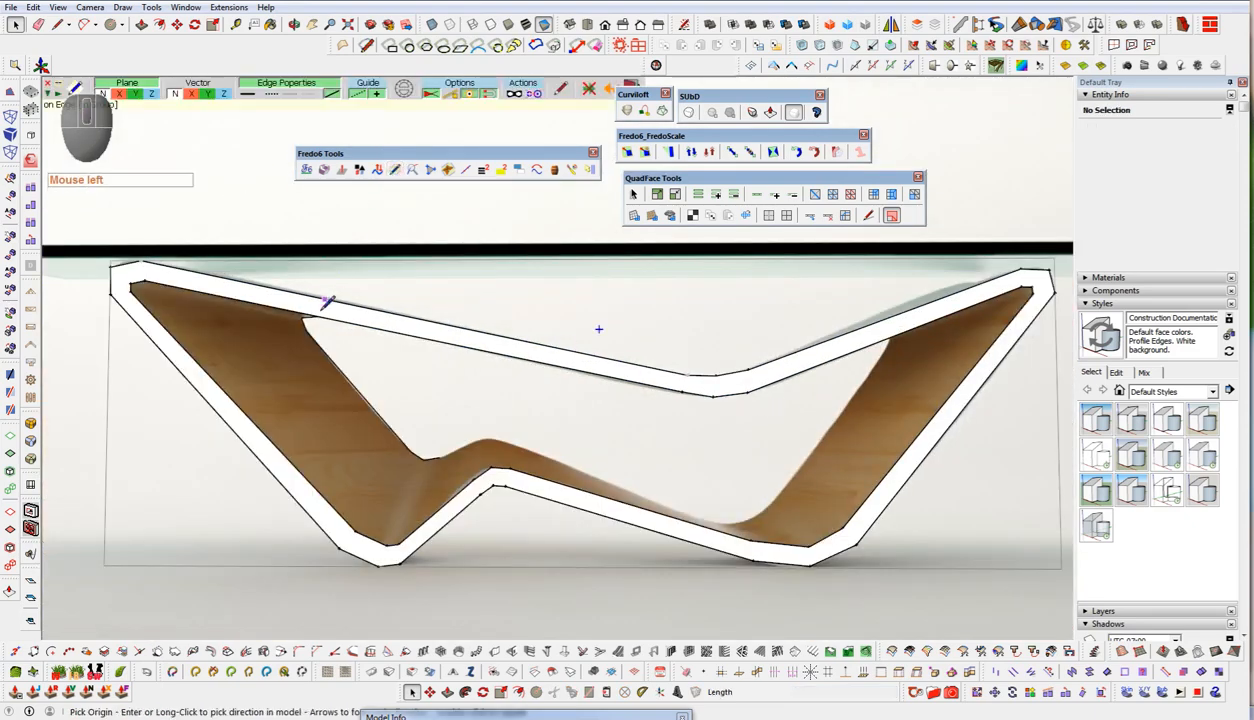
{"action": "scroll", "coordinate": [312, 316], "scroll_direction": "up", "scroll_amount": 5}
{"action": "left_click", "coordinate": [336, 303]}
{"action": "scroll", "coordinate": [185, 343], "scroll_direction": "down", "scroll_amount": 2}
{"action": "scroll", "coordinate": [186, 340], "scroll_direction": "down", "scroll_amount": 3}
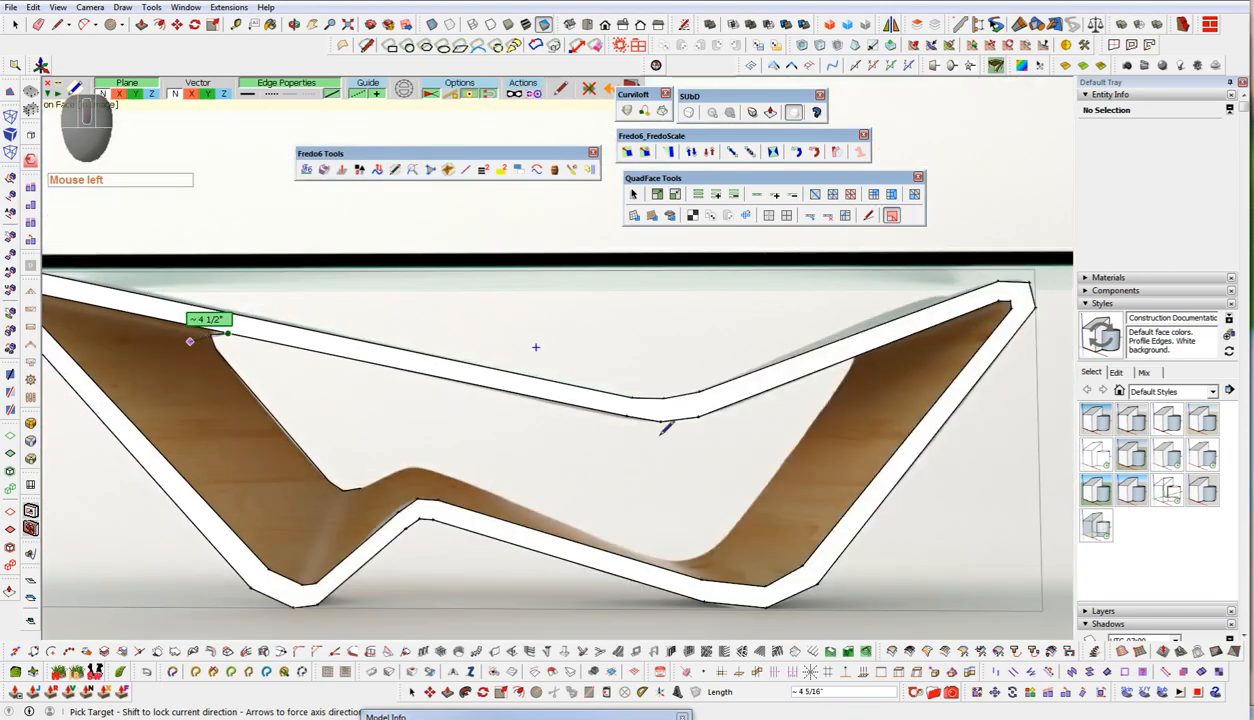
{"action": "scroll", "coordinate": [640, 412], "scroll_direction": "up", "scroll_amount": 5}
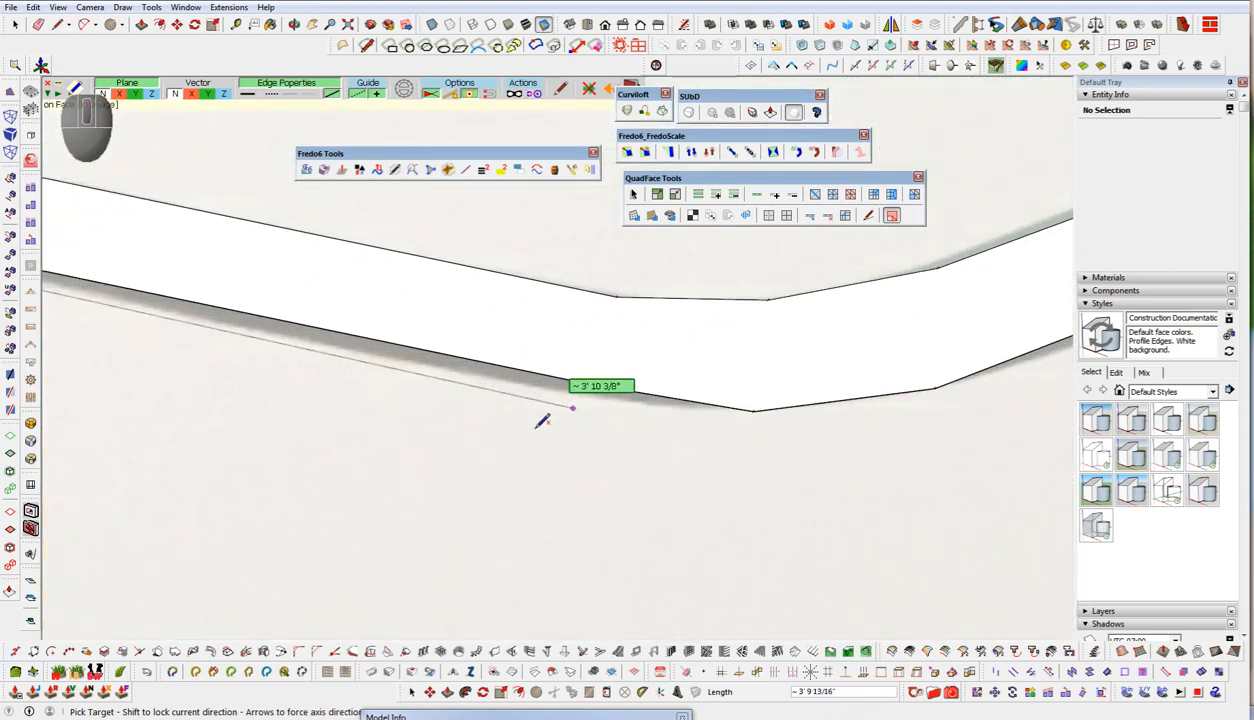
{"action": "scroll", "coordinate": [586, 391], "scroll_direction": "up", "scroll_amount": 3}
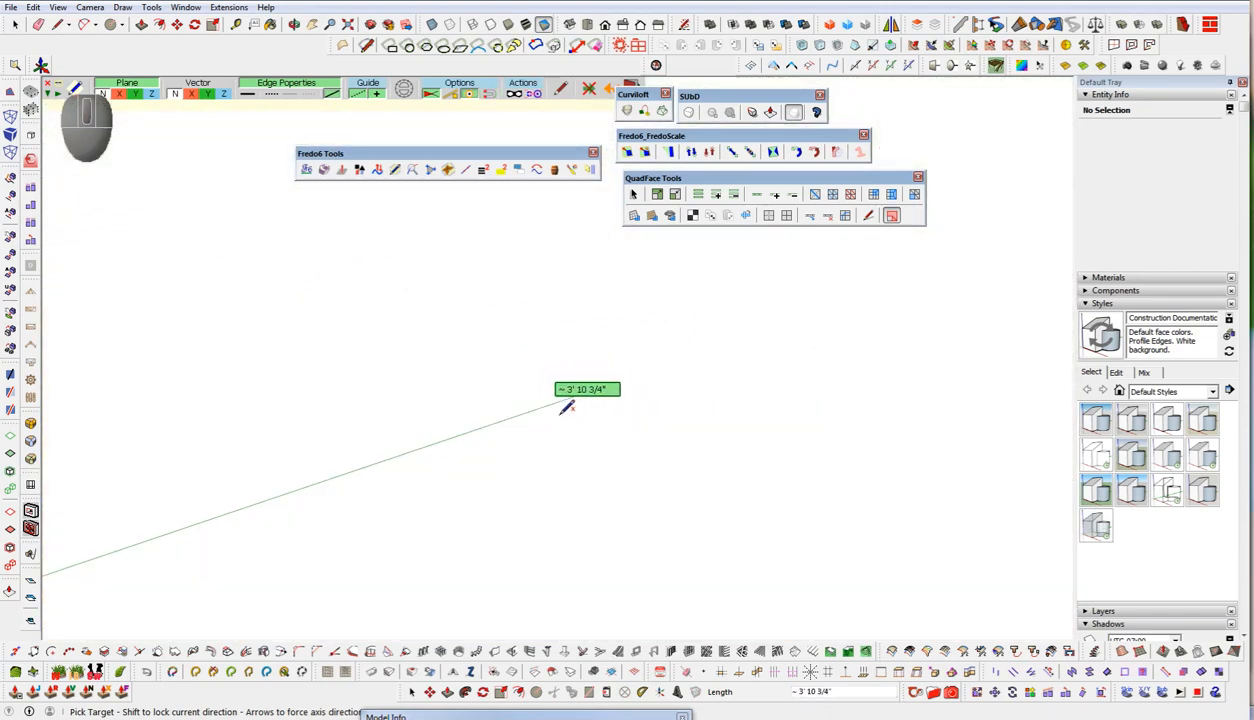
{"action": "scroll", "coordinate": [566, 407], "scroll_direction": "down", "scroll_amount": 3}
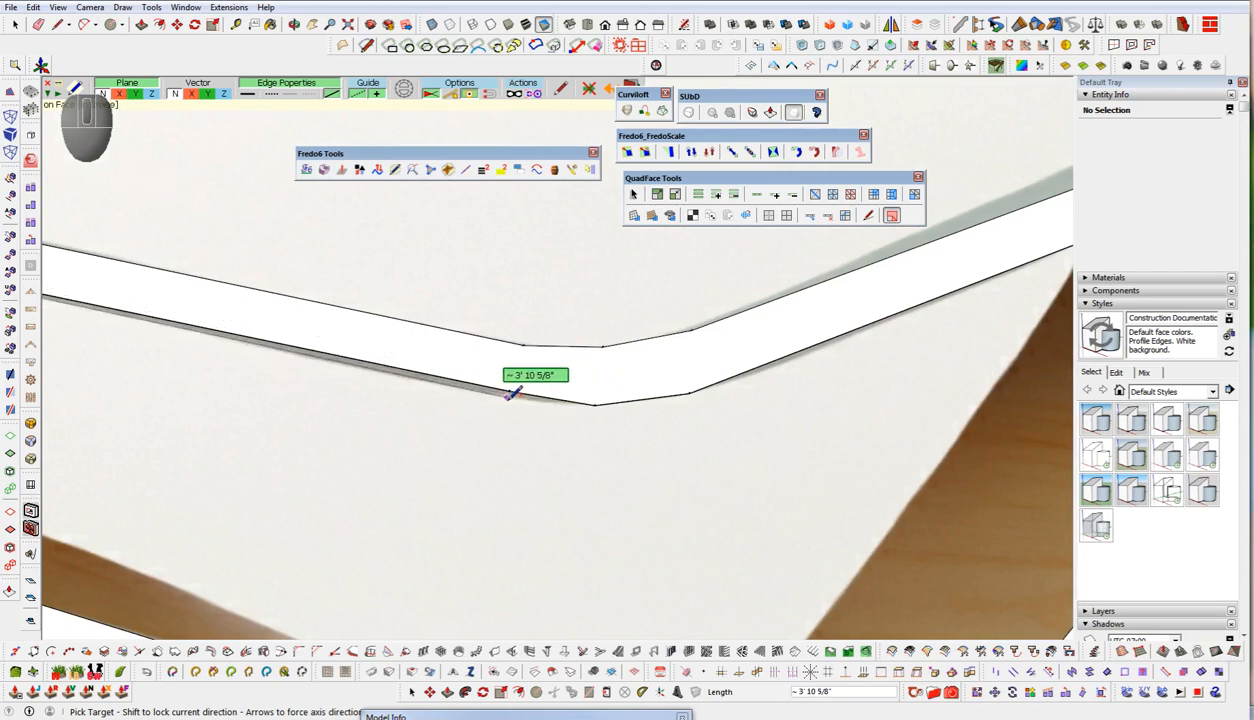
{"action": "left_click", "coordinate": [510, 395]}
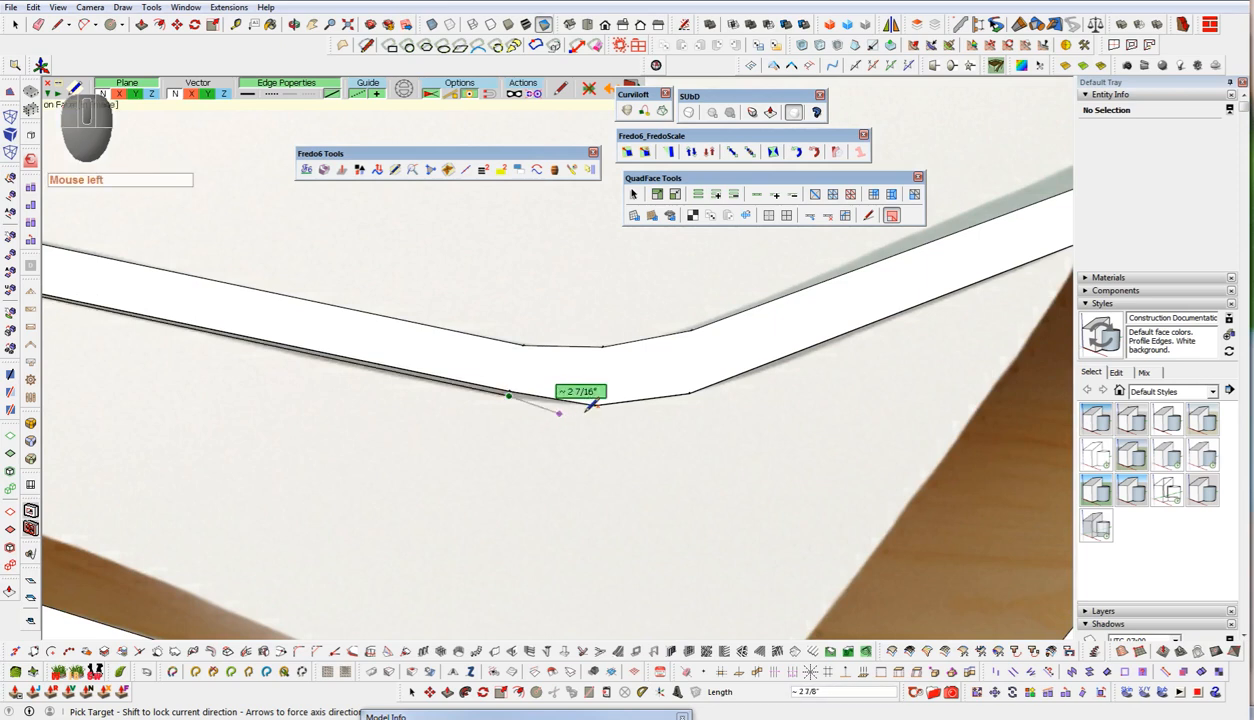
{"action": "left_click", "coordinate": [595, 407]}
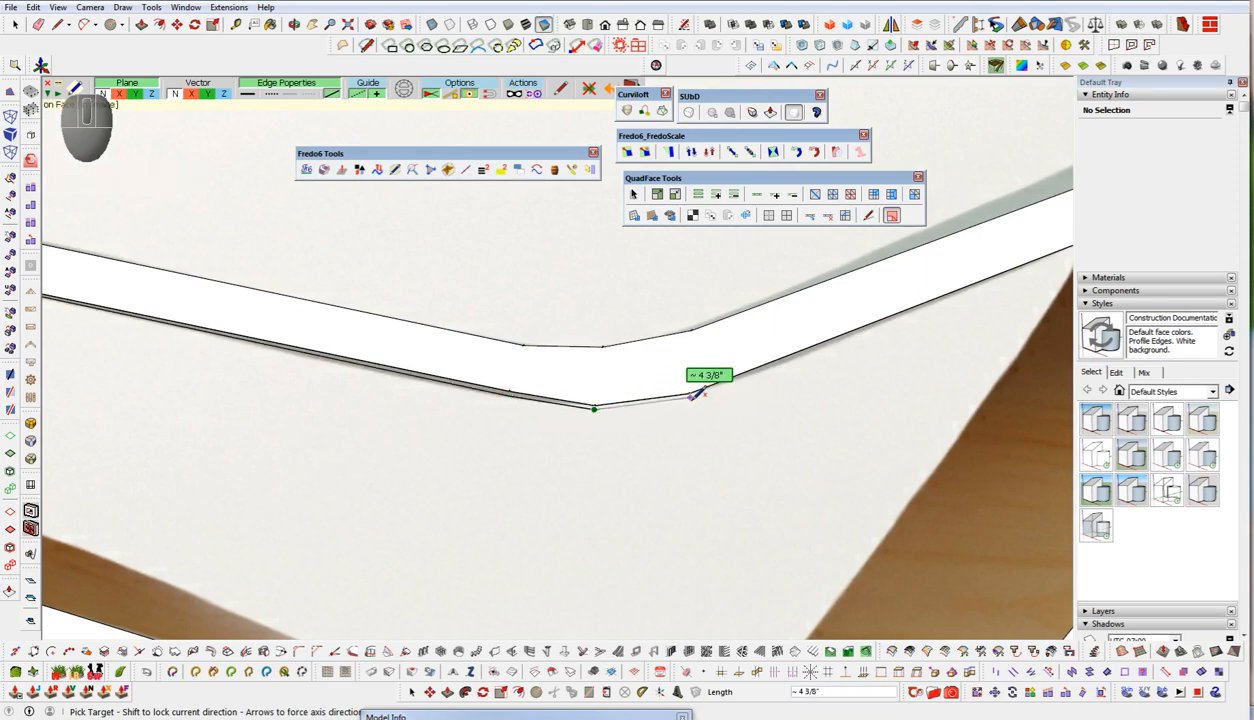
- Continue the traced line about 1' 6 3/4" along the bar's rising underside to the upper corner of the right wood edge
{"action": "scroll", "coordinate": [327, 463], "scroll_direction": "down", "scroll_amount": 3}
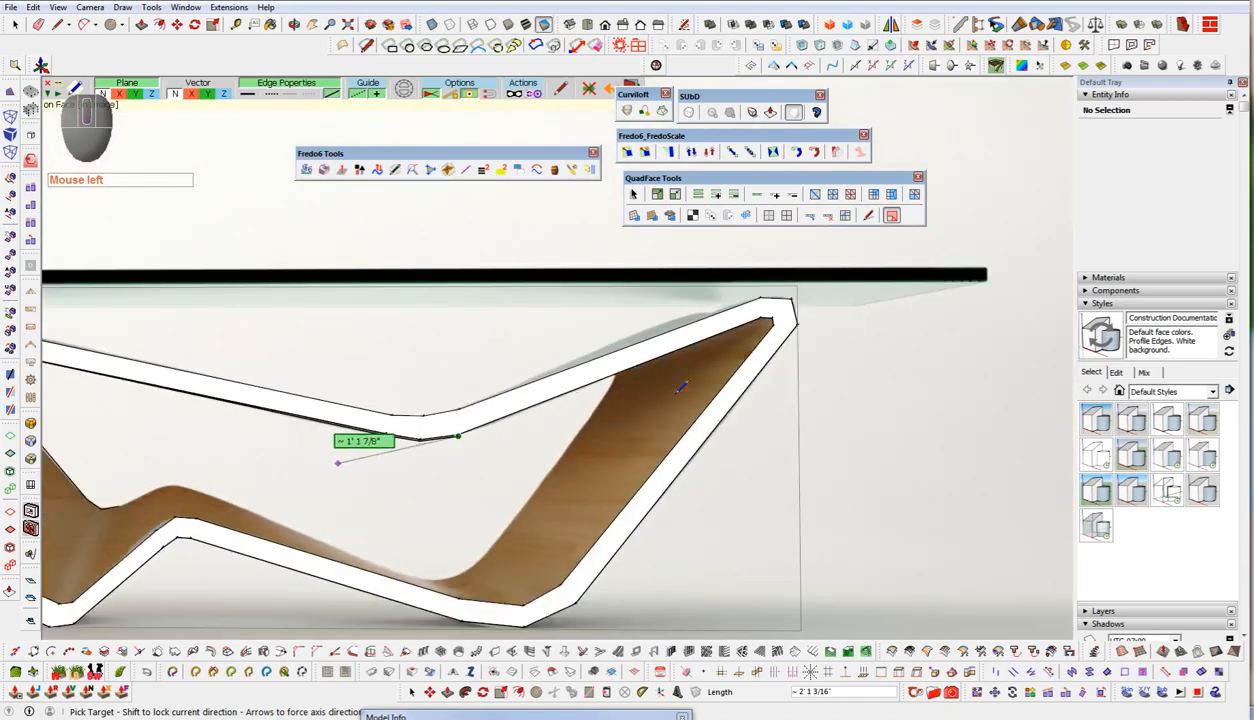
{"action": "scroll", "coordinate": [686, 390], "scroll_direction": "up", "scroll_amount": 6}
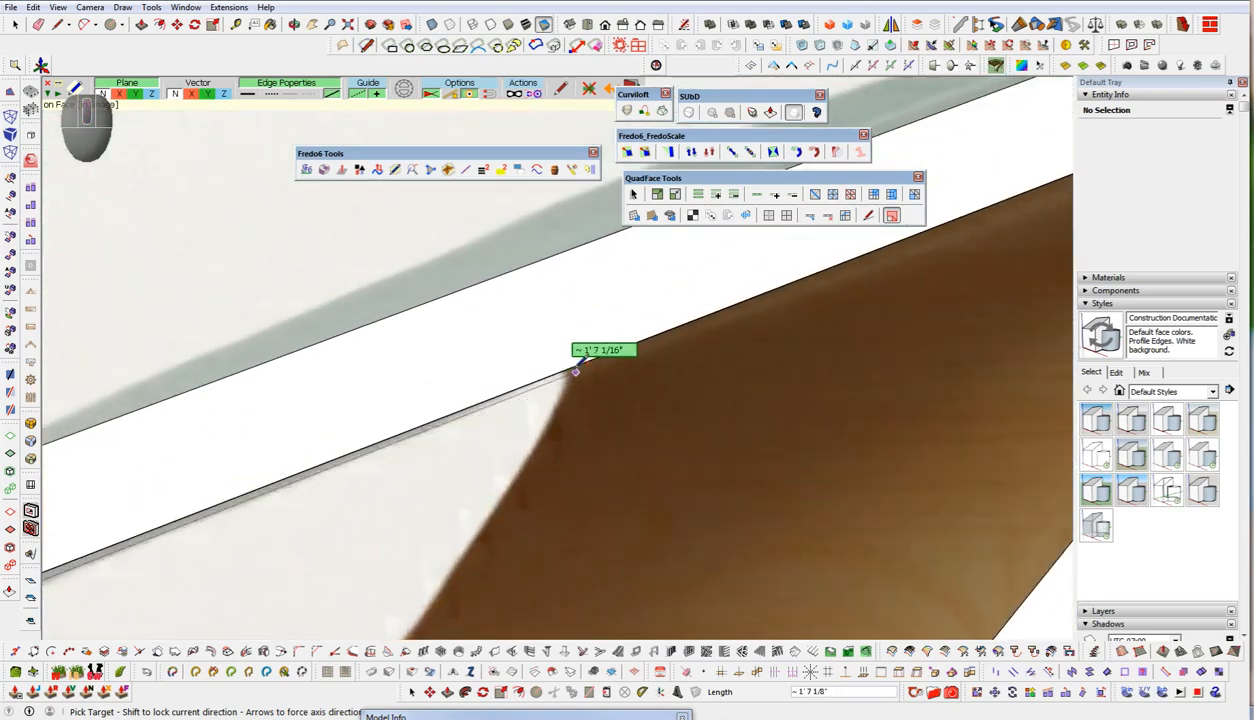
{"action": "scroll", "coordinate": [570, 378], "scroll_direction": "up", "scroll_amount": 1}
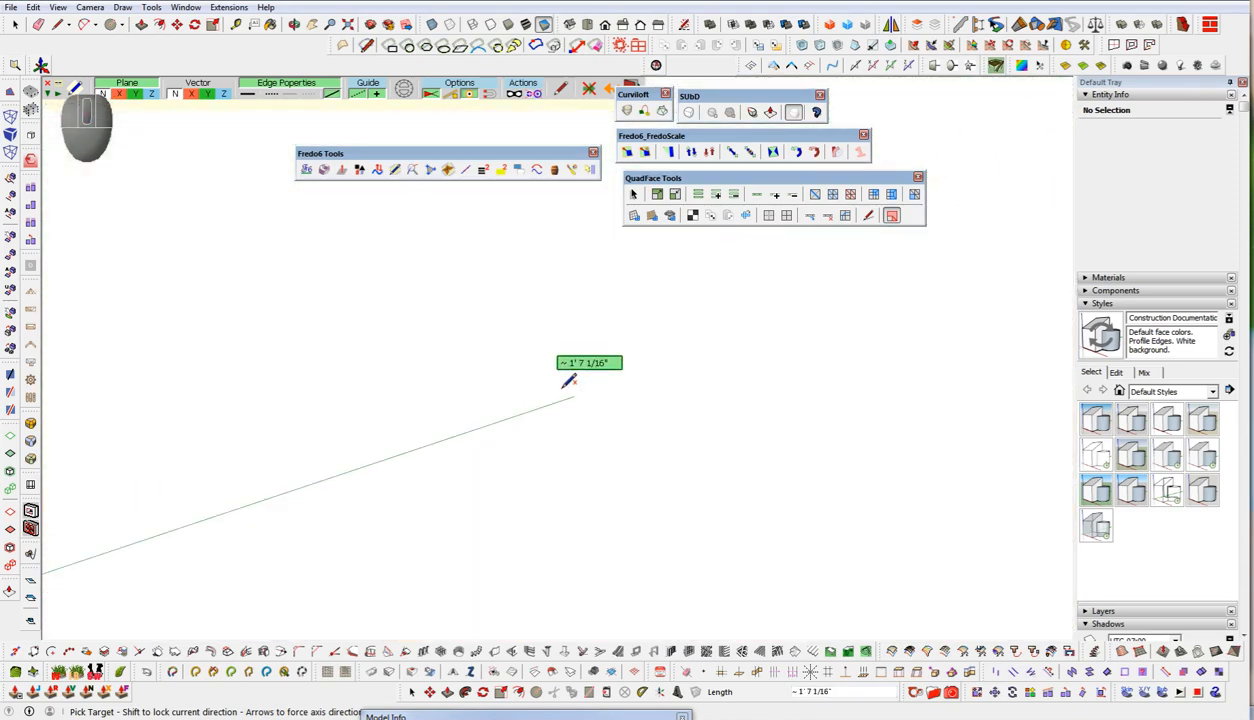
{"action": "scroll", "coordinate": [570, 381], "scroll_direction": "down", "scroll_amount": 1}
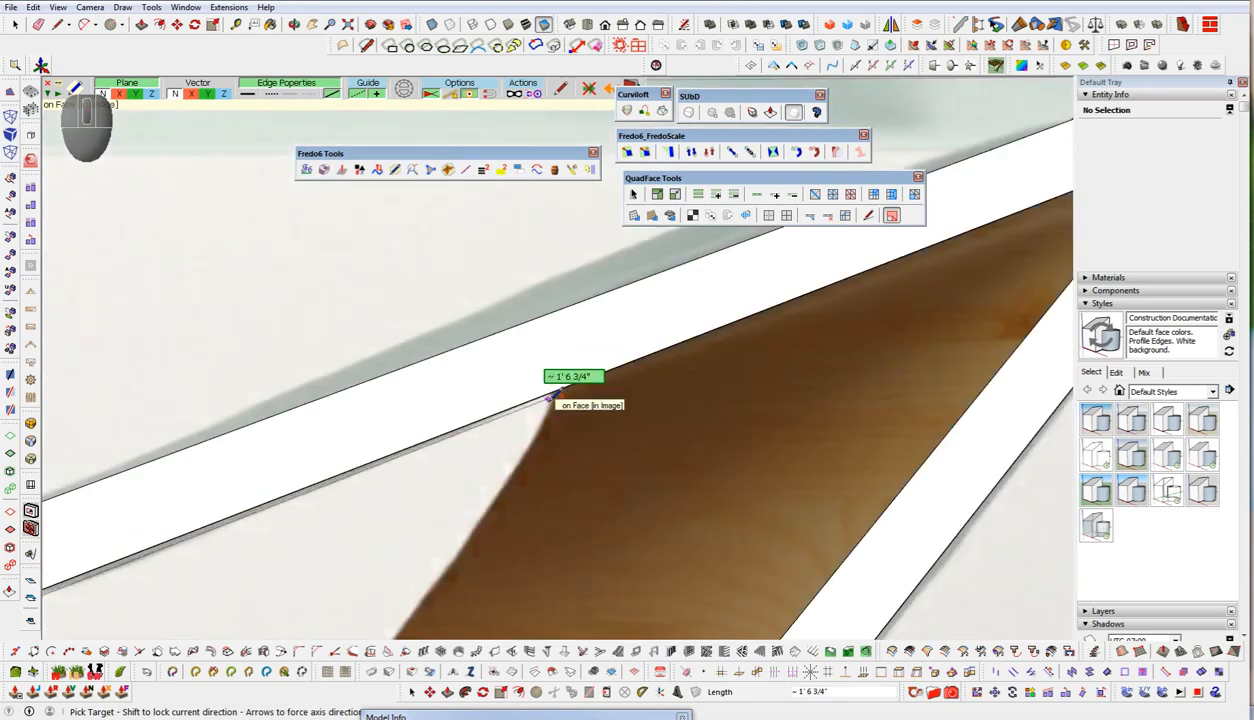
{"action": "left_click", "coordinate": [549, 398]}
{"action": "scroll", "coordinate": [549, 398], "scroll_direction": "down", "scroll_amount": 1}
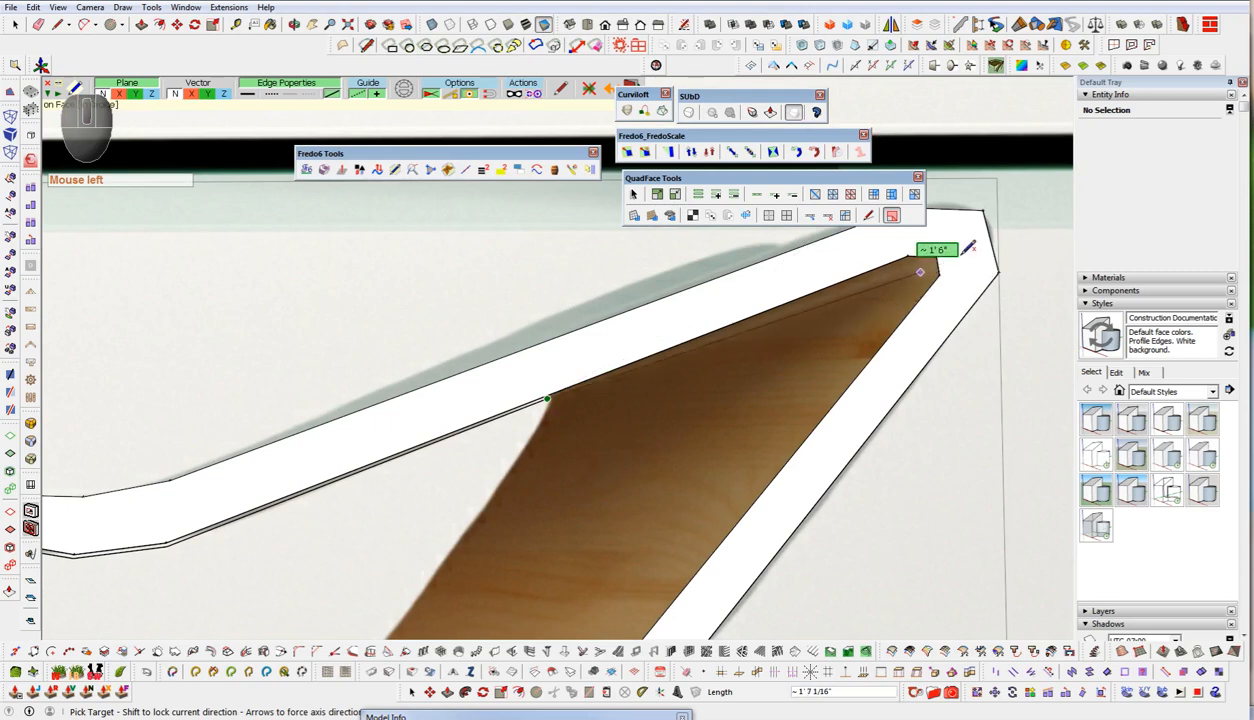
- Trace around the right wood corner, down the slanted edge with a line about 2' 7/16" long, and into the right valley
{"action": "scroll", "coordinate": [545, 405], "scroll_direction": "up", "scroll_amount": 2}
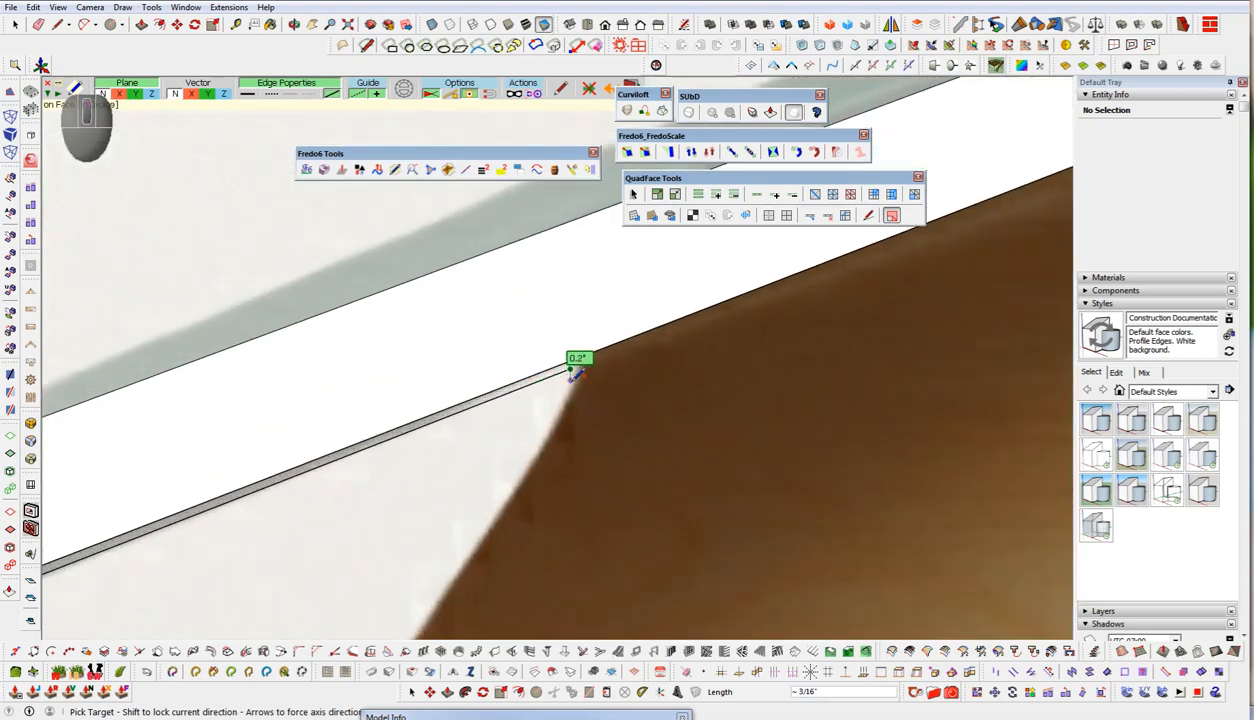
{"action": "left_click", "coordinate": [589, 380]}
{"action": "left_click", "coordinate": [570, 402]}
{"action": "scroll", "coordinate": [941, 308], "scroll_direction": "down", "scroll_amount": 5}
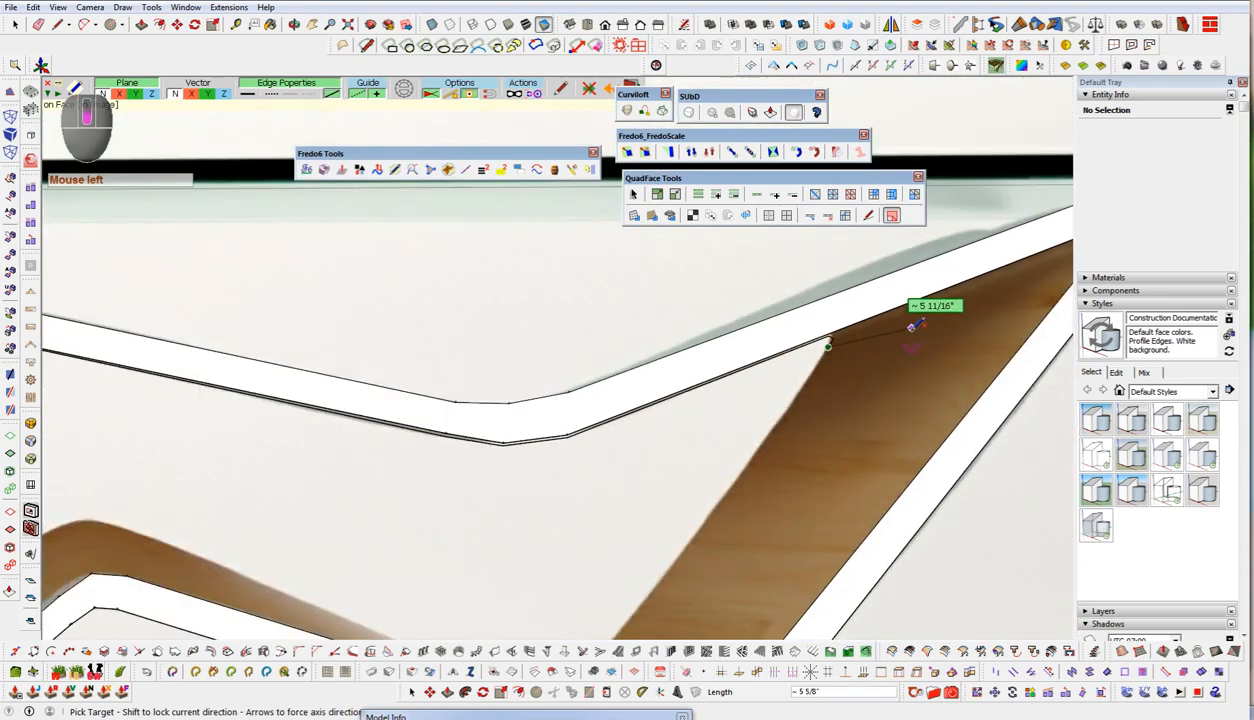
{"action": "scroll", "coordinate": [912, 326], "scroll_direction": "down", "scroll_amount": 5}
{"action": "scroll", "coordinate": [722, 530], "scroll_direction": "up", "scroll_amount": 5}
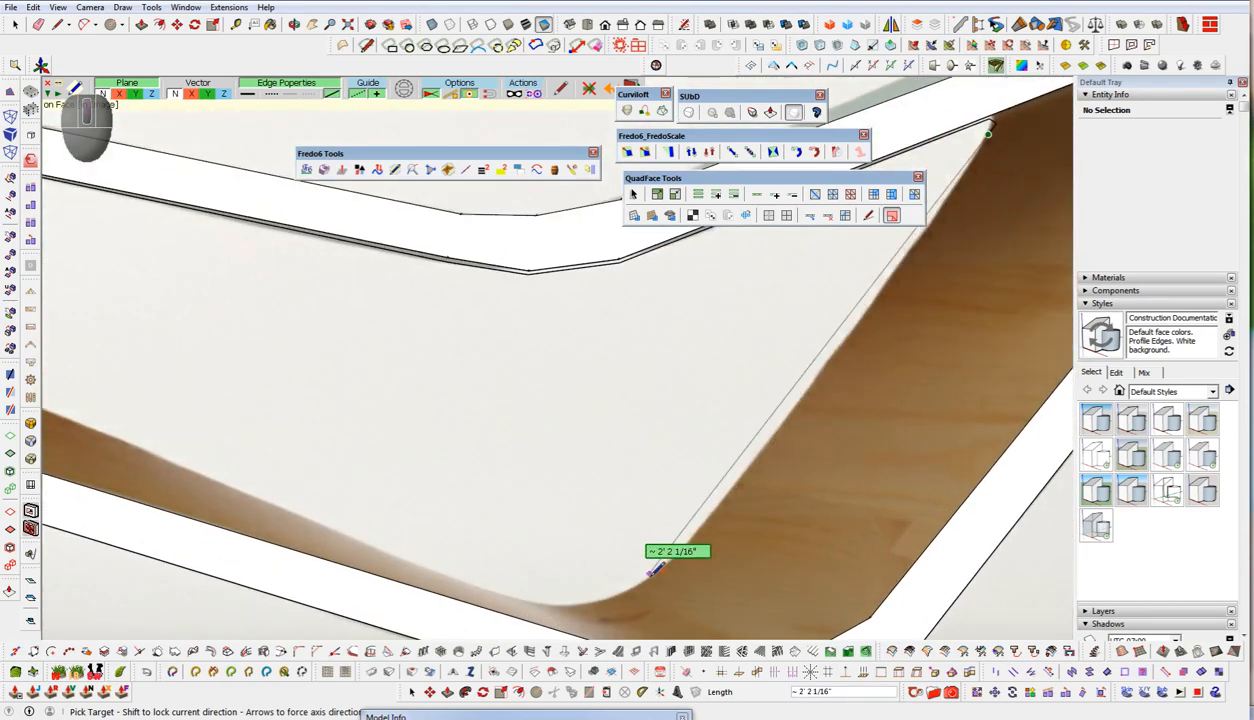
{"action": "mouse_move", "coordinate": [658, 551]}
{"action": "middle_mouse_down", "text": "shift"}
{"action": "mouse_move", "coordinate": [650, 445]}
{"action": "mouse_move", "coordinate": [674, 430]}
{"action": "middle_mouse_up", "text": "shift"}
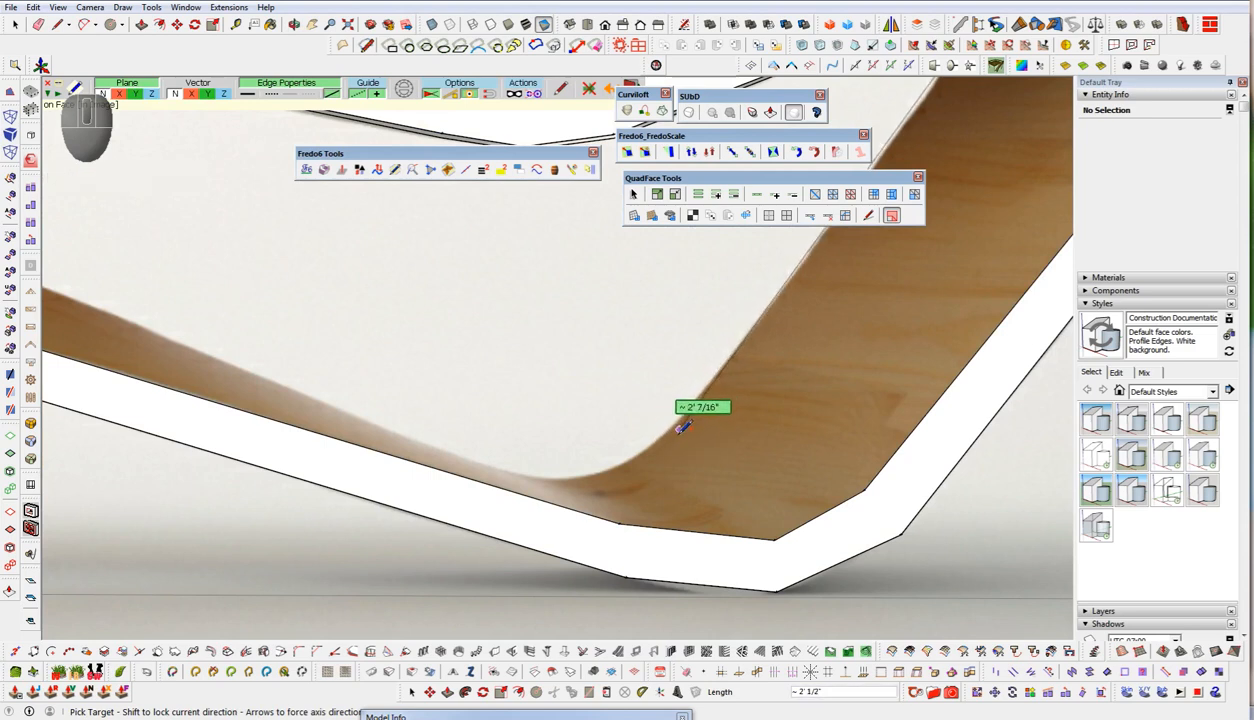
{"action": "left_click", "coordinate": [675, 429]}
{"action": "left_click", "coordinate": [592, 473]}
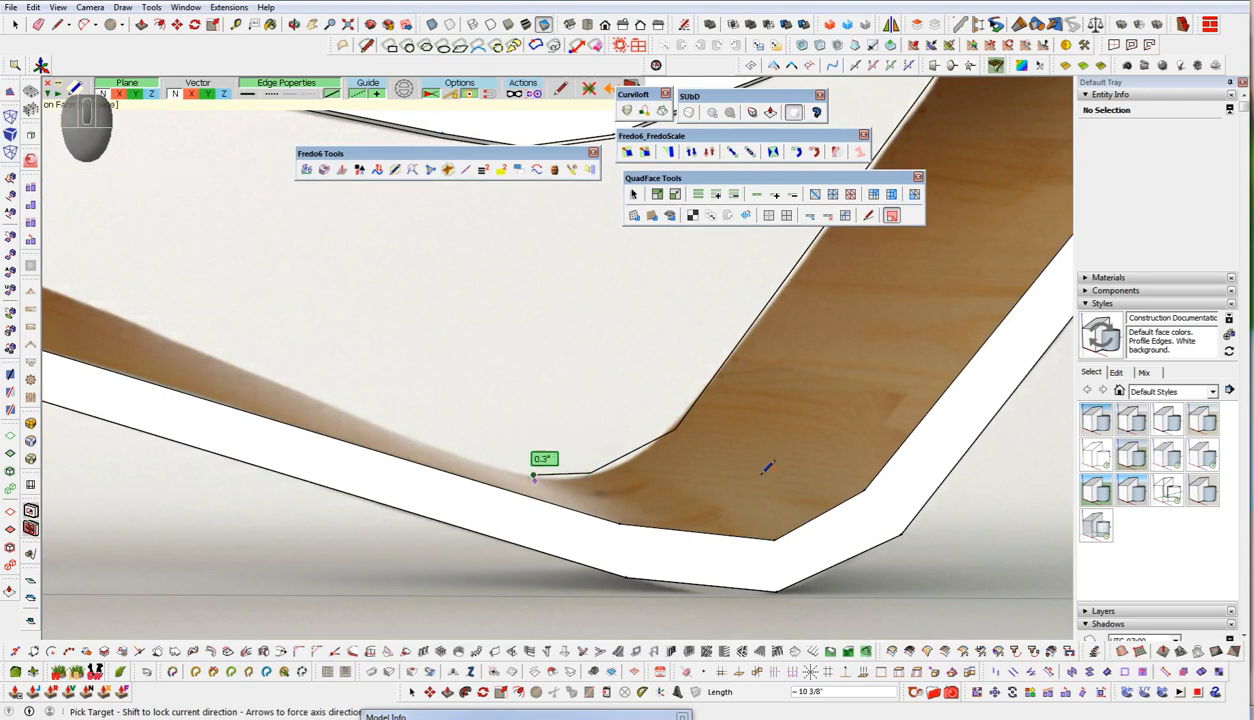
- Continue the trace up the wood's long slope to the central hump, ending at its peak with a segment about 4 3/16" long
{"action": "scroll", "coordinate": [778, 498], "scroll_direction": "down", "scroll_amount": 3}
{"action": "scroll", "coordinate": [367, 376], "scroll_direction": "up", "scroll_amount": 3}
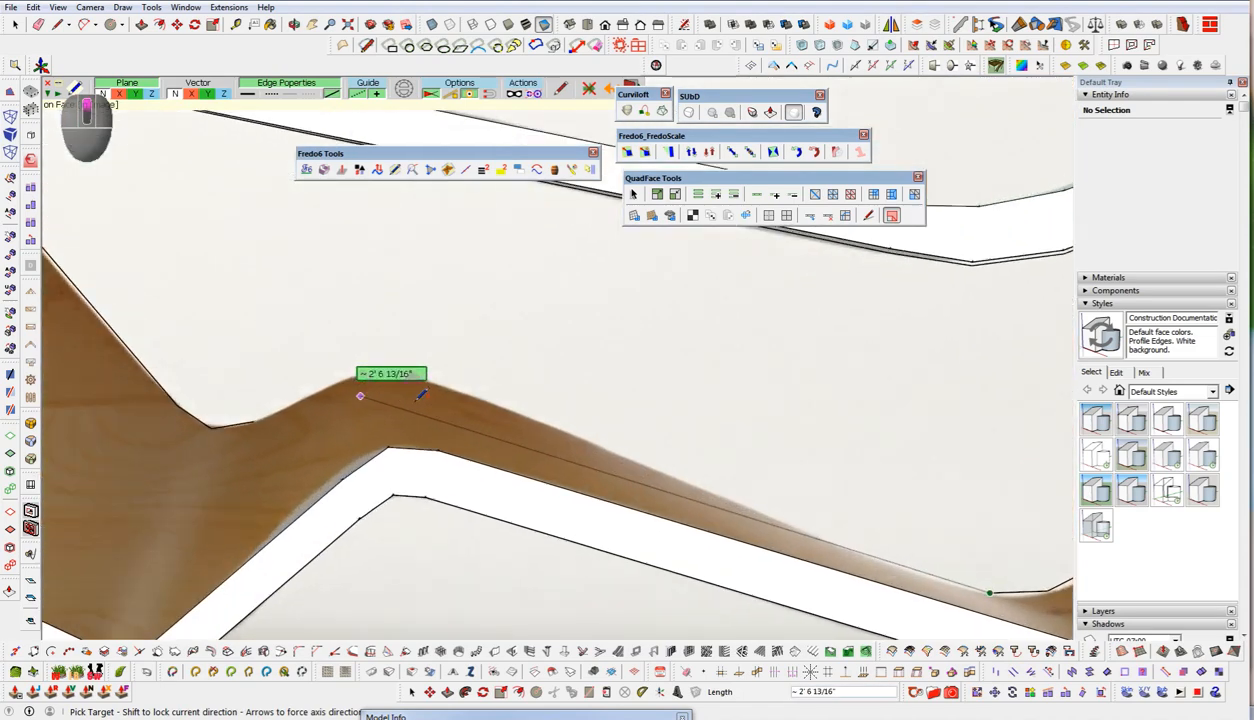
{"action": "left_click", "coordinate": [460, 397]}
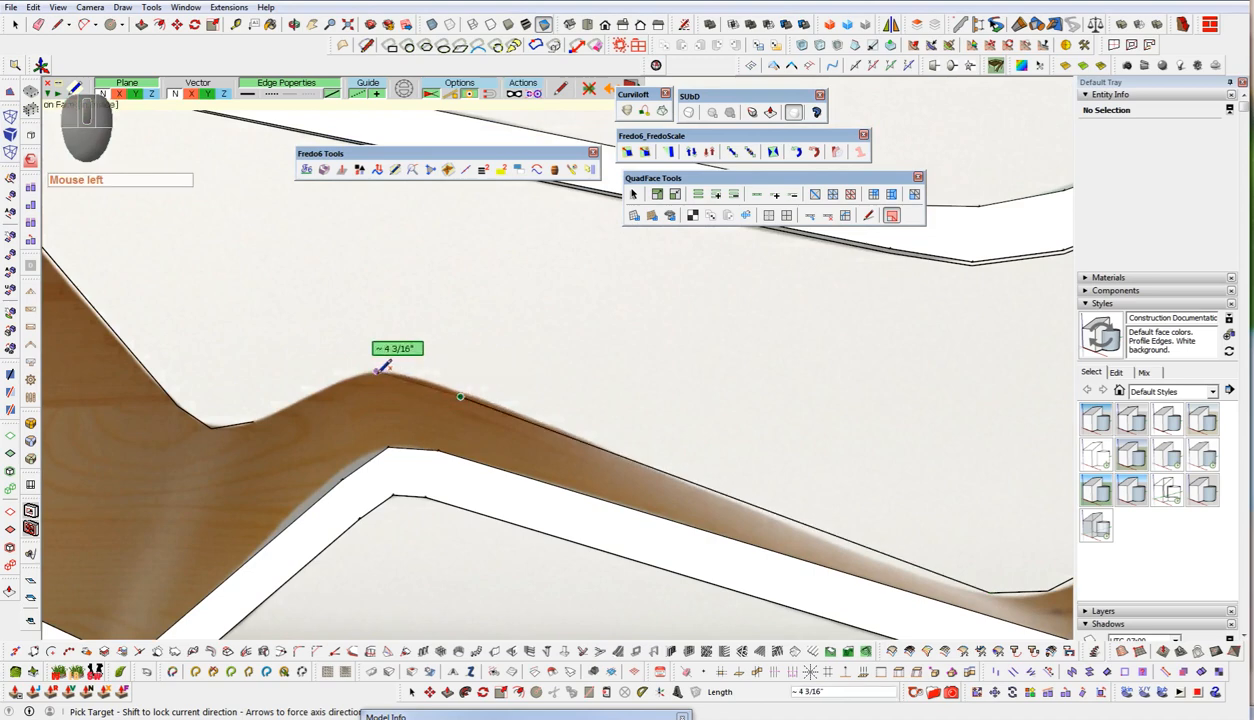
{"action": "left_click", "coordinate": [375, 369]}
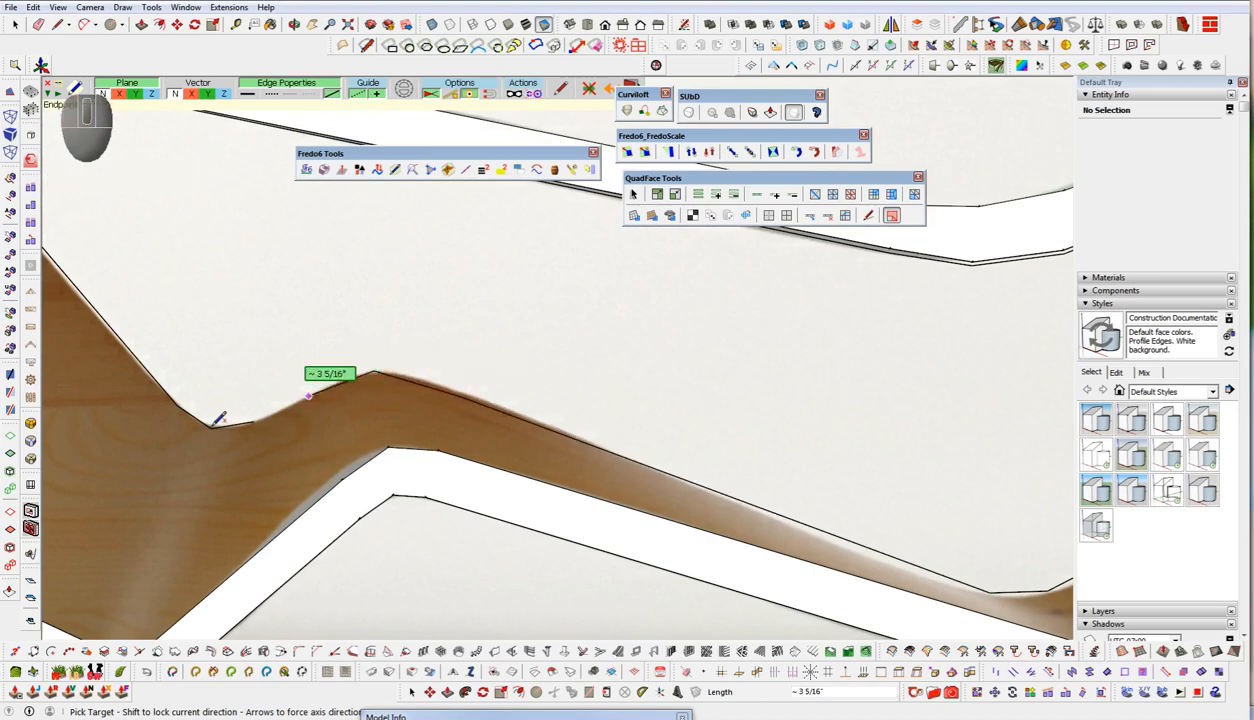
- Close the wood's inner contour in the left valley with a last segment about 2 7/8" long ending on the starting endpoint
{"action": "middle_click_drag", "start_coordinate": [258, 420], "coordinate": [400, 426], "text": "shift"}
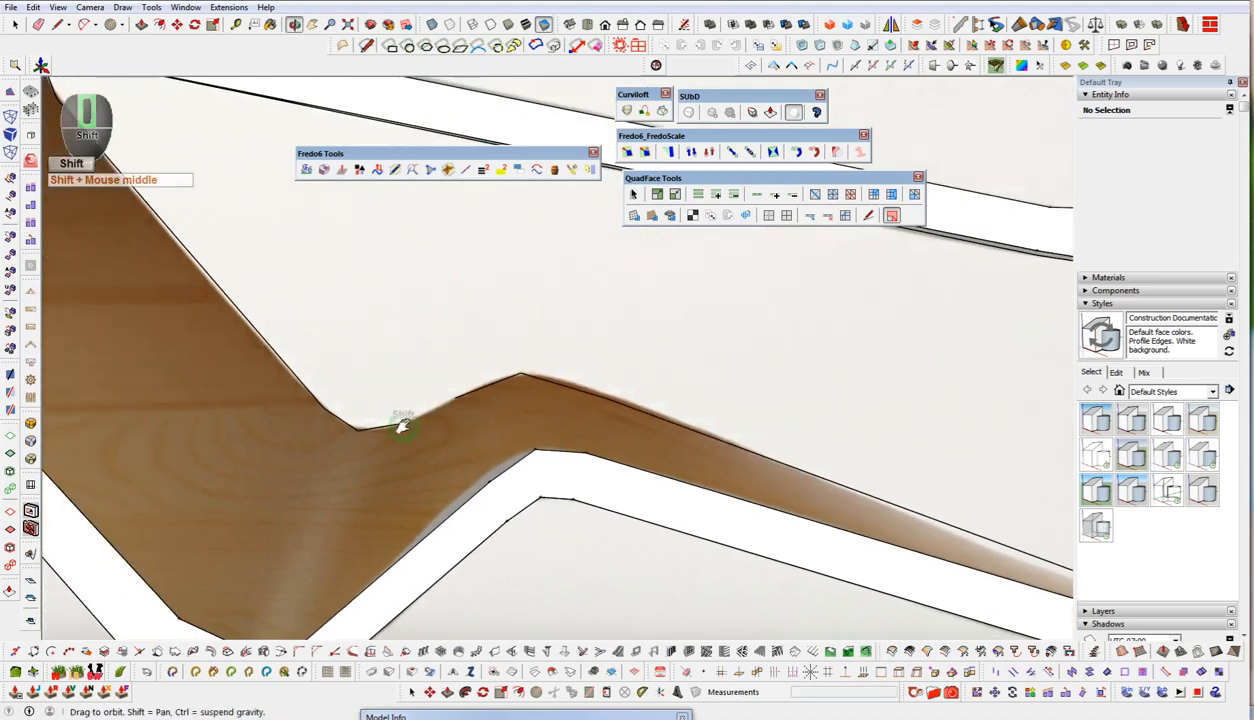
{"action": "scroll", "coordinate": [404, 424], "scroll_direction": "up", "scroll_amount": 4}
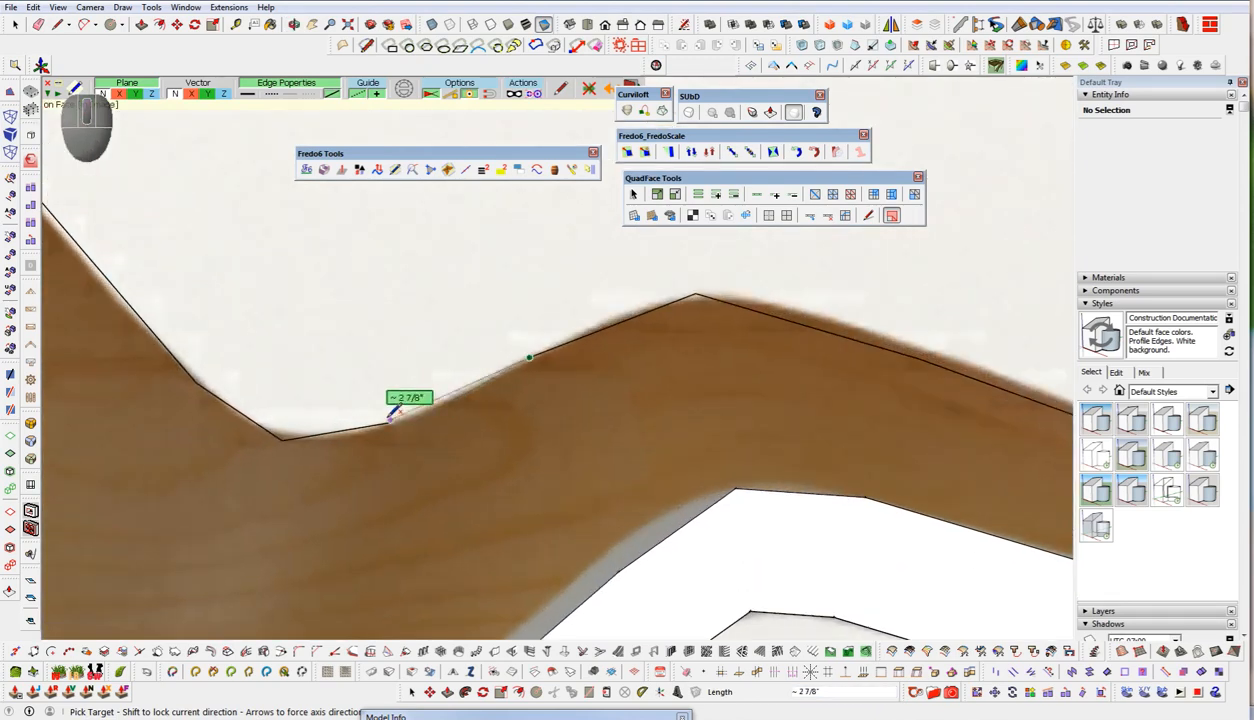
{"action": "key", "text": "alt"}
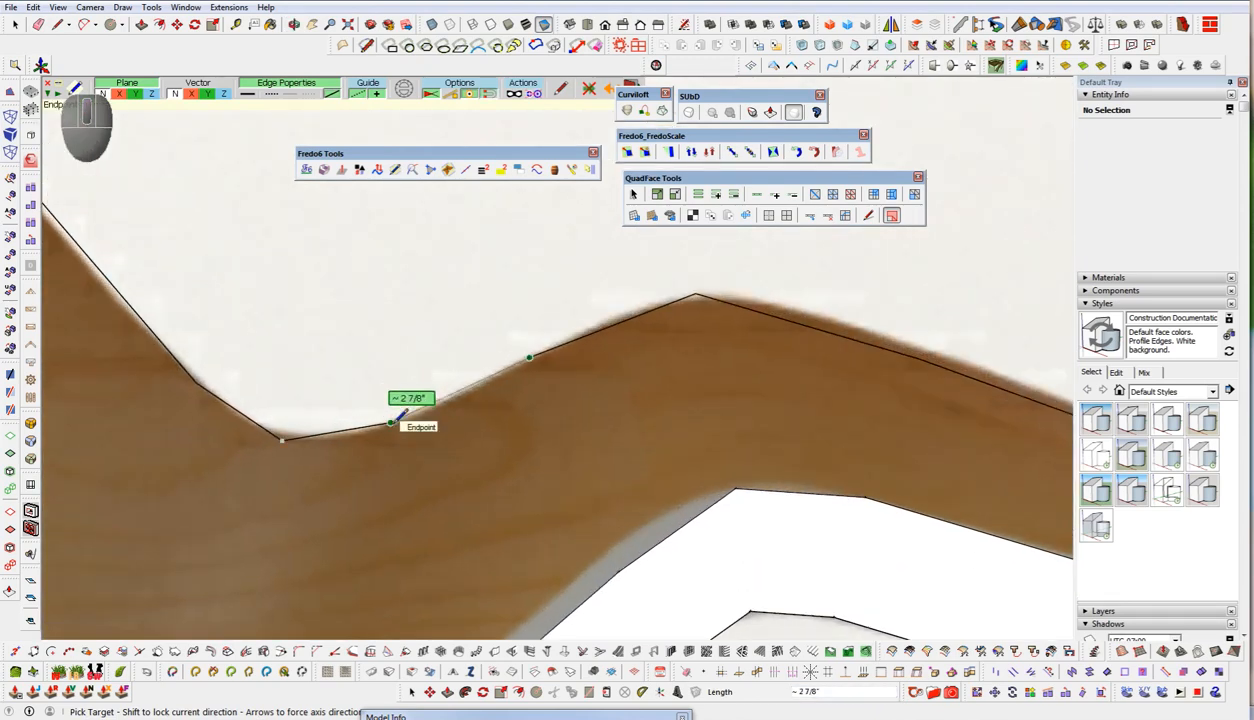
{"action": "left_click", "coordinate": [392, 421]}
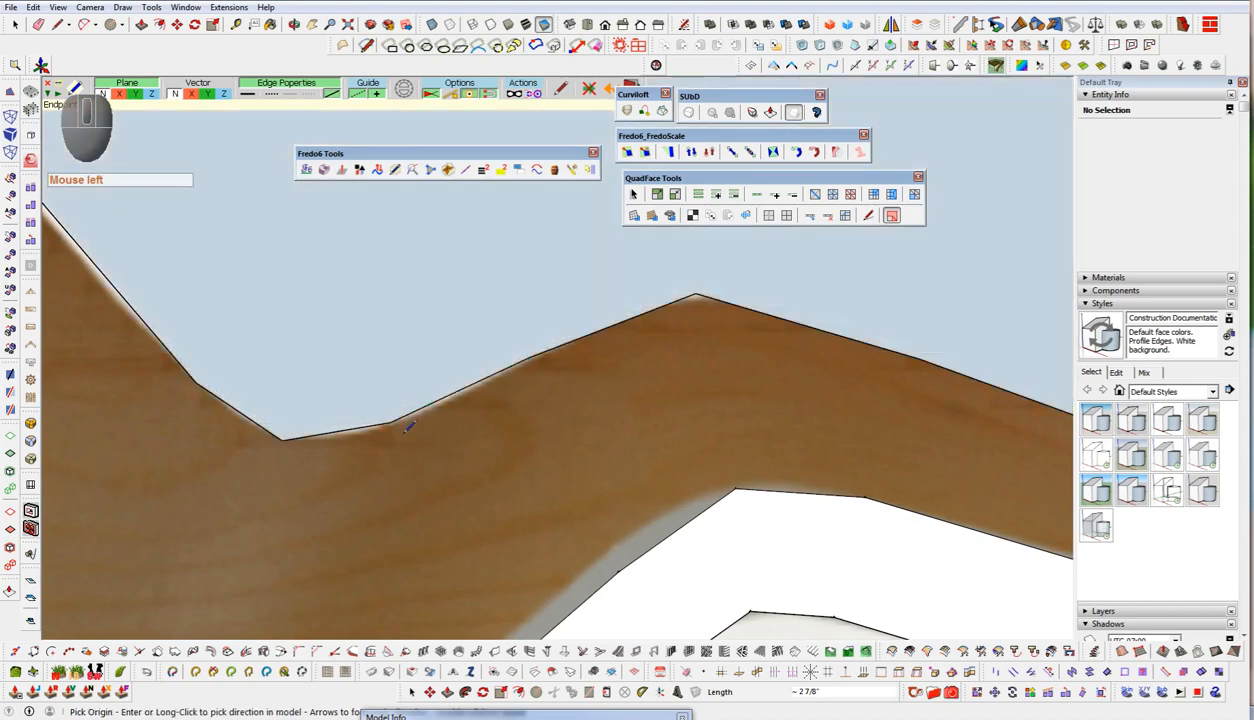
- Select the face enclosed by the traced inner contour and delete it, keeping its boundary edges
{"action": "scroll", "coordinate": [505, 510], "scroll_direction": "down", "scroll_amount": 5}
{"action": "key", "text": "space"}
{"action": "double_click", "coordinate": [498, 412]}
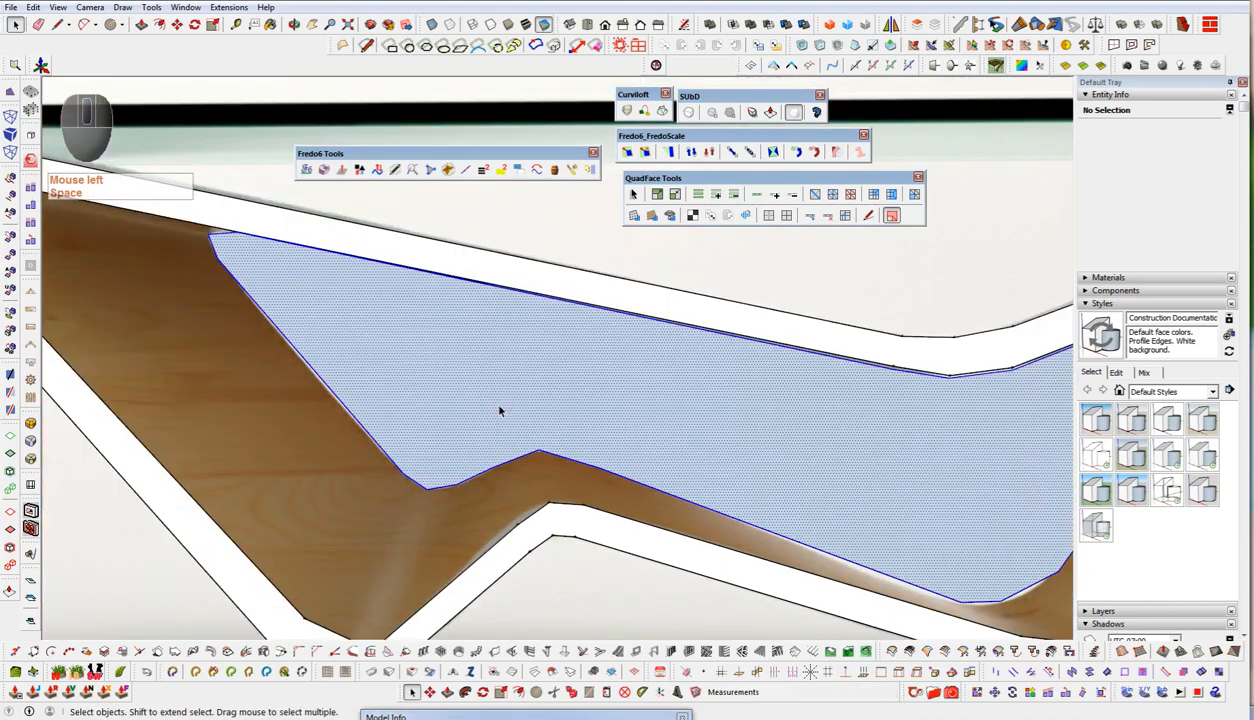
{"action": "left_click", "coordinate": [512, 428], "text": "shift"}
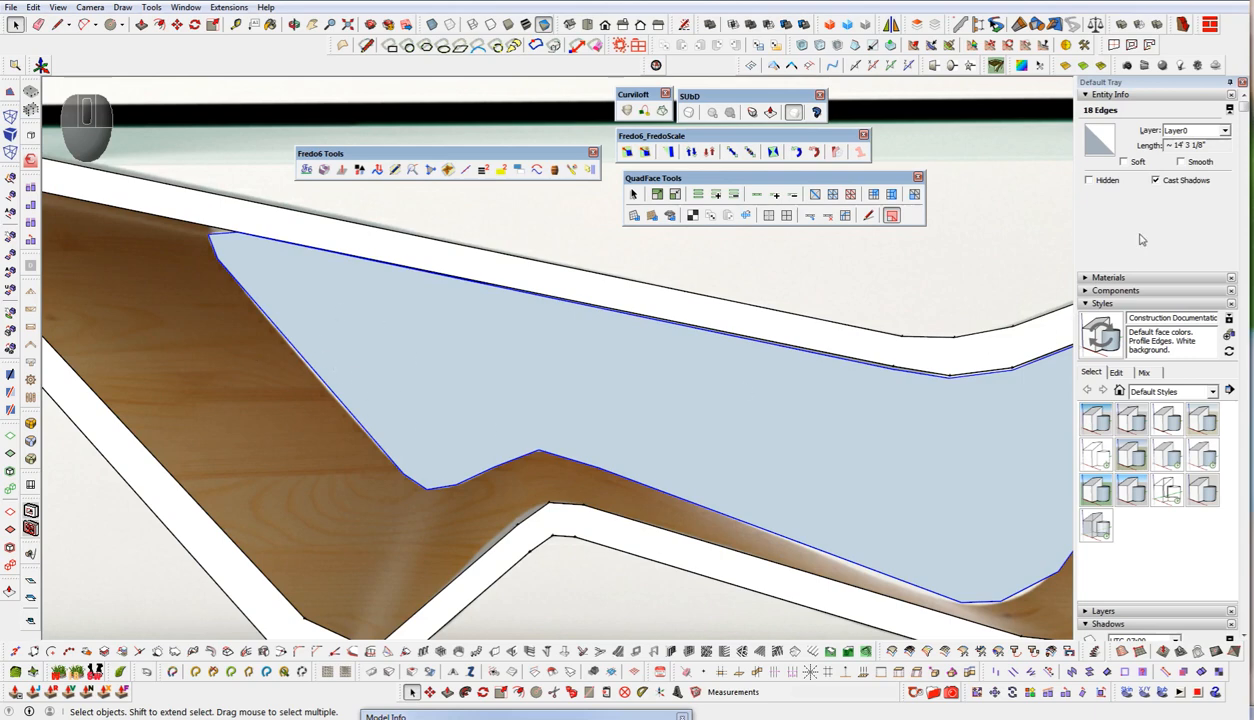
{"action": "left_click", "coordinate": [460, 398]}
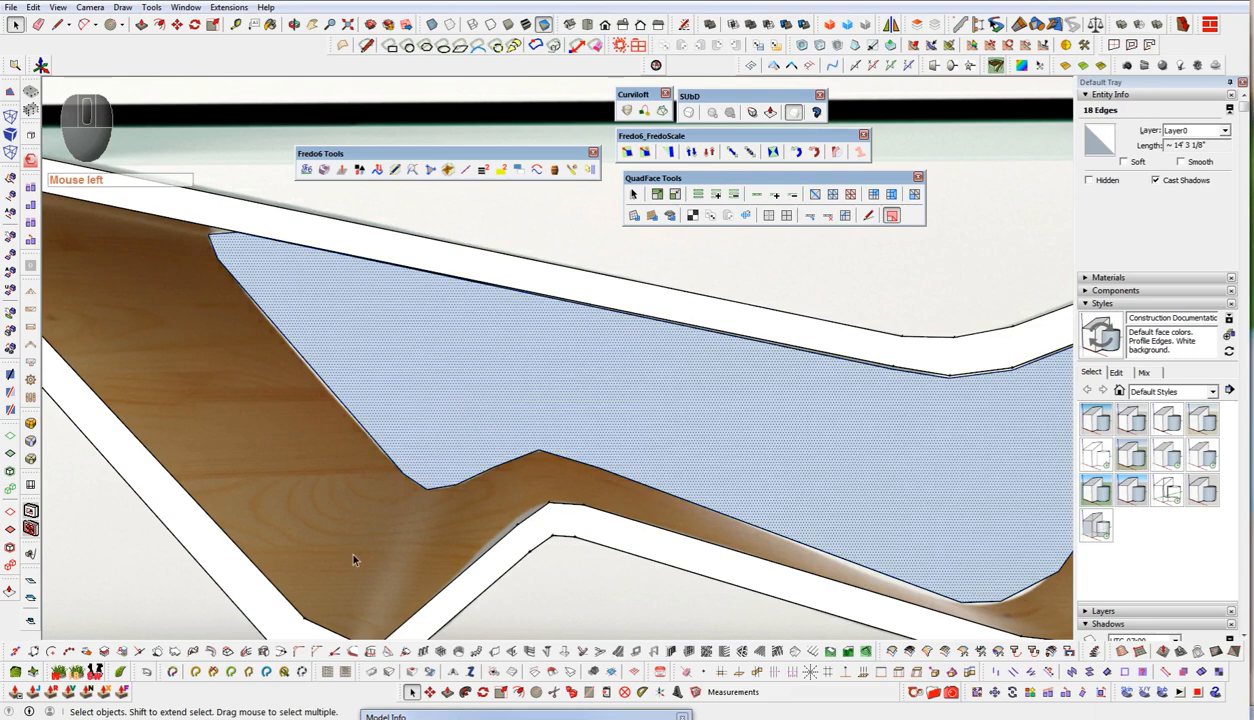
{"action": "key", "text": "ctrl+d"}
- Select the whole traced table base on the front-view image and make it a group
{"action": "middle_click_drag", "start_coordinate": [325, 510], "coordinate": [695, 586]}
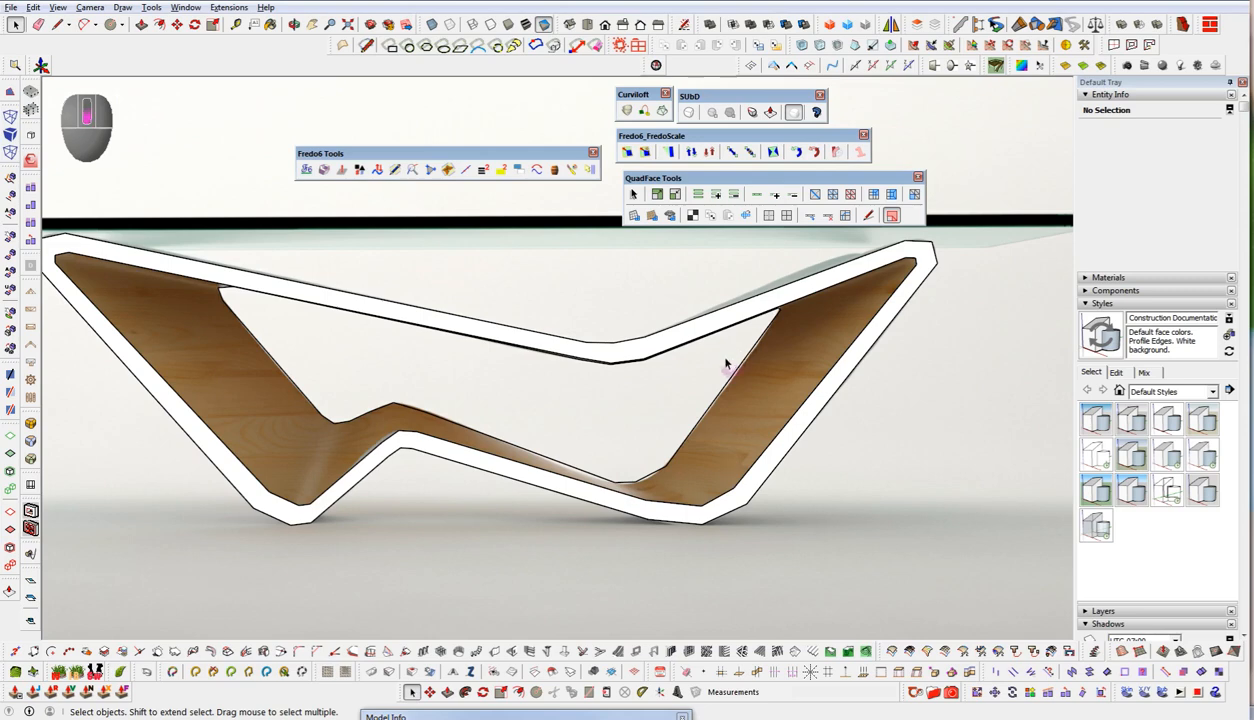
{"action": "scroll", "coordinate": [726, 362], "scroll_direction": "down", "scroll_amount": 3}
{"action": "middle_click_drag", "start_coordinate": [726, 362], "coordinate": [806, 387]}
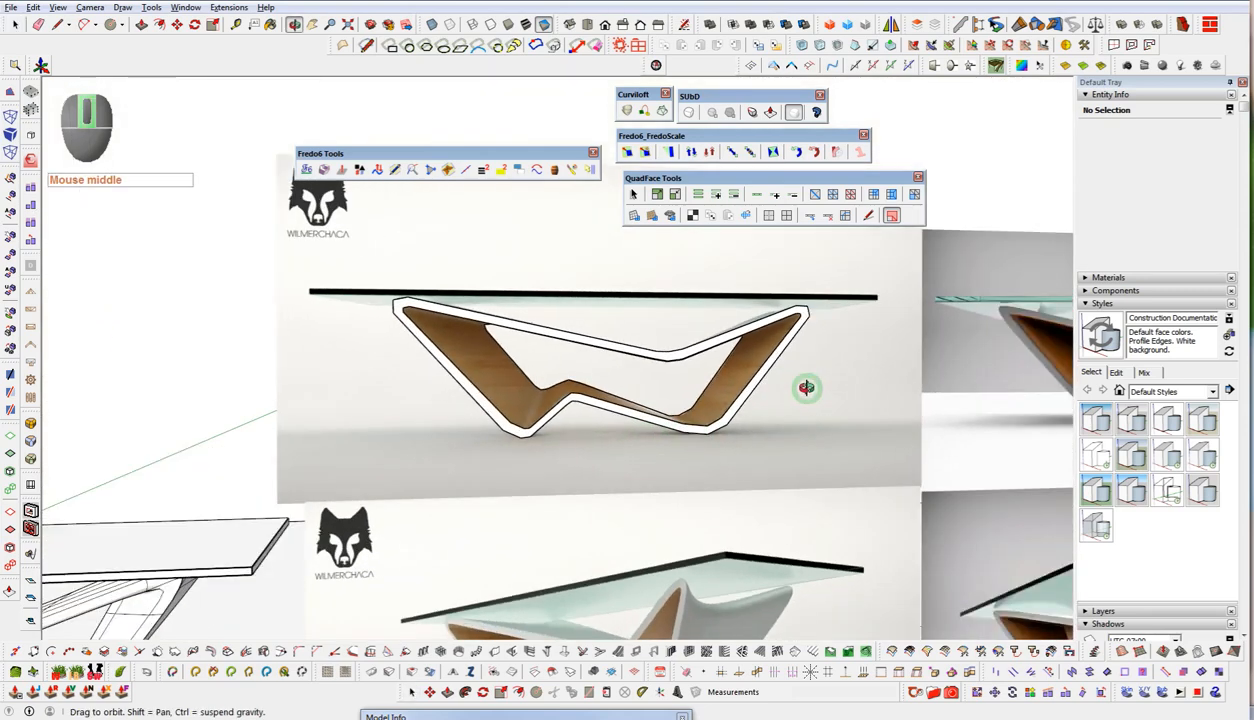
{"action": "left_click_drag", "start_coordinate": [355, 256], "coordinate": [840, 447]}
{"action": "mouse_move", "coordinate": [840, 447]}
{"action": "middle_mouse_down"}
{"action": "mouse_move", "coordinate": [666, 498]}
{"action": "mouse_move", "coordinate": [742, 330]}
{"action": "mouse_move", "coordinate": [688, 338]}
{"action": "mouse_move", "coordinate": [722, 463]}
{"action": "middle_mouse_up"}
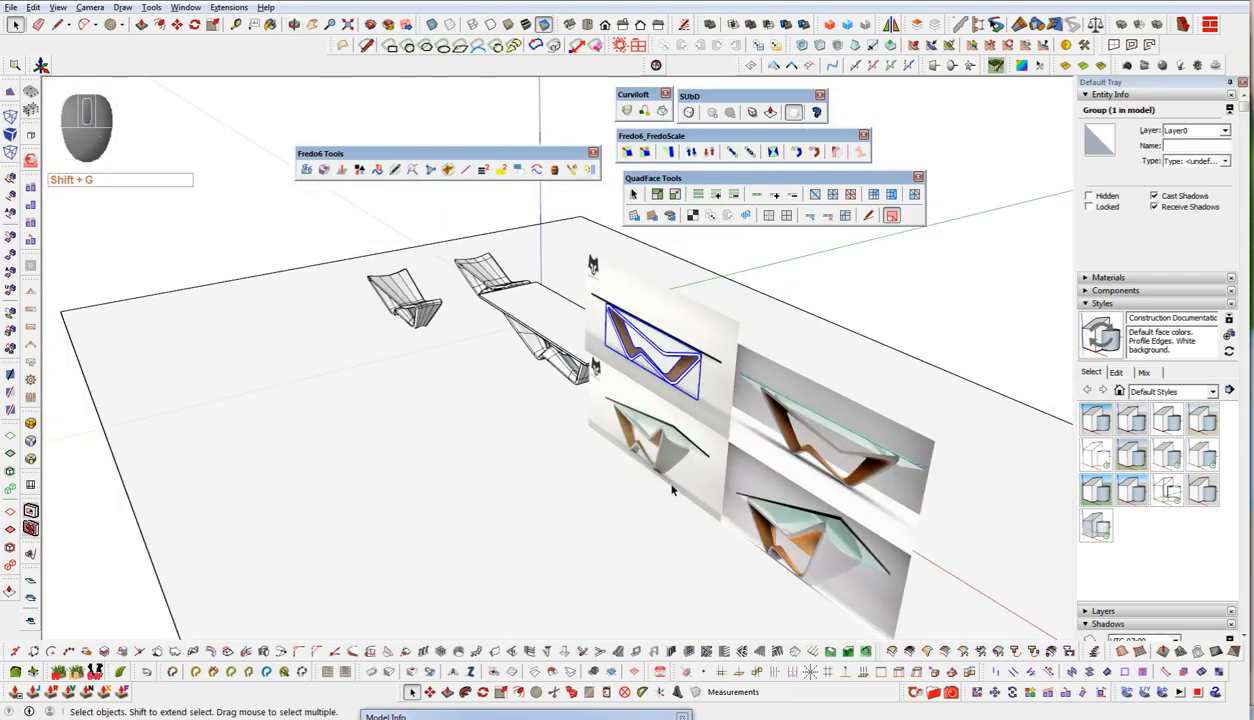
- Drop the profile group onto the ground plane and move it about 15' 7 7/16" away from the reference images
{"action": "key", "text": "shift+alt+t"}
{"action": "left_click", "coordinate": [622, 513]}
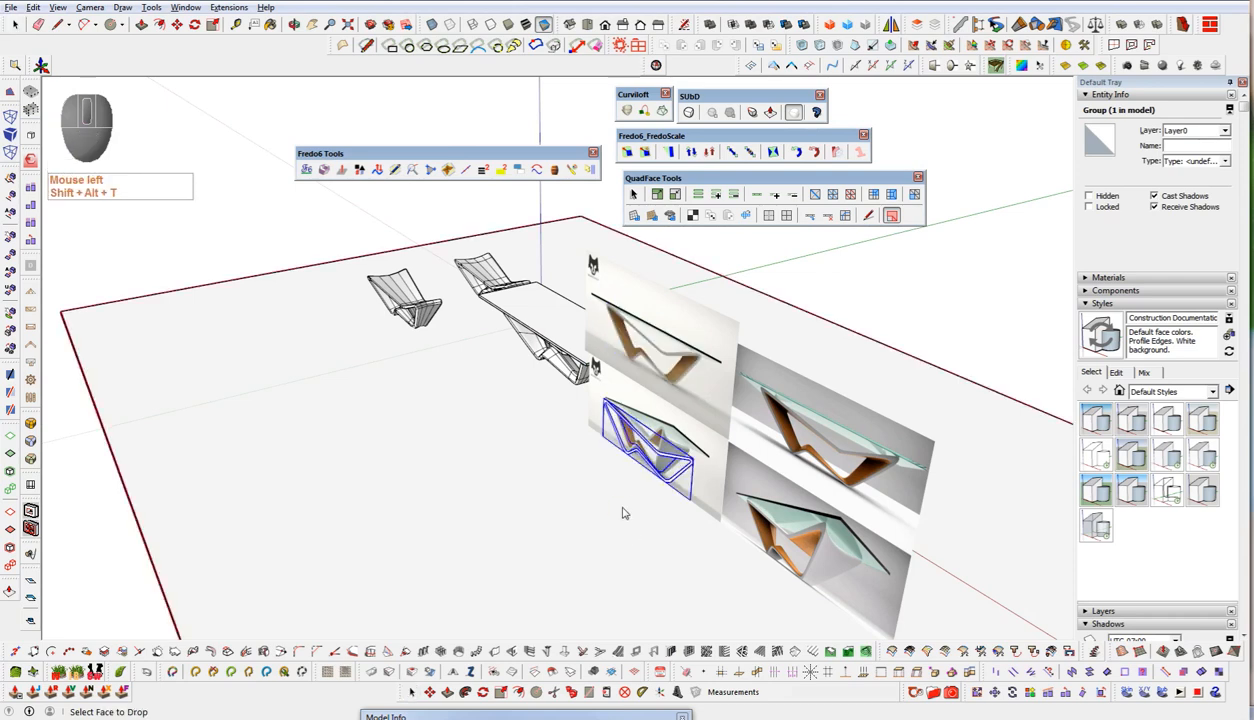
{"action": "key", "text": "m"}
{"action": "left_click", "coordinate": [655, 495]}
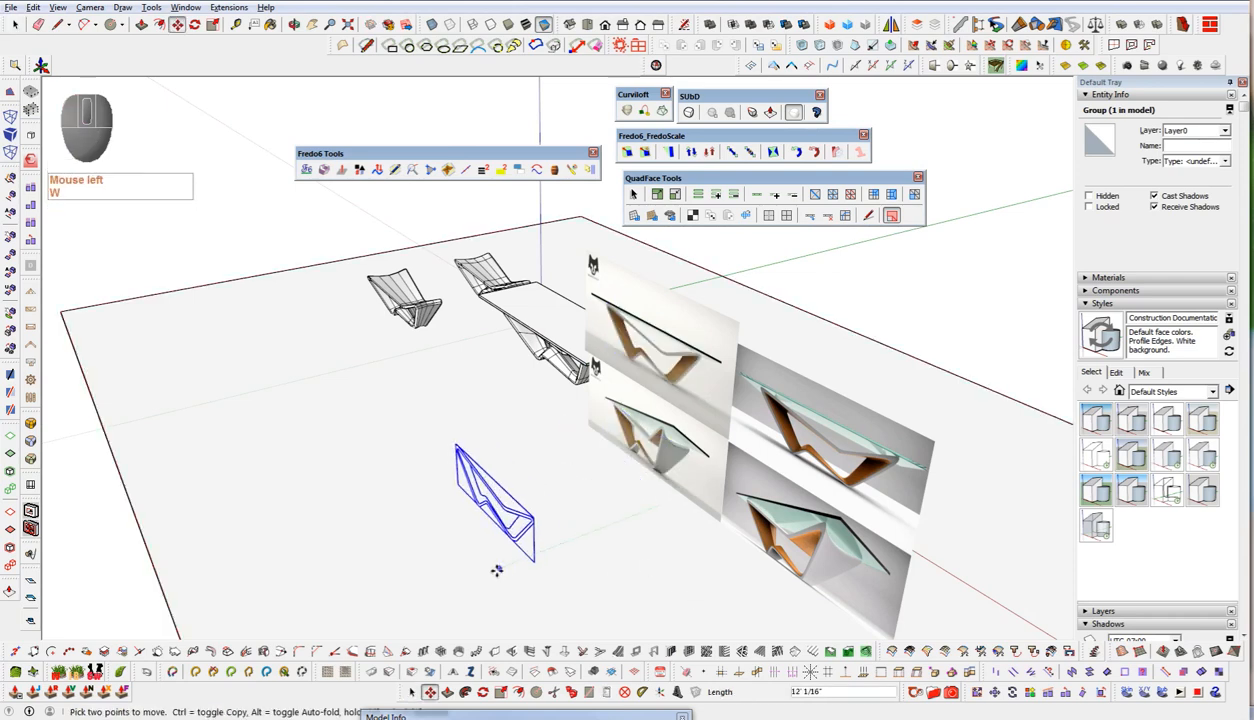
{"action": "left_click", "coordinate": [441, 589]}
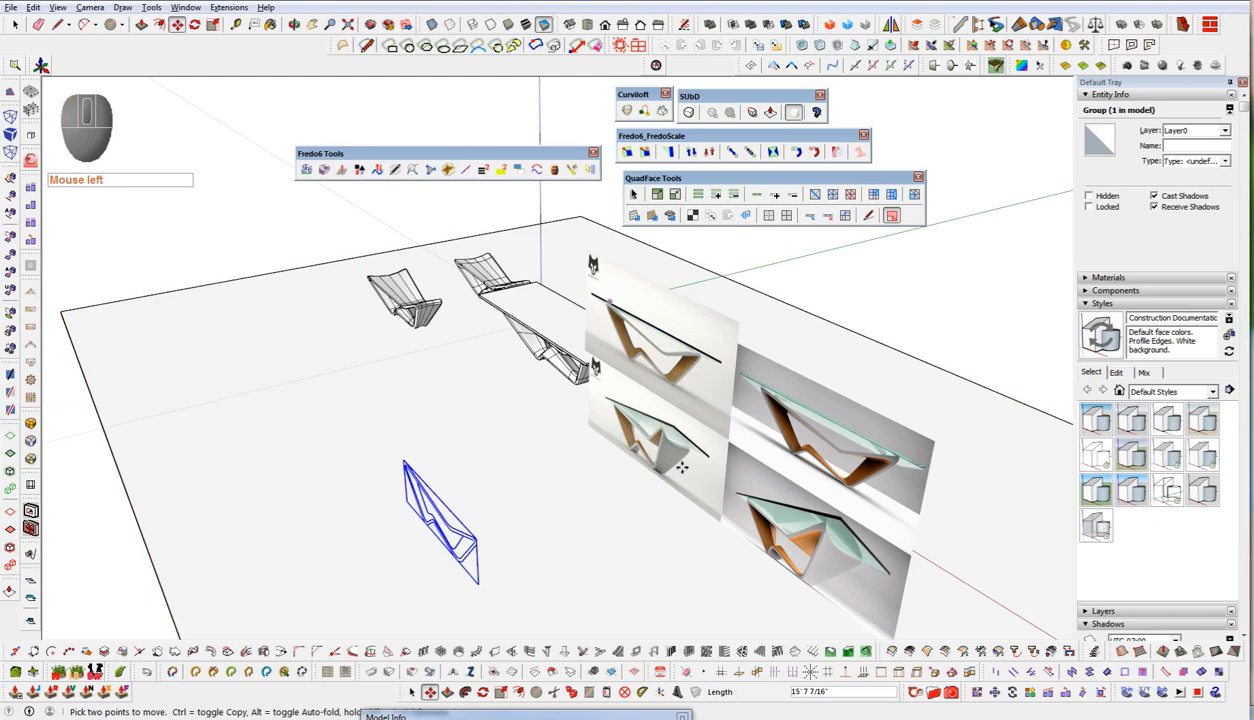
- Draw a box from its corner next to the profile group, slightly larger than the profile in length and height
{"action": "middle_click_drag", "start_coordinate": [620, 551], "coordinate": [736, 437]}
{"action": "scroll", "coordinate": [560, 500], "scroll_direction": "up", "scroll_amount": 5}
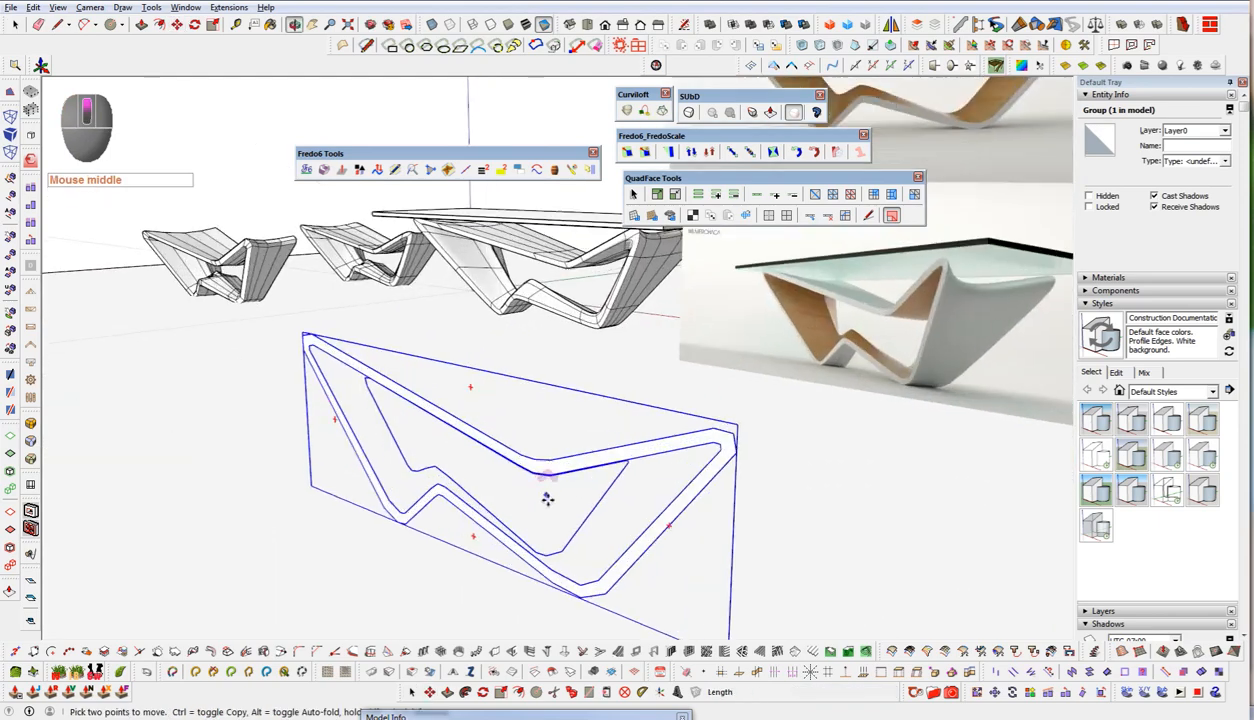
{"action": "key", "text": "space"}
{"action": "middle_click_drag", "start_coordinate": [589, 568], "coordinate": [363, 430]}
{"action": "middle_click_drag", "start_coordinate": [511, 453], "coordinate": [448, 414]}
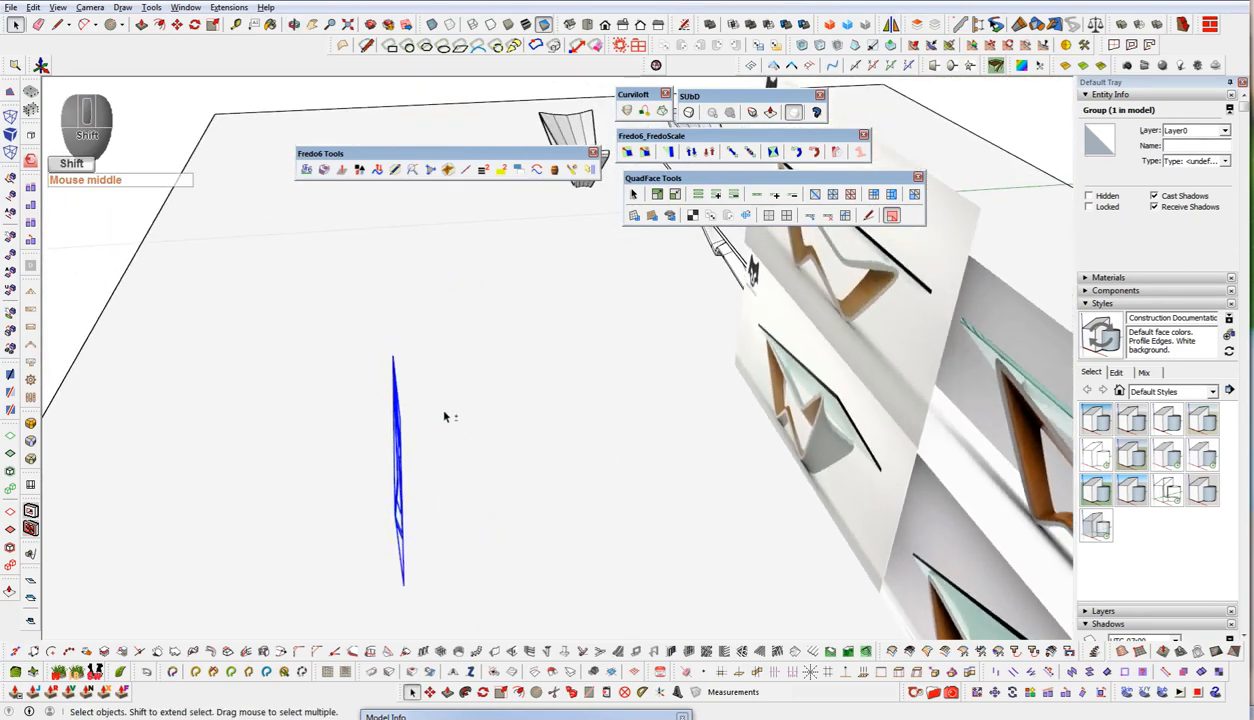
{"action": "key", "text": "shift+b"}
{"action": "mouse_move", "coordinate": [409, 410]}
{"action": "middle_mouse_down"}
{"action": "mouse_move", "coordinate": [554, 400]}
{"action": "mouse_move", "coordinate": [418, 409]}
{"action": "middle_mouse_up"}
{"action": "left_click", "coordinate": [413, 406]}
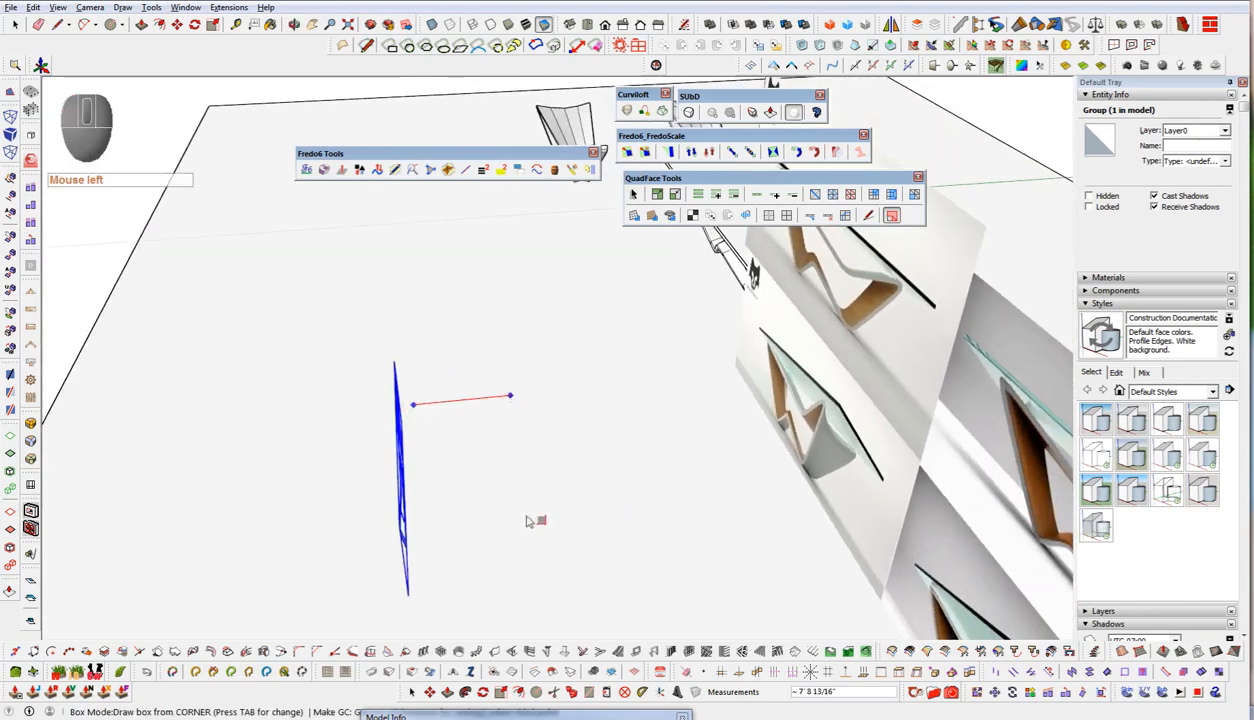
{"action": "left_click", "coordinate": [548, 583]}
{"action": "middle_click_drag", "start_coordinate": [410, 420], "coordinate": [860, 490]}
{"action": "left_click", "coordinate": [436, 330]}
- Drop the profile group onto the front face of the box
{"action": "key", "text": "space"}
{"action": "key", "text": "shift+alt+t"}
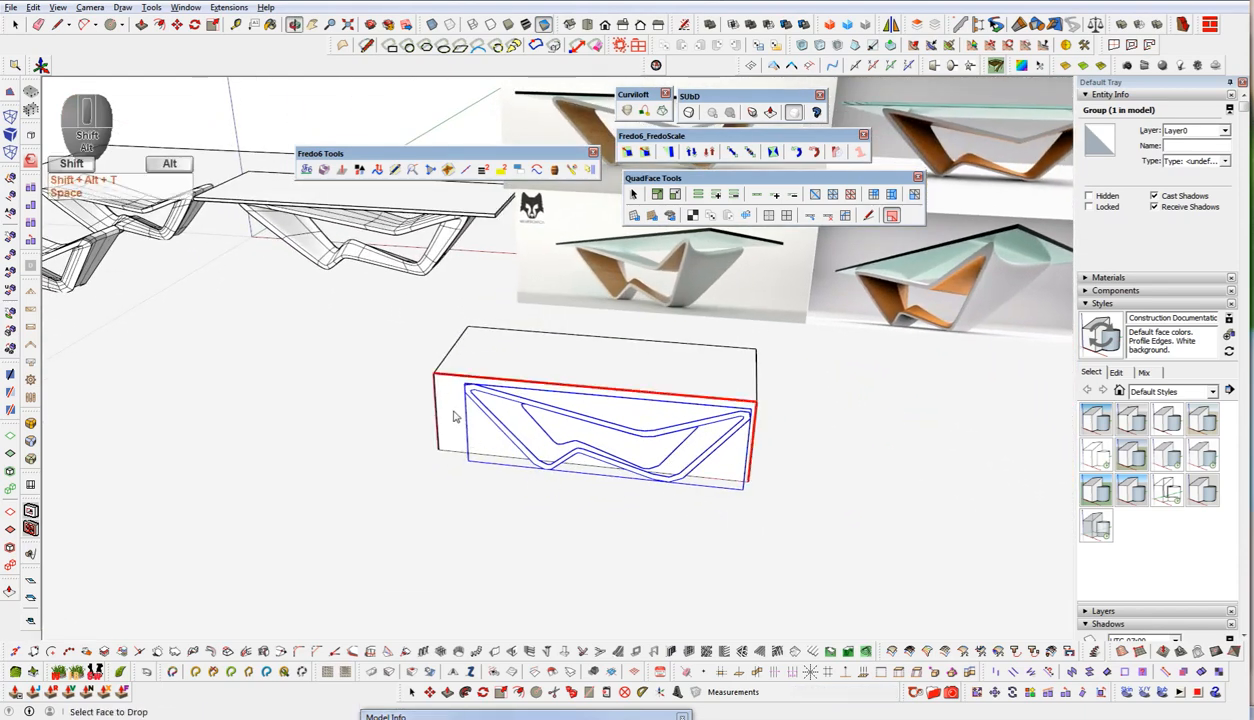
{"action": "middle_click_drag", "start_coordinate": [680, 490], "coordinate": [614, 457]}
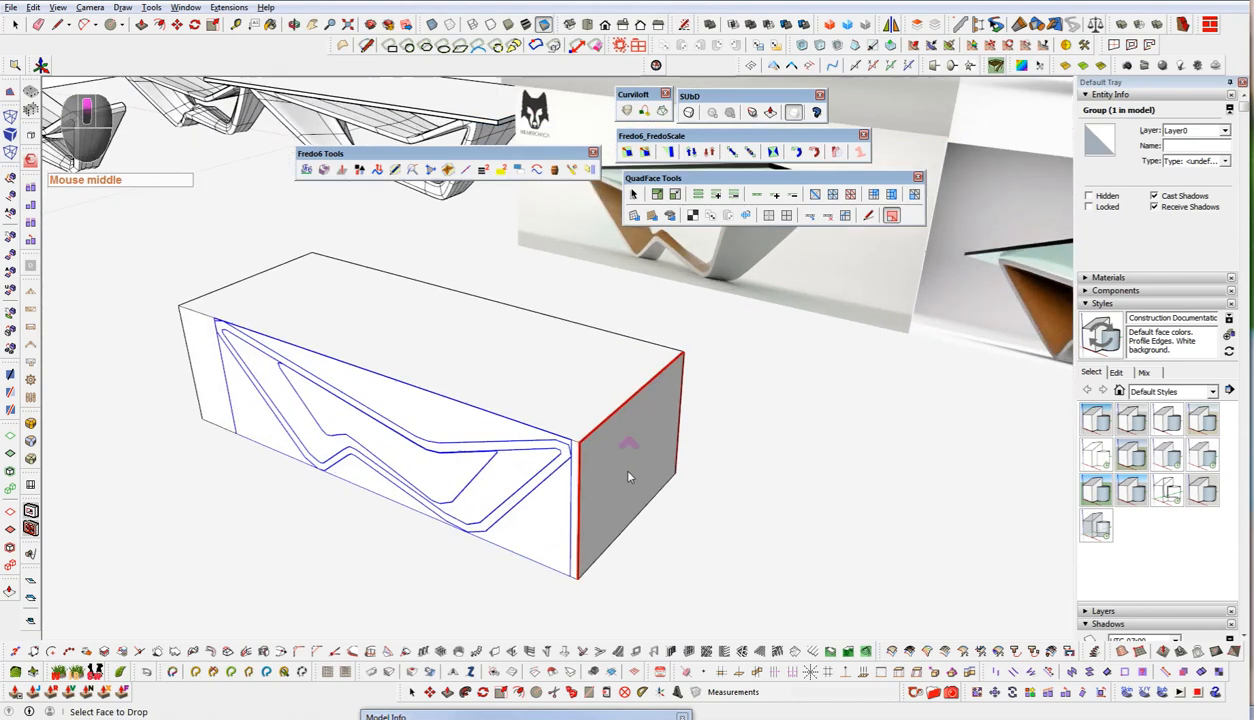
- Scale the box to match the profile's length, bringing the first end in at a scale of about 0.98, and reduce its depth
{"action": "key", "text": "space"}
{"action": "left_click", "coordinate": [617, 482]}
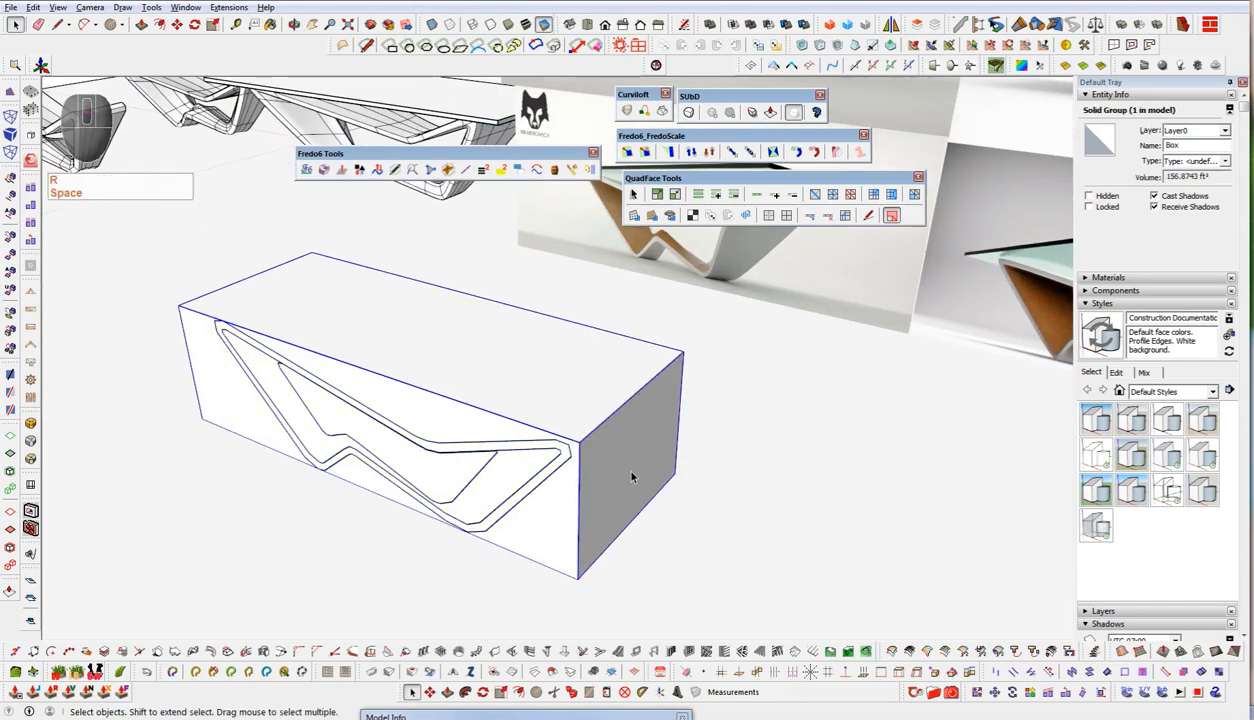
{"action": "key", "text": "r"}
{"action": "mouse_move", "coordinate": [633, 465]}
{"action": "left_mouse_down"}
{"action": "mouse_move", "coordinate": [590, 446]}
{"action": "mouse_move", "coordinate": [625, 457]}
{"action": "left_mouse_up"}
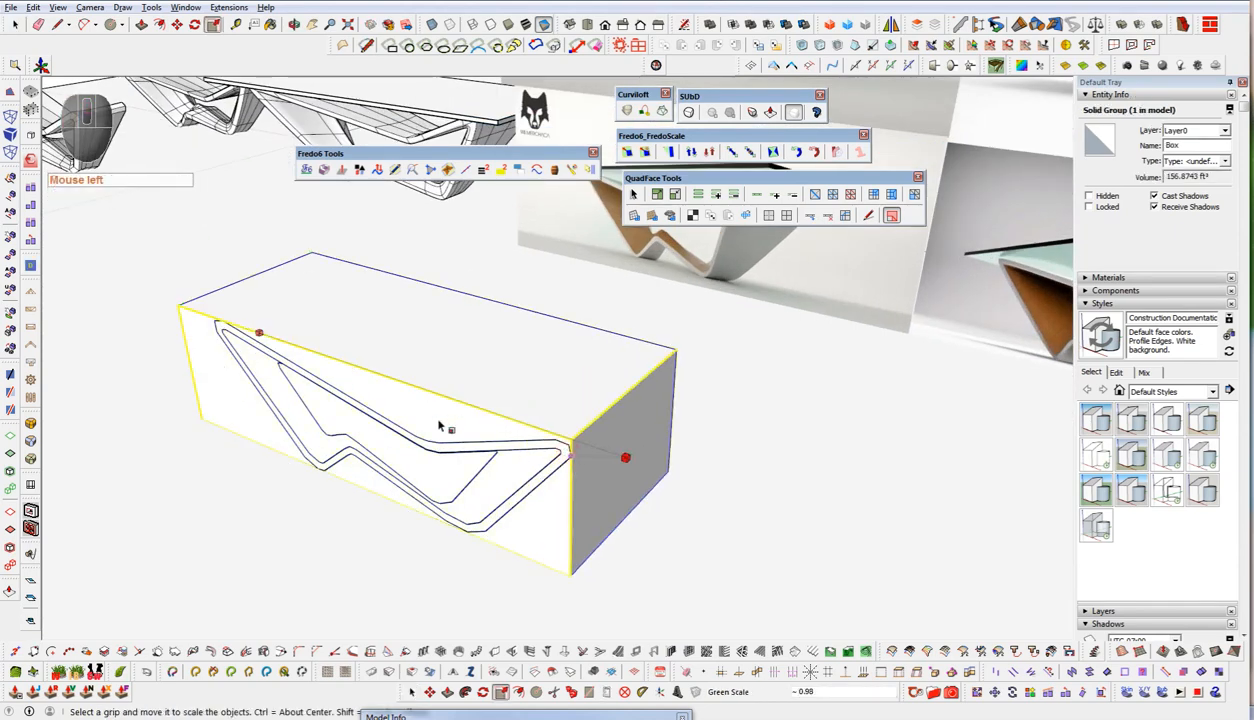
{"action": "middle_click_drag", "start_coordinate": [420, 336], "coordinate": [585, 442]}
{"action": "left_click_drag", "start_coordinate": [580, 457], "coordinate": [680, 462]}
{"action": "middle_click_drag", "start_coordinate": [768, 449], "coordinate": [208, 392]}
{"action": "mouse_move", "coordinate": [391, 353]}
{"action": "left_mouse_down"}
{"action": "mouse_move", "coordinate": [350, 358]}
{"action": "mouse_move", "coordinate": [372, 356]}
{"action": "left_mouse_up"}
- Taper the box's bottom to 0.50 about its center in the green direction with Box Tapering, and turn off the X-ray display
{"action": "middle_click_drag", "start_coordinate": [361, 408], "coordinate": [560, 372], "text": "shift"}
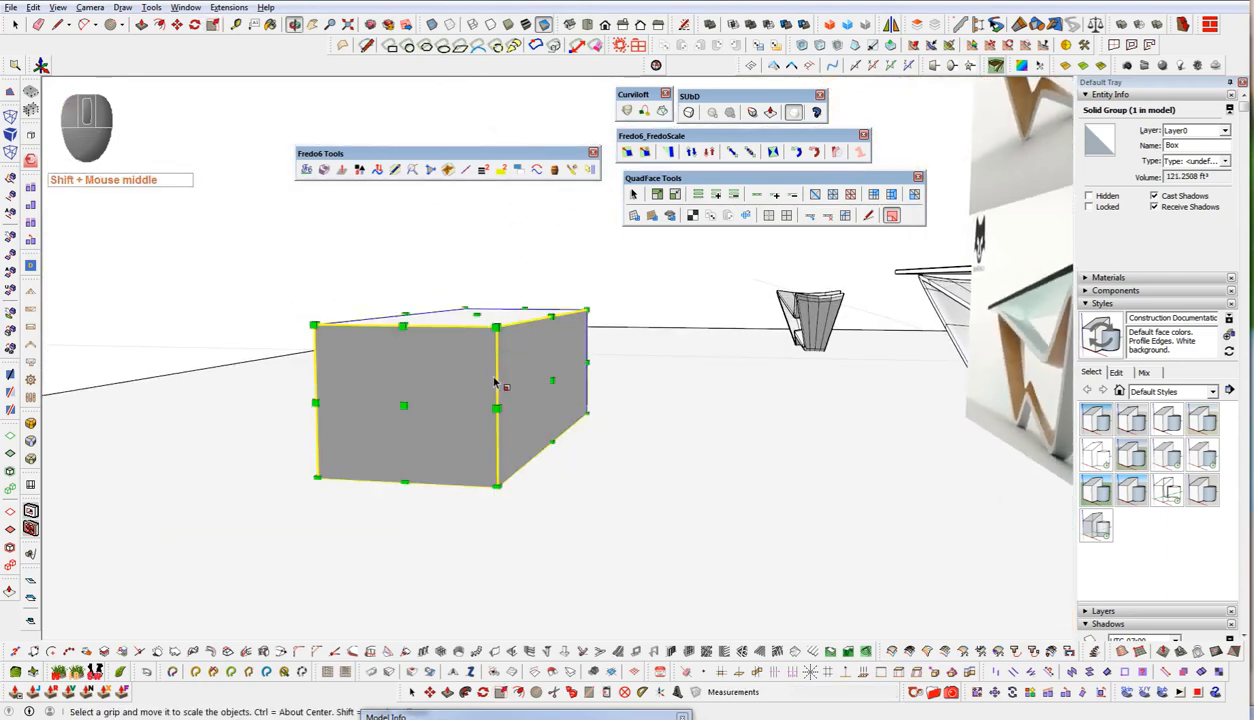
{"action": "left_click", "coordinate": [673, 153]}
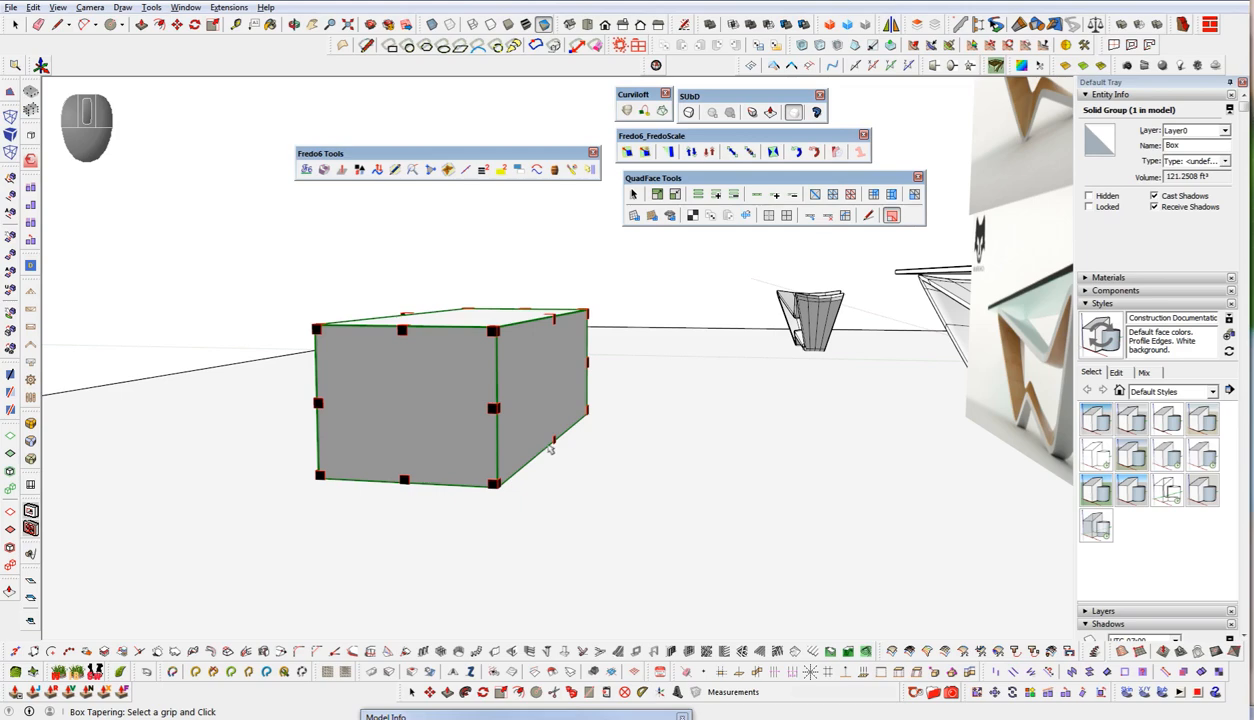
{"action": "left_click", "coordinate": [550, 442]}
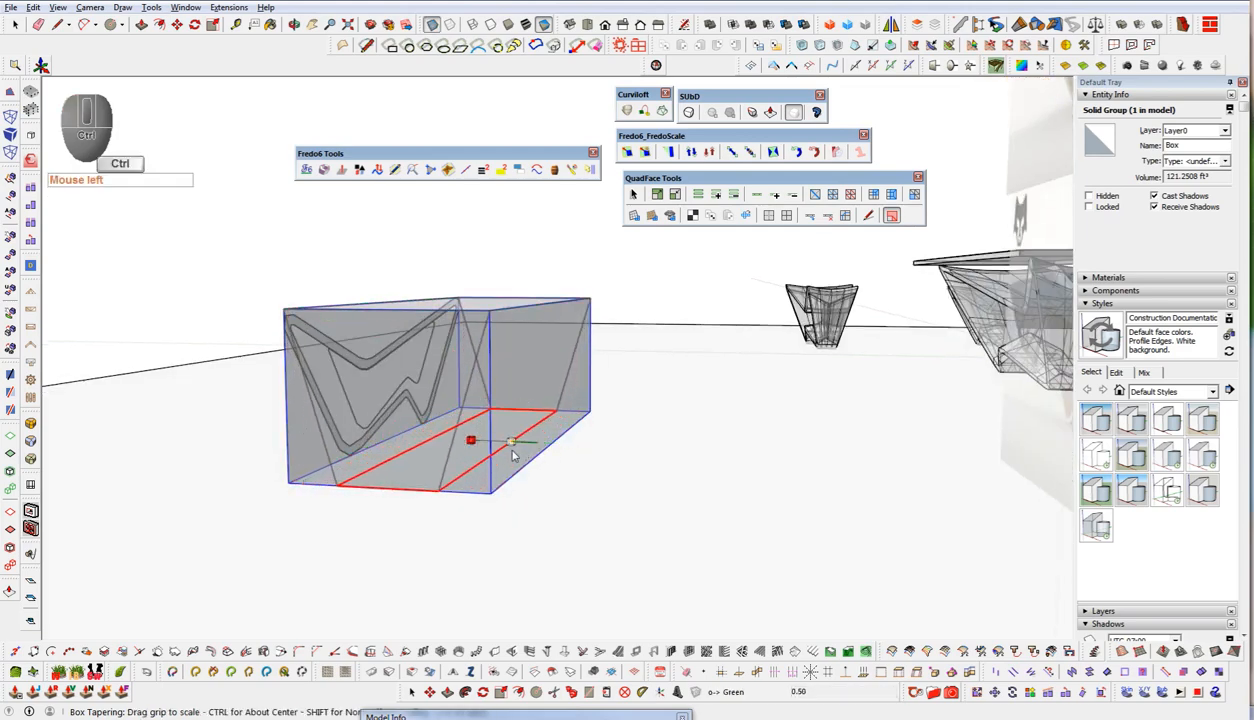
{"action": "left_click", "coordinate": [509, 448], "text": "ctrl"}
{"action": "middle_click_drag", "start_coordinate": [509, 448], "coordinate": [498, 504]}
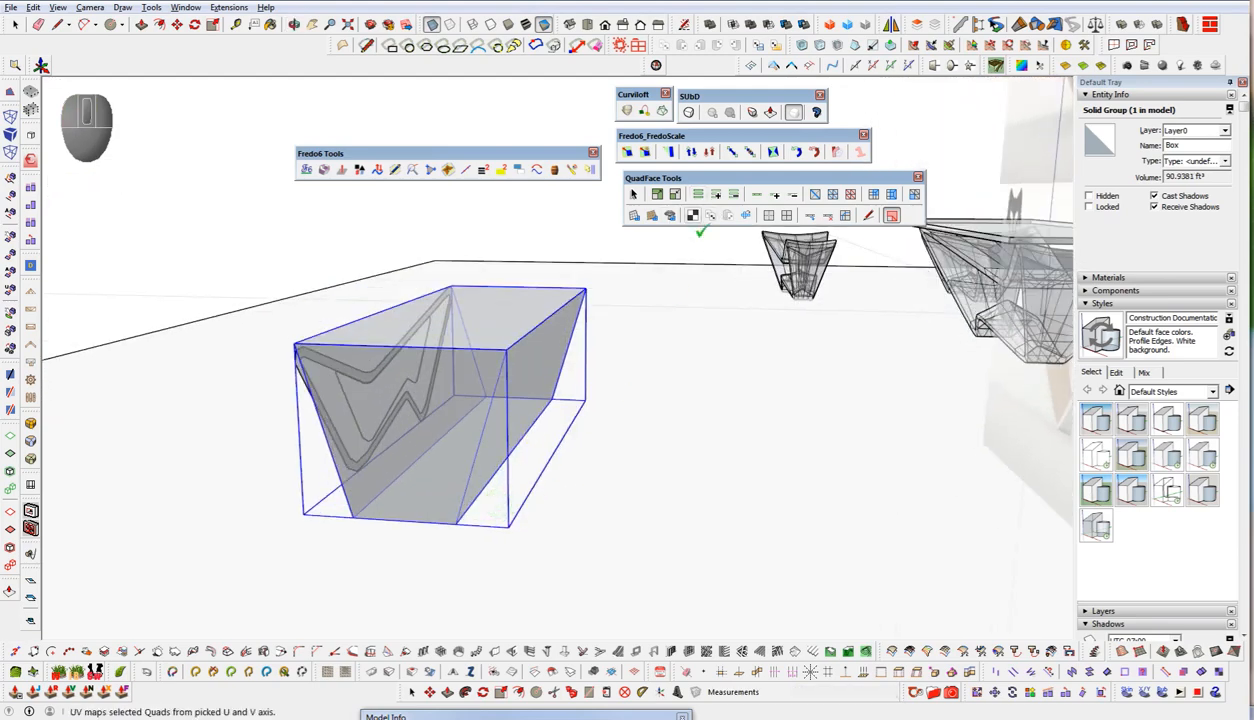
{"action": "key", "text": "space"}
{"action": "key", "text": "F3"}
- Select the profile group and move it flush with the box's front top edge, finishing with a shift of about 7/16"
{"action": "left_click", "coordinate": [481, 397]}
{"action": "middle_click_drag", "start_coordinate": [481, 397], "coordinate": [694, 442]}
{"action": "left_click", "coordinate": [507, 491]}
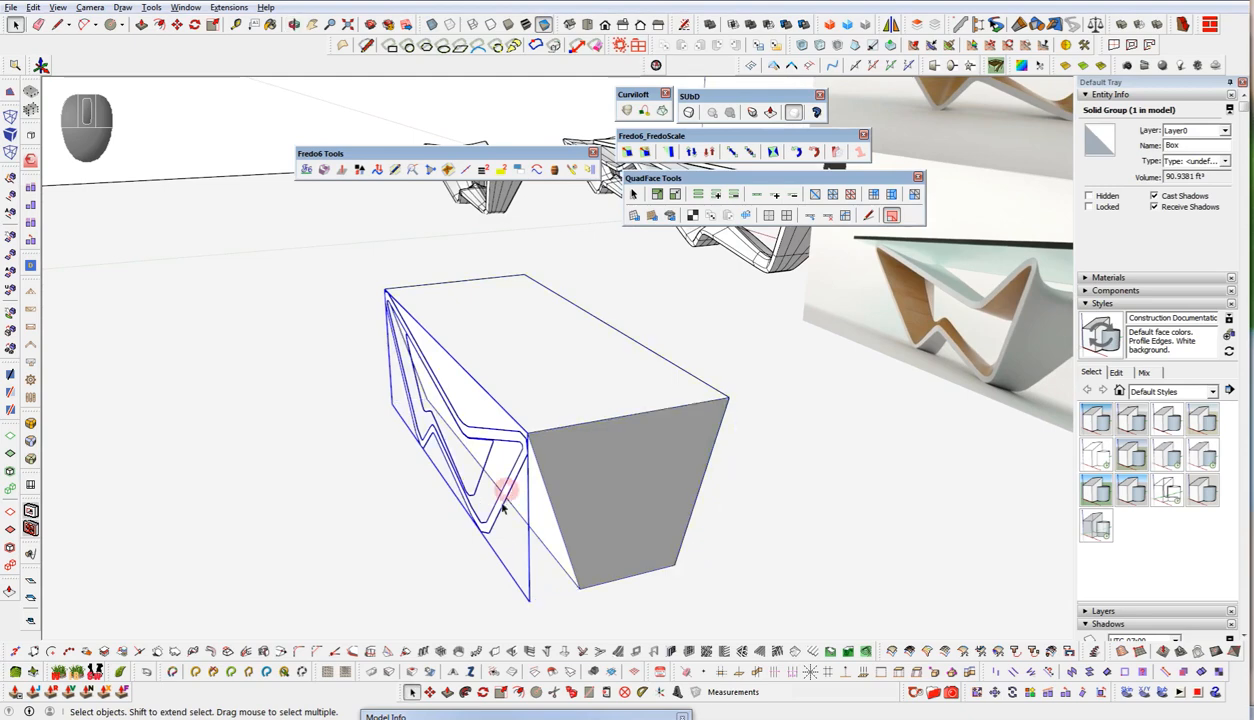
{"action": "key", "text": "w"}
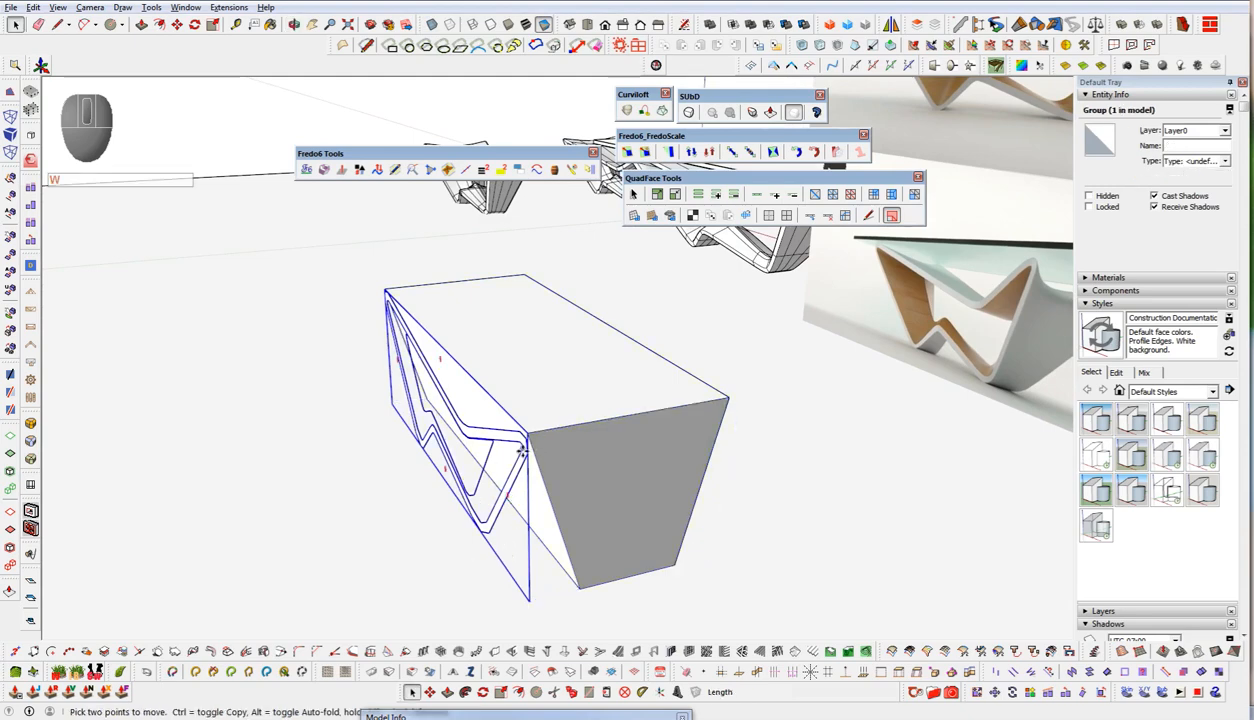
{"action": "scroll", "coordinate": [516, 426], "scroll_direction": "up", "scroll_amount": 2}
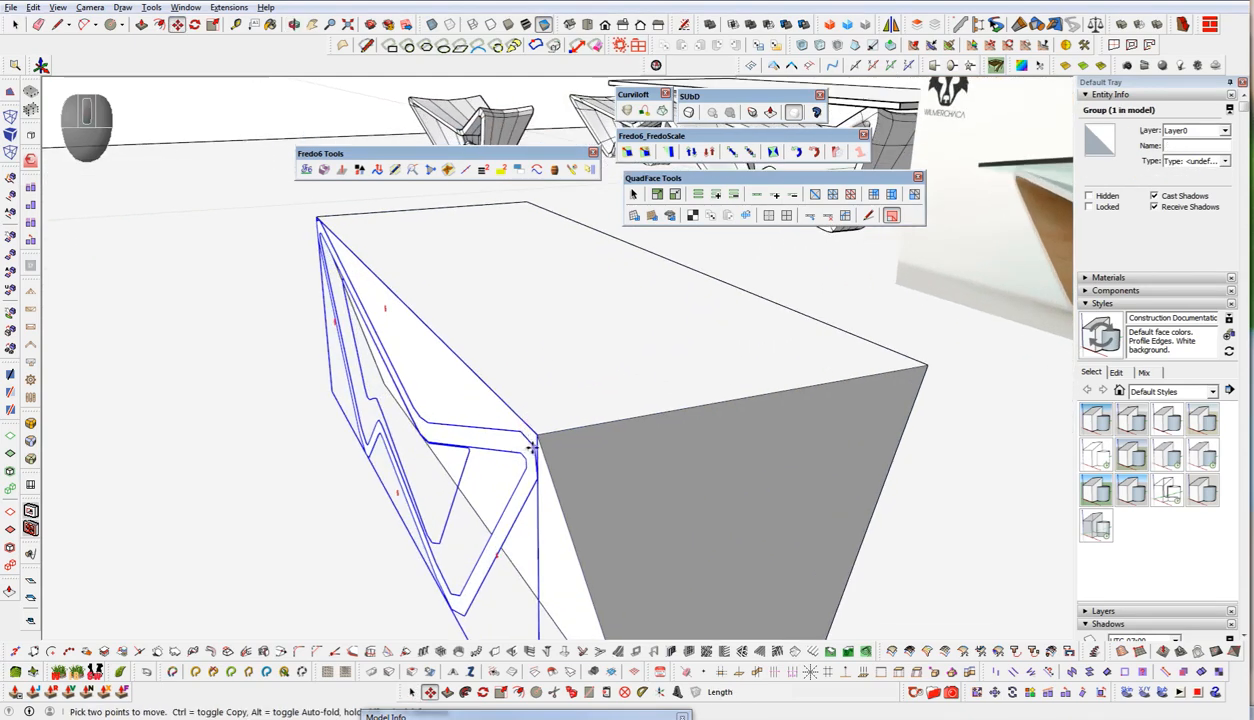
{"action": "left_click", "coordinate": [533, 448]}
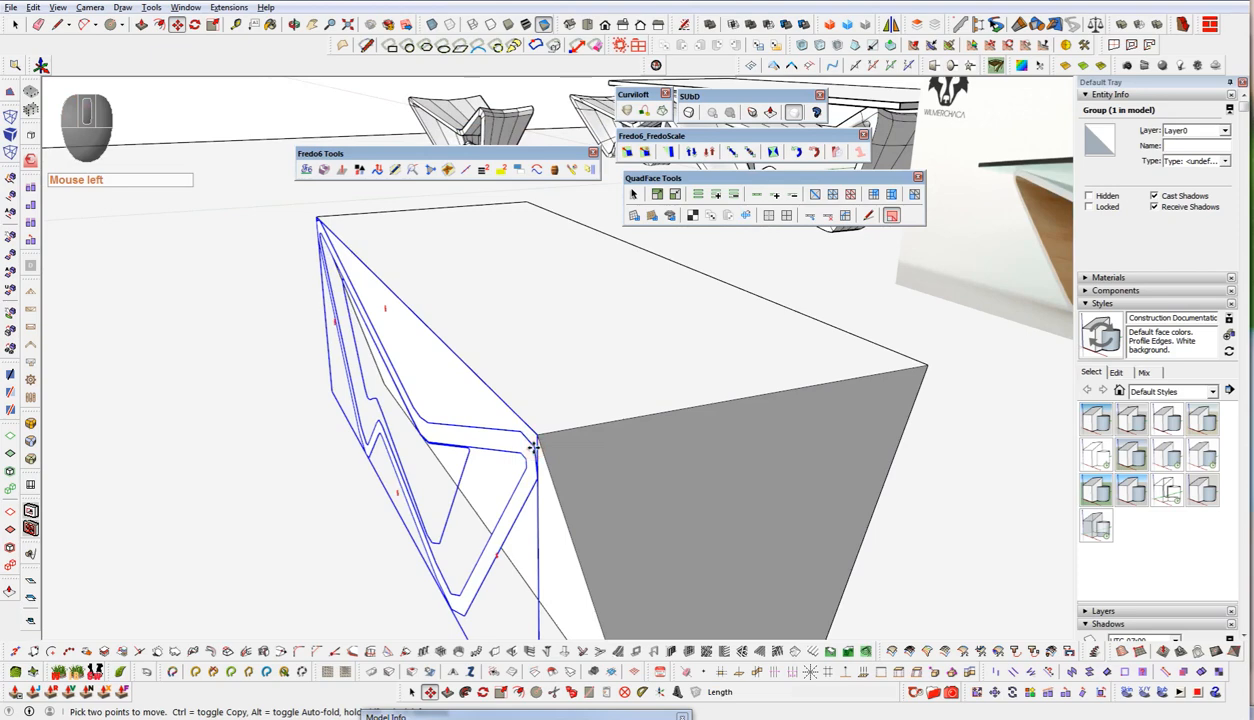
{"action": "left_click", "coordinate": [535, 446]}
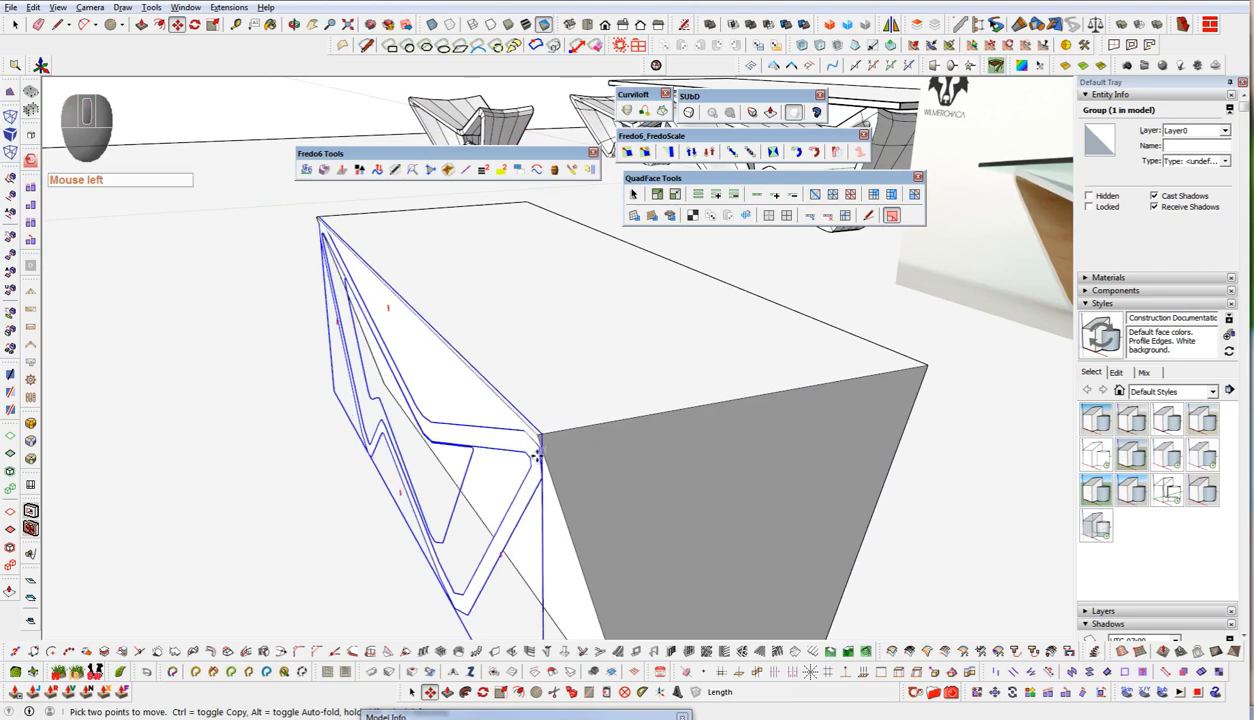
{"action": "mouse_move", "coordinate": [535, 450]}
{"action": "middle_mouse_down"}
{"action": "mouse_move", "coordinate": [409, 328]}
{"action": "mouse_move", "coordinate": [411, 313]}
{"action": "mouse_move", "coordinate": [465, 326]}
{"action": "mouse_move", "coordinate": [524, 440]}
{"action": "middle_mouse_up"}
{"action": "left_click", "coordinate": [522, 442]}
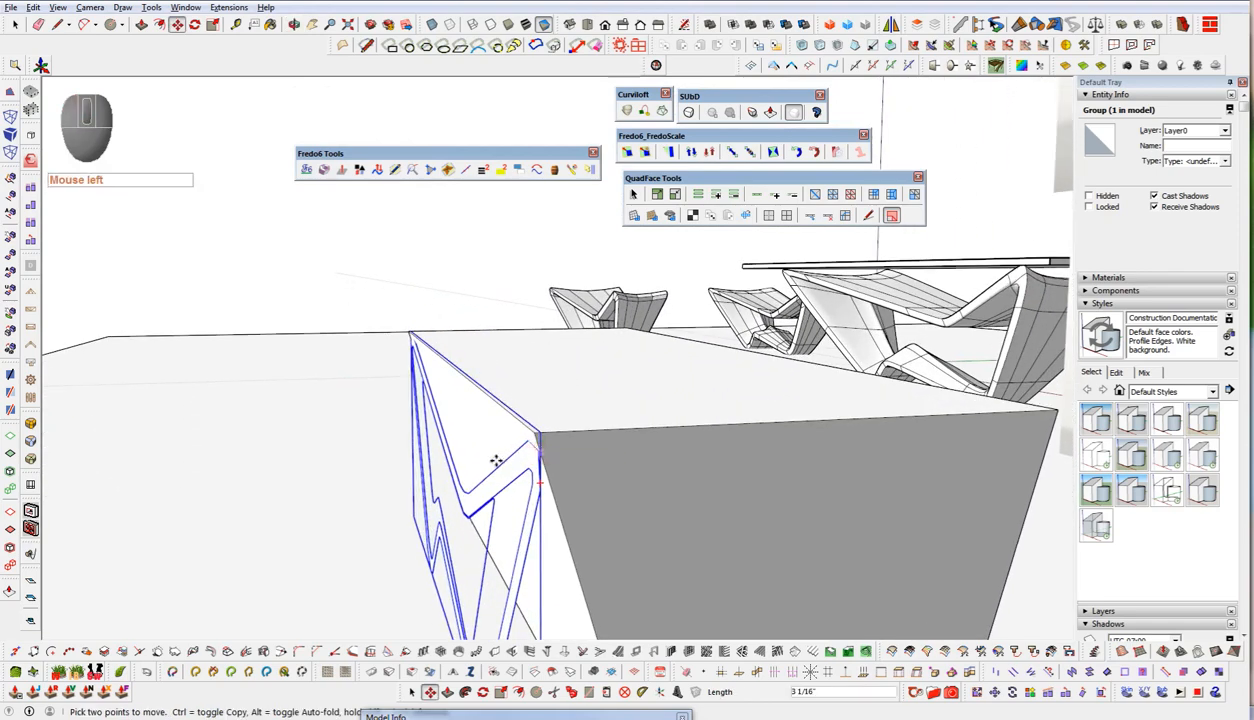
{"action": "key", "text": "shift"}
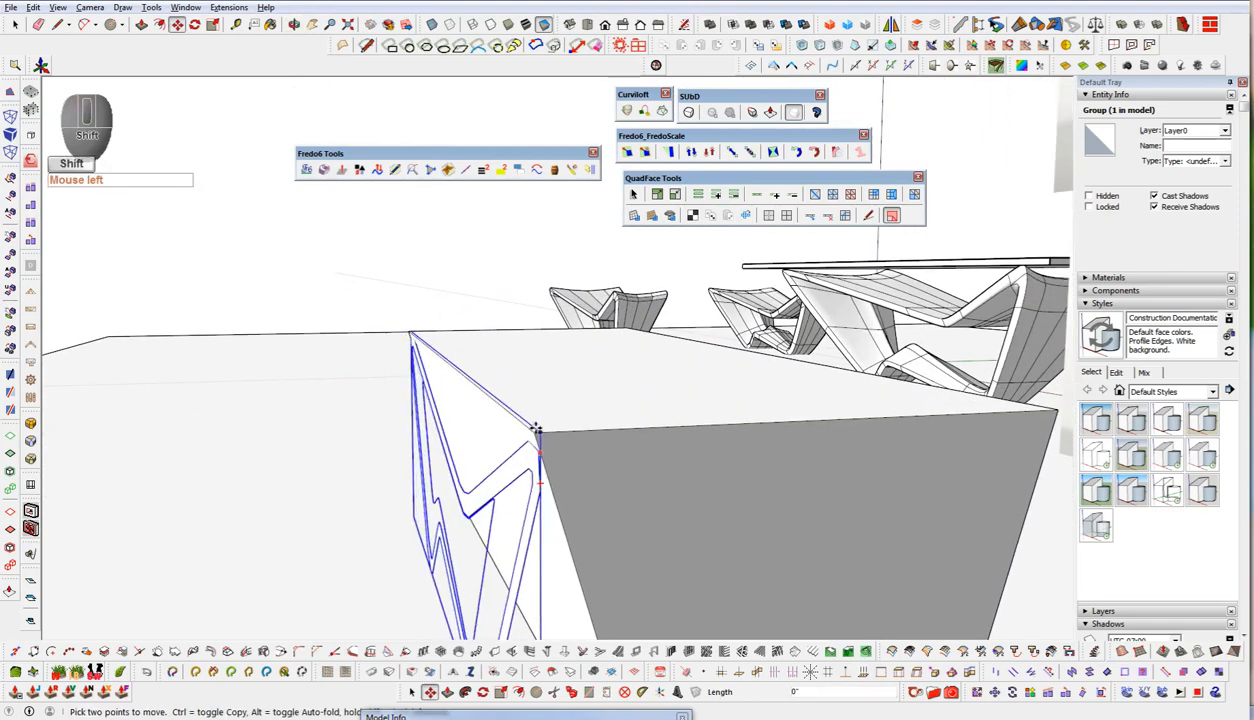
{"action": "left_click", "coordinate": [531, 431], "text": "shift"}
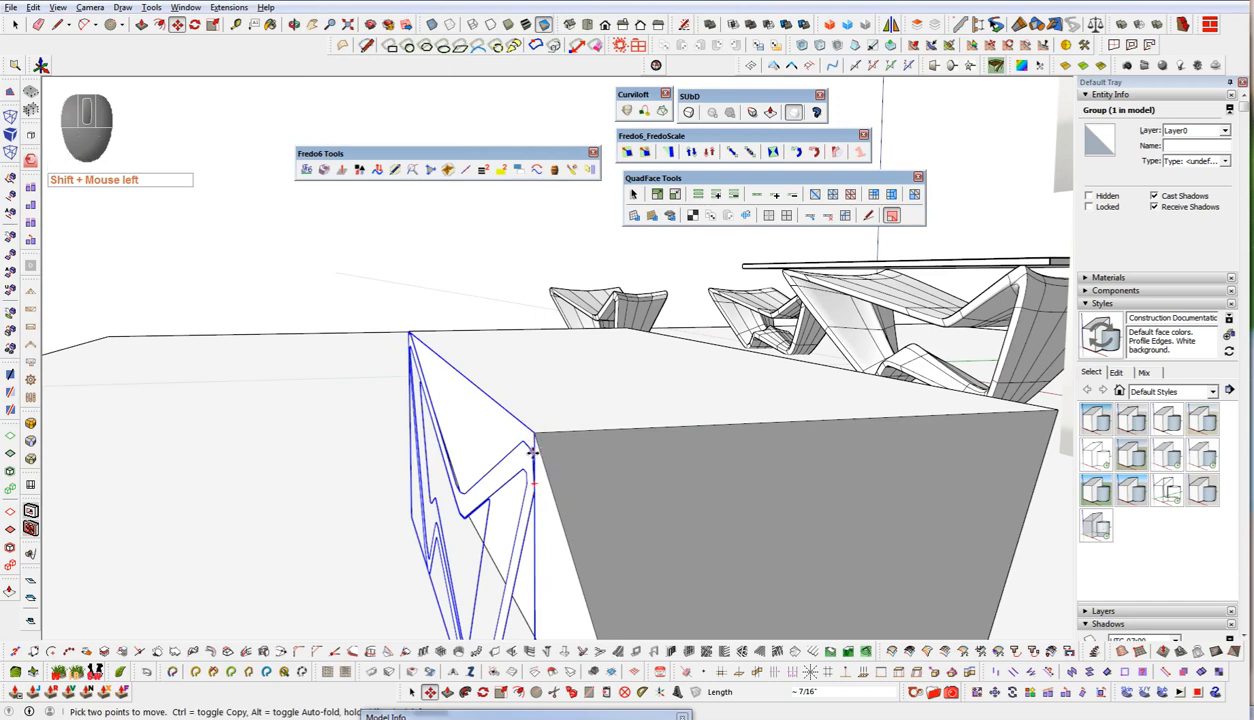
- Copy the profile group along the green axis to the midpoint of the box's top end edge
{"action": "left_click", "coordinate": [531, 452]}
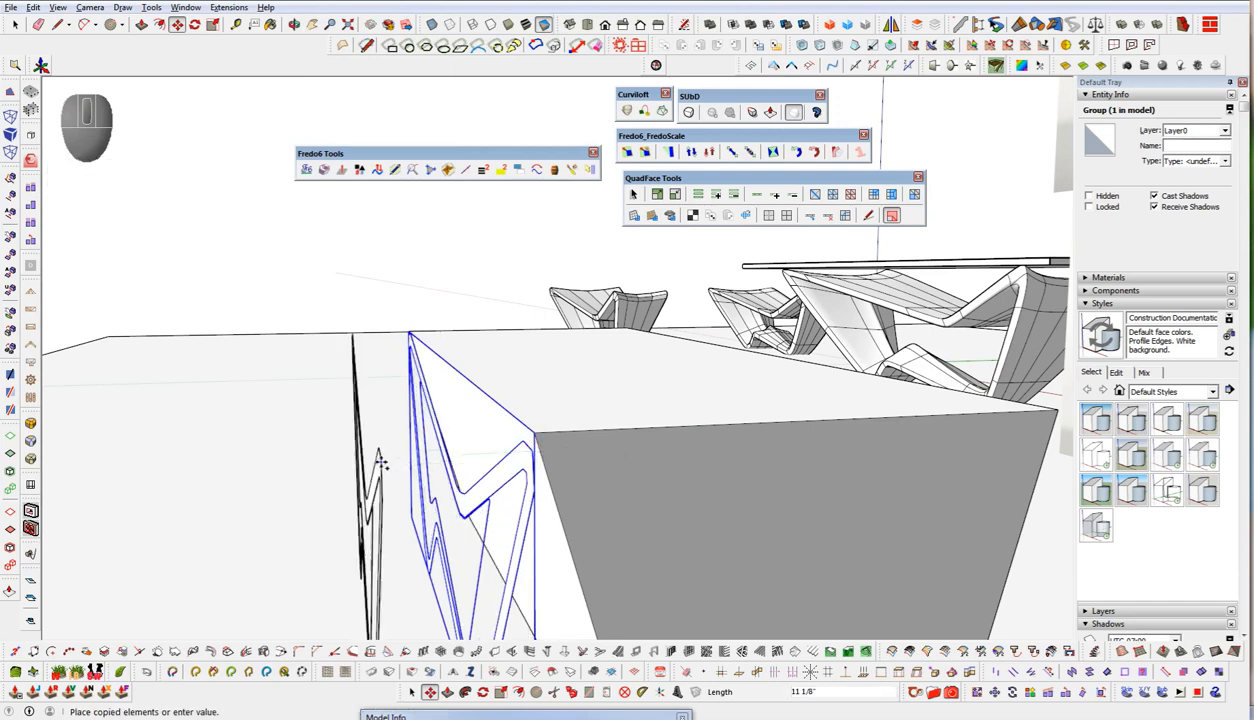
{"action": "key", "text": "shift"}
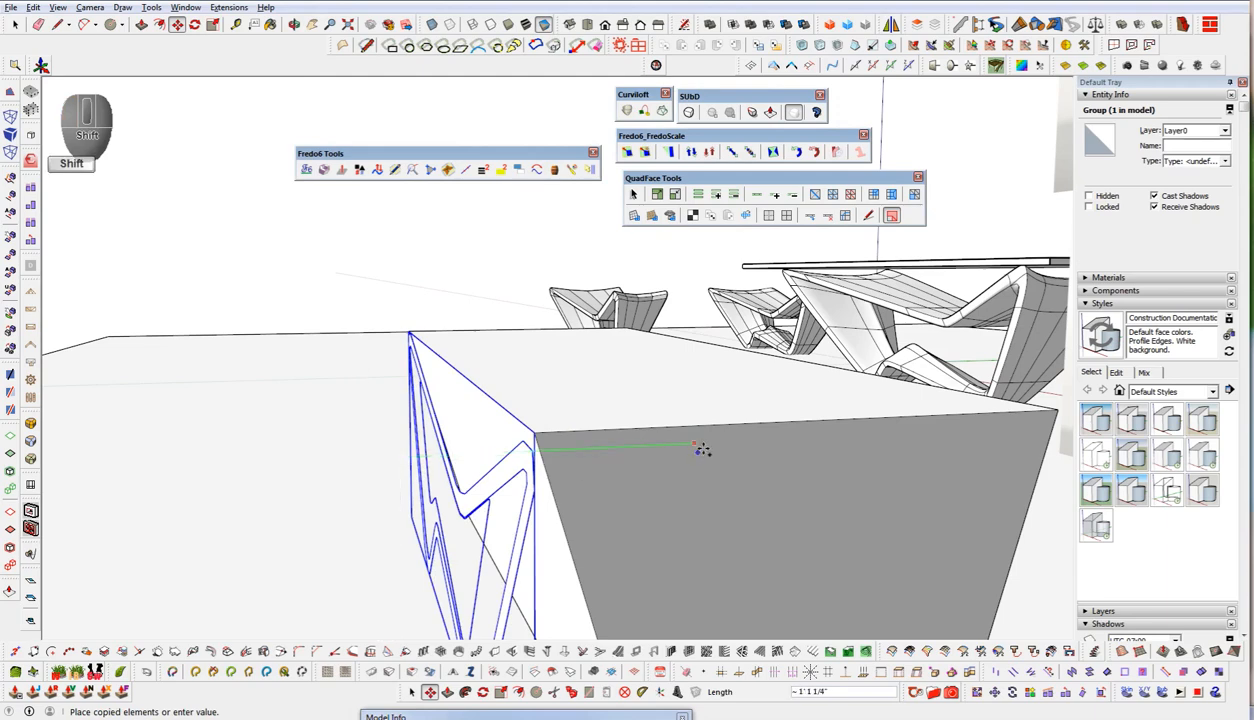
{"action": "left_click", "coordinate": [816, 422], "text": "shift"}
{"action": "middle_click_drag", "start_coordinate": [815, 470], "coordinate": [711, 448], "text": "shift"}
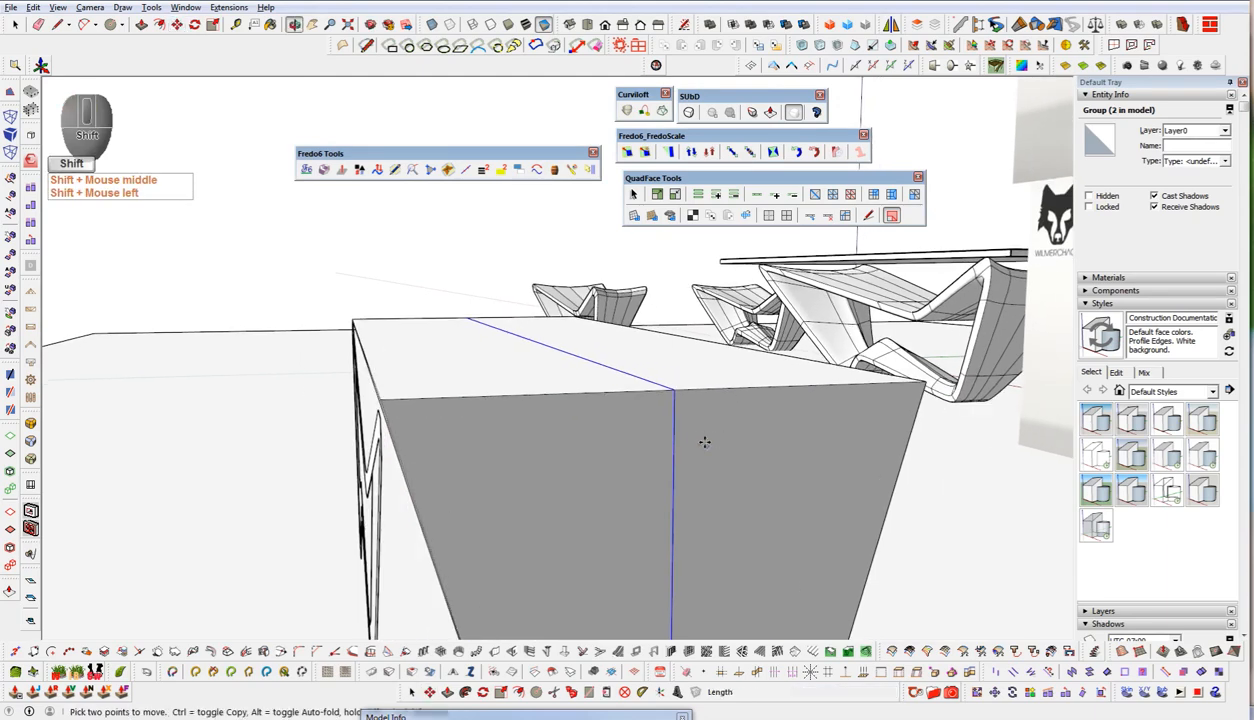
- Copy the profile group to the far corner of the box's top end edge and clear the guide box from view
{"action": "left_click", "coordinate": [673, 388], "text": "ctrl"}
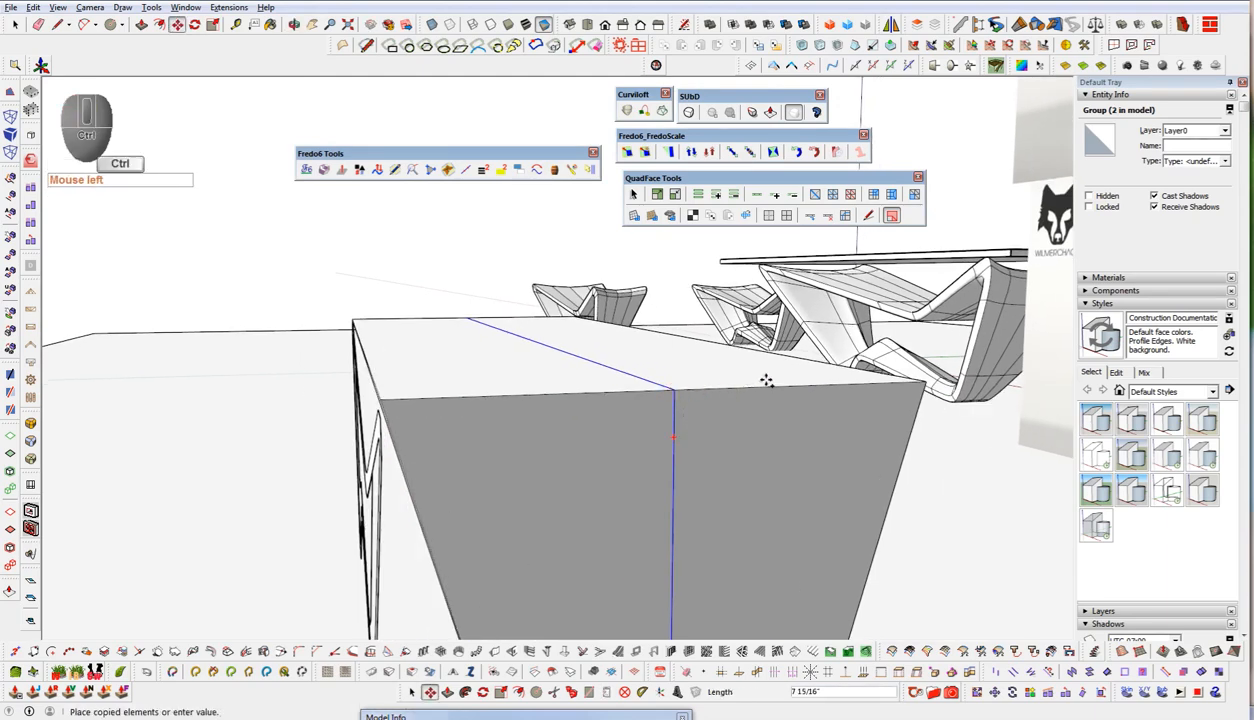
{"action": "left_click", "coordinate": [922, 383]}
{"action": "middle_click_drag", "start_coordinate": [596, 484], "coordinate": [543, 512]}
{"action": "key", "text": "space"}
{"action": "key", "text": "ctrl+d"}
{"action": "scroll", "coordinate": [547, 446], "scroll_direction": "down", "scroll_amount": 5}
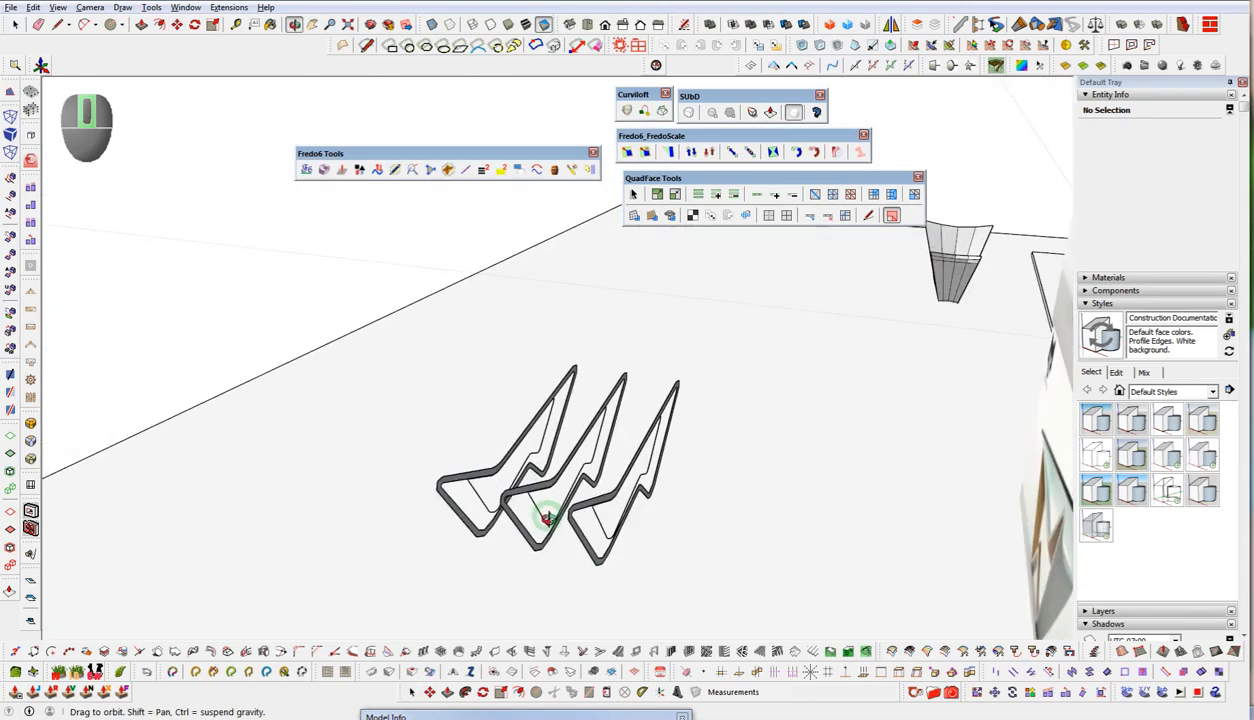
- Examine the three profile copies against the flared side of the table base in the lower reference photo
{"action": "scroll", "coordinate": [560, 555], "scroll_direction": "up", "scroll_amount": 6}
{"action": "middle_click_drag", "start_coordinate": [564, 570], "coordinate": [638, 540]}
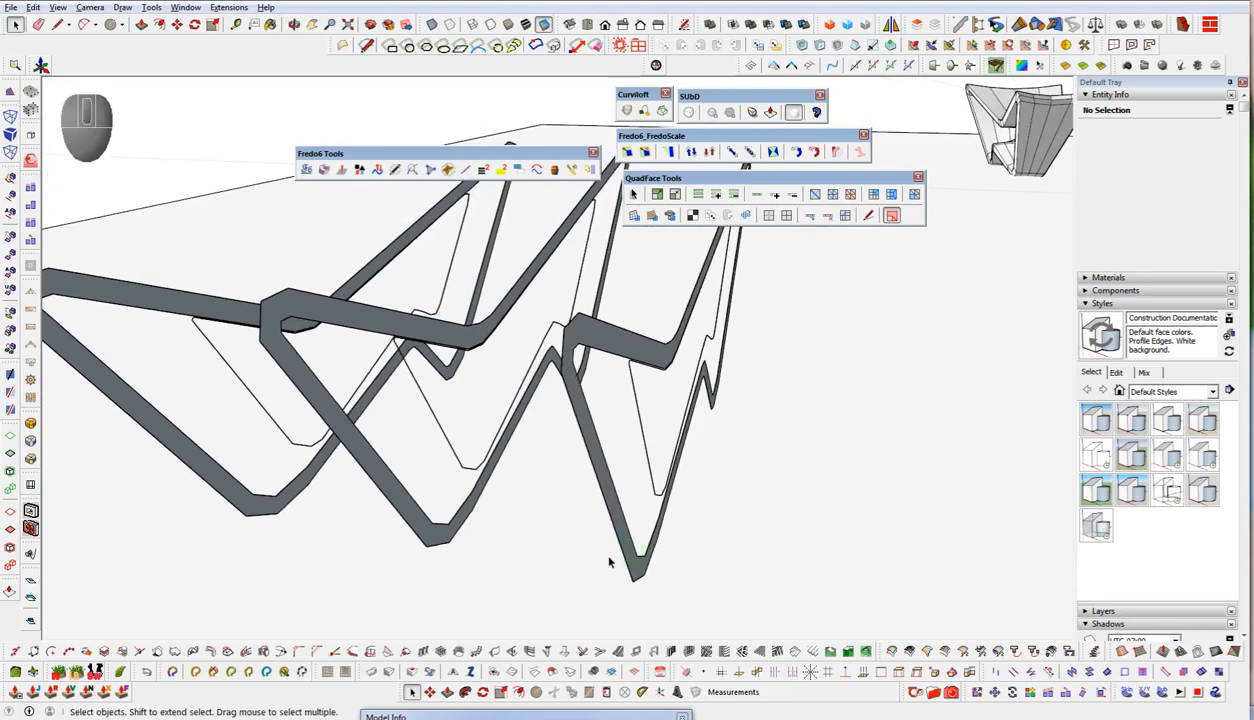
{"action": "scroll", "coordinate": [418, 435], "scroll_direction": "down", "scroll_amount": 5}
{"action": "middle_click_drag", "start_coordinate": [418, 438], "coordinate": [622, 670]}
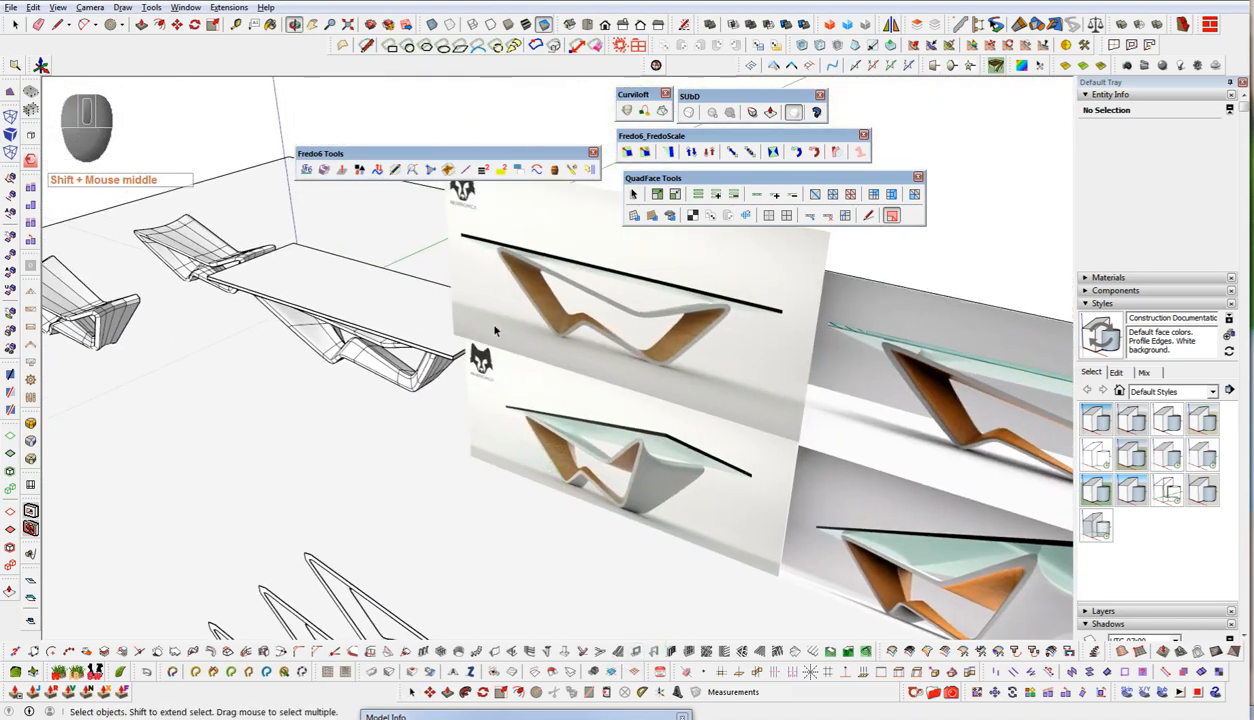
{"action": "scroll", "coordinate": [494, 325], "scroll_direction": "up", "scroll_amount": 6}
{"action": "middle_click_drag", "start_coordinate": [492, 394], "coordinate": [450, 360], "text": "shift"}
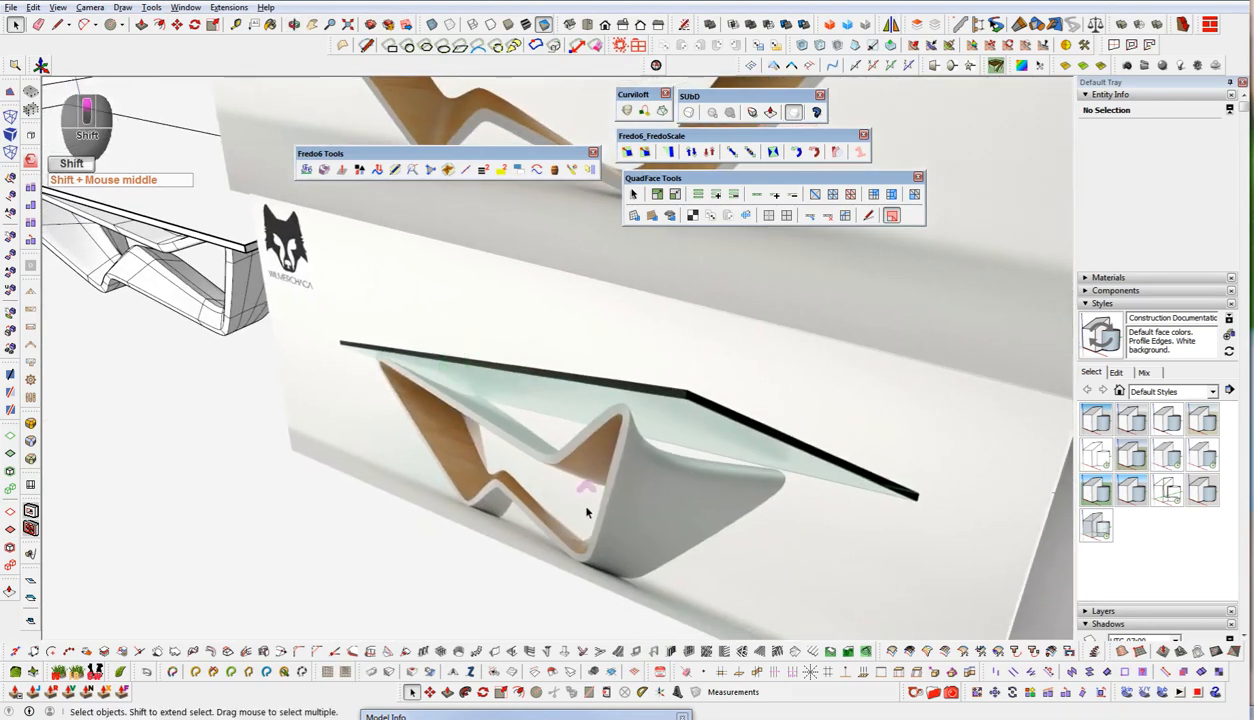
{"action": "scroll", "coordinate": [586, 496], "scroll_direction": "up", "scroll_amount": 3}
{"action": "middle_click_drag", "start_coordinate": [843, 563], "coordinate": [500, 240], "text": "shift"}
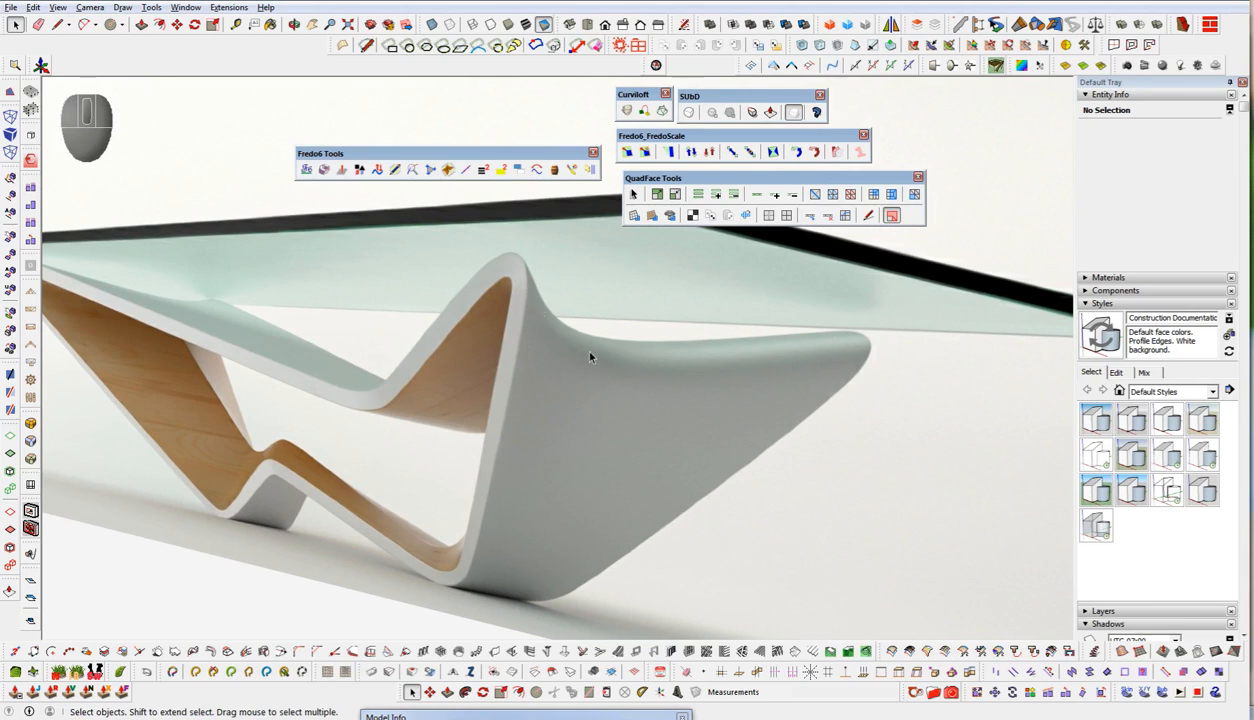
{"action": "middle_click_drag", "start_coordinate": [512, 559], "coordinate": [540, 414]}
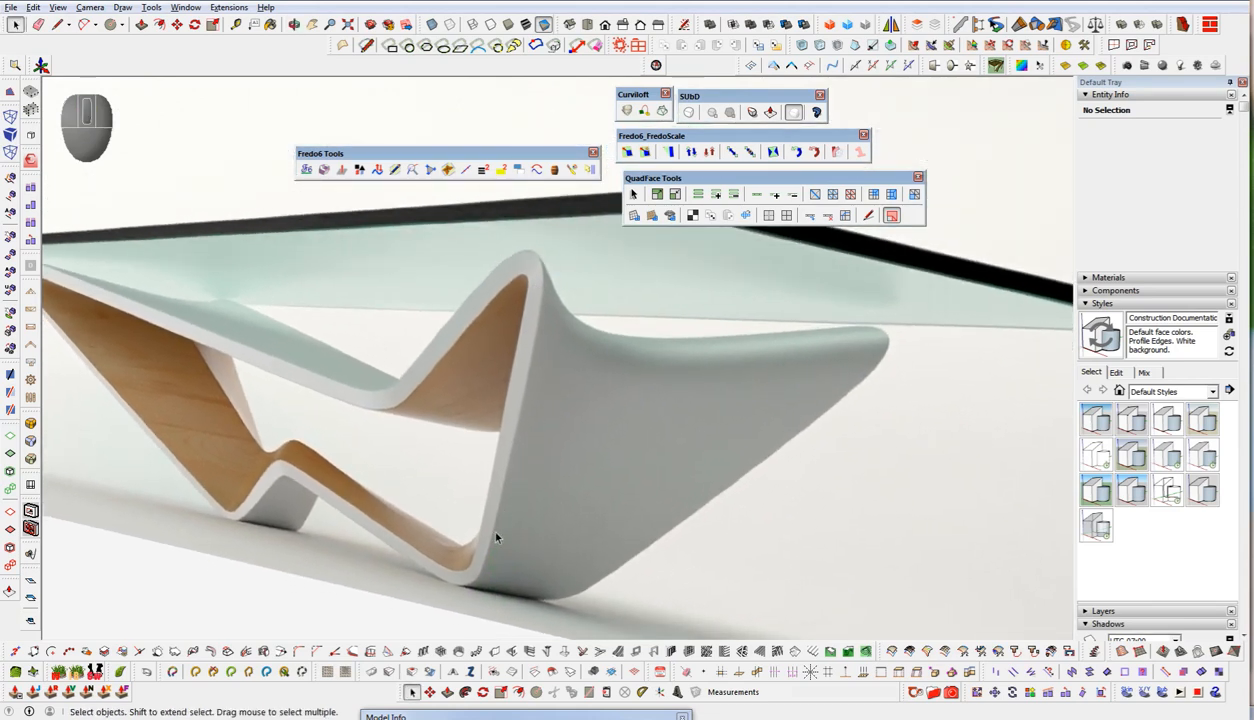
- Draw three short marker lines on the photo's flared side: along the near edge, along the far edge and midway between them
{"action": "key", "text": "t"}
{"action": "key", "text": "q"}
{"action": "left_click", "coordinate": [520, 405]}
{"action": "left_click", "coordinate": [493, 528]}
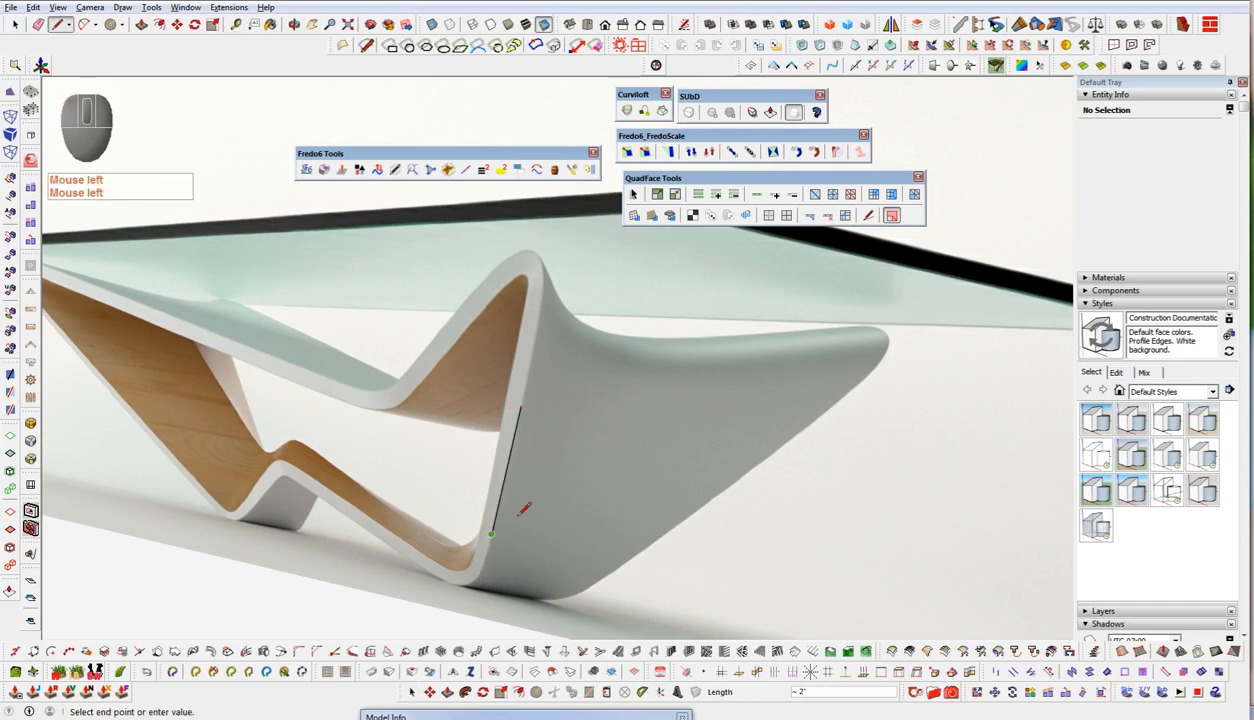
{"action": "key", "text": "q"}
{"action": "left_click", "coordinate": [783, 447]}
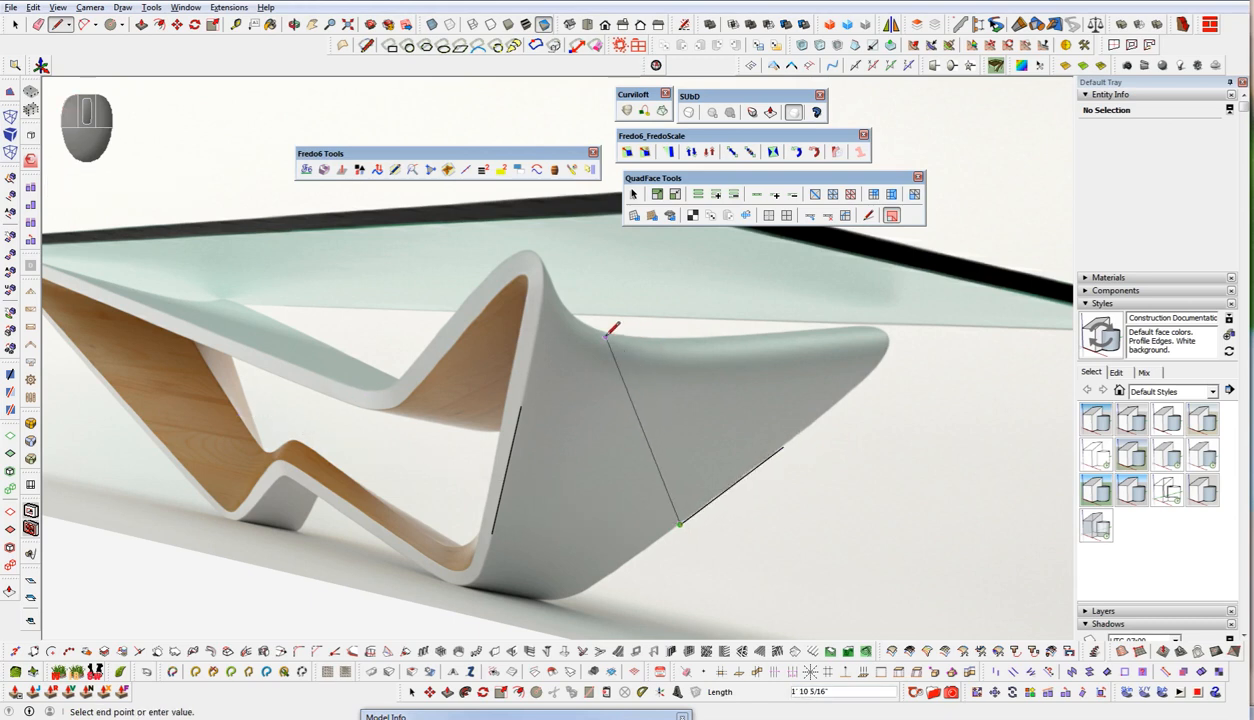
{"action": "key", "text": "q"}
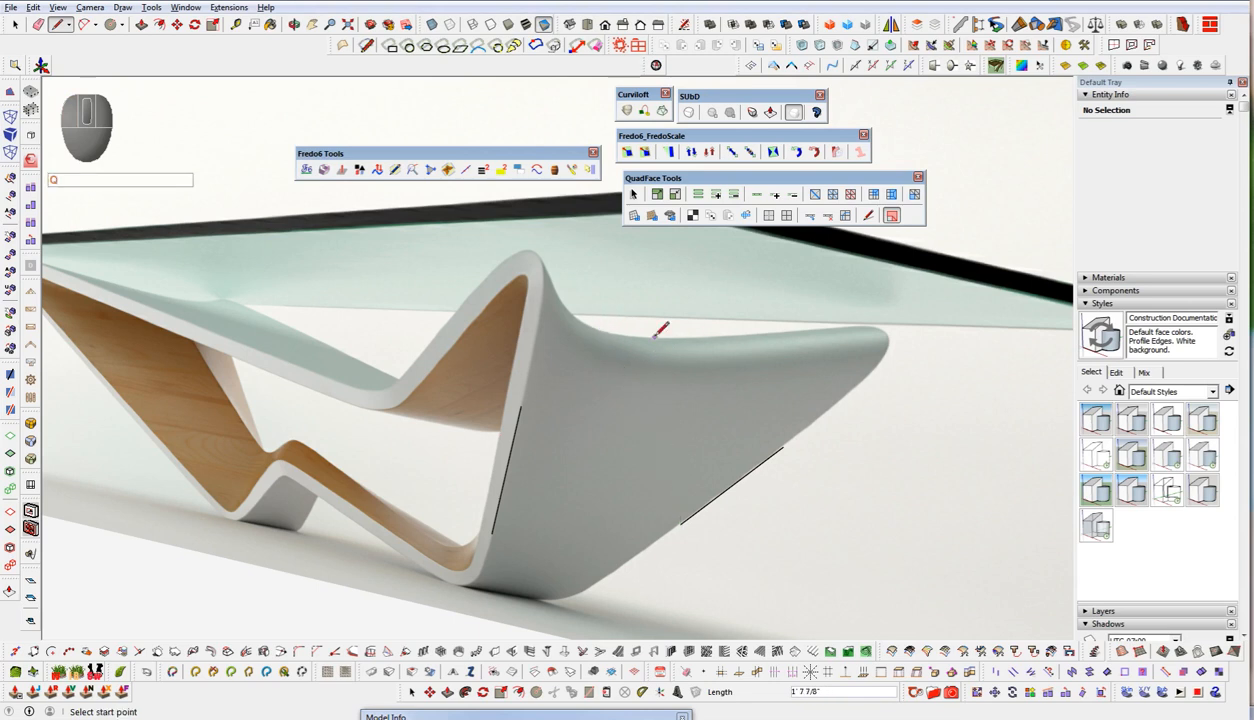
{"action": "left_click", "coordinate": [631, 420]}
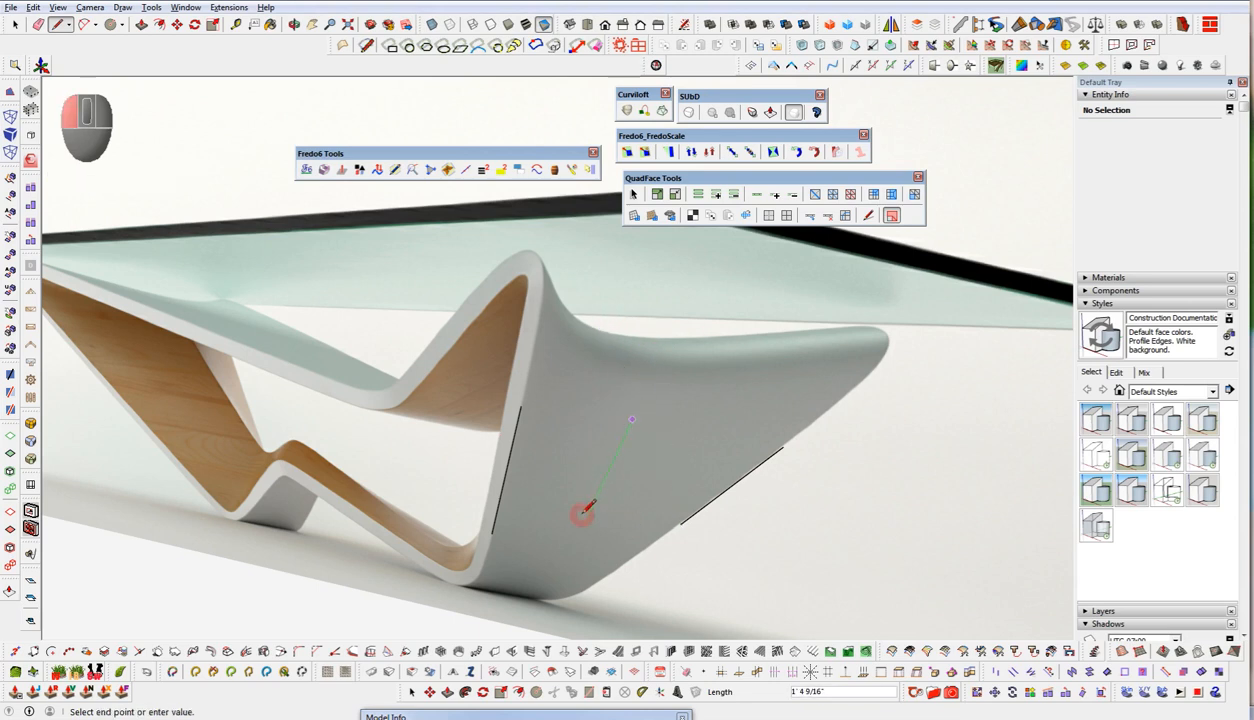
{"action": "left_click", "coordinate": [588, 509]}
{"action": "key", "text": "space"}
- Open the middle profile group for editing and select the slanted end edge of its inner outline
{"action": "scroll", "coordinate": [692, 398], "scroll_direction": "down", "scroll_amount": 8}
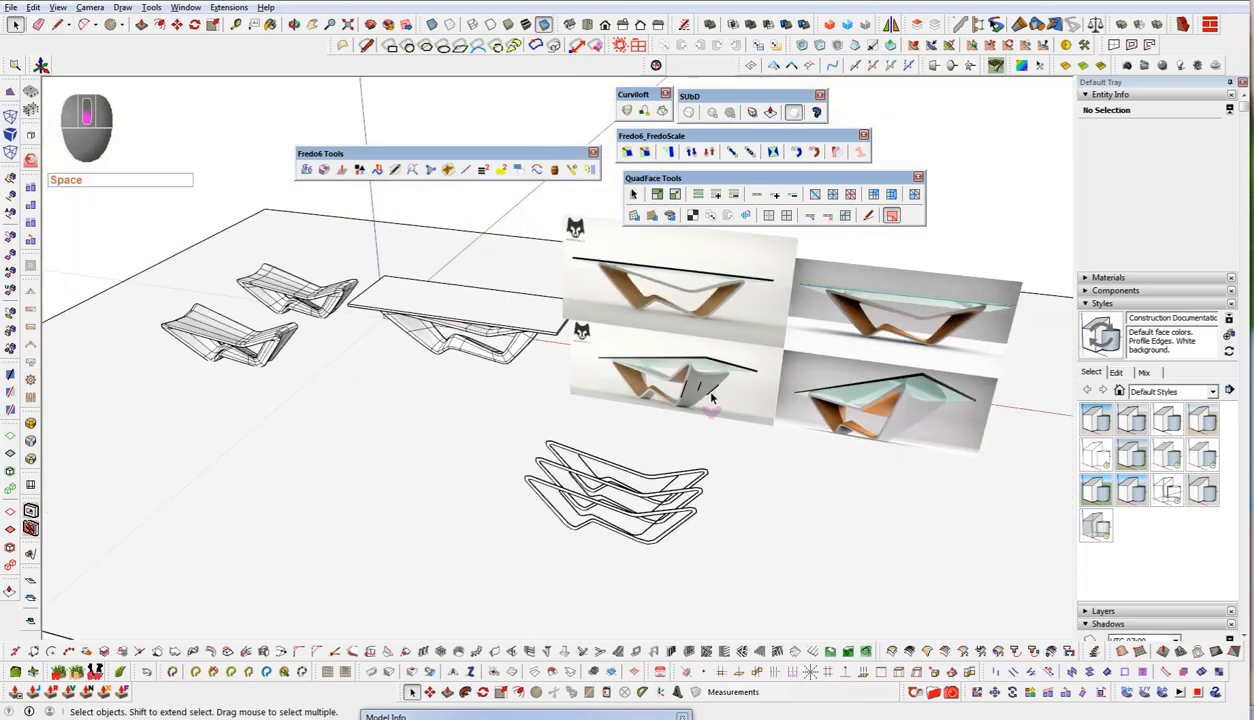
{"action": "middle_click_drag", "start_coordinate": [711, 398], "coordinate": [596, 549]}
{"action": "scroll", "coordinate": [596, 549], "scroll_direction": "up", "scroll_amount": 6}
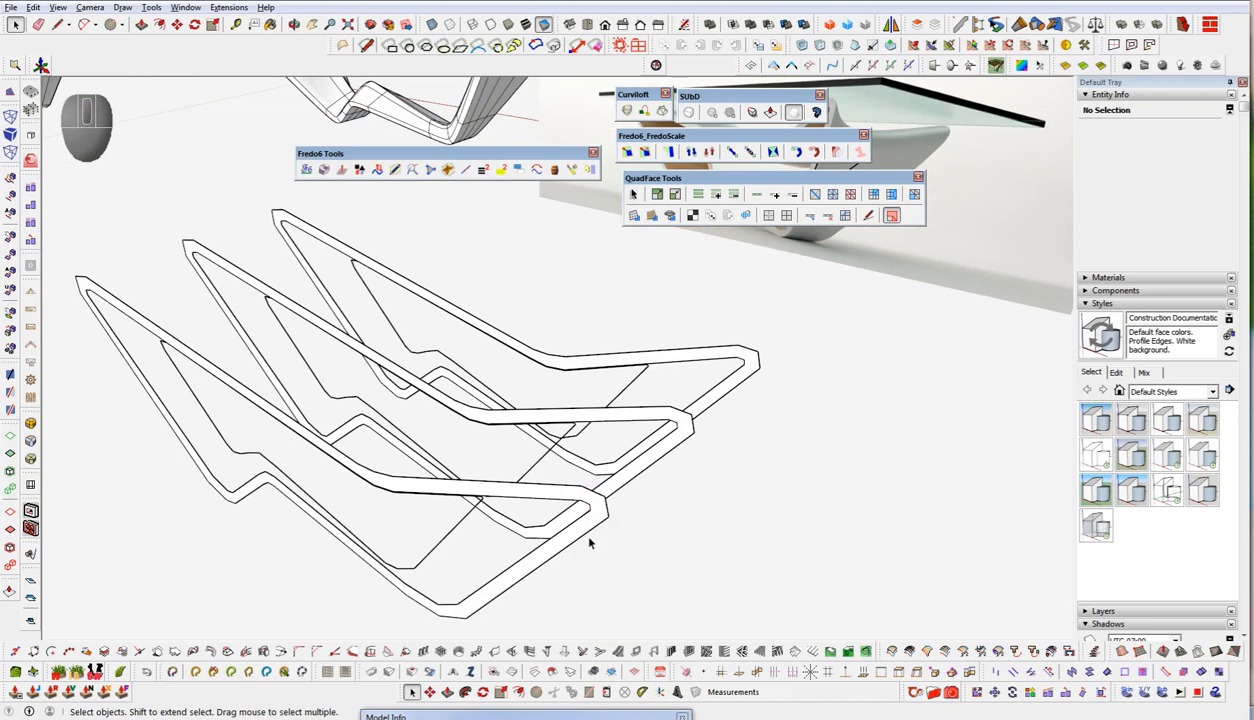
{"action": "key", "text": "space"}
{"action": "left_click", "coordinate": [667, 440]}
{"action": "double_click", "coordinate": [667, 440]}
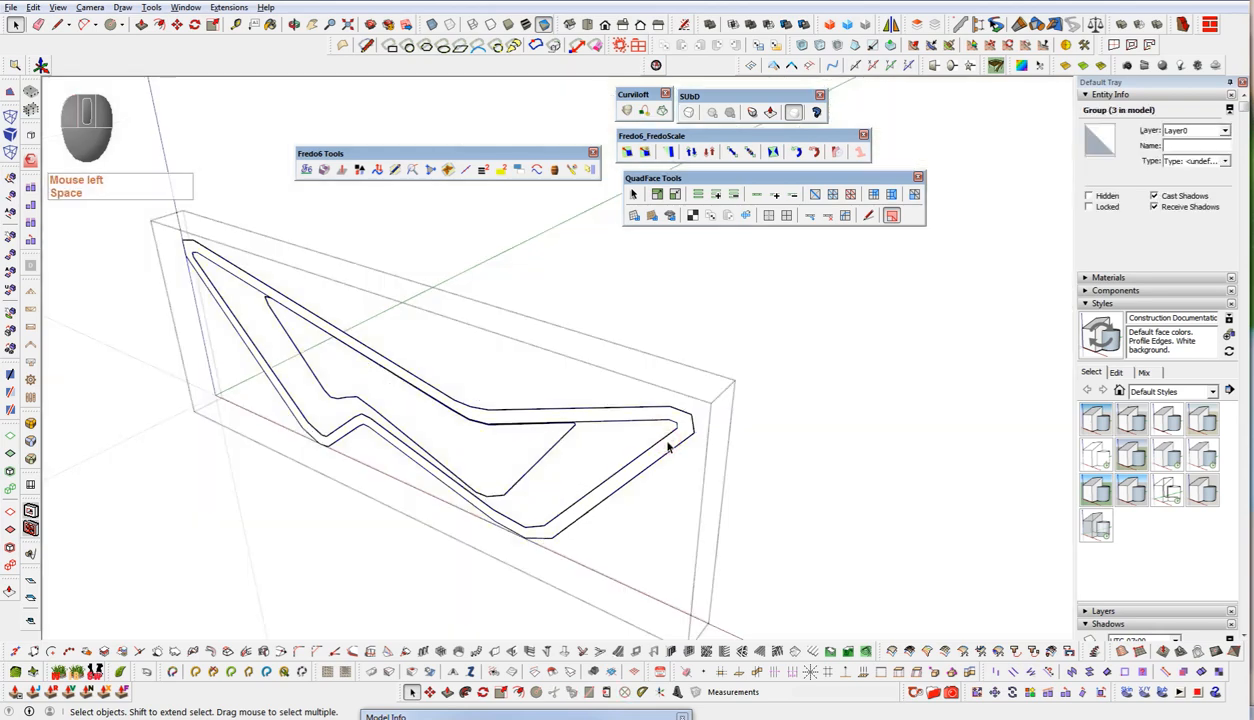
{"action": "left_click", "coordinate": [529, 473]}
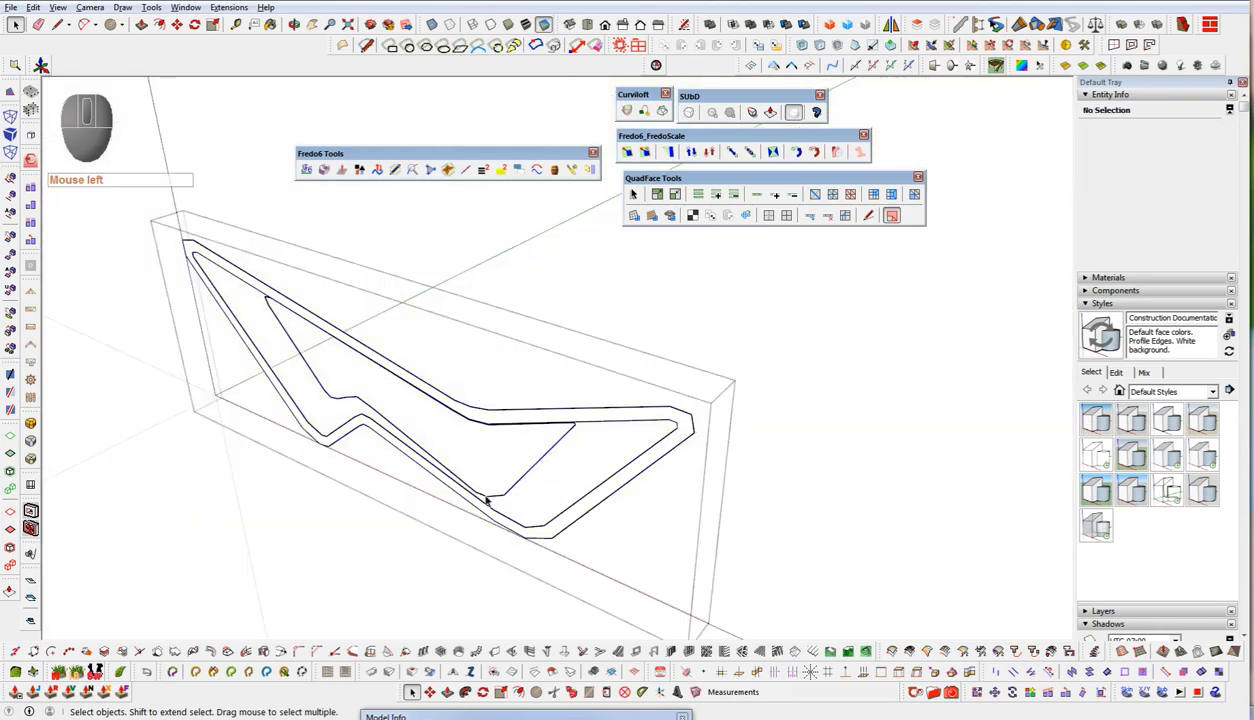
{"action": "middle_click_drag", "start_coordinate": [590, 414], "coordinate": [622, 437]}
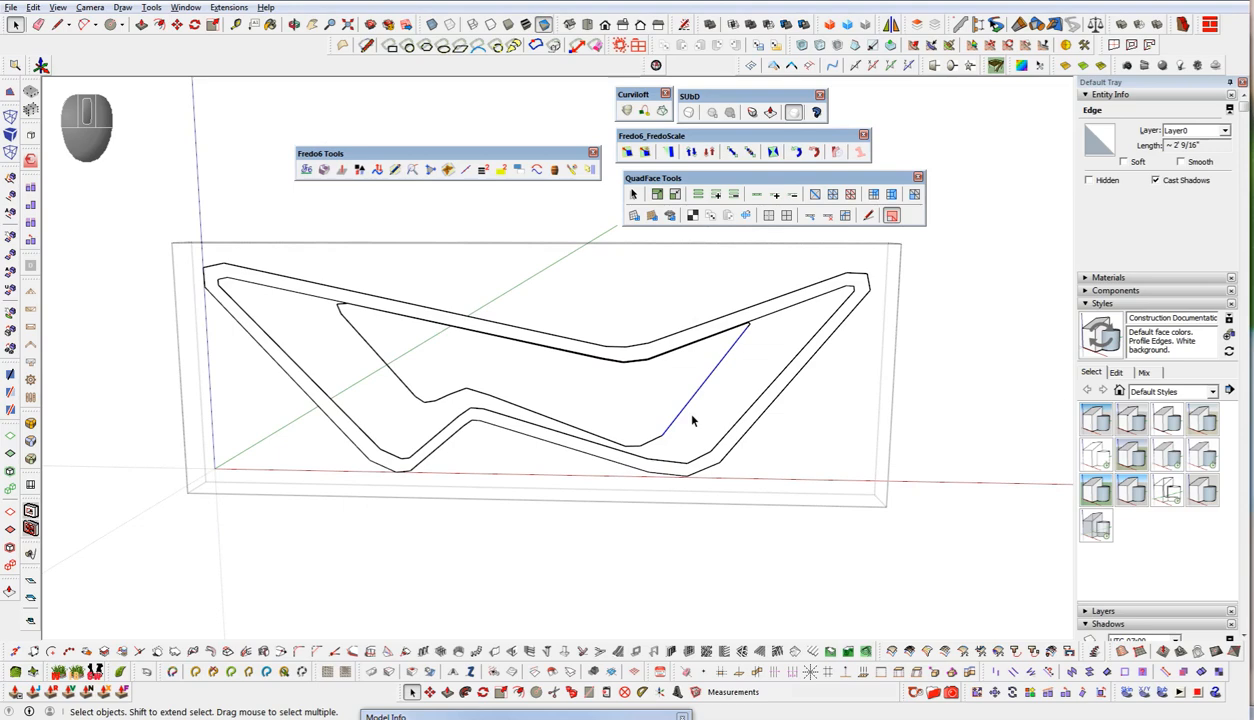
- Select the outer outline group inside the middle profile and scale its length down slightly about its center
{"action": "key", "text": "shift+c"}
{"action": "middle_click_drag", "start_coordinate": [714, 443], "coordinate": [531, 541]}
{"action": "double_click", "coordinate": [580, 478]}
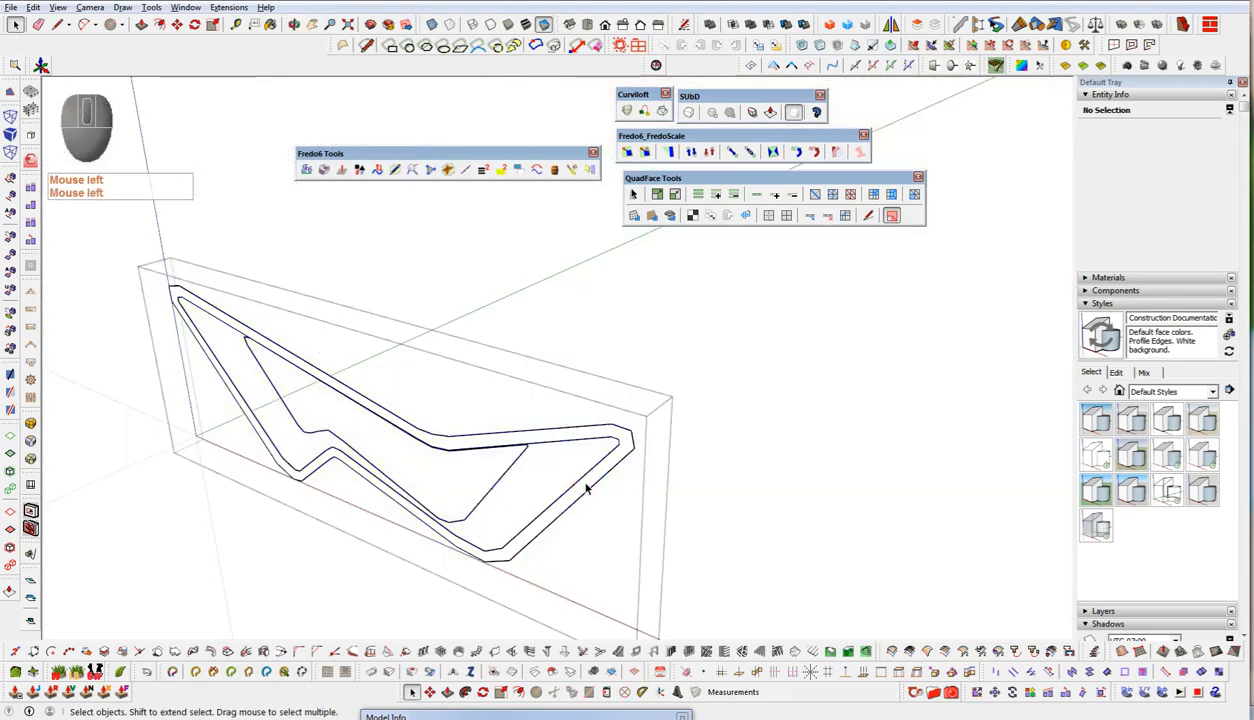
{"action": "left_click", "coordinate": [585, 489]}
{"action": "key", "text": "s"}
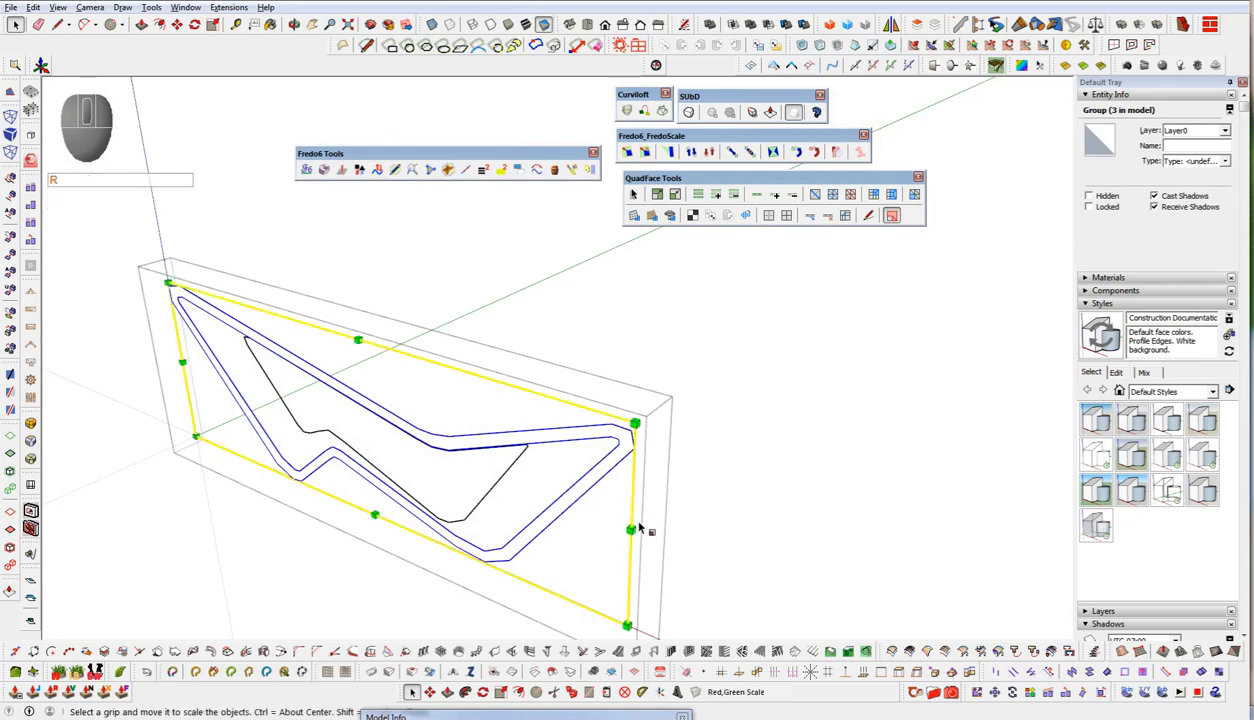
{"action": "left_click_drag", "start_coordinate": [632, 526], "coordinate": [604, 520], "text": "ctrl"}
- Scale the outer outline's height down slightly from its top to bring its central dip close to the inner outline
{"action": "middle_click_drag", "start_coordinate": [582, 526], "coordinate": [666, 431]}
{"action": "scroll", "coordinate": [800, 318], "scroll_direction": "up", "scroll_amount": 5}
{"action": "middle_click_drag", "start_coordinate": [800, 318], "coordinate": [670, 352], "text": "shift"}
{"action": "scroll", "coordinate": [708, 364], "scroll_direction": "down", "scroll_amount": 4}
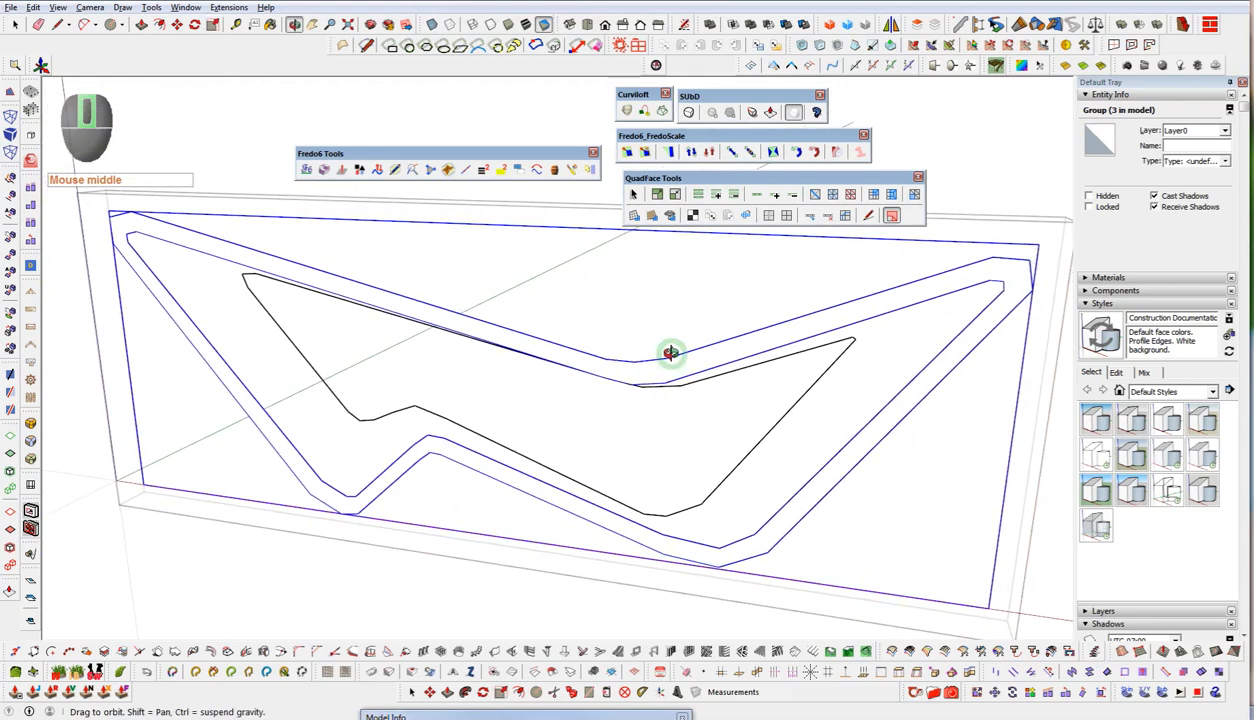
{"action": "left_click", "coordinate": [499, 228]}
{"action": "left_click_drag", "start_coordinate": [499, 228], "coordinate": [500, 238]}
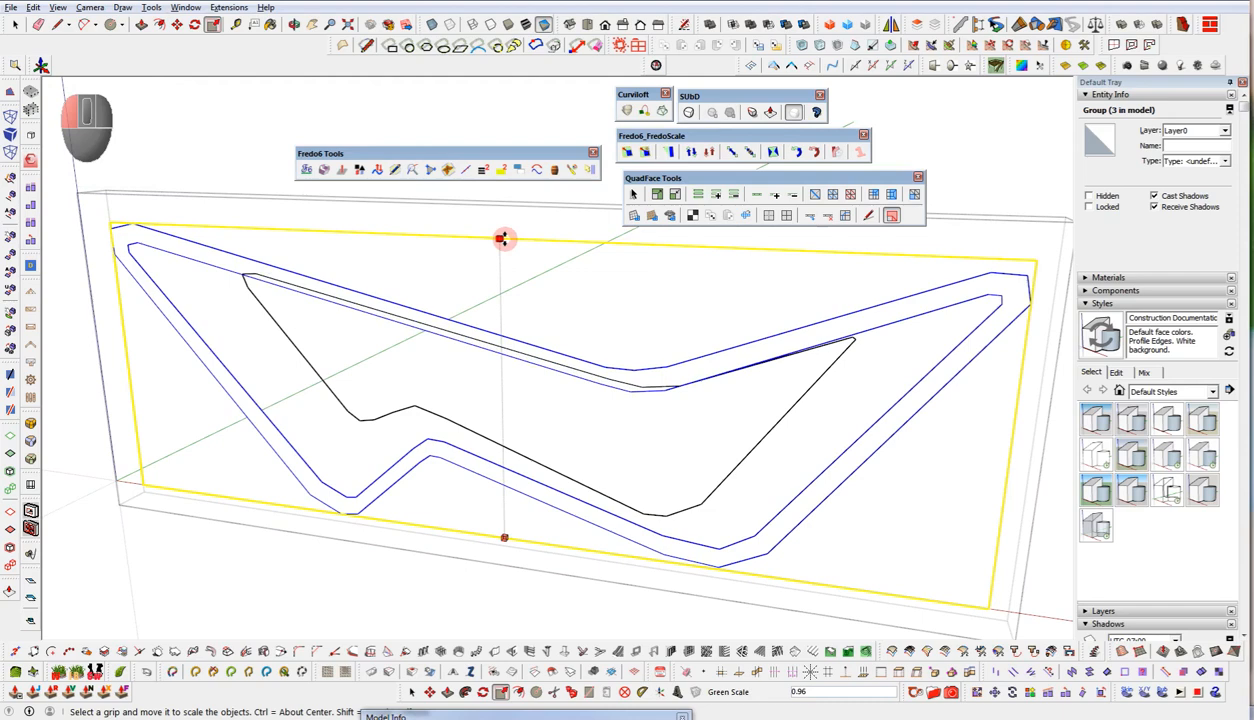
{"action": "mouse_move", "coordinate": [501, 238]}
{"action": "left_mouse_down"}
{"action": "mouse_move", "coordinate": [510, 218]}
{"action": "mouse_move", "coordinate": [511, 232]}
{"action": "left_mouse_up"}
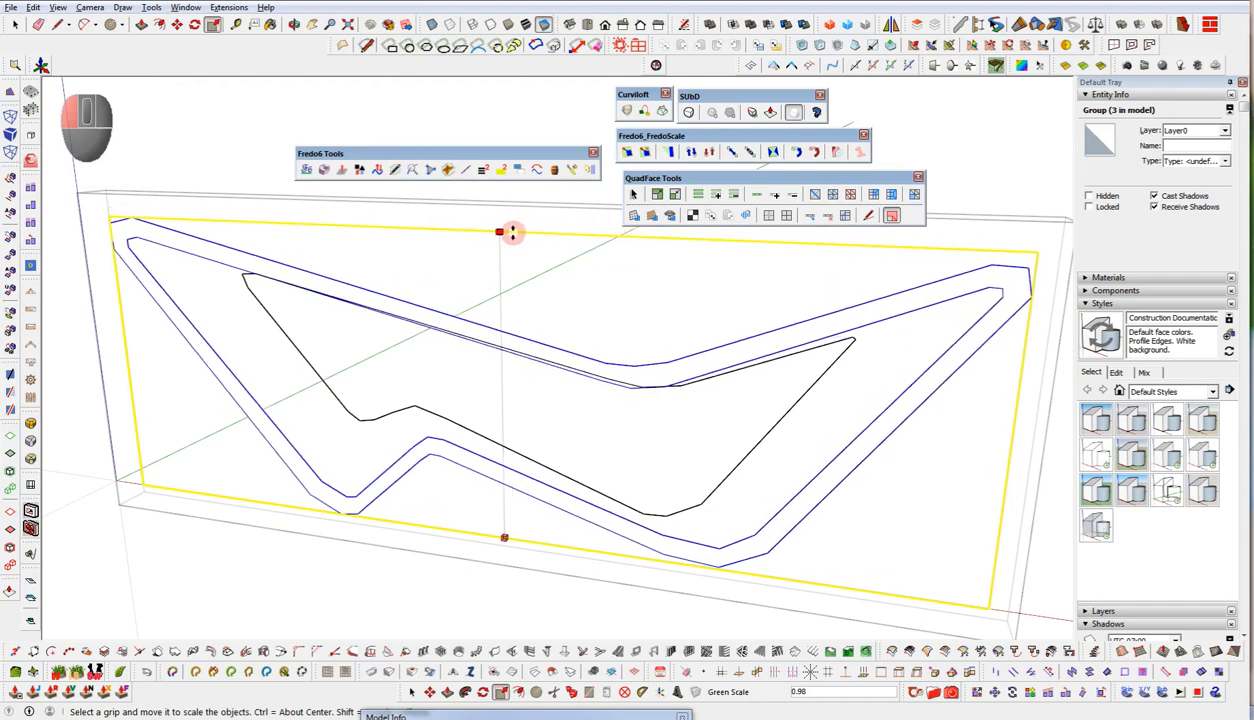
{"action": "left_click_drag", "start_coordinate": [511, 232], "coordinate": [512, 235]}
- Select all edges of the inner outline and move them about 7/16" to meet the outer outline at the central dip
{"action": "key", "text": "space"}
{"action": "scroll", "coordinate": [626, 392], "scroll_direction": "up", "scroll_amount": 5}
{"action": "left_click", "coordinate": [630, 388]}
{"action": "triple_click", "coordinate": [630, 388]}
{"action": "key", "text": "w"}
{"action": "left_click", "coordinate": [609, 379]}
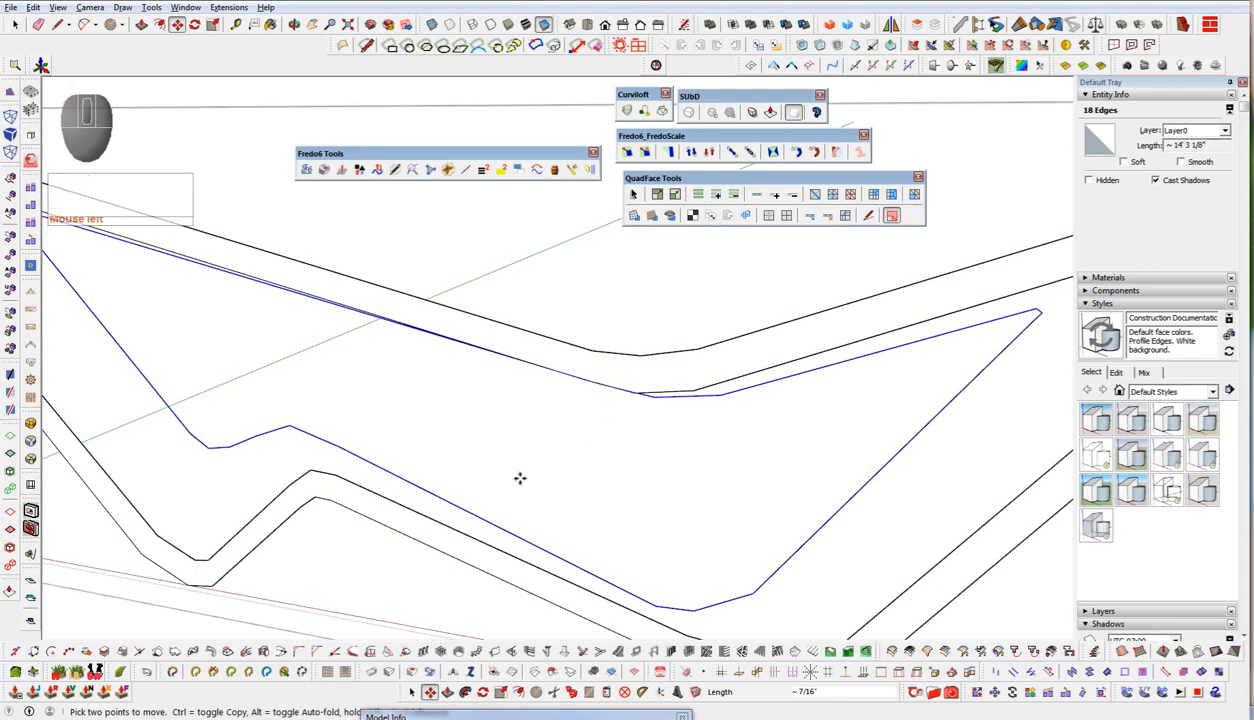
- With vertex editing, slide the upper vertex of the inner outline's right tip about 11/16" back along its edge
{"action": "scroll", "coordinate": [500, 420], "scroll_direction": "down", "scroll_amount": 6}
{"action": "mouse_move", "coordinate": [556, 458]}
{"action": "middle_mouse_down"}
{"action": "mouse_move", "coordinate": [532, 456]}
{"action": "mouse_move", "coordinate": [620, 390]}
{"action": "middle_mouse_up"}
{"action": "scroll", "coordinate": [628, 383], "scroll_direction": "up", "scroll_amount": 6}
{"action": "scroll", "coordinate": [624, 390], "scroll_direction": "down", "scroll_amount": 5}
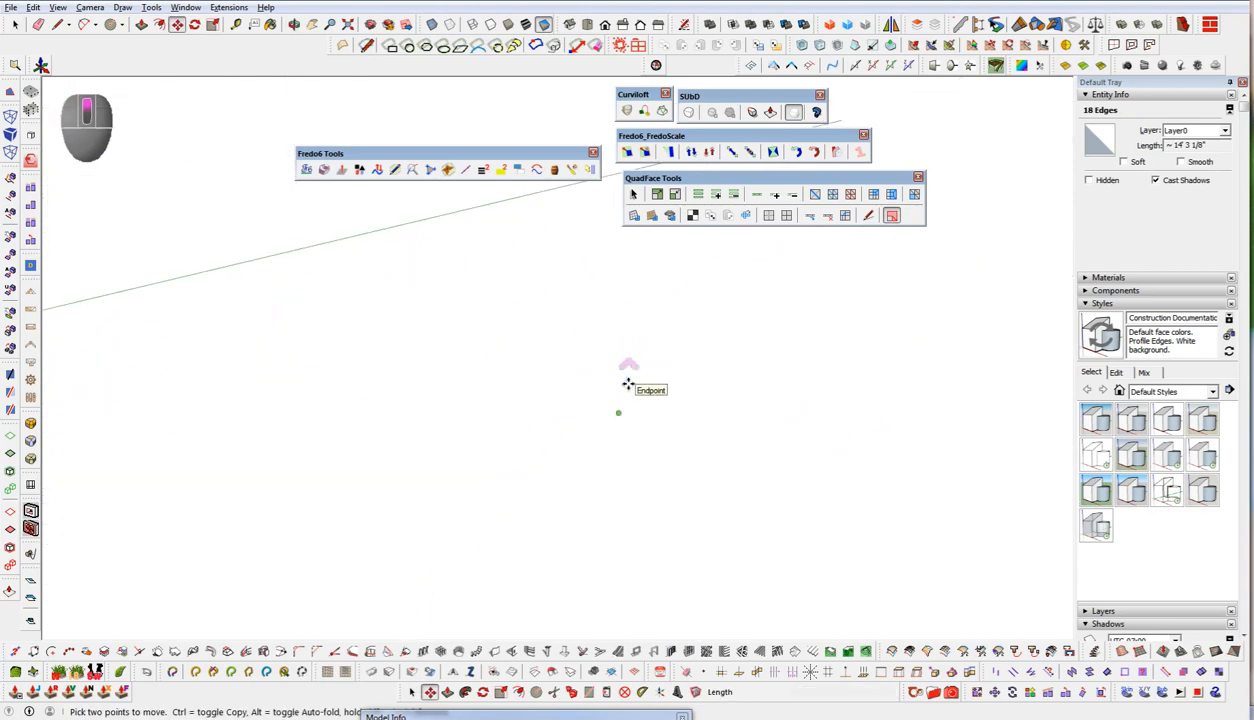
{"action": "scroll", "coordinate": [625, 396], "scroll_direction": "up", "scroll_amount": 5}
{"action": "scroll", "coordinate": [637, 368], "scroll_direction": "up", "scroll_amount": 1}
{"action": "scroll", "coordinate": [637, 368], "scroll_direction": "up", "scroll_amount": 3}
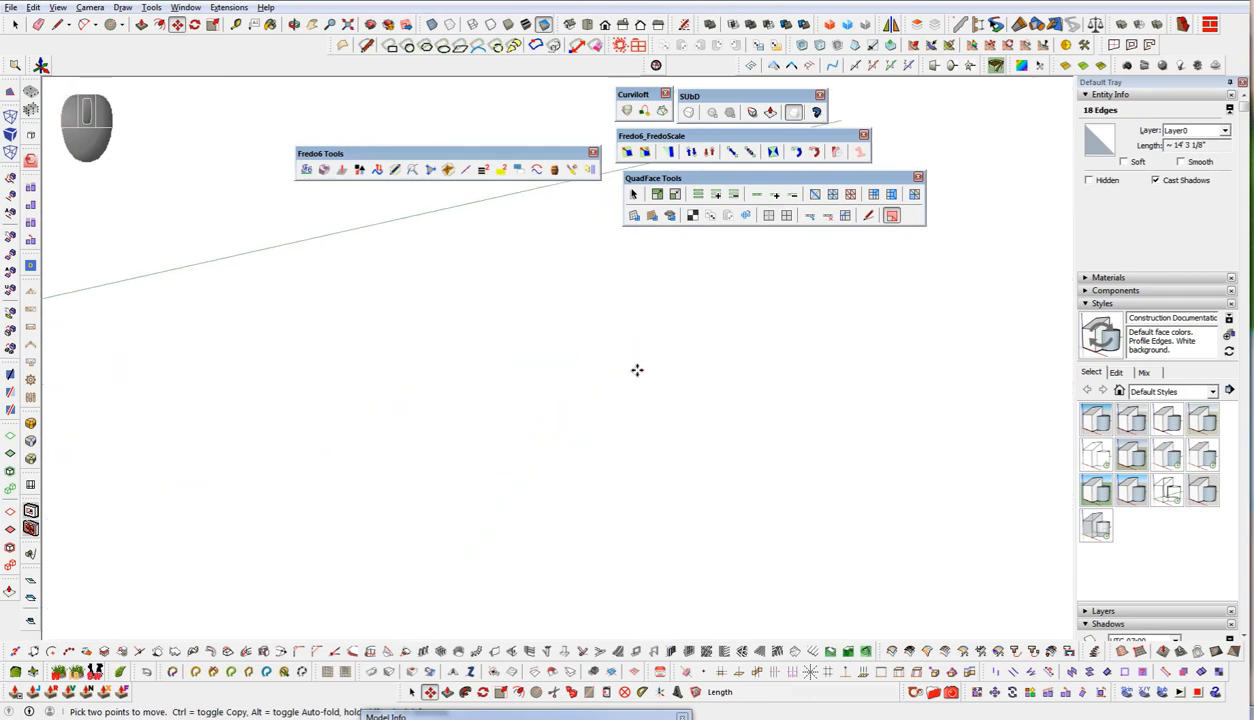
{"action": "scroll", "coordinate": [637, 369], "scroll_direction": "down", "scroll_amount": 2}
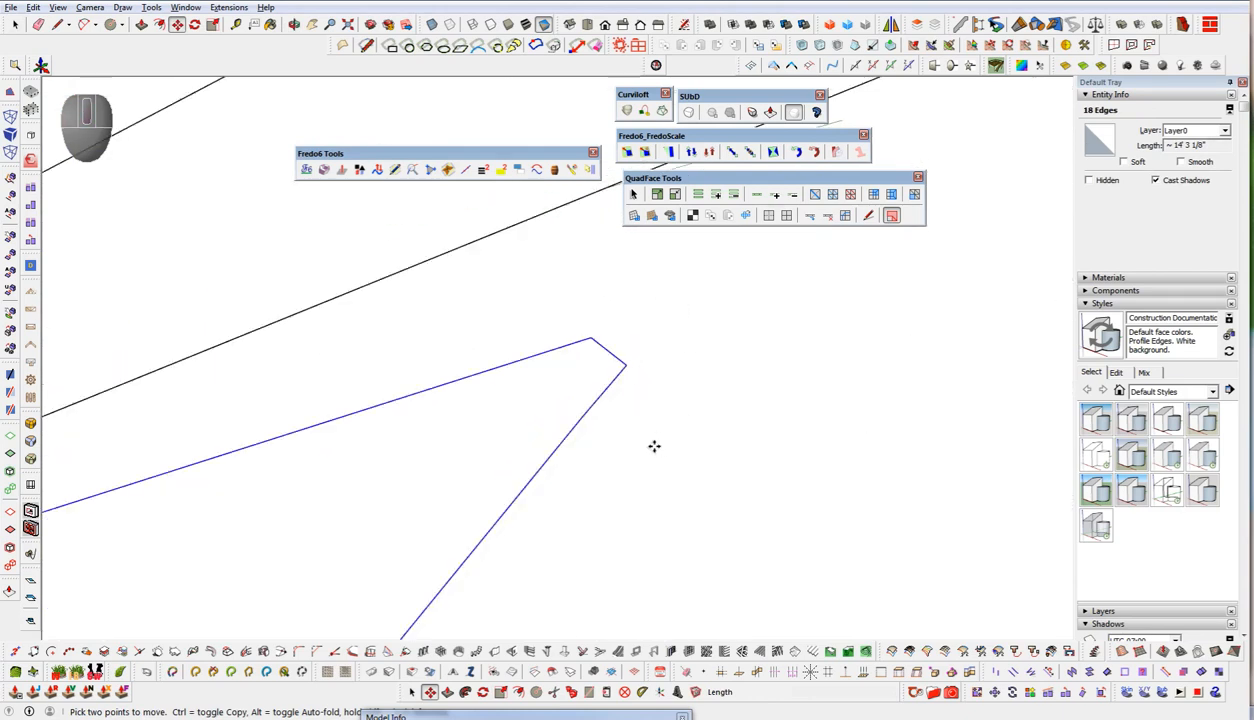
{"action": "key", "text": "alt+v"}
{"action": "left_click", "coordinate": [589, 340]}
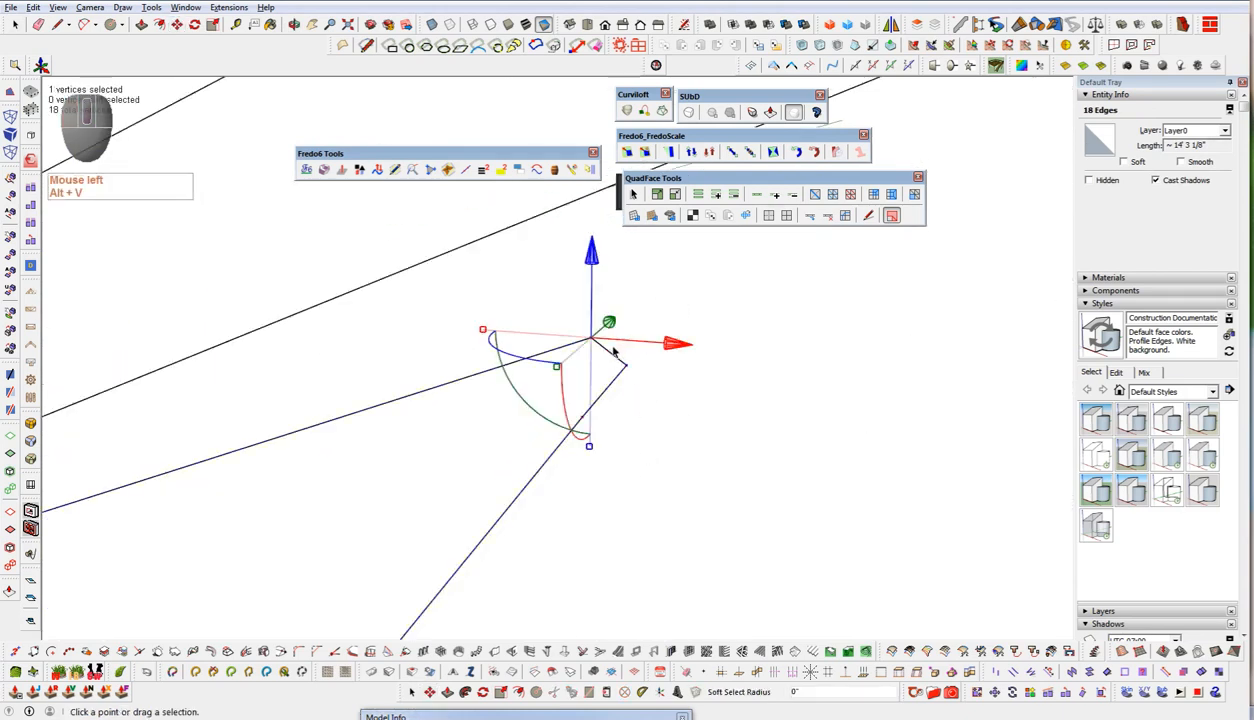
{"action": "key", "text": "w"}
{"action": "left_click", "coordinate": [592, 341]}
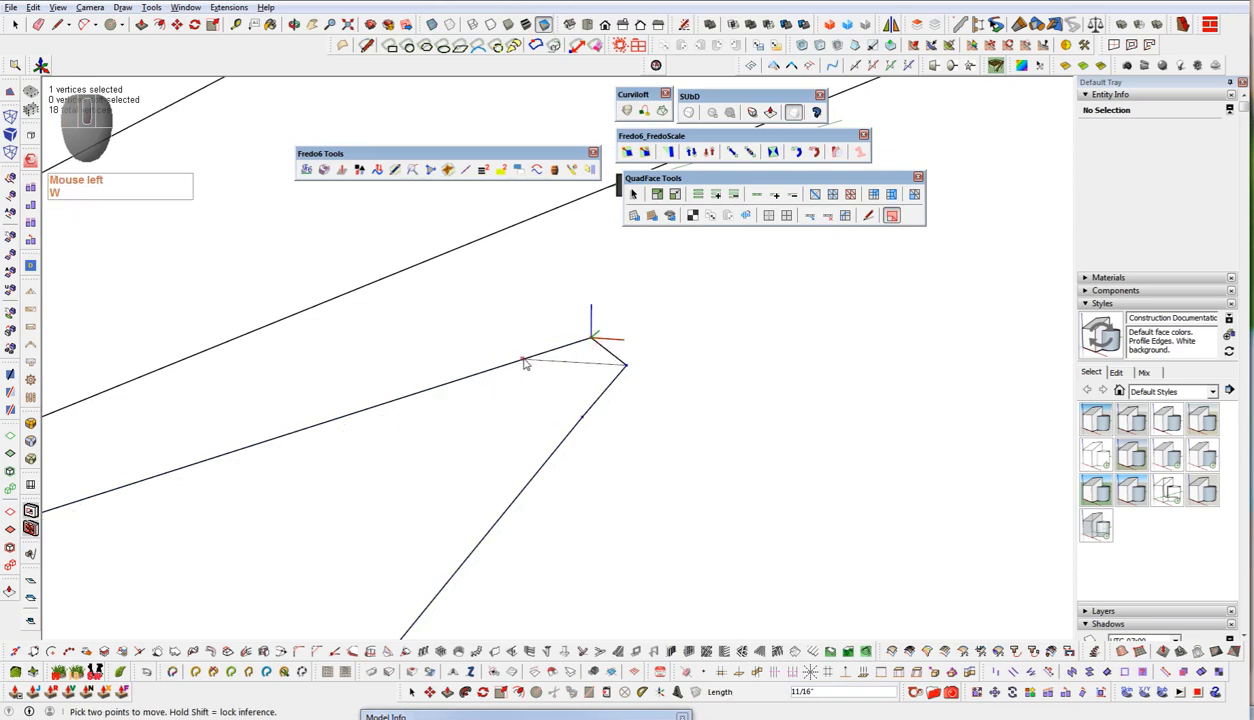
{"action": "left_click", "coordinate": [522, 358]}
{"action": "key", "text": "space"}
- Lower the vertex just beneath the inner outline's right tip and shift it 1/8" outward along the red axis
{"action": "left_click", "coordinate": [581, 417]}
{"action": "key", "text": "w"}
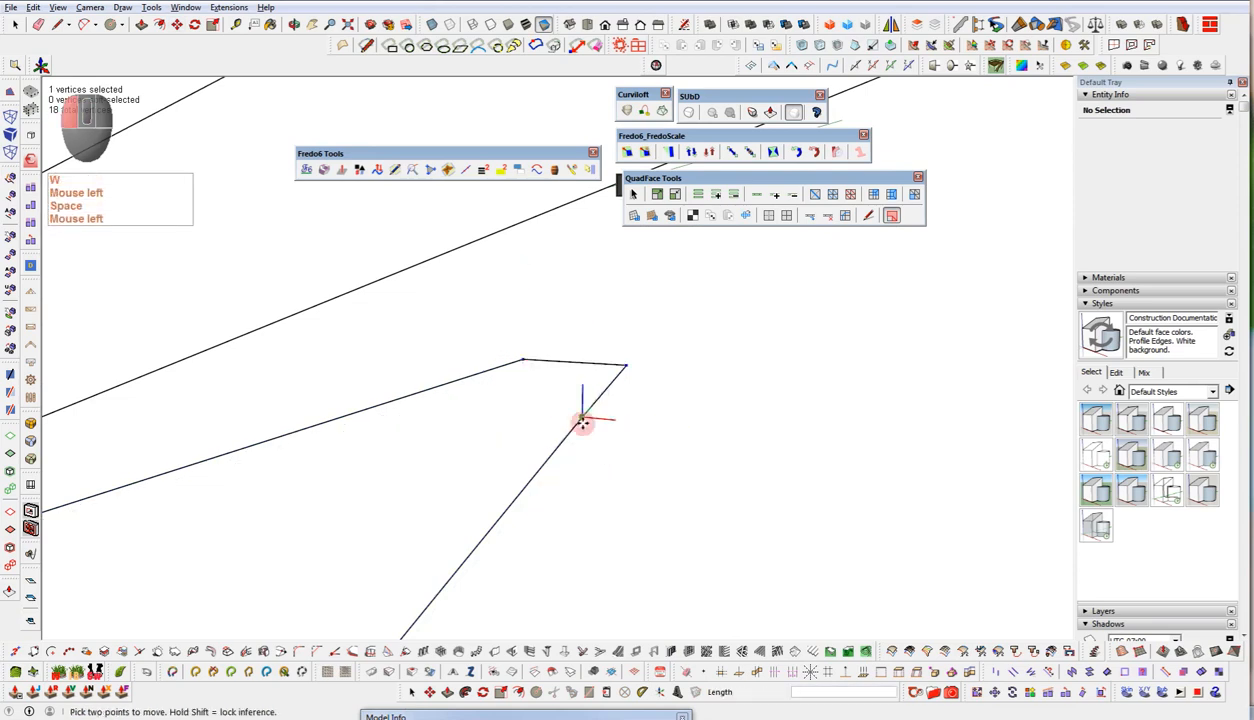
{"action": "left_click", "coordinate": [582, 418]}
{"action": "left_click", "coordinate": [581, 490]}
{"action": "key", "text": "space"}
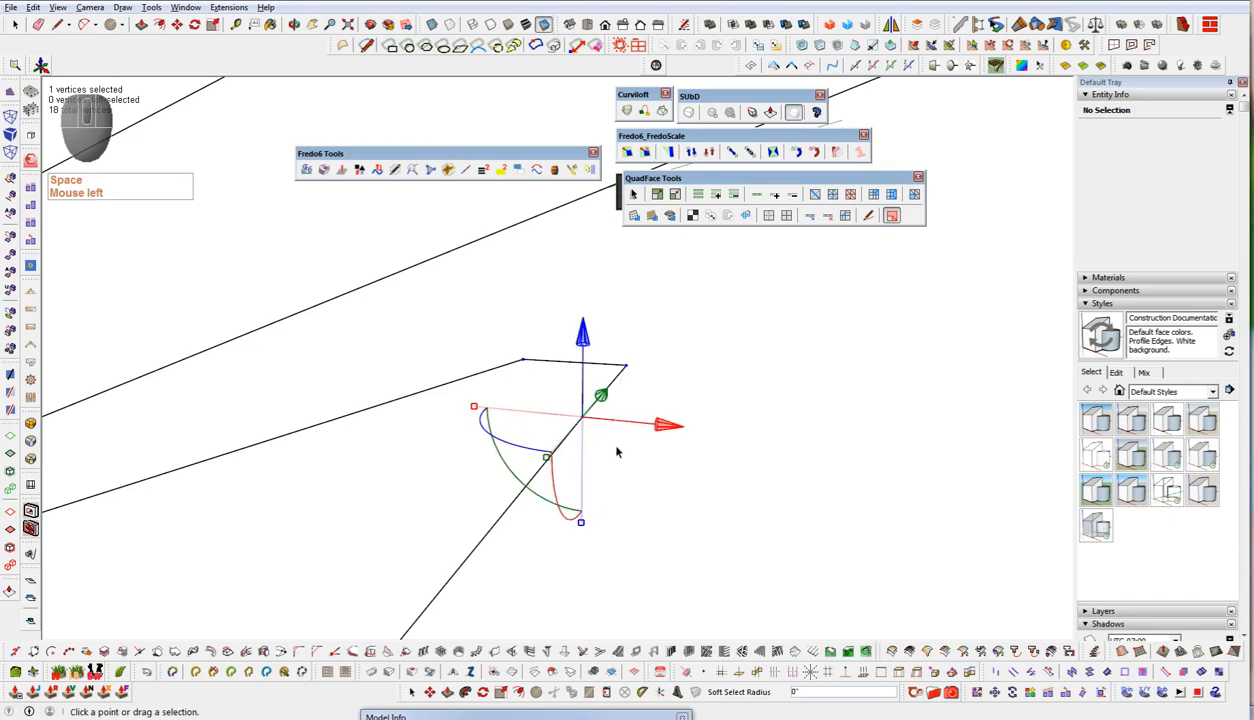
{"action": "left_click_drag", "start_coordinate": [588, 388], "coordinate": [590, 448]}
- Pull the inner outline's outermost right tip vertex 5/16" outward along the red axis and close the profile group
{"action": "left_click", "coordinate": [627, 366]}
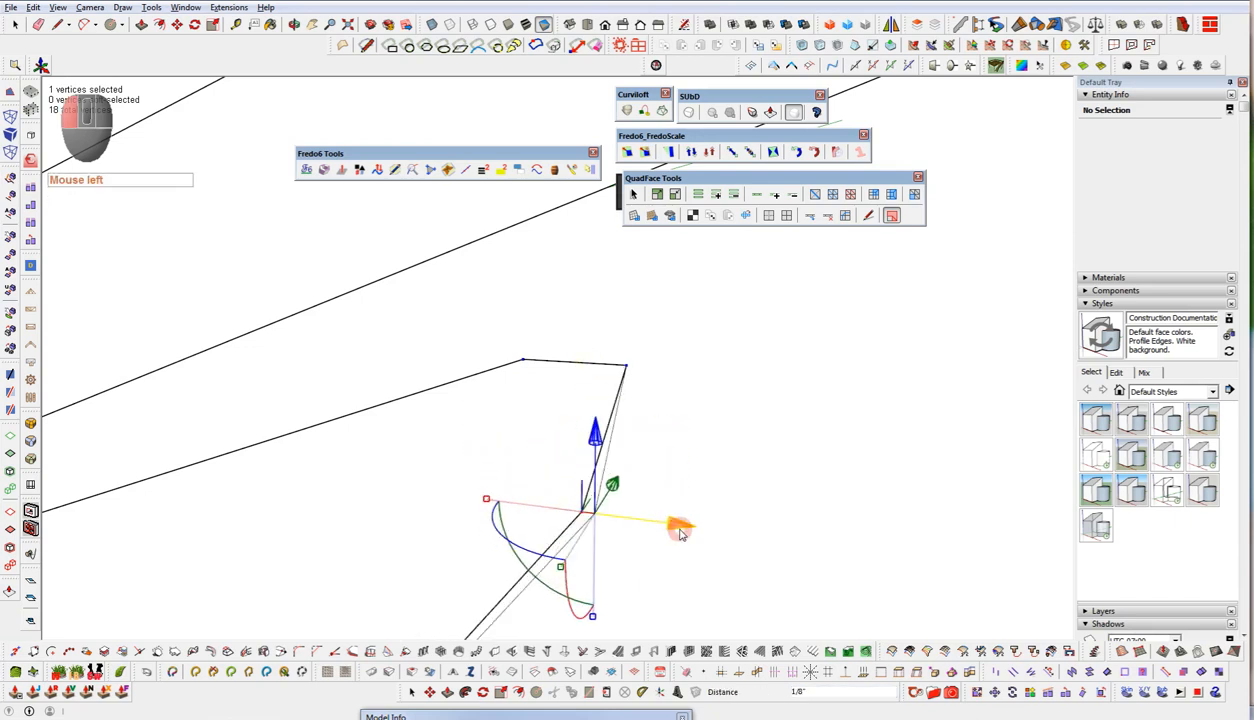
{"action": "left_click", "coordinate": [627, 366]}
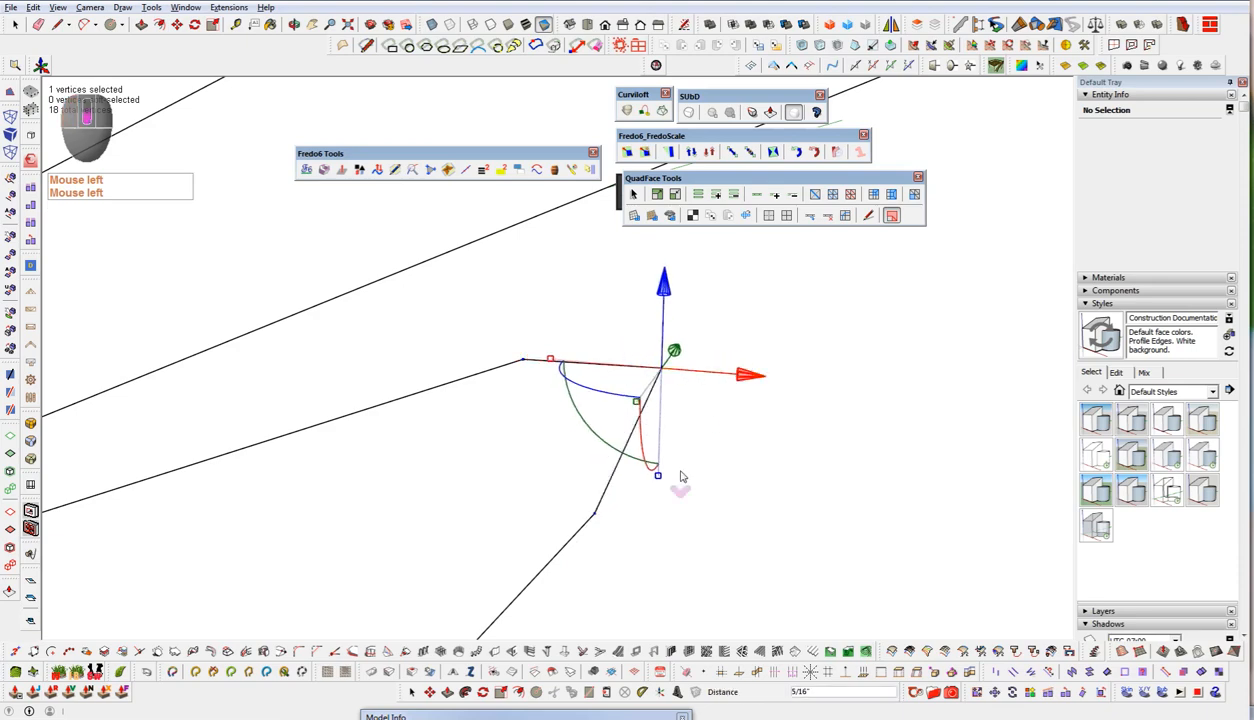
{"action": "scroll", "coordinate": [733, 562], "scroll_direction": "down", "scroll_amount": 5}
{"action": "key", "text": "space"}
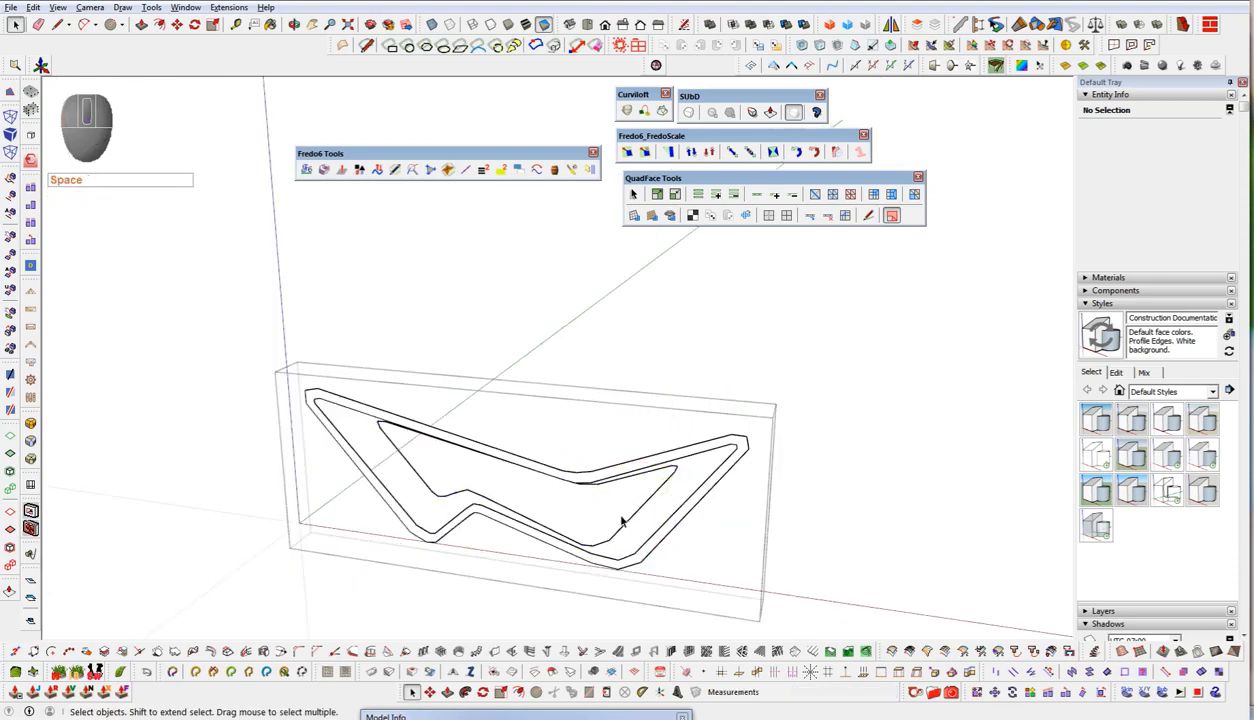
{"action": "middle_click_drag", "start_coordinate": [621, 521], "coordinate": [563, 501]}
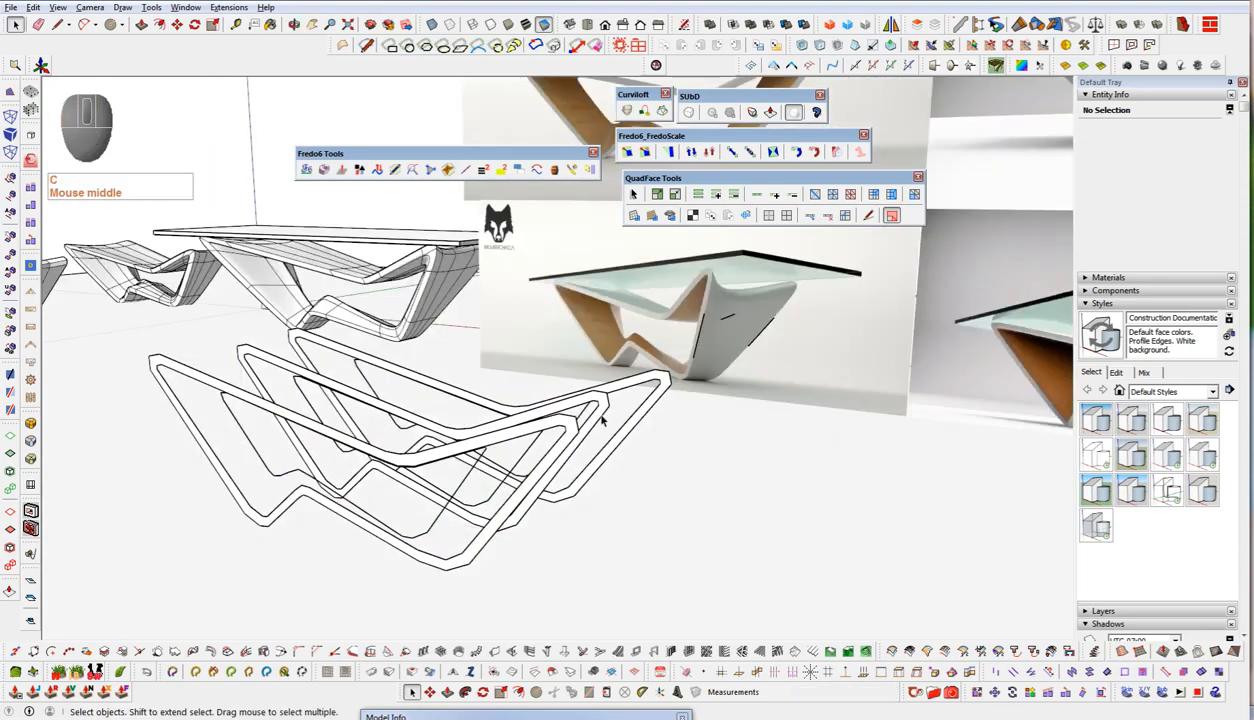
{"action": "middle_click_drag", "start_coordinate": [601, 420], "coordinate": [686, 245]}
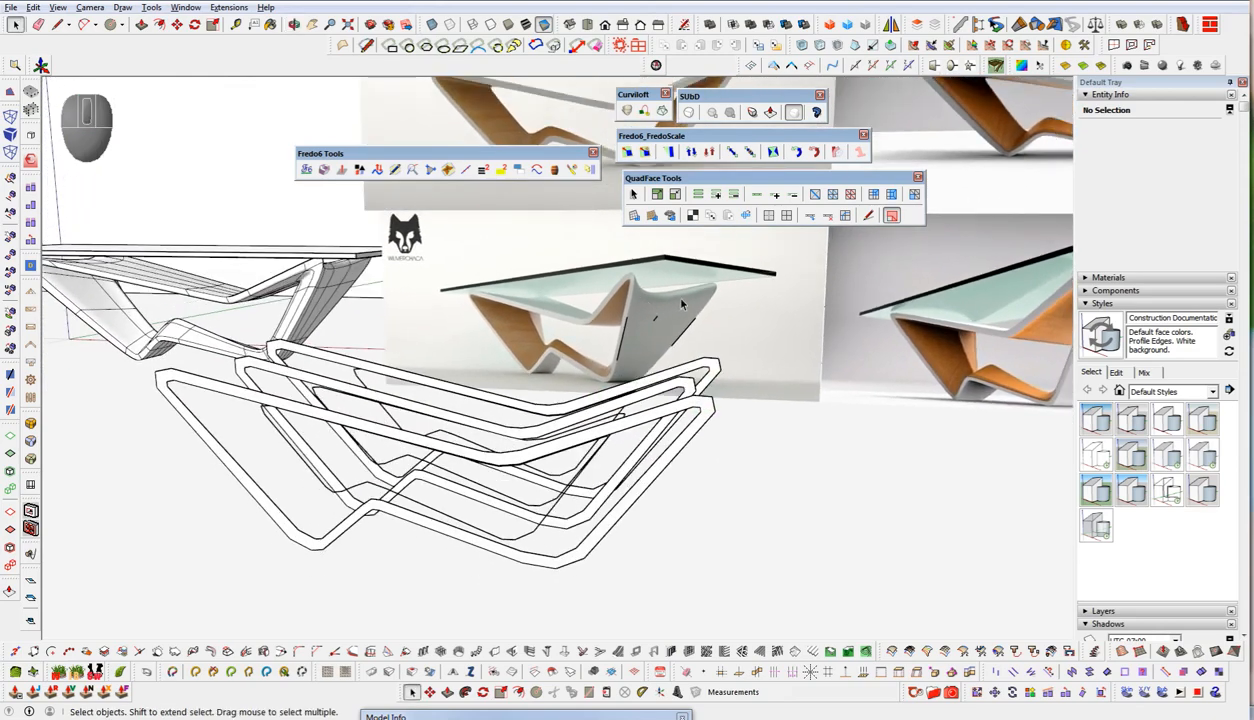
{"action": "mouse_move", "coordinate": [668, 470]}
{"action": "middle_mouse_down"}
{"action": "mouse_move", "coordinate": [683, 465]}
{"action": "mouse_move", "coordinate": [661, 512]}
{"action": "mouse_move", "coordinate": [736, 504]}
{"action": "mouse_move", "coordinate": [711, 512]}
{"action": "mouse_move", "coordinate": [723, 449]}
{"action": "mouse_move", "coordinate": [703, 409]}
{"action": "mouse_move", "coordinate": [672, 434]}
{"action": "mouse_move", "coordinate": [673, 457]}
{"action": "middle_mouse_up"}
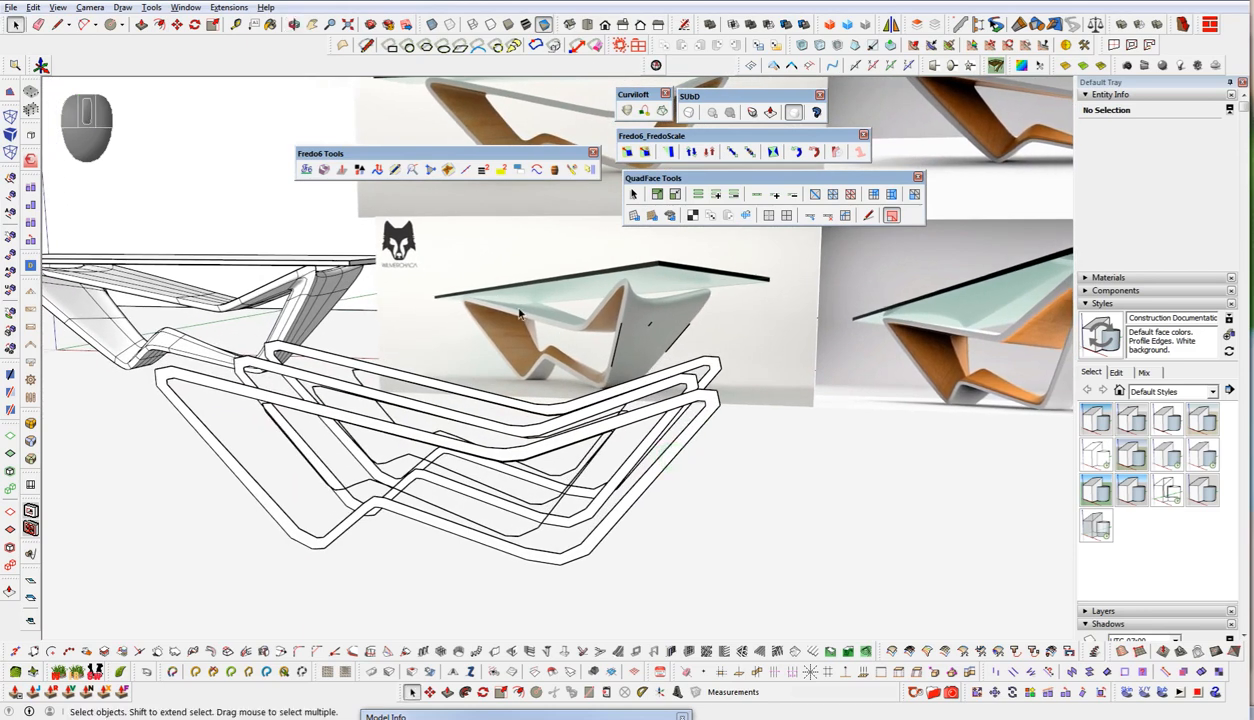
- Scale the middle profile copy slightly smaller about its centre and shift it about 1 3/16"
{"action": "middle_click_drag", "start_coordinate": [667, 394], "coordinate": [664, 440]}
{"action": "key", "text": "space"}
{"action": "left_click", "coordinate": [660, 458]}
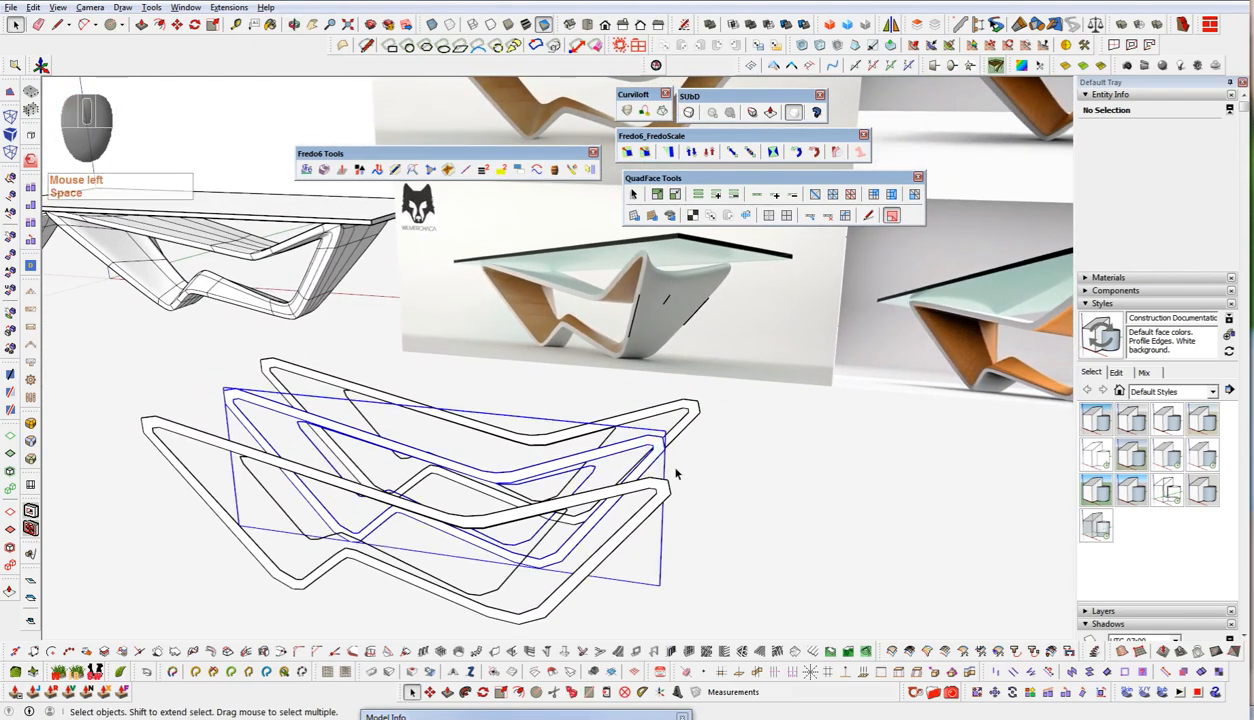
{"action": "key", "text": "r"}
{"action": "left_click_drag", "start_coordinate": [665, 432], "coordinate": [652, 434], "text": "ctrl"}
{"action": "middle_click_drag", "start_coordinate": [607, 540], "coordinate": [495, 476]}
{"action": "key", "text": "w"}
{"action": "left_click", "coordinate": [483, 477]}
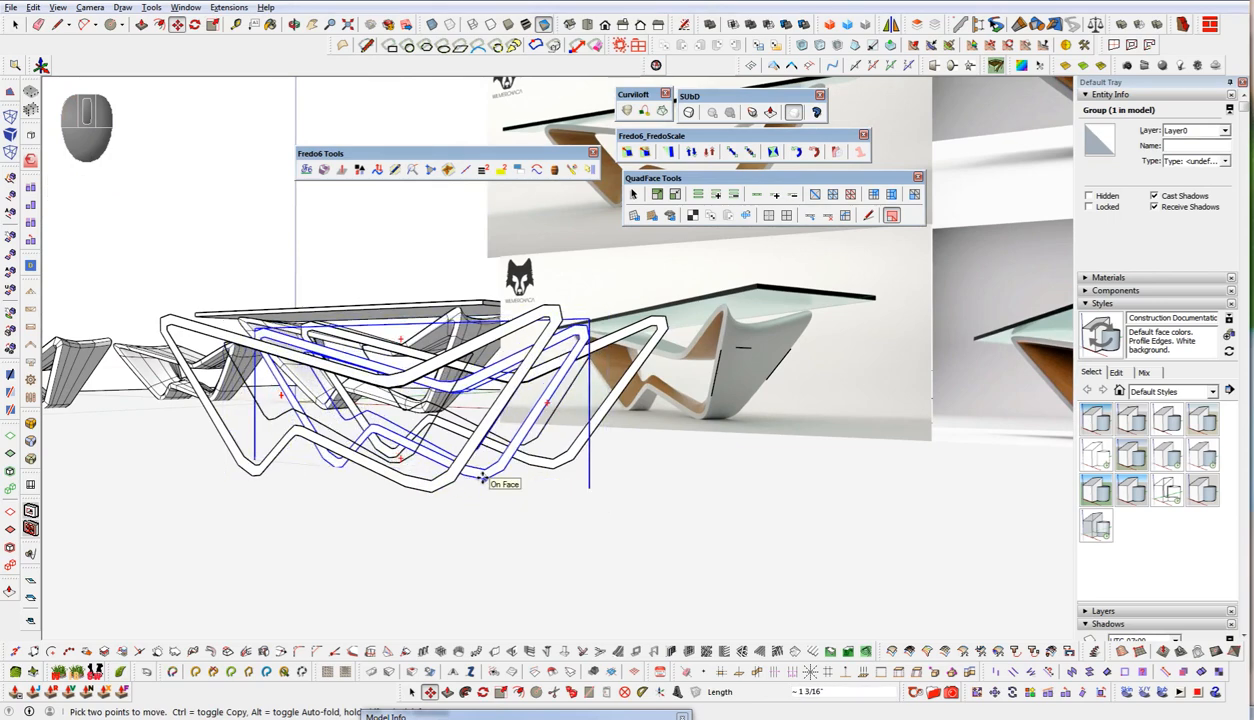
{"action": "key", "text": "space"}
- Draw short marker lines on the reference photo along the outer and inner edges of the table's left leg
{"action": "key", "text": "alt+t"}
{"action": "key", "text": "space"}
{"action": "middle_click_drag", "start_coordinate": [598, 507], "coordinate": [600, 612]}
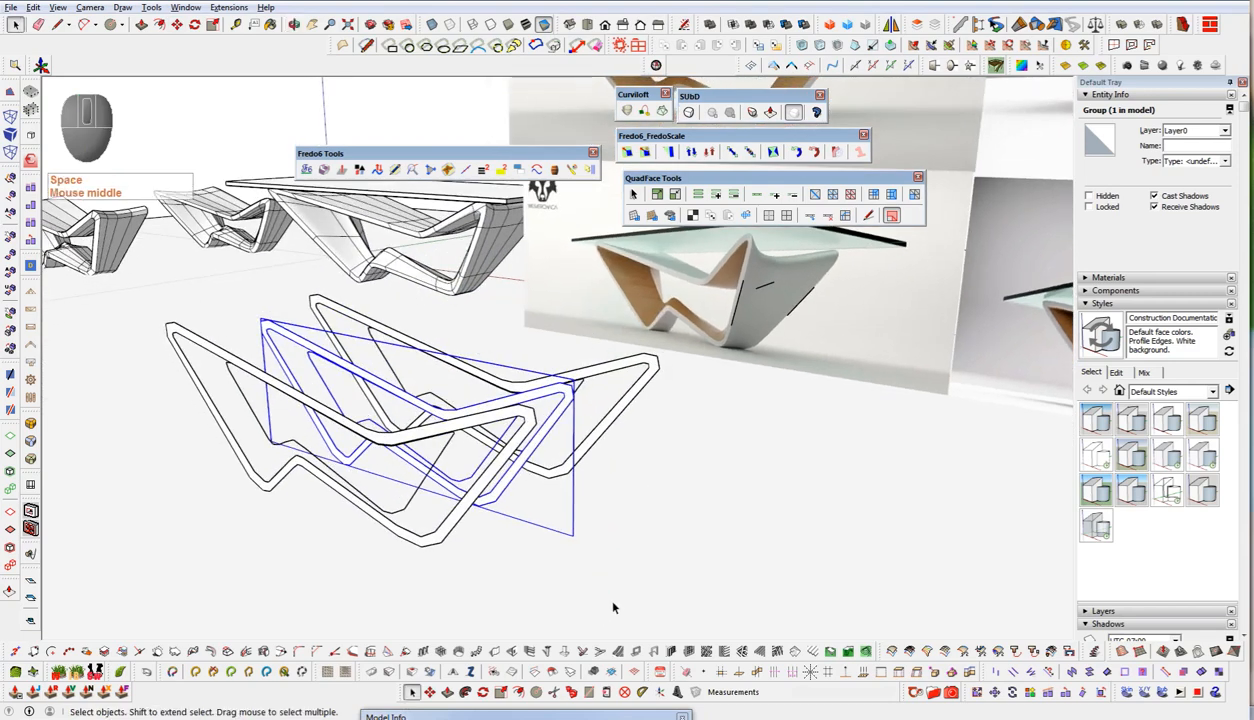
{"action": "middle_click_drag", "start_coordinate": [490, 540], "coordinate": [532, 567]}
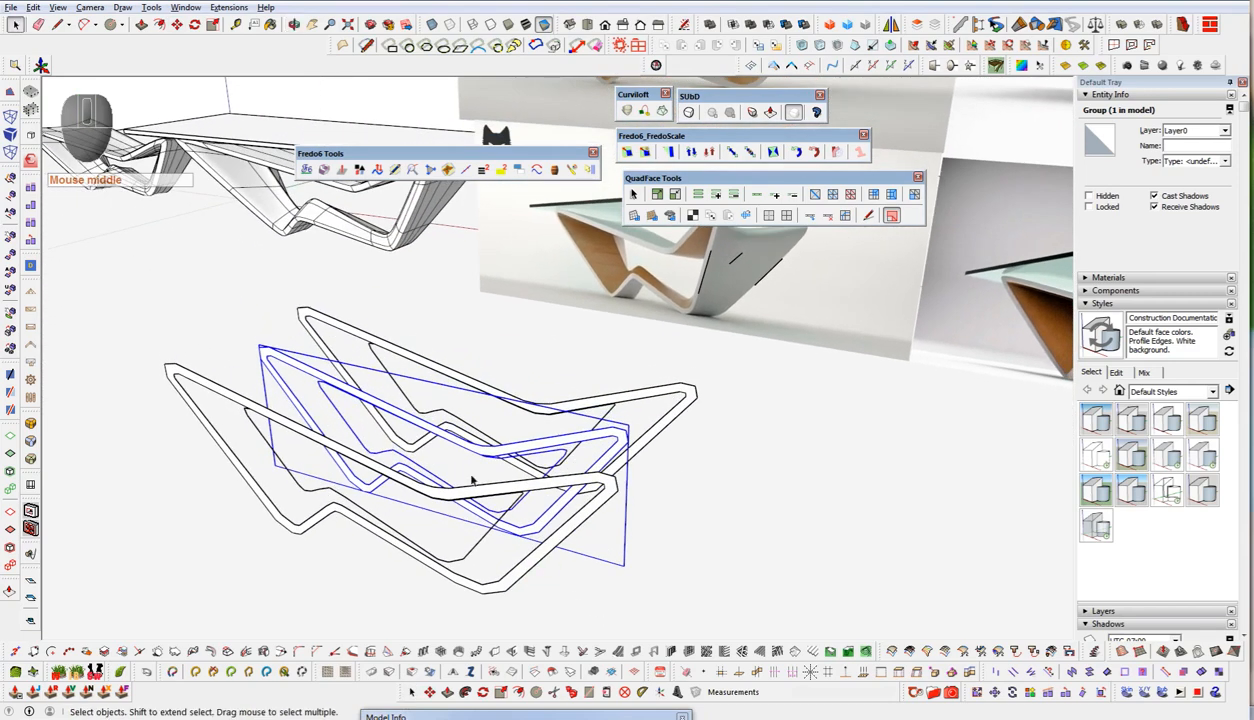
{"action": "left_click", "coordinate": [530, 558]}
{"action": "mouse_move", "coordinate": [616, 468]}
{"action": "middle_mouse_down"}
{"action": "mouse_move", "coordinate": [512, 470]}
{"action": "mouse_move", "coordinate": [440, 540]}
{"action": "mouse_move", "coordinate": [594, 283]}
{"action": "mouse_move", "coordinate": [515, 297]}
{"action": "mouse_move", "coordinate": [553, 363]}
{"action": "mouse_move", "coordinate": [510, 399]}
{"action": "middle_mouse_up"}
{"action": "key", "text": "l"}
{"action": "left_click", "coordinate": [515, 402]}
{"action": "left_click", "coordinate": [541, 444]}
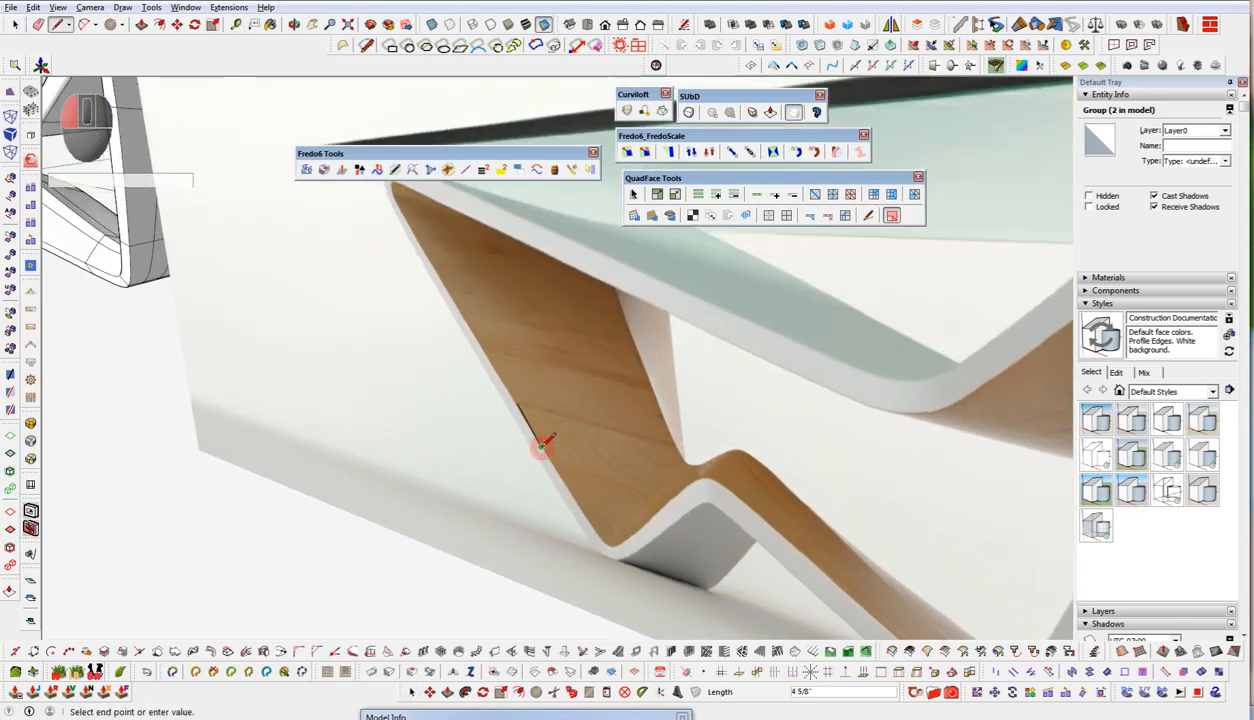
{"action": "left_click", "coordinate": [638, 350]}
{"action": "left_click", "coordinate": [655, 402]}
{"action": "left_click", "coordinate": [668, 352]}
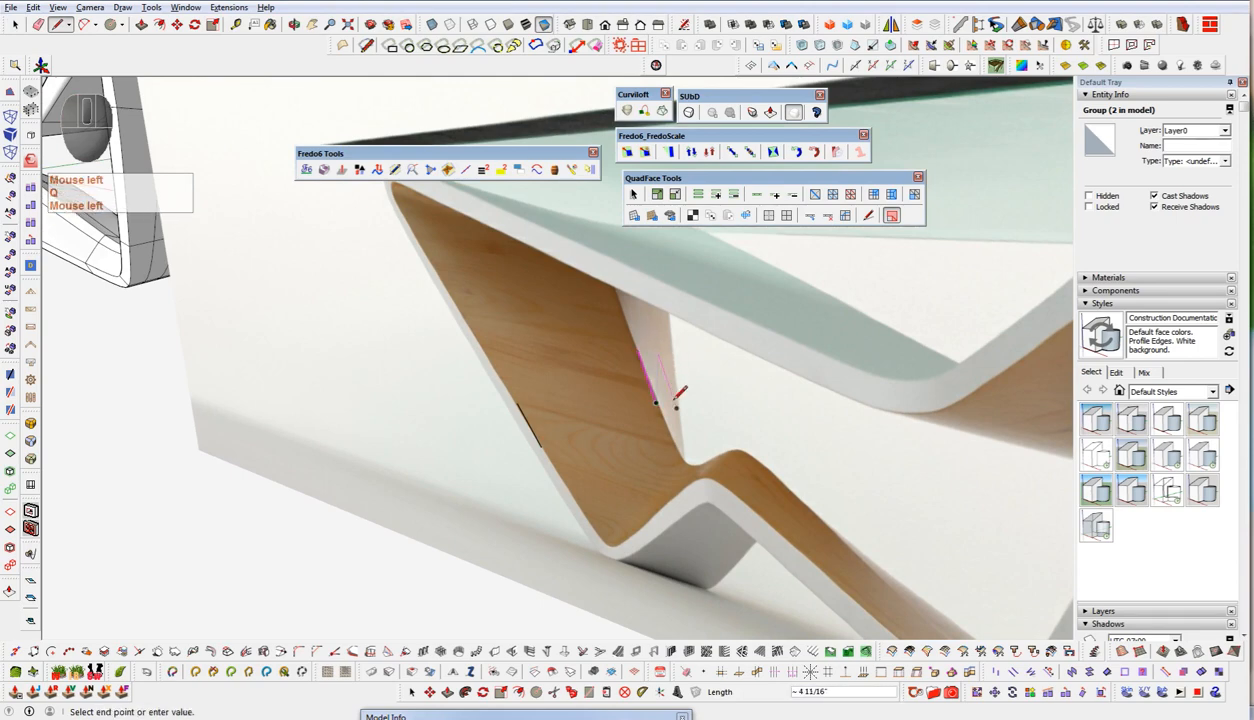
{"action": "left_click", "coordinate": [650, 392]}
{"action": "key", "text": "space"}
- Explode the front profile's nested groups into loose geometry and select its small inner outline as a check
{"action": "middle_click_drag", "start_coordinate": [655, 392], "coordinate": [719, 374]}
{"action": "scroll", "coordinate": [710, 362], "scroll_direction": "down", "scroll_amount": 3}
{"action": "middle_click_drag", "start_coordinate": [622, 540], "coordinate": [609, 516]}
{"action": "scroll", "coordinate": [610, 521], "scroll_direction": "up", "scroll_amount": 5}
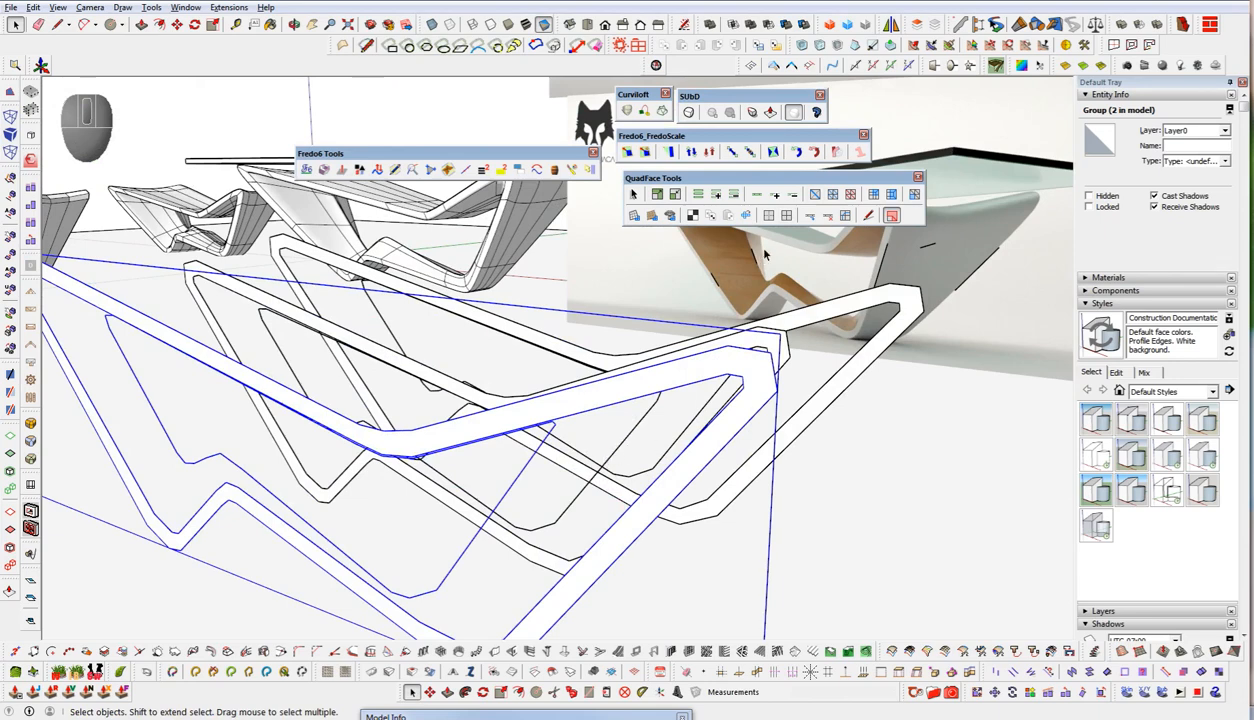
{"action": "middle_click_drag", "start_coordinate": [663, 510], "coordinate": [509, 540]}
{"action": "key", "text": "space"}
{"action": "left_click", "coordinate": [508, 537]}
{"action": "double_click", "coordinate": [508, 537]}
{"action": "left_click", "coordinate": [507, 548]}
{"action": "key", "text": "shift+c"}
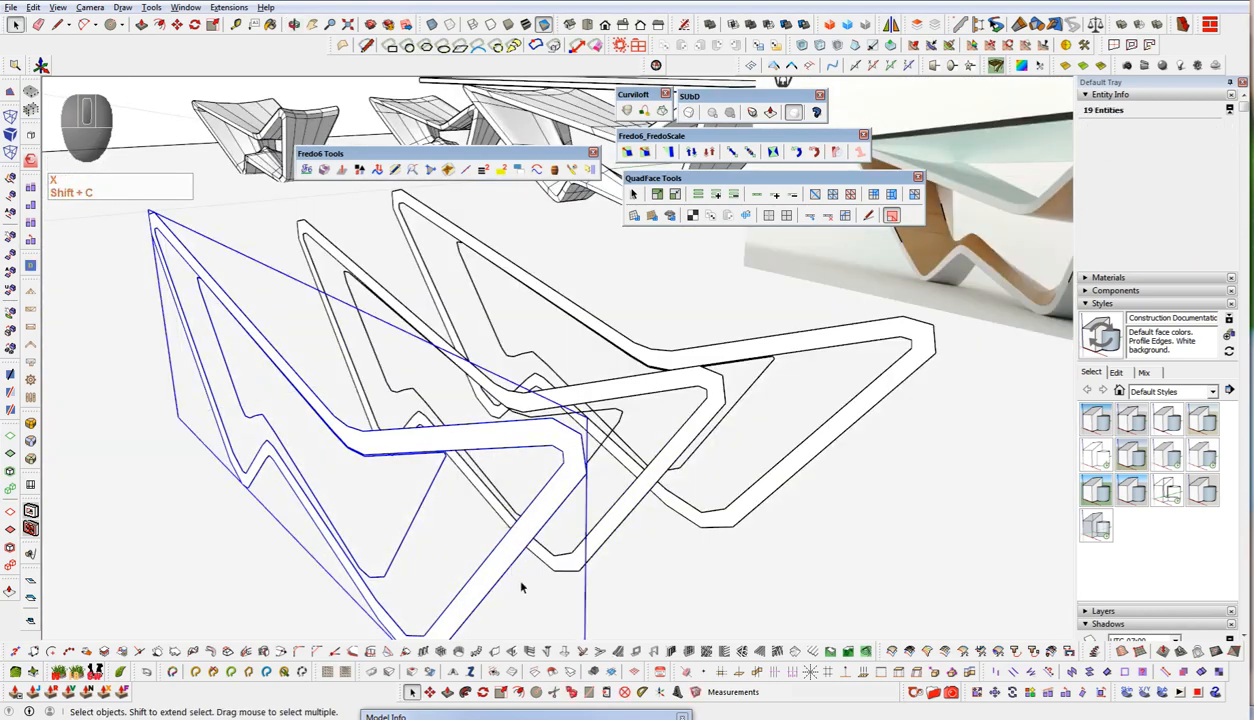
{"action": "key", "text": "x"}
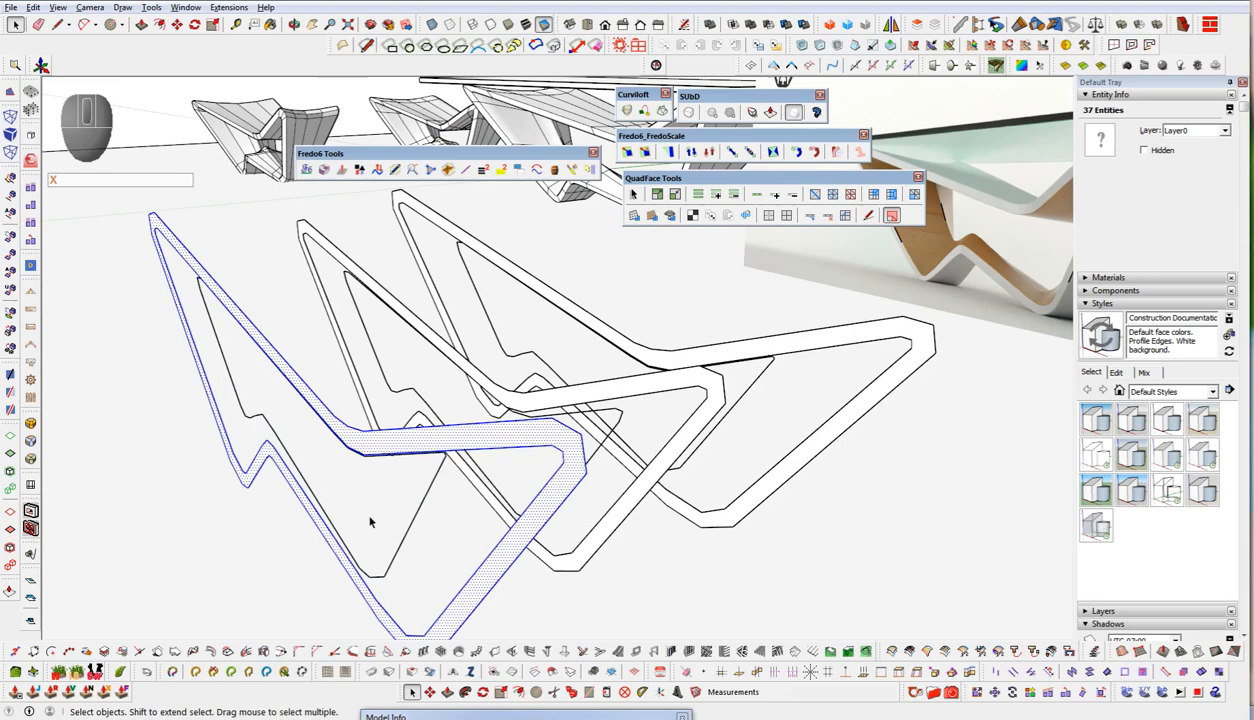
{"action": "triple_click", "coordinate": [406, 533]}
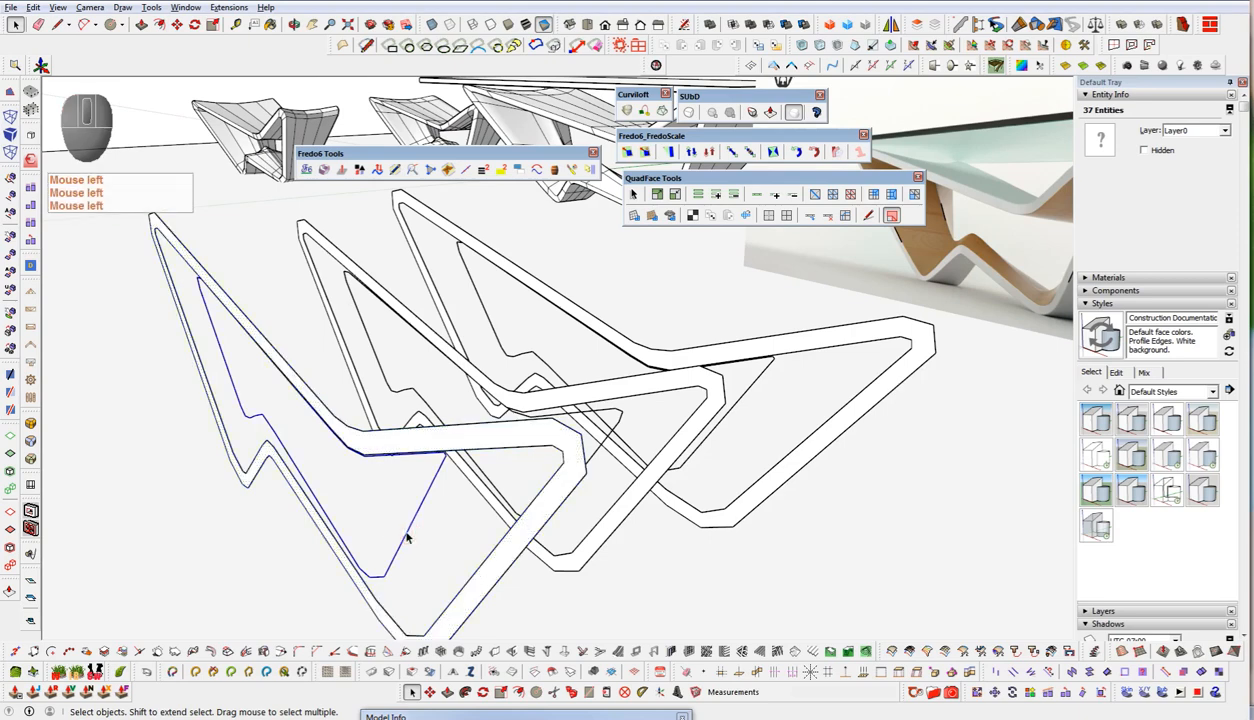
{"action": "left_click", "coordinate": [406, 533]}
- Explode the back and middle profile groups into loose geometry and check the selection of the middle profile's inner outline
{"action": "left_click", "coordinate": [758, 490]}
{"action": "left_click", "coordinate": [718, 520]}
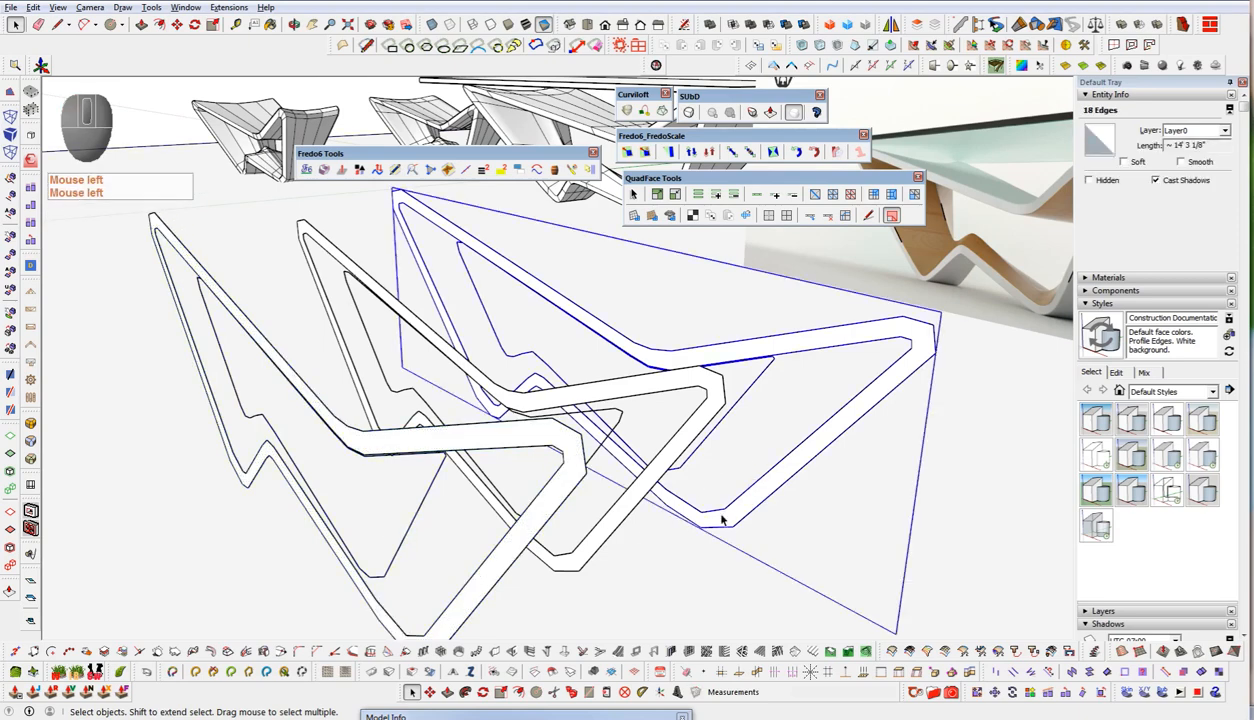
{"action": "key", "text": "x"}
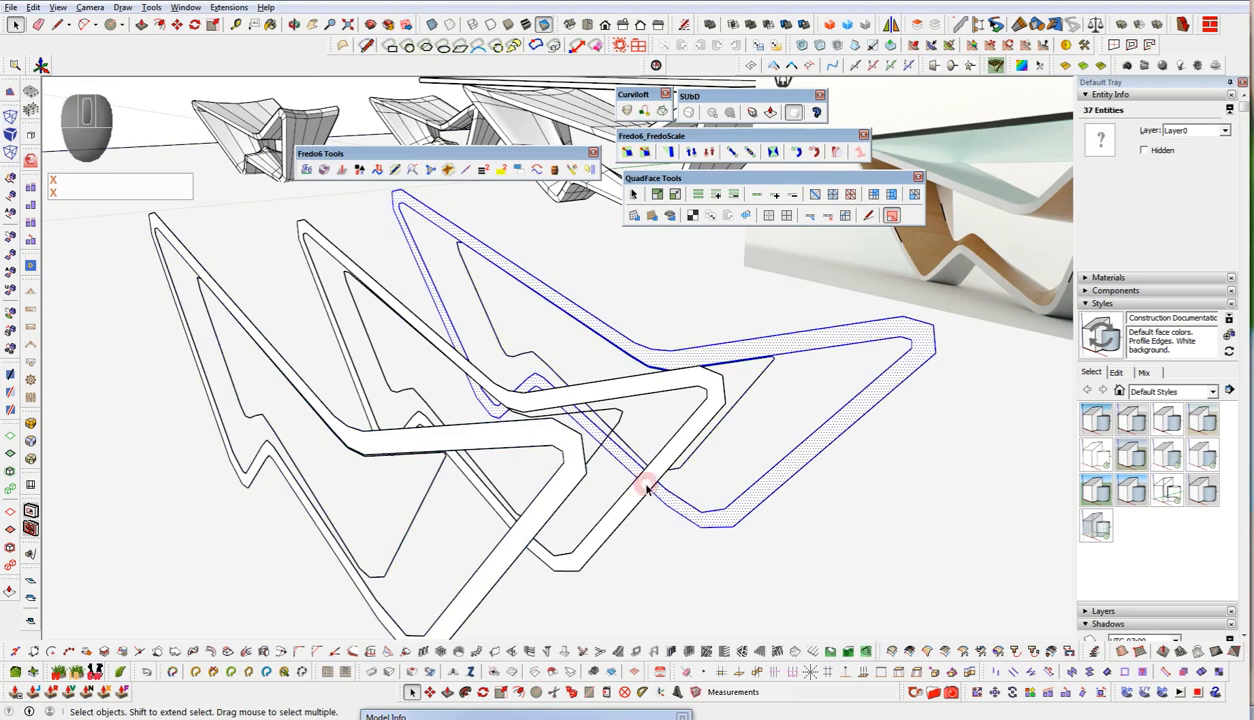
{"action": "left_click", "coordinate": [643, 483]}
{"action": "key", "text": "x"}
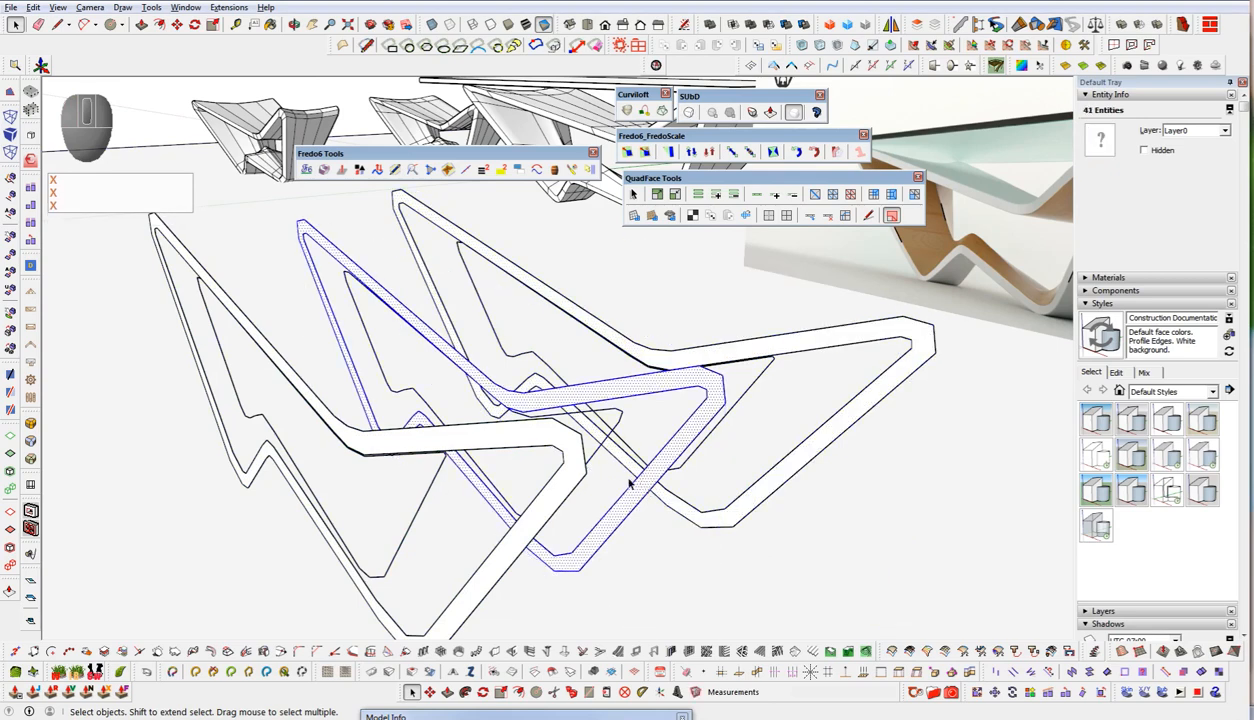
{"action": "triple_click", "coordinate": [628, 495]}
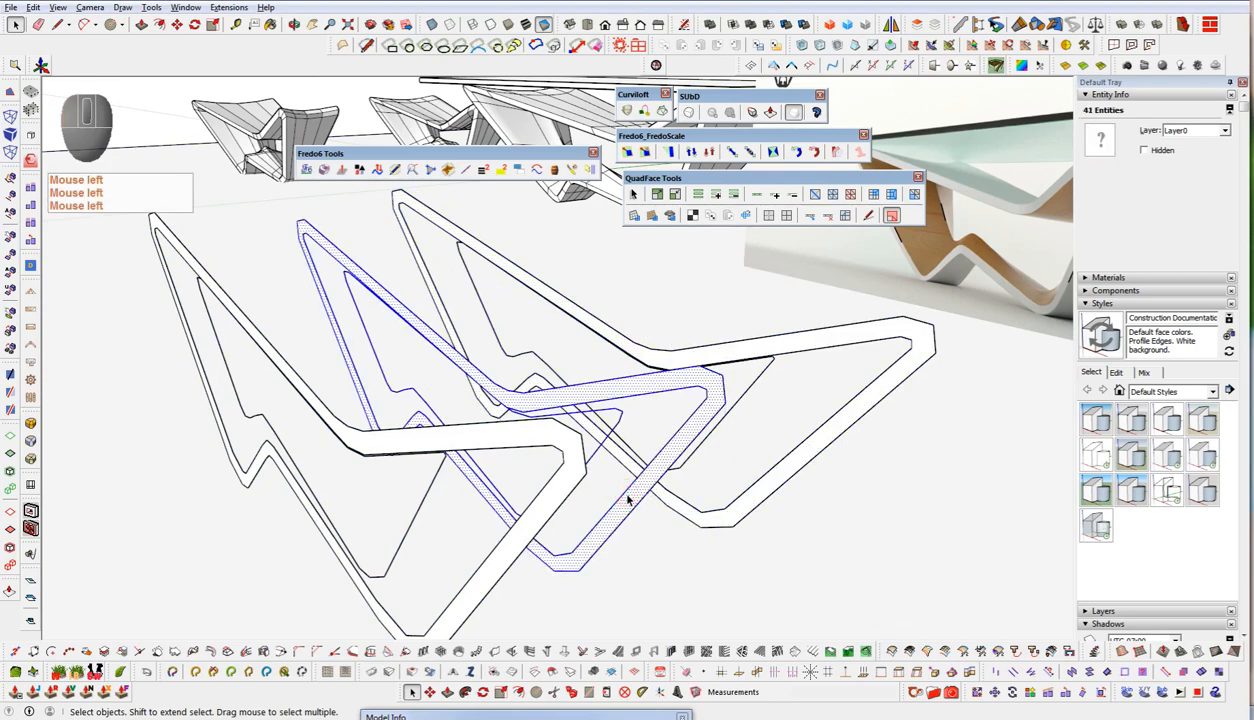
{"action": "key", "text": "ctrl+z"}
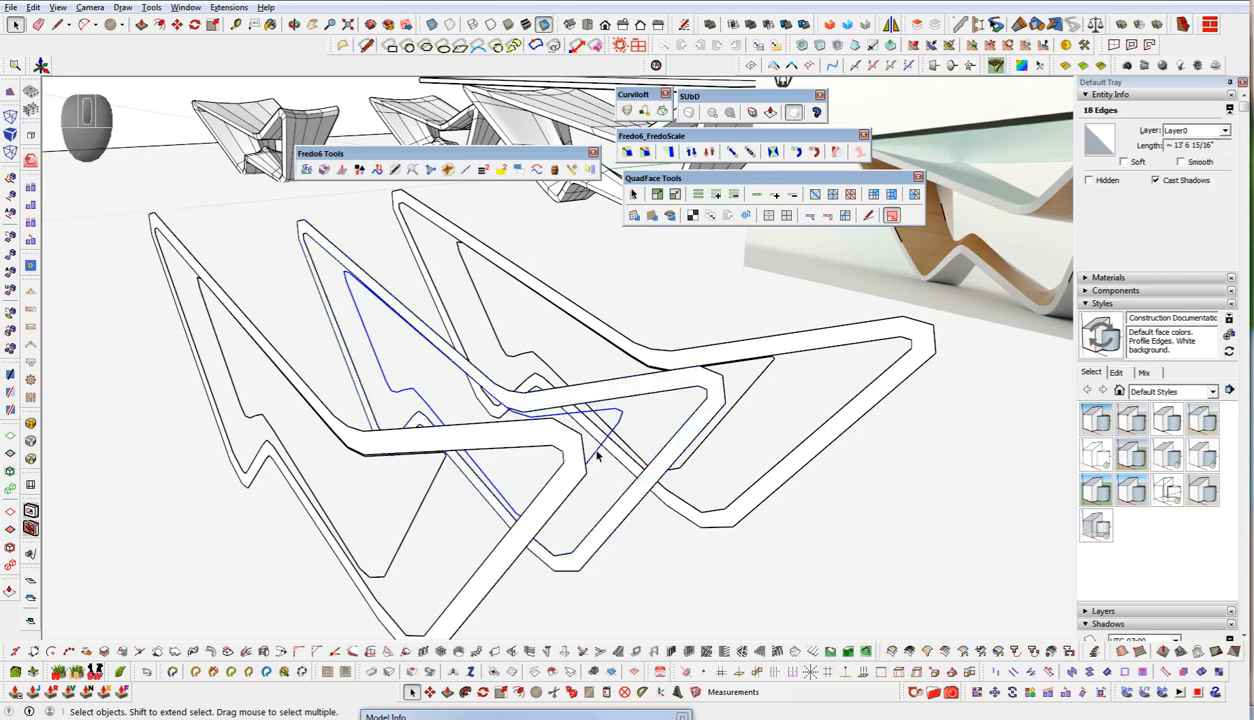
{"action": "double_click", "coordinate": [597, 455]}
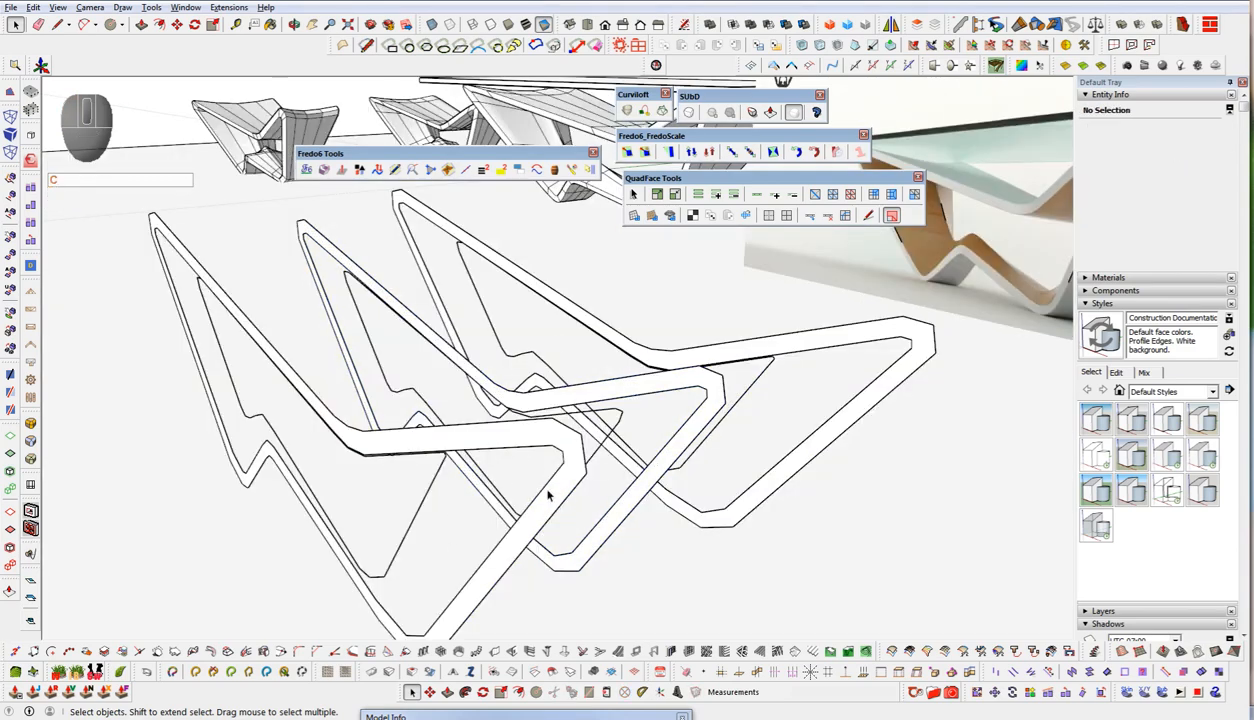
- Generate faces filling the ring openings of the front and back profiles from their inner ring edges
{"action": "left_click", "coordinate": [503, 540]}
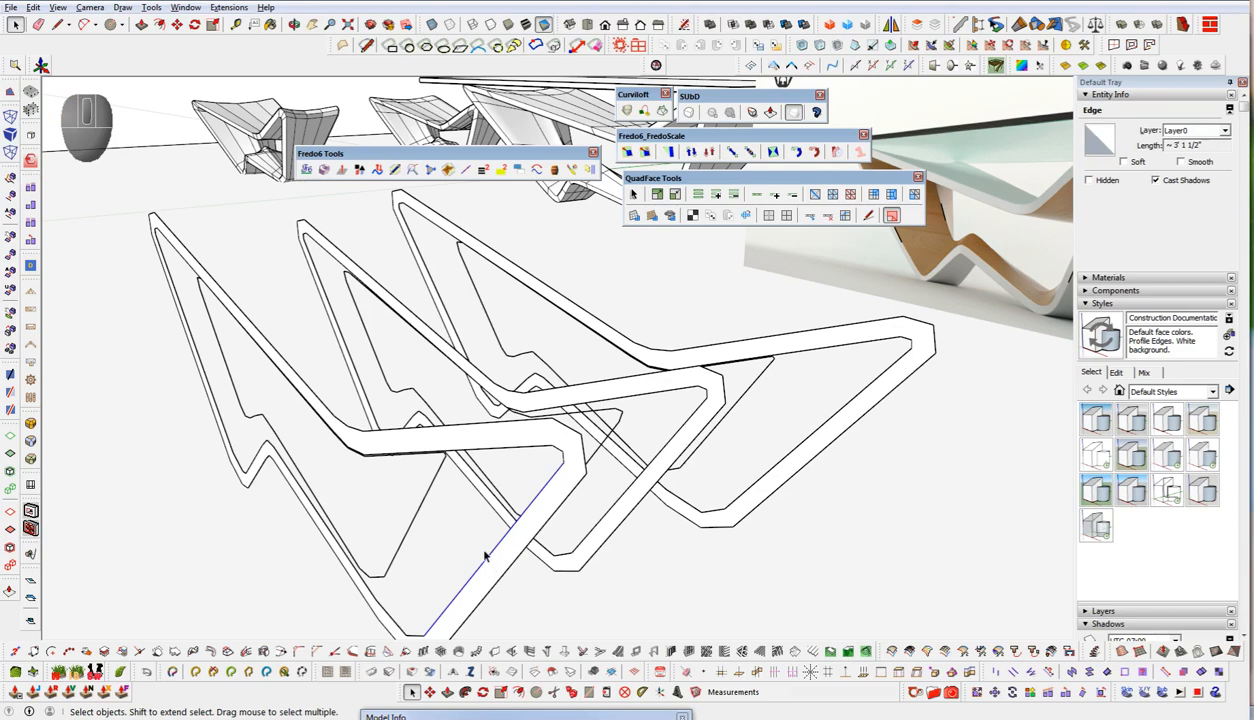
{"action": "key", "text": "shift+alt+g"}
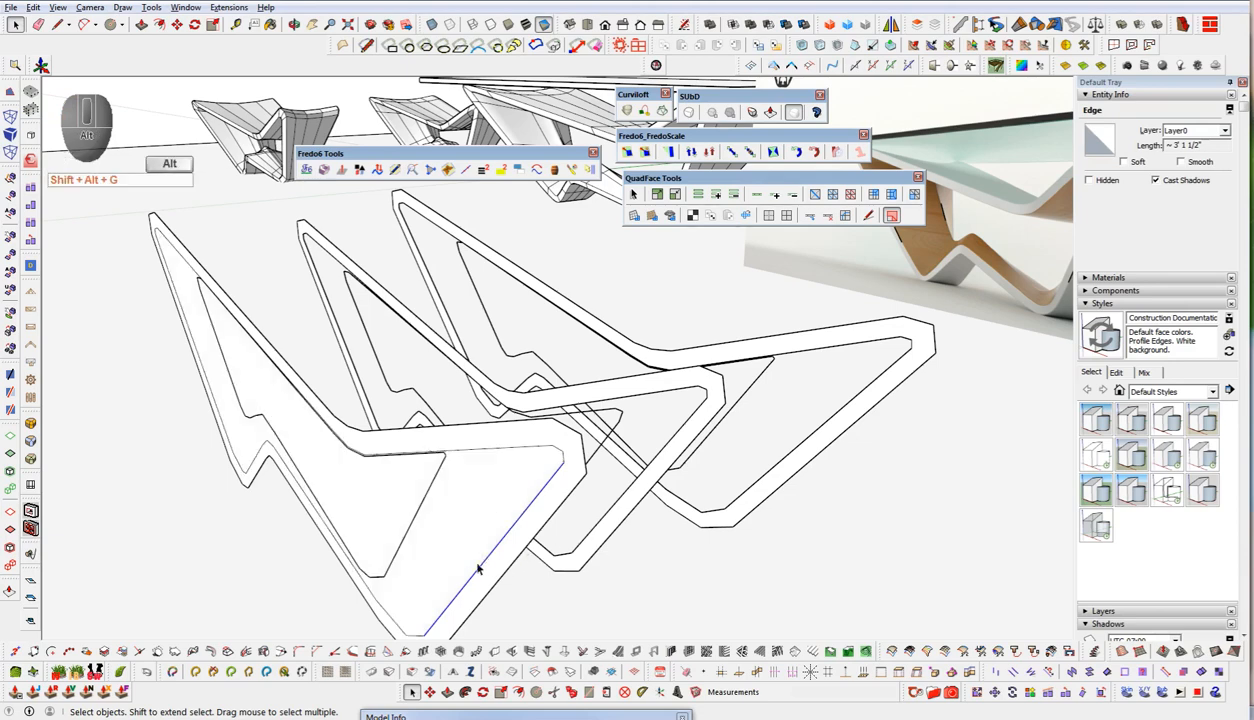
{"action": "left_click", "coordinate": [757, 482]}
{"action": "key", "text": "shift+alt+g"}
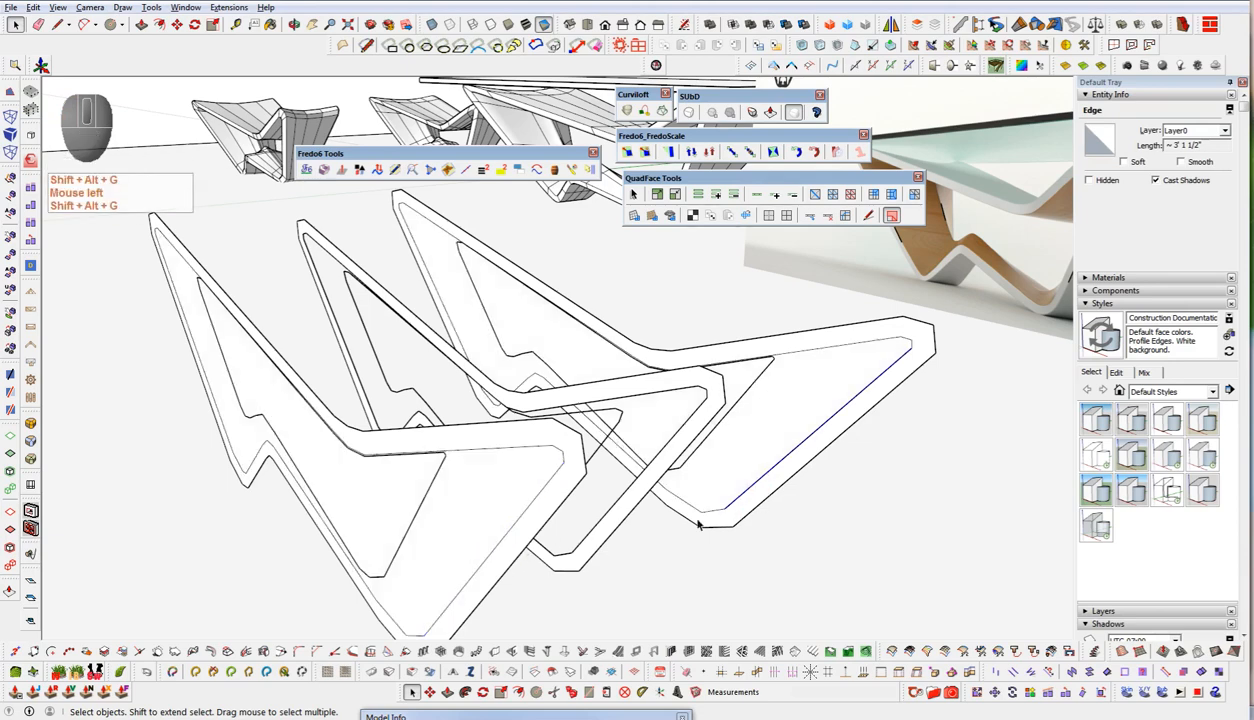
- Select only the ring-opening edges of the front and back profiles, and add the middle profile's small inner outline
{"action": "double_click", "coordinate": [474, 540]}
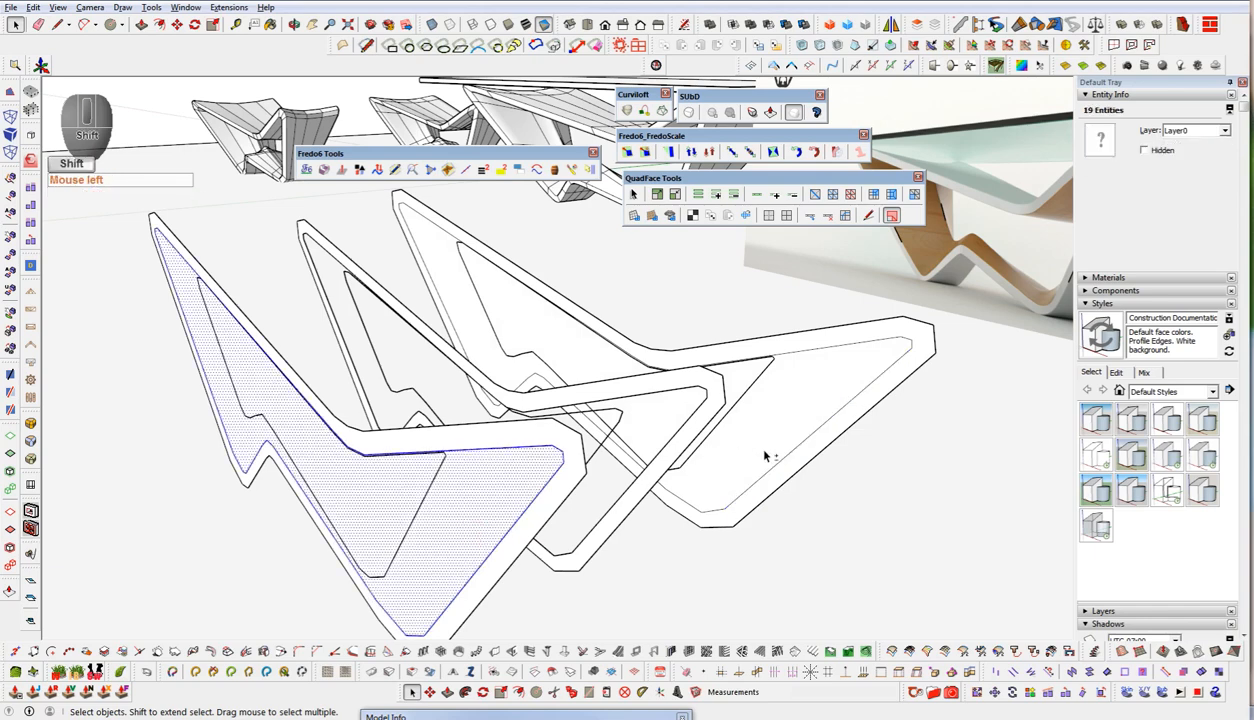
{"action": "double_click", "coordinate": [762, 456], "text": "shift"}
{"action": "left_click", "coordinate": [756, 442], "text": "shift"}
{"action": "left_click", "coordinate": [467, 535], "text": "shift"}
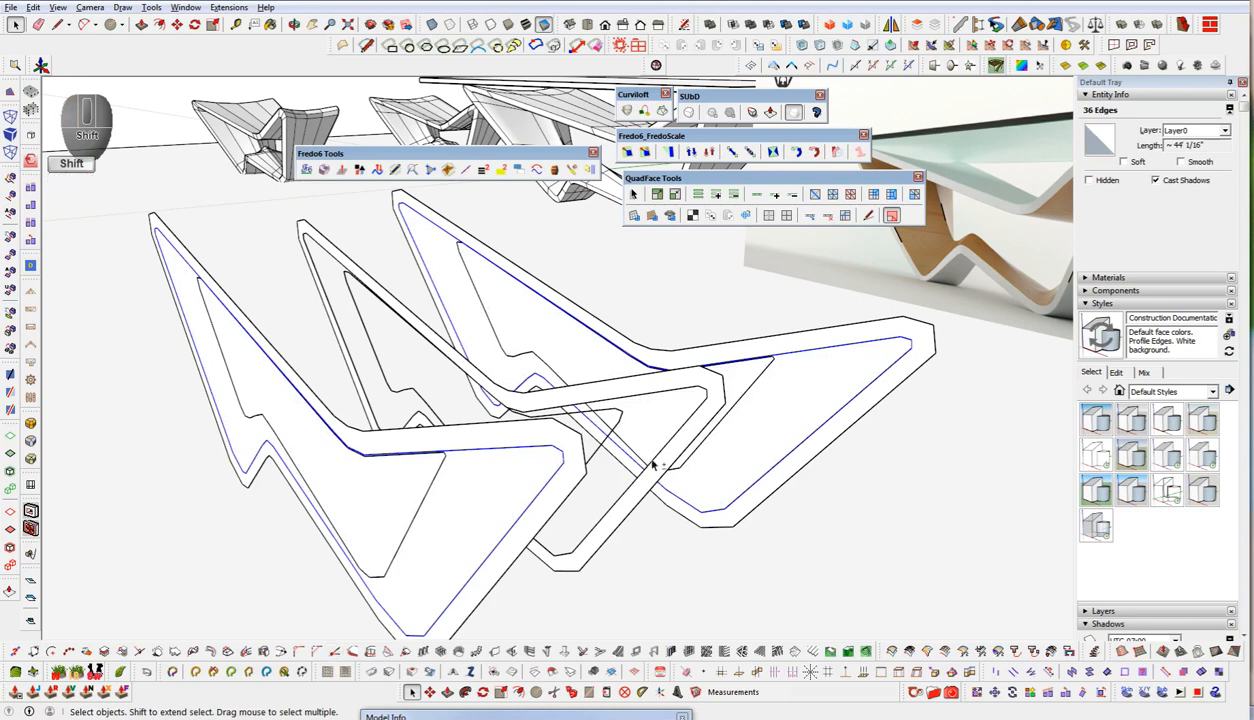
{"action": "left_click", "coordinate": [592, 457], "text": "ctrl"}
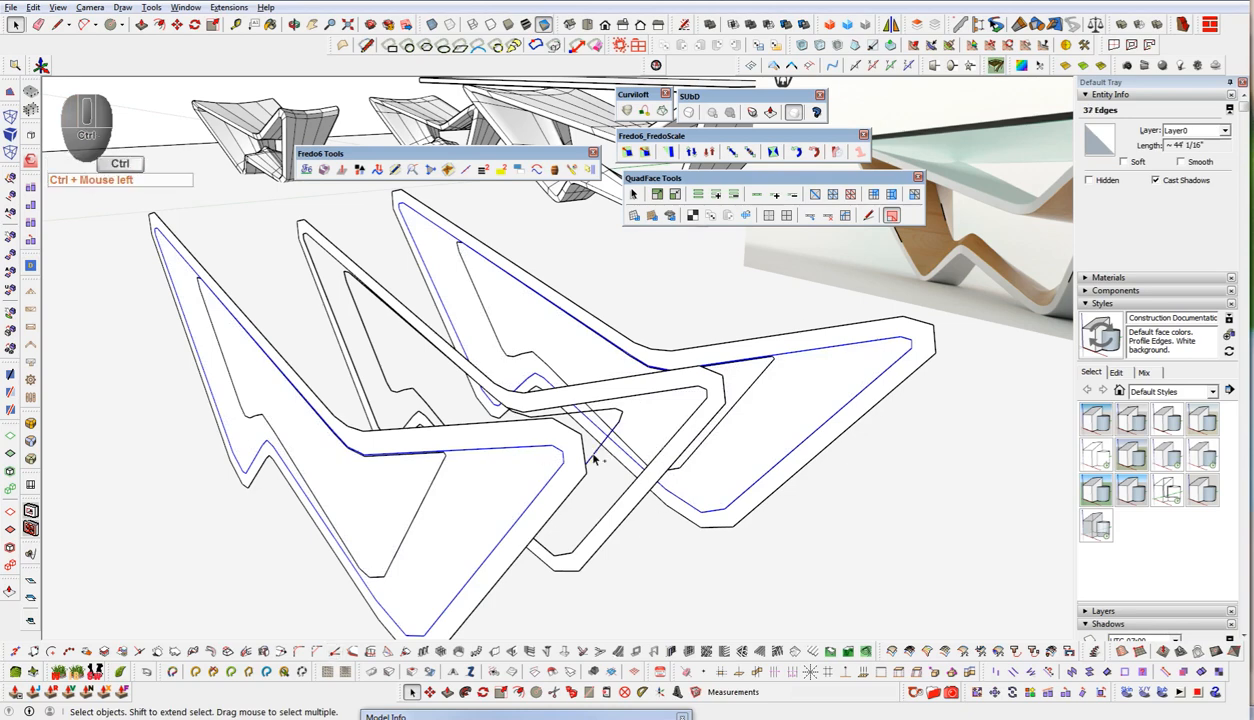
{"action": "left_click", "coordinate": [589, 445], "text": "ctrl"}
- Loft the three selected outlines with Curviloft's Loft by Spline, setting the number of segments to 2
{"action": "middle_click", "coordinate": [532, 524]}
{"action": "middle_click_drag", "start_coordinate": [719, 543], "coordinate": [440, 515]}
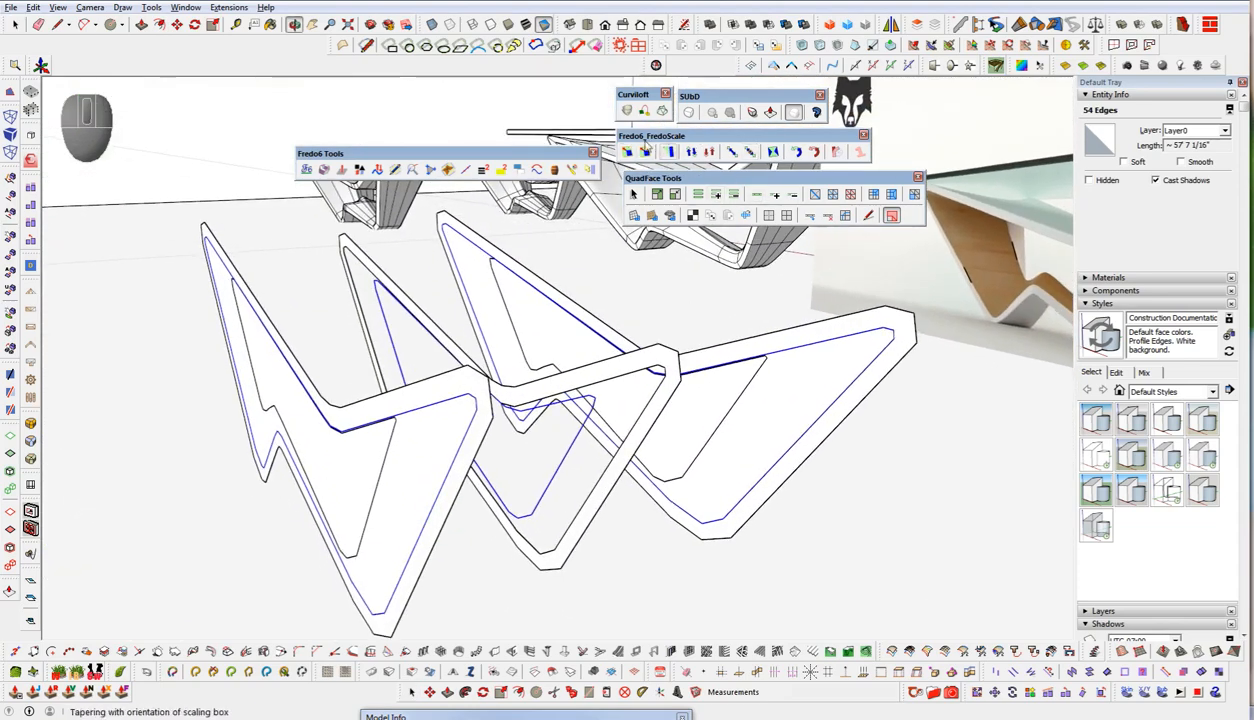
{"action": "left_click", "coordinate": [626, 111]}
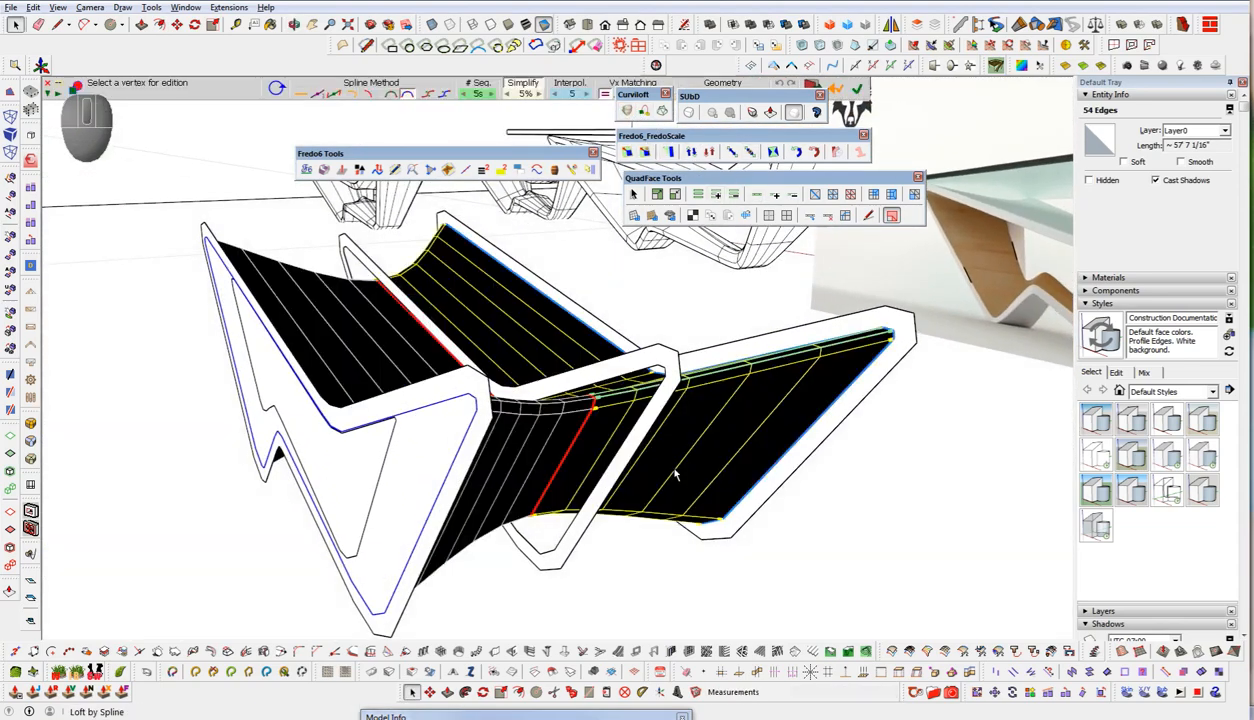
{"action": "middle_click_drag", "start_coordinate": [658, 470], "coordinate": [630, 508]}
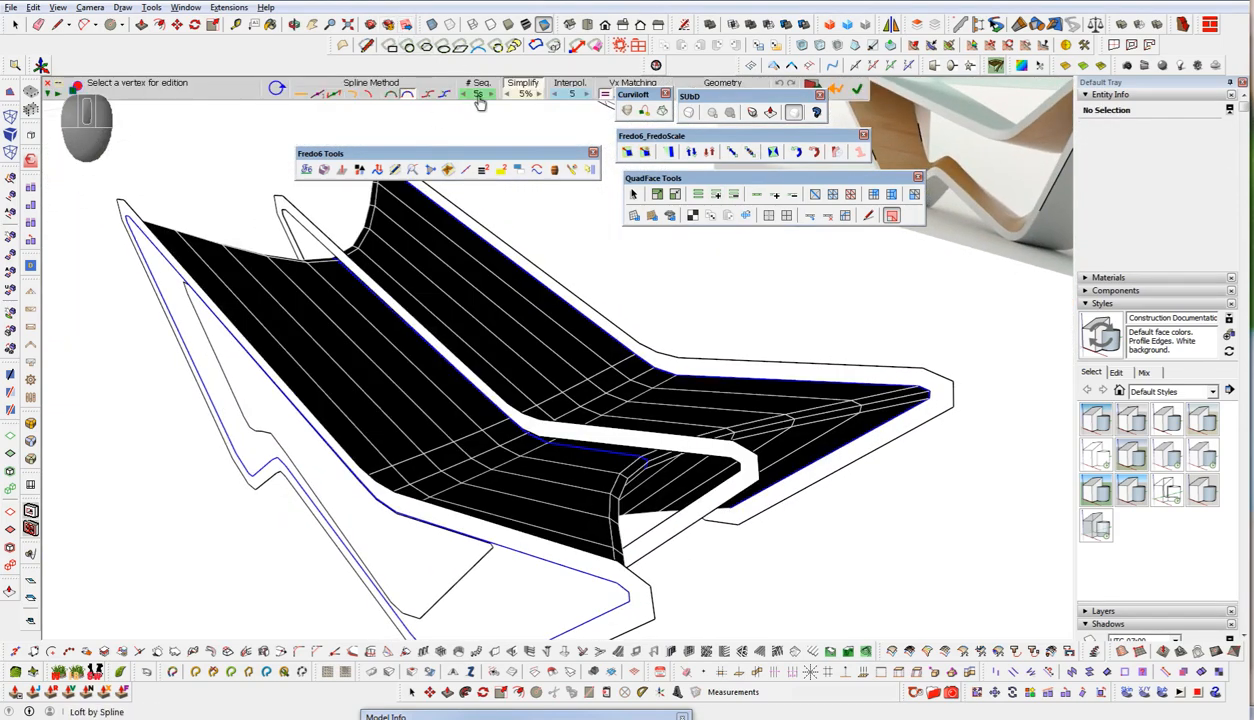
{"action": "left_click", "coordinate": [478, 94]}
{"action": "type", "text": "2"}
{"action": "left_click", "coordinate": [523, 370]}
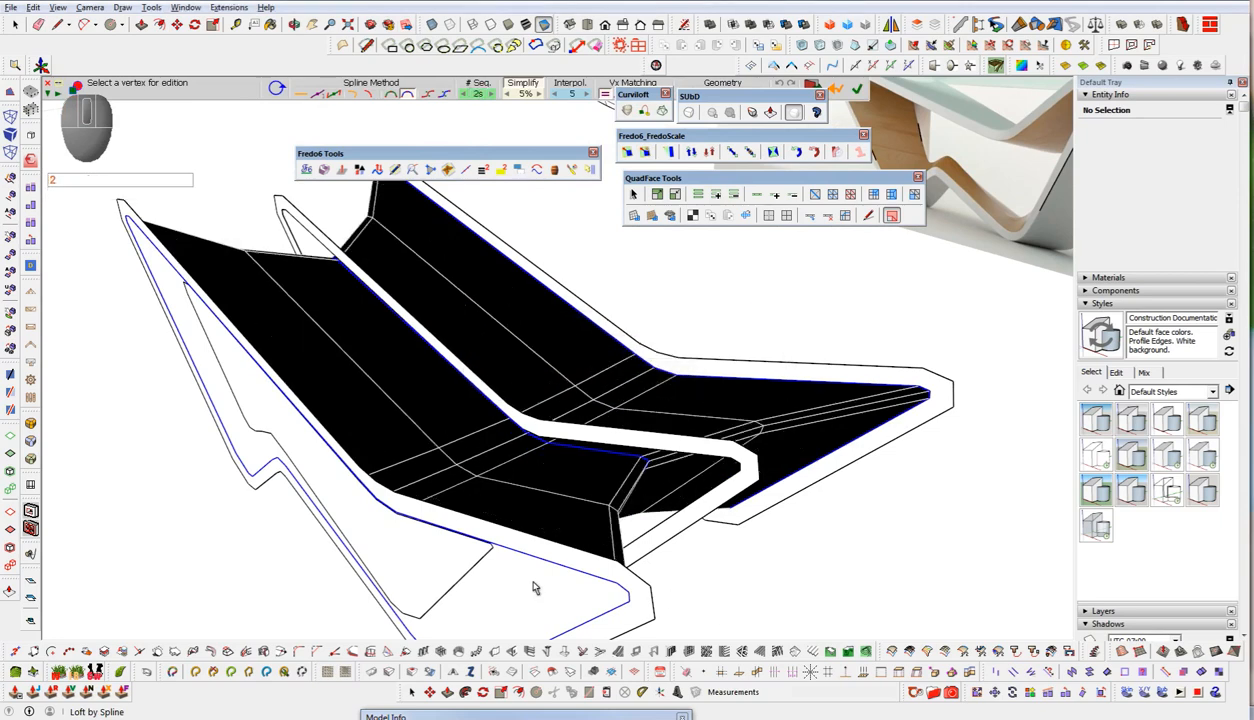
{"action": "scroll", "coordinate": [509, 480], "scroll_direction": "down", "scroll_amount": 5}
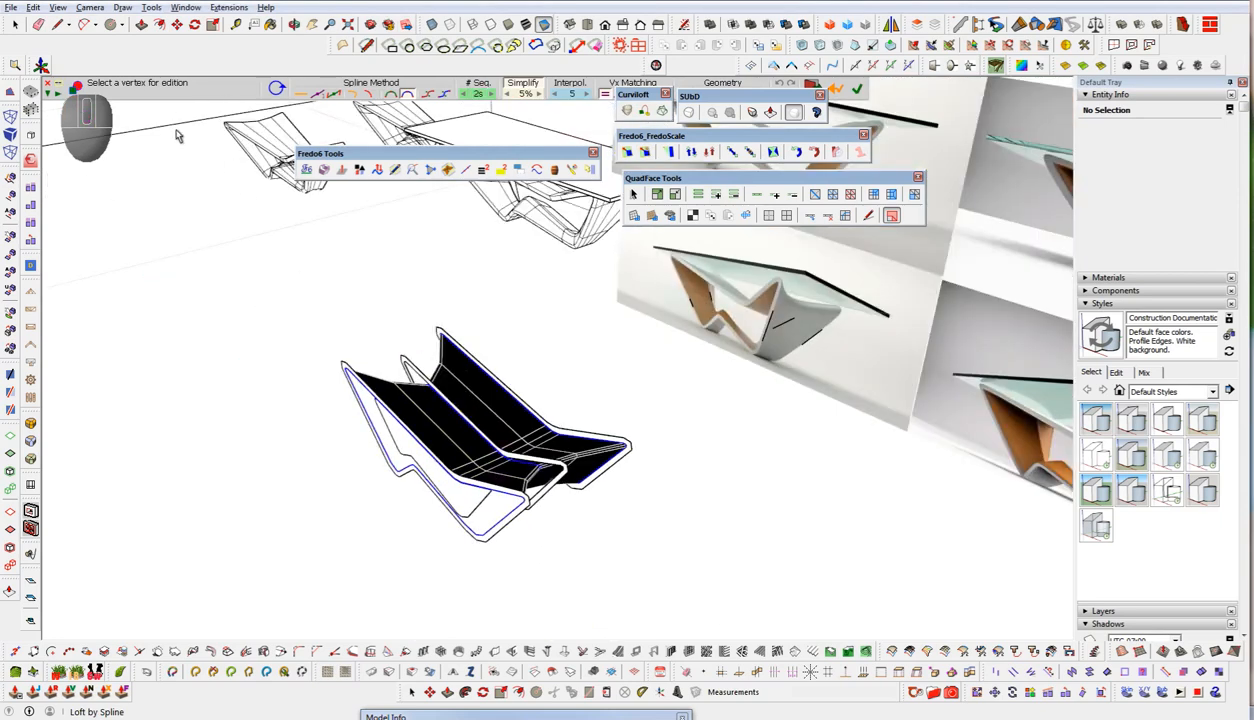
{"action": "left_click", "coordinate": [535, 481]}
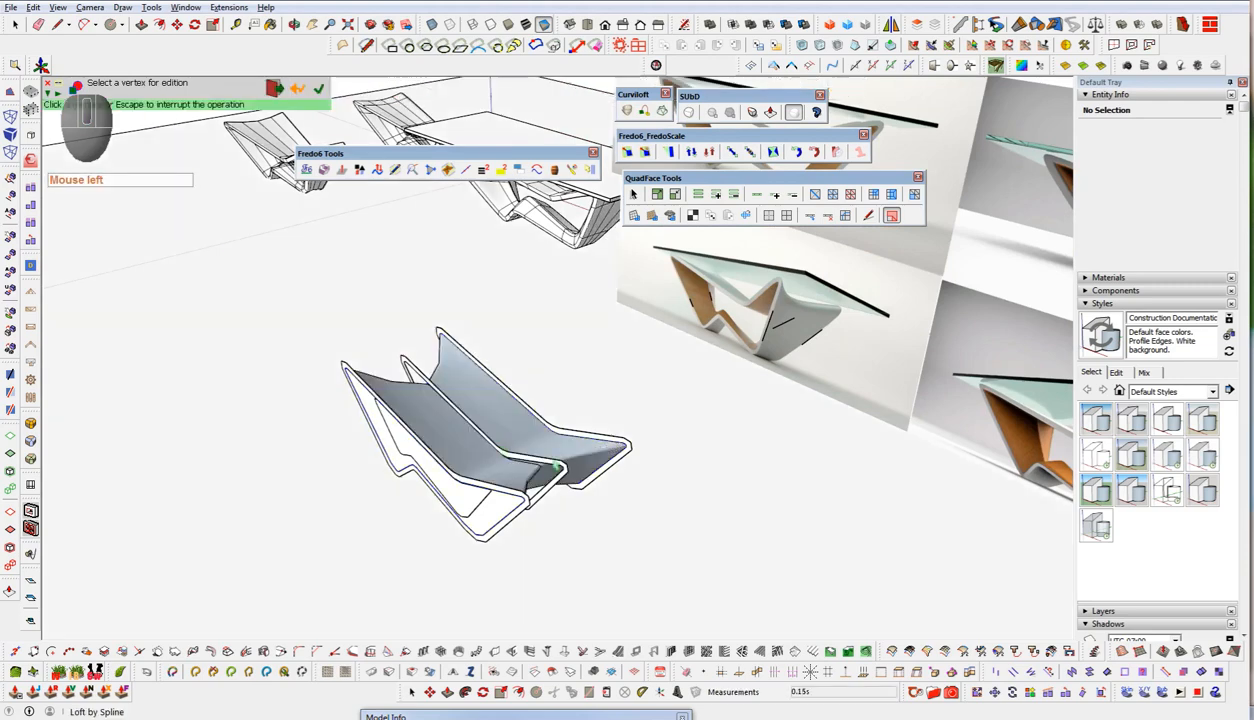
- Turn off the display of hidden geometry on the lofted inner surface
{"action": "scroll", "coordinate": [523, 476], "scroll_direction": "up", "scroll_amount": 4}
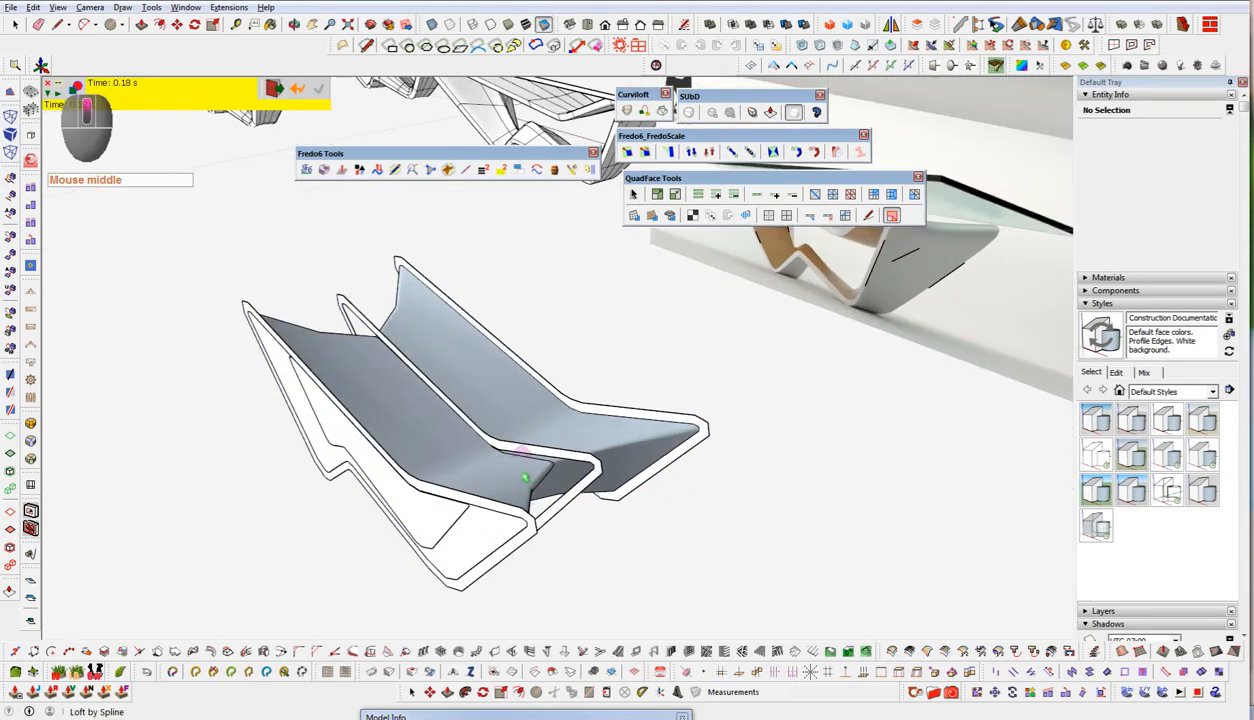
{"action": "middle_click_drag", "start_coordinate": [511, 473], "coordinate": [426, 520]}
{"action": "middle_click_drag", "start_coordinate": [412, 448], "coordinate": [516, 410]}
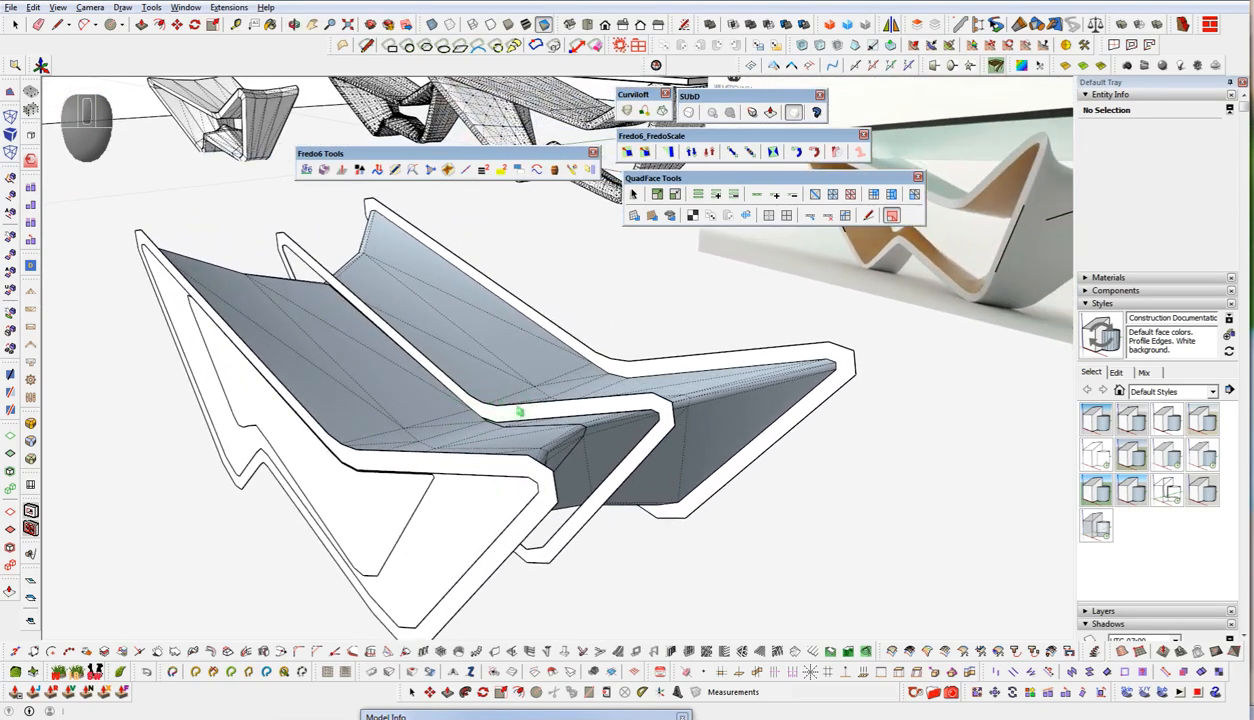
{"action": "key", "text": "h"}
{"action": "scroll", "coordinate": [542, 441], "scroll_direction": "down", "scroll_amount": 2}
{"action": "key", "text": "space"}
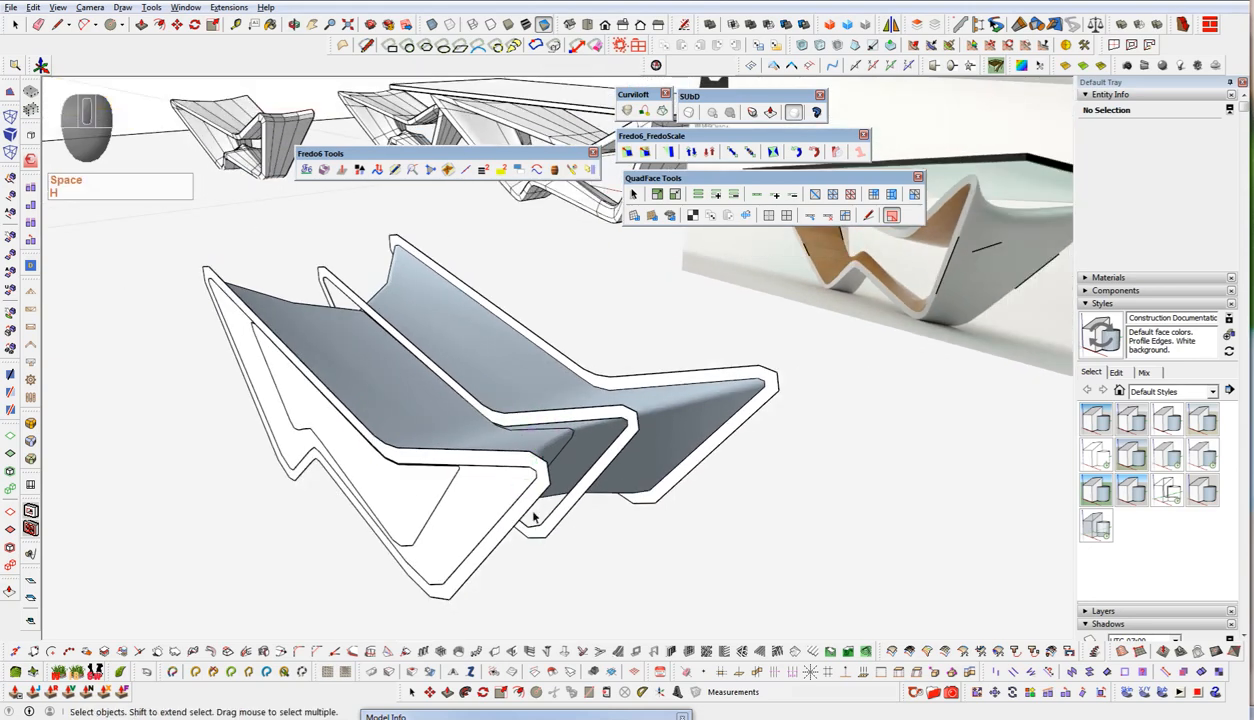
- Delete the ring faces of the front and back profiles, keeping their outline edges
{"action": "left_click", "coordinate": [520, 512]}
{"action": "left_click", "coordinate": [510, 517]}
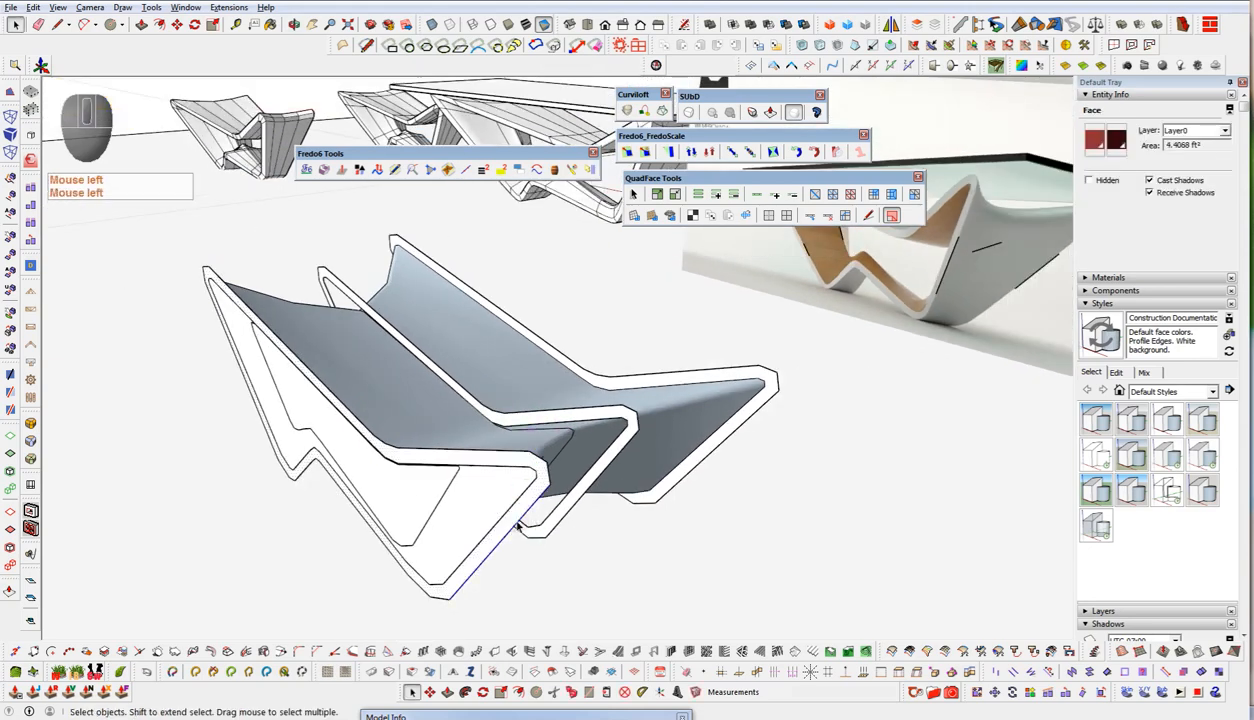
{"action": "double_click", "coordinate": [510, 519]}
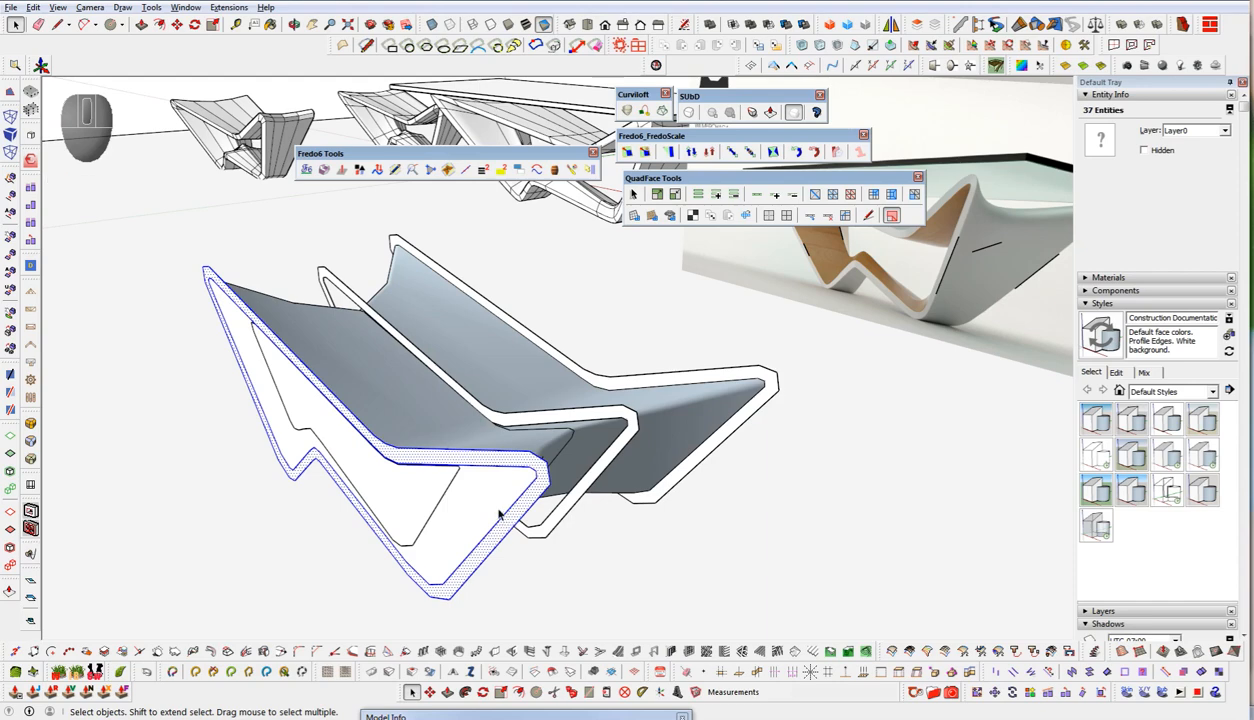
{"action": "double_click", "coordinate": [495, 511]}
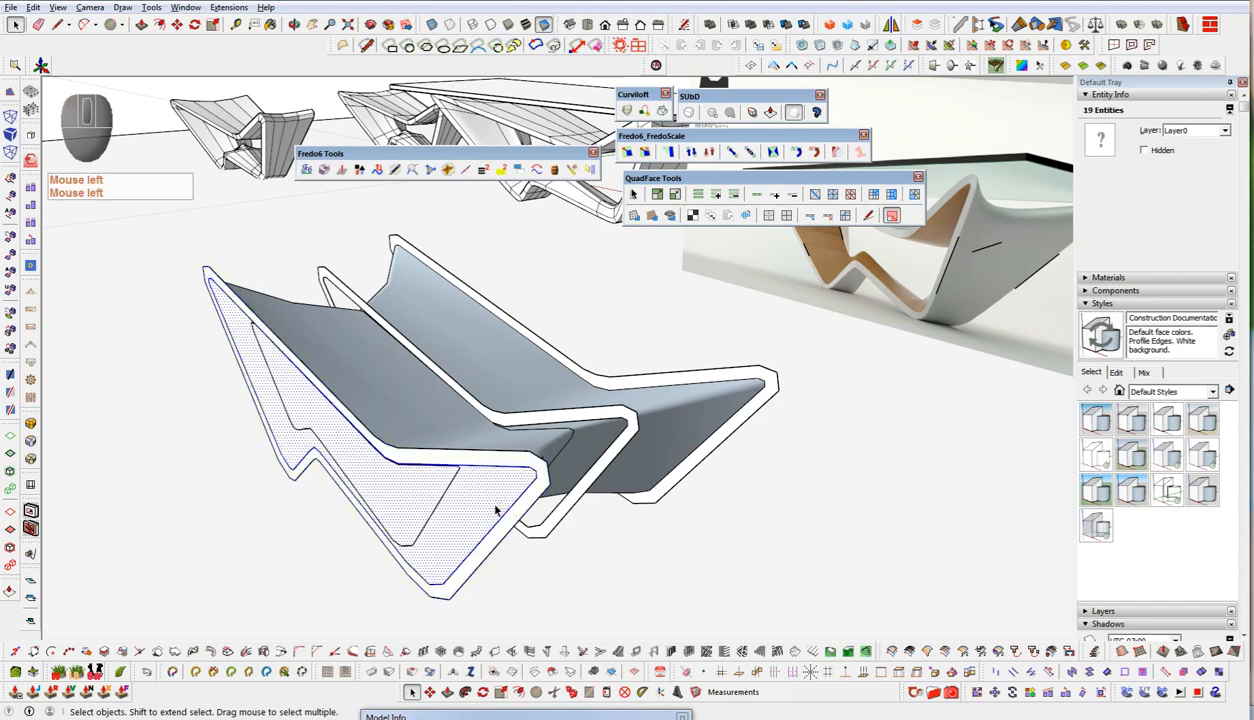
{"action": "left_click", "coordinate": [511, 570]}
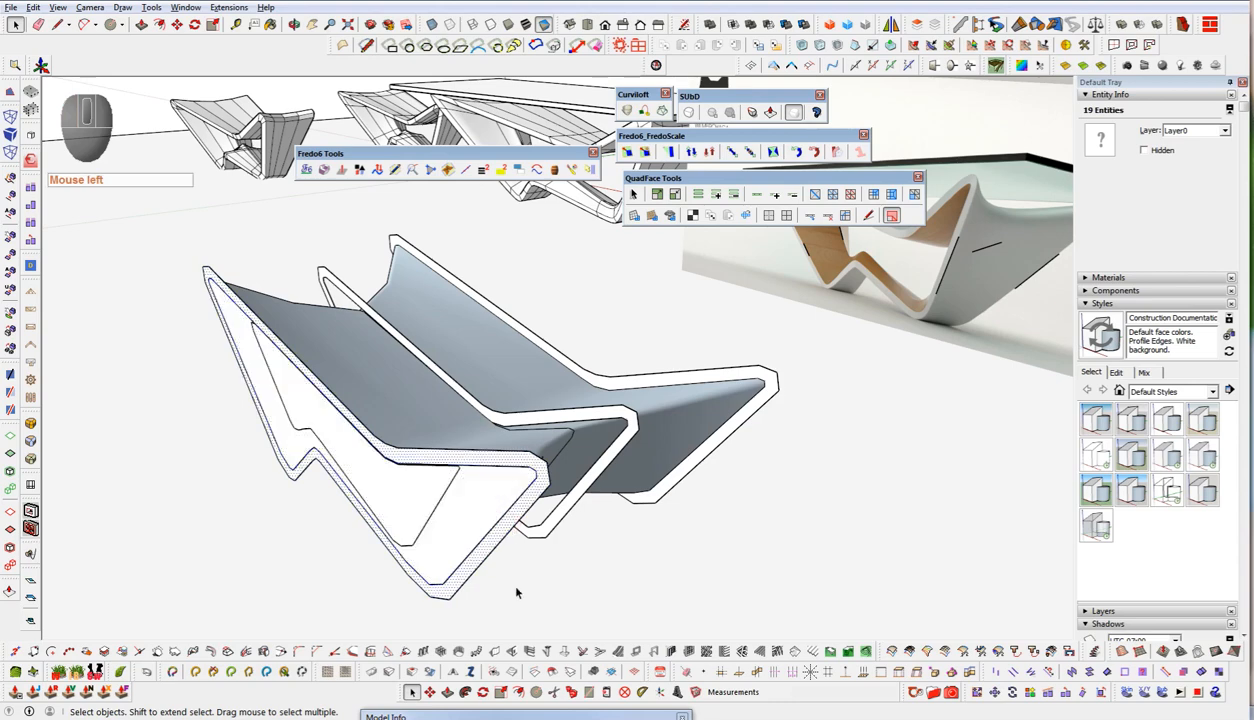
{"action": "key", "text": "ctrl+d"}
{"action": "left_click", "coordinate": [700, 450]}
{"action": "left_click", "coordinate": [698, 483]}
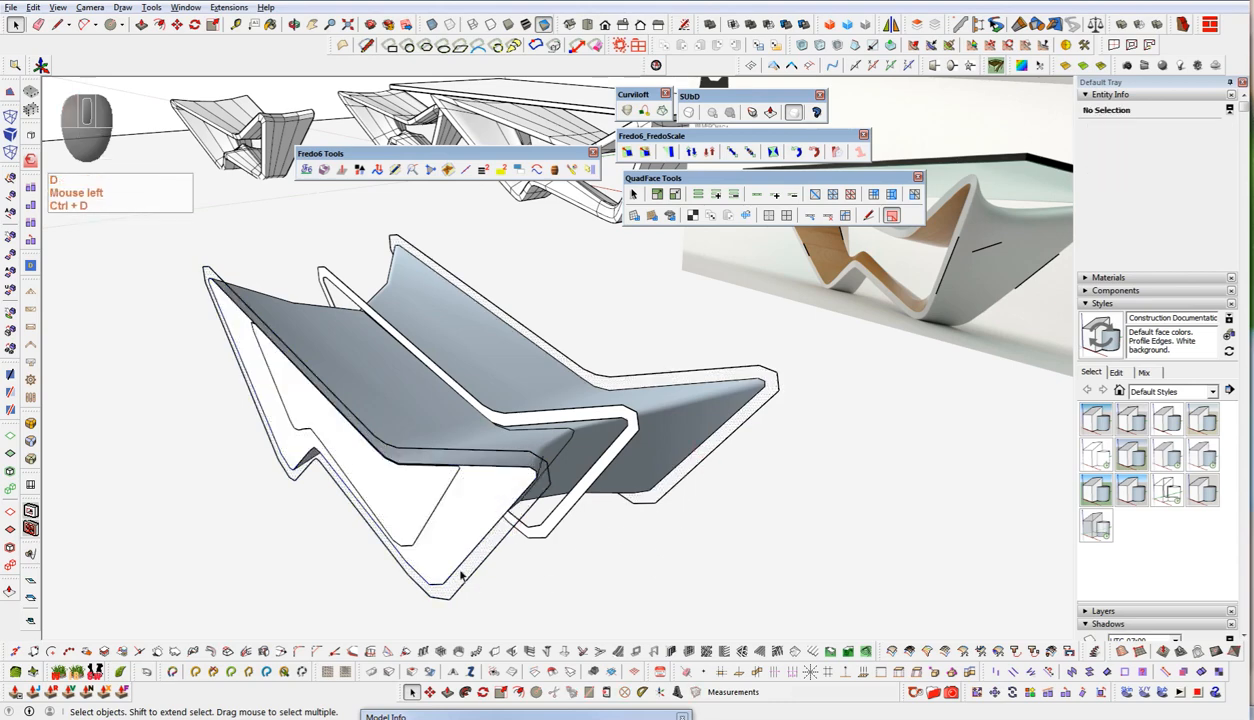
- Explode the middle profile's group and delete its ring face, leaving only the outlines
{"action": "left_click", "coordinate": [560, 538], "text": "ctrl"}
{"action": "key", "text": "x"}
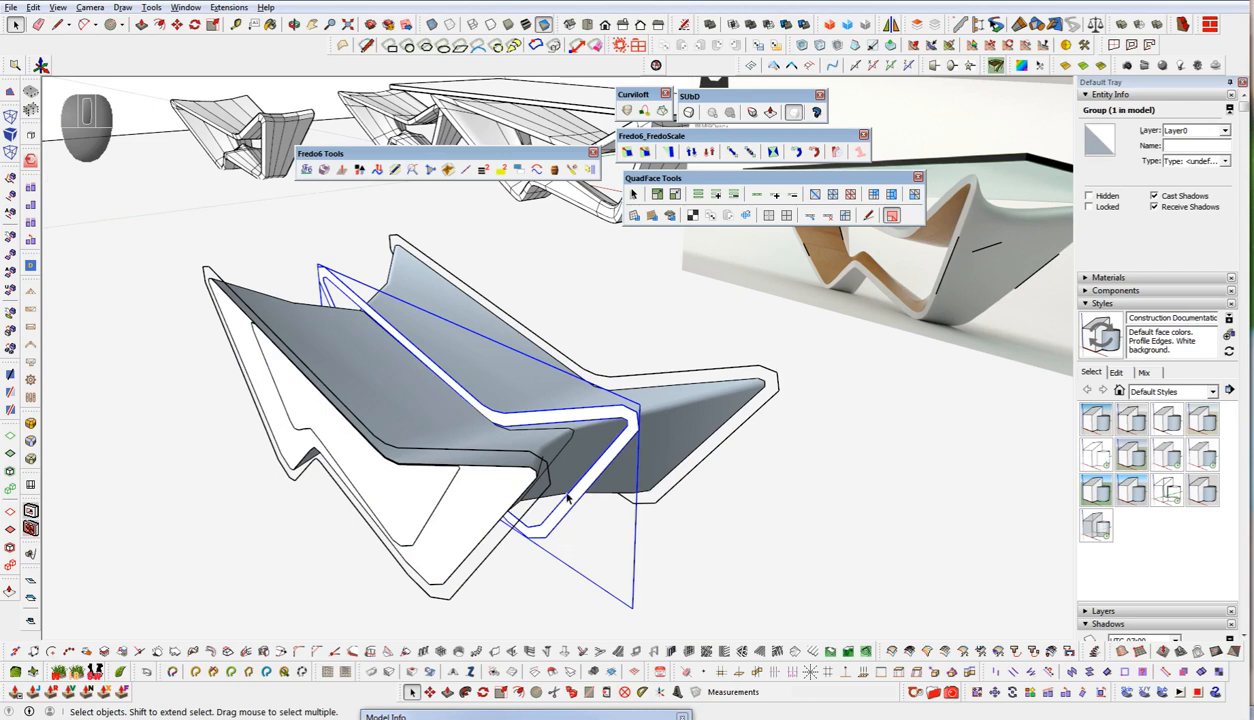
{"action": "key", "text": "ctrl+d"}
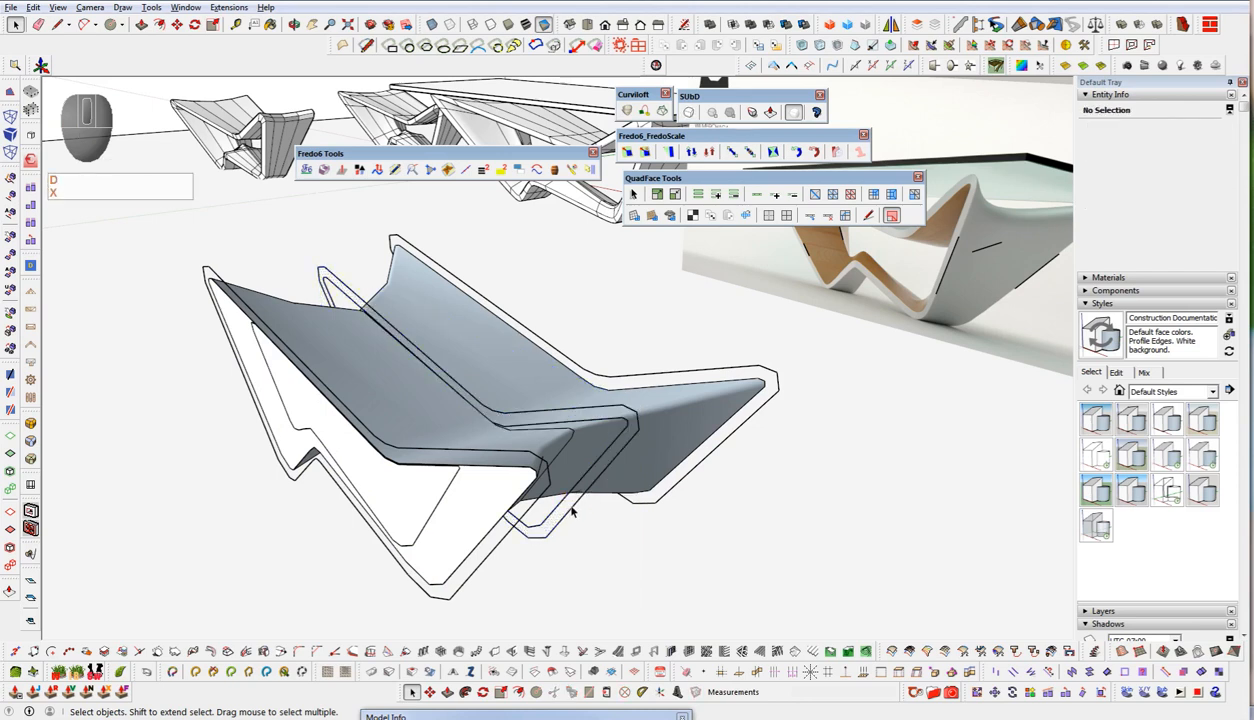
- Loft the outer outlines of the front, middle and back profiles with Curviloft's Loft by Spline, setting the number of segments to 2
{"action": "left_click", "coordinate": [503, 541]}
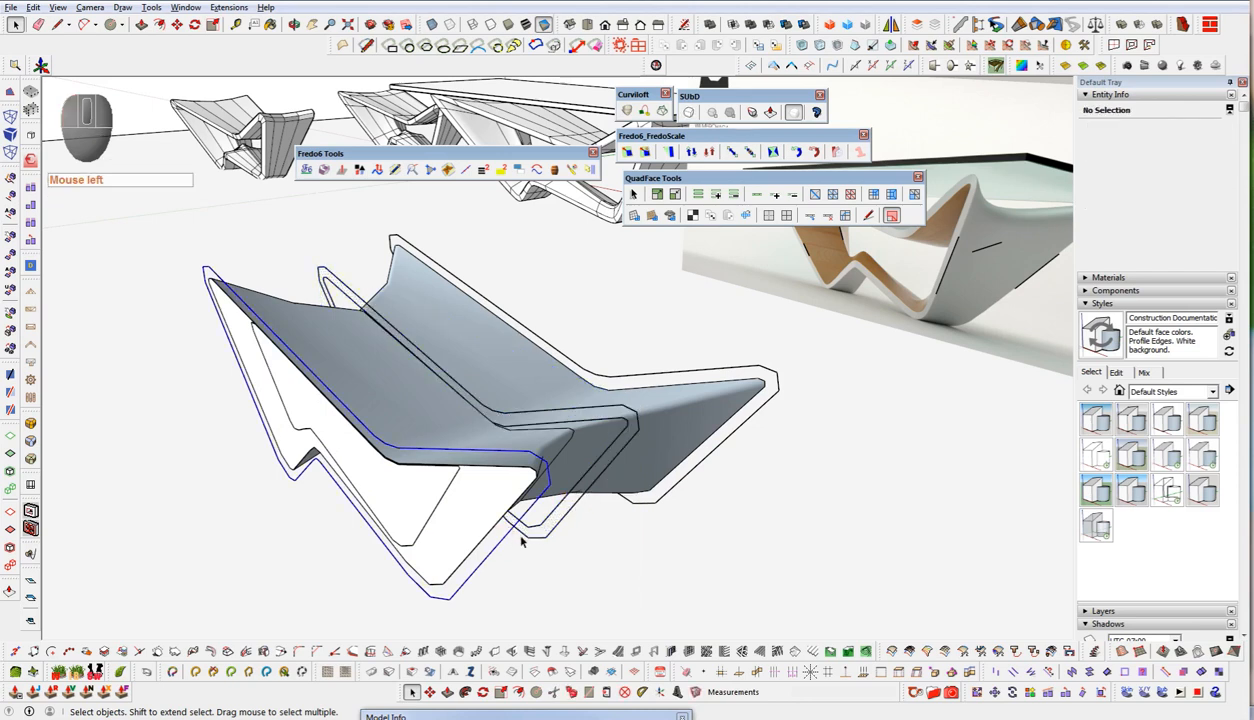
{"action": "left_click", "coordinate": [582, 505], "text": "ctrl"}
{"action": "left_click", "coordinate": [640, 492], "text": "ctrl"}
{"action": "left_click", "coordinate": [693, 471], "text": "ctrl"}
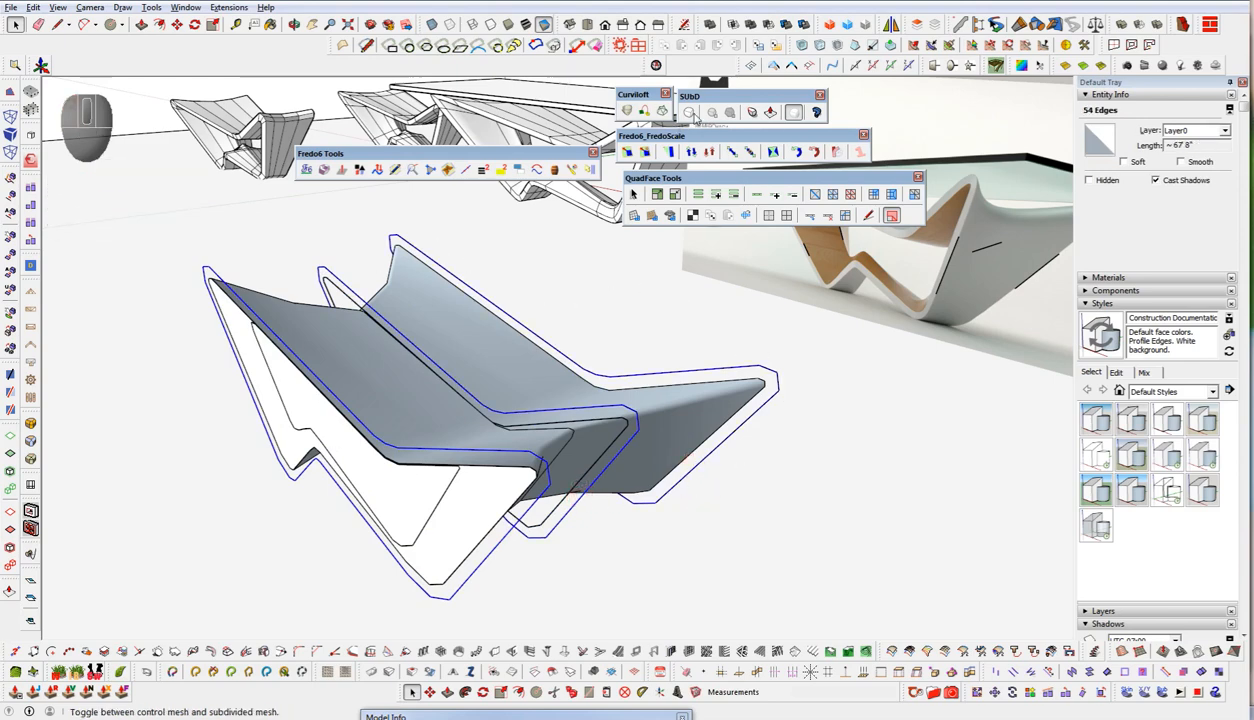
{"action": "left_click", "coordinate": [627, 111]}
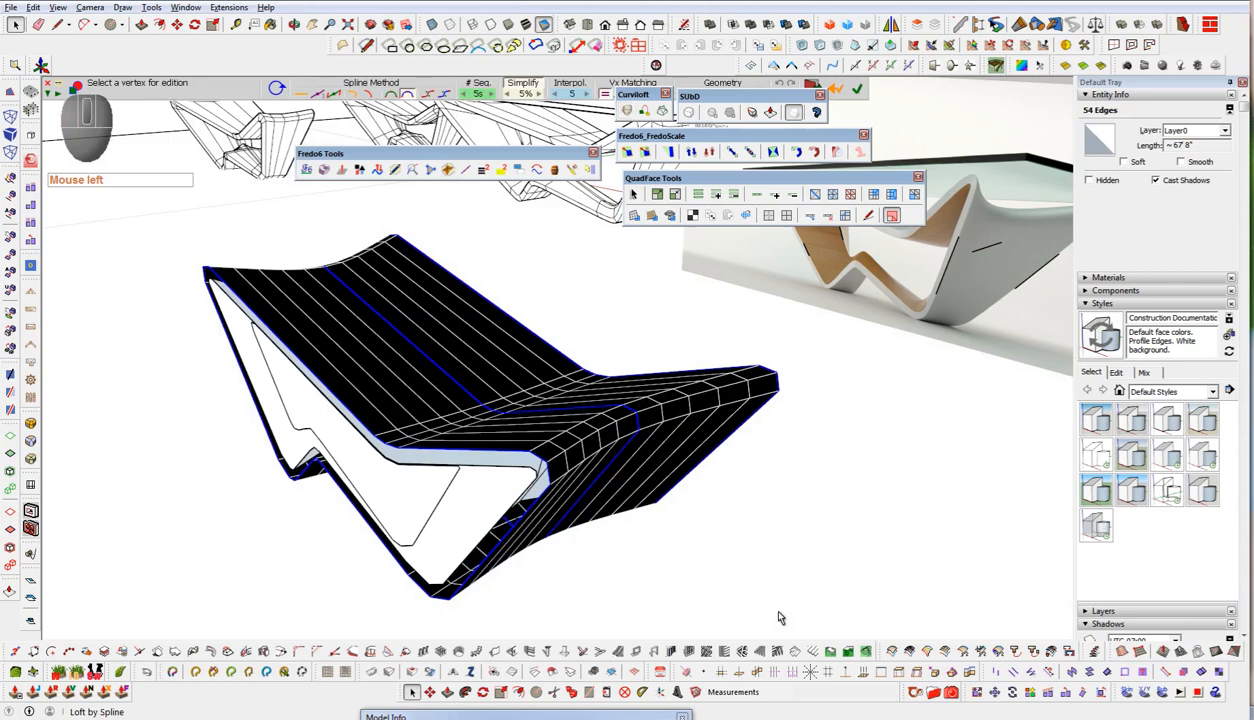
{"action": "left_click", "coordinate": [478, 93]}
{"action": "type", "text": "2"}
{"action": "key", "text": "Return"}
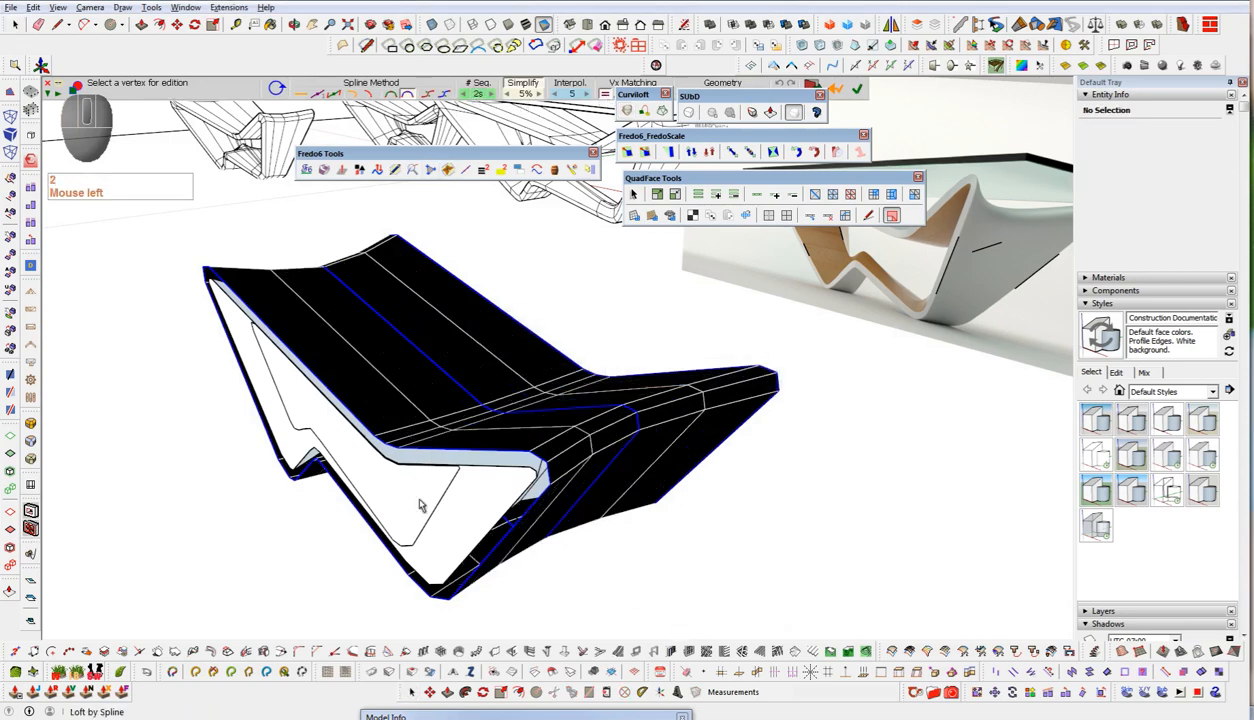
{"action": "left_click", "coordinate": [227, 240]}
{"action": "middle_click_drag", "start_coordinate": [546, 529], "coordinate": [550, 531]}
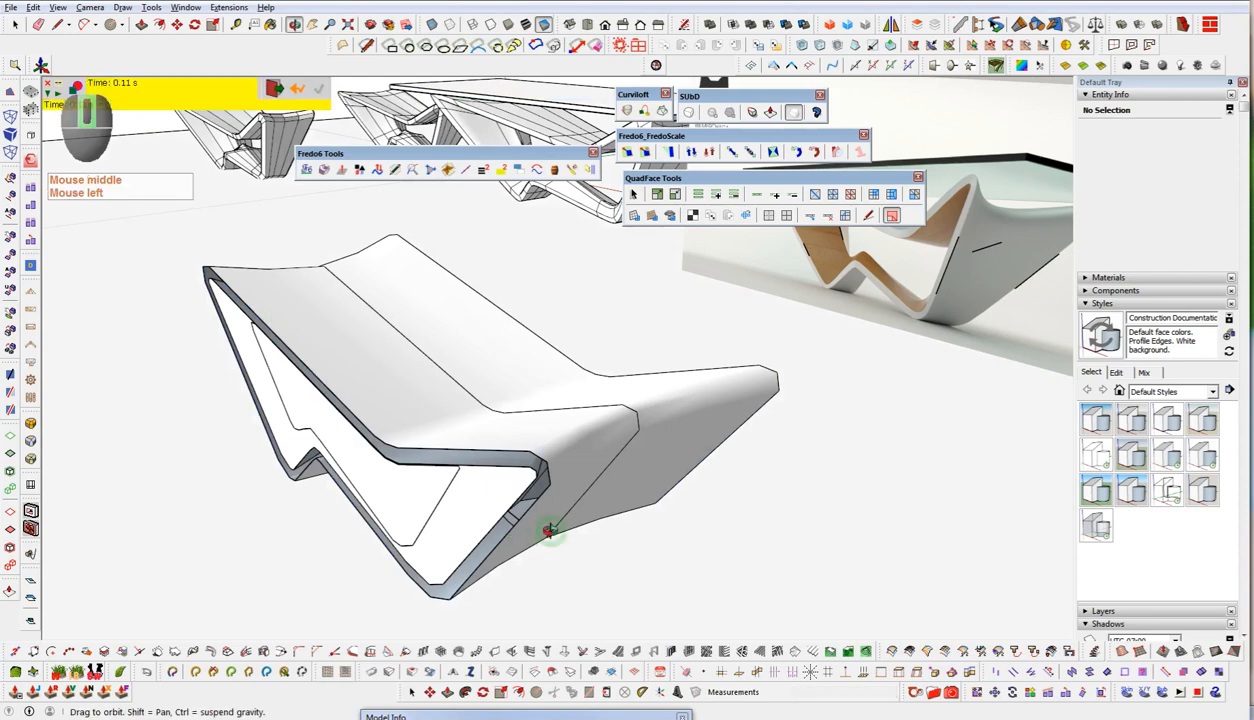
- Select the outer and inner lofted surface groups together and move them clear of the source profiles
{"action": "key", "text": "space"}
{"action": "left_click", "coordinate": [564, 470]}
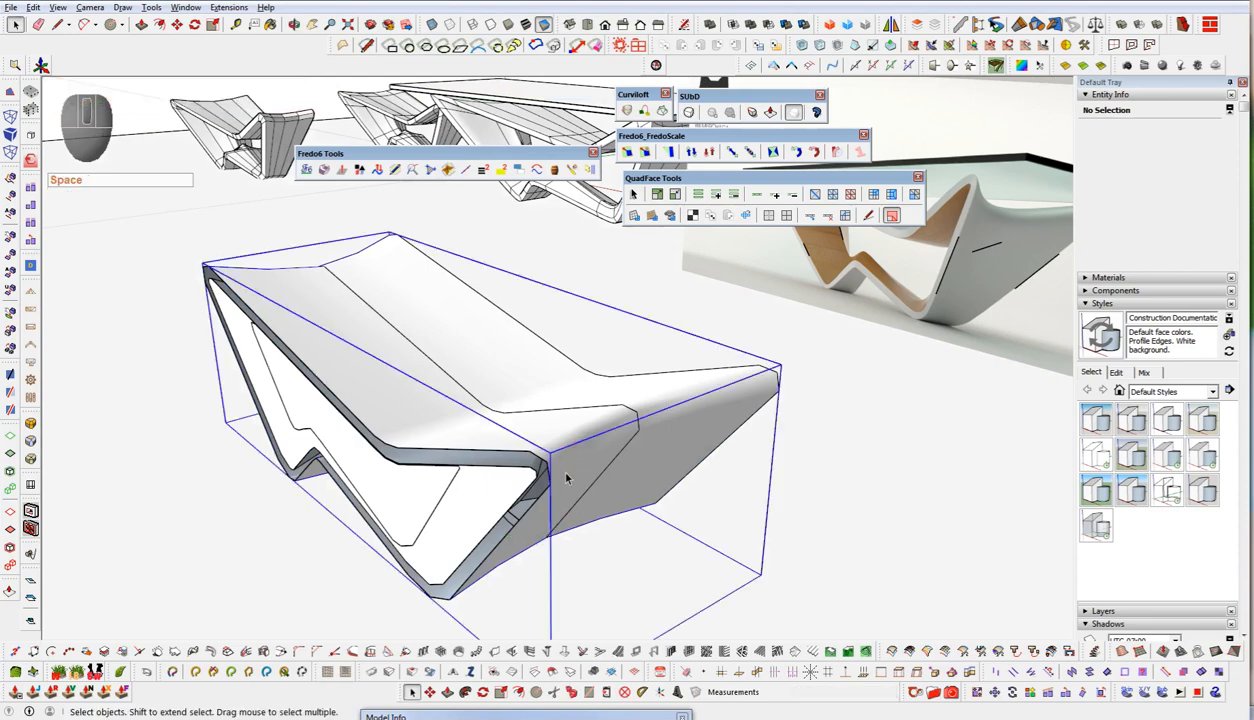
{"action": "key", "text": "h"}
{"action": "middle_click_drag", "start_coordinate": [565, 480], "coordinate": [558, 445]}
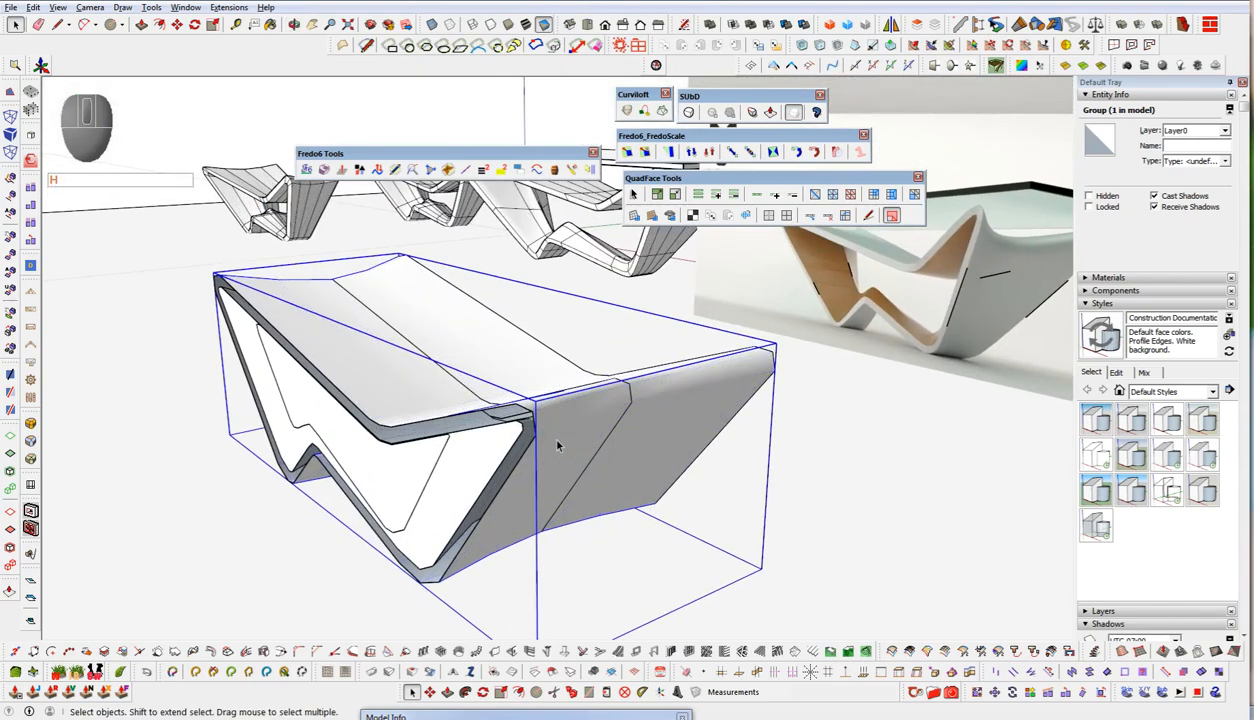
{"action": "left_click", "coordinate": [574, 622], "text": "ctrl"}
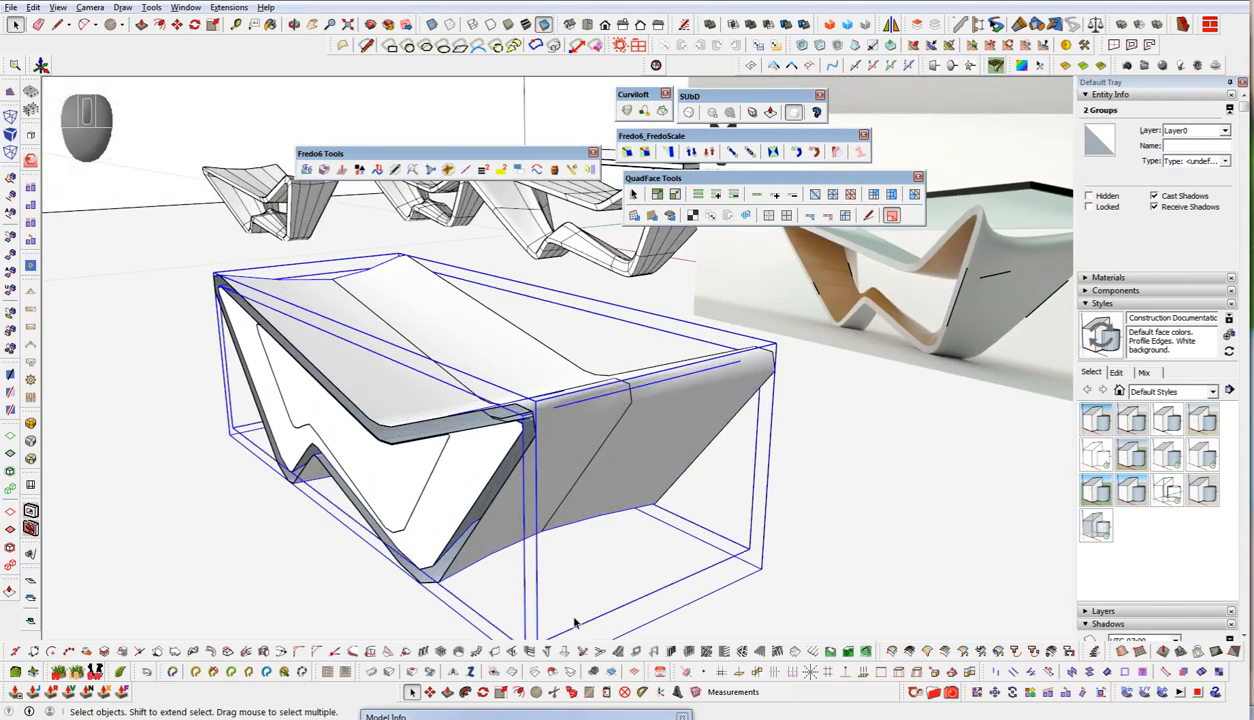
{"action": "scroll", "coordinate": [630, 430], "scroll_direction": "down", "scroll_amount": 3}
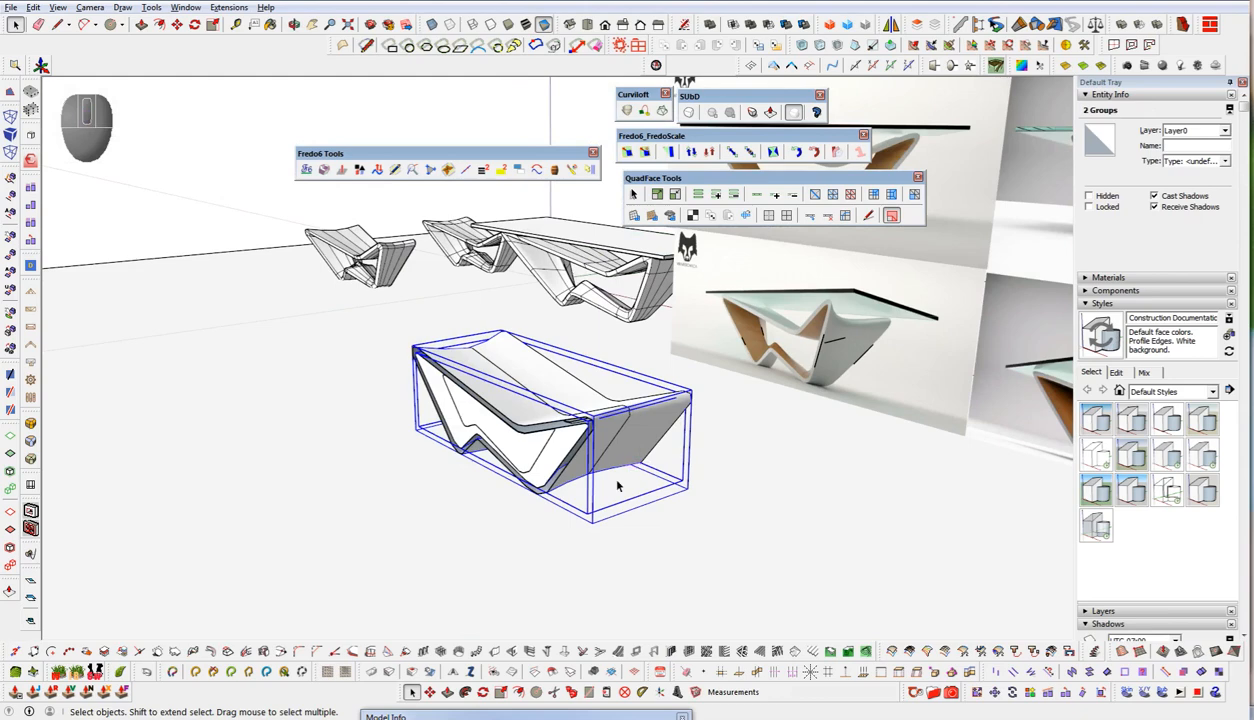
{"action": "key", "text": "w"}
{"action": "left_click", "coordinate": [597, 480]}
{"action": "middle_click_drag", "start_coordinate": [384, 574], "coordinate": [536, 496], "text": "shift"}
{"action": "left_click", "coordinate": [499, 522]}
- Group the two lofted surfaces, open that group for editing and explode the nested groups into loose geometry
{"action": "key", "text": "space"}
{"action": "key", "text": "g"}
{"action": "left_click", "coordinate": [447, 549]}
{"action": "left_click", "coordinate": [437, 524]}
{"action": "double_click", "coordinate": [448, 535]}
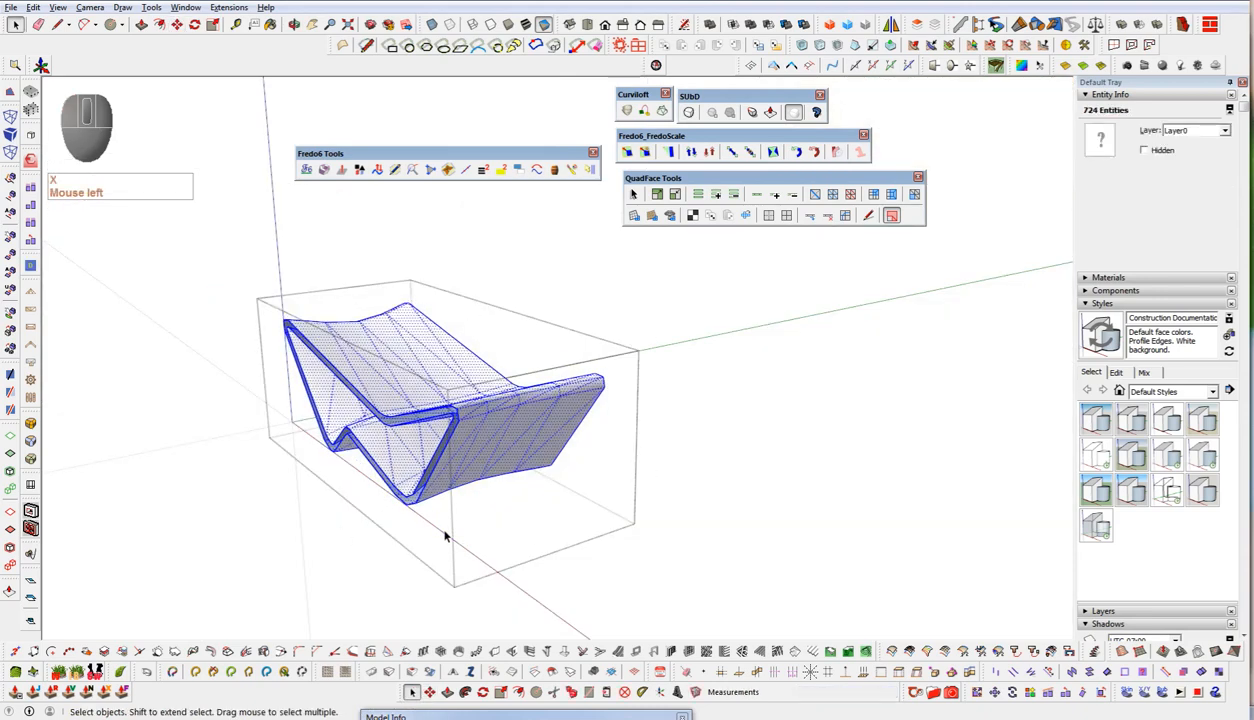
- Generate the front end's faces from its inner and outer outlines with Make Faces, and delete the face covering the opening
{"action": "scroll", "coordinate": [406, 397], "scroll_direction": "up", "scroll_amount": 5}
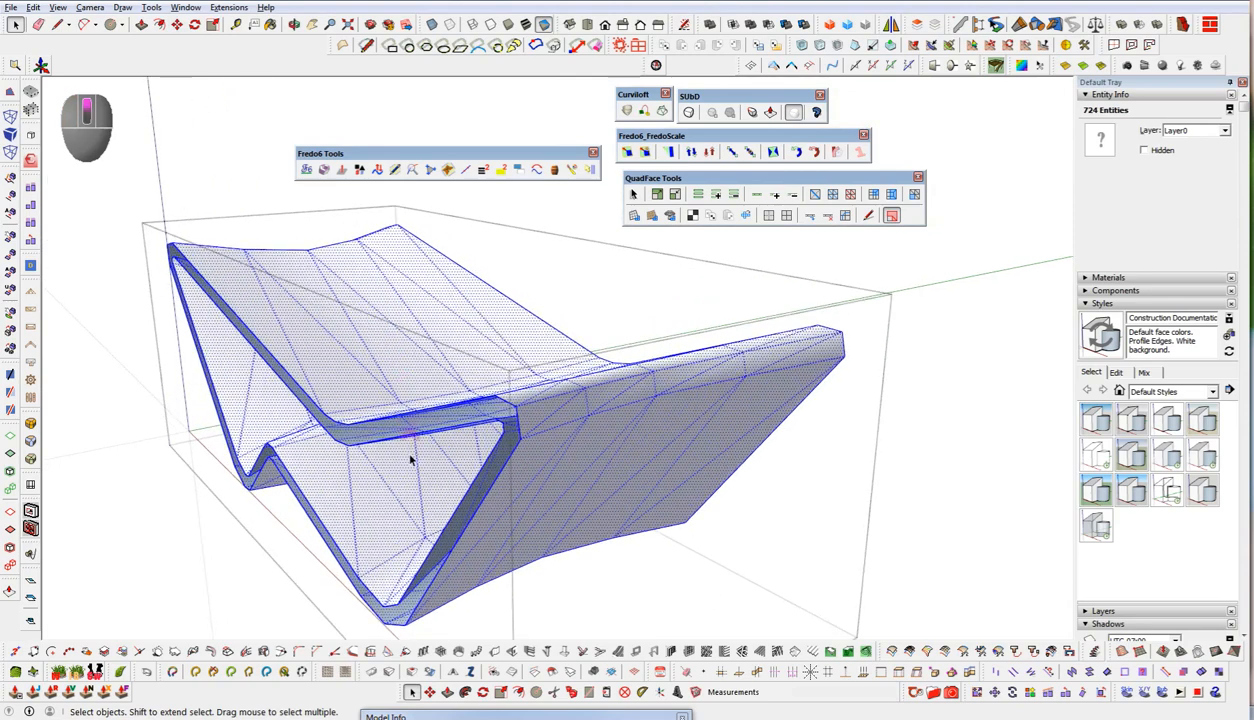
{"action": "middle_click_drag", "start_coordinate": [414, 453], "coordinate": [501, 440], "text": "shift"}
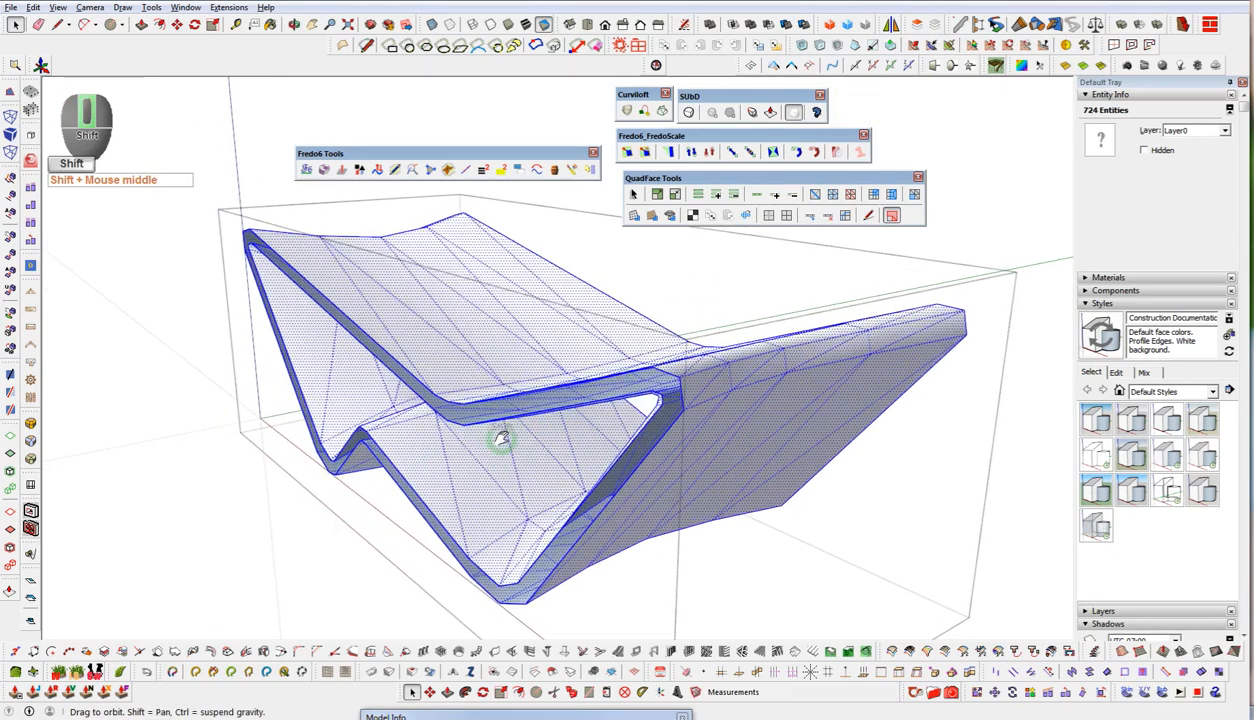
{"action": "left_click", "coordinate": [628, 403]}
{"action": "middle_click_drag", "start_coordinate": [700, 430], "coordinate": [635, 459]}
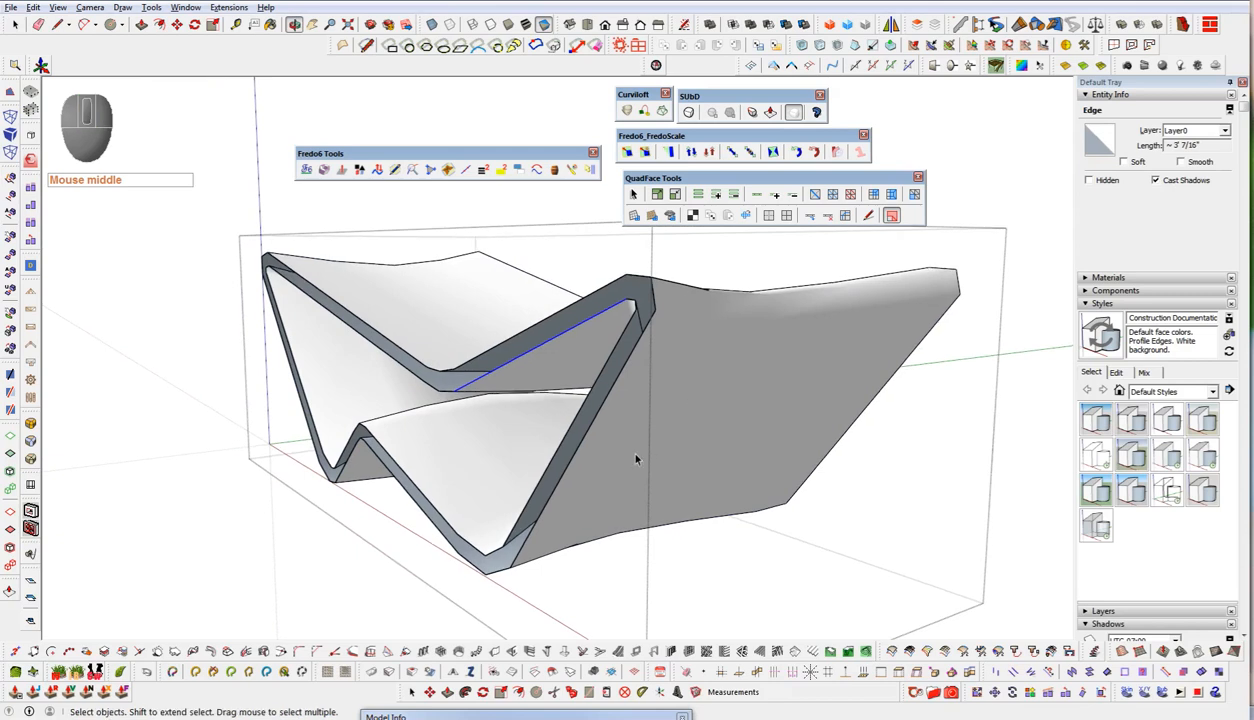
{"action": "left_click", "coordinate": [584, 449]}
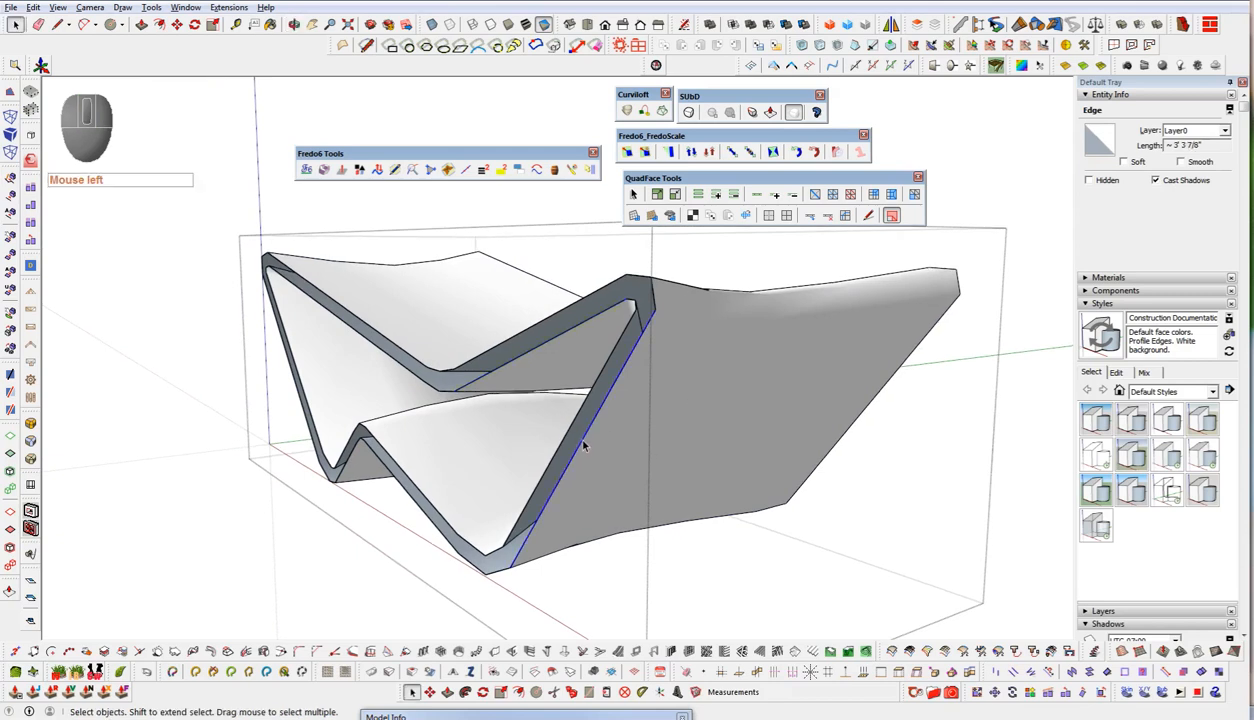
{"action": "key", "text": "ctrl+space"}
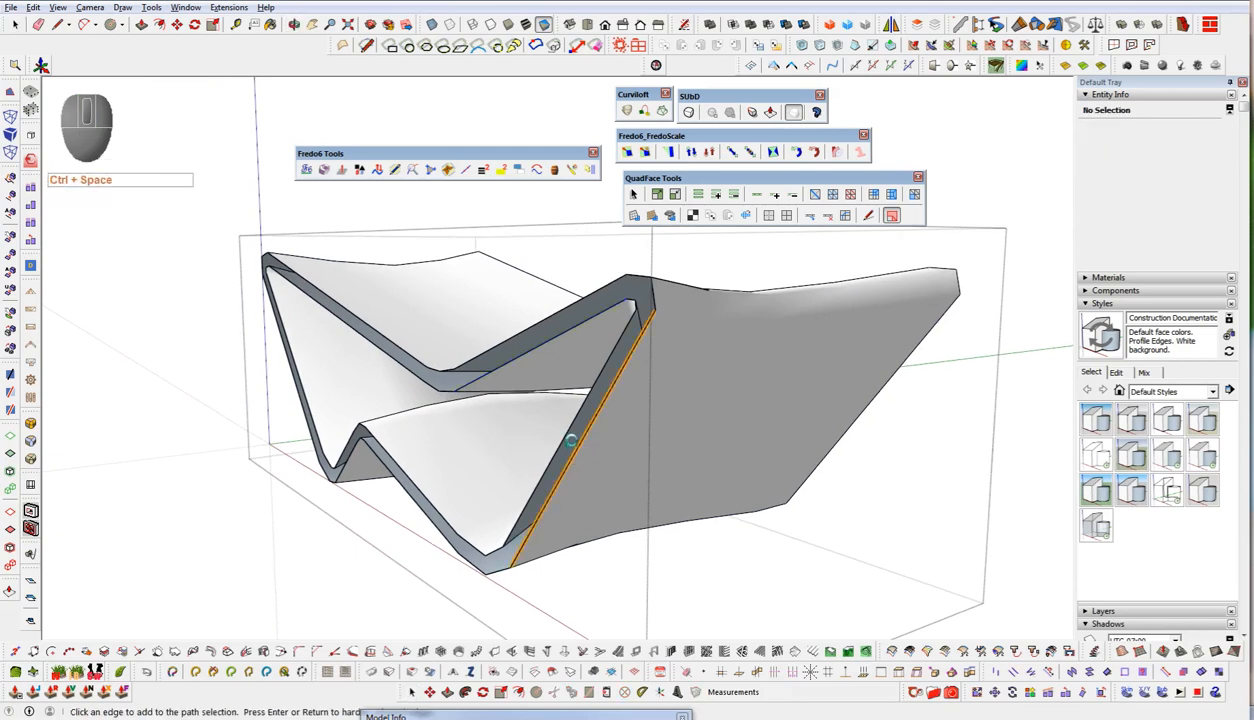
{"action": "key", "text": "space"}
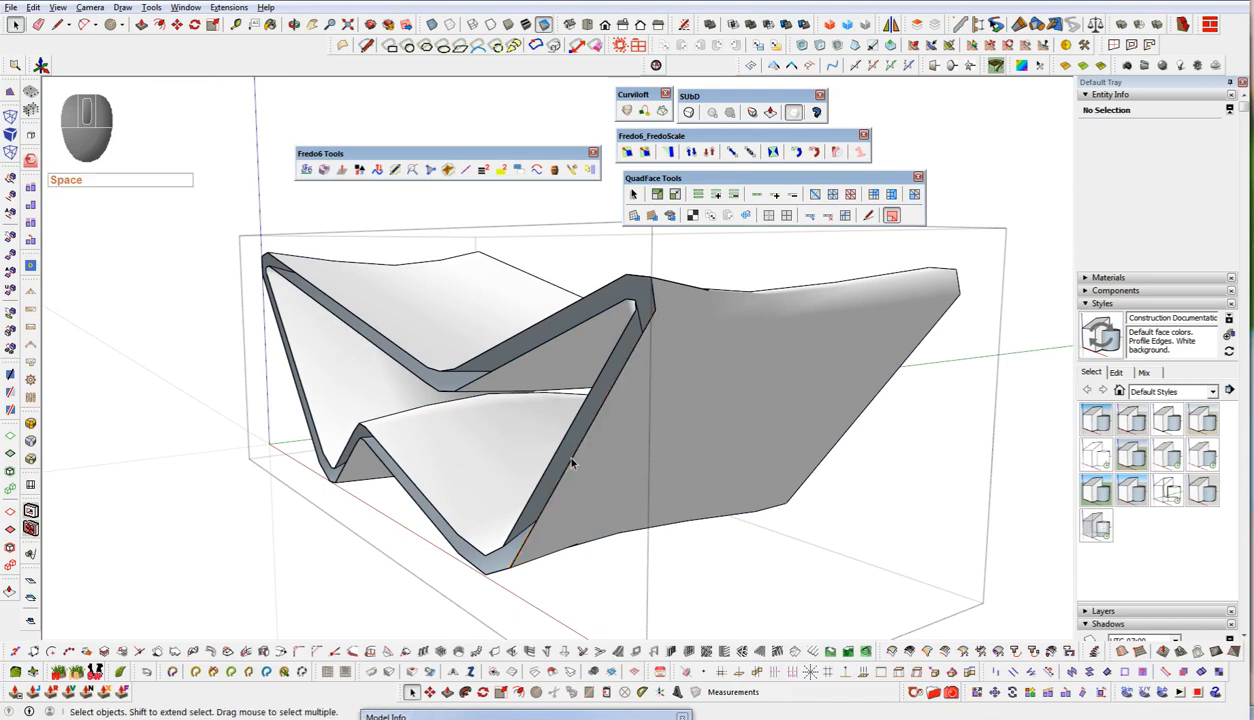
{"action": "left_click", "coordinate": [530, 553], "text": "shift"}
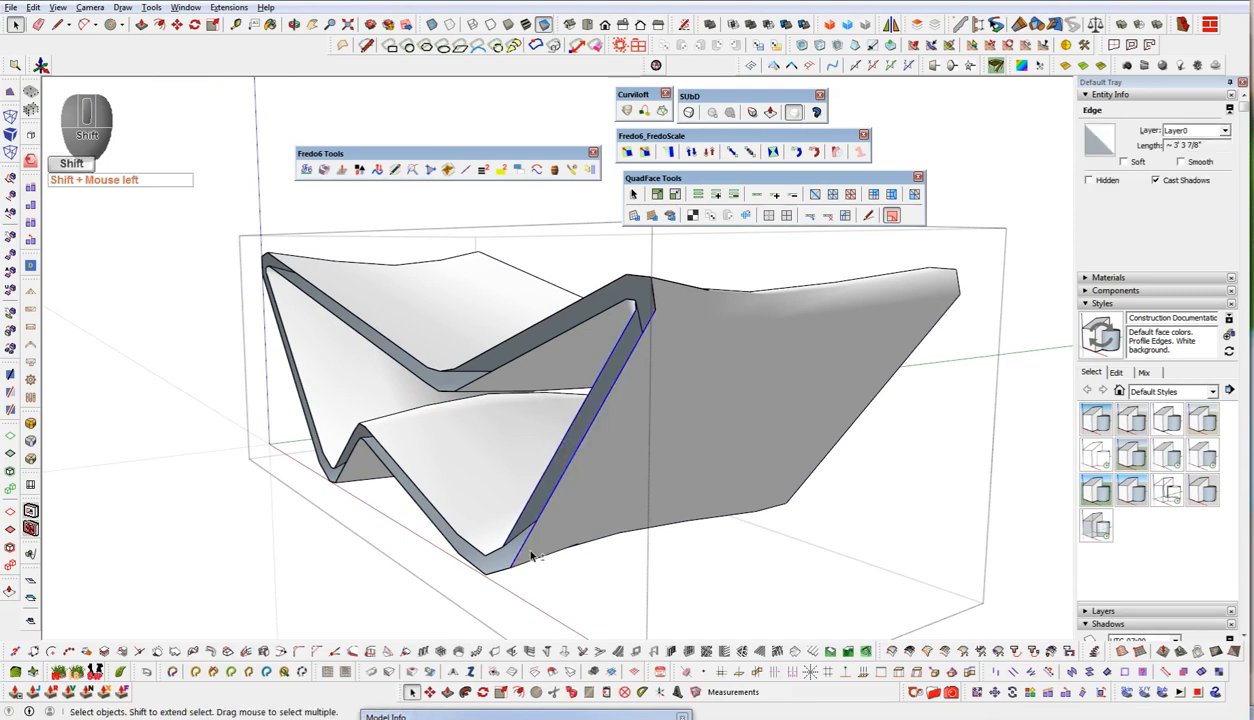
{"action": "left_click_drag", "start_coordinate": [10, 79], "coordinate": [423, 201]}
{"action": "left_click", "coordinate": [405, 212]}
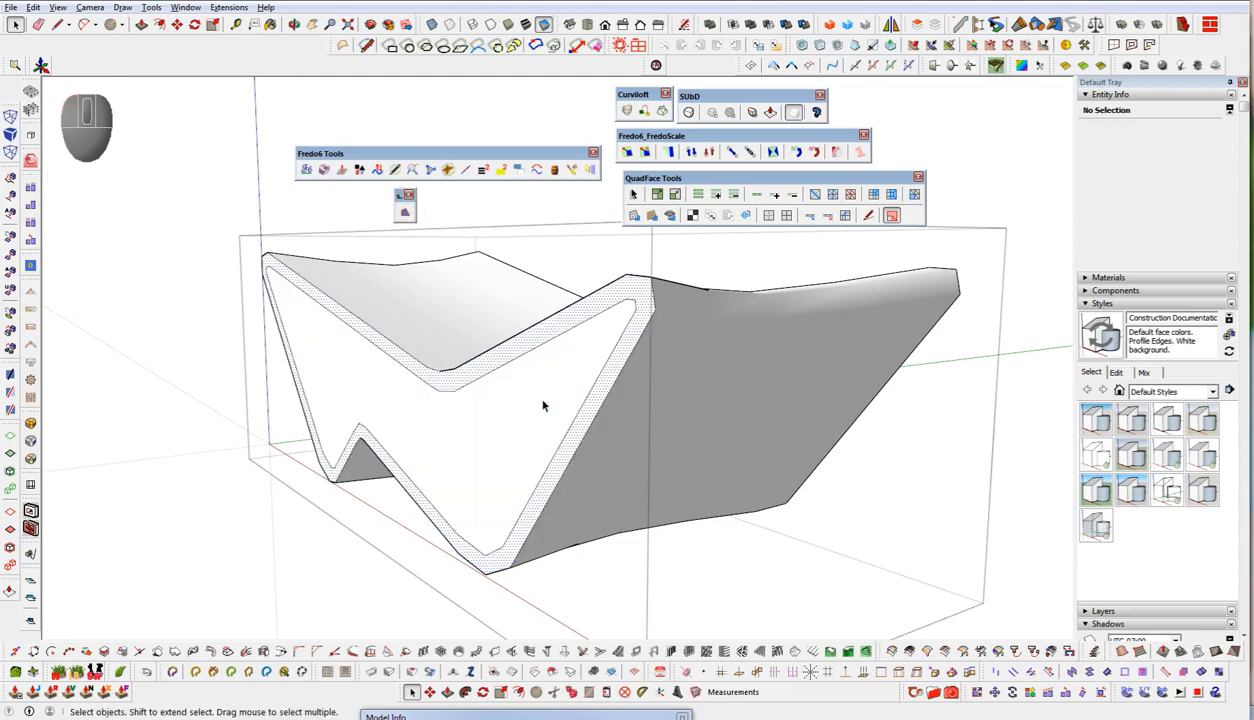
{"action": "left_click", "coordinate": [578, 472]}
{"action": "key", "text": "Delete"}
- Close the gap between the inner and outer shells at the back end with Make Faces, and delete the face covering its opening
{"action": "middle_click_drag", "start_coordinate": [731, 436], "coordinate": [406, 481]}
{"action": "left_click", "coordinate": [445, 462], "text": "ctrl"}
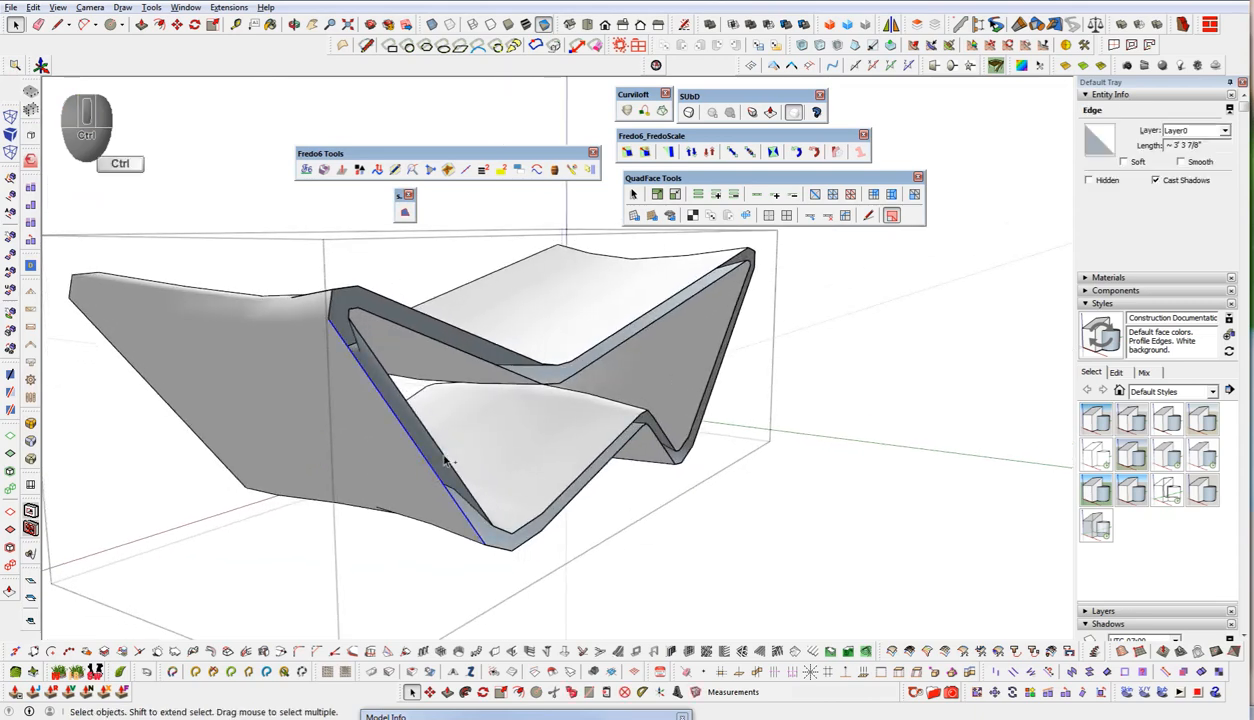
{"action": "left_click", "coordinate": [452, 484], "text": "ctrl"}
{"action": "left_click", "coordinate": [404, 213]}
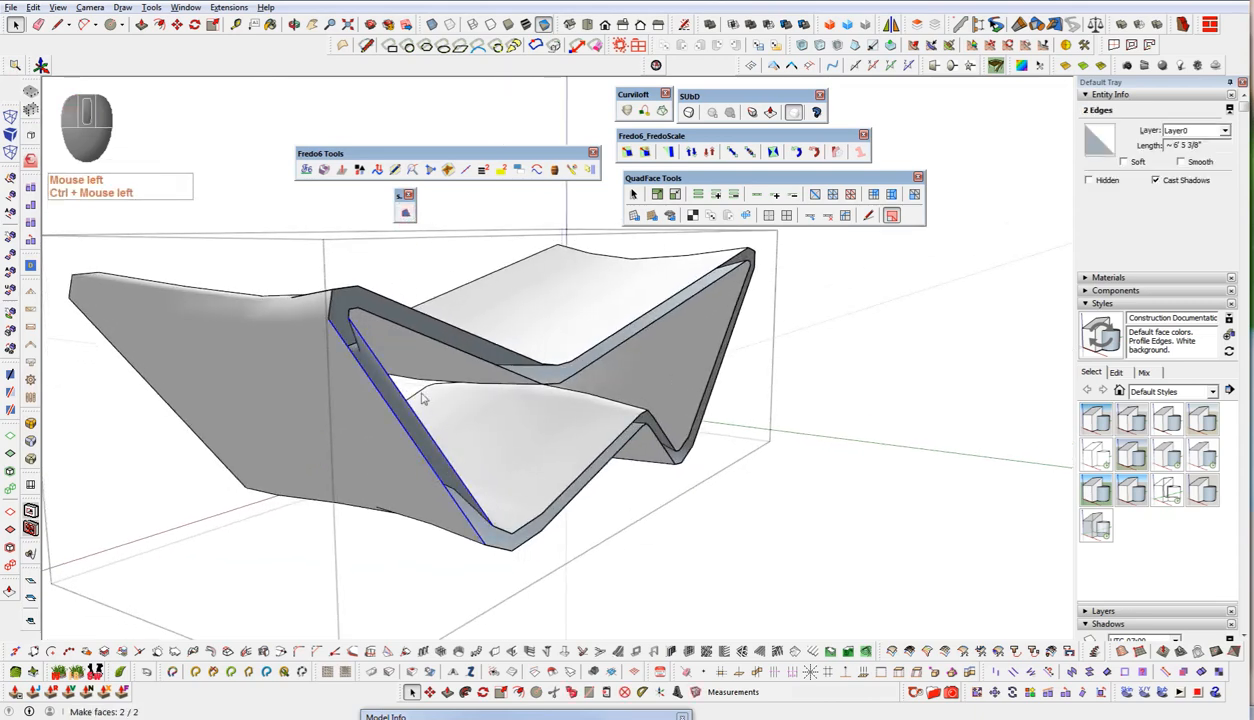
{"action": "left_click", "coordinate": [428, 386]}
{"action": "key", "text": "ctrl+d"}
- Try subdividing the closed table base with SUbD, and undo the subdivision
{"action": "middle_click_drag", "start_coordinate": [540, 487], "coordinate": [745, 465]}
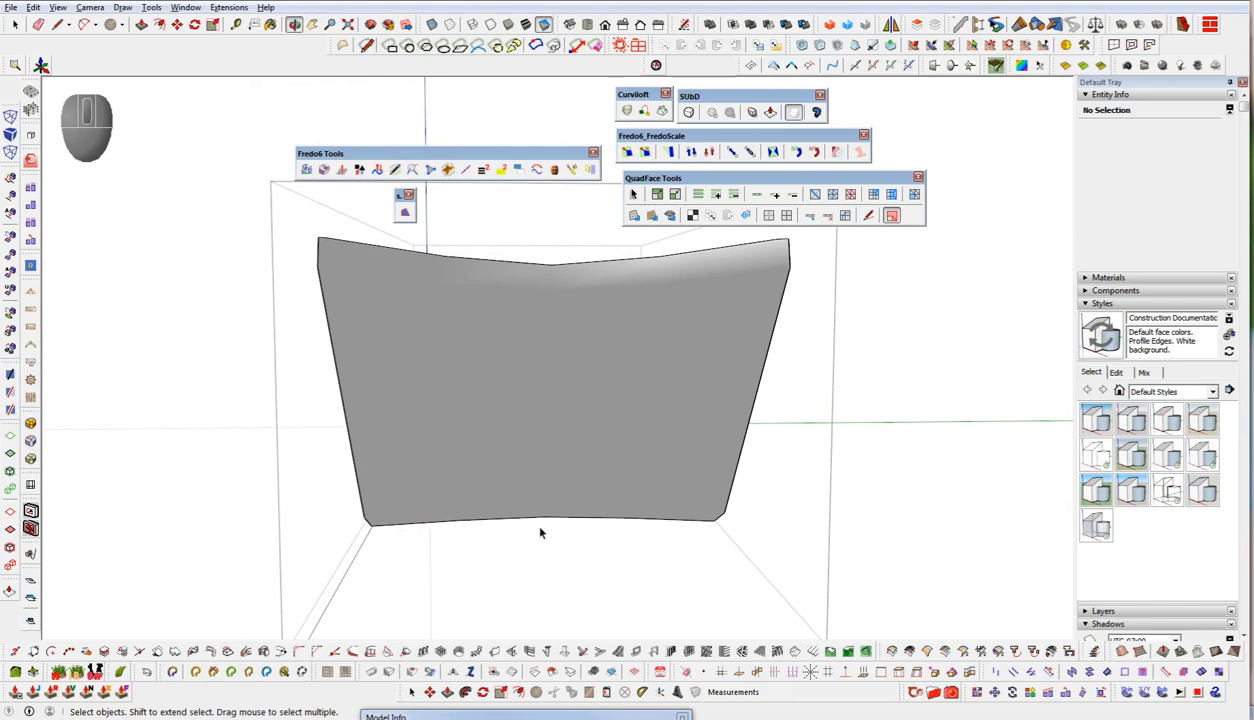
{"action": "middle_click_drag", "start_coordinate": [470, 363], "coordinate": [728, 510]}
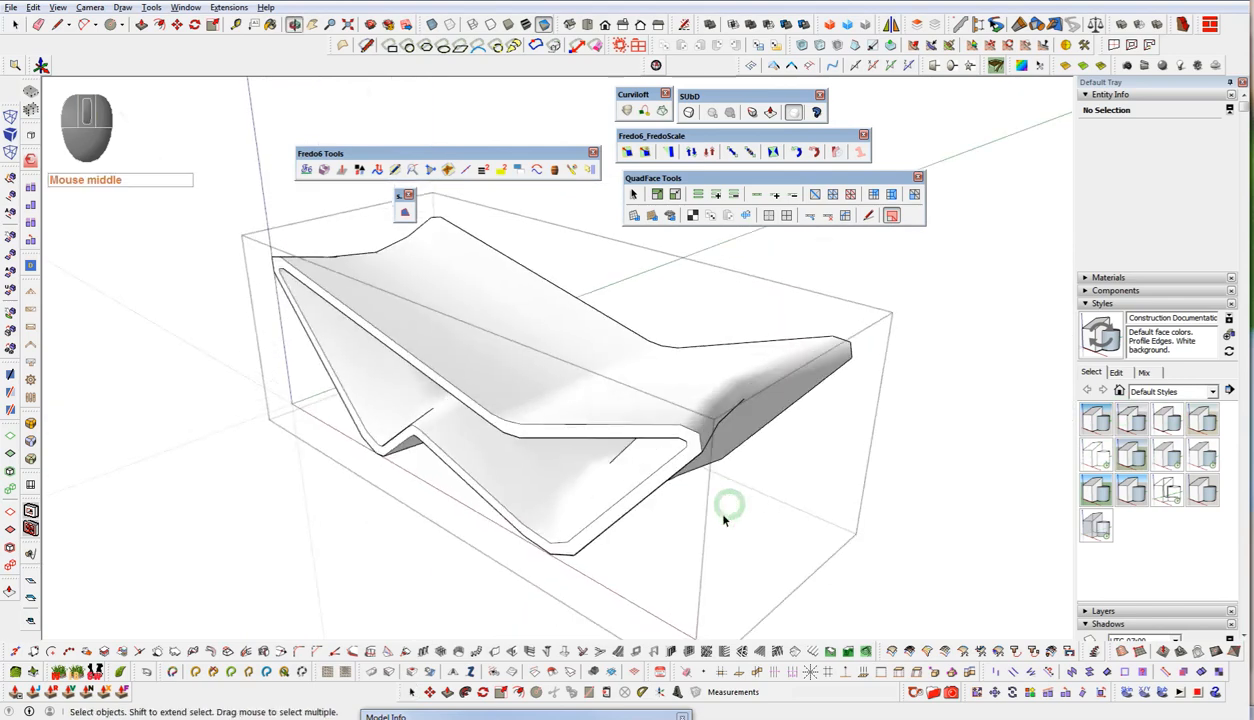
{"action": "middle_click_drag", "start_coordinate": [661, 449], "coordinate": [733, 456]}
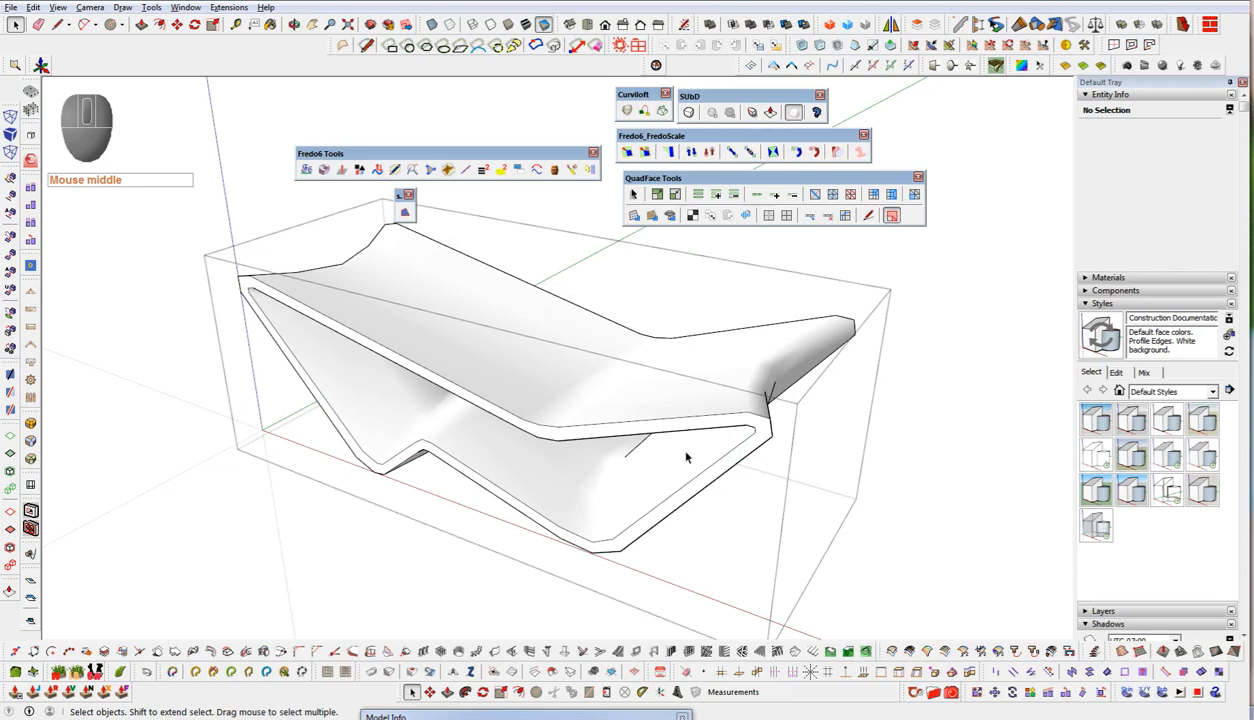
{"action": "key", "text": "shift"}
{"action": "key", "text": "shift+2"}
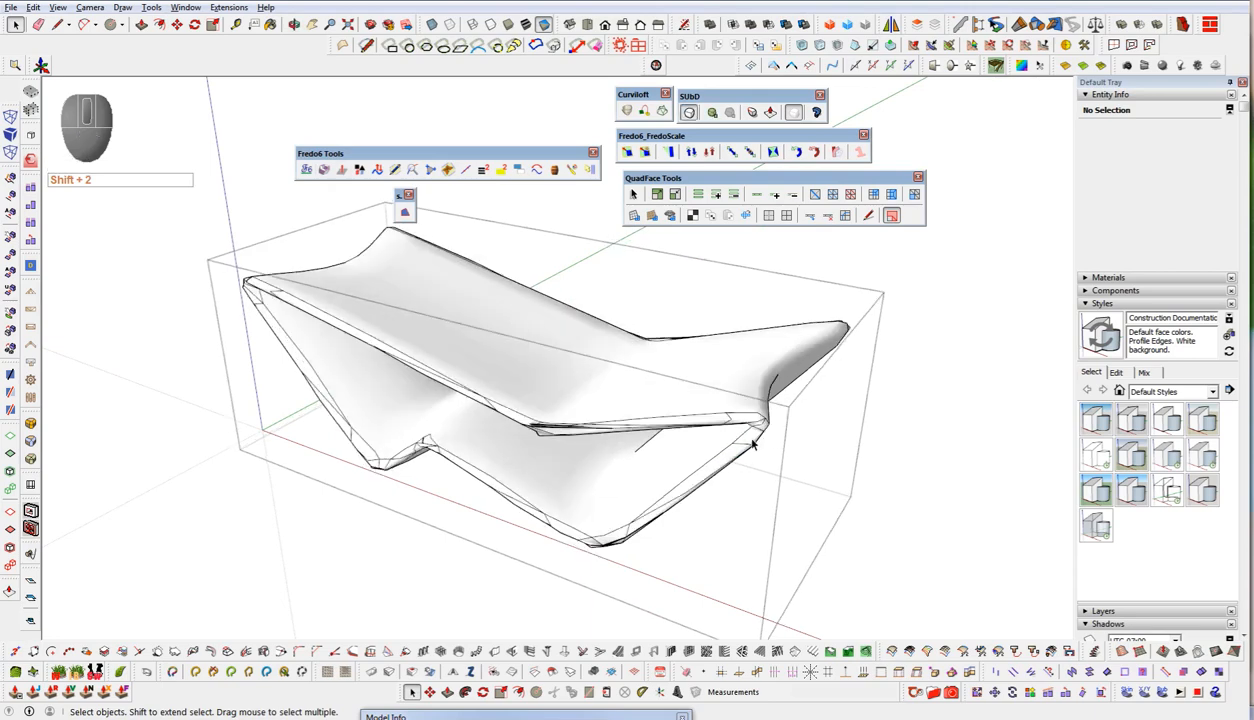
{"action": "mouse_move", "coordinate": [604, 424]}
{"action": "middle_mouse_down"}
{"action": "mouse_move", "coordinate": [663, 328]}
{"action": "mouse_move", "coordinate": [1126, 331]}
{"action": "mouse_move", "coordinate": [504, 381]}
{"action": "mouse_move", "coordinate": [574, 384]}
{"action": "middle_mouse_up"}
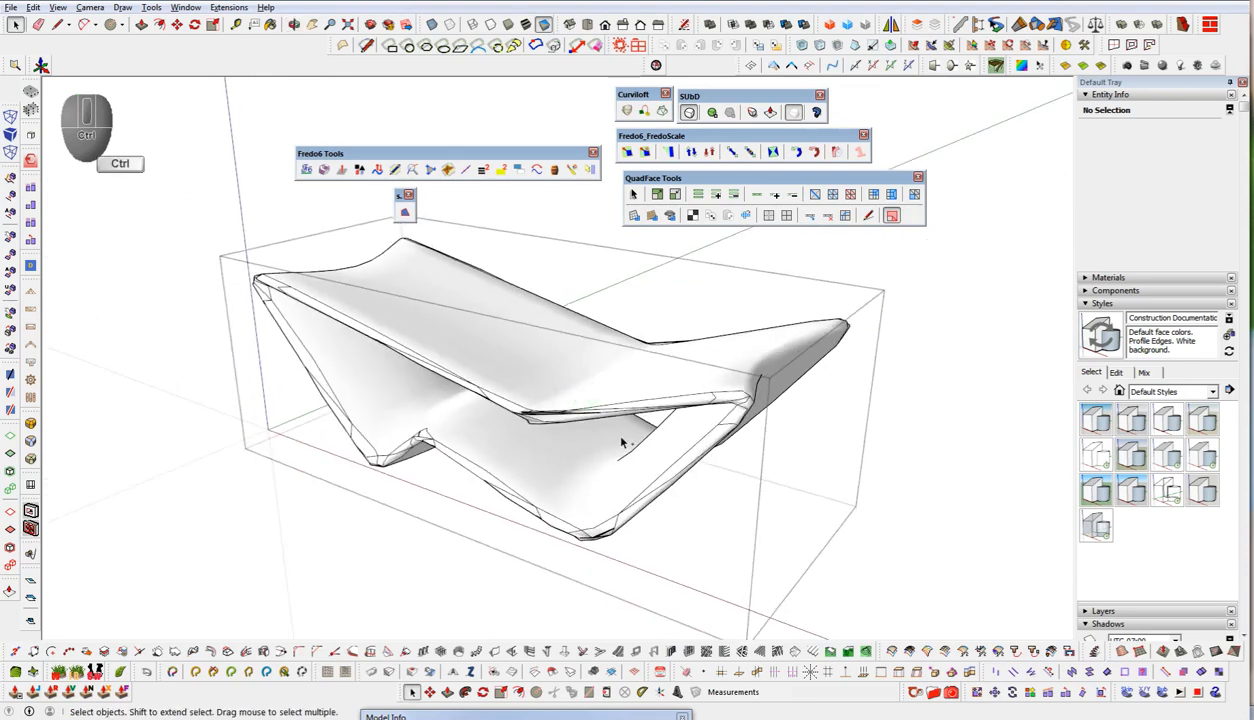
{"action": "key", "text": "ctrl+z"}
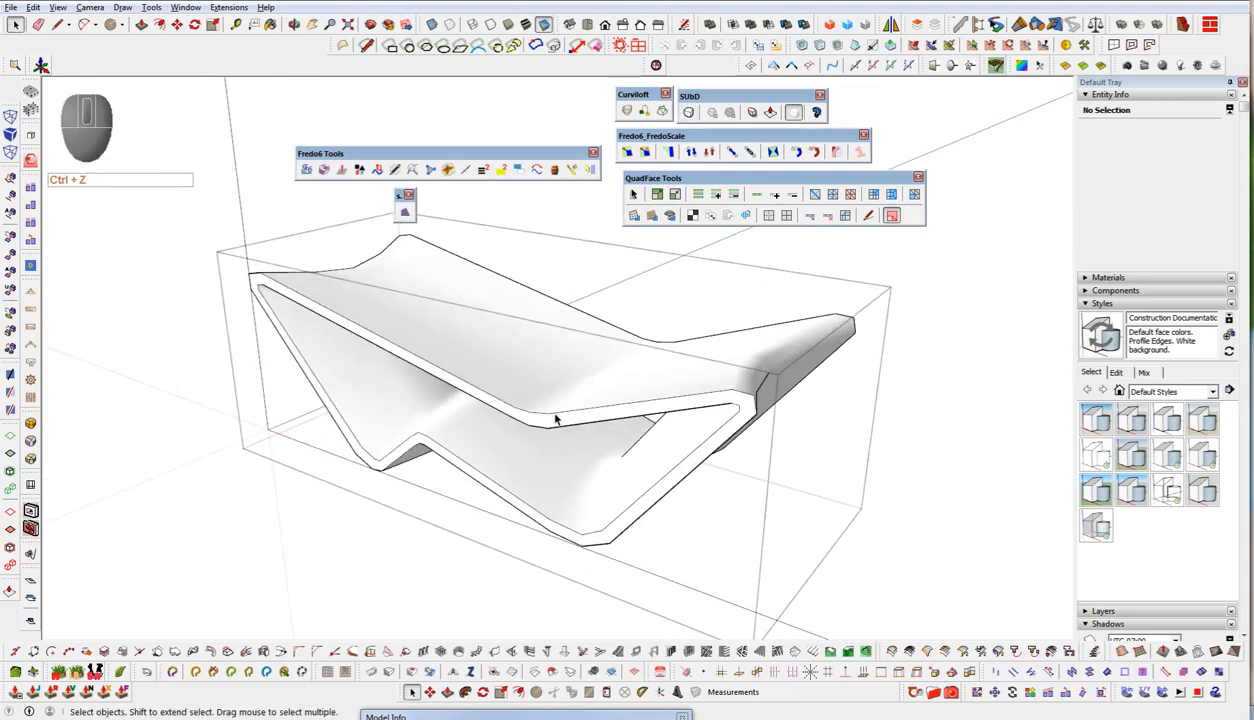
- Turn on the display of hidden geometry on the closed table base
{"action": "key", "text": "h"}
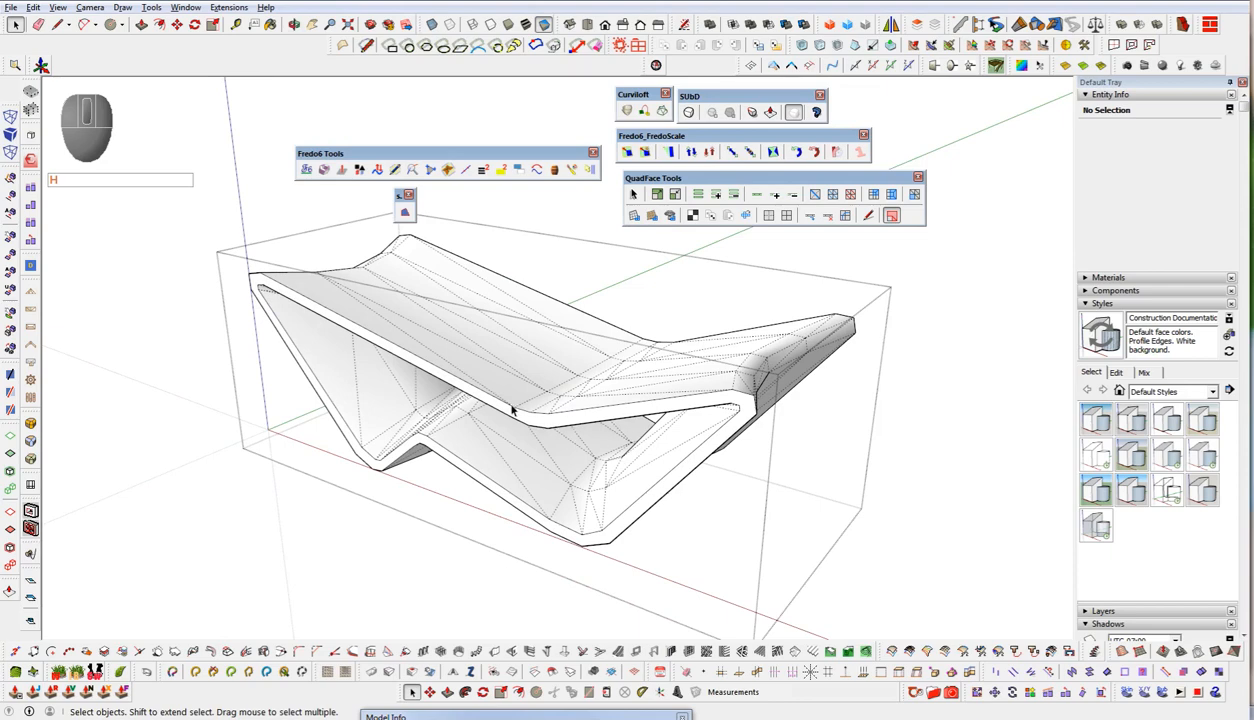
- Select the ring-shaped face on the near side of the lounge chair
{"action": "scroll", "coordinate": [512, 410], "scroll_direction": "up", "scroll_amount": 5}
{"action": "left_click", "coordinate": [603, 507]}
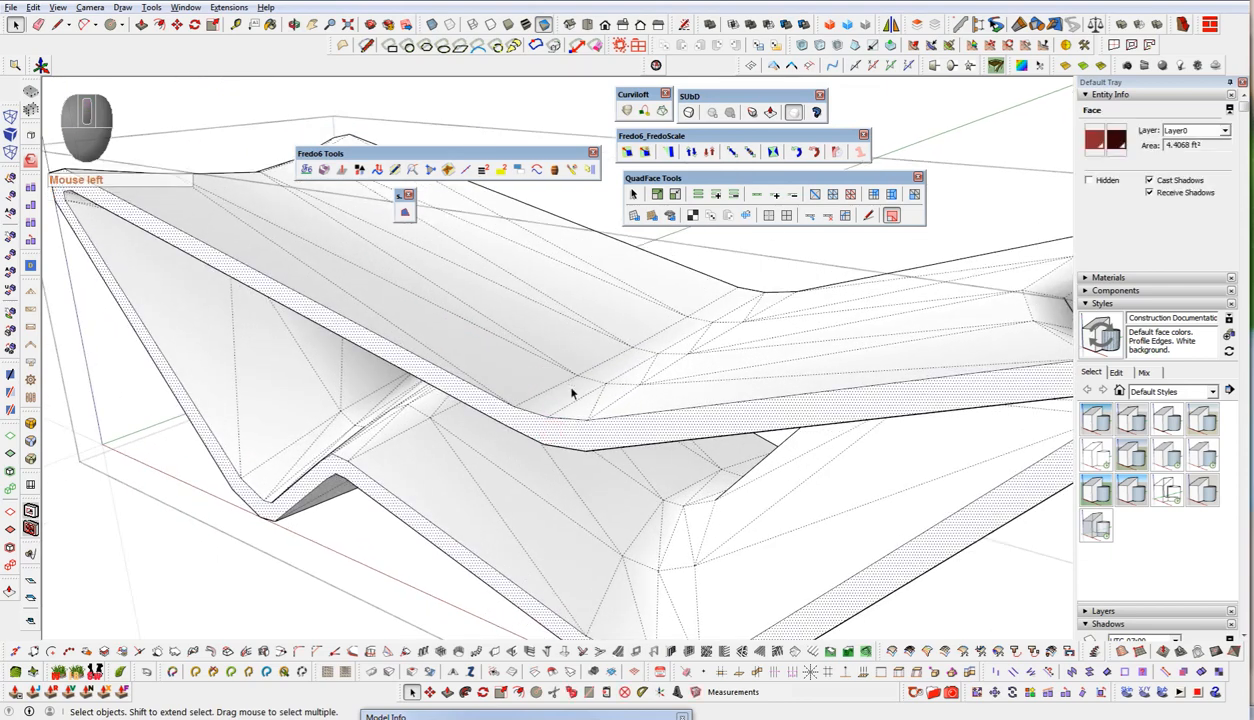
{"action": "scroll", "coordinate": [478, 342], "scroll_direction": "down", "scroll_amount": 5}
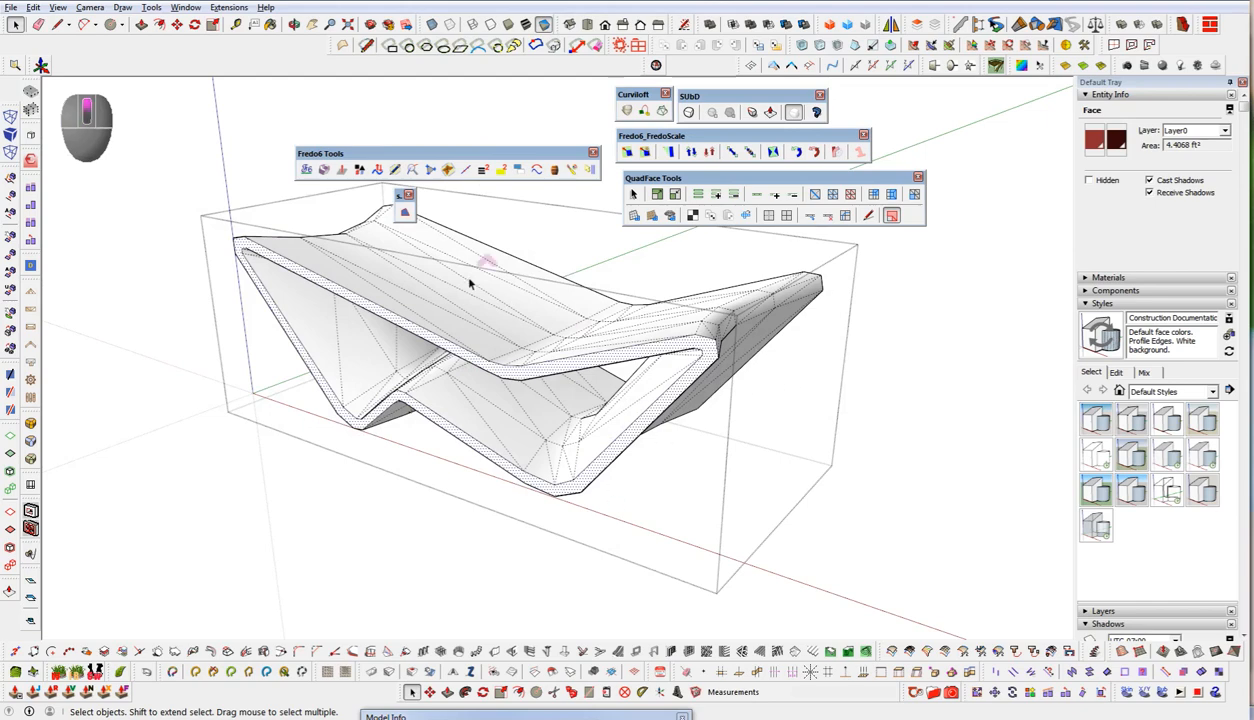
{"action": "scroll", "coordinate": [470, 285], "scroll_direction": "up", "scroll_amount": 5}
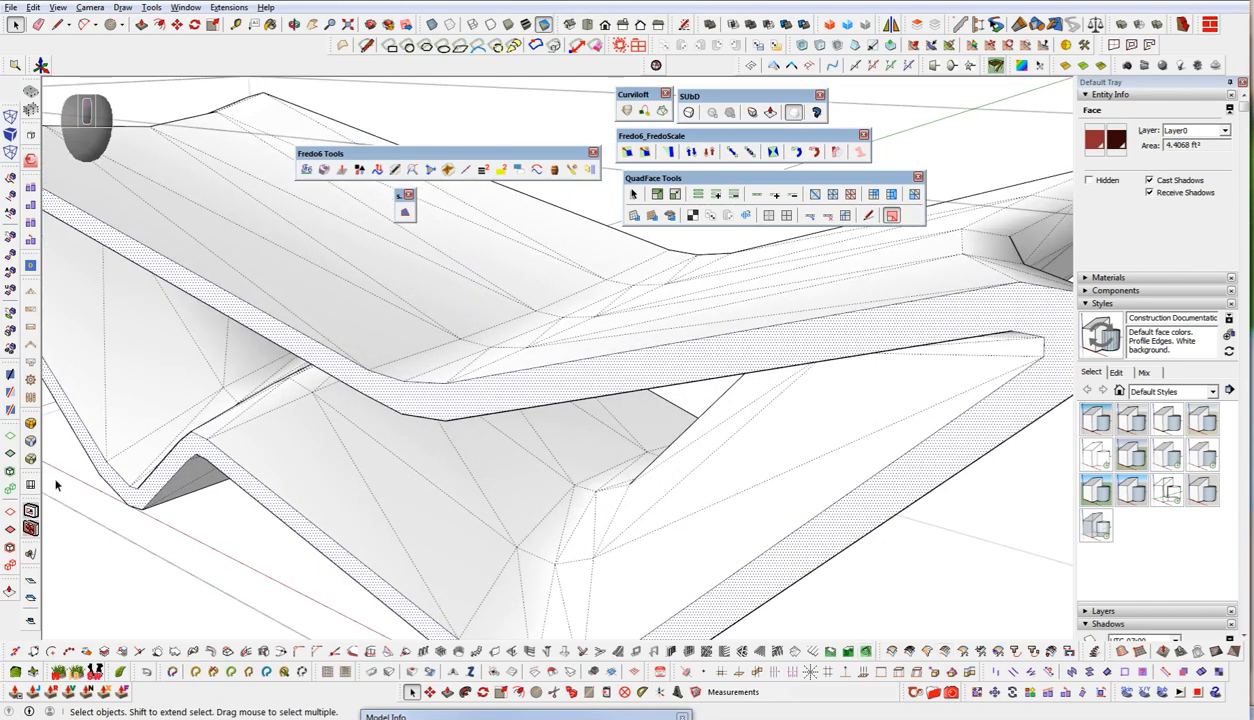
{"action": "scroll", "coordinate": [533, 405], "scroll_direction": "down", "scroll_amount": 3}
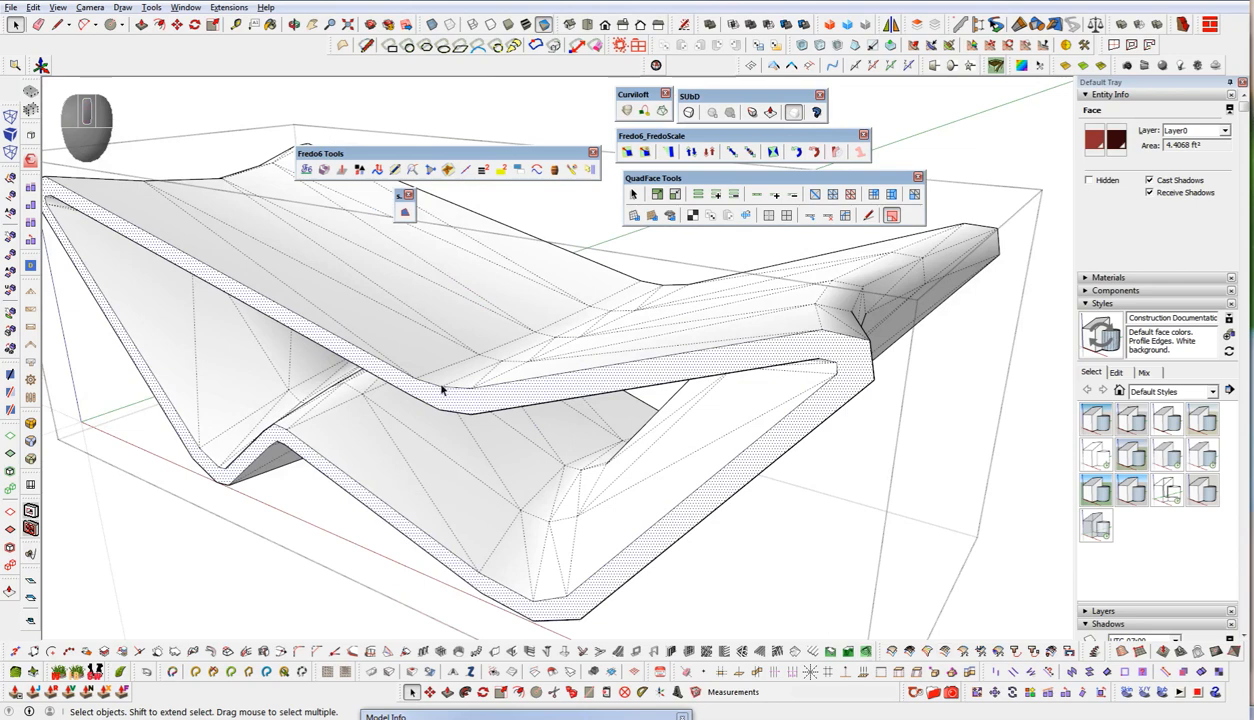
{"action": "left_click", "coordinate": [482, 421]}
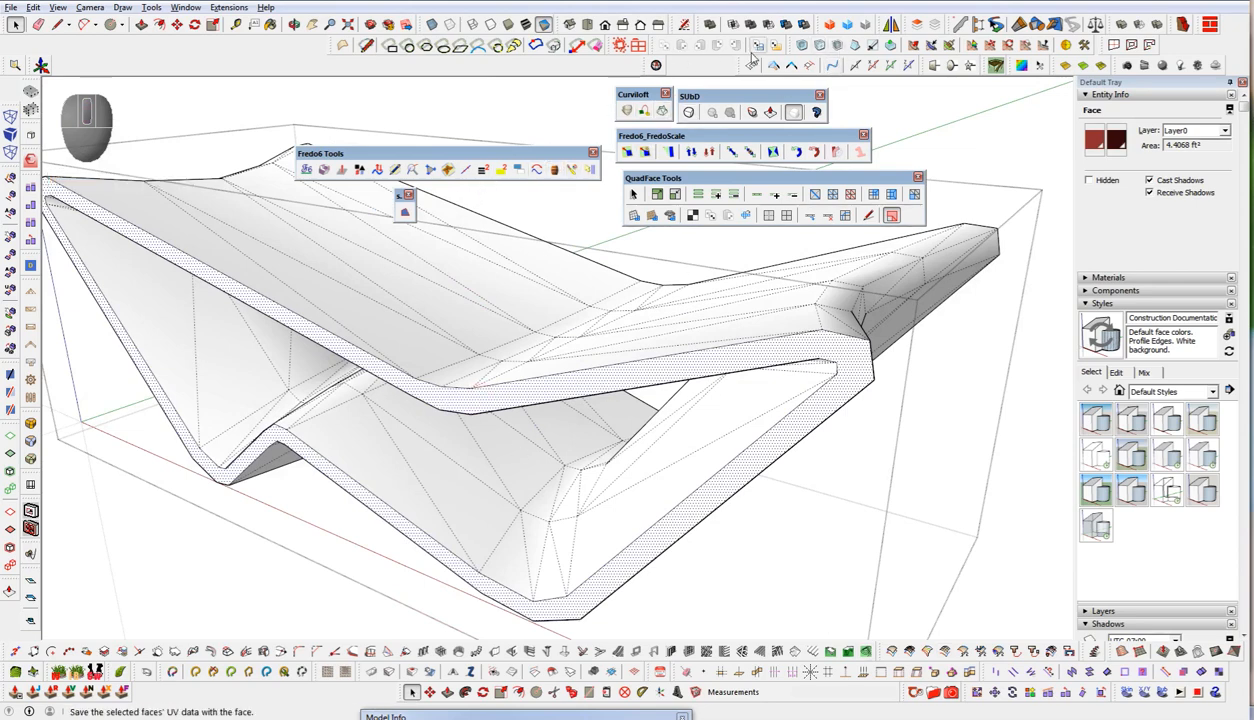
- Float the Split Tools toolbar above the model and dock the Fredo6 Tools and QuadFace Tools toolbars
{"action": "left_click_drag", "start_coordinate": [1058, 65], "coordinate": [886, 150]}
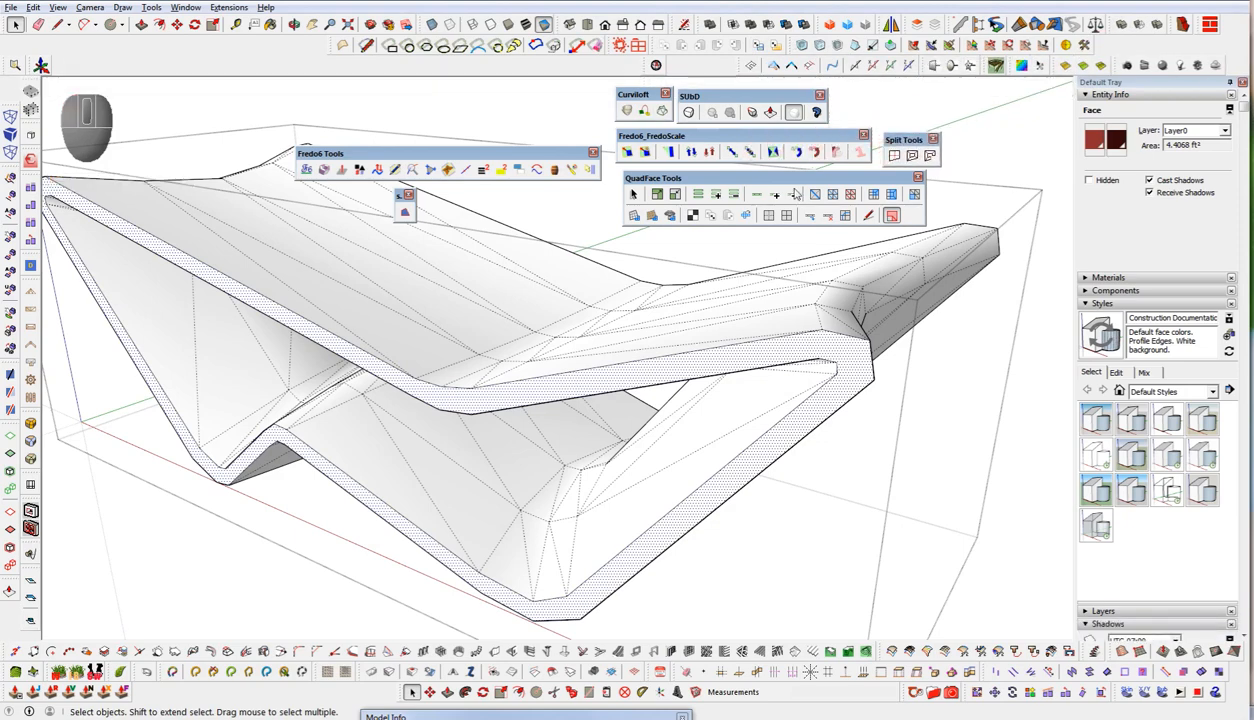
{"action": "double_click", "coordinate": [440, 153]}
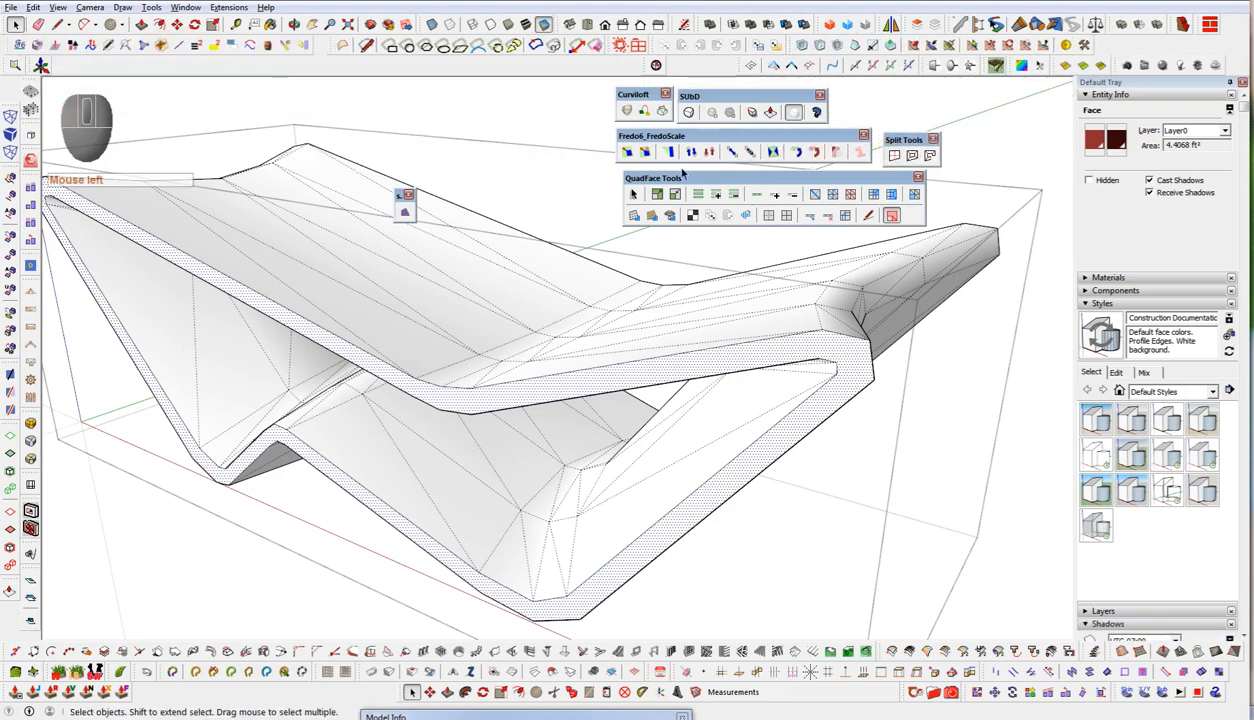
{"action": "left_click_drag", "start_coordinate": [730, 190], "coordinate": [160, 85]}
{"action": "left_click_drag", "start_coordinate": [902, 135], "coordinate": [528, 121]}
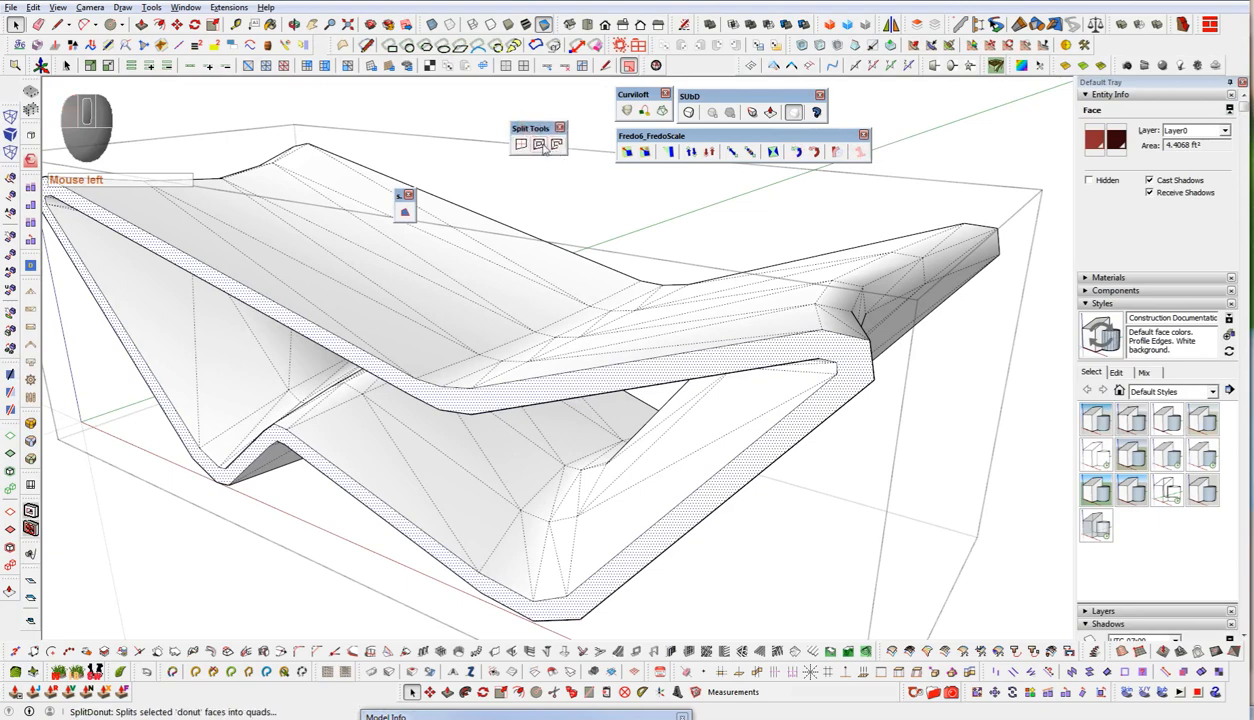
- Split the ring-shaped faces on both sides of the lounge chair into quads with SplitDonut
{"action": "left_click", "coordinate": [540, 146]}
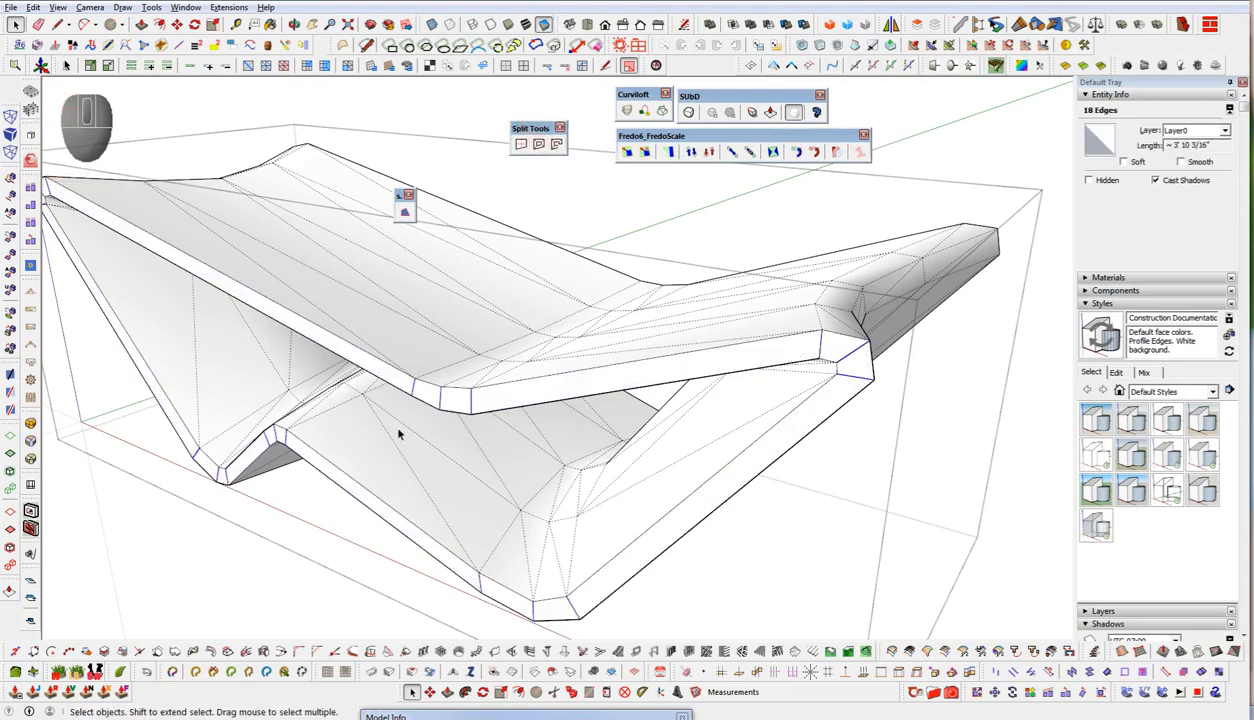
{"action": "middle_click_drag", "start_coordinate": [768, 327], "coordinate": [561, 512]}
{"action": "left_click", "coordinate": [634, 409]}
{"action": "left_click", "coordinate": [538, 144]}
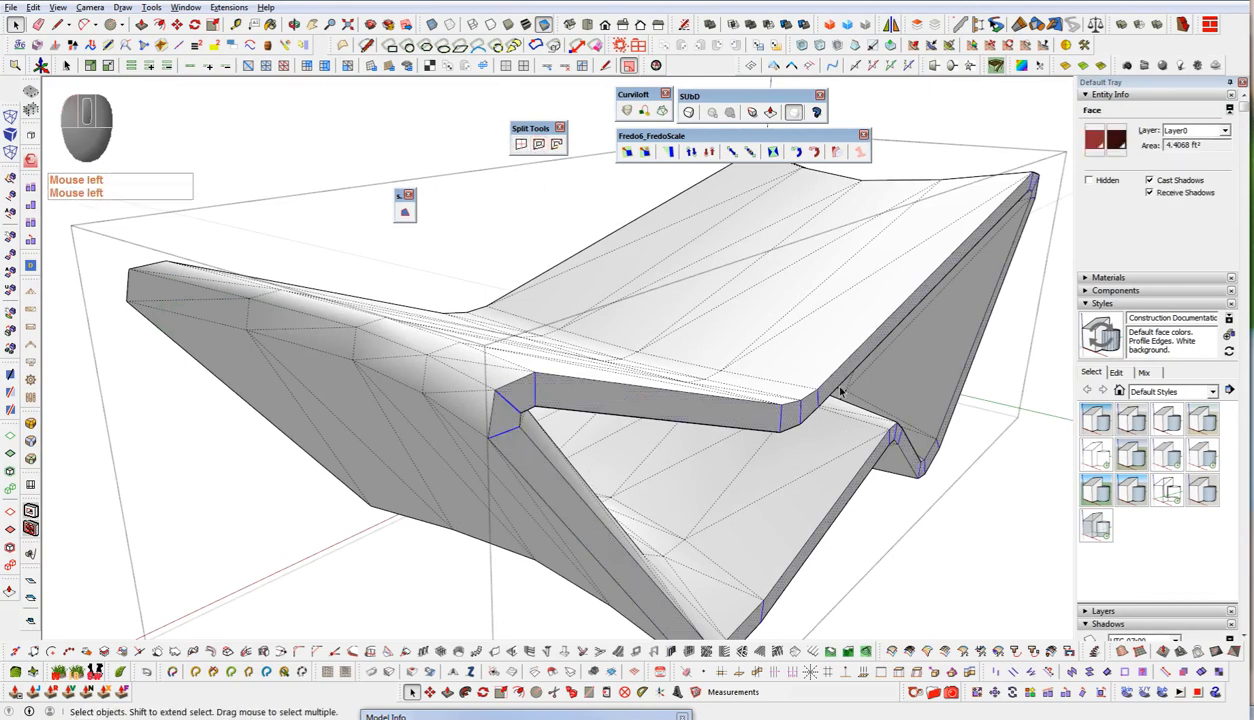
- Turn on SUbD subdivision and toggle hidden geometry to inspect the smoothed lounge chair and its mesh
{"action": "middle_click_drag", "start_coordinate": [530, 418], "coordinate": [731, 523]}
{"action": "key", "text": "shift+2"}
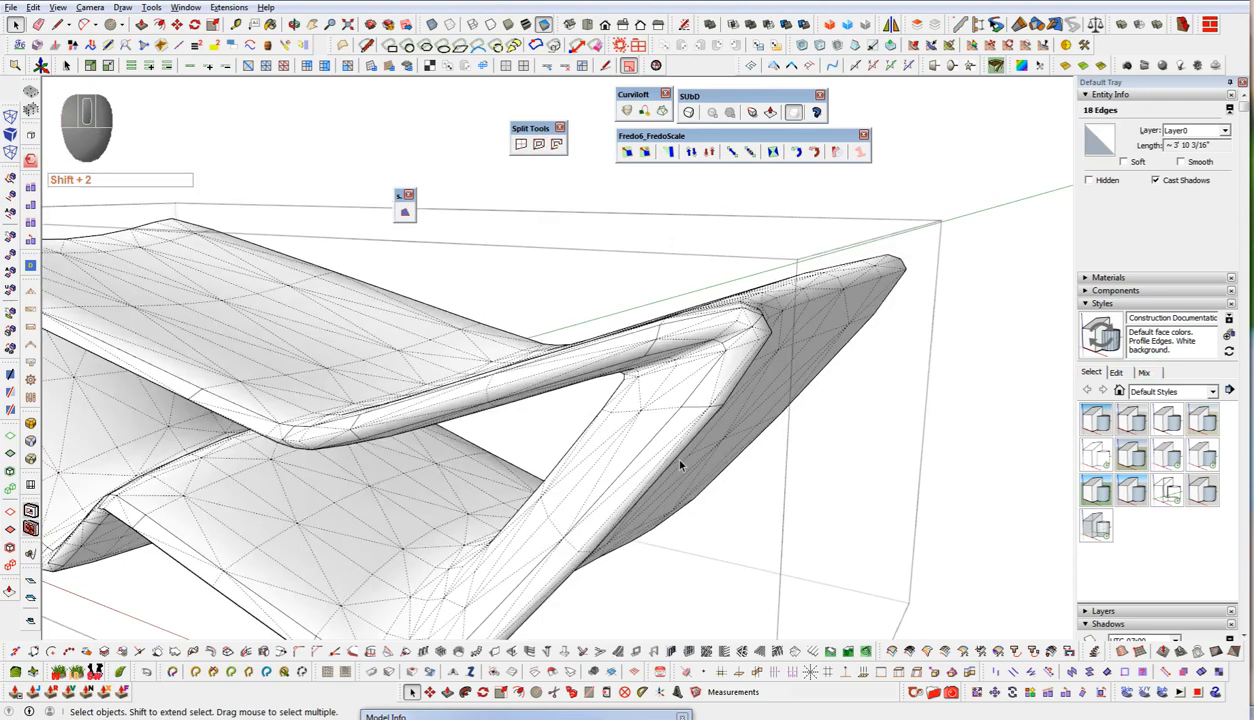
{"action": "scroll", "coordinate": [742, 254], "scroll_direction": "down", "scroll_amount": 5}
{"action": "scroll", "coordinate": [733, 282], "scroll_direction": "up", "scroll_amount": 2}
{"action": "key", "text": "h"}
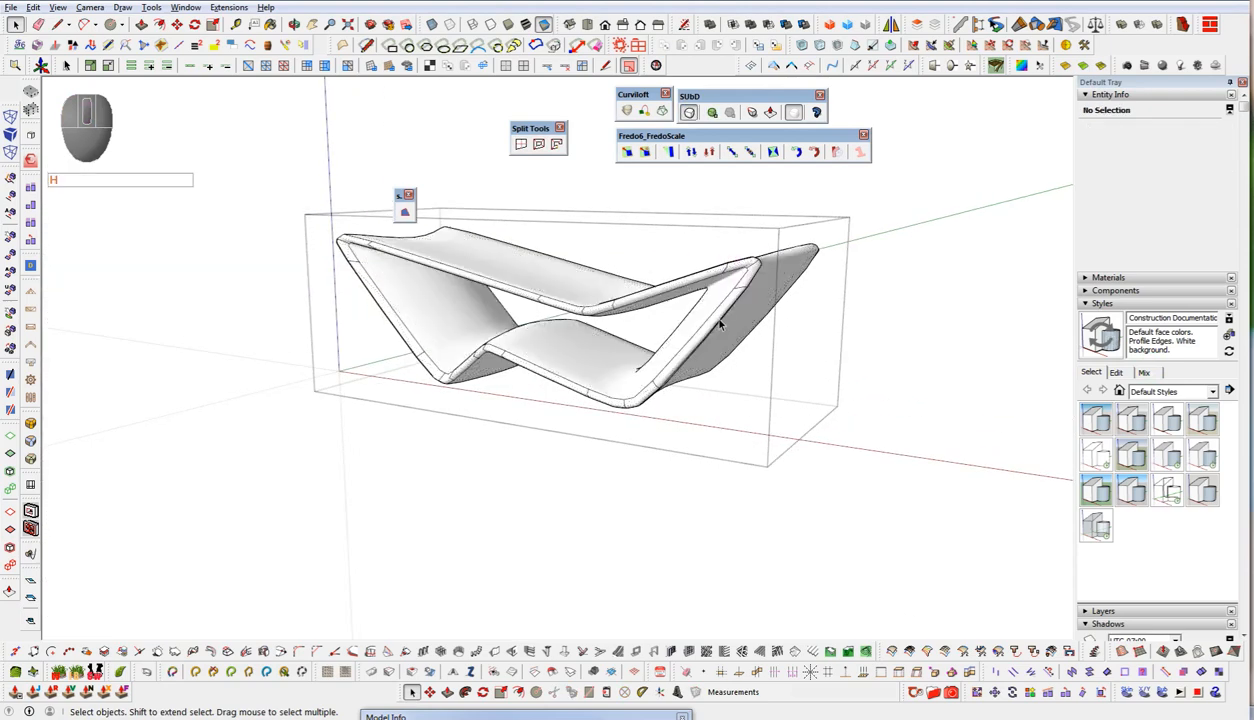
{"action": "middle_click_drag", "start_coordinate": [675, 333], "coordinate": [731, 508], "text": "shift"}
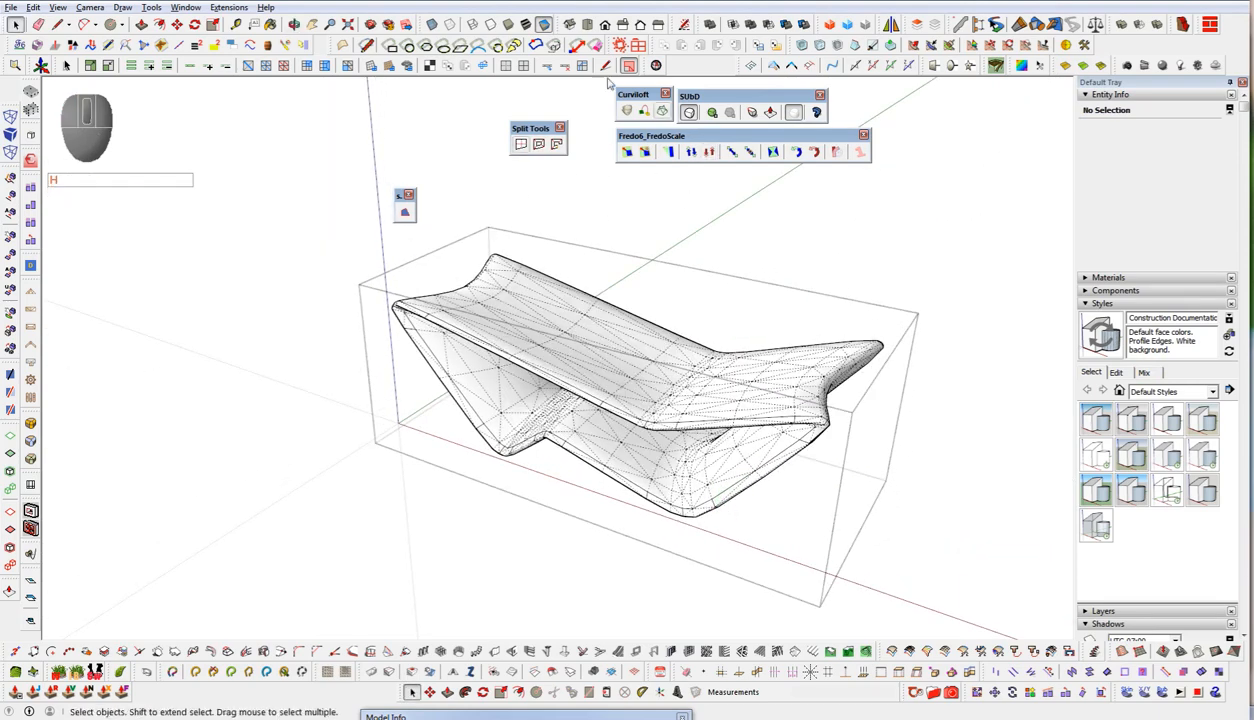
- Float the QuadFace Tools toolbar over the model and activate its quad selection tool with hidden geometry off
{"action": "left_click_drag", "start_coordinate": [50, 65], "coordinate": [614, 186]}
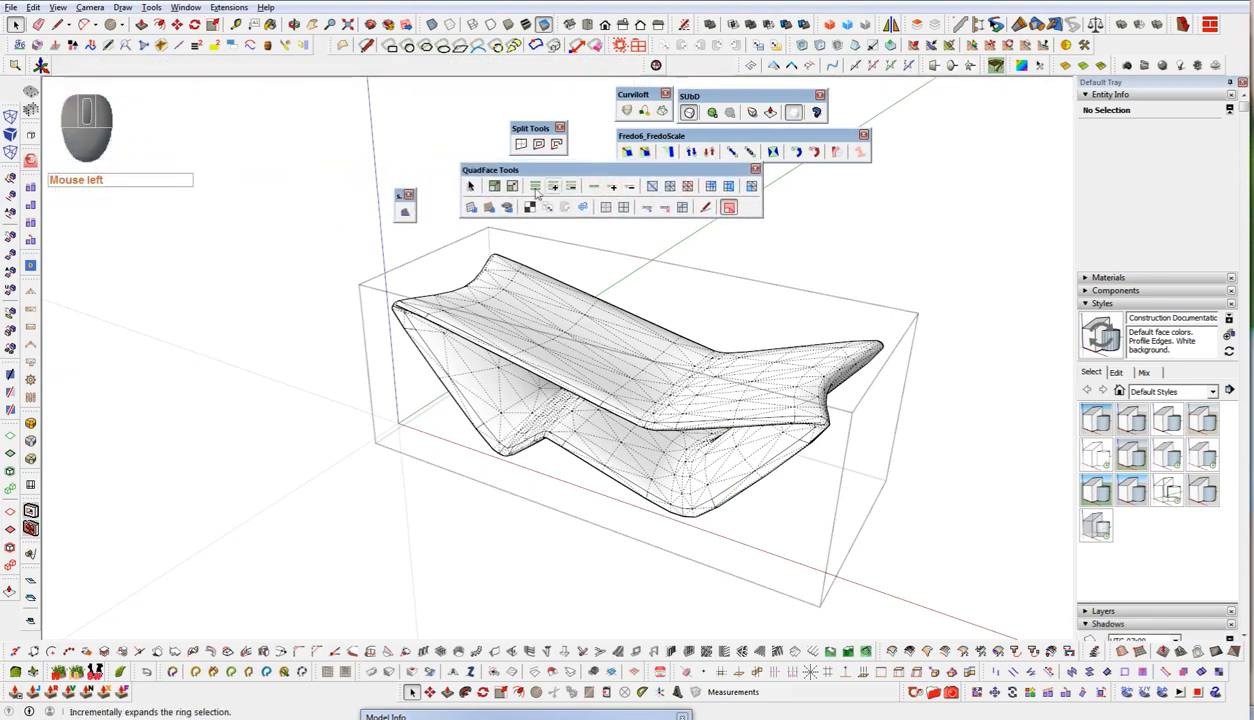
{"action": "left_click", "coordinate": [470, 188]}
{"action": "key", "text": "h"}
{"action": "middle_click_drag", "start_coordinate": [608, 460], "coordinate": [693, 477]}
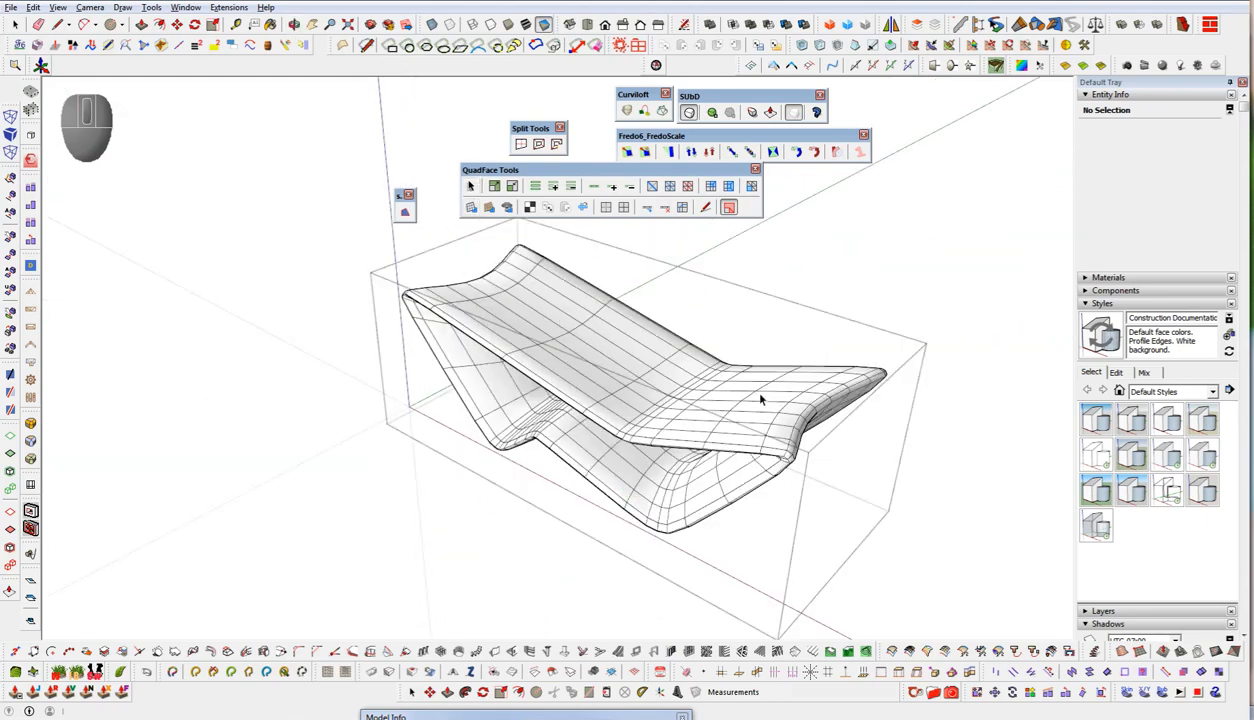
- Turn off the lounge chair's subdivision and compare its display under the standard and quad selection tools
{"action": "scroll", "coordinate": [760, 399], "scroll_direction": "up", "scroll_amount": 3}
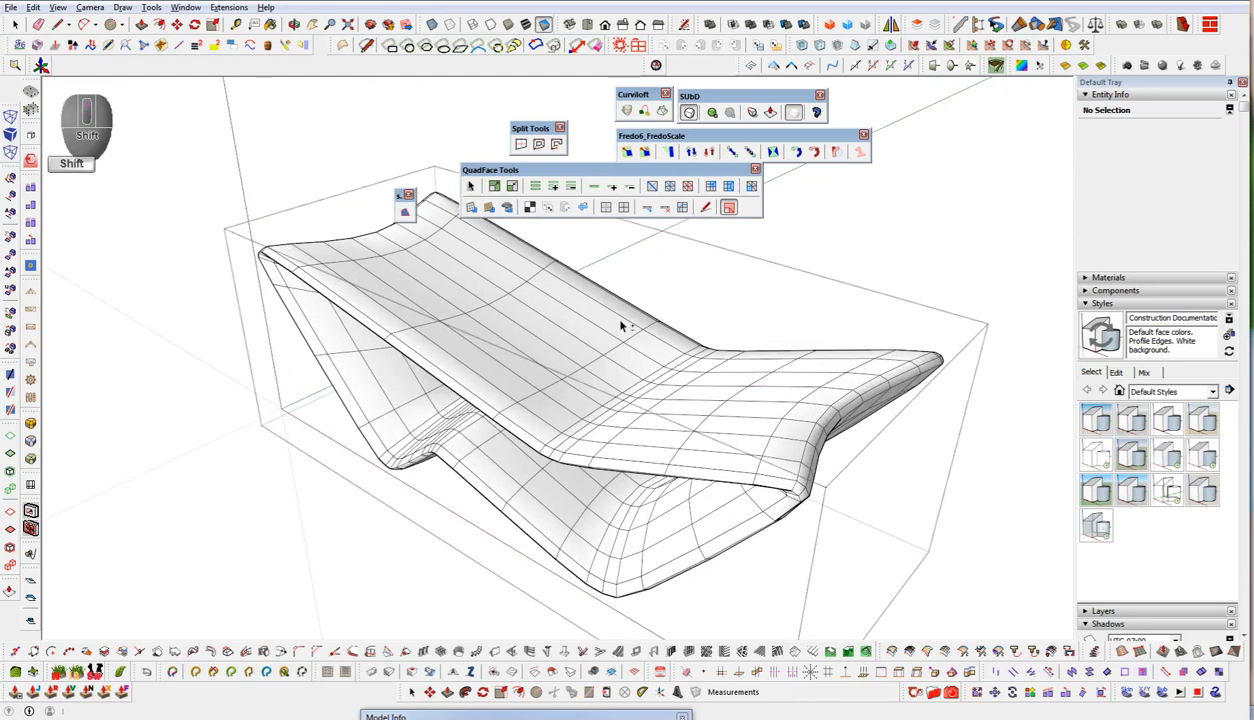
{"action": "key", "text": "shift+2"}
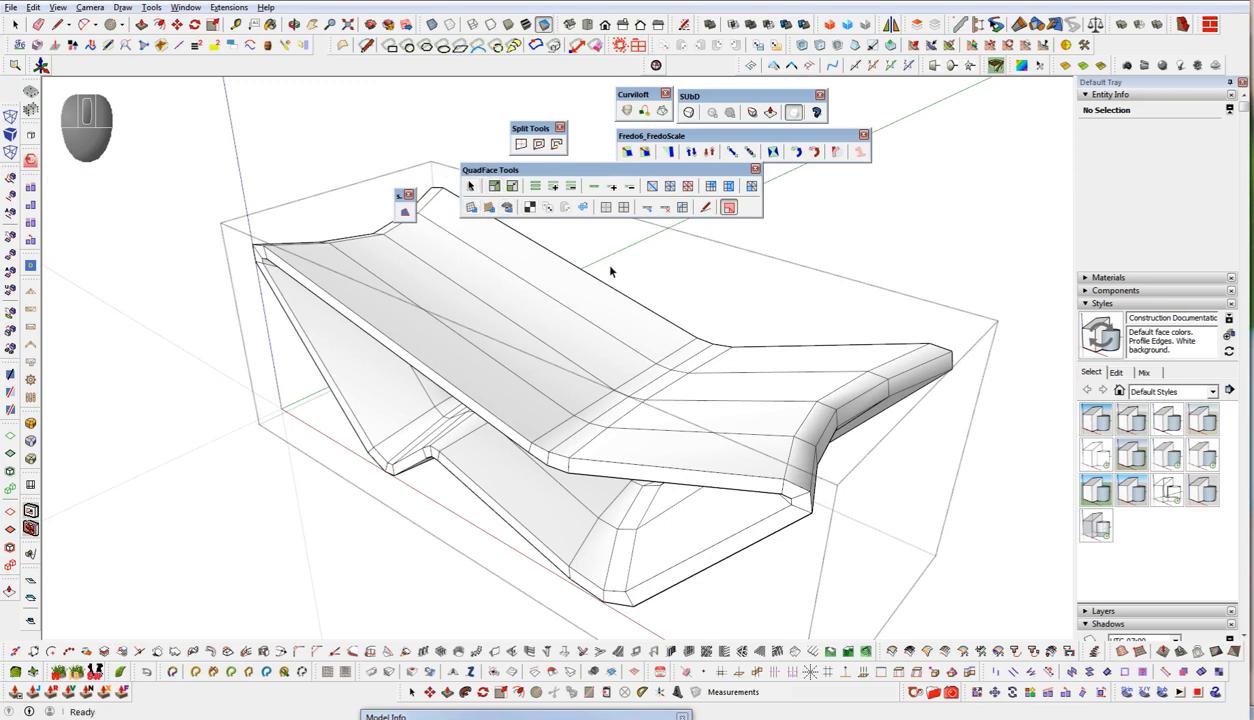
{"action": "key", "text": "space"}
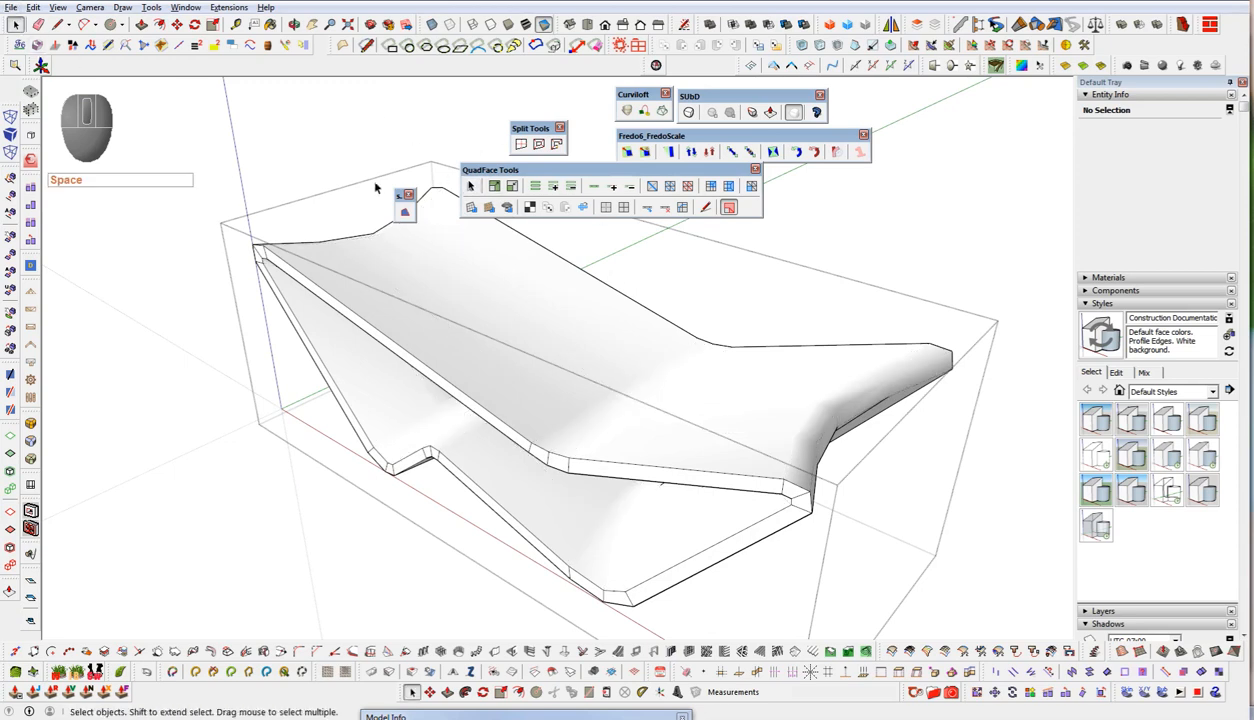
{"action": "left_click", "coordinate": [470, 186]}
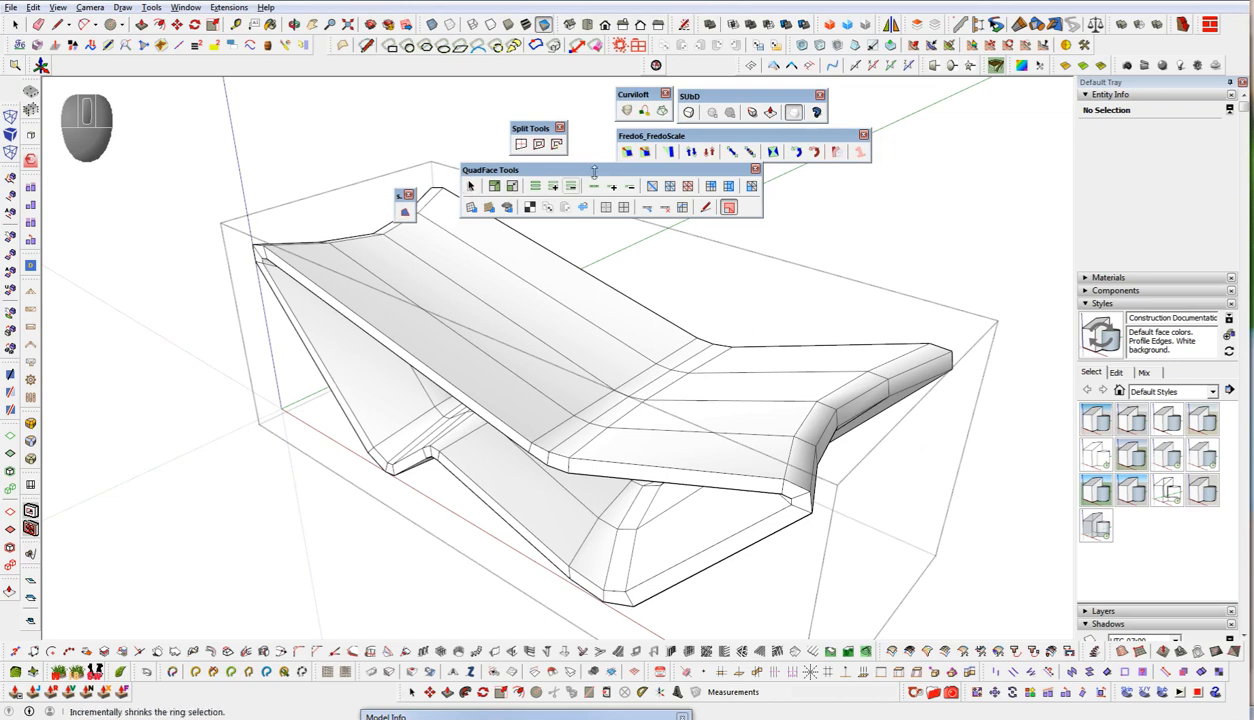
{"action": "left_click", "coordinate": [15, 24]}
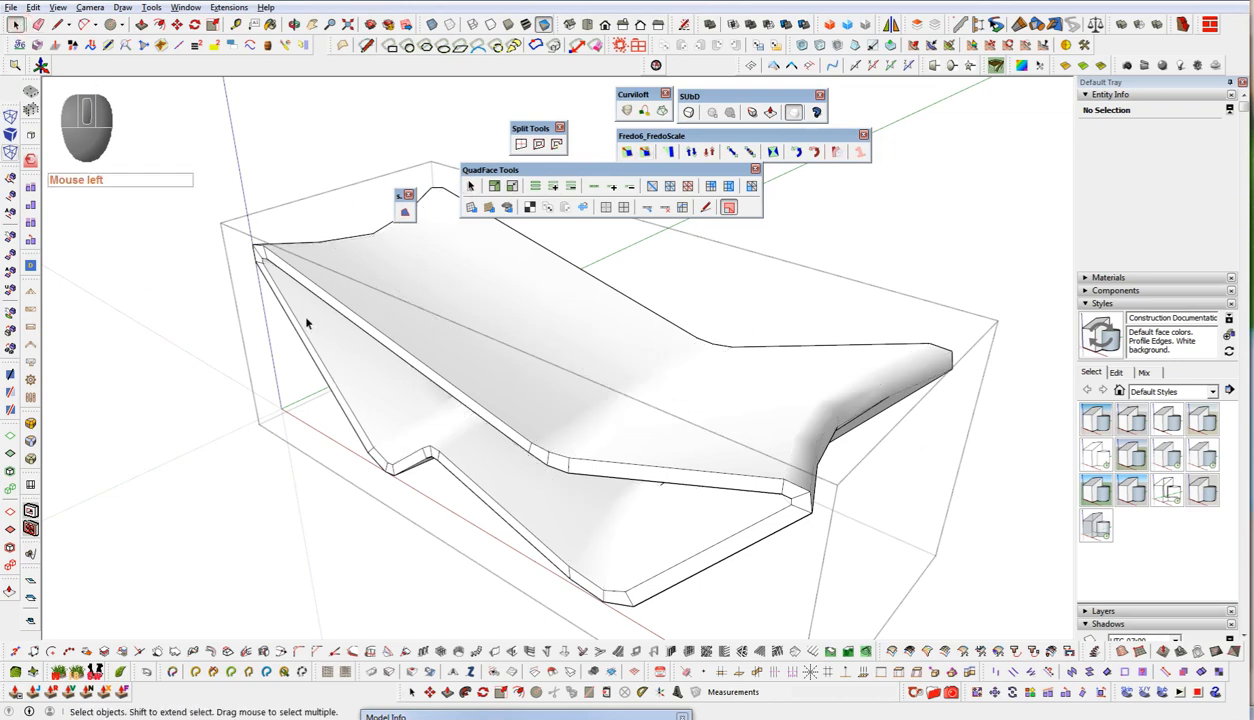
- Unsmooth the edges of all the lounge chair's quads and turn subdivision back on
{"action": "left_click", "coordinate": [472, 188]}
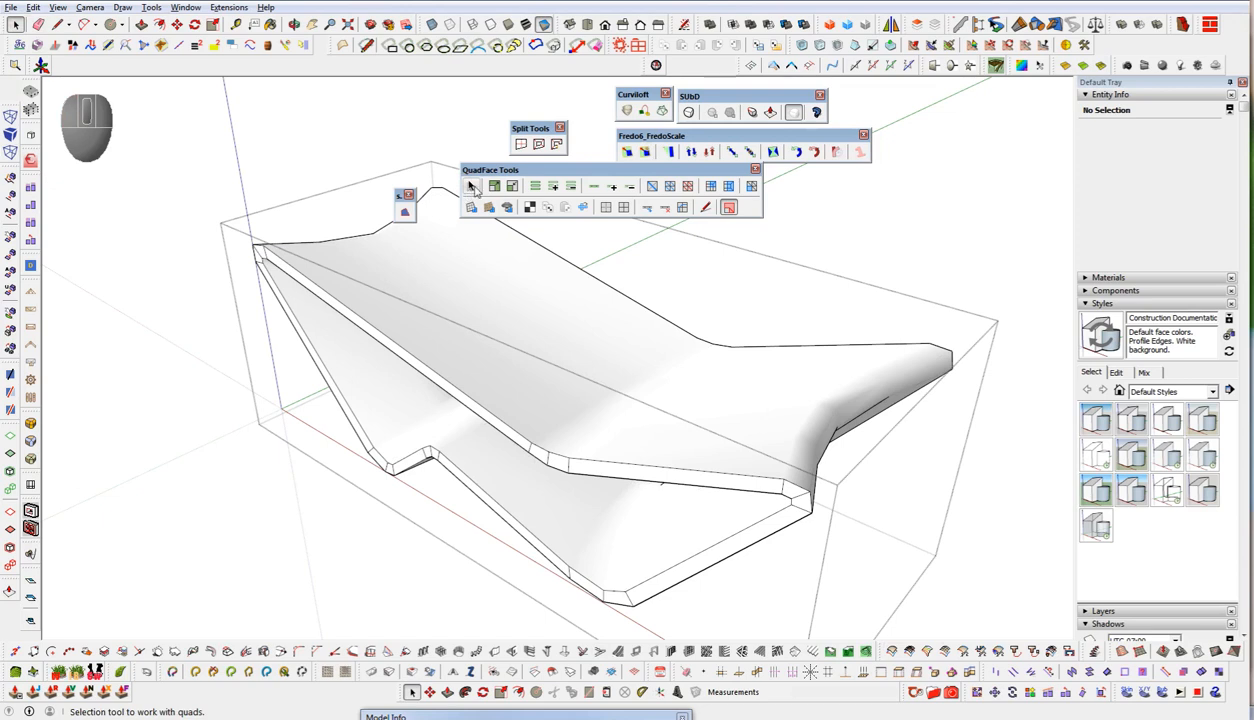
{"action": "left_click", "coordinate": [472, 188]}
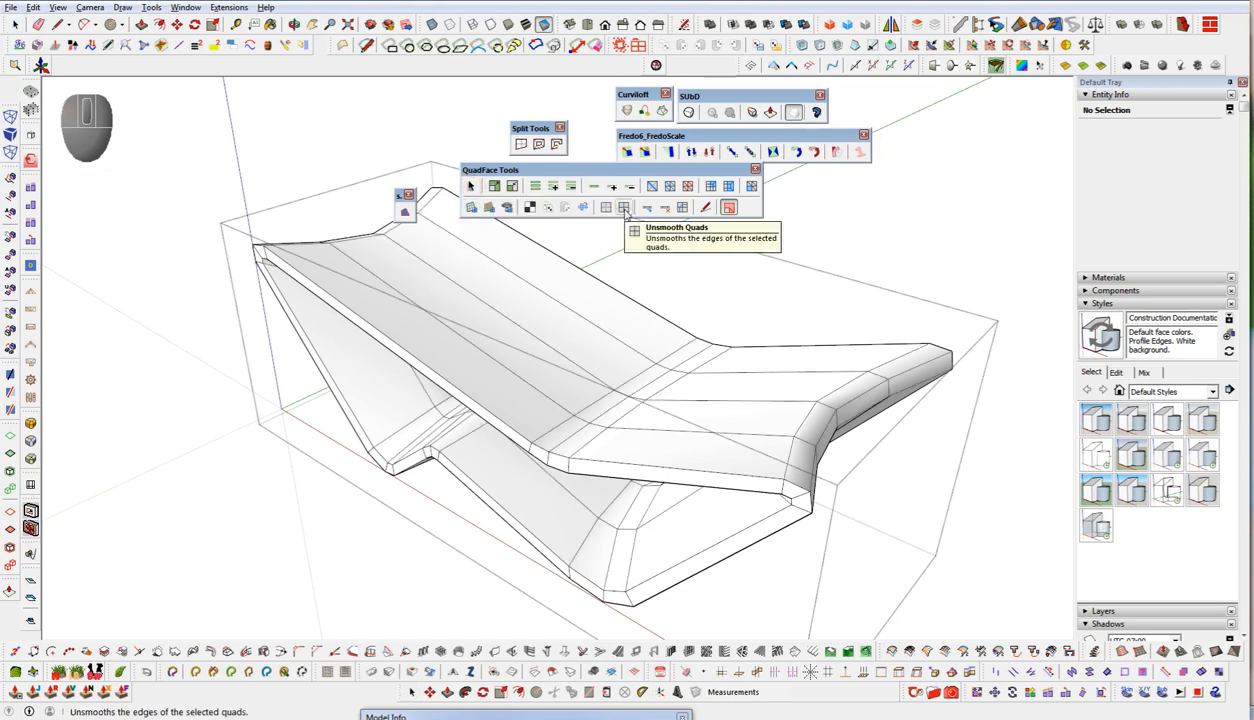
{"action": "left_click", "coordinate": [624, 208]}
{"action": "left_click", "coordinate": [17, 25]}
{"action": "key", "text": "space"}
{"action": "middle_click_drag", "start_coordinate": [735, 440], "coordinate": [790, 440]}
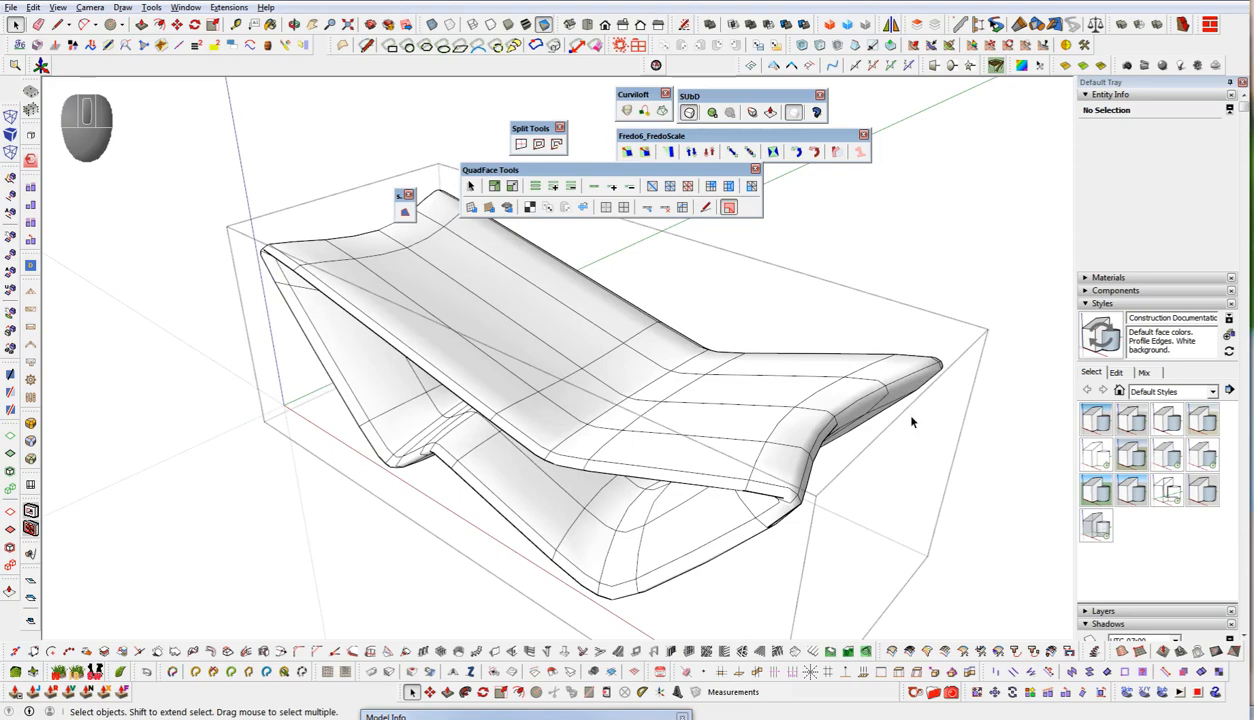
{"action": "middle_click_drag", "start_coordinate": [722, 412], "coordinate": [548, 400]}
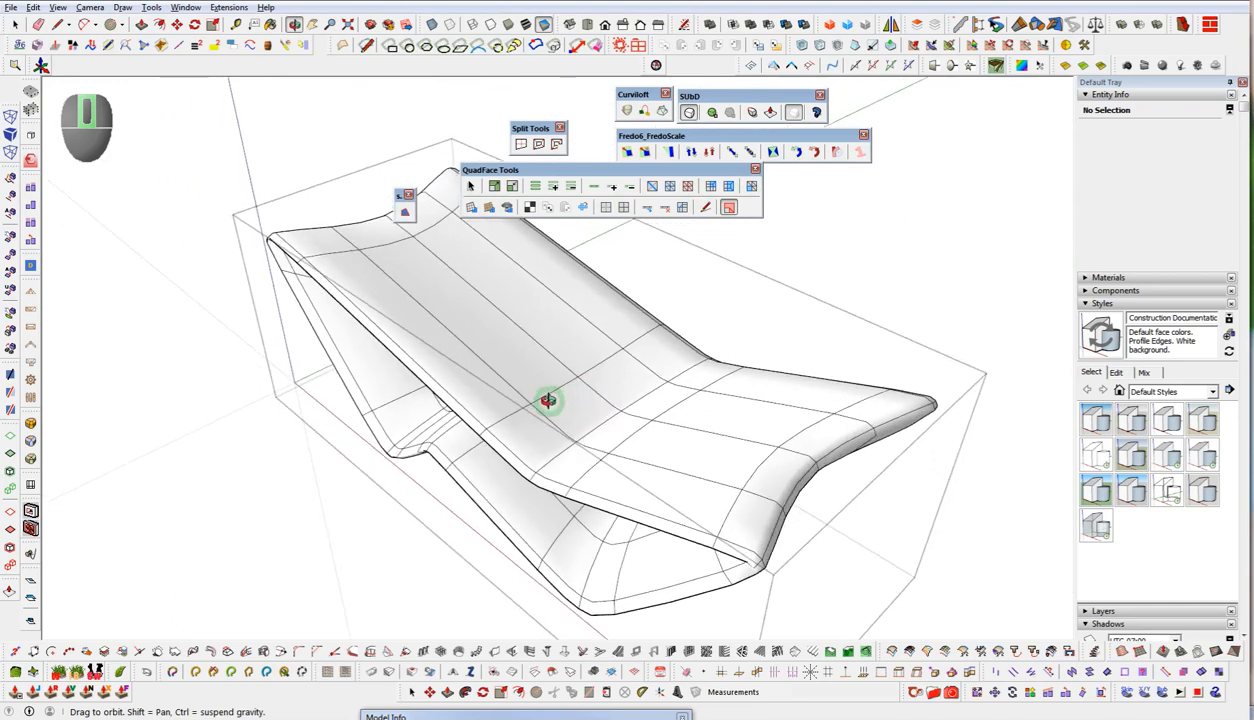
{"action": "middle_click_drag", "start_coordinate": [590, 482], "coordinate": [472, 218]}
- Raise the lounge chair's subdivision by one level and inspect the denser quad mesh from several sides
{"action": "left_click", "coordinate": [470, 187]}
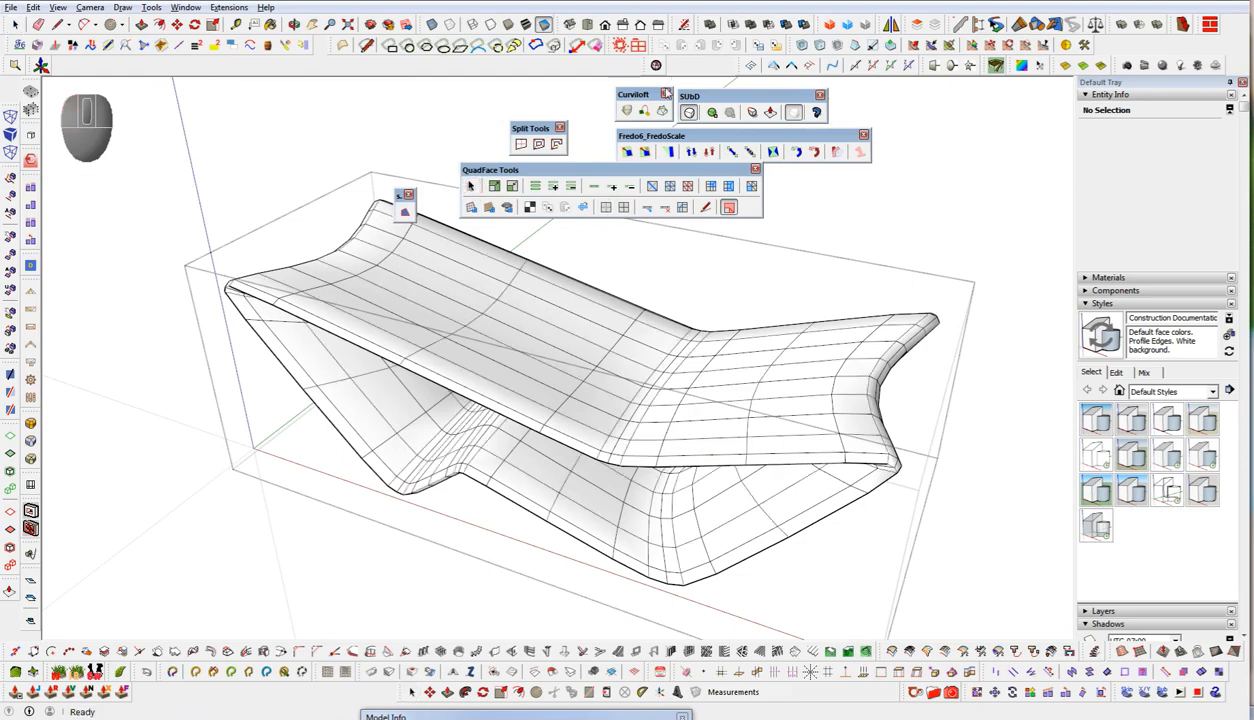
{"action": "left_click", "coordinate": [713, 115]}
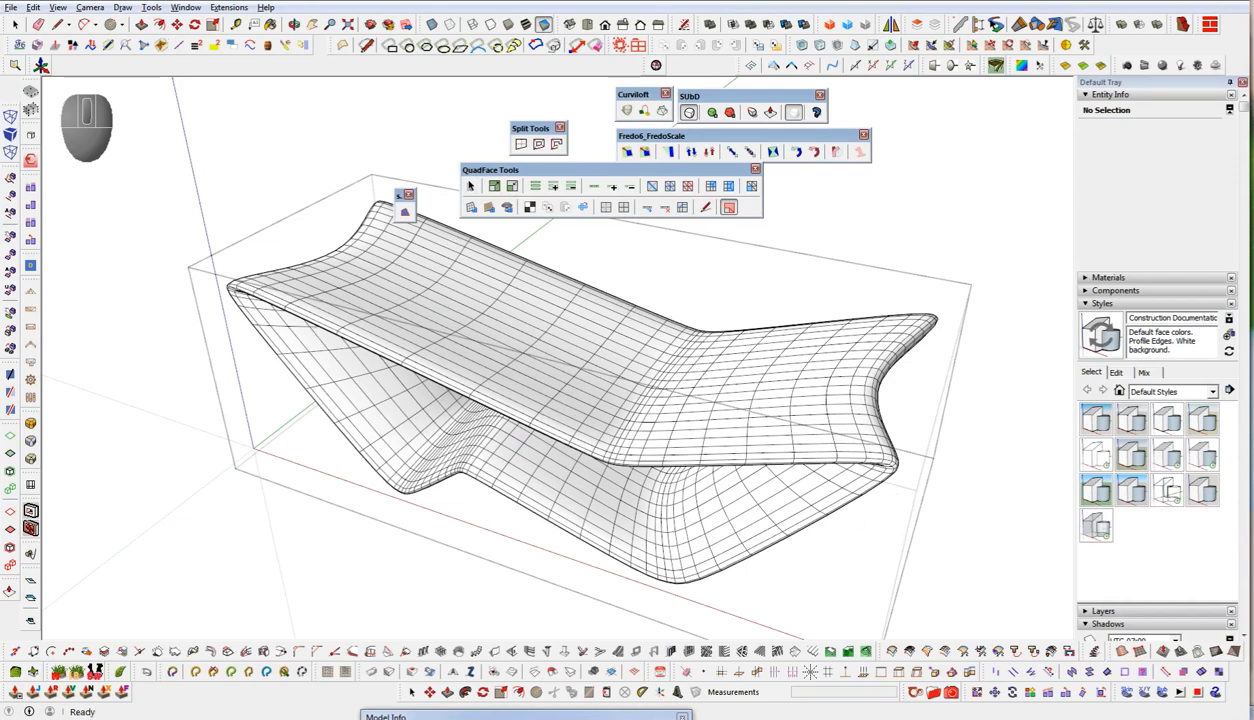
{"action": "left_click", "coordinate": [16, 26]}
{"action": "left_click", "coordinate": [434, 619]}
{"action": "middle_click_drag", "start_coordinate": [773, 447], "coordinate": [565, 553]}
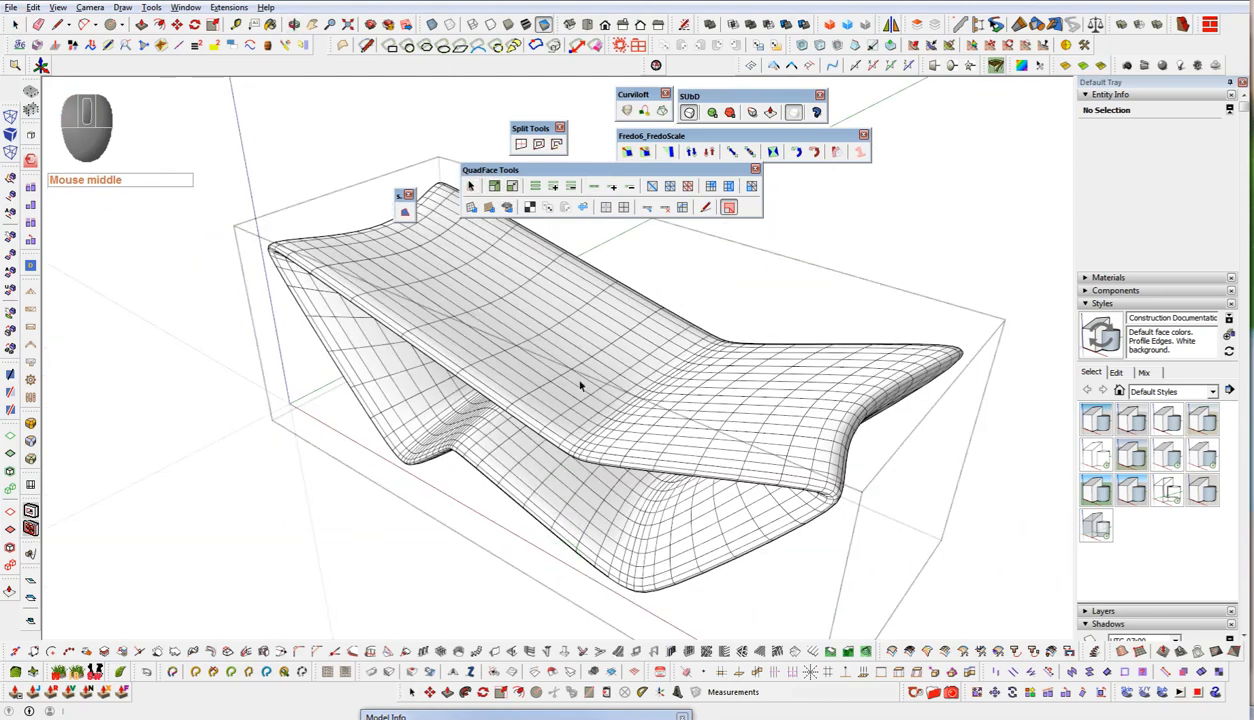
{"action": "scroll", "coordinate": [578, 368], "scroll_direction": "up", "scroll_amount": 3}
{"action": "middle_click_drag", "start_coordinate": [579, 369], "coordinate": [490, 490]}
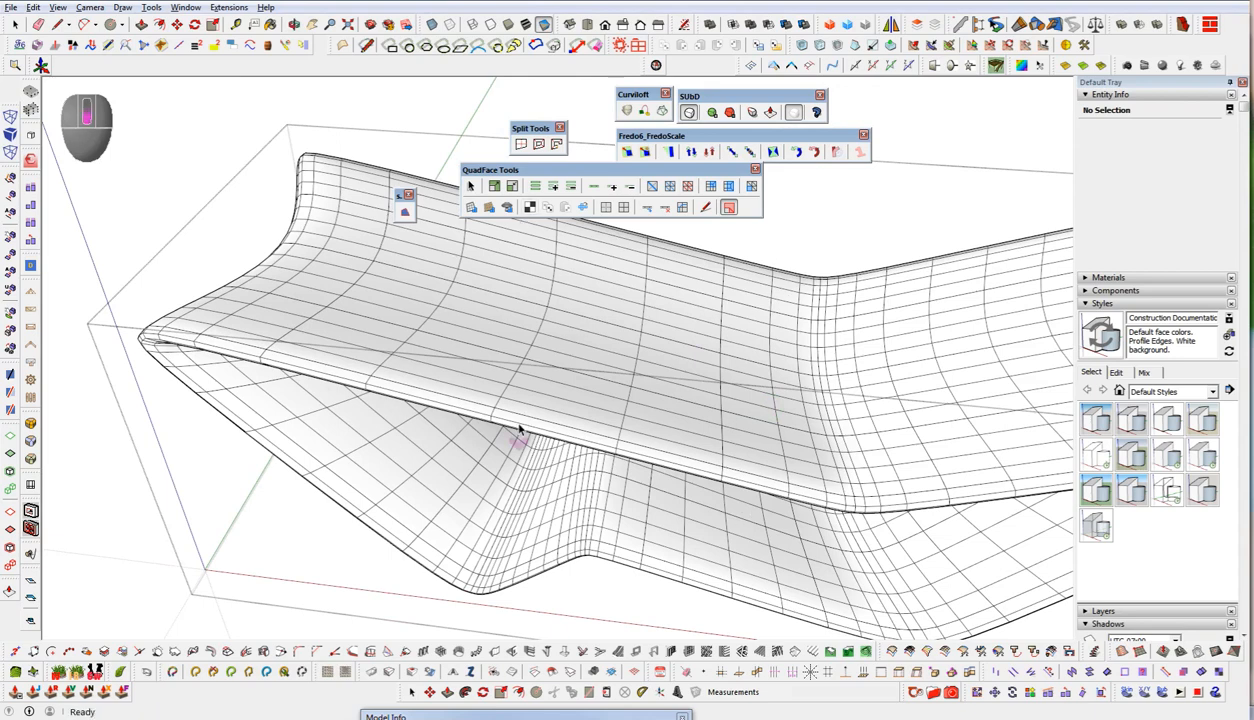
{"action": "key", "text": "shift+z"}
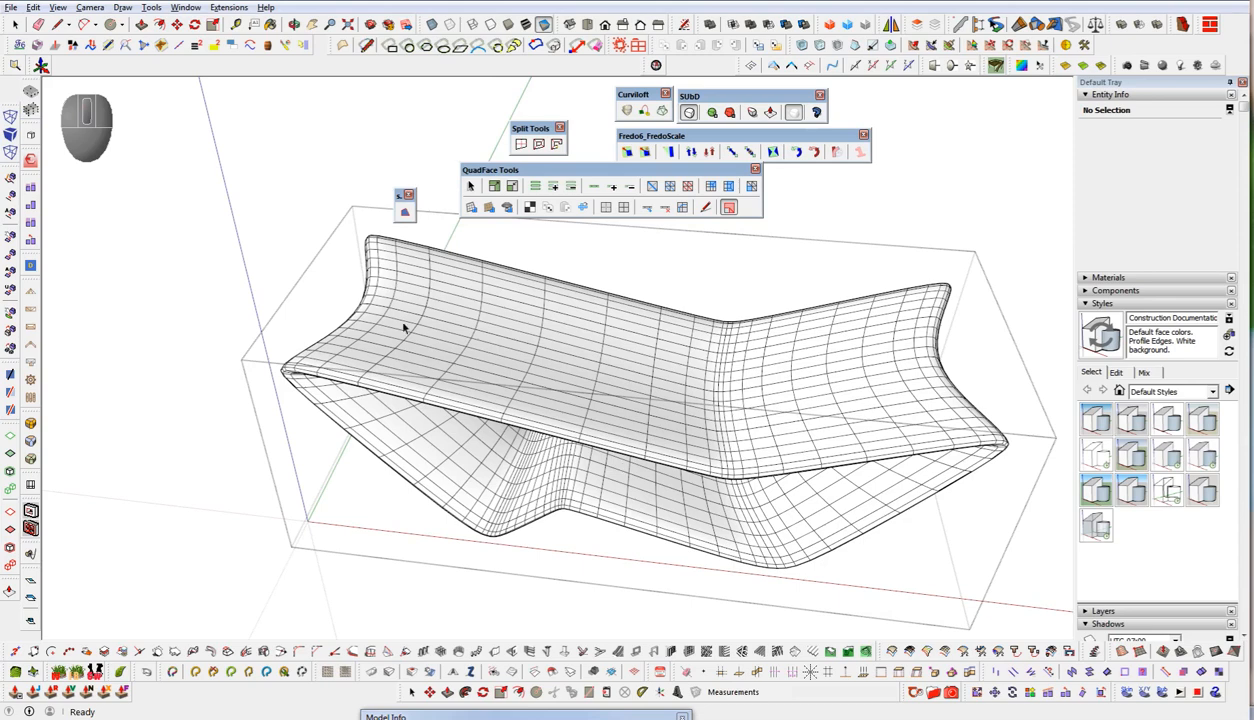
{"action": "mouse_move", "coordinate": [704, 440]}
{"action": "middle_mouse_down"}
{"action": "mouse_move", "coordinate": [602, 400]}
{"action": "mouse_move", "coordinate": [616, 367]}
{"action": "mouse_move", "coordinate": [490, 272]}
{"action": "mouse_move", "coordinate": [375, 254]}
{"action": "mouse_move", "coordinate": [1035, 285]}
{"action": "mouse_move", "coordinate": [447, 357]}
{"action": "middle_mouse_up"}
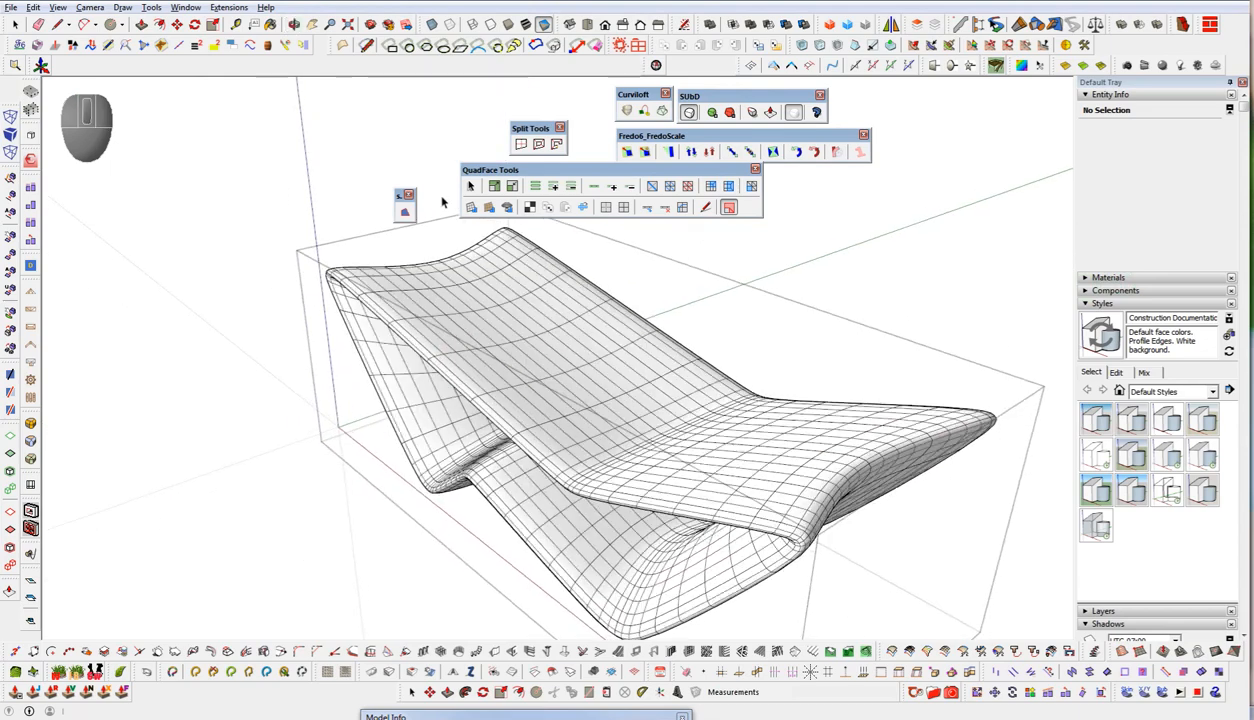
- Lower the subdivision by one level and turn subdivision off for the lounge chair
{"action": "left_click", "coordinate": [730, 113]}
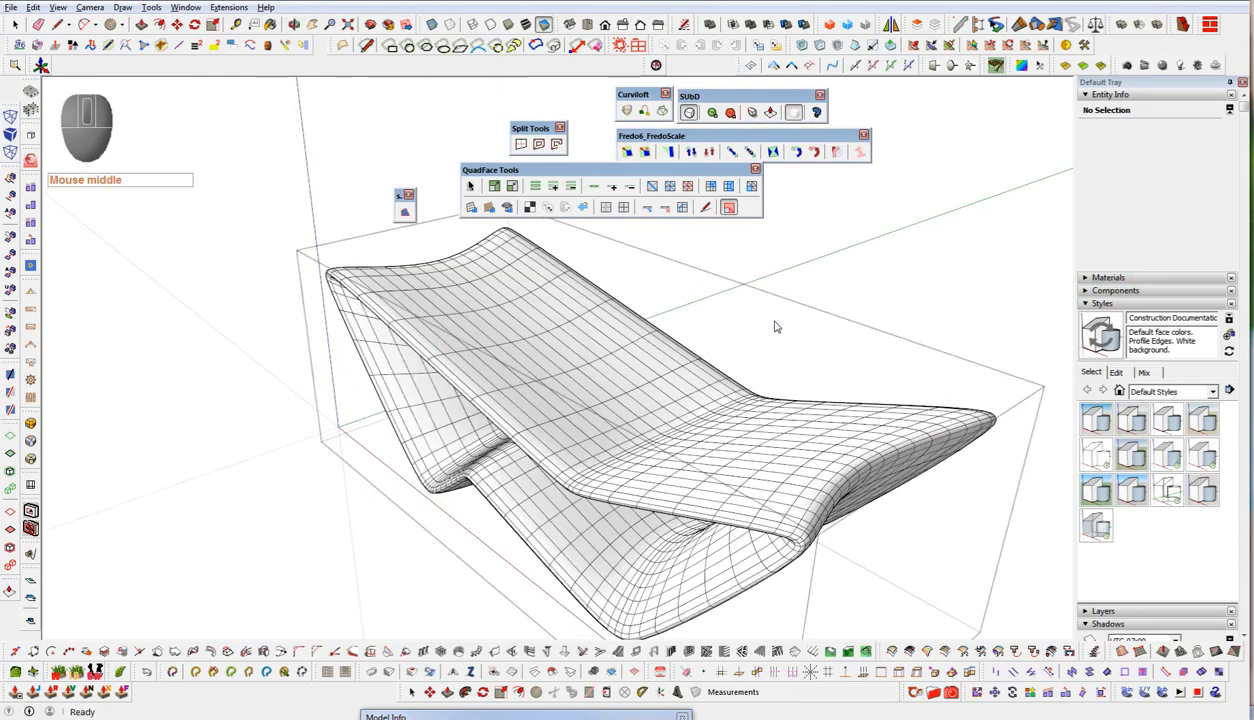
{"action": "key", "text": "shift+space"}
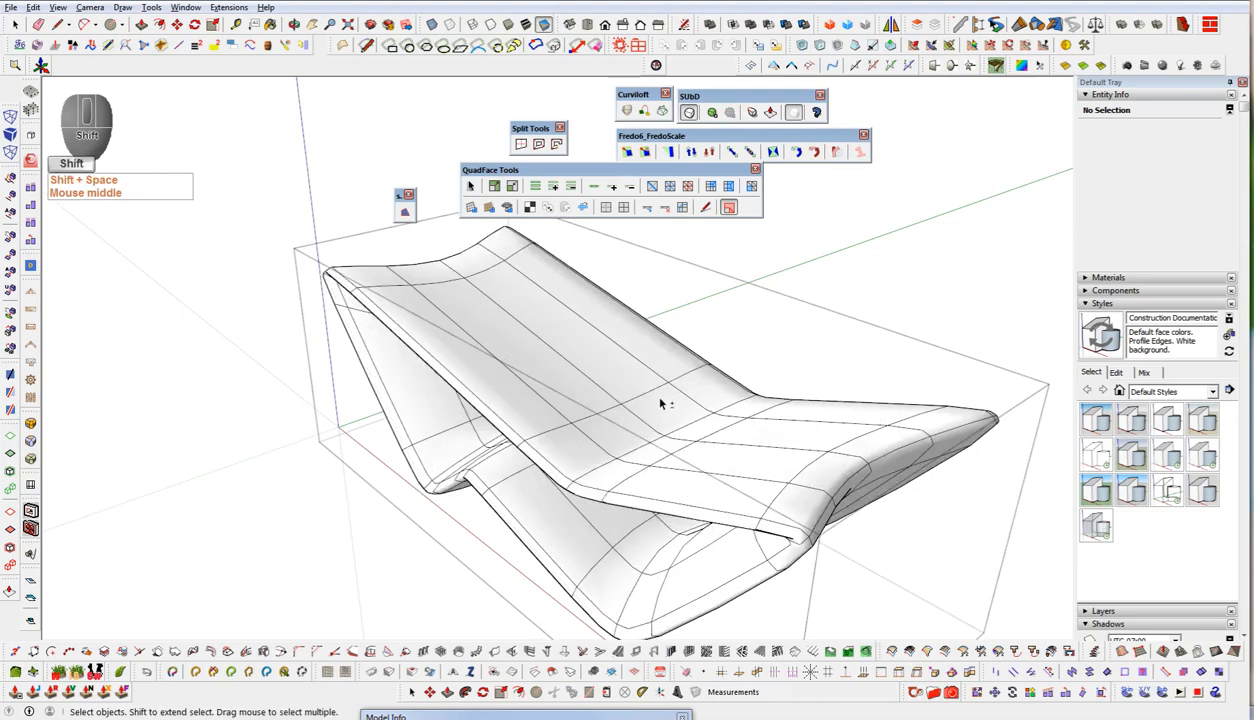
{"action": "left_click", "coordinate": [689, 113]}
{"action": "middle_click_drag", "start_coordinate": [603, 521], "coordinate": [540, 395], "text": "shift"}
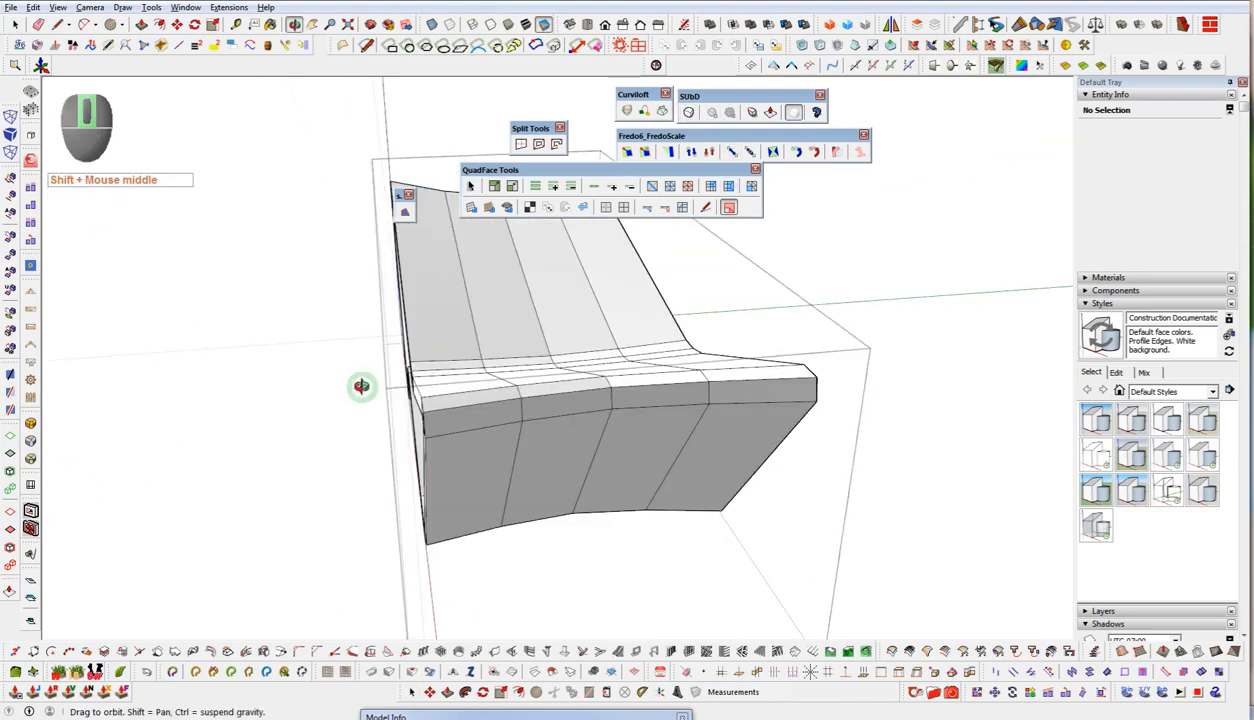
- Leave the lounge chair group's editing mode and select the whole group
{"action": "key", "text": "shift+c"}
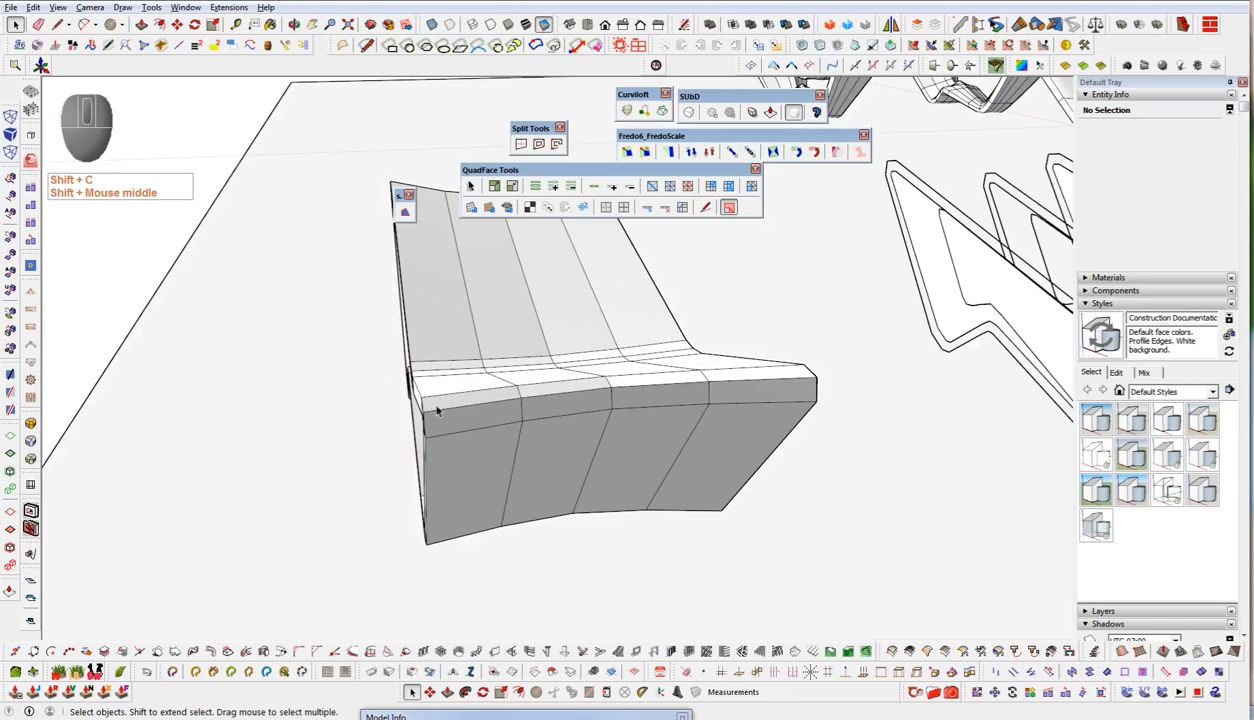
{"action": "scroll", "coordinate": [493, 455], "scroll_direction": "down", "scroll_amount": 3}
{"action": "left_click", "coordinate": [493, 455]}
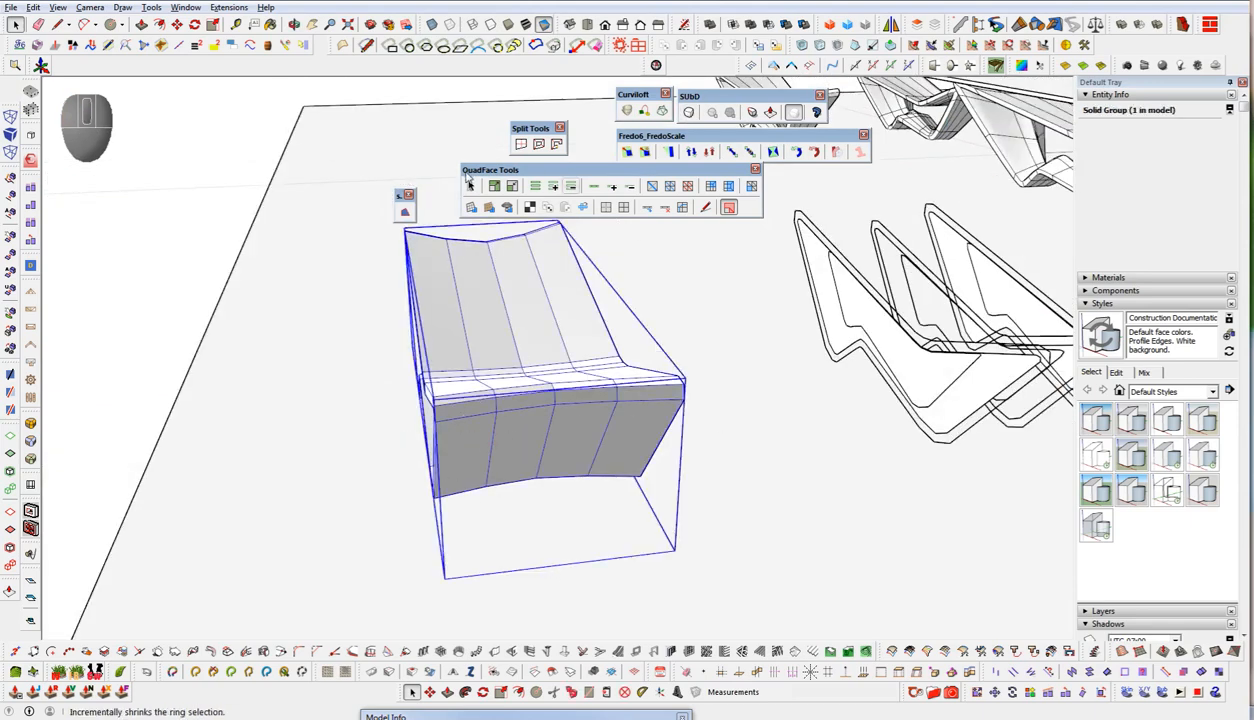
- Taper the lounge chair group's base inward along the green axis to about 0.39 with Box Tapering
{"action": "left_click", "coordinate": [645, 151]}
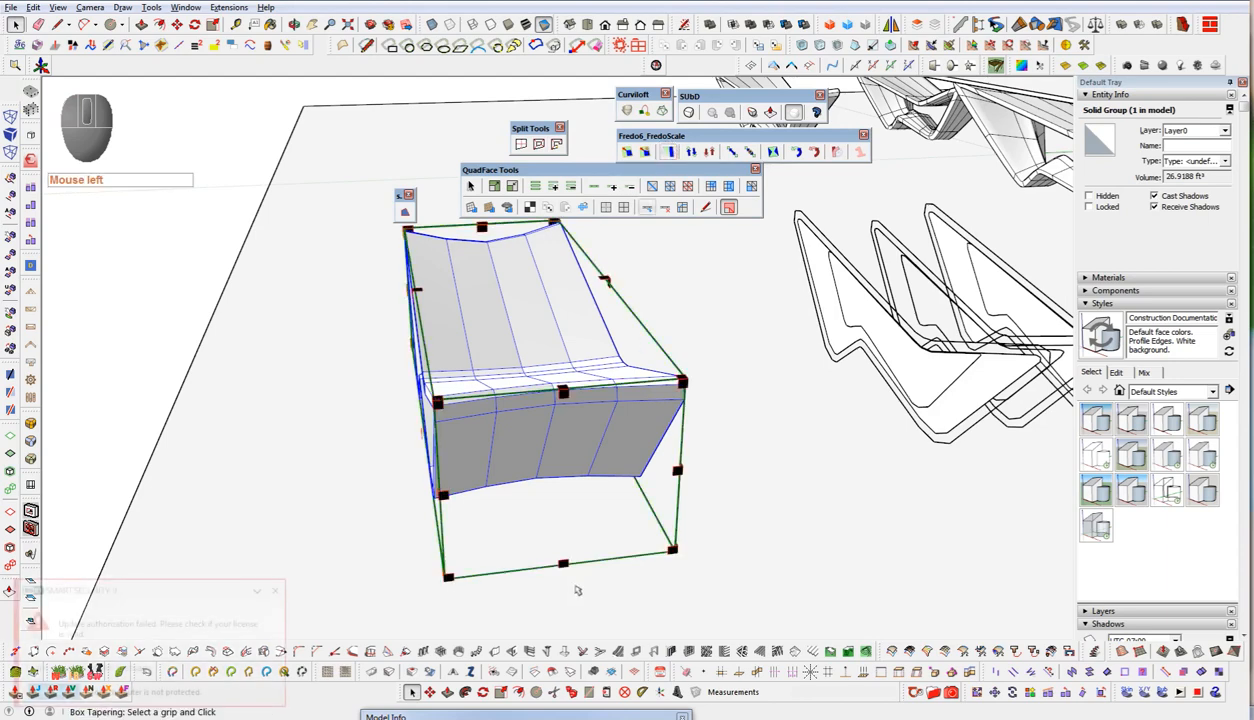
{"action": "middle_click_drag", "start_coordinate": [588, 574], "coordinate": [463, 477]}
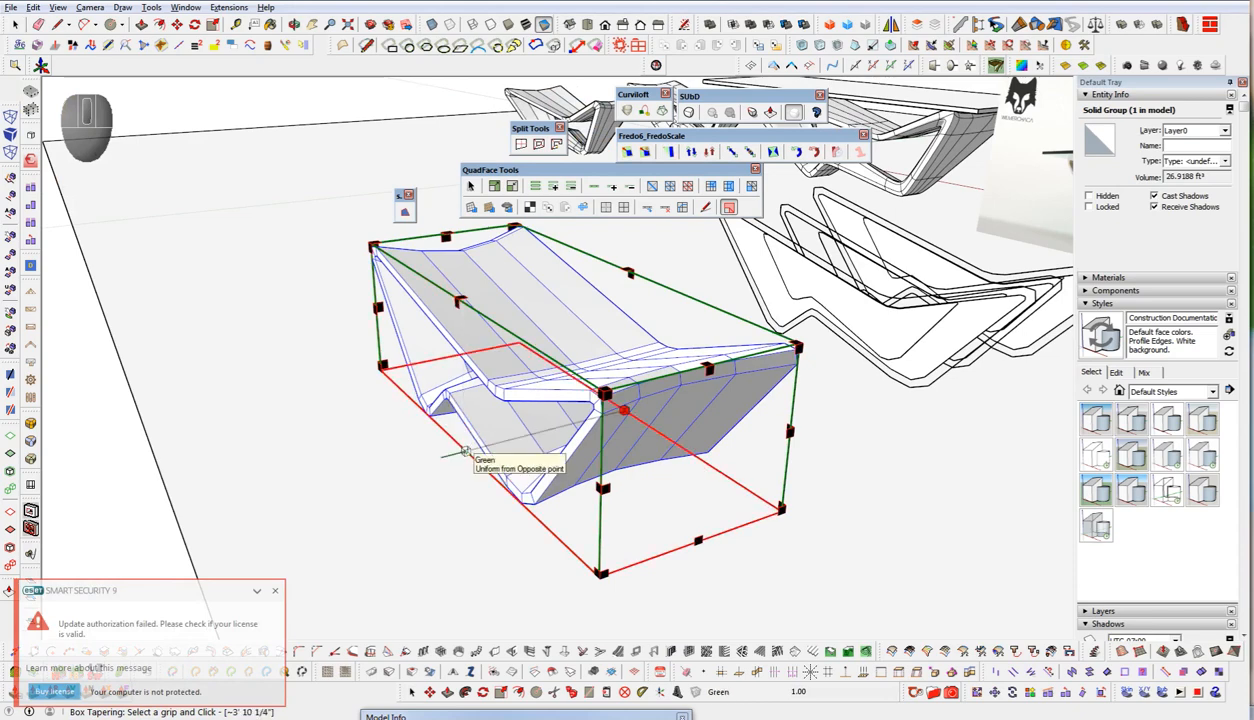
{"action": "left_click", "coordinate": [465, 451]}
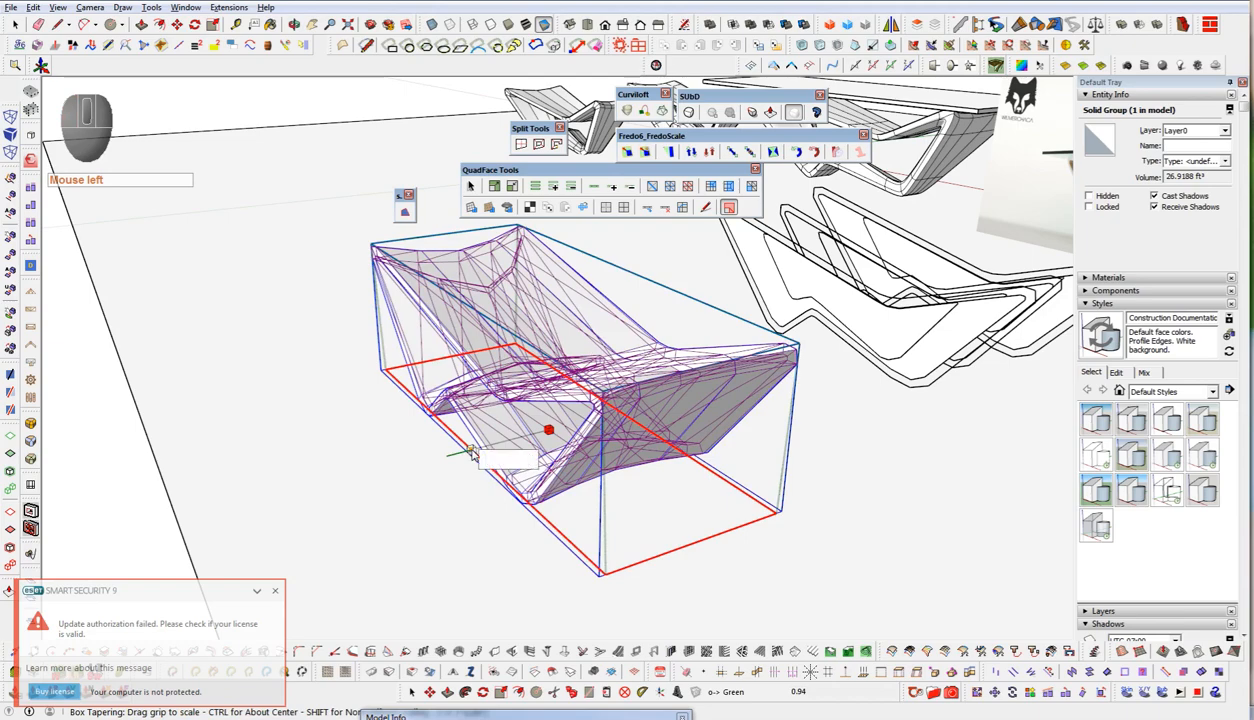
{"action": "middle_click_drag", "start_coordinate": [469, 434], "coordinate": [432, 375]}
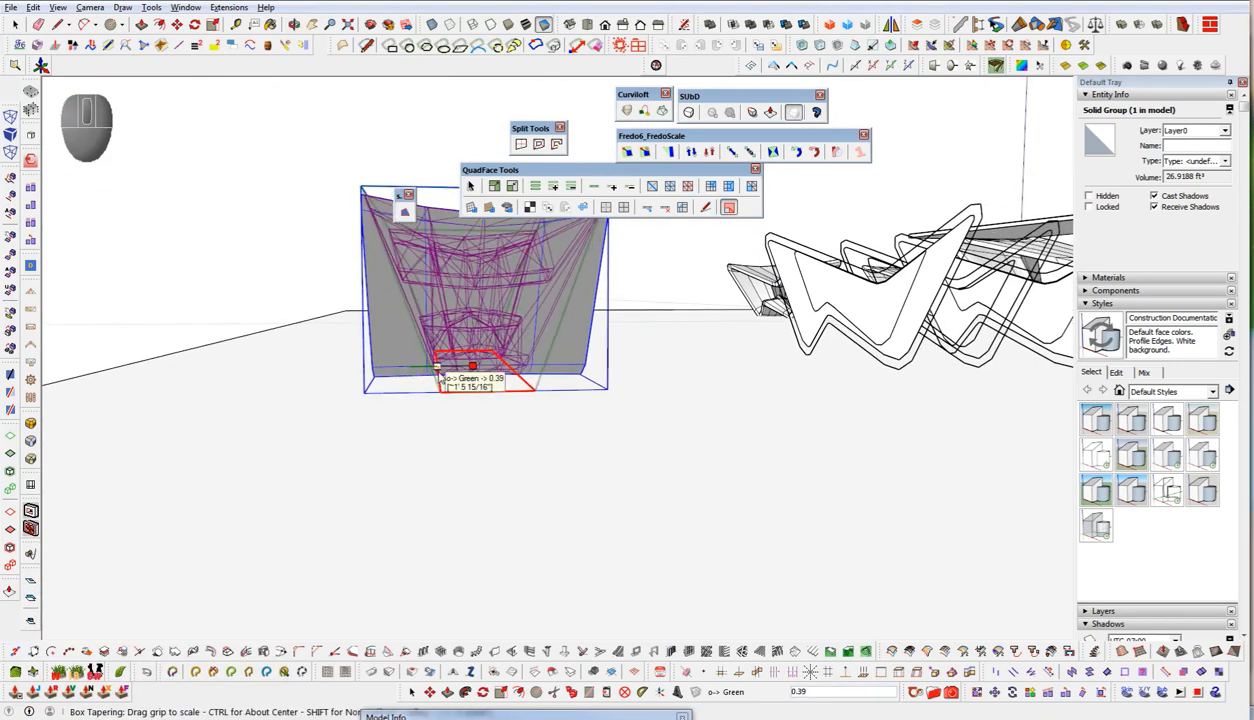
{"action": "left_click", "coordinate": [437, 367]}
{"action": "middle_click_drag", "start_coordinate": [470, 358], "coordinate": [797, 642]}
{"action": "middle_click_drag", "start_coordinate": [703, 502], "coordinate": [565, 397], "text": "shift"}
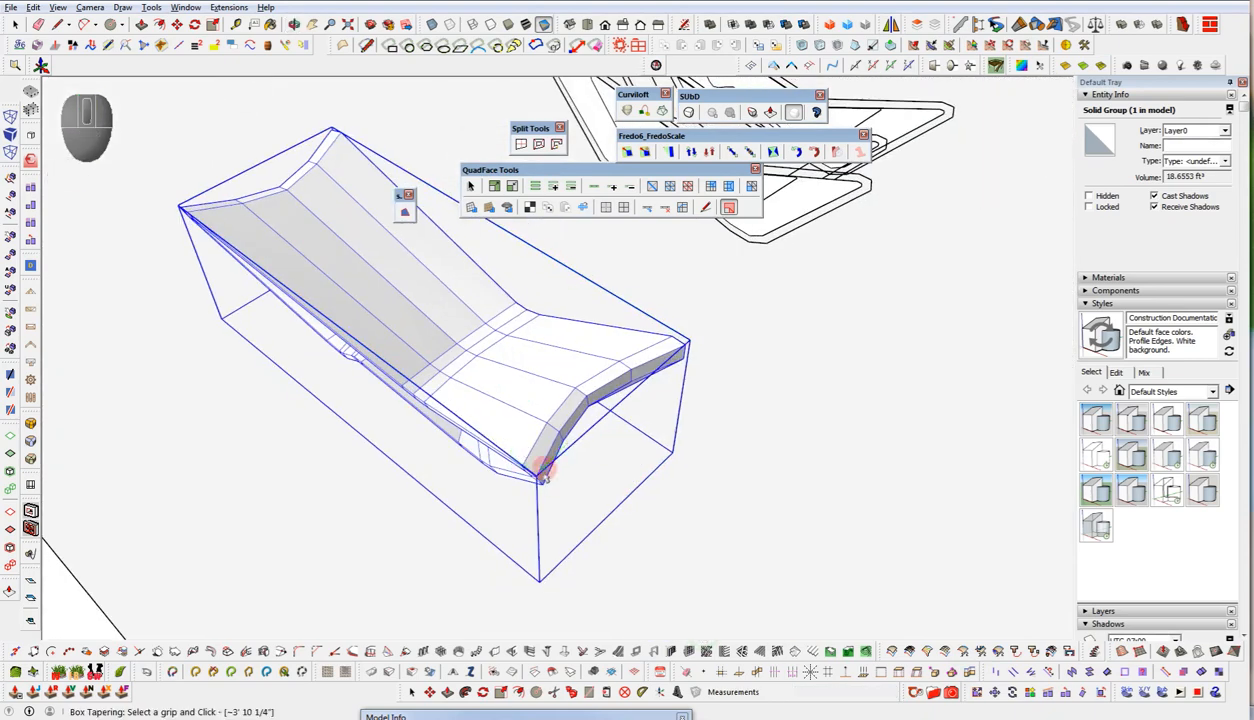
- Try tapering the chair's front end narrower along the green axis in several passes, previewing the subdivided shape
{"action": "left_click_drag", "start_coordinate": [612, 460], "coordinate": [538, 537]}
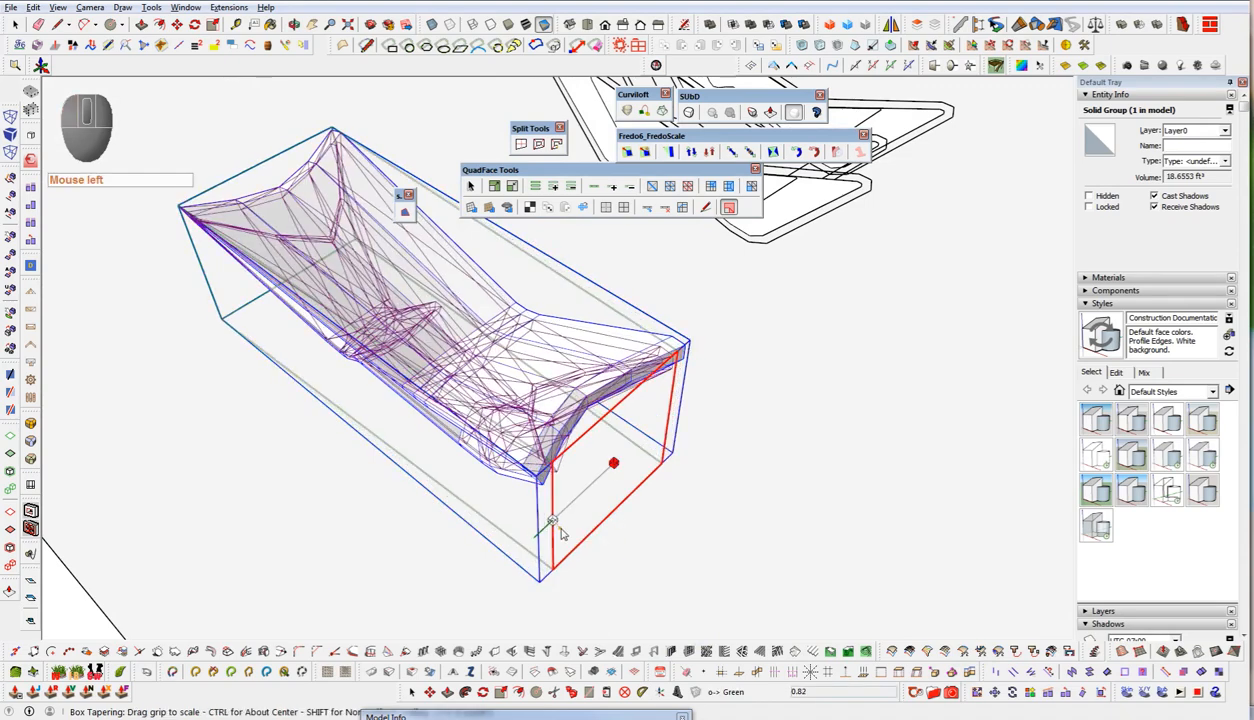
{"action": "left_click", "coordinate": [562, 520]}
{"action": "middle_click_drag", "start_coordinate": [456, 440], "coordinate": [493, 507]}
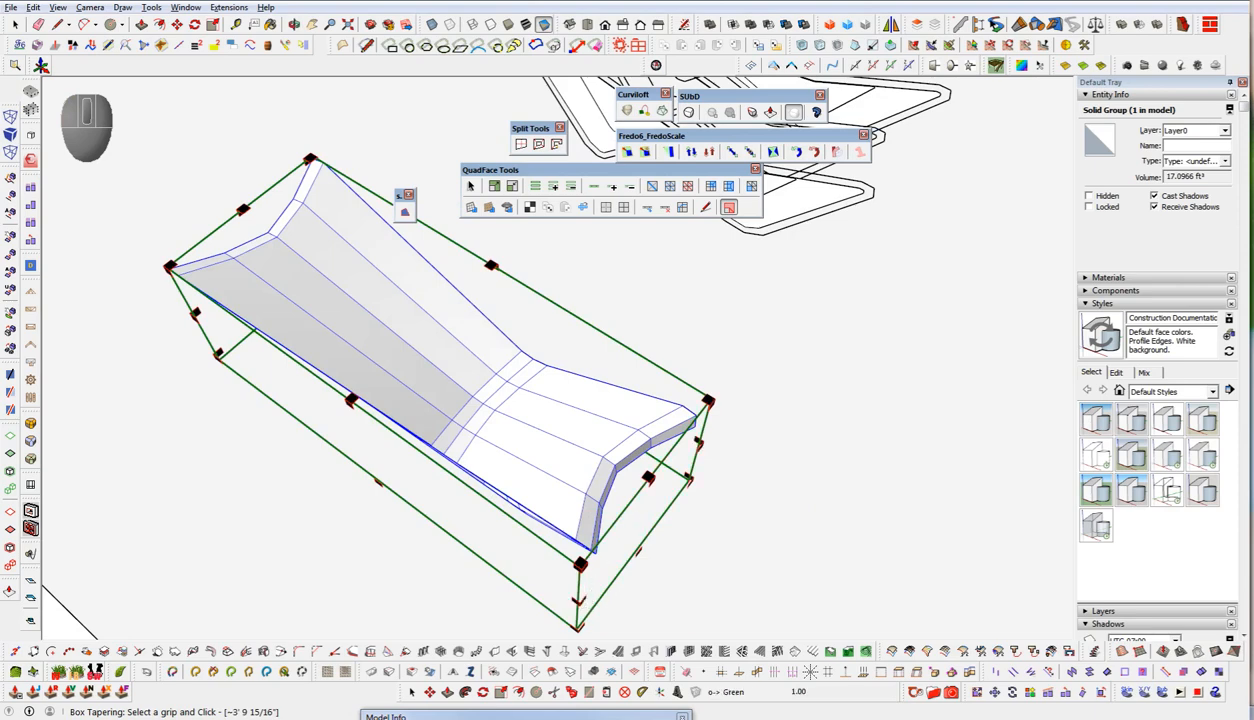
{"action": "left_click", "coordinate": [580, 603]}
{"action": "middle_click_drag", "start_coordinate": [457, 358], "coordinate": [438, 303]}
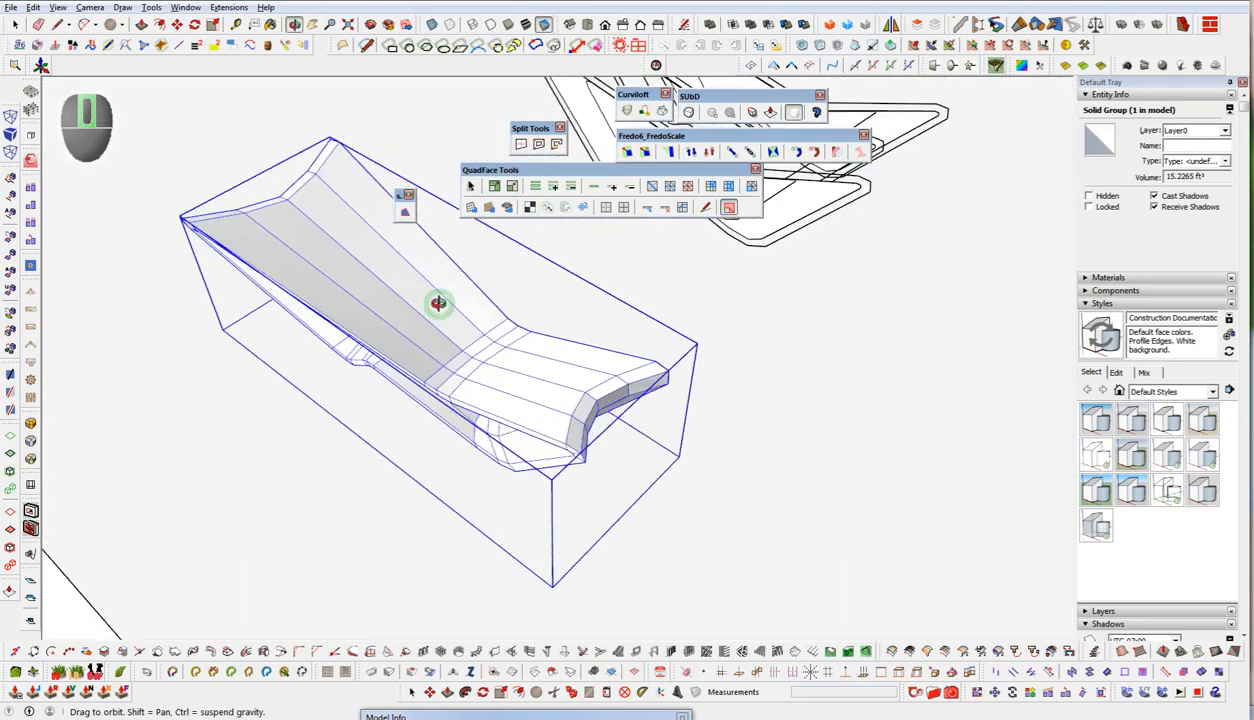
{"action": "left_click", "coordinate": [688, 112]}
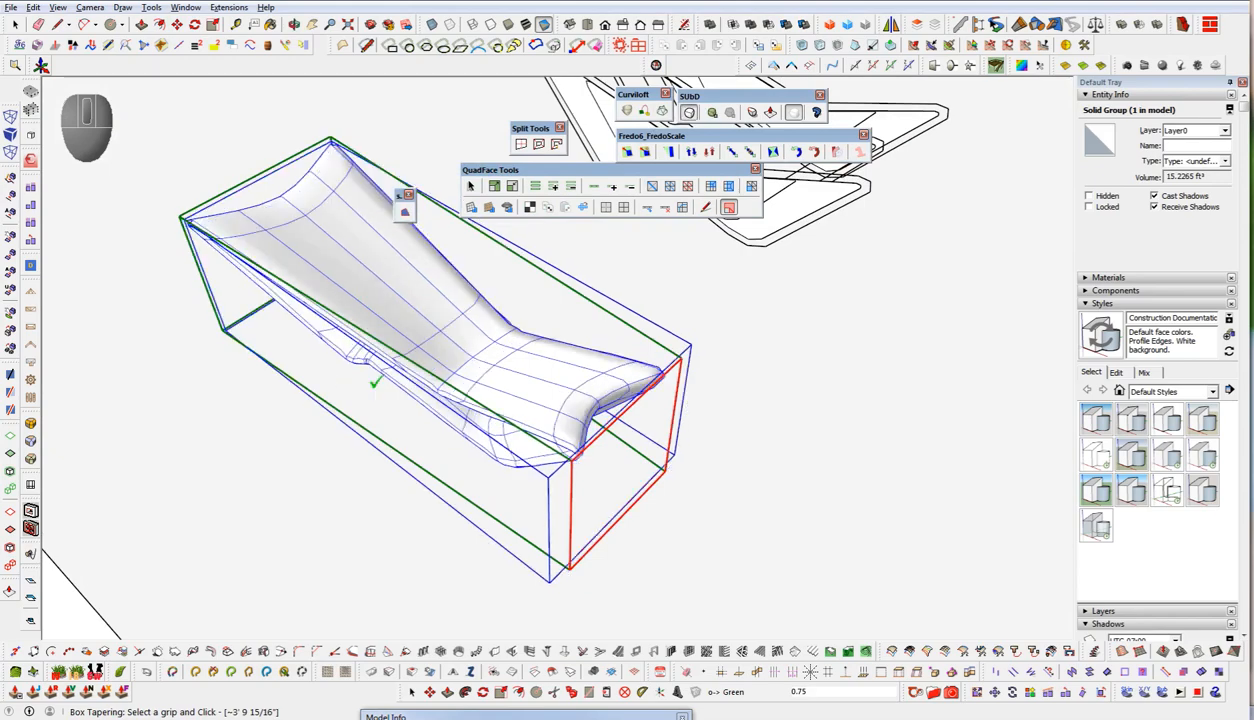
{"action": "middle_click_drag", "start_coordinate": [465, 408], "coordinate": [521, 434]}
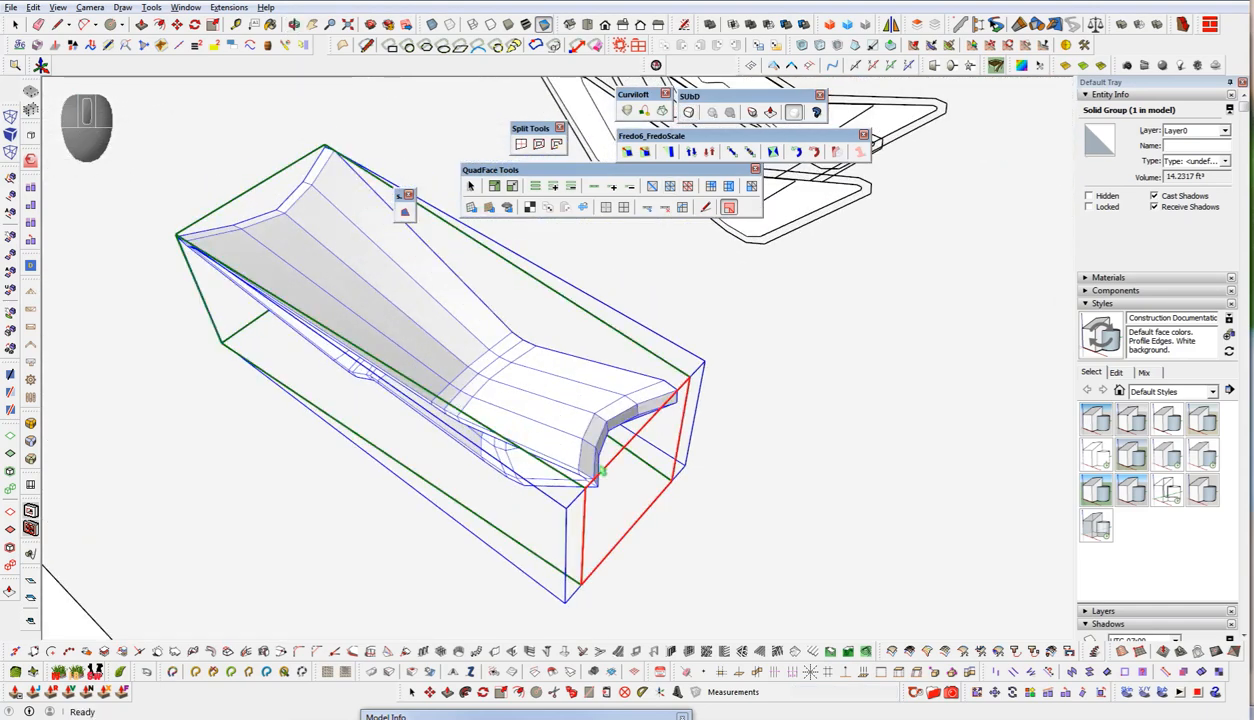
- Undo the front-end tapers, keeping the tapered base, and leave the tapering tool
{"action": "key", "text": "ctrl+z"}
{"action": "key", "text": "ctrl+z"}
{"action": "key", "text": "ctrl+z"}
{"action": "key", "text": "ctrl+z"}
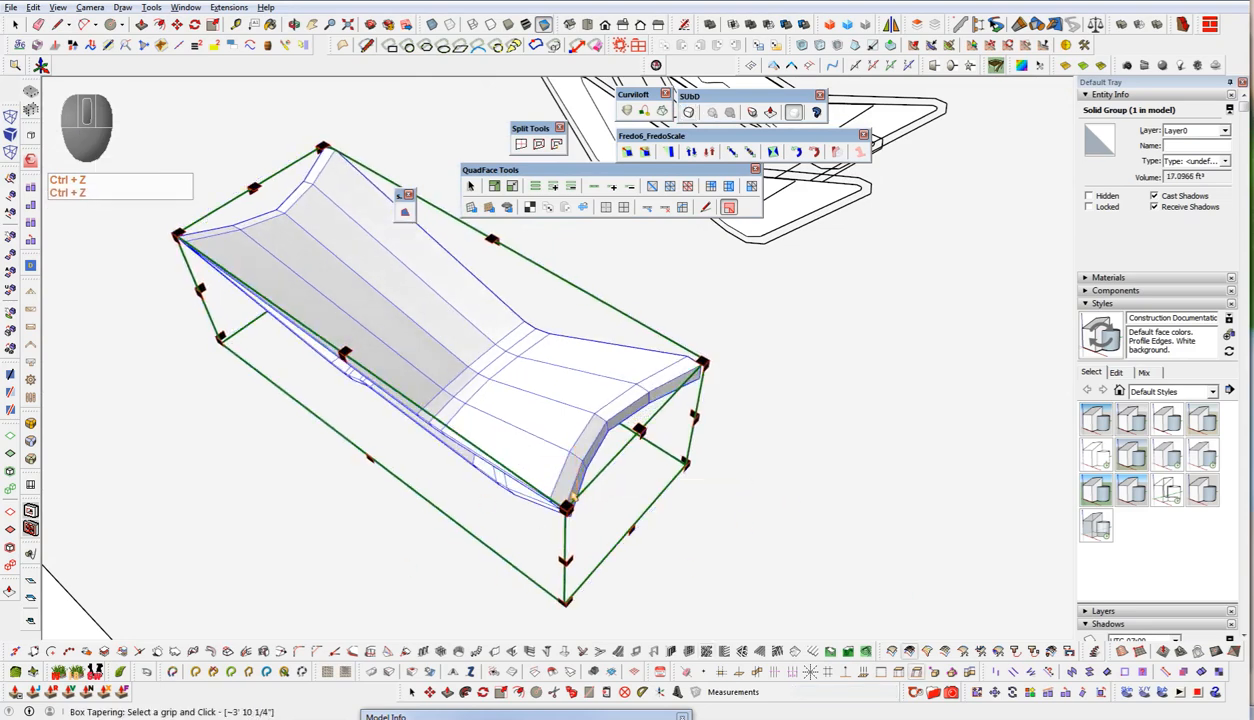
{"action": "middle_click_drag", "start_coordinate": [250, 470], "coordinate": [358, 467]}
{"action": "key", "text": "space"}
- Scale the chair group slightly longer along the red axis and taller along the blue axis
{"action": "middle_click_drag", "start_coordinate": [417, 423], "coordinate": [483, 548], "text": "shift"}
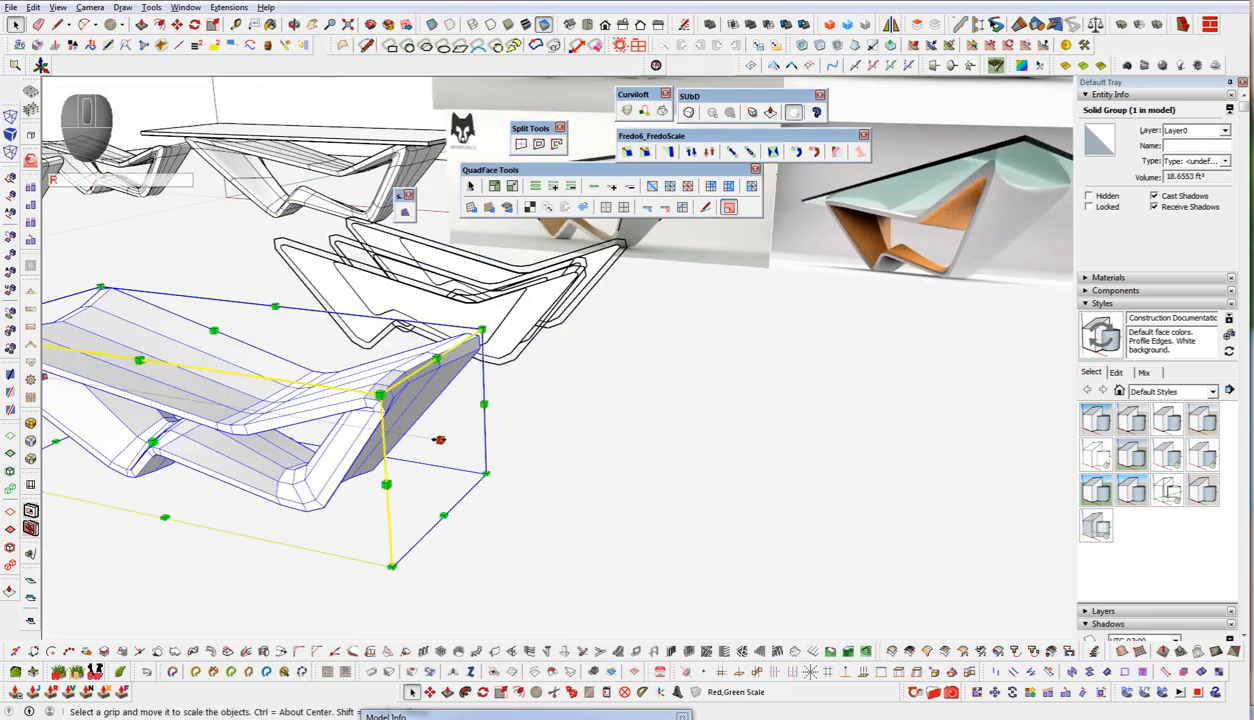
{"action": "left_click", "coordinate": [437, 440]}
{"action": "left_click", "coordinate": [468, 443]}
{"action": "middle_click_drag", "start_coordinate": [421, 466], "coordinate": [511, 474], "text": "shift"}
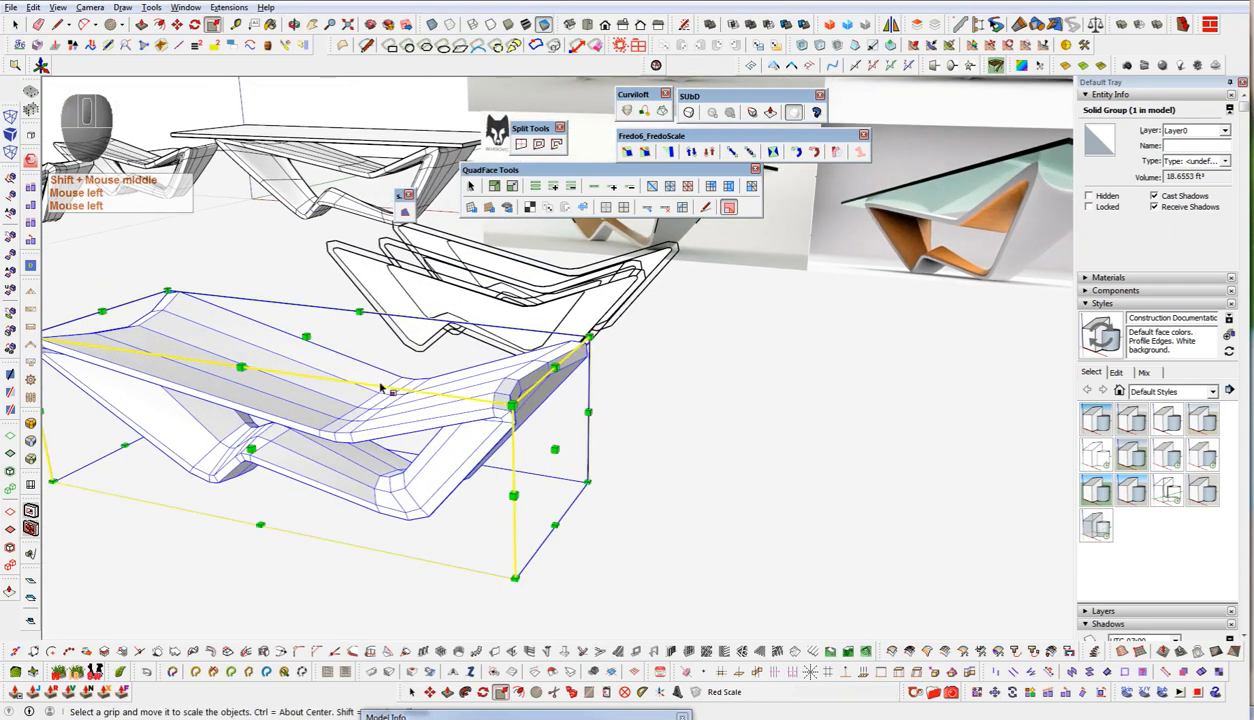
{"action": "left_click", "coordinate": [306, 336]}
{"action": "left_click_drag", "start_coordinate": [309, 312], "coordinate": [434, 157]}
{"action": "middle_click_drag", "start_coordinate": [432, 373], "coordinate": [363, 385]}
- Preview the rescaled chair with subdivision on, turn it off again and inspect the shape from several sides
{"action": "key", "text": "shift"}
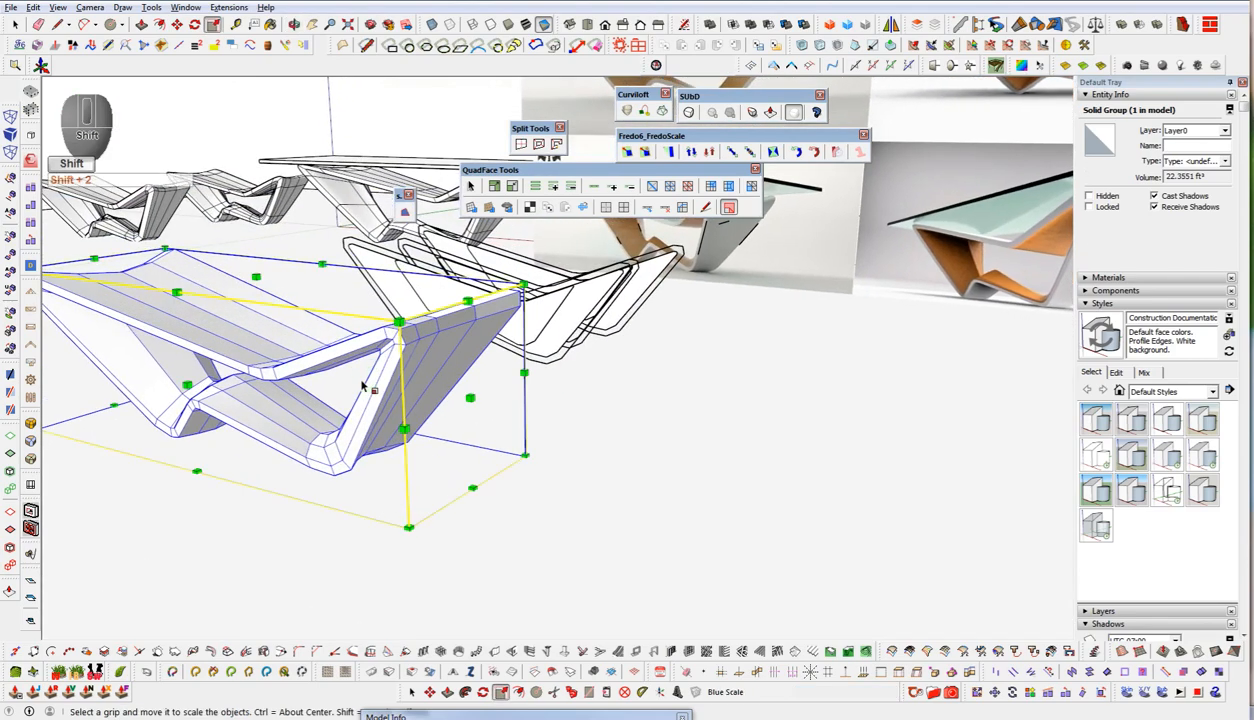
{"action": "middle_click_drag", "start_coordinate": [606, 588], "coordinate": [420, 448]}
{"action": "key", "text": "shift+2"}
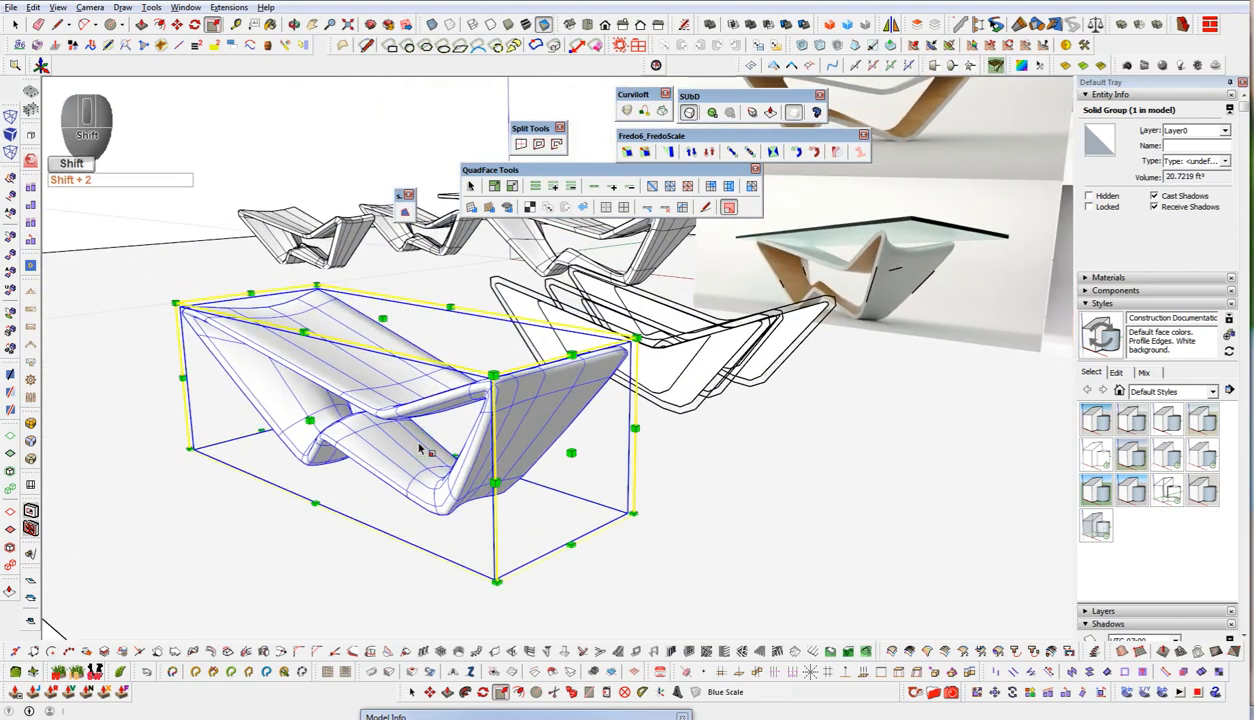
{"action": "scroll", "coordinate": [420, 448], "scroll_direction": "up", "scroll_amount": 3}
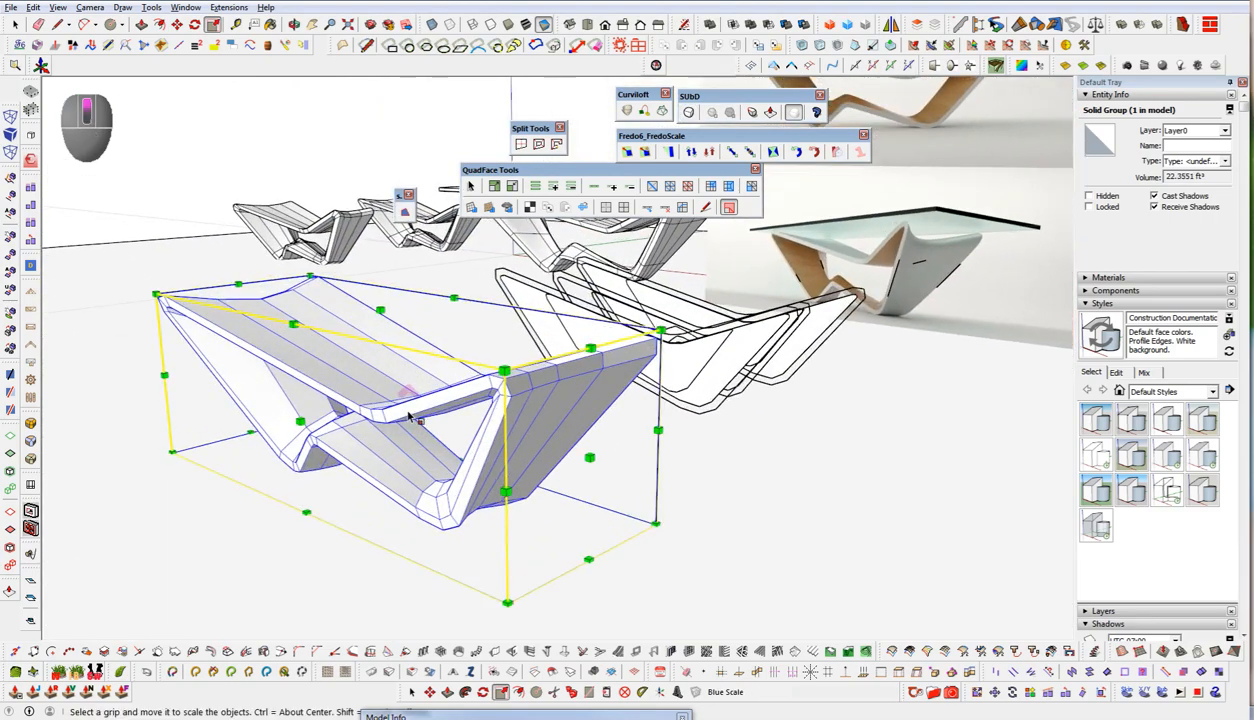
{"action": "middle_click_drag", "start_coordinate": [203, 451], "coordinate": [405, 268]}
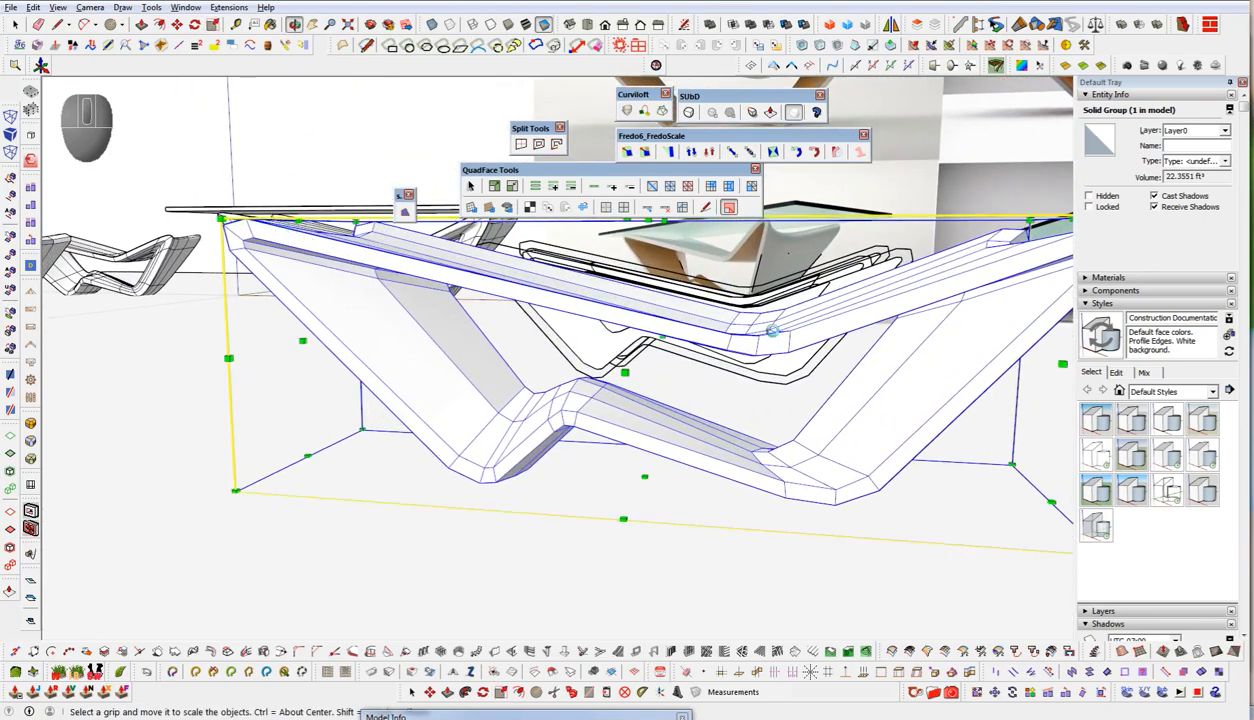
{"action": "mouse_move", "coordinate": [640, 440]}
{"action": "middle_mouse_down"}
{"action": "mouse_move", "coordinate": [596, 440]}
{"action": "mouse_move", "coordinate": [526, 478]}
{"action": "mouse_move", "coordinate": [642, 421]}
{"action": "middle_mouse_up"}
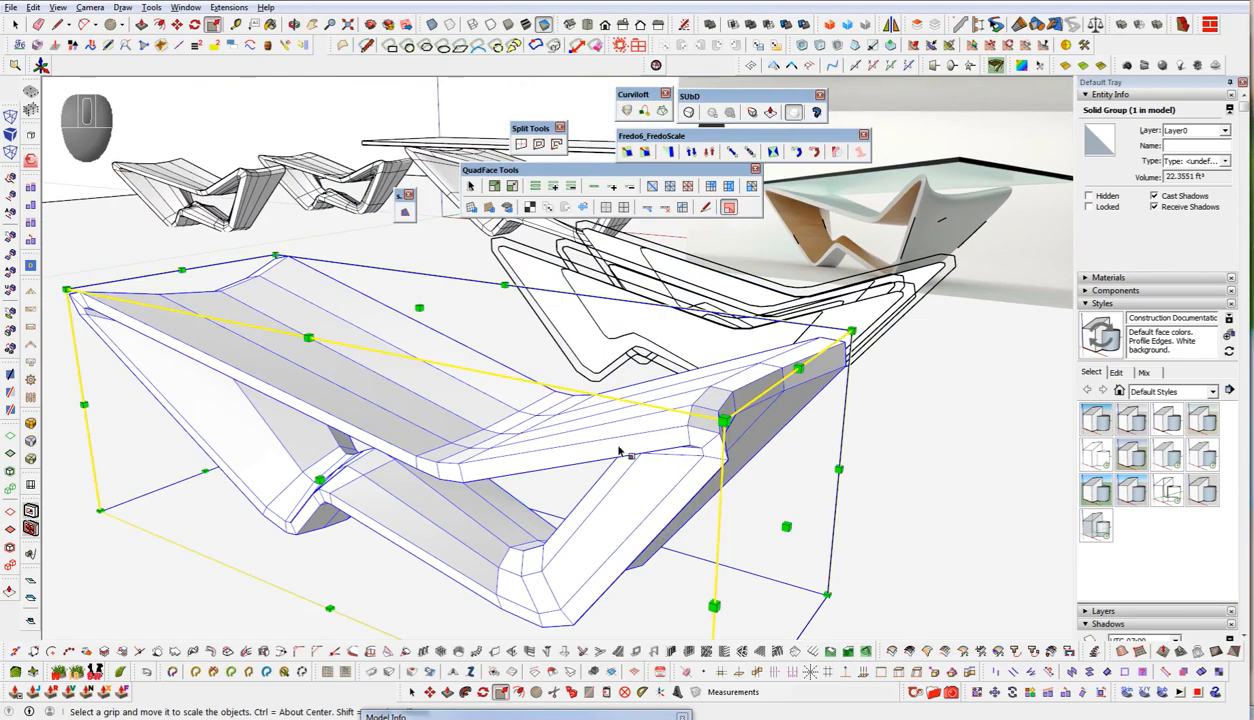
{"action": "middle_click_drag", "start_coordinate": [458, 436], "coordinate": [393, 421]}
- Leave the Scale tool and open the lounge chair group for editing, viewing its front end
{"action": "left_click", "coordinate": [497, 503]}
{"action": "key", "text": "space"}
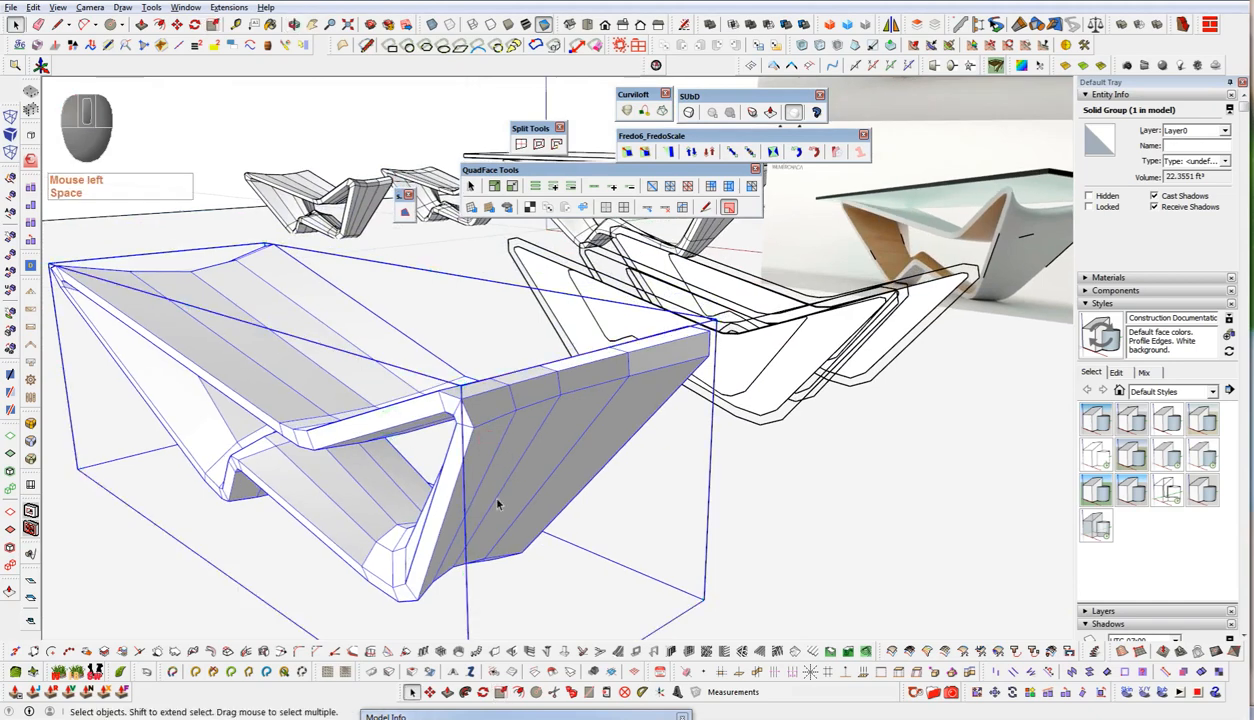
{"action": "double_click", "coordinate": [495, 467]}
{"action": "left_click", "coordinate": [493, 466]}
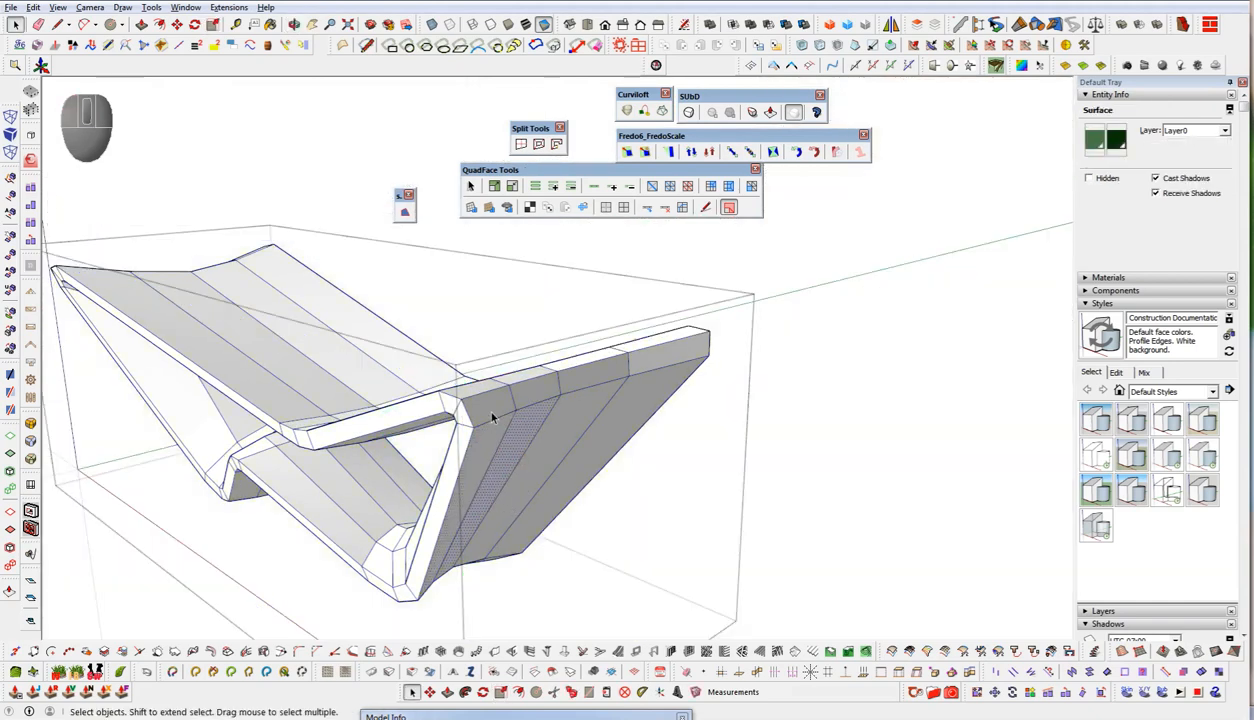
{"action": "middle_click_drag", "start_coordinate": [492, 417], "coordinate": [445, 485]}
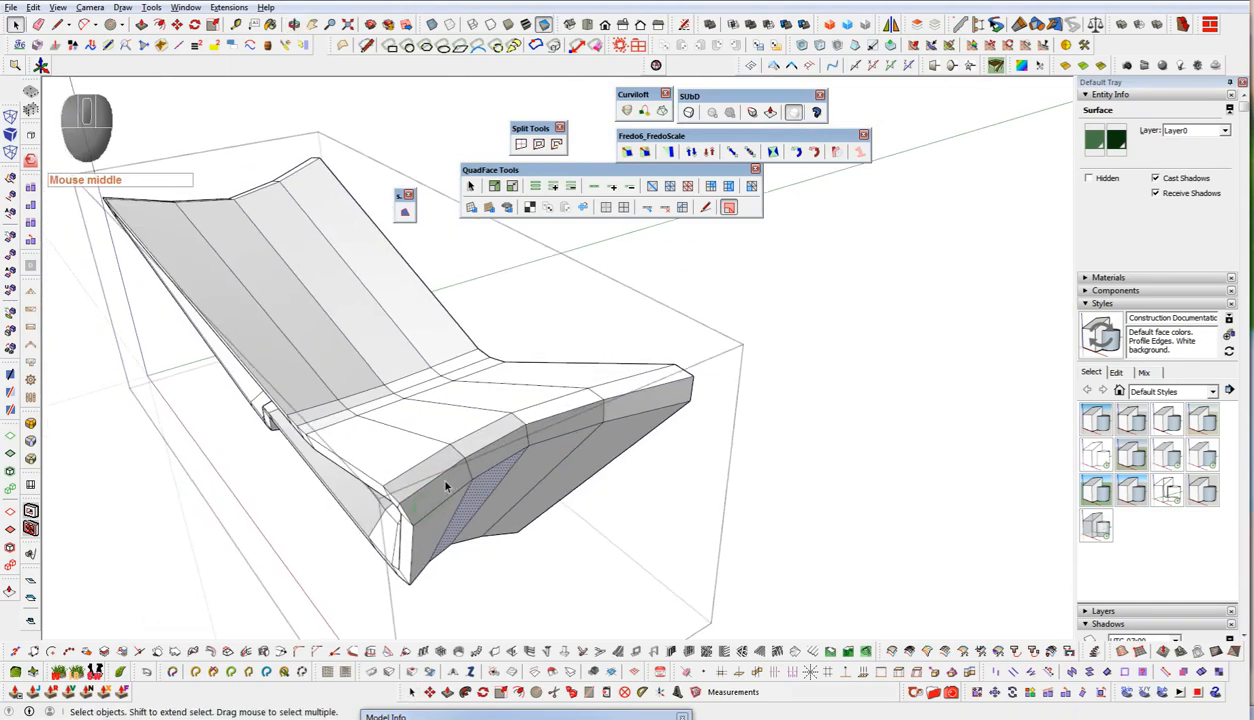
- Select the edge rings running across the chair's full width and scale their vertices slightly along the red axis
{"action": "left_click", "coordinate": [478, 460]}
{"action": "left_click", "coordinate": [505, 437], "text": "ctrl"}
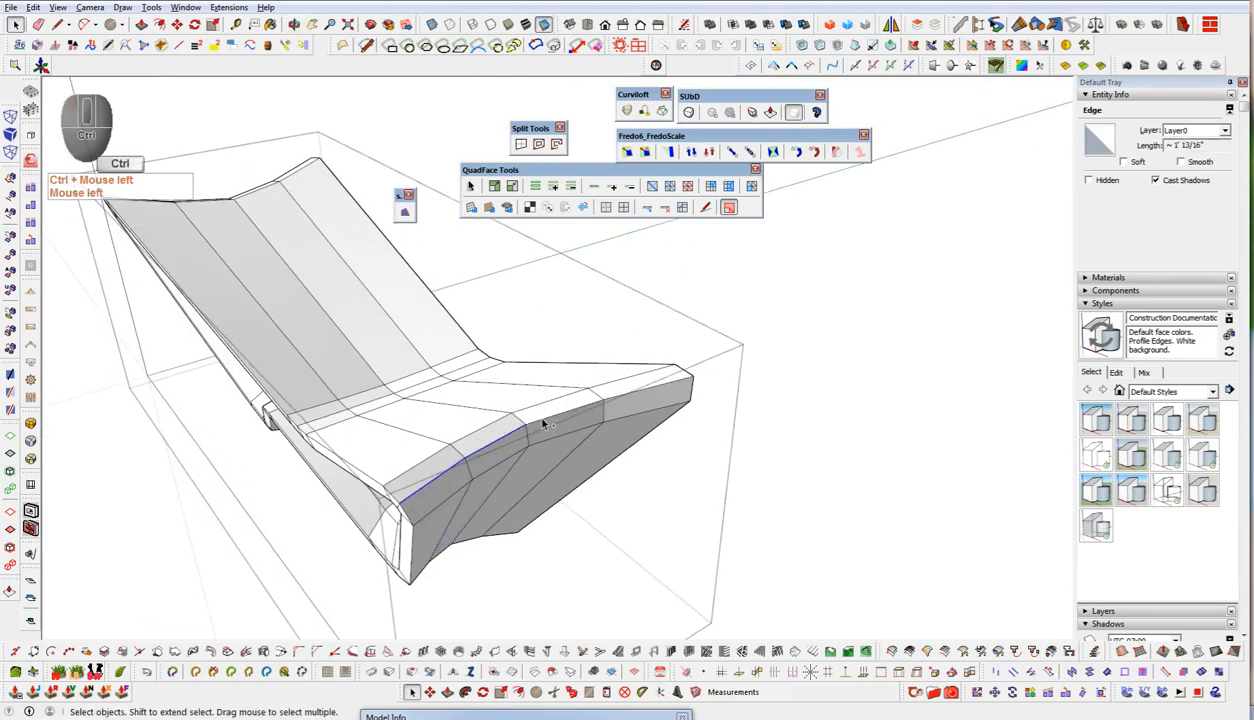
{"action": "left_click", "coordinate": [612, 409], "text": "ctrl"}
{"action": "left_click", "coordinate": [551, 189]}
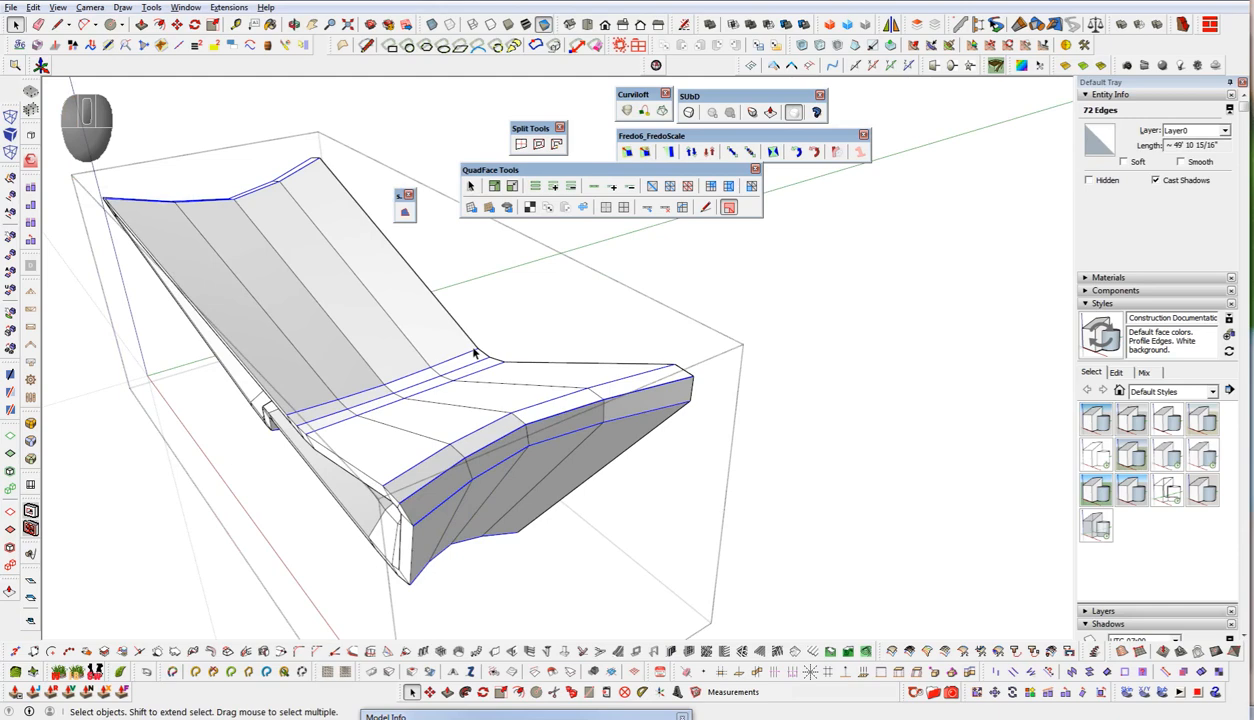
{"action": "key", "text": "alt+v"}
{"action": "middle_click_drag", "start_coordinate": [432, 480], "coordinate": [576, 445]}
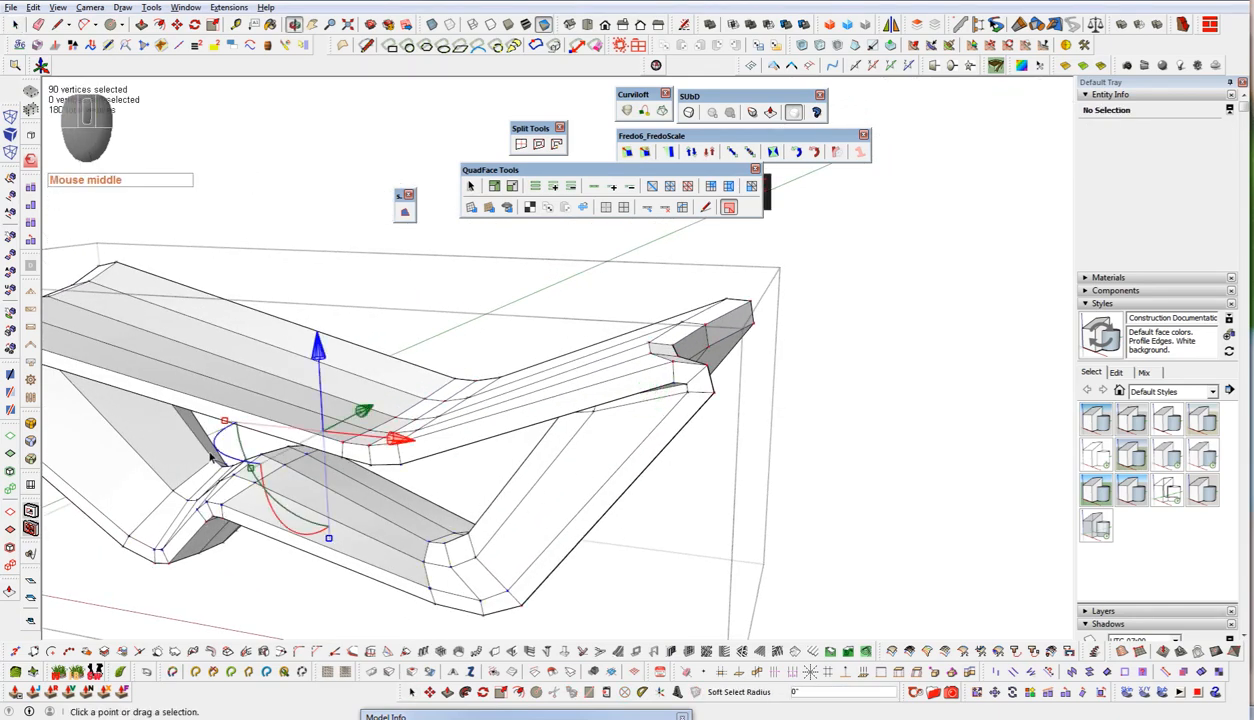
{"action": "left_click_drag", "start_coordinate": [226, 424], "coordinate": [220, 424], "text": "shift"}
{"action": "middle_click_drag", "start_coordinate": [574, 378], "coordinate": [800, 286], "text": "shift"}
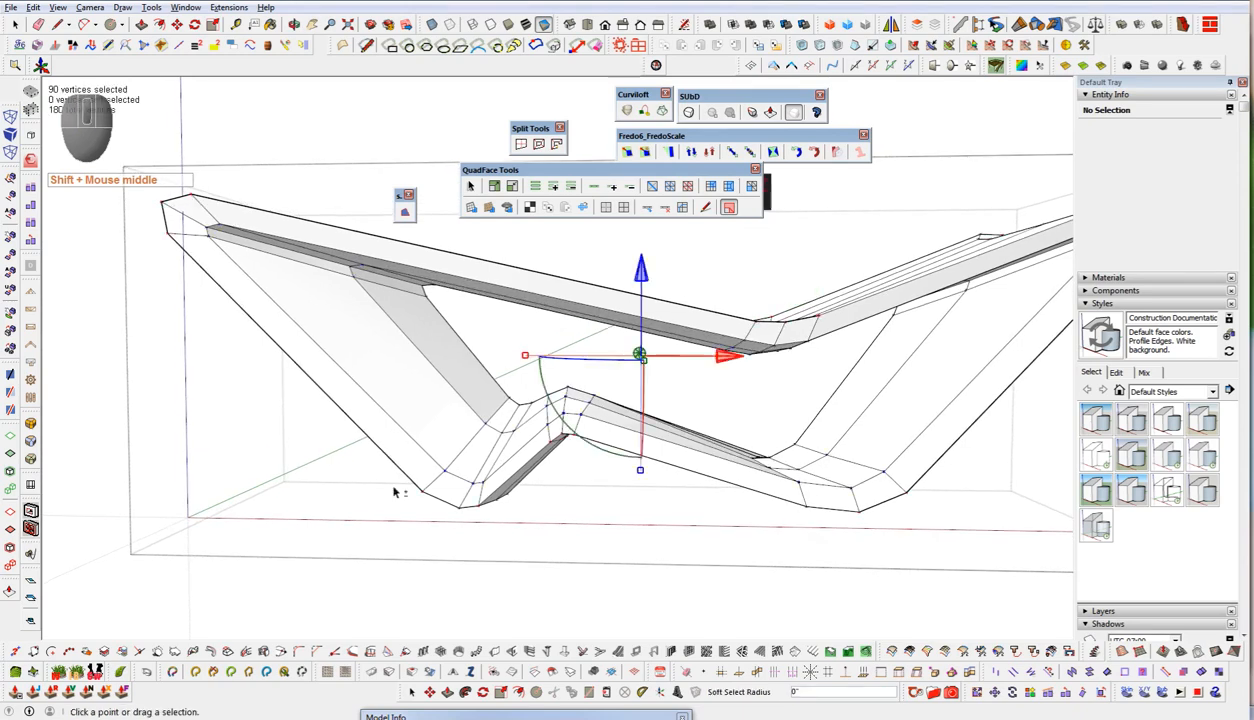
{"action": "scroll", "coordinate": [441, 408], "scroll_direction": "down", "scroll_amount": 1}
{"action": "scroll", "coordinate": [748, 352], "scroll_direction": "up", "scroll_amount": 5}
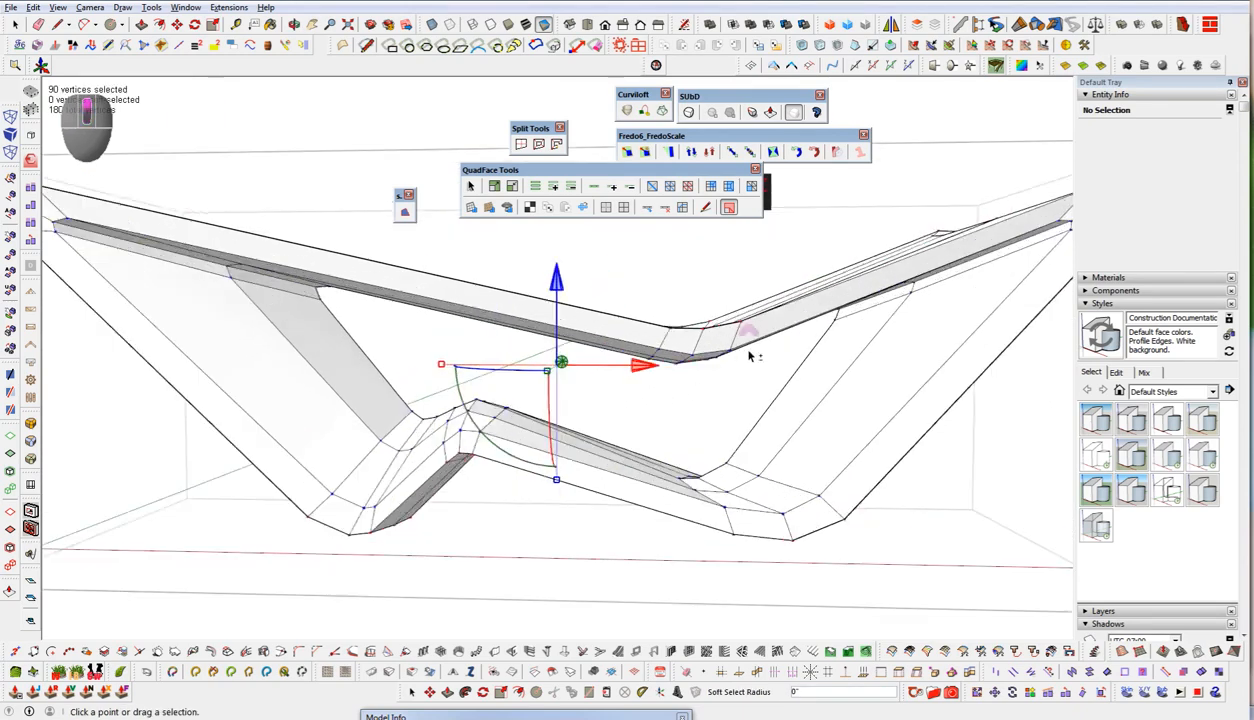
{"action": "scroll", "coordinate": [568, 404], "scroll_direction": "down", "scroll_amount": 4}
{"action": "middle_click_drag", "start_coordinate": [570, 404], "coordinate": [606, 436]}
{"action": "scroll", "coordinate": [568, 400], "scroll_direction": "up", "scroll_amount": 2}
{"action": "key", "text": "space"}
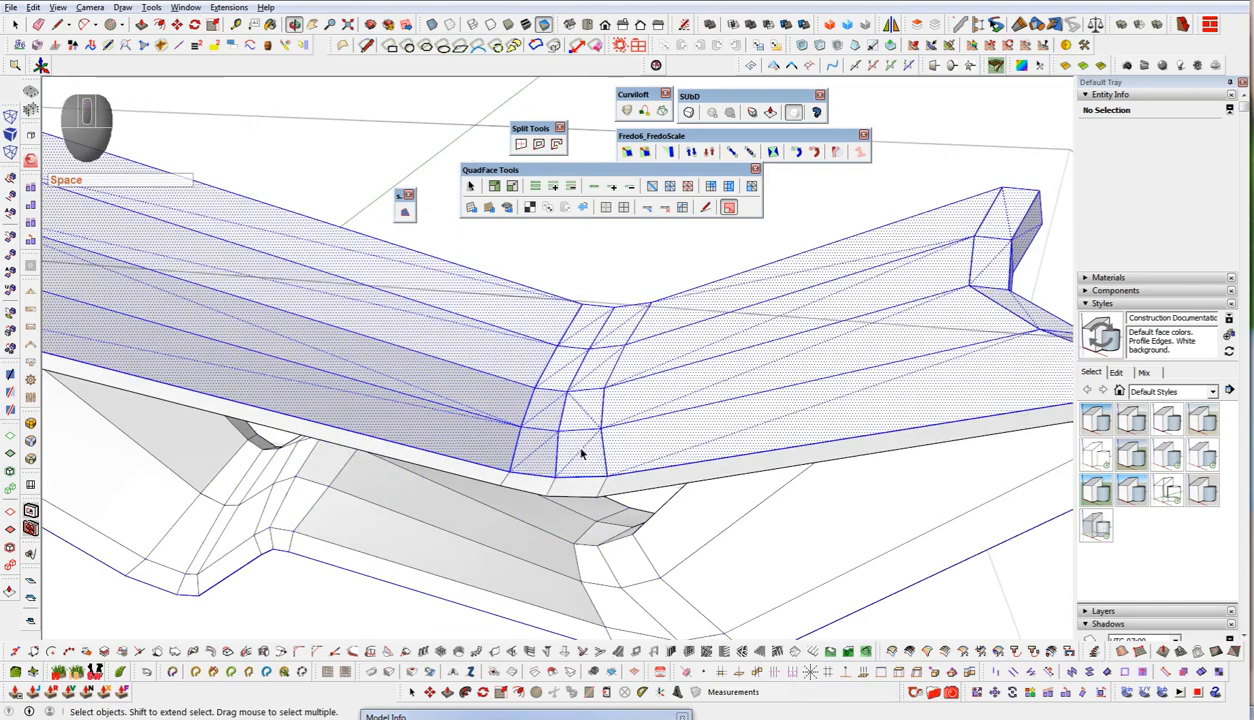
- Select the eight narrow quads across the top of the seat bend and raise their vertices slightly along the blue axis
{"action": "left_click", "coordinate": [580, 455]}
{"action": "left_click", "coordinate": [542, 452], "text": "ctrl"}
{"action": "left_click", "coordinate": [581, 410], "text": "ctrl"}
{"action": "left_click", "coordinate": [550, 408], "text": "ctrl"}
{"action": "left_click", "coordinate": [593, 380], "text": "ctrl"}
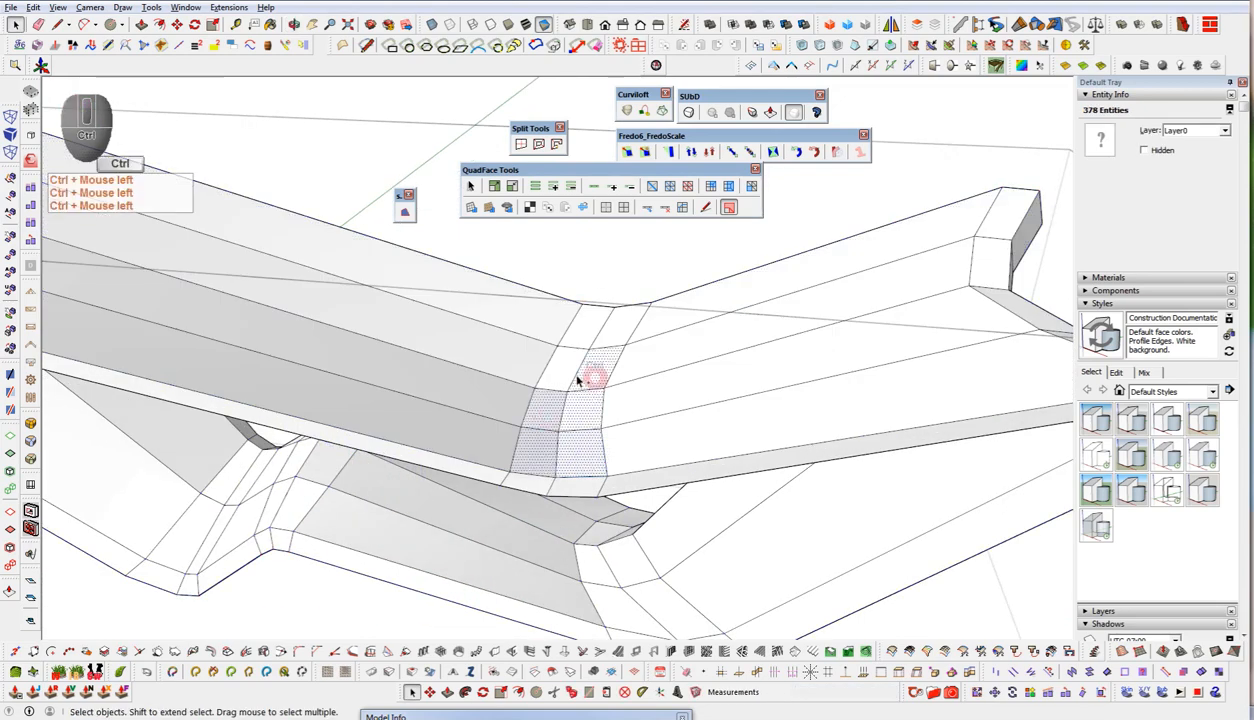
{"action": "left_click", "coordinate": [560, 364], "text": "ctrl"}
{"action": "left_click", "coordinate": [593, 328], "text": "ctrl"}
{"action": "left_click", "coordinate": [616, 326], "text": "ctrl"}
{"action": "key", "text": "alt+v"}
{"action": "middle_click_drag", "start_coordinate": [612, 420], "coordinate": [585, 345]}
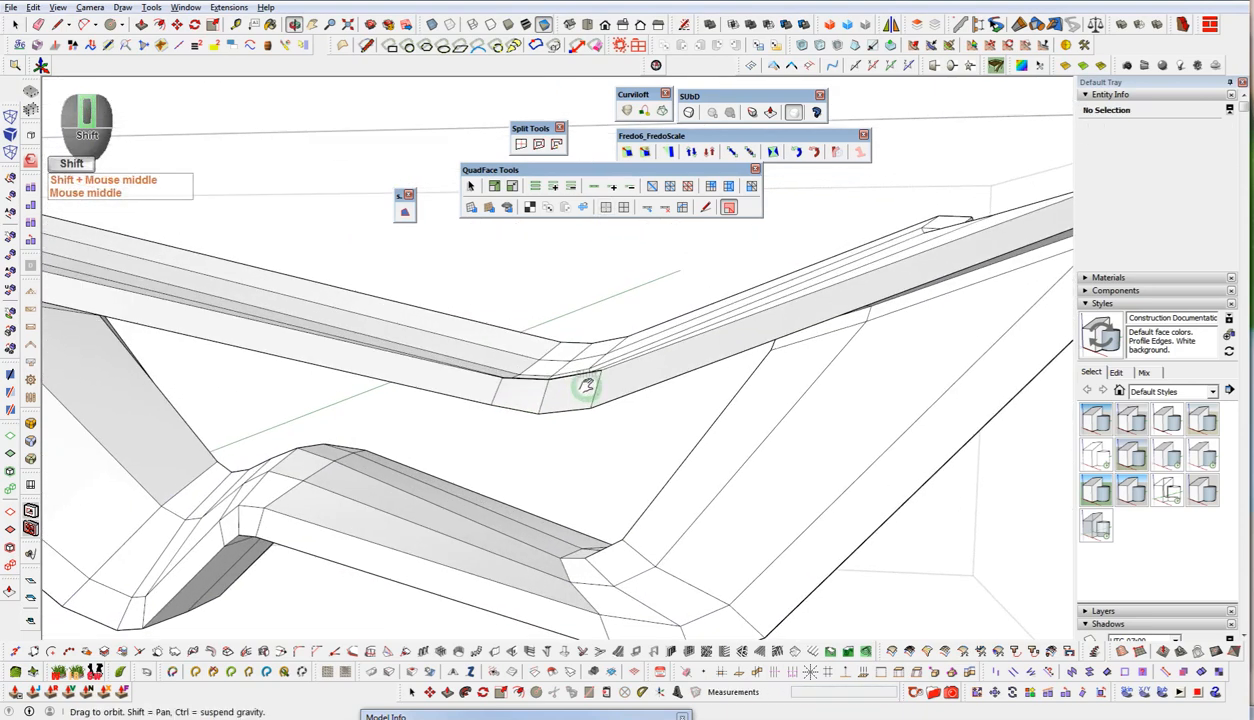
{"action": "left_click_drag", "start_coordinate": [568, 300], "coordinate": [568, 264]}
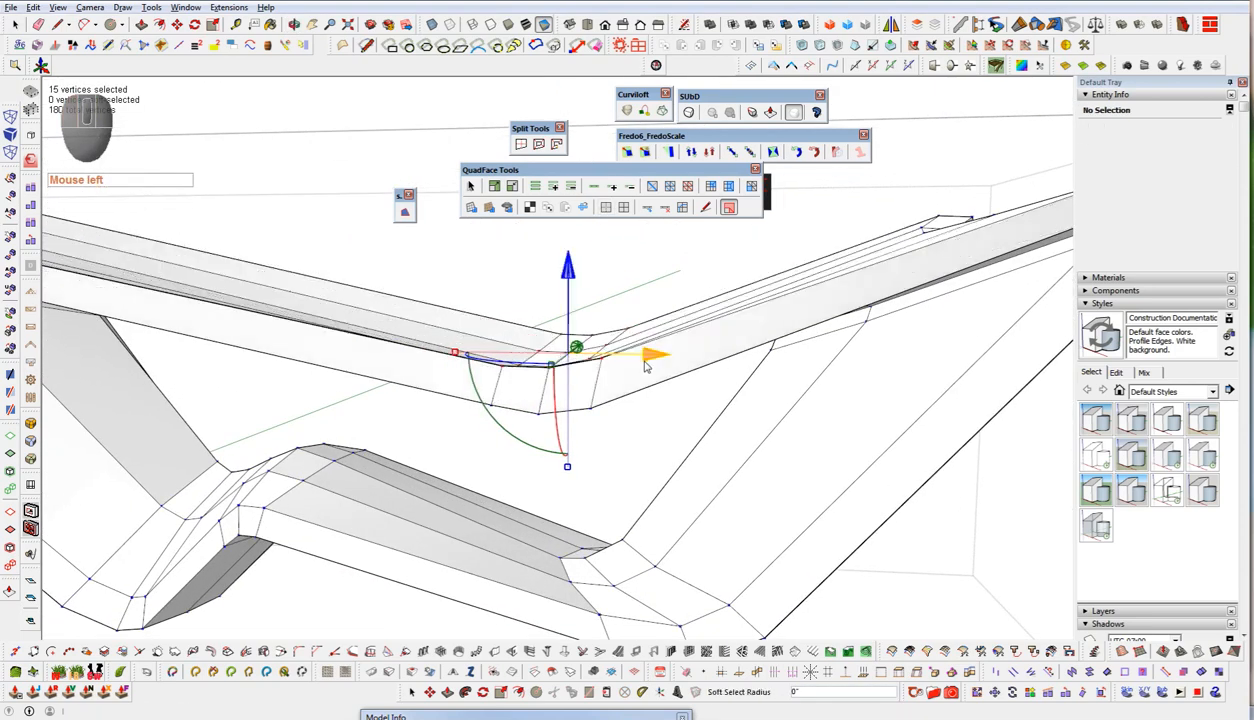
{"action": "key", "text": "shift+z"}
- Select the middle lengthwise edge loop around the chair and scale its vertices to 0.93 along the red axis
{"action": "middle_click_drag", "start_coordinate": [582, 387], "coordinate": [540, 300]}
{"action": "scroll", "coordinate": [602, 400], "scroll_direction": "up", "scroll_amount": 5}
{"action": "scroll", "coordinate": [570, 393], "scroll_direction": "up", "scroll_amount": 2}
{"action": "middle_click_drag", "start_coordinate": [567, 373], "coordinate": [616, 543]}
{"action": "middle_click_drag", "start_coordinate": [750, 482], "coordinate": [690, 545]}
{"action": "key", "text": "space"}
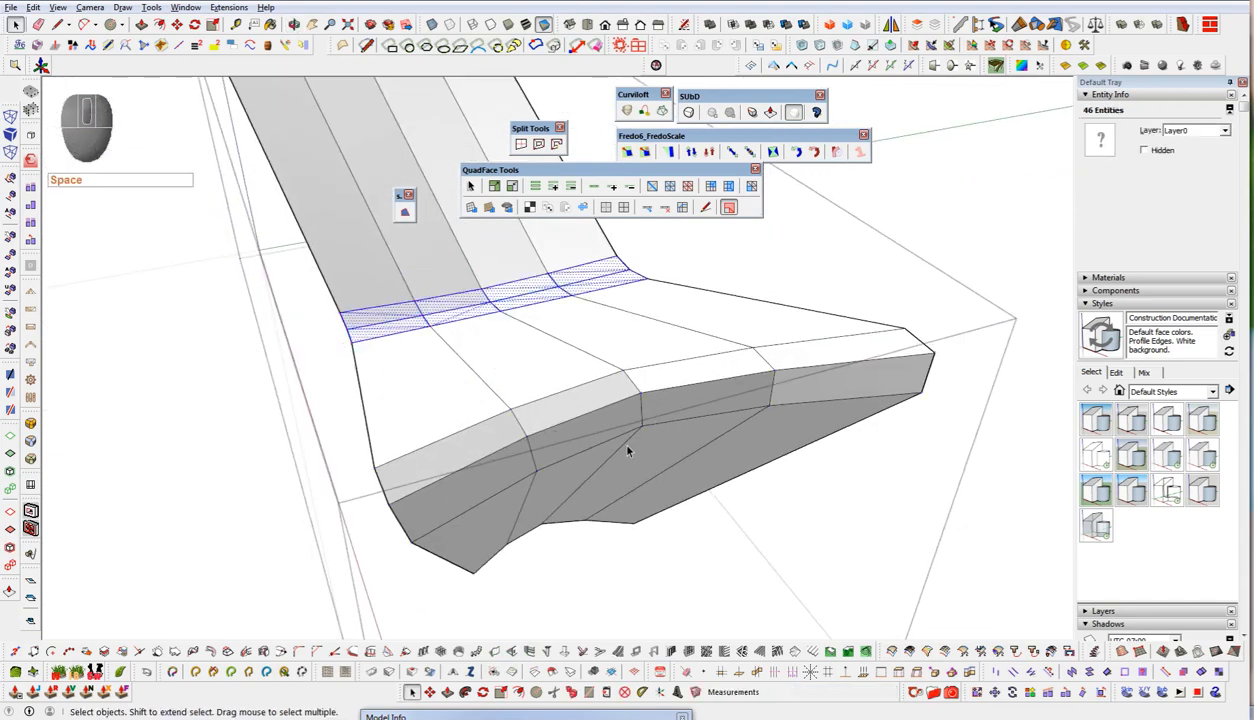
{"action": "left_click", "coordinate": [624, 454]}
{"action": "left_click", "coordinate": [571, 186]}
{"action": "middle_click_drag", "start_coordinate": [512, 462], "coordinate": [350, 586]}
{"action": "left_click", "coordinate": [371, 571], "text": "ctrl"}
{"action": "left_click", "coordinate": [594, 187]}
{"action": "middle_click_drag", "start_coordinate": [476, 487], "coordinate": [568, 430], "text": "shift"}
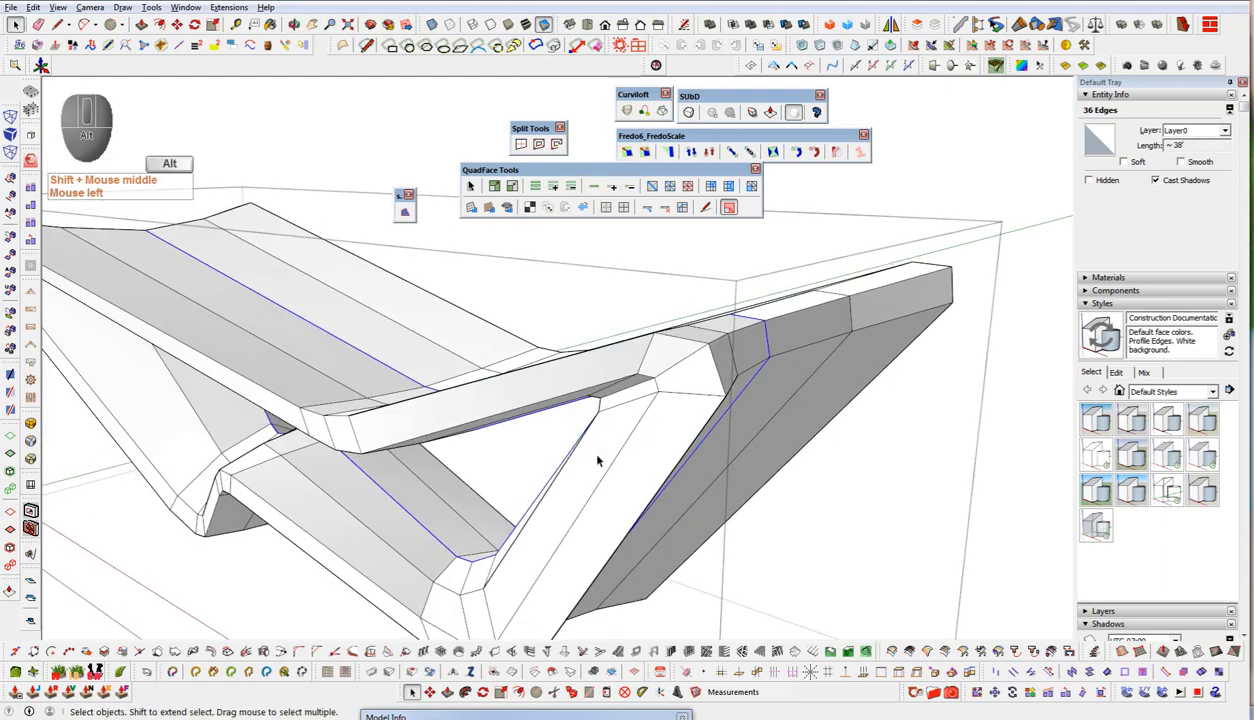
{"action": "key", "text": "alt+v"}
{"action": "left_click_drag", "start_coordinate": [293, 398], "coordinate": [300, 399], "text": "ctrl"}
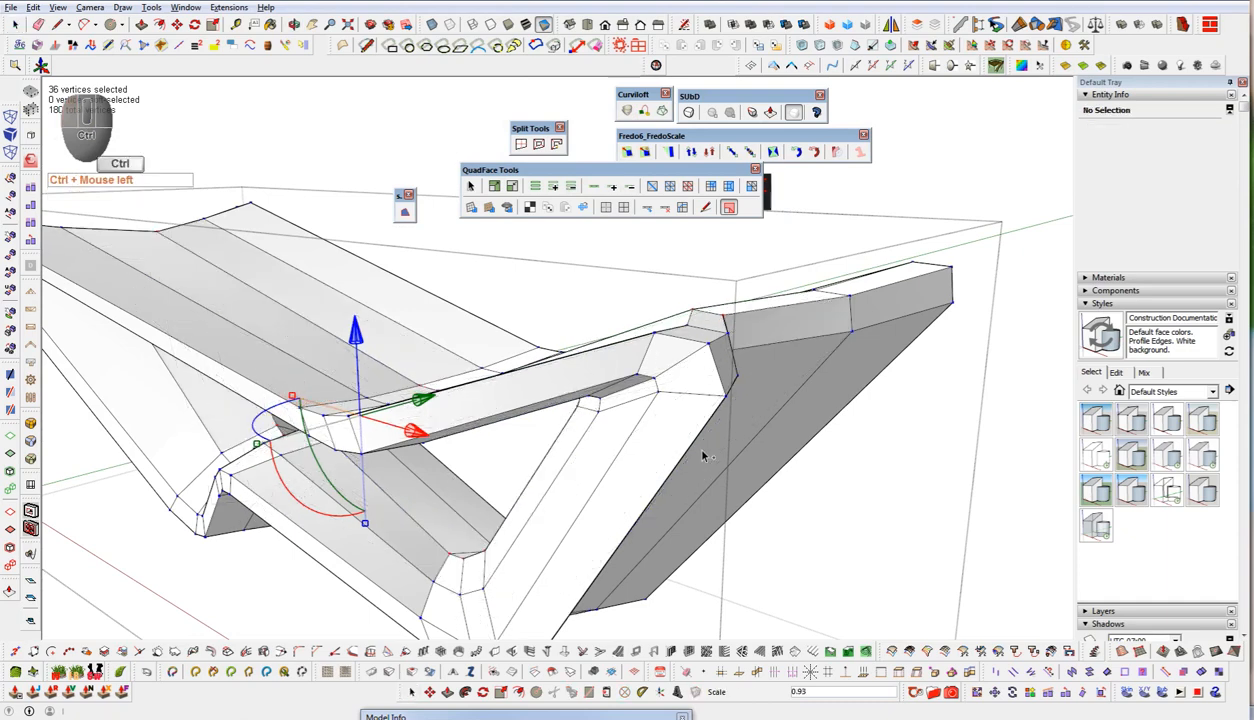
{"action": "scroll", "coordinate": [655, 365], "scroll_direction": "down", "scroll_amount": 3}
{"action": "middle_click_drag", "start_coordinate": [655, 365], "coordinate": [758, 580]}
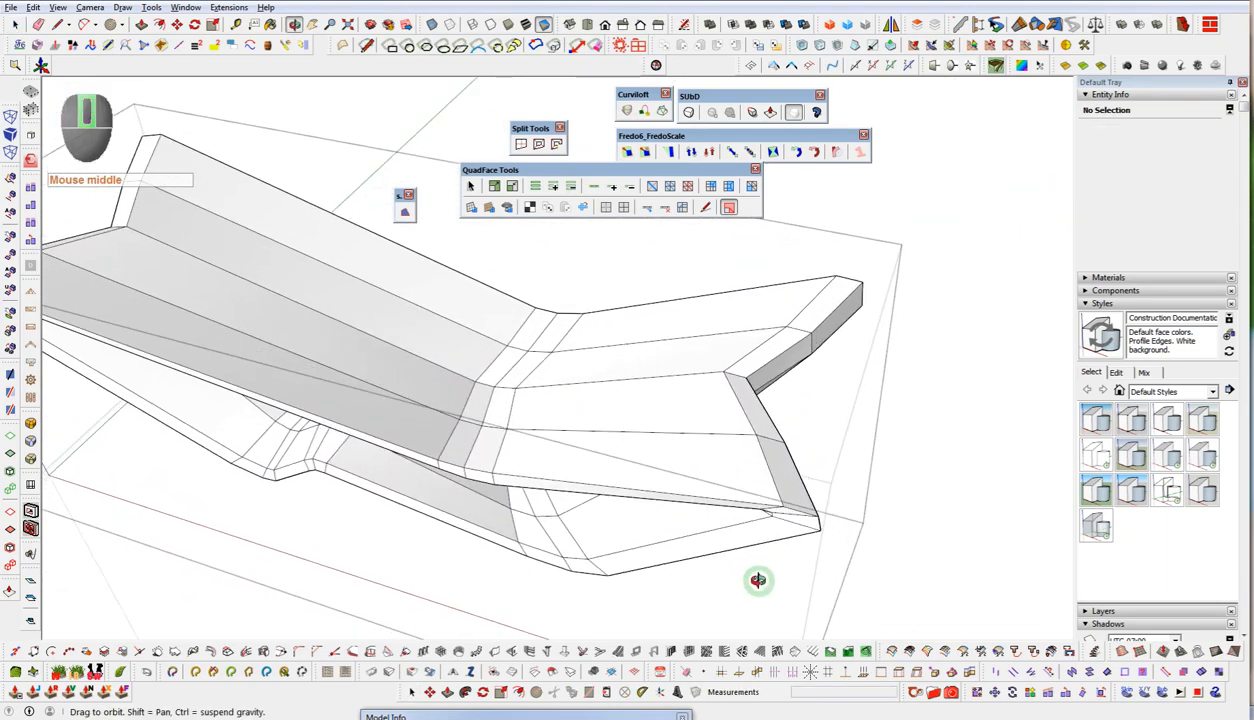
{"action": "middle_click_drag", "start_coordinate": [714, 476], "coordinate": [620, 595]}
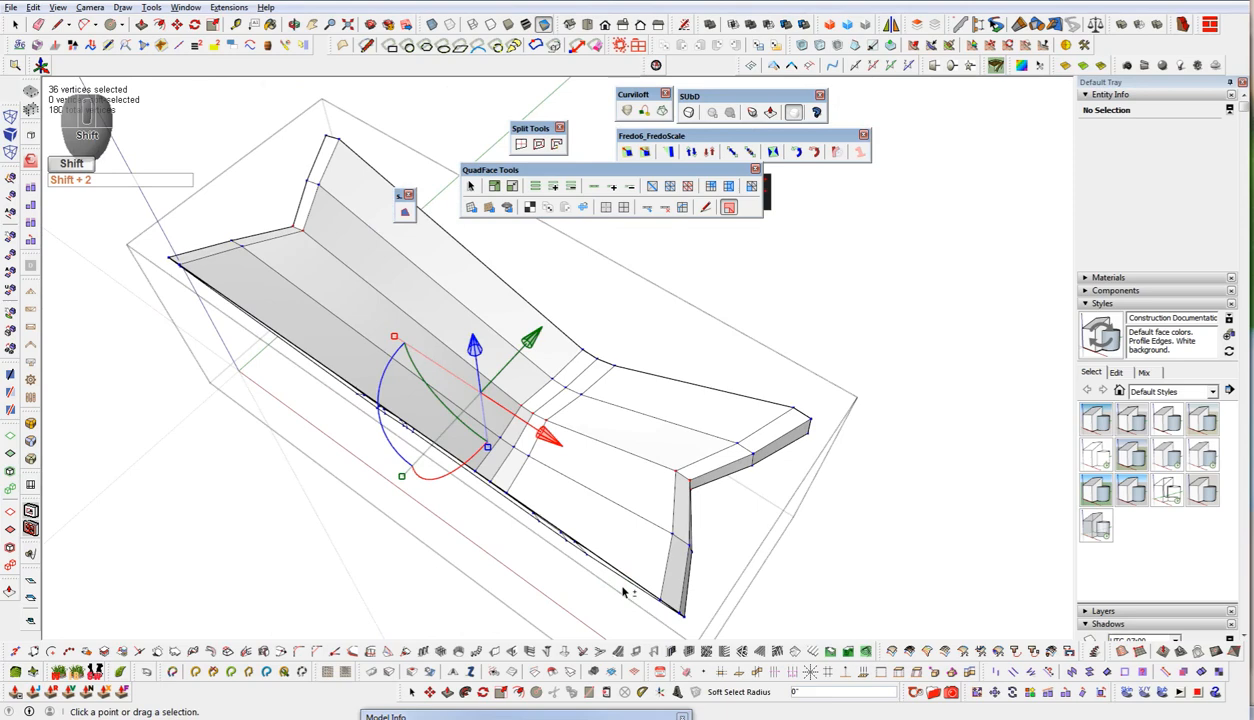
- Undo the last vertex scaling and reselect the middle lengthwise edge loop around the chair for vertex editing
{"action": "middle_click_drag", "start_coordinate": [580, 497], "coordinate": [587, 424]}
{"action": "key", "text": "ctrl+z"}
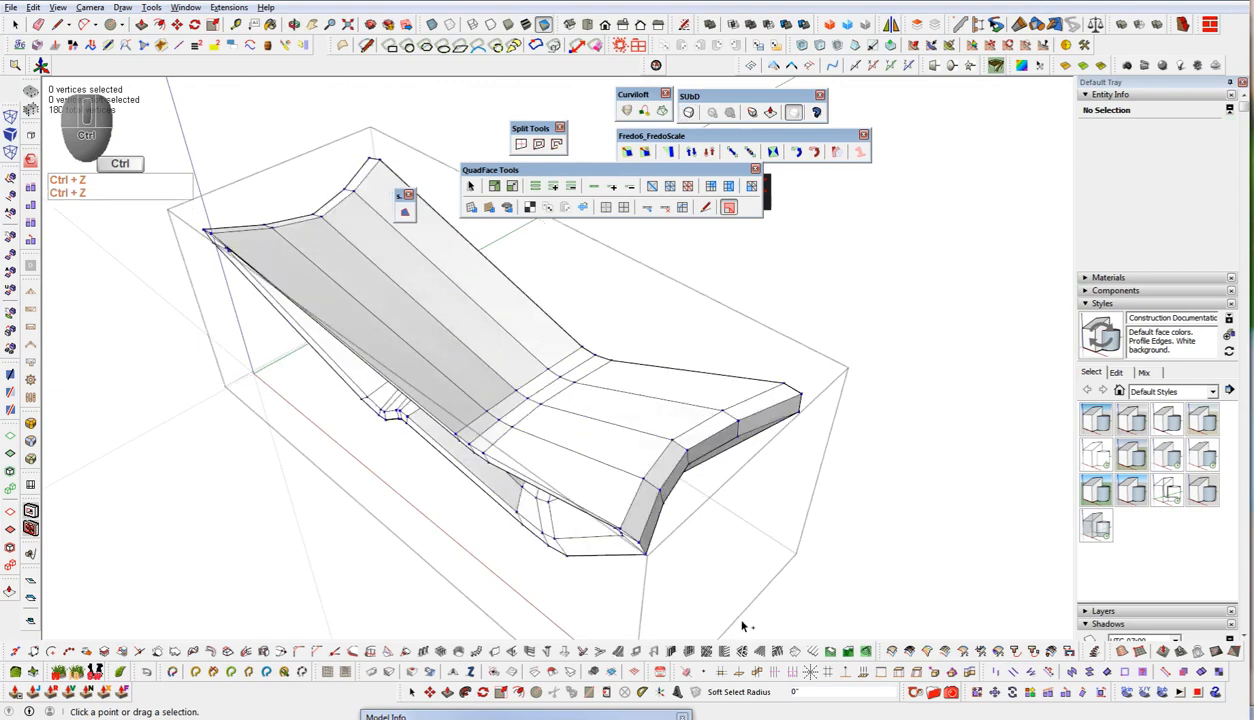
{"action": "key", "text": "space"}
{"action": "middle_click_drag", "start_coordinate": [676, 580], "coordinate": [660, 378]}
{"action": "left_click", "coordinate": [688, 362]}
{"action": "key", "text": "shift+4"}
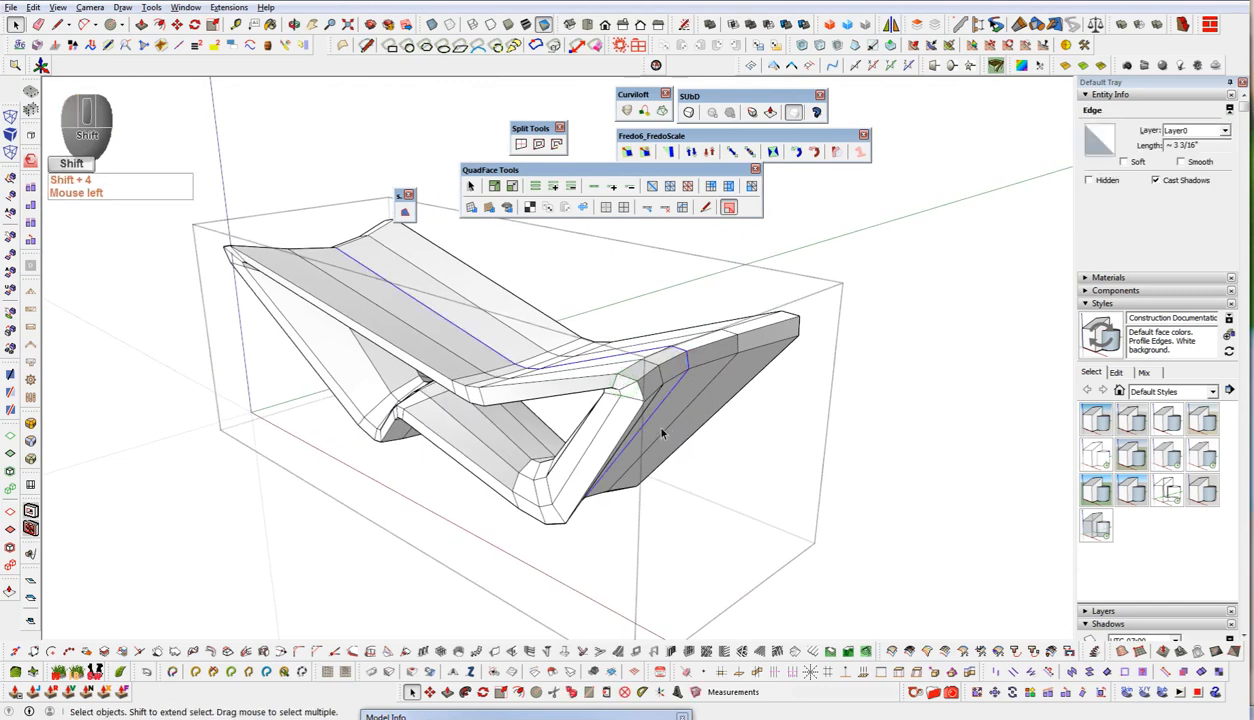
{"action": "key", "text": "alt+v"}
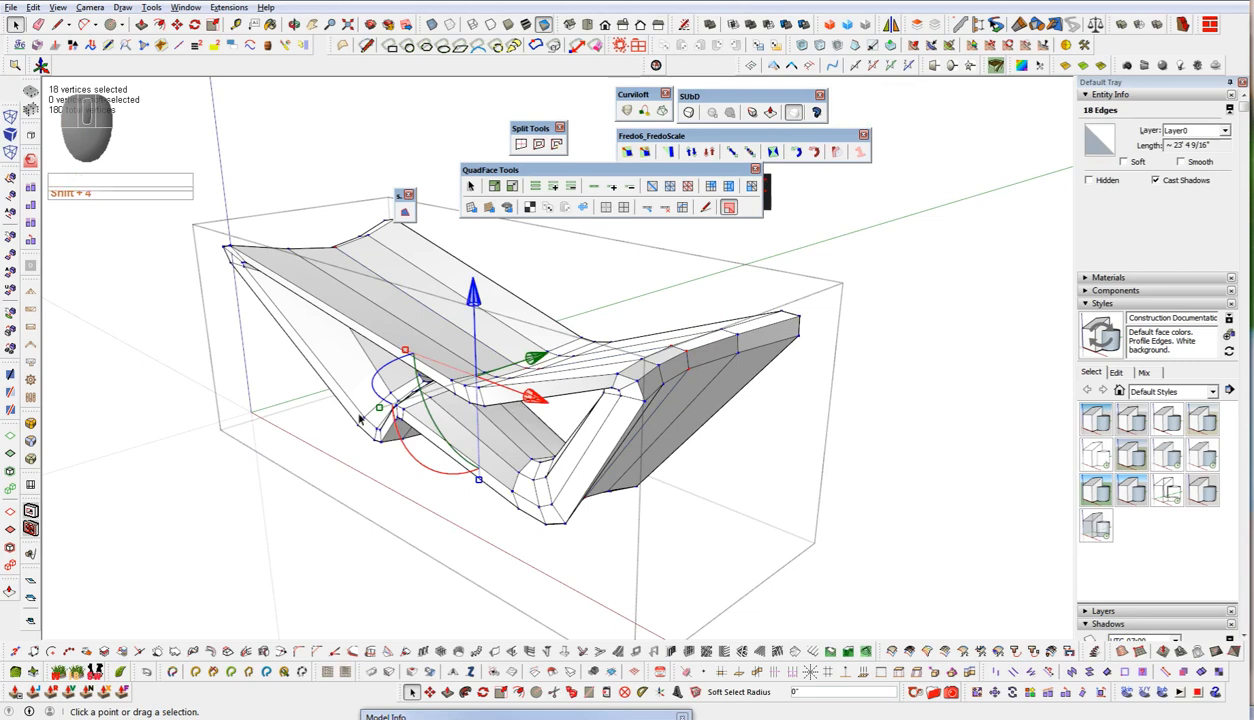
- Try scaling the middle loop's vertices to 0.98 along the red axis, and try a soft selection radius of 1'6"
{"action": "left_click_drag", "start_coordinate": [405, 355], "coordinate": [635, 510], "text": "shift"}
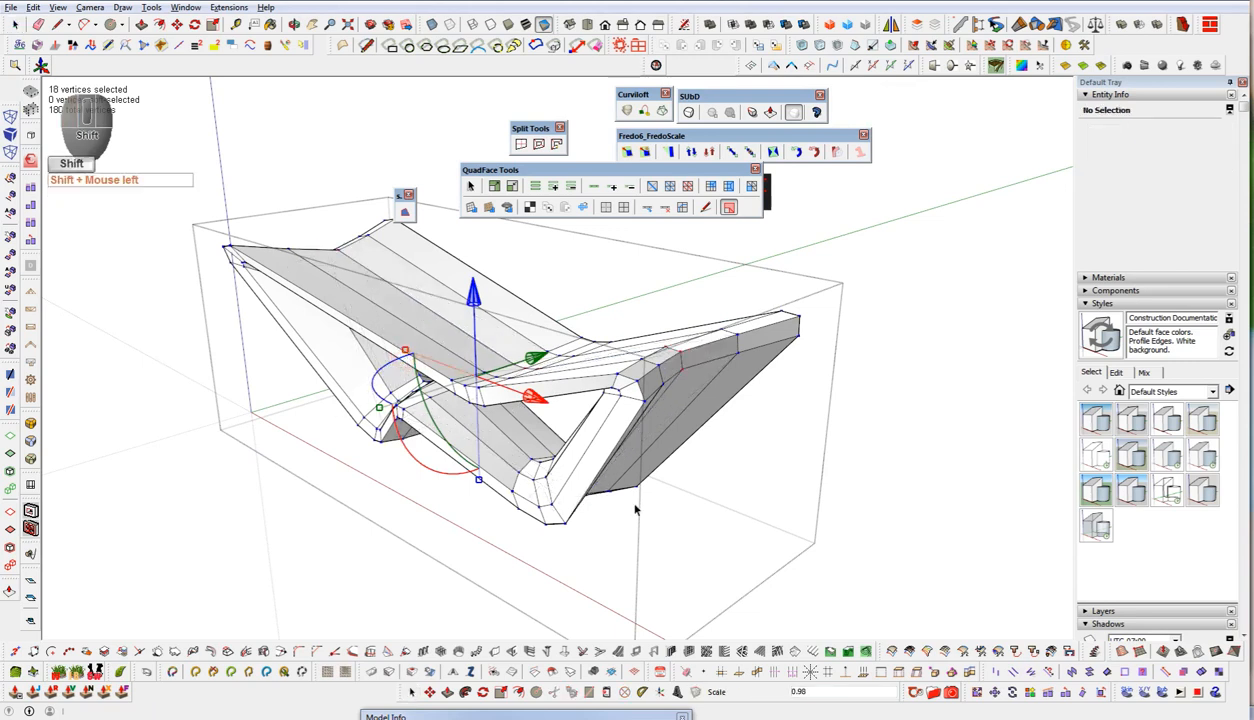
{"action": "key", "text": "ctrl+z"}
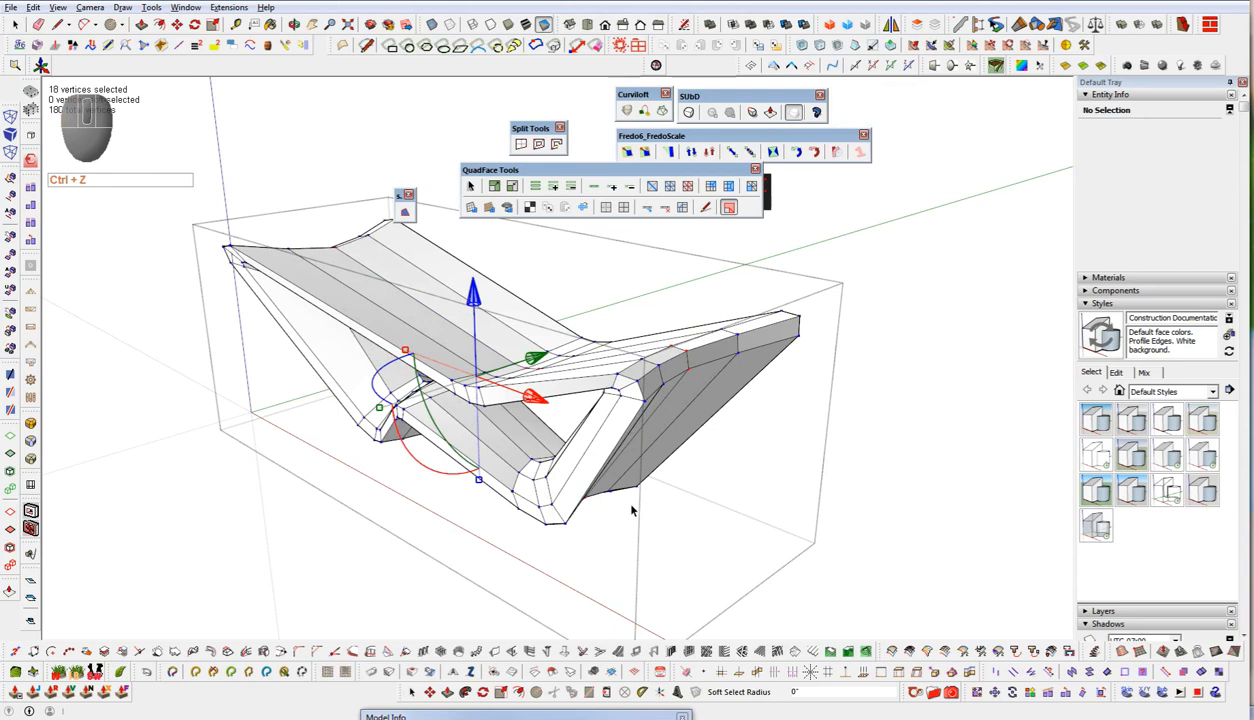
{"action": "type", "text": "12"}
{"action": "key", "text": "Return"}
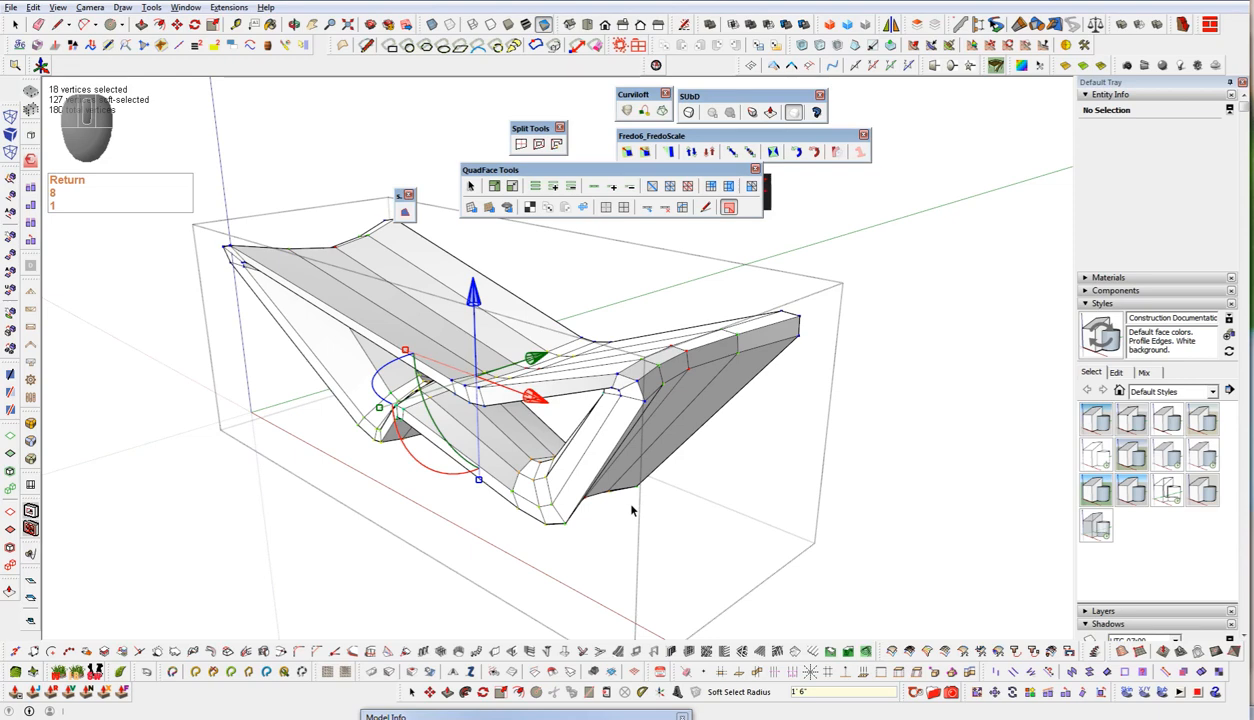
- Reset the soft selection radius to 0 and scale the middle edge loop's vertices slightly along the red axis
{"action": "middle_click_drag", "start_coordinate": [605, 456], "coordinate": [759, 434]}
{"action": "key", "text": "space"}
{"action": "middle_click_drag", "start_coordinate": [690, 369], "coordinate": [706, 456]}
{"action": "key", "text": "alt+v"}
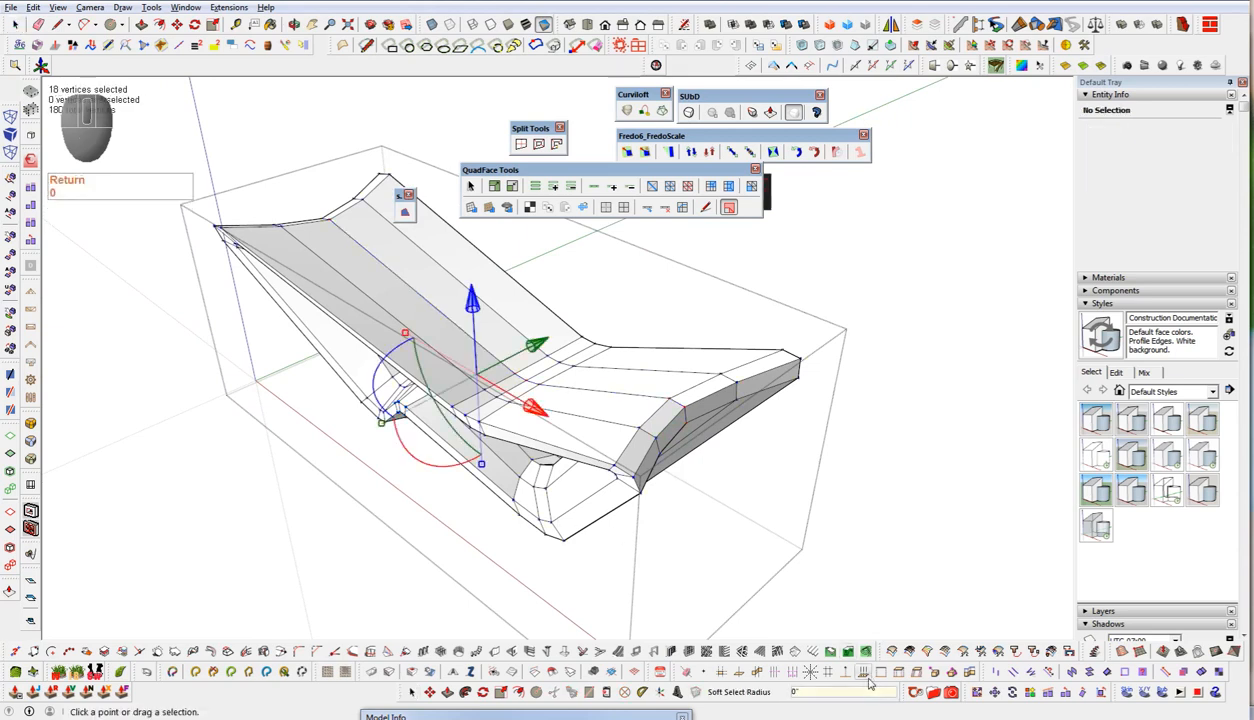
{"action": "left_click_drag", "start_coordinate": [405, 333], "coordinate": [405, 333]}
{"action": "key", "text": "space"}
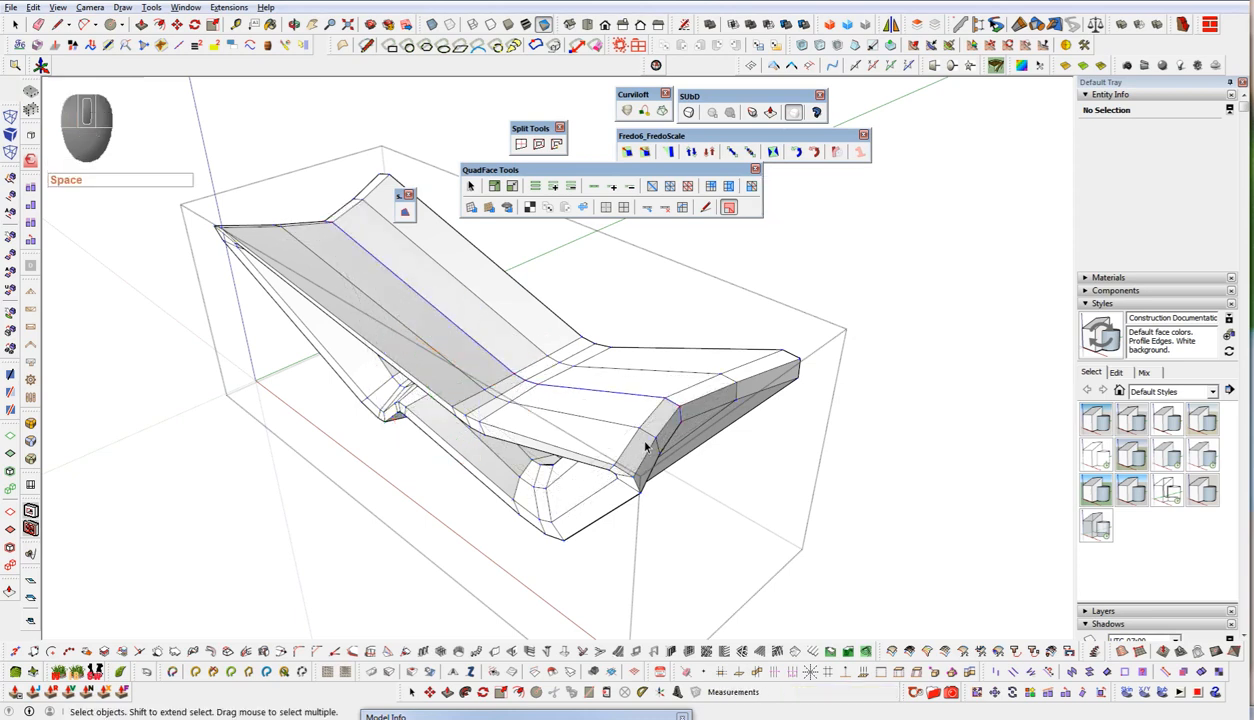
- Select the two lengthwise edge loops on either side of the middle one and scale their vertices to 0.98 along the red axis
{"action": "left_click", "coordinate": [743, 390]}
{"action": "left_click", "coordinate": [736, 394], "text": "shift"}
{"action": "key", "text": "shift+4"}
{"action": "key", "text": "alt+v"}
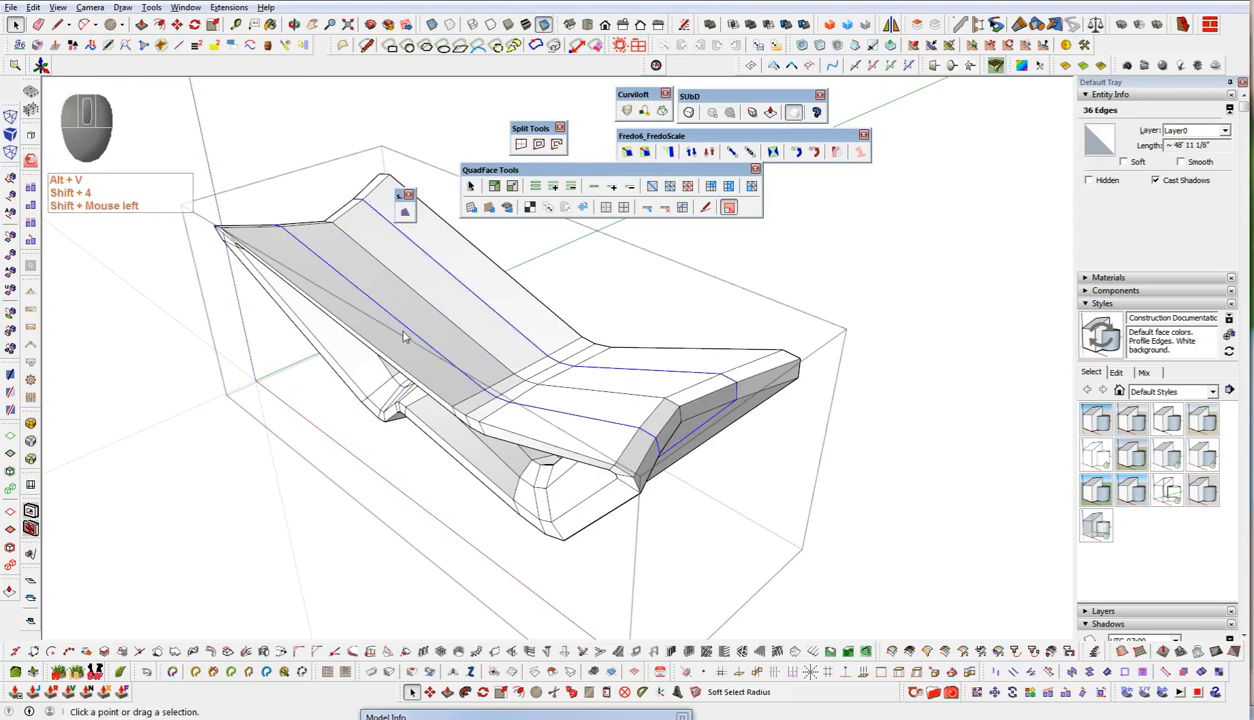
{"action": "left_click_drag", "start_coordinate": [406, 334], "coordinate": [406, 334], "text": "shift"}
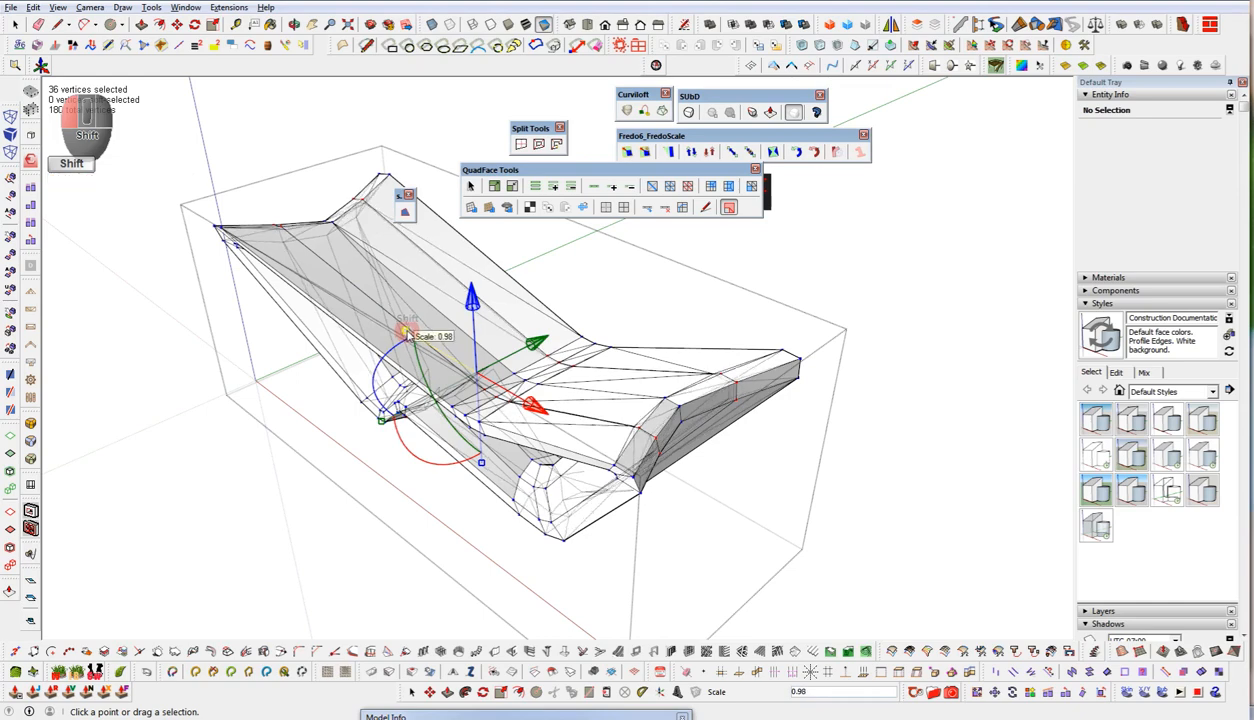
- Leave vertex editing, turn on SUbD subdivision for the chair and examine the smoothed form from above and the side
{"action": "middle_click_drag", "start_coordinate": [574, 400], "coordinate": [775, 585]}
{"action": "scroll", "coordinate": [628, 430], "scroll_direction": "down", "scroll_amount": 3}
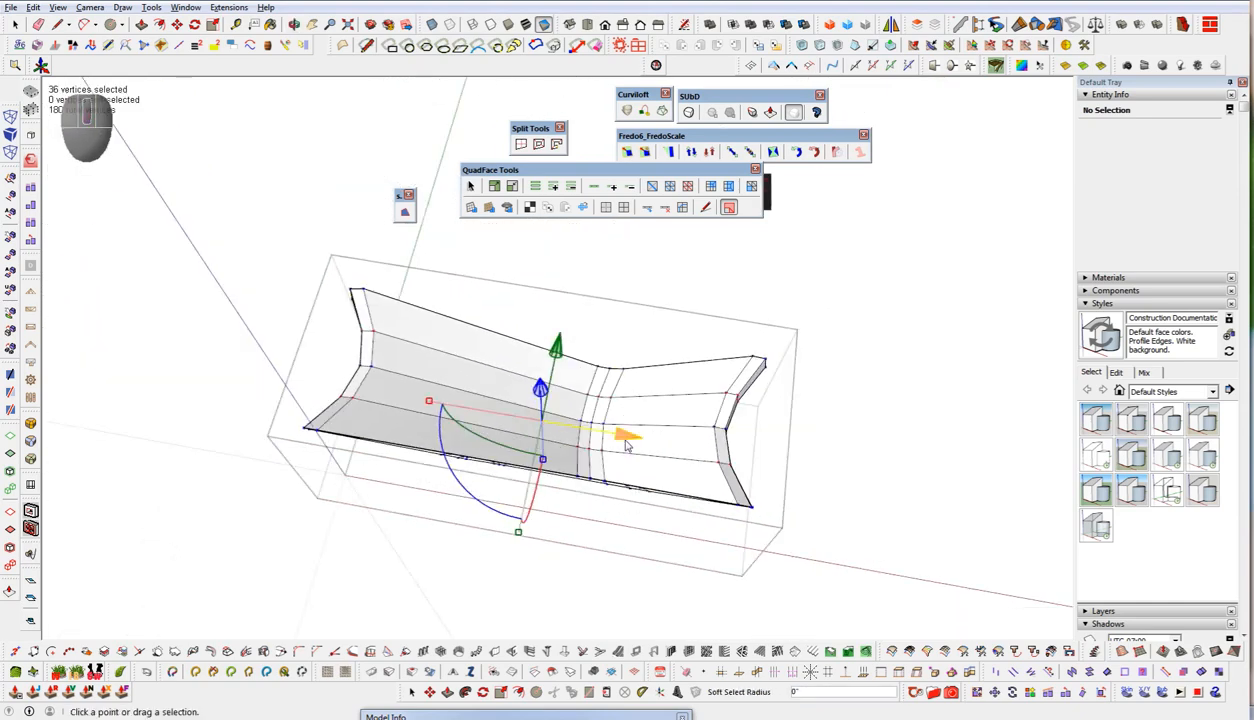
{"action": "key", "text": "space"}
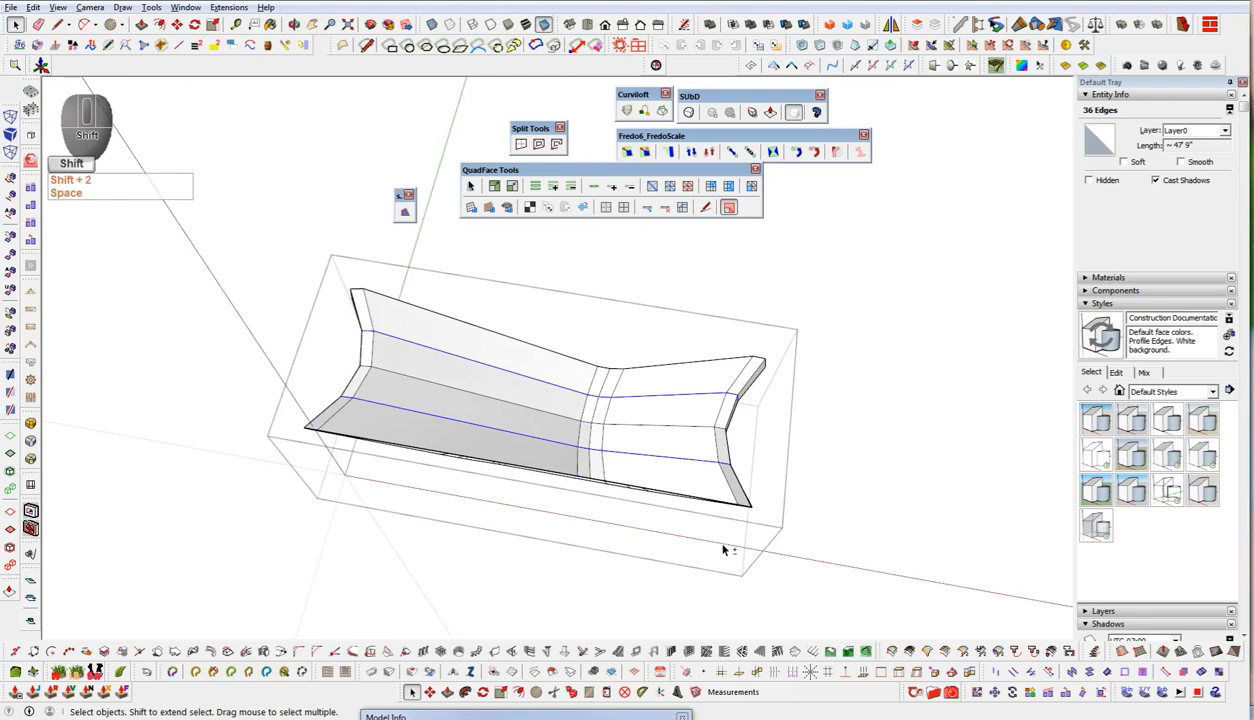
{"action": "middle_click_drag", "start_coordinate": [666, 498], "coordinate": [574, 238]}
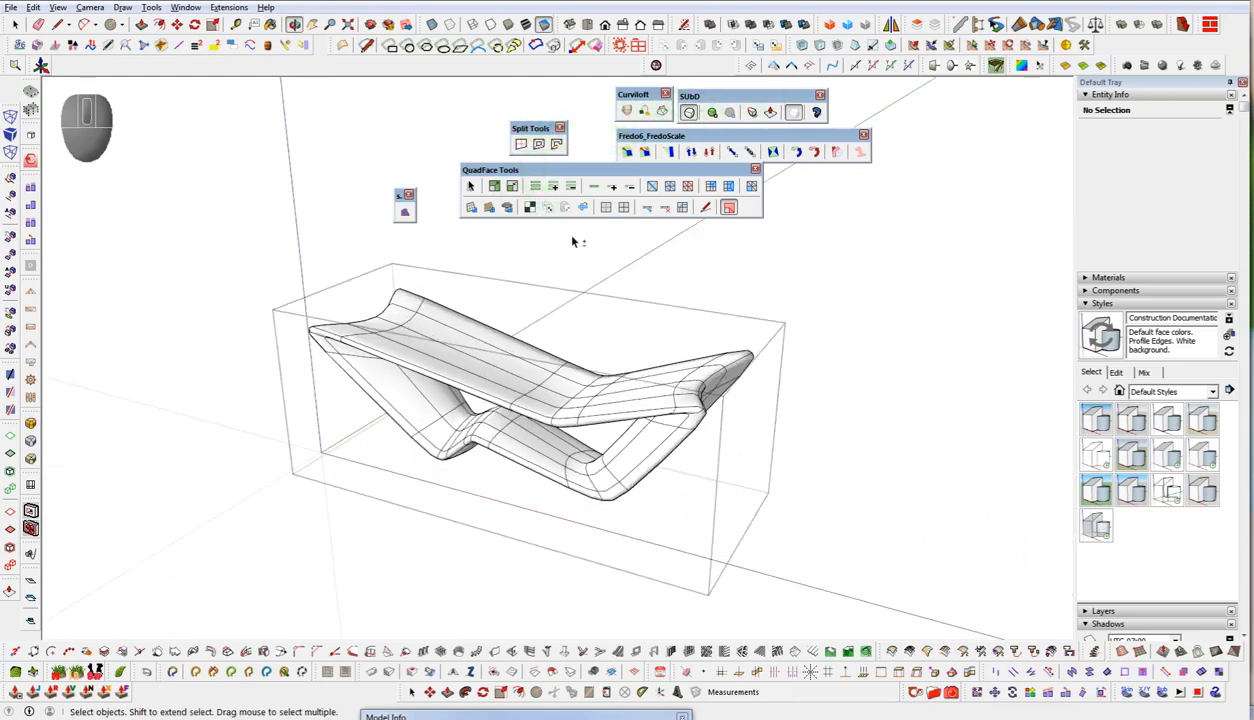
{"action": "scroll", "coordinate": [684, 418], "scroll_direction": "up", "scroll_amount": 3}
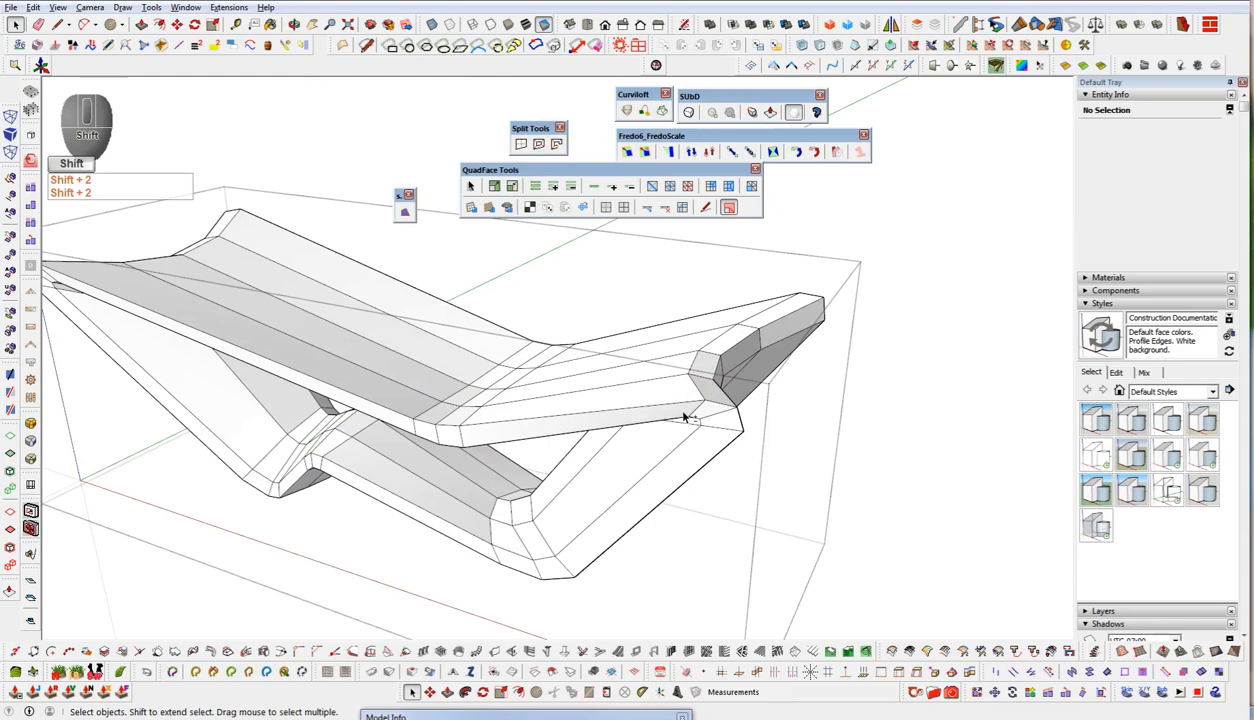
{"action": "key", "text": "shift+2"}
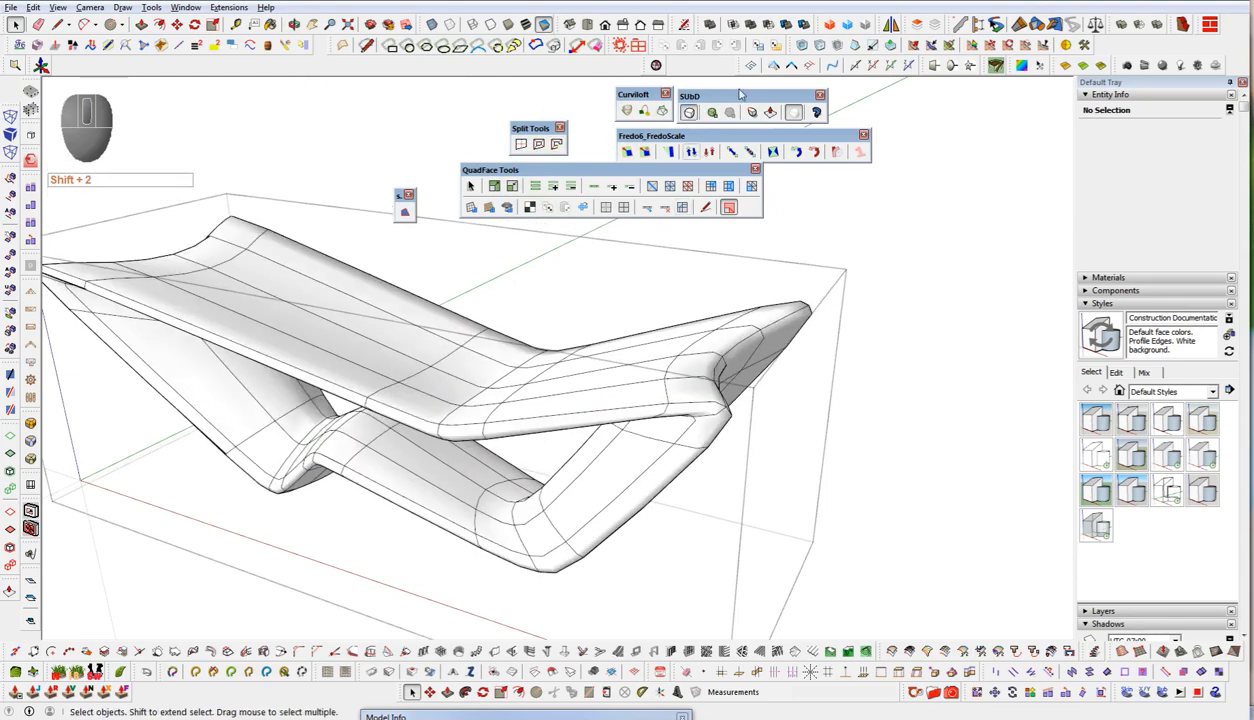
{"action": "middle_click_drag", "start_coordinate": [405, 383], "coordinate": [570, 398], "text": "shift"}
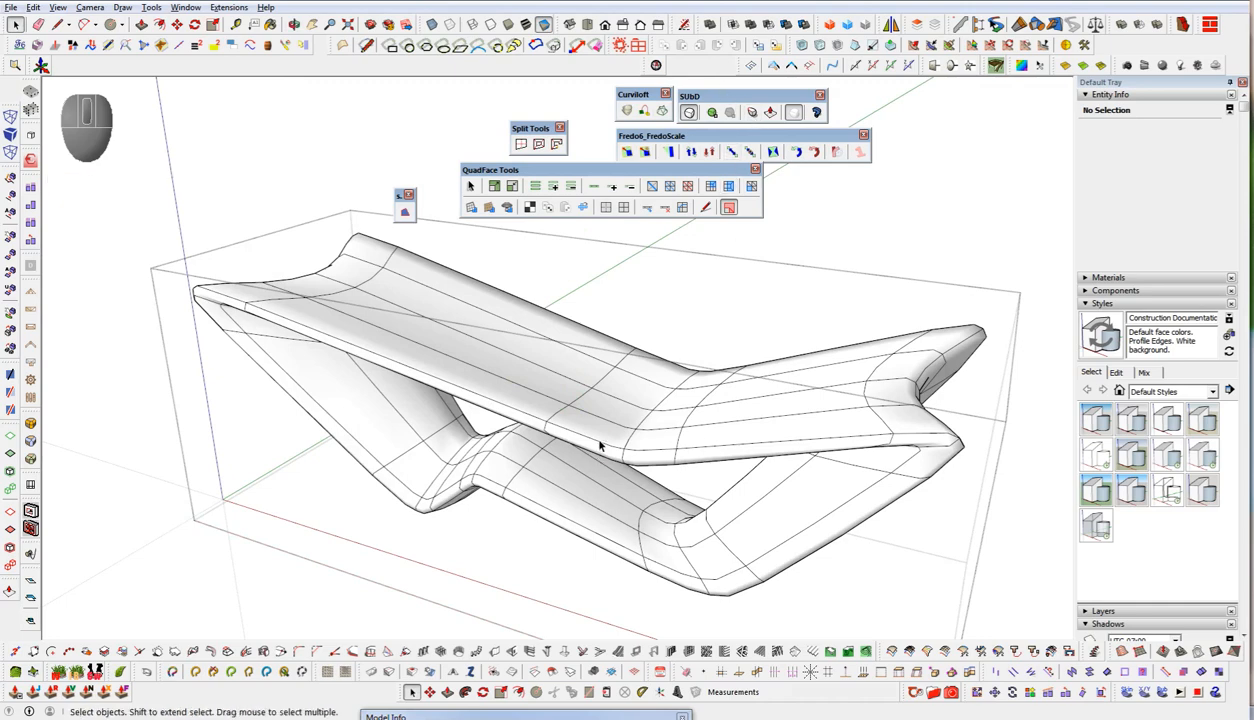
{"action": "middle_click_drag", "start_coordinate": [716, 480], "coordinate": [662, 380]}
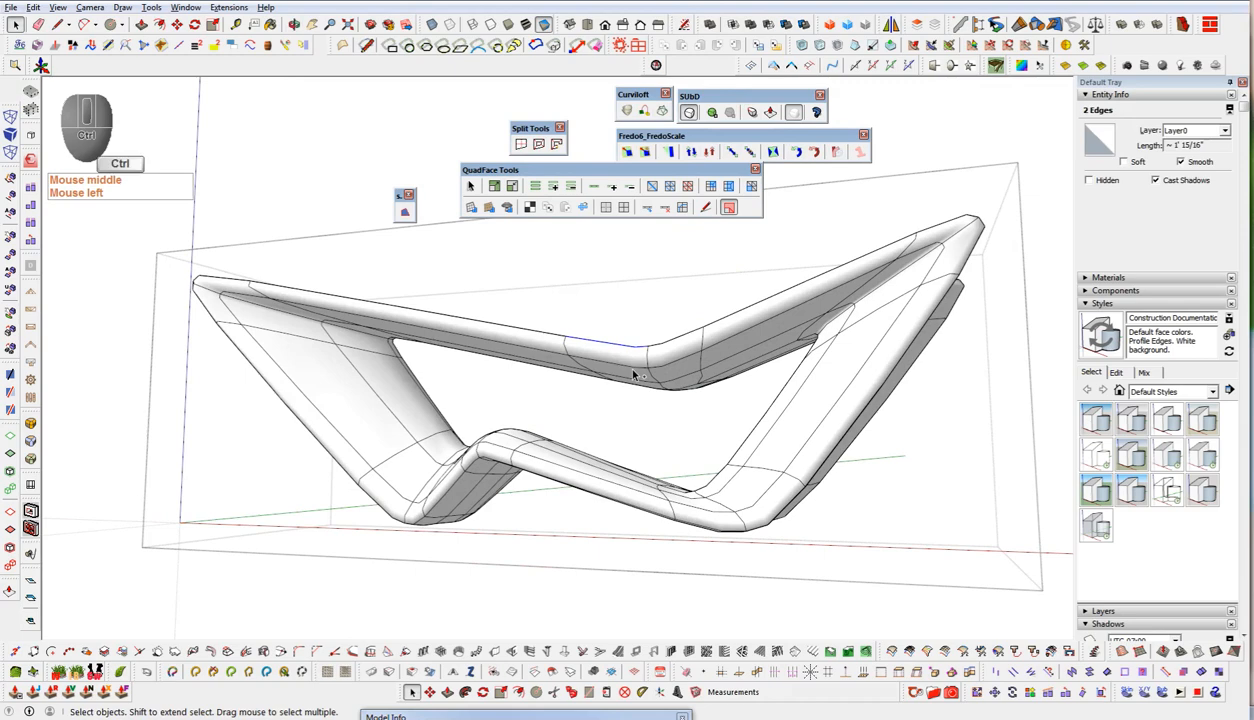
- Select edges along the inner and outer rims on both sides of the chair and extend them into full edge loops
{"action": "left_click", "coordinate": [619, 358], "text": "ctrl"}
{"action": "middle_click_drag", "start_coordinate": [672, 425], "coordinate": [588, 342]}
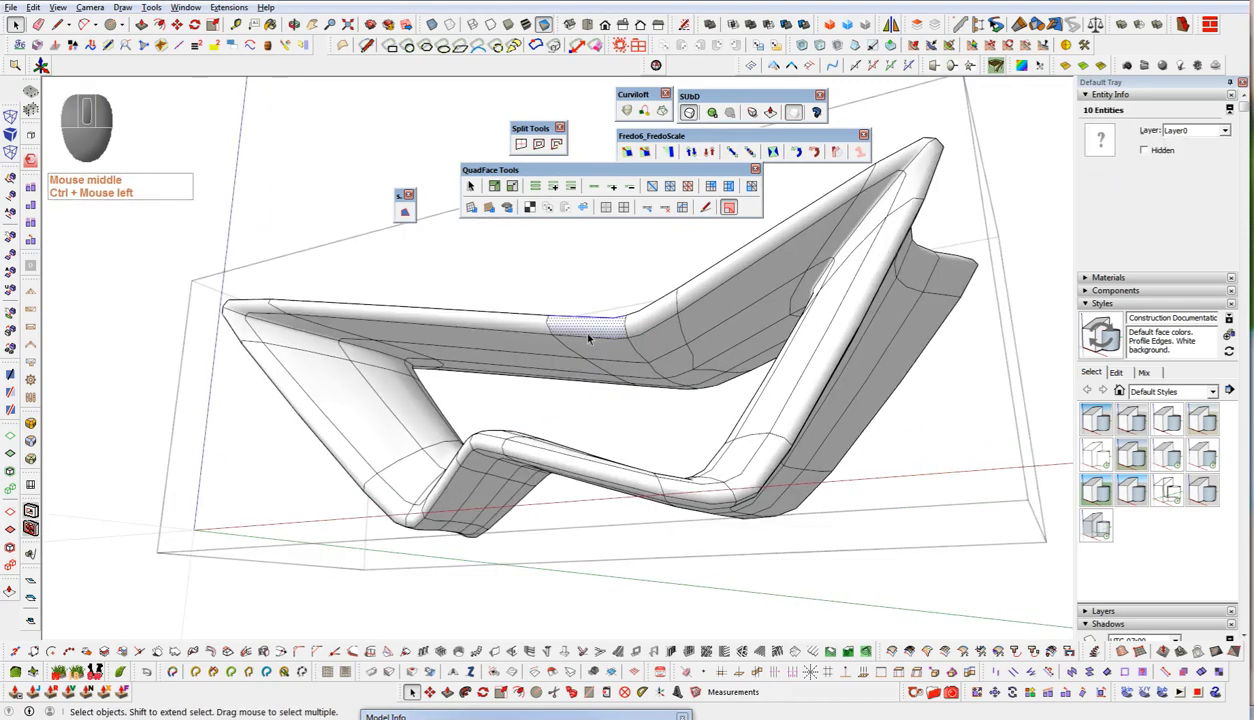
{"action": "left_click", "coordinate": [590, 334], "text": "ctrl+shift"}
{"action": "middle_click_drag", "start_coordinate": [298, 364], "coordinate": [555, 373]}
{"action": "left_click", "coordinate": [553, 367], "text": "ctrl"}
{"action": "middle_click_drag", "start_coordinate": [633, 261], "coordinate": [666, 325]}
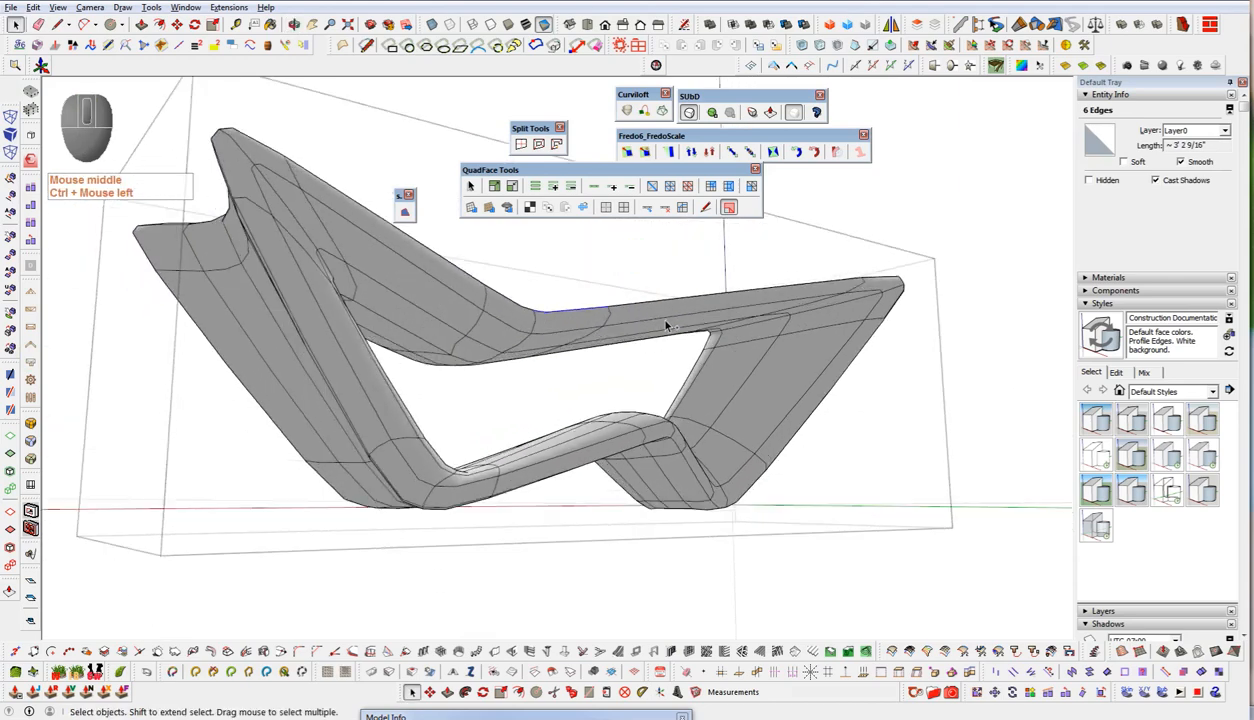
{"action": "left_click", "coordinate": [593, 188]}
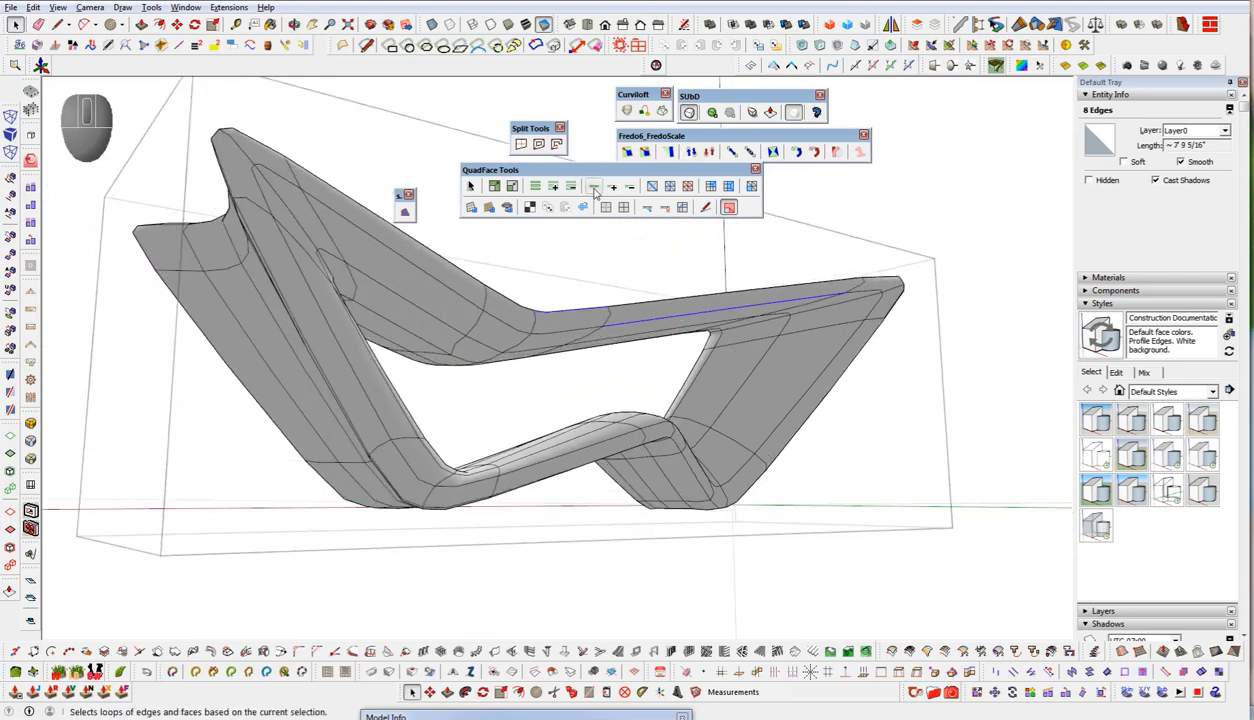
{"action": "left_click", "coordinate": [551, 336]}
{"action": "middle_click_drag", "start_coordinate": [747, 420], "coordinate": [640, 340]}
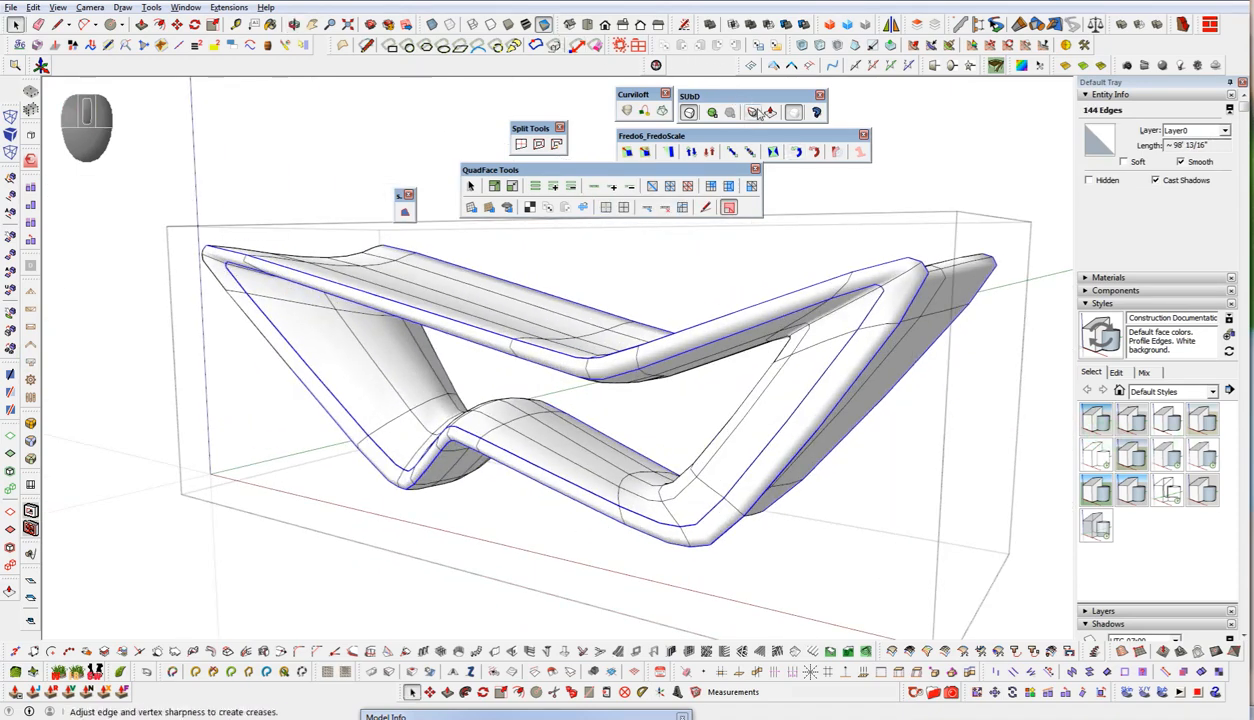
- Crease the selected rim loops to a sharpness of 0.92 and raise the subdivision by one level
{"action": "key", "text": "c"}
{"action": "left_click_drag", "start_coordinate": [591, 332], "coordinate": [617, 282]}
{"action": "middle_click_drag", "start_coordinate": [617, 282], "coordinate": [773, 330]}
{"action": "left_click", "coordinate": [712, 113]}
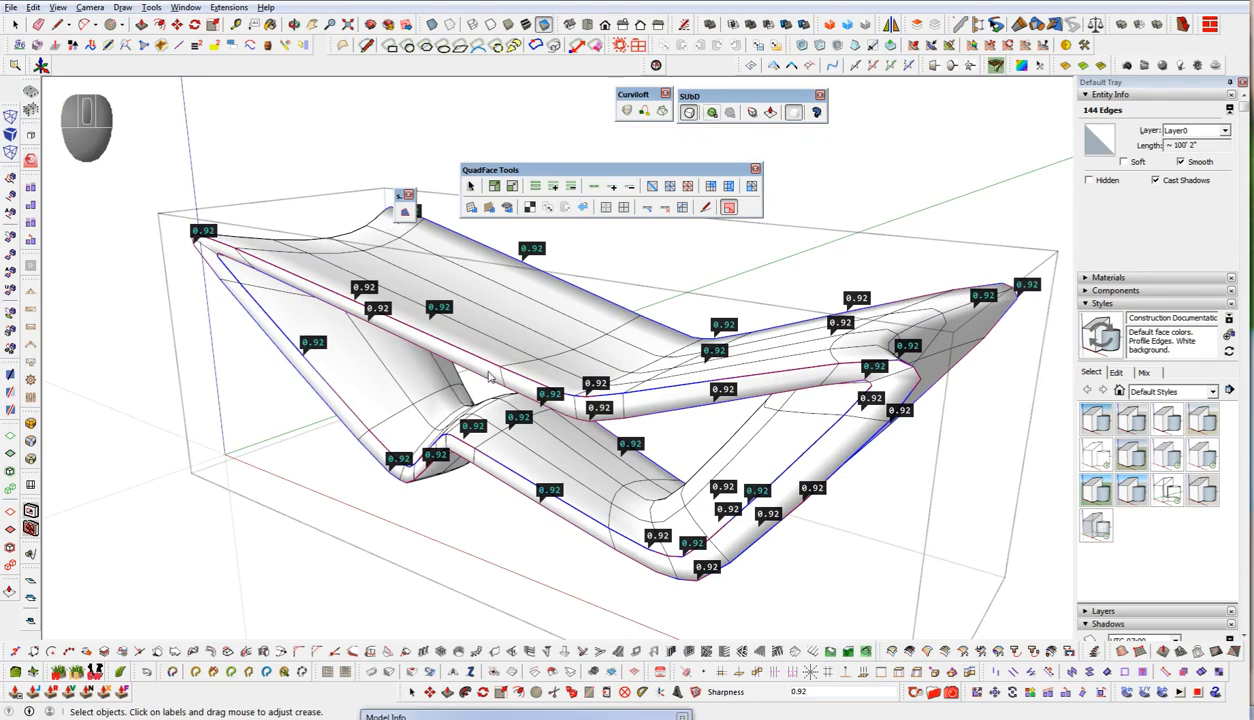
{"action": "left_click", "coordinate": [487, 371]}
{"action": "middle_click_drag", "start_coordinate": [487, 371], "coordinate": [676, 325]}
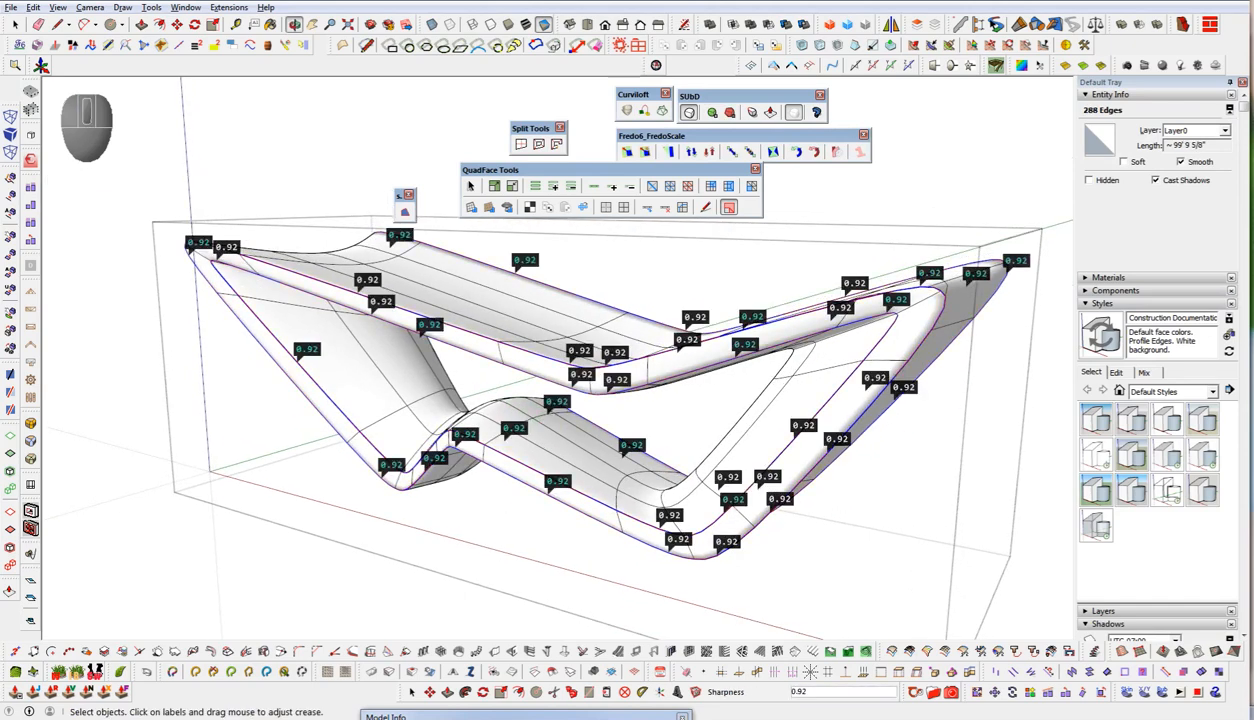
- Set the shadow darkness to 35 and the sun date to 08/01
{"action": "scroll", "coordinate": [1160, 382], "scroll_direction": "down", "scroll_amount": 5}
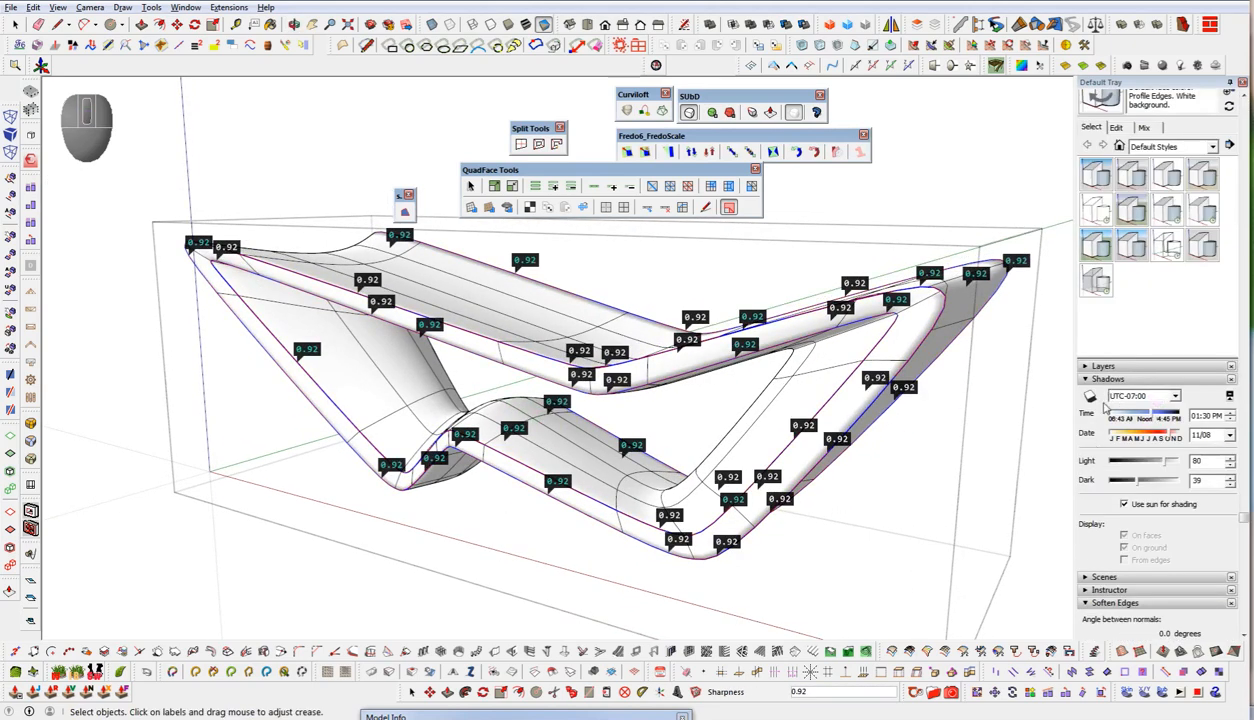
{"action": "mouse_move", "coordinate": [1136, 486]}
{"action": "left_mouse_down"}
{"action": "mouse_move", "coordinate": [1152, 485]}
{"action": "mouse_move", "coordinate": [1137, 487]}
{"action": "left_mouse_up"}
{"action": "mouse_move", "coordinate": [1146, 440]}
{"action": "left_mouse_down"}
{"action": "mouse_move", "coordinate": [1100, 440]}
{"action": "mouse_move", "coordinate": [1150, 443]}
{"action": "left_mouse_up"}
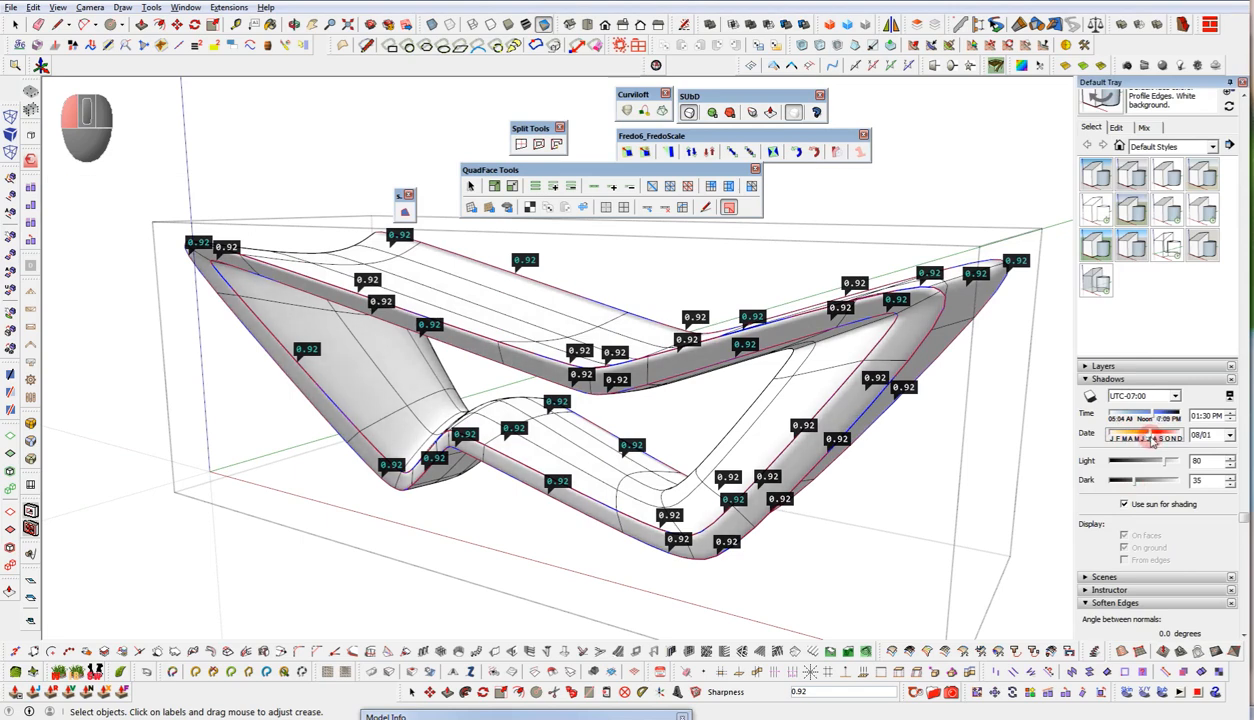
- Set the sun time to 12:02 PM while reviewing the smoothed chair with its edge display temporarily hidden
{"action": "key", "text": "space"}
{"action": "left_click", "coordinate": [793, 112]}
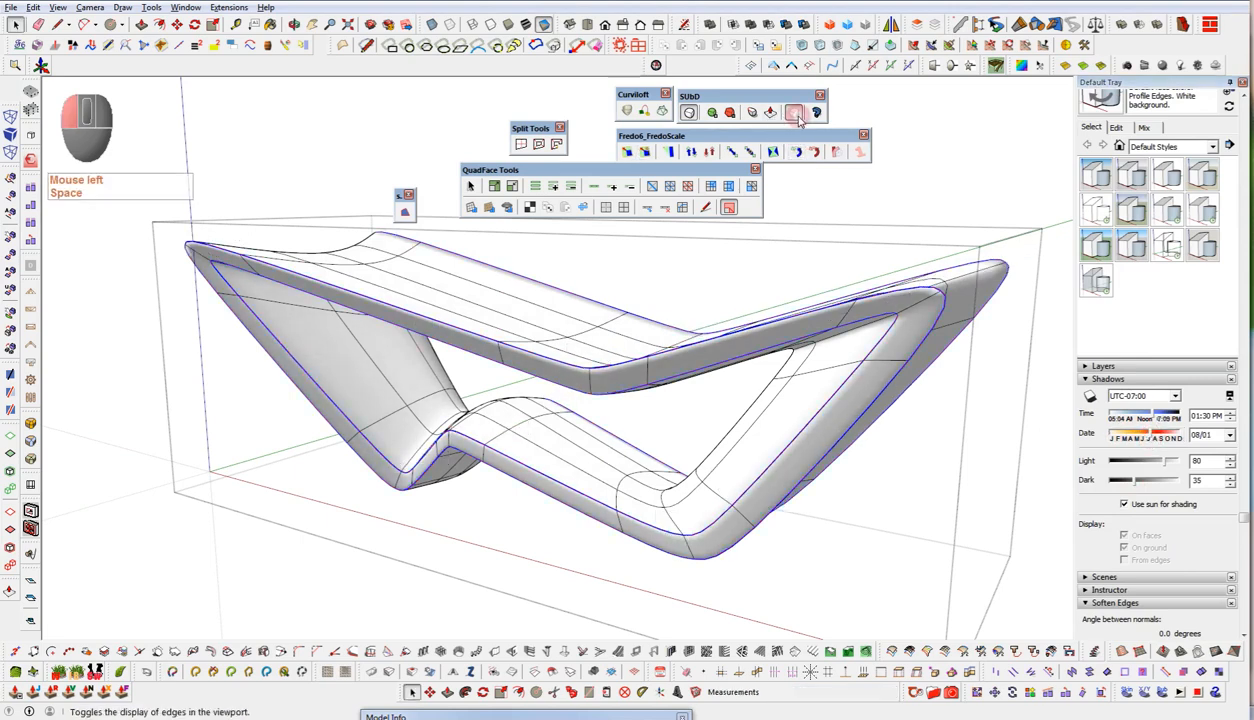
{"action": "middle_click_drag", "start_coordinate": [690, 240], "coordinate": [717, 308]}
{"action": "left_click", "coordinate": [672, 420]}
{"action": "middle_click_drag", "start_coordinate": [672, 420], "coordinate": [1046, 369]}
{"action": "mouse_move", "coordinate": [1145, 418]}
{"action": "left_mouse_down"}
{"action": "mouse_move", "coordinate": [1160, 418]}
{"action": "mouse_move", "coordinate": [1145, 420]}
{"action": "left_mouse_up"}
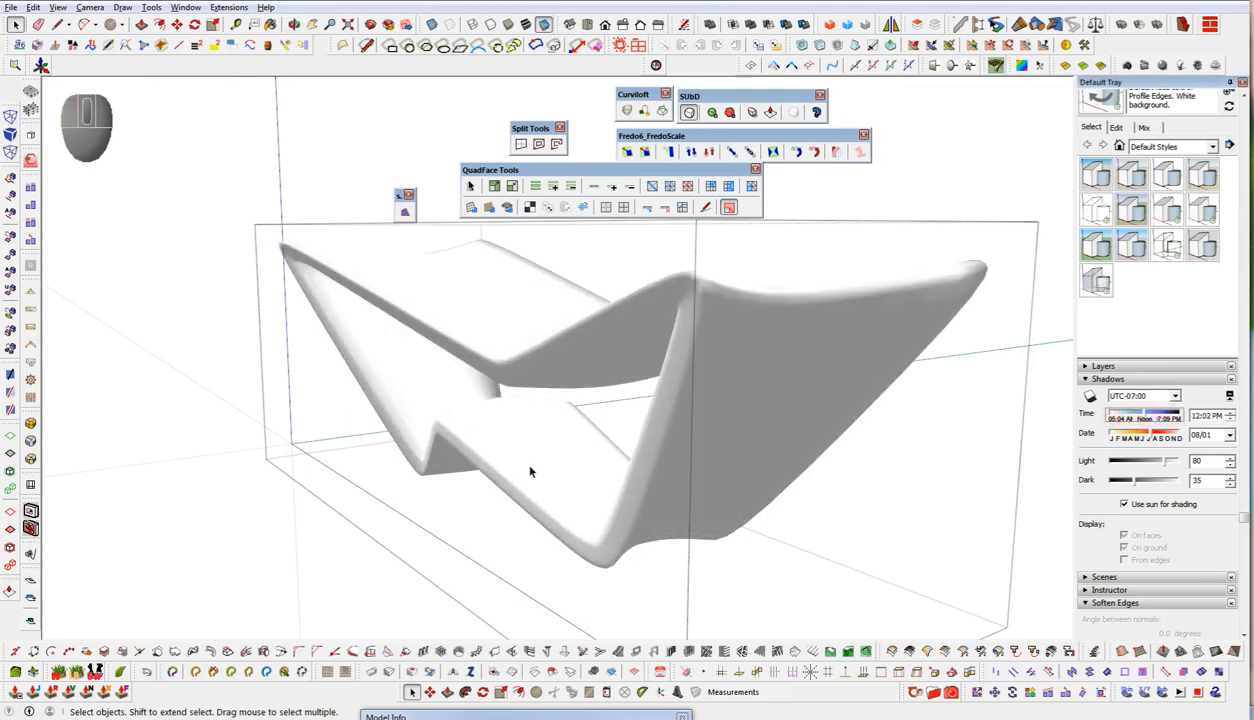
{"action": "left_click", "coordinate": [792, 112]}
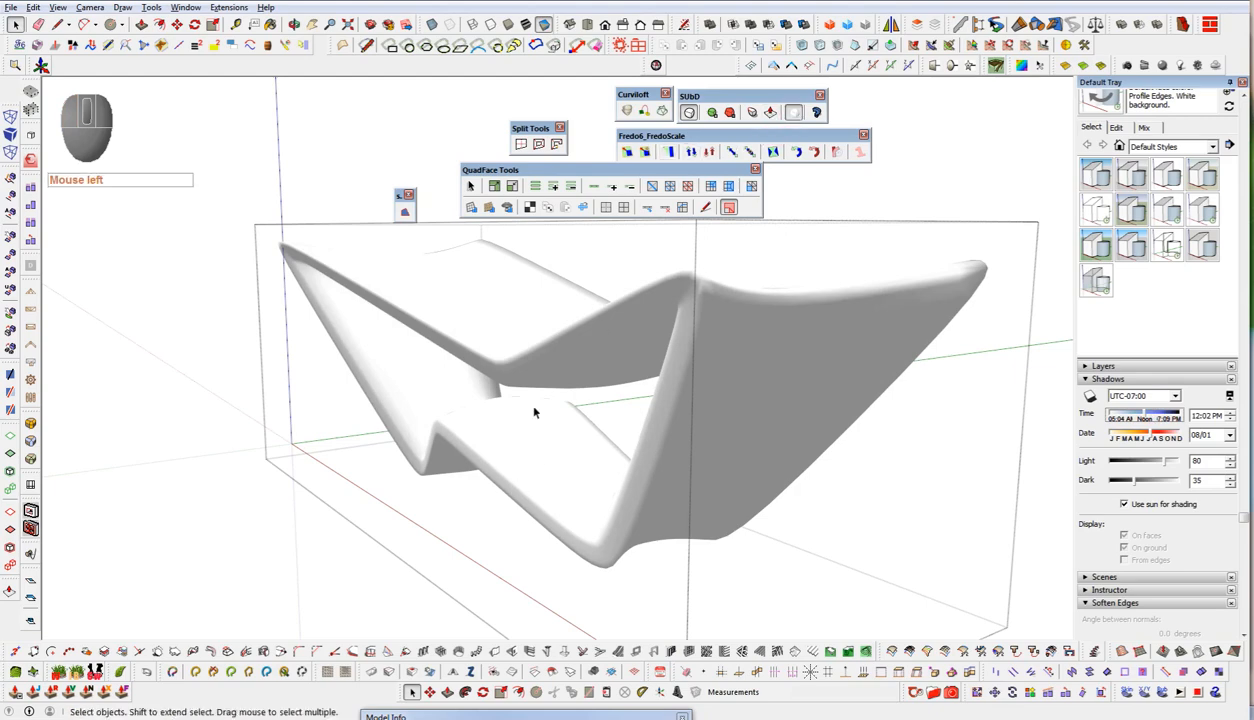
- Reselect the inner and outer rim edges on both sides of the chair as complete edge loops
{"action": "left_click", "coordinate": [518, 492]}
{"action": "middle_click_drag", "start_coordinate": [520, 495], "coordinate": [171, 500]}
{"action": "left_click", "coordinate": [508, 431], "text": "ctrl"}
{"action": "left_click", "coordinate": [396, 449], "text": "ctrl"}
{"action": "key", "text": "shift+4"}
{"action": "mouse_move", "coordinate": [412, 448]}
{"action": "middle_mouse_down"}
{"action": "mouse_move", "coordinate": [849, 497]}
{"action": "mouse_move", "coordinate": [971, 498]}
{"action": "mouse_move", "coordinate": [990, 470]}
{"action": "middle_mouse_up"}
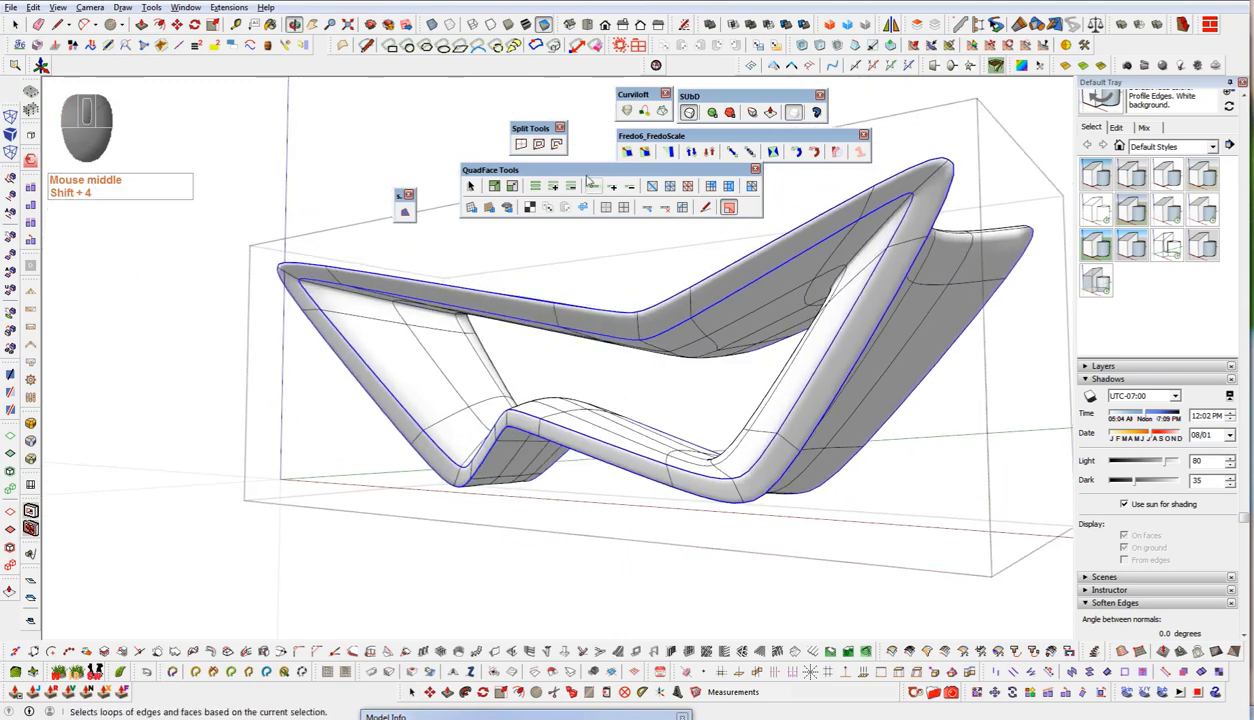
- Raise the crease sharpness of the selected rim loops to 0.99 and check the chair's edges
{"action": "left_click", "coordinate": [752, 112]}
{"action": "left_click_drag", "start_coordinate": [624, 313], "coordinate": [625, 369]}
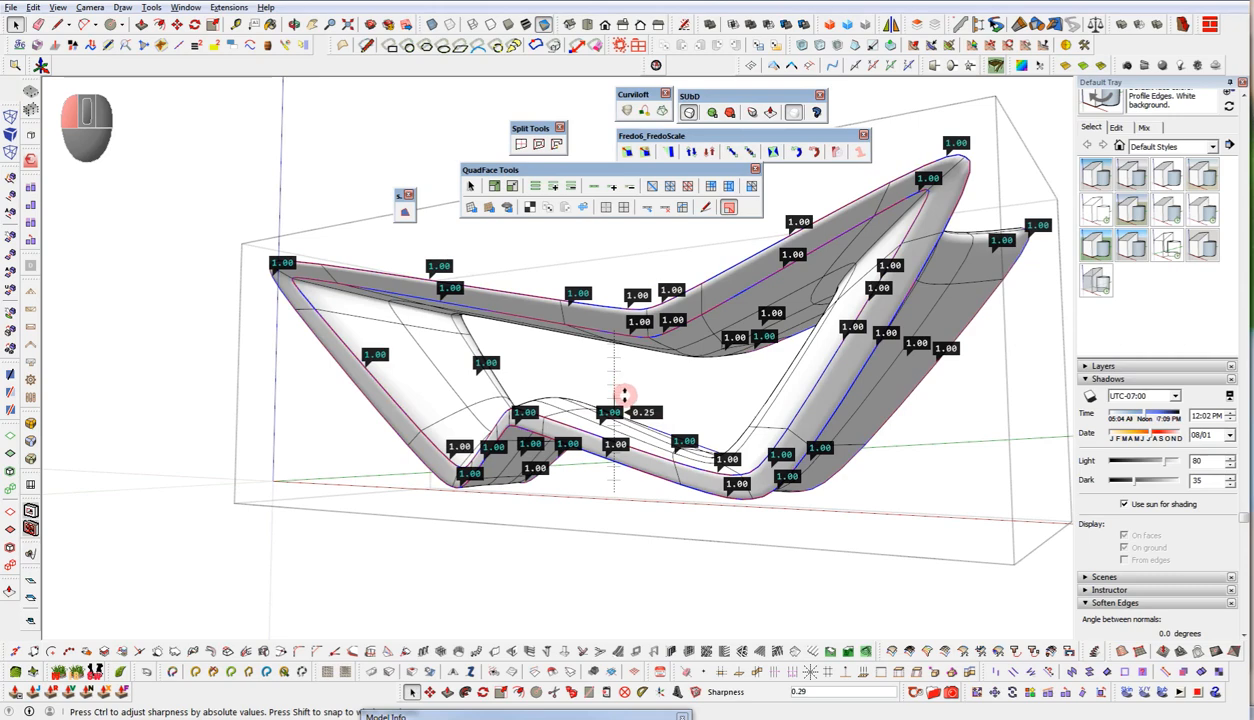
{"action": "left_click_drag", "start_coordinate": [621, 405], "coordinate": [621, 404]}
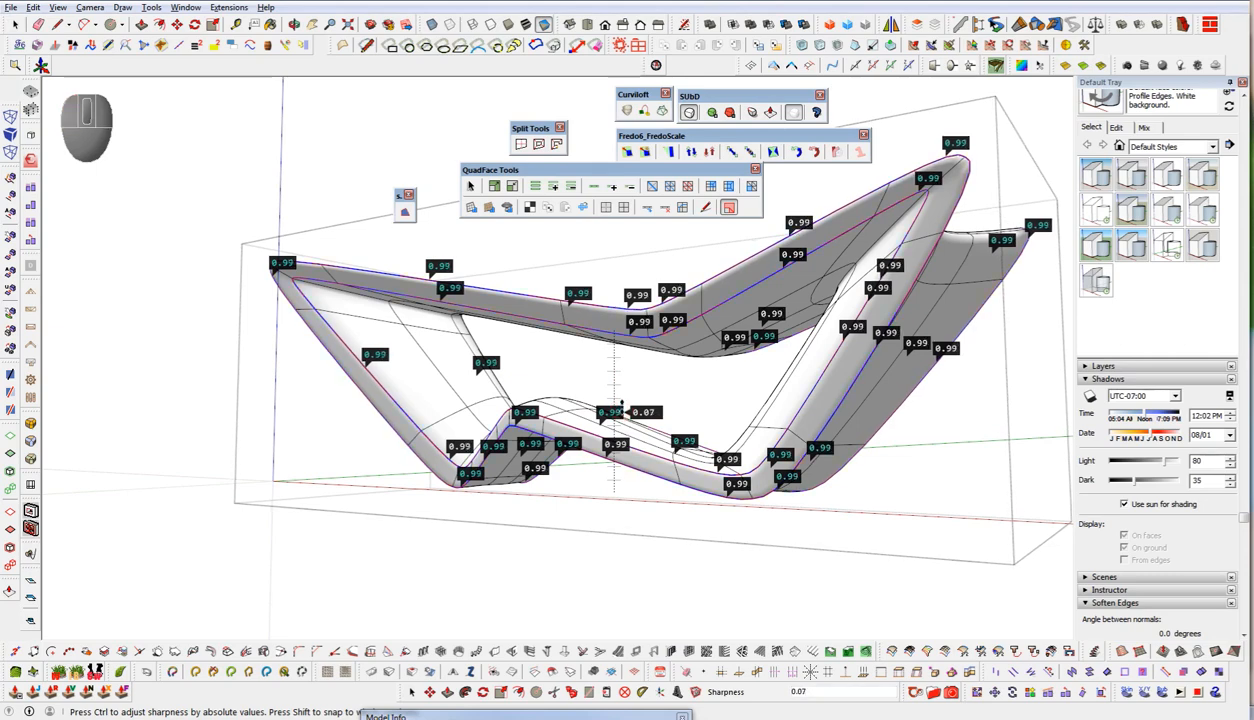
{"action": "middle_click", "coordinate": [621, 405]}
{"action": "mouse_move", "coordinate": [614, 358]}
{"action": "middle_mouse_down"}
{"action": "mouse_move", "coordinate": [594, 415]}
{"action": "mouse_move", "coordinate": [607, 487]}
{"action": "mouse_move", "coordinate": [638, 490]}
{"action": "mouse_move", "coordinate": [644, 392]}
{"action": "mouse_move", "coordinate": [524, 392]}
{"action": "mouse_move", "coordinate": [522, 437]}
{"action": "mouse_move", "coordinate": [429, 484]}
{"action": "mouse_move", "coordinate": [440, 530]}
{"action": "middle_mouse_up"}
- Leave the chair group and compare the chair with the reference photos of the glass-topped table
{"action": "key", "text": "space"}
{"action": "key", "text": "shift+c"}
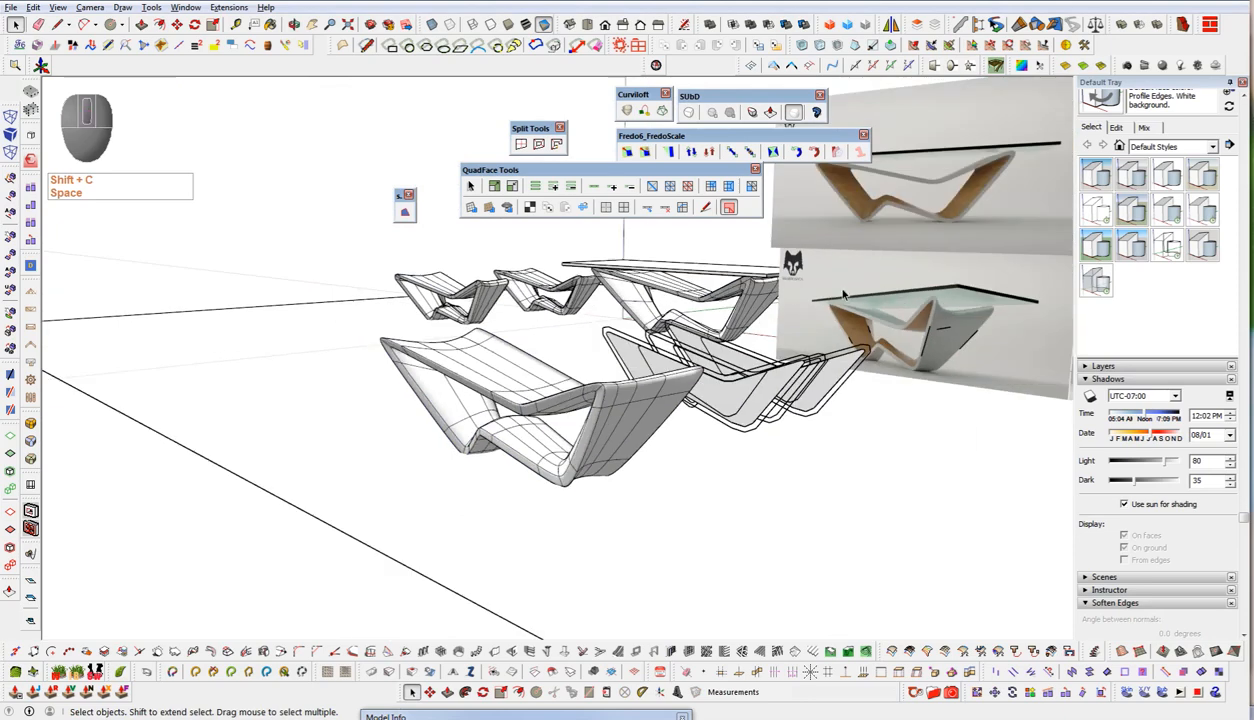
{"action": "scroll", "coordinate": [875, 354], "scroll_direction": "up", "scroll_amount": 6}
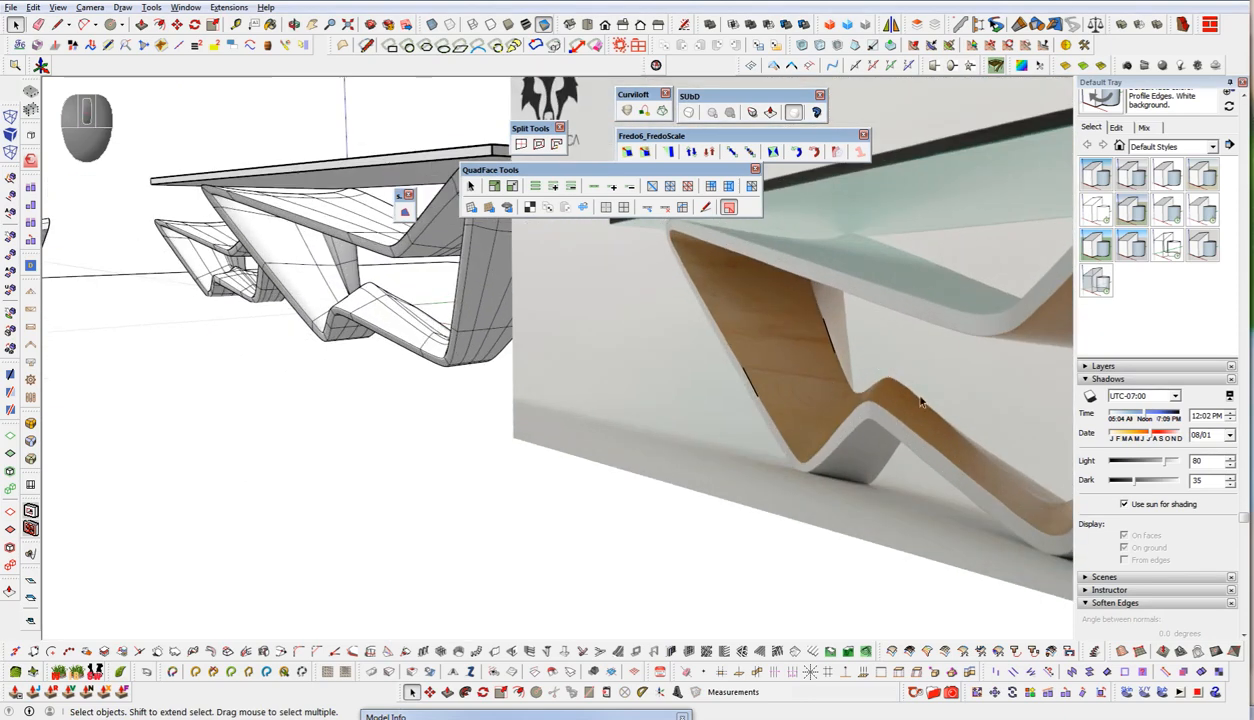
{"action": "scroll", "coordinate": [905, 402], "scroll_direction": "down", "scroll_amount": 10}
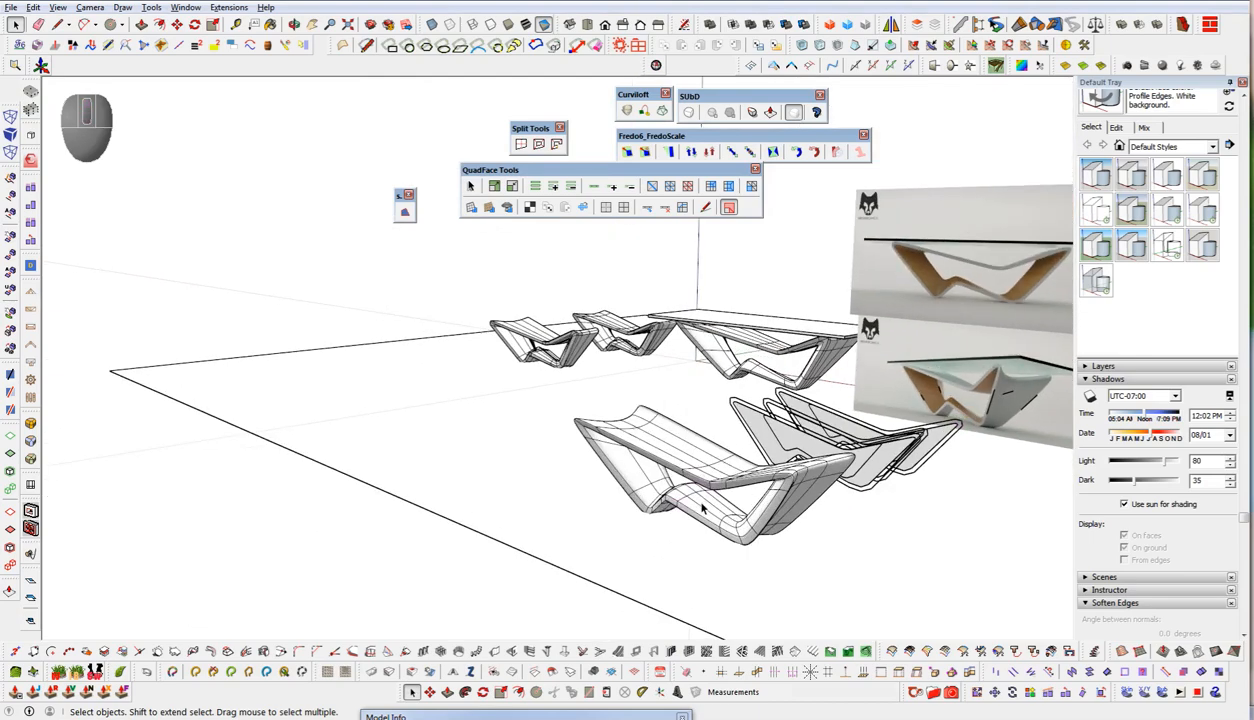
{"action": "mouse_move", "coordinate": [703, 509]}
{"action": "middle_mouse_down"}
{"action": "mouse_move", "coordinate": [759, 524]}
{"action": "mouse_move", "coordinate": [752, 545]}
{"action": "mouse_move", "coordinate": [753, 503]}
{"action": "middle_mouse_up"}
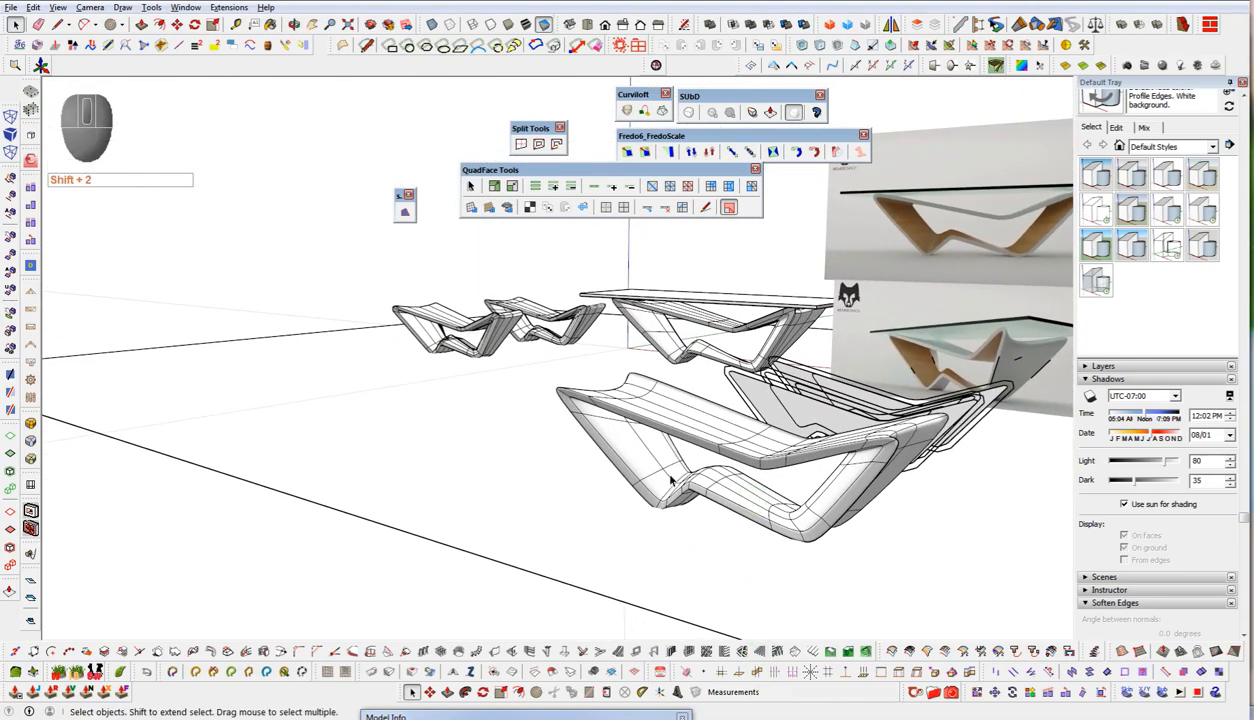
- Turn off the SUbD subdivision of the front chair and open its group for editing
{"action": "mouse_move", "coordinate": [707, 480]}
{"action": "middle_mouse_down"}
{"action": "mouse_move", "coordinate": [588, 476]}
{"action": "mouse_move", "coordinate": [588, 440]}
{"action": "mouse_move", "coordinate": [646, 551]}
{"action": "mouse_move", "coordinate": [620, 466]}
{"action": "mouse_move", "coordinate": [652, 434]}
{"action": "mouse_move", "coordinate": [571, 328]}
{"action": "mouse_move", "coordinate": [465, 269]}
{"action": "mouse_move", "coordinate": [392, 249]}
{"action": "mouse_move", "coordinate": [638, 336]}
{"action": "mouse_move", "coordinate": [633, 357]}
{"action": "middle_mouse_up"}
{"action": "scroll", "coordinate": [633, 357], "scroll_direction": "up", "scroll_amount": 3}
{"action": "left_click", "coordinate": [617, 376], "text": "shift"}
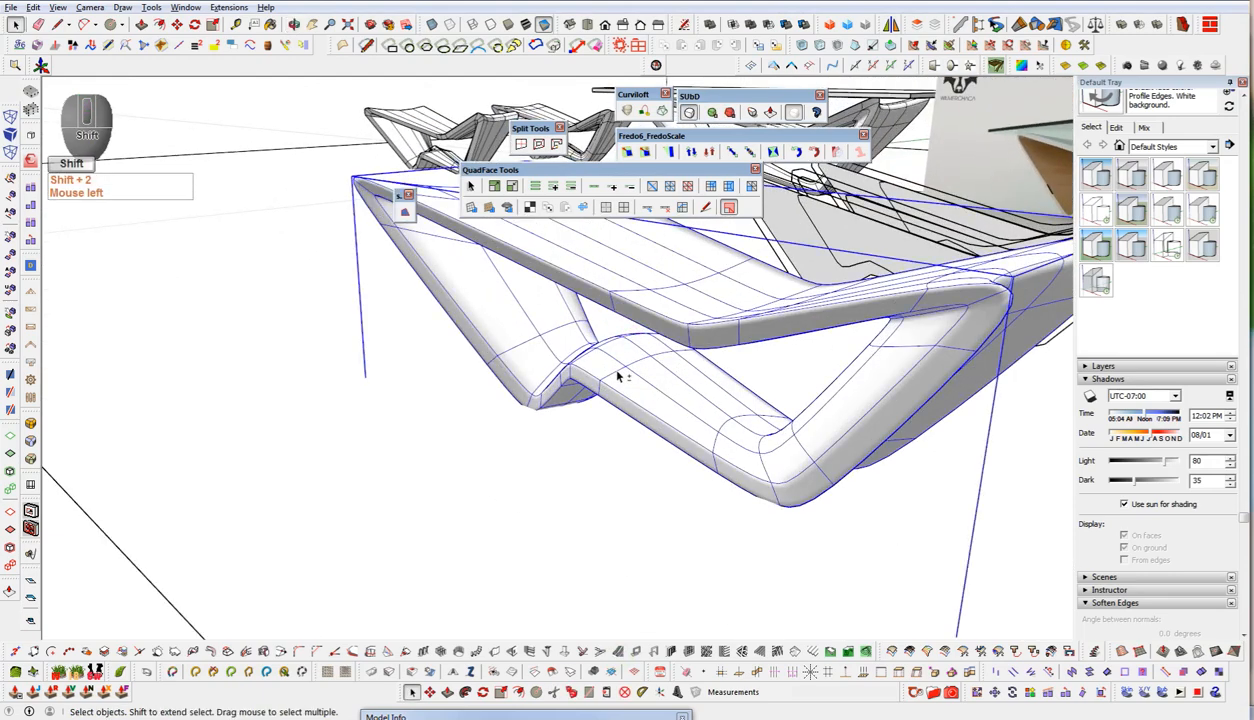
{"action": "key", "text": "shift+2"}
{"action": "double_click", "coordinate": [624, 380]}
- Select the connected edge path across the lower beam's hump and raise its vertices 1/2" in the Vertex Editor
{"action": "scroll", "coordinate": [620, 345], "scroll_direction": "up", "scroll_amount": 4}
{"action": "middle_click_drag", "start_coordinate": [620, 338], "coordinate": [910, 405]}
{"action": "scroll", "coordinate": [590, 330], "scroll_direction": "up", "scroll_amount": 3}
{"action": "key", "text": "ctrl+space"}
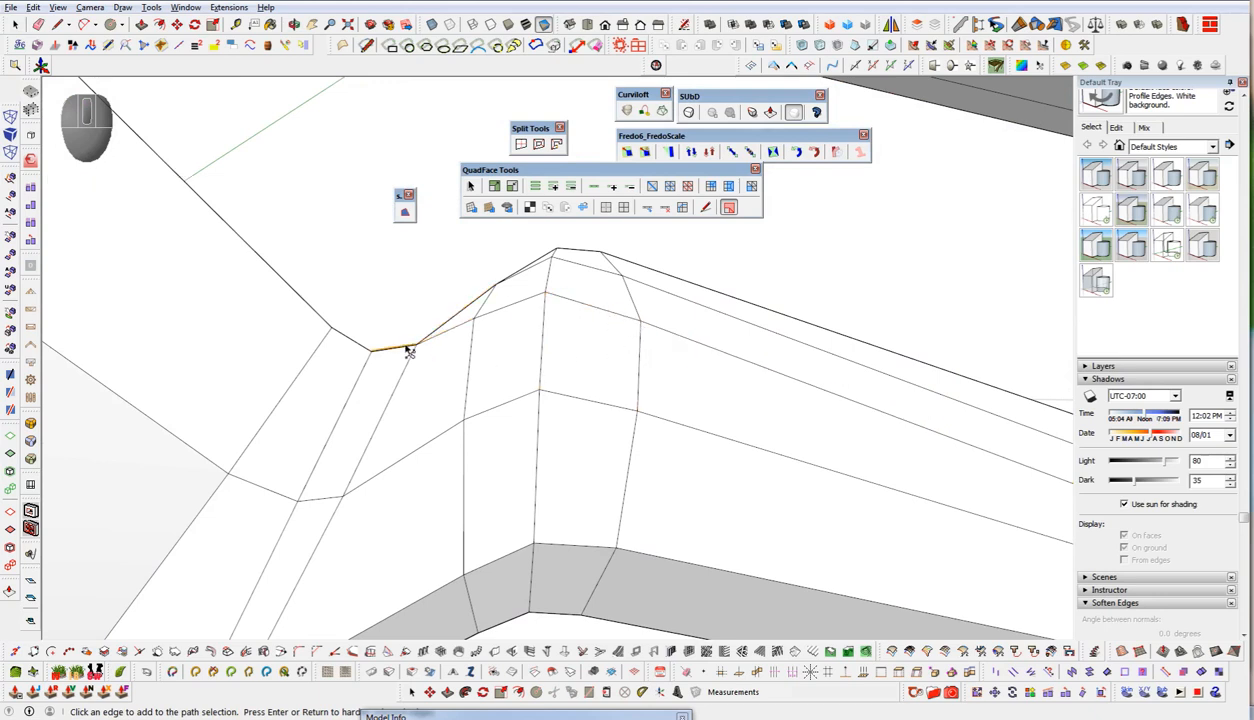
{"action": "left_click", "coordinate": [343, 338]}
{"action": "left_click", "coordinate": [605, 314]}
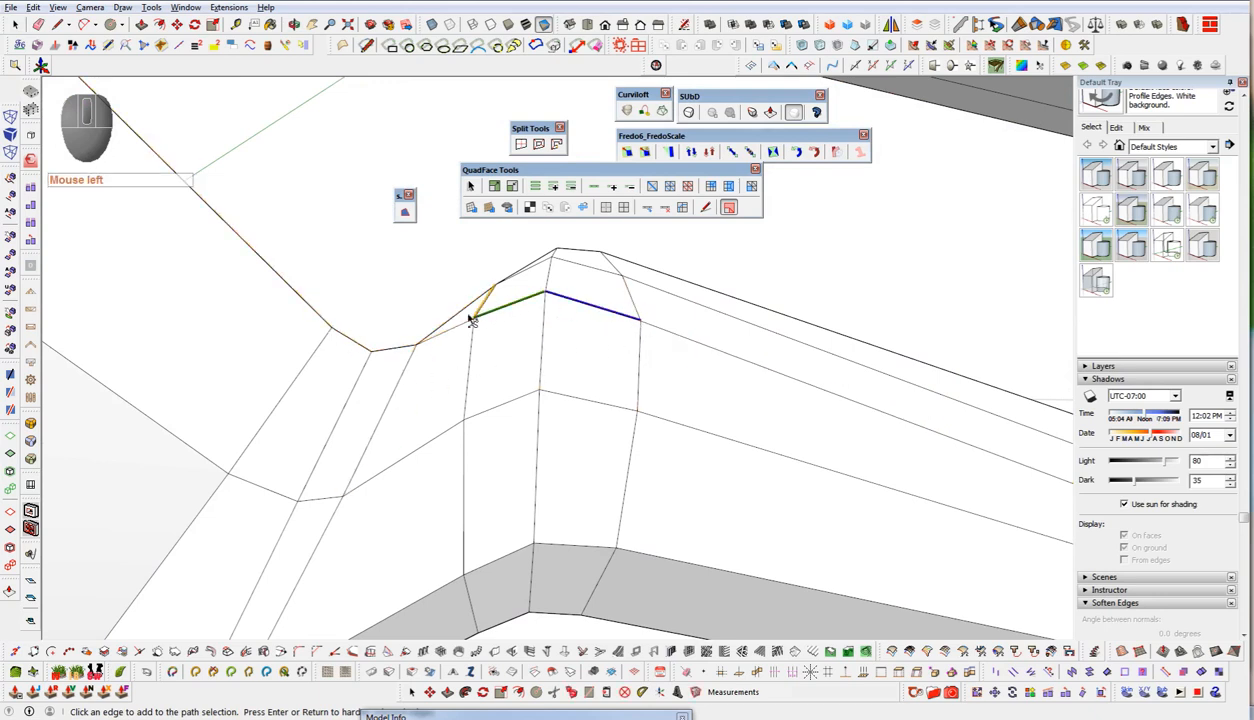
{"action": "left_click", "coordinate": [343, 346]}
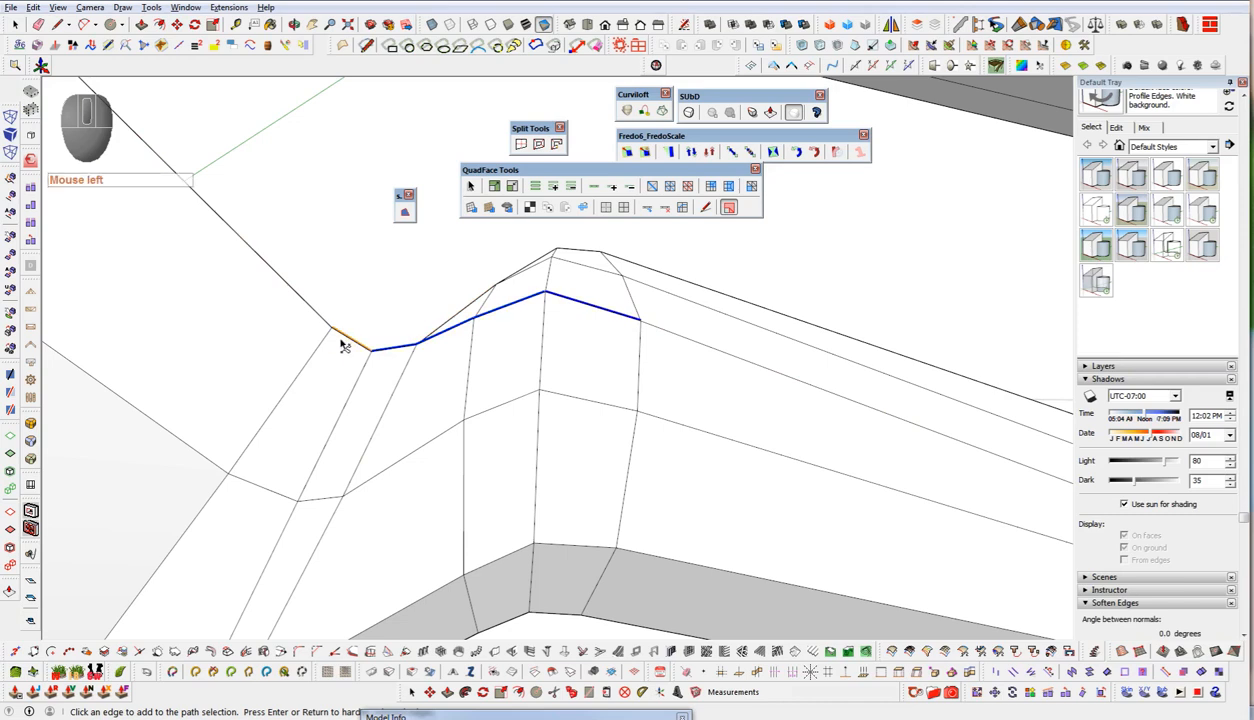
{"action": "key", "text": "alt+v"}
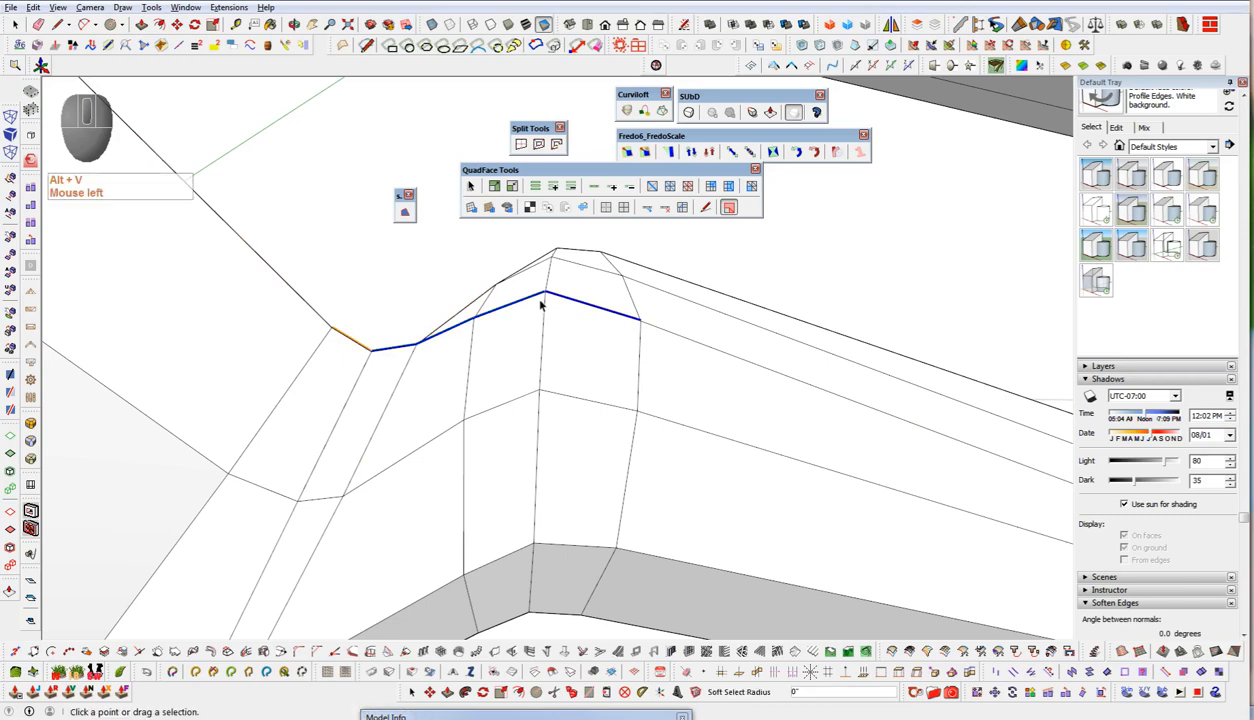
{"action": "left_click_drag", "start_coordinate": [487, 252], "coordinate": [487, 241]}
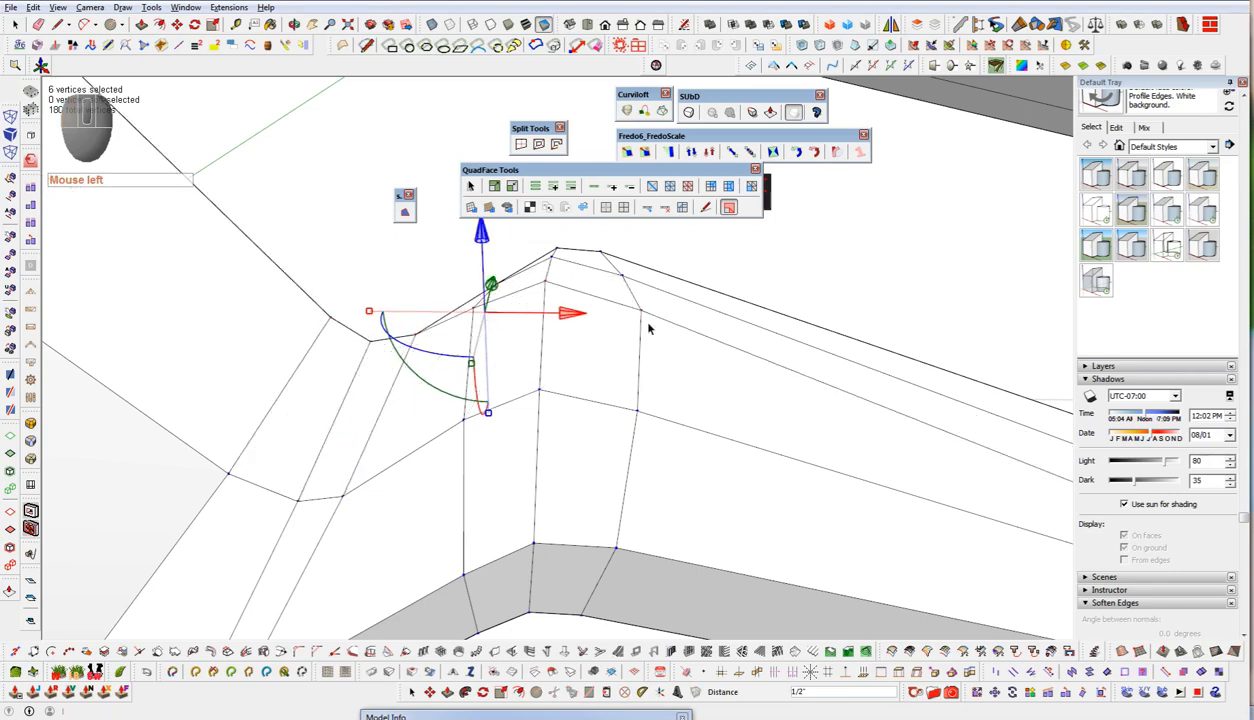
{"action": "left_click_drag", "start_coordinate": [304, 263], "coordinate": [436, 388], "text": "alt"}
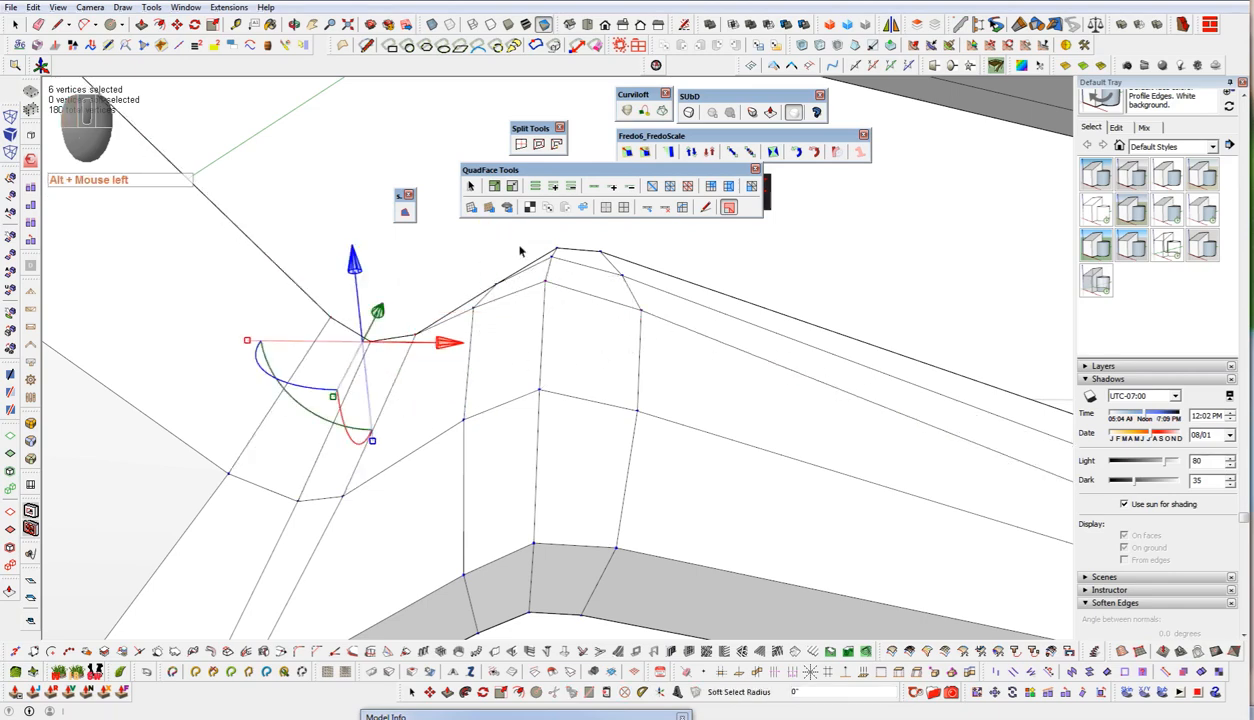
{"action": "left_click", "coordinate": [475, 311]}
{"action": "left_click", "coordinate": [472, 309]}
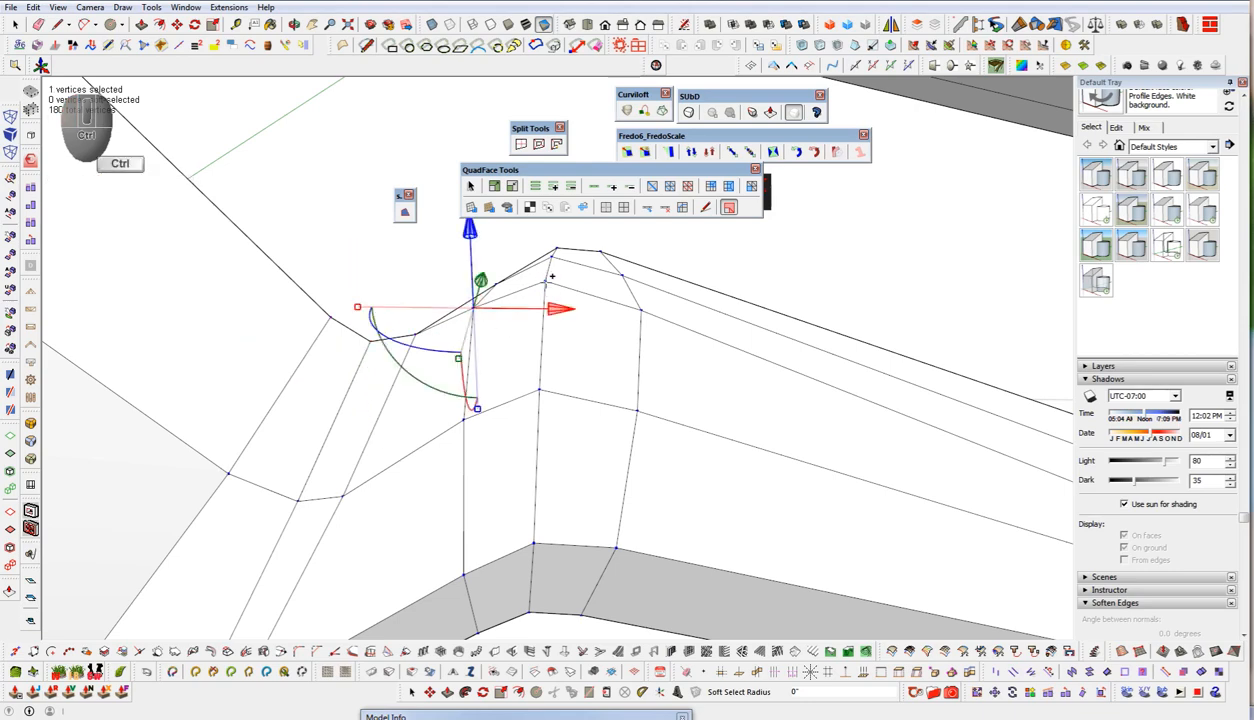
{"action": "mouse_move", "coordinate": [550, 277]}
{"action": "middle_mouse_down"}
{"action": "mouse_move", "coordinate": [588, 383]}
{"action": "mouse_move", "coordinate": [518, 383]}
{"action": "middle_mouse_up"}
{"action": "key", "text": "space"}
- Select the faces on the crest of the lower beam's hump and shift their vertices vertically in the Vertex Editor
{"action": "middle_click_drag", "start_coordinate": [700, 448], "coordinate": [818, 472]}
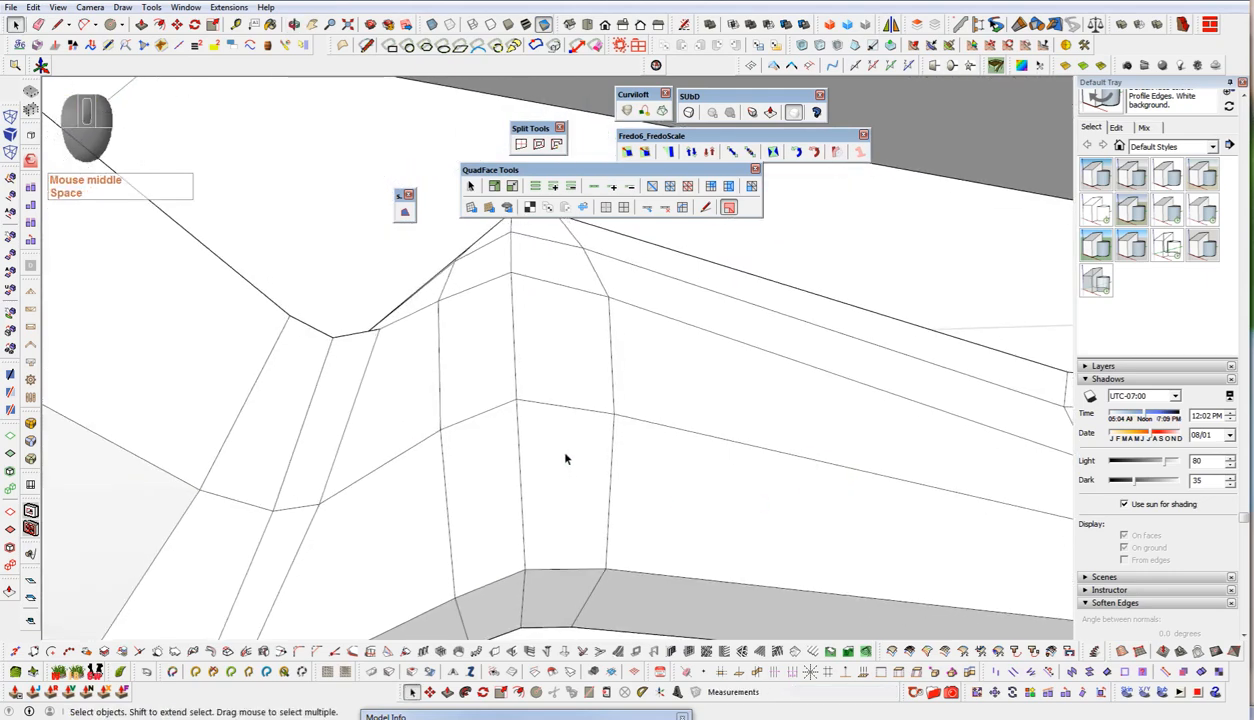
{"action": "left_click", "coordinate": [546, 356], "text": "ctrl"}
{"action": "left_click", "coordinate": [481, 342], "text": "ctrl"}
{"action": "left_click", "coordinate": [504, 272], "text": "ctrl"}
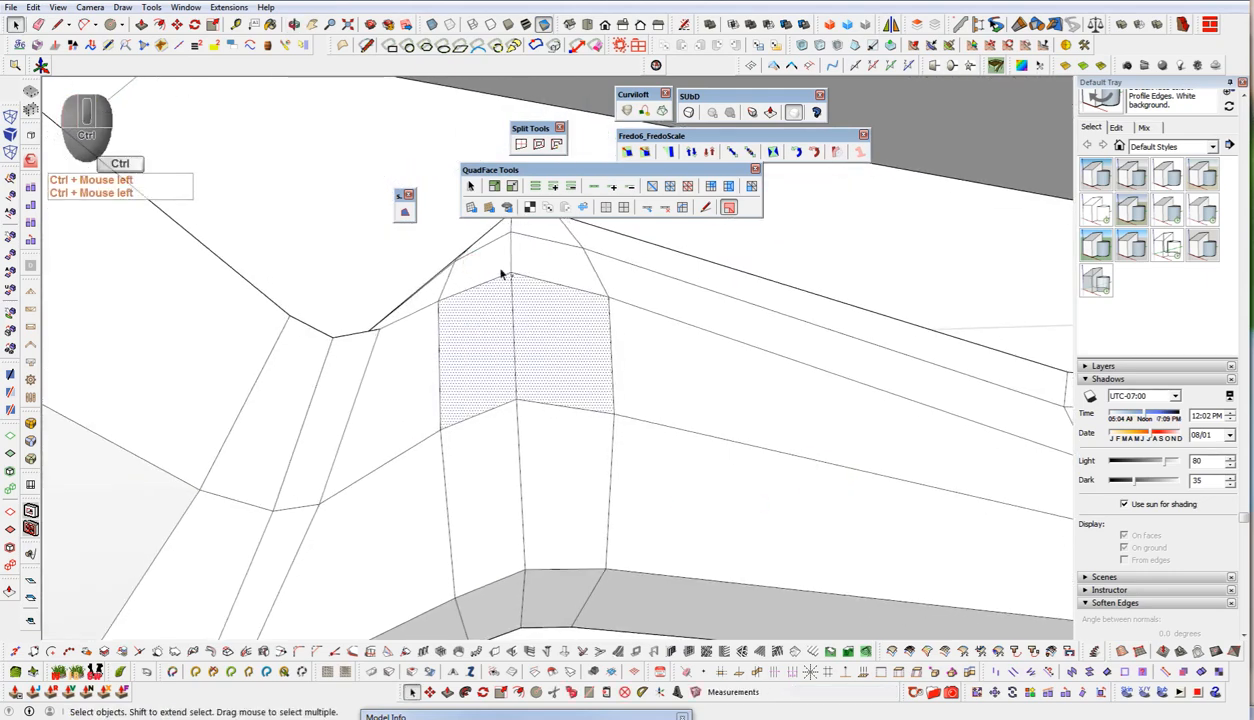
{"action": "middle_click_drag", "start_coordinate": [548, 317], "coordinate": [694, 308]}
{"action": "key", "text": "alt+v"}
{"action": "middle_click_drag", "start_coordinate": [512, 361], "coordinate": [462, 417], "text": "shift"}
{"action": "left_click_drag", "start_coordinate": [443, 311], "coordinate": [443, 312]}
{"action": "middle_click_drag", "start_coordinate": [443, 312], "coordinate": [342, 308]}
{"action": "scroll", "coordinate": [342, 308], "scroll_direction": "down", "scroll_amount": 3}
- Refine the hump's profile with further vertical vertex moves, checking it from the side, and leave vertex editing
{"action": "middle_click_drag", "start_coordinate": [300, 400], "coordinate": [482, 476]}
{"action": "left_click_drag", "start_coordinate": [476, 308], "coordinate": [546, 509]}
{"action": "middle_click_drag", "start_coordinate": [546, 509], "coordinate": [604, 491]}
{"action": "scroll", "coordinate": [482, 425], "scroll_direction": "down", "scroll_amount": 2}
{"action": "middle_click_drag", "start_coordinate": [484, 428], "coordinate": [500, 444]}
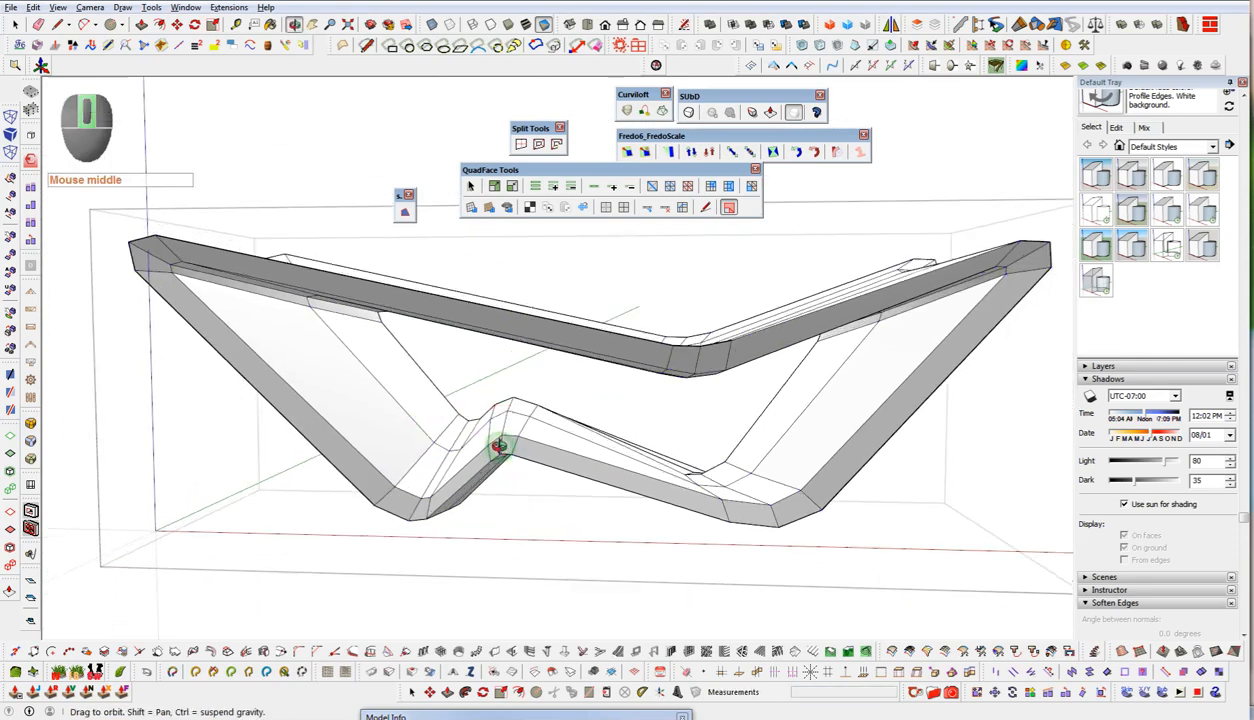
{"action": "left_click_drag", "start_coordinate": [519, 330], "coordinate": [520, 393]}
{"action": "middle_click_drag", "start_coordinate": [520, 393], "coordinate": [498, 532]}
{"action": "key", "text": "space"}
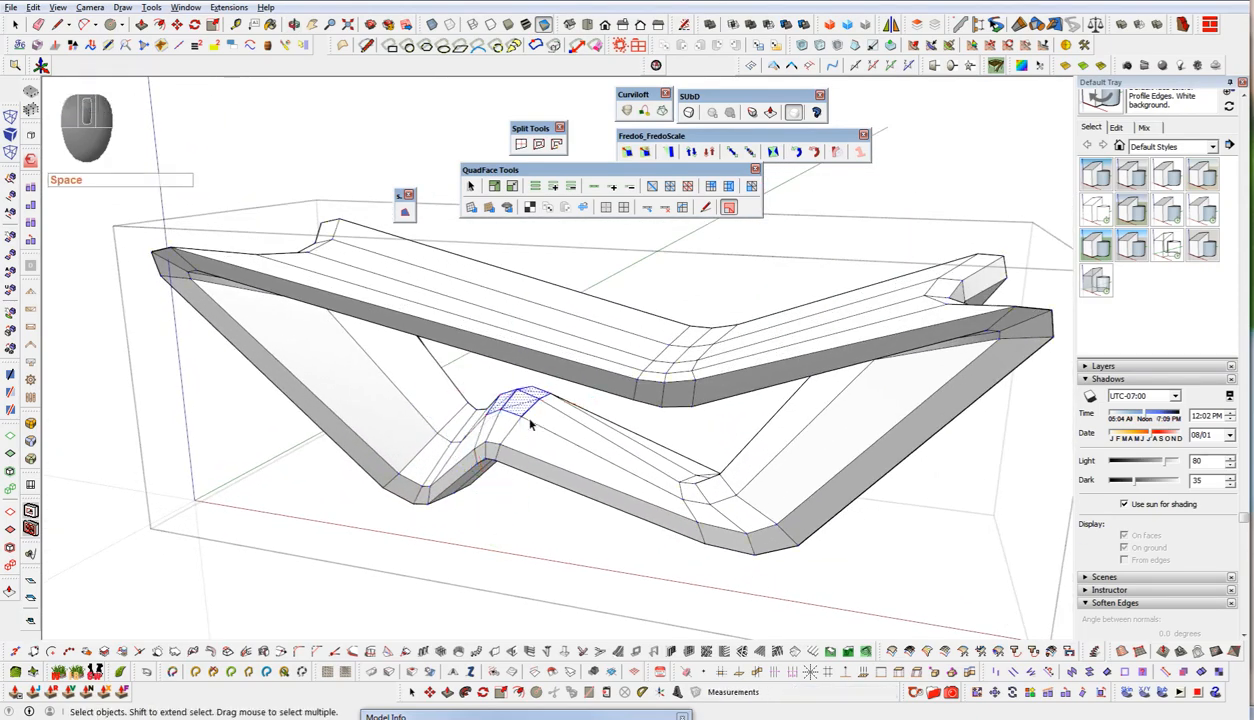
- Turn subdivision back on and select the complete lengthwise edge loop running over the hump and around the inner opening
{"action": "scroll", "coordinate": [504, 400], "scroll_direction": "up", "scroll_amount": 3}
{"action": "scroll", "coordinate": [577, 431], "scroll_direction": "up", "scroll_amount": 3}
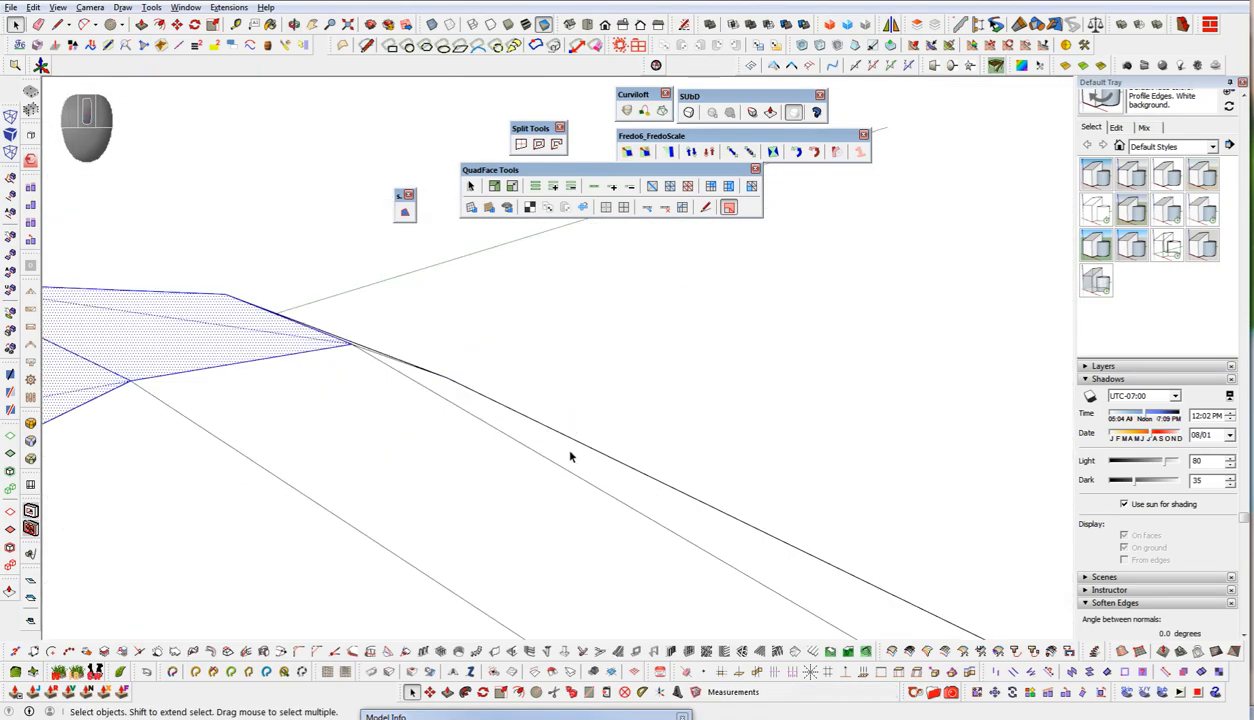
{"action": "left_click", "coordinate": [409, 513]}
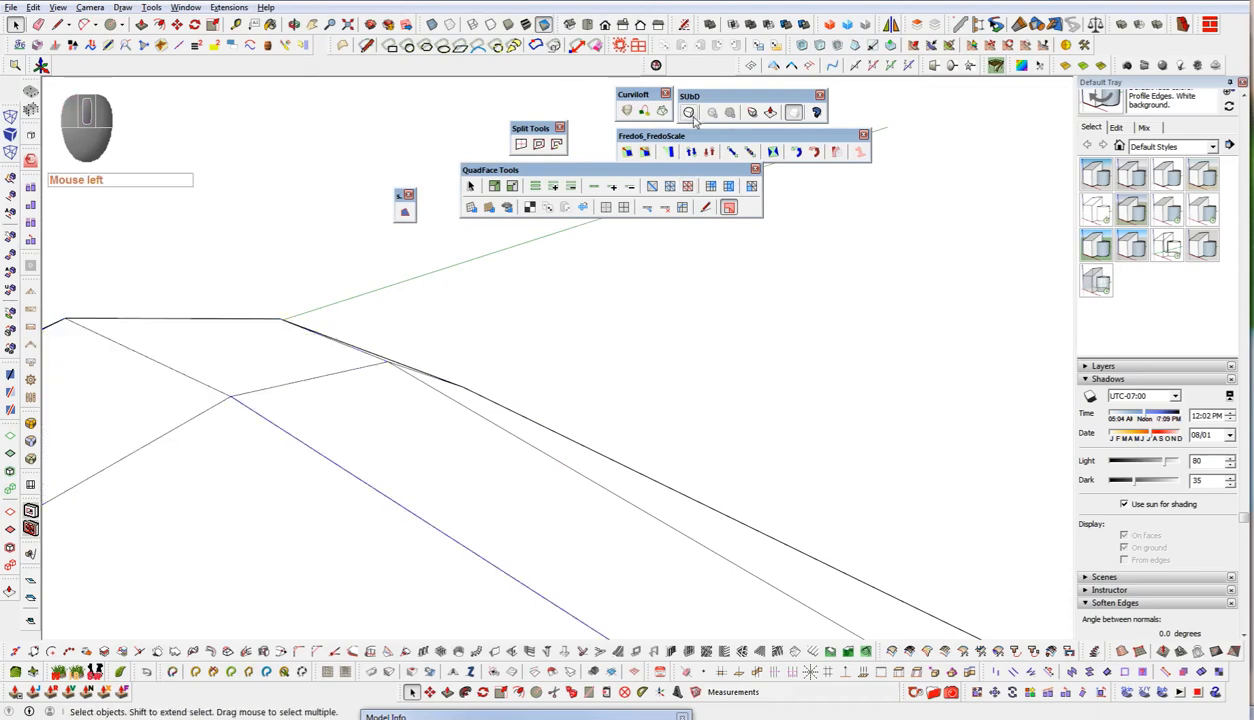
{"action": "left_click", "coordinate": [571, 187]}
{"action": "scroll", "coordinate": [361, 507], "scroll_direction": "down", "scroll_amount": 6}
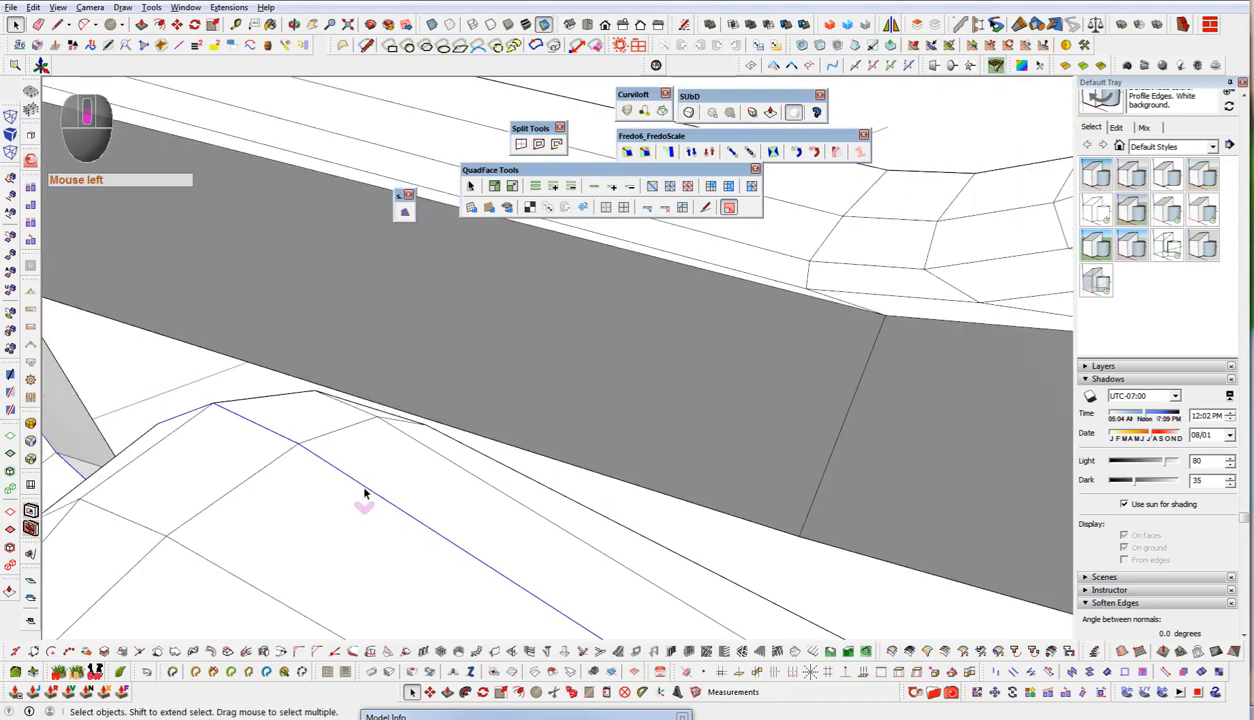
{"action": "middle_click_drag", "start_coordinate": [364, 504], "coordinate": [468, 434], "text": "shift"}
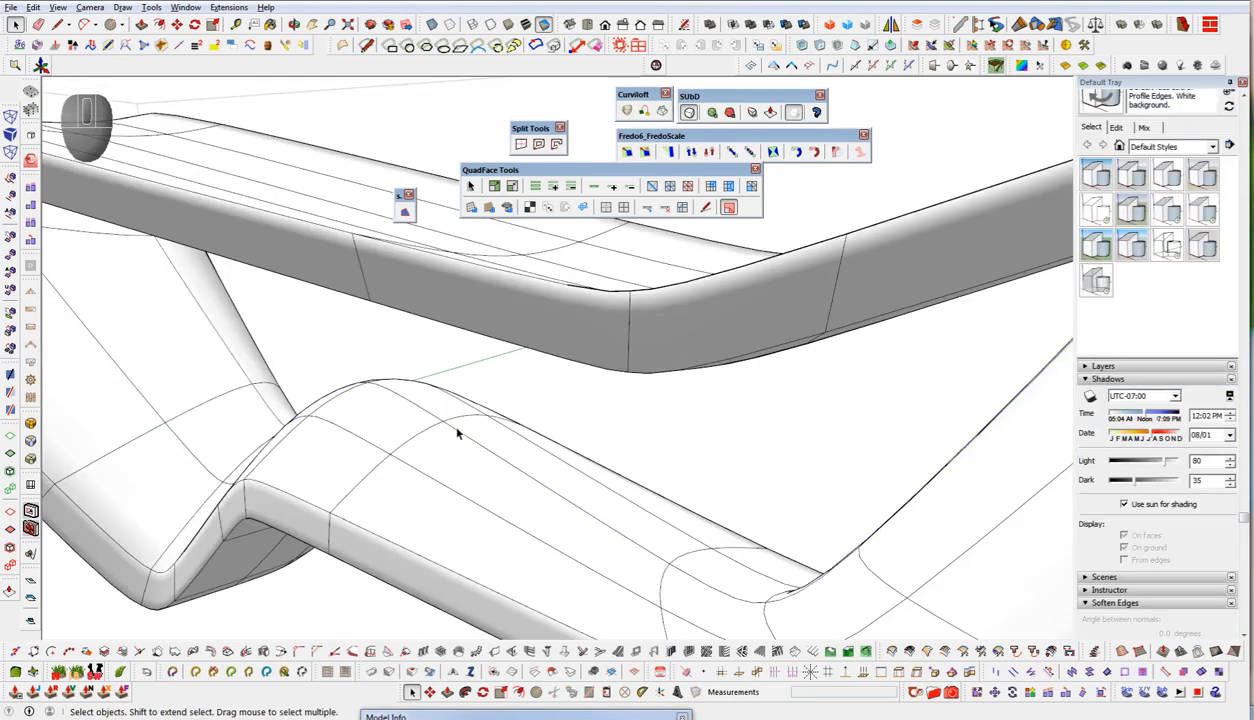
{"action": "left_click", "coordinate": [457, 432]}
{"action": "left_click", "coordinate": [573, 185]}
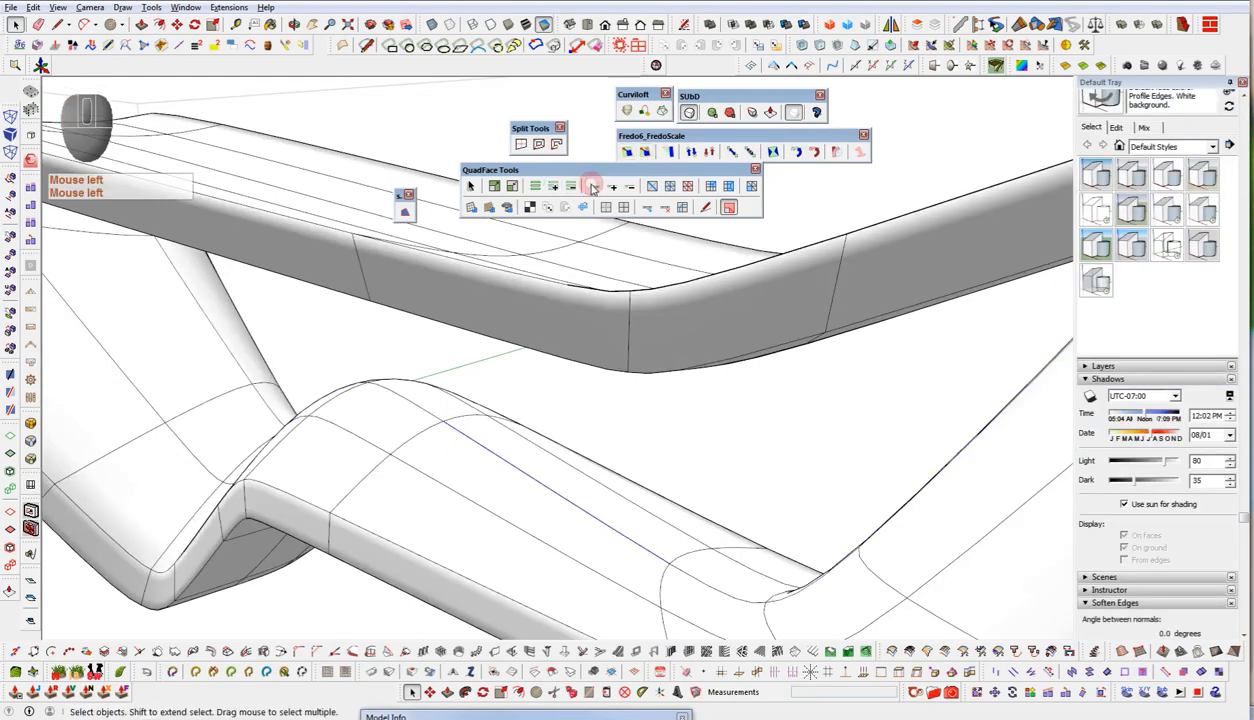
- Set the crease sharpness of the inner opening's loop to 0.95 and check the creased edges all around
{"action": "left_click", "coordinate": [733, 111]}
{"action": "left_click_drag", "start_coordinate": [549, 476], "coordinate": [561, 339]}
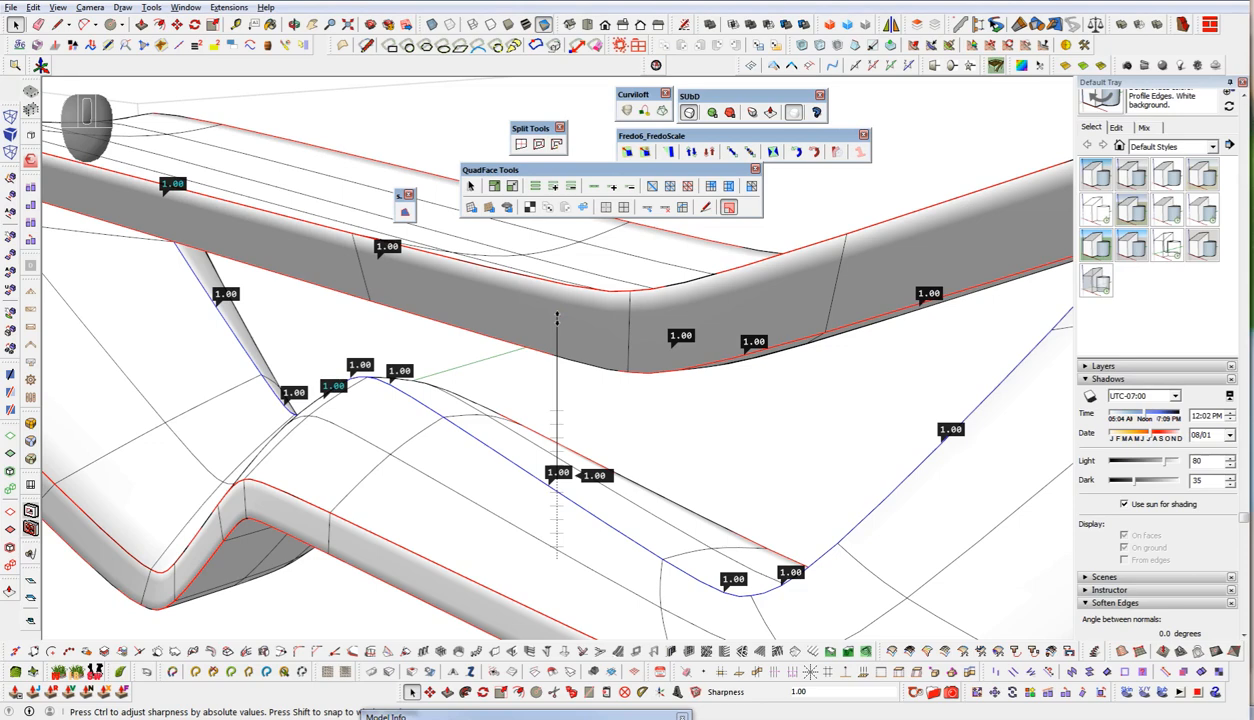
{"action": "left_click_drag", "start_coordinate": [556, 318], "coordinate": [557, 321]}
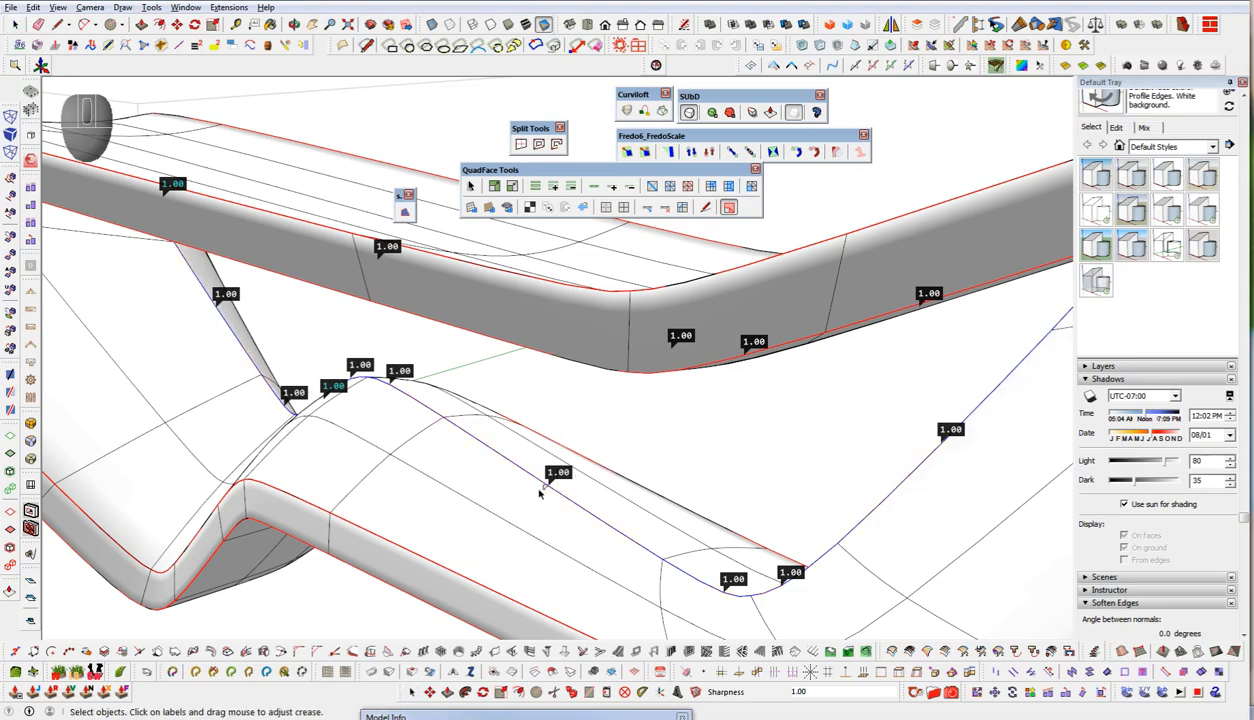
{"action": "left_click_drag", "start_coordinate": [560, 476], "coordinate": [562, 485]}
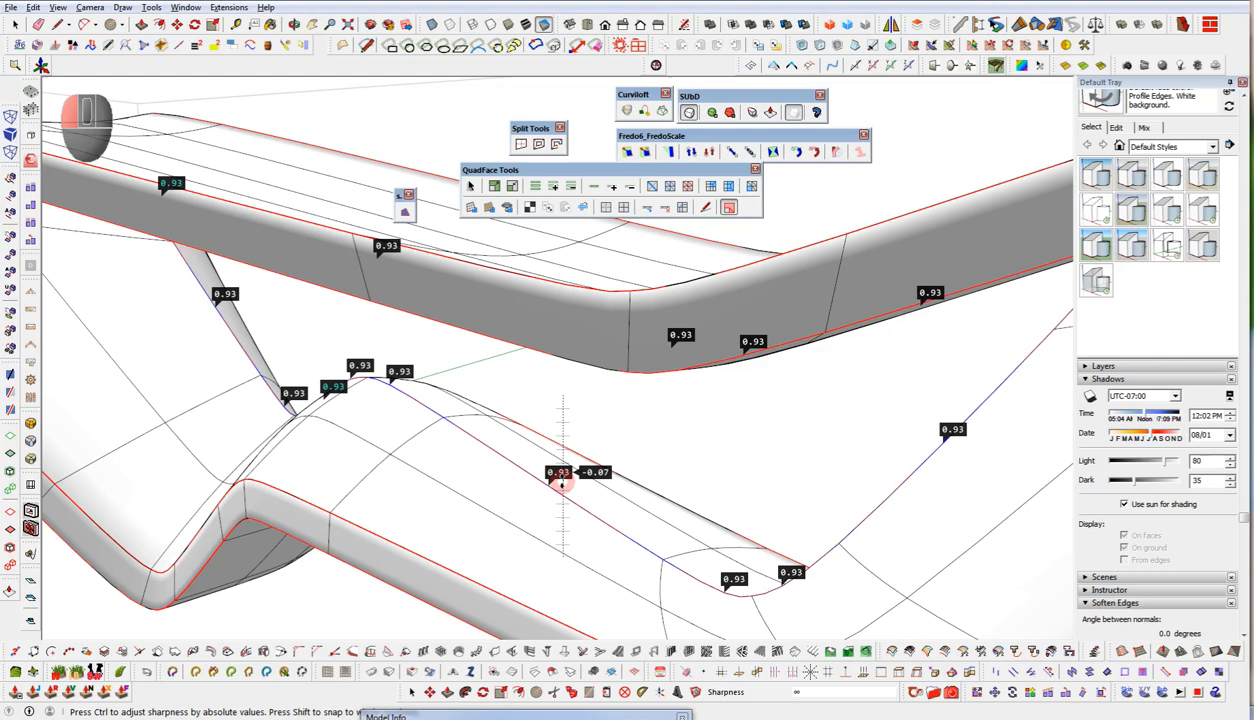
{"action": "left_click_drag", "start_coordinate": [562, 484], "coordinate": [562, 482]}
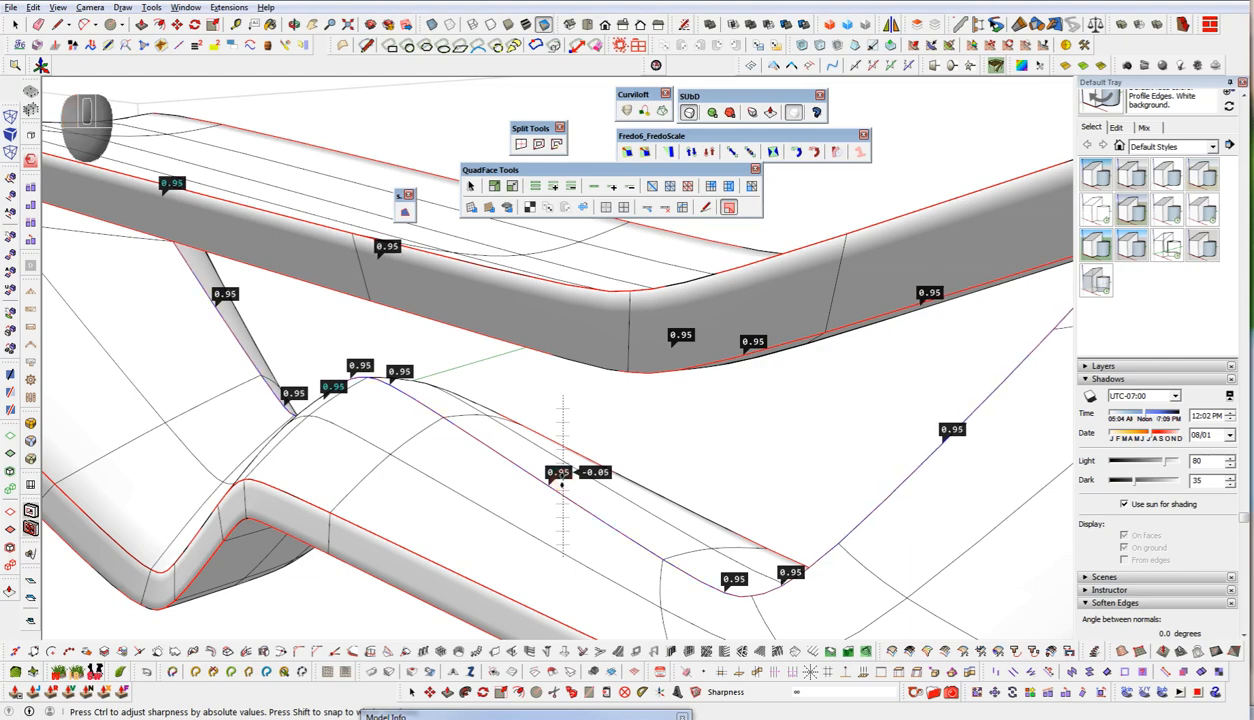
{"action": "left_click_drag", "start_coordinate": [562, 483], "coordinate": [562, 483]}
{"action": "middle_click_drag", "start_coordinate": [357, 392], "coordinate": [403, 350]}
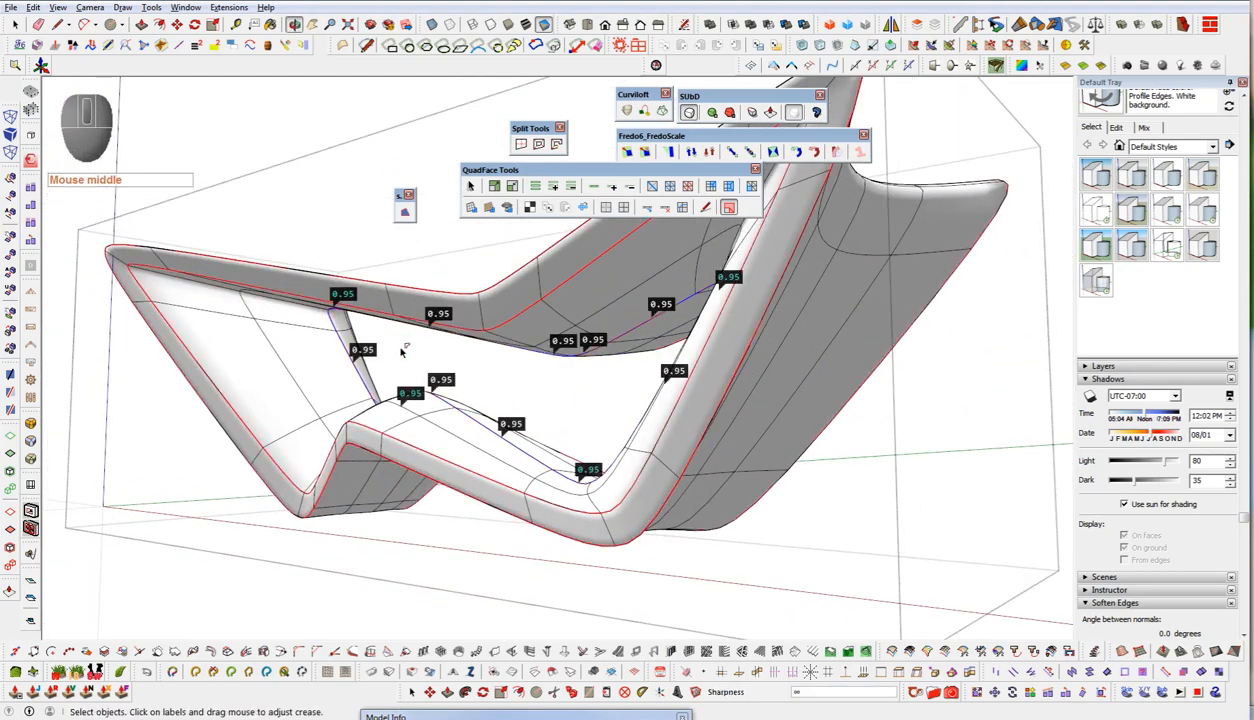
- Leave the crease tool, hide the mesh edges and set the sun date to 06/26 to judge the smoothed chair
{"action": "left_click", "coordinate": [797, 113]}
{"action": "key", "text": "space"}
{"action": "left_click", "coordinate": [522, 408]}
{"action": "middle_click_drag", "start_coordinate": [522, 408], "coordinate": [521, 470]}
{"action": "key", "text": "space"}
{"action": "middle_click_drag", "start_coordinate": [487, 568], "coordinate": [386, 397]}
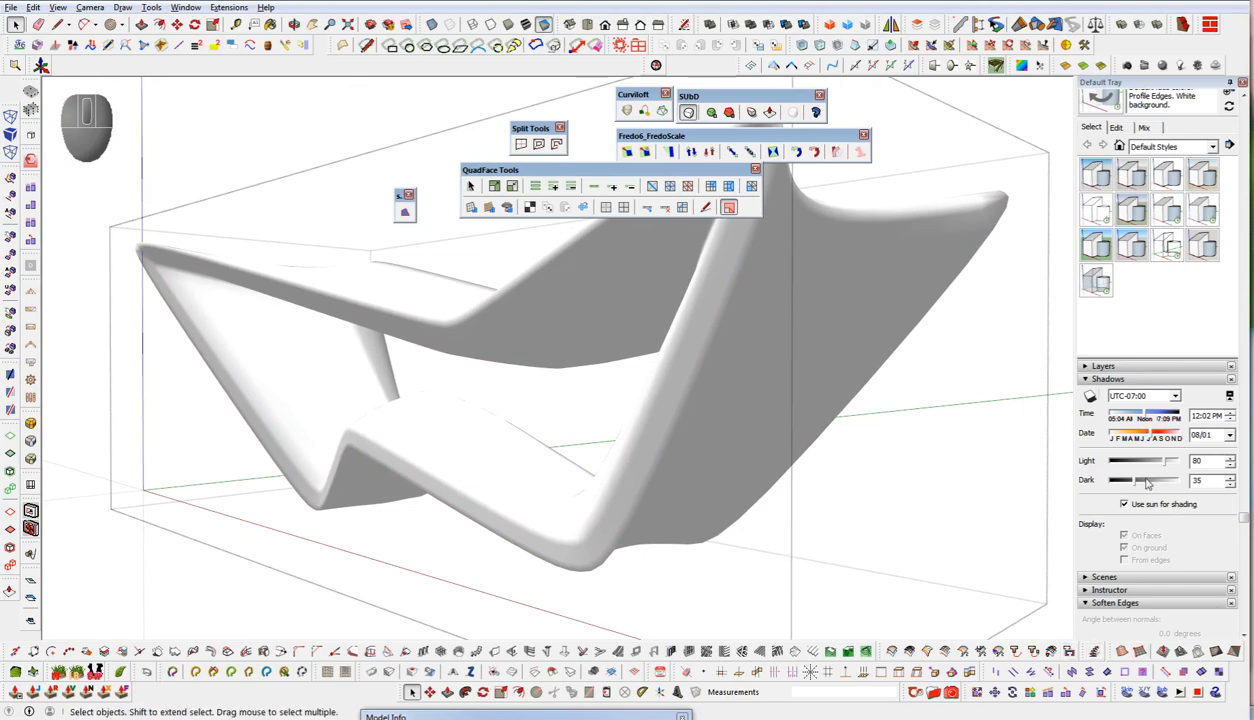
{"action": "mouse_move", "coordinate": [1147, 431]}
{"action": "left_mouse_down"}
{"action": "mouse_move", "coordinate": [1120, 438]}
{"action": "mouse_move", "coordinate": [1147, 440]}
{"action": "left_mouse_up"}
{"action": "middle_click_drag", "start_coordinate": [652, 425], "coordinate": [578, 453]}
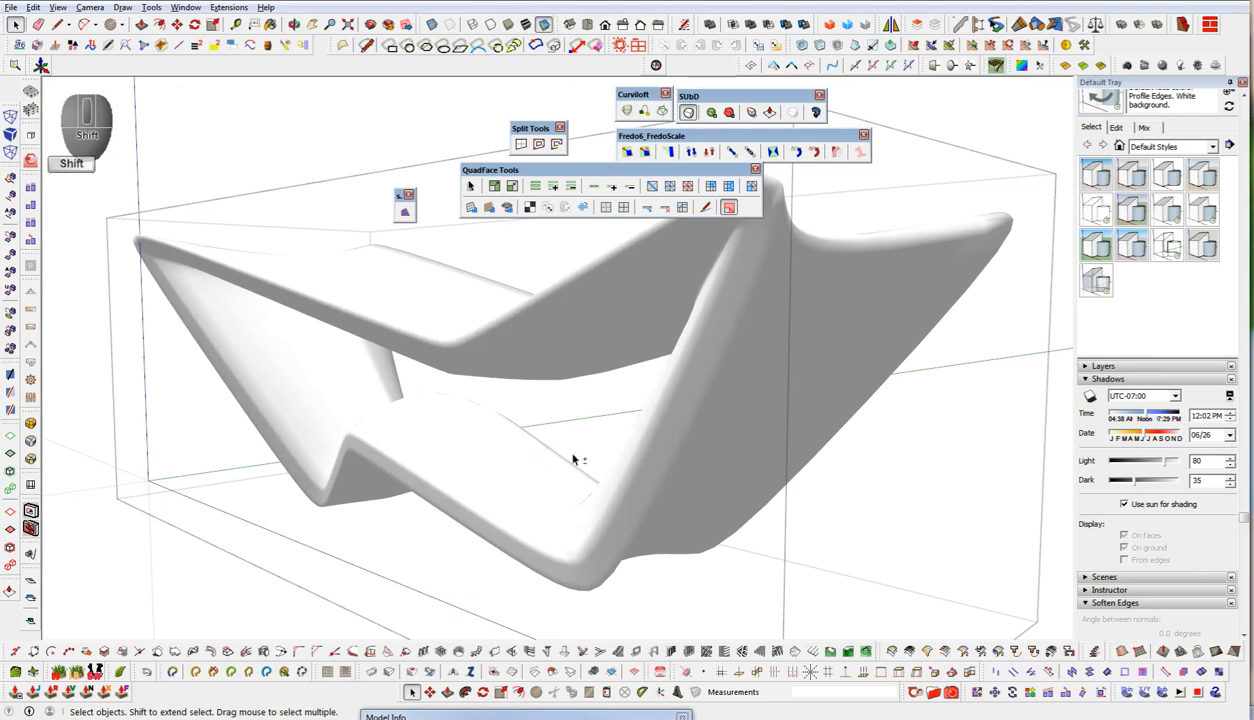
- Return to the unsmoothed mesh with its edges shown and select the full lengthwise edge loop over the hump
{"action": "left_click", "coordinate": [792, 112], "text": "shift"}
{"action": "key", "text": "shift+2"}
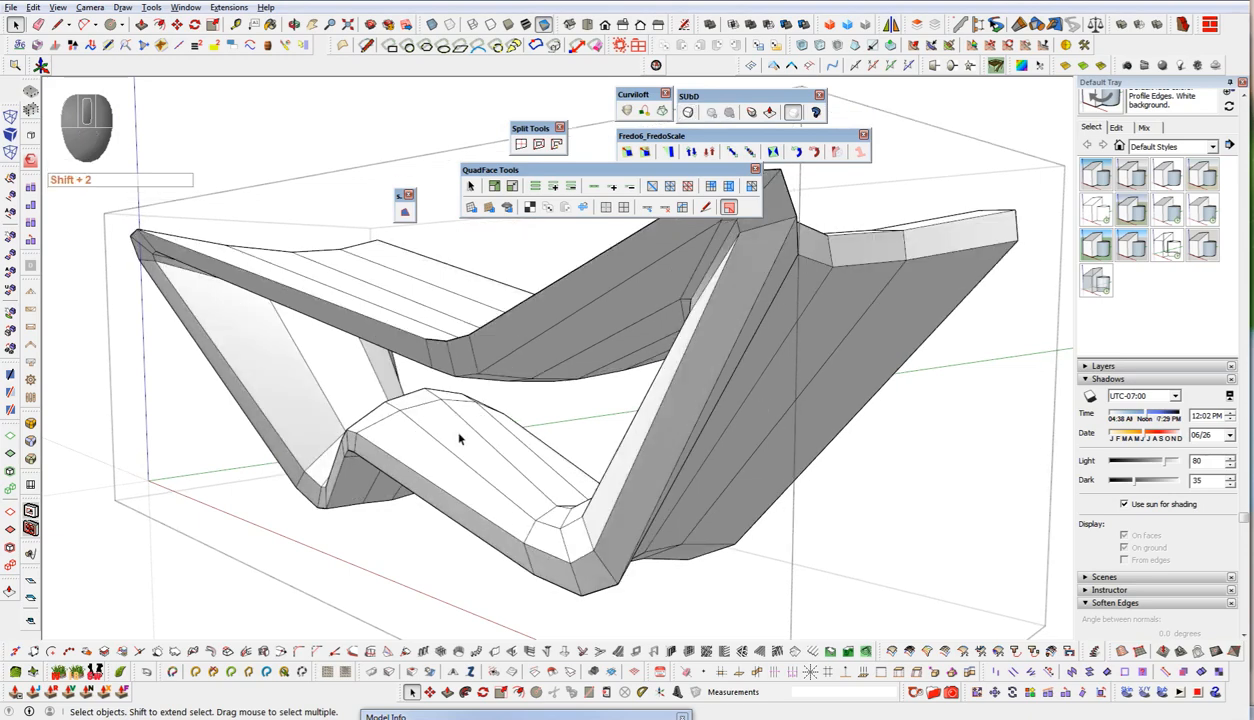
{"action": "scroll", "coordinate": [460, 410], "scroll_direction": "up", "scroll_amount": 6}
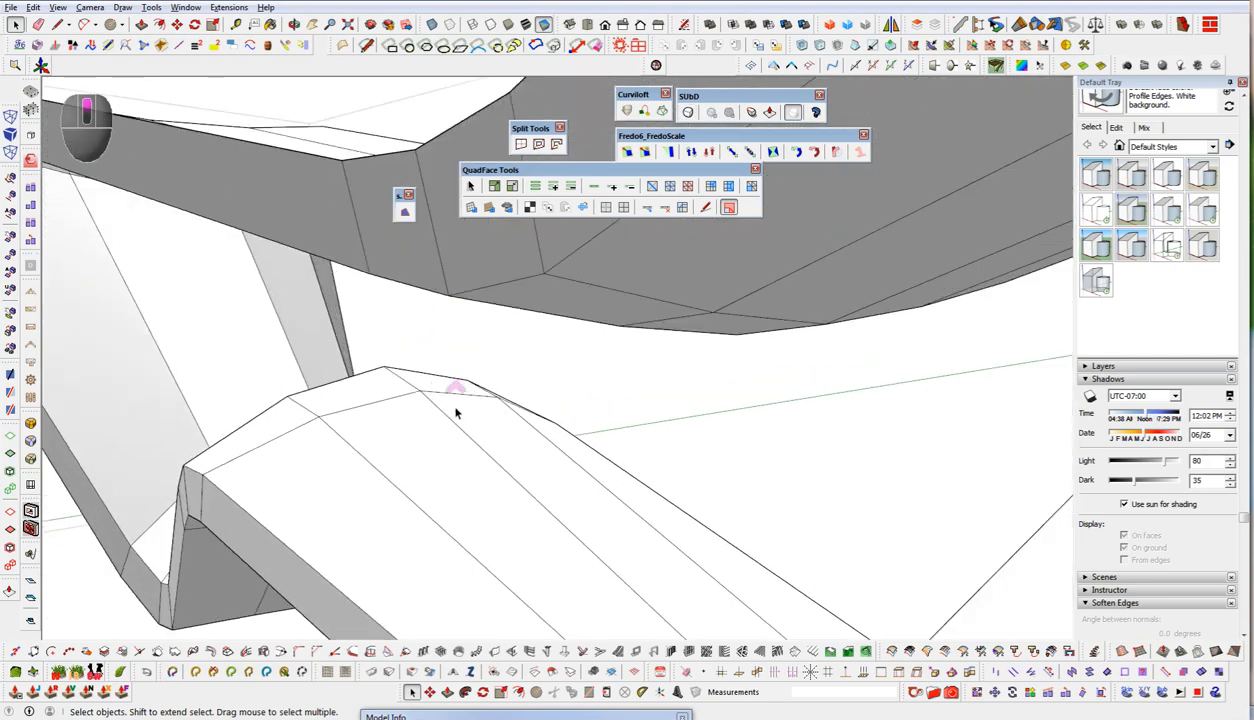
{"action": "mouse_move", "coordinate": [462, 426]}
{"action": "middle_mouse_down"}
{"action": "mouse_move", "coordinate": [358, 448]}
{"action": "mouse_move", "coordinate": [468, 428]}
{"action": "middle_mouse_up"}
{"action": "key", "text": "space"}
{"action": "left_click", "coordinate": [455, 430]}
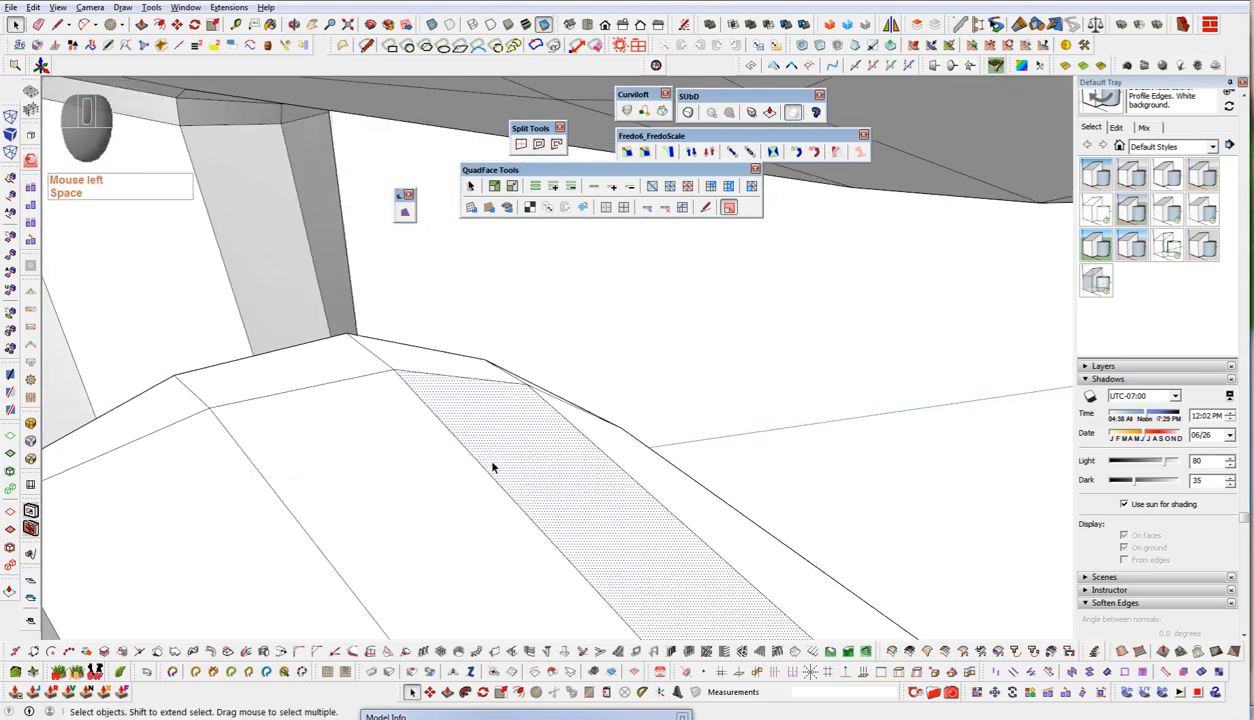
{"action": "left_click", "coordinate": [446, 429]}
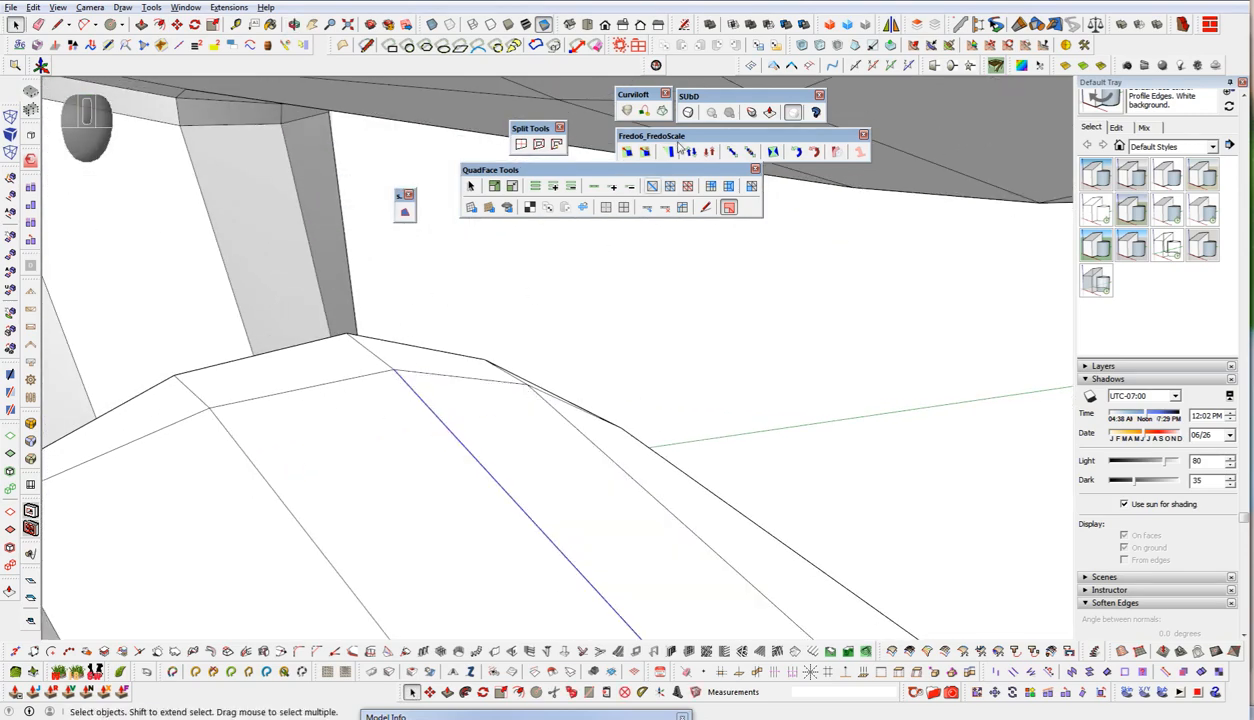
{"action": "left_click", "coordinate": [571, 186]}
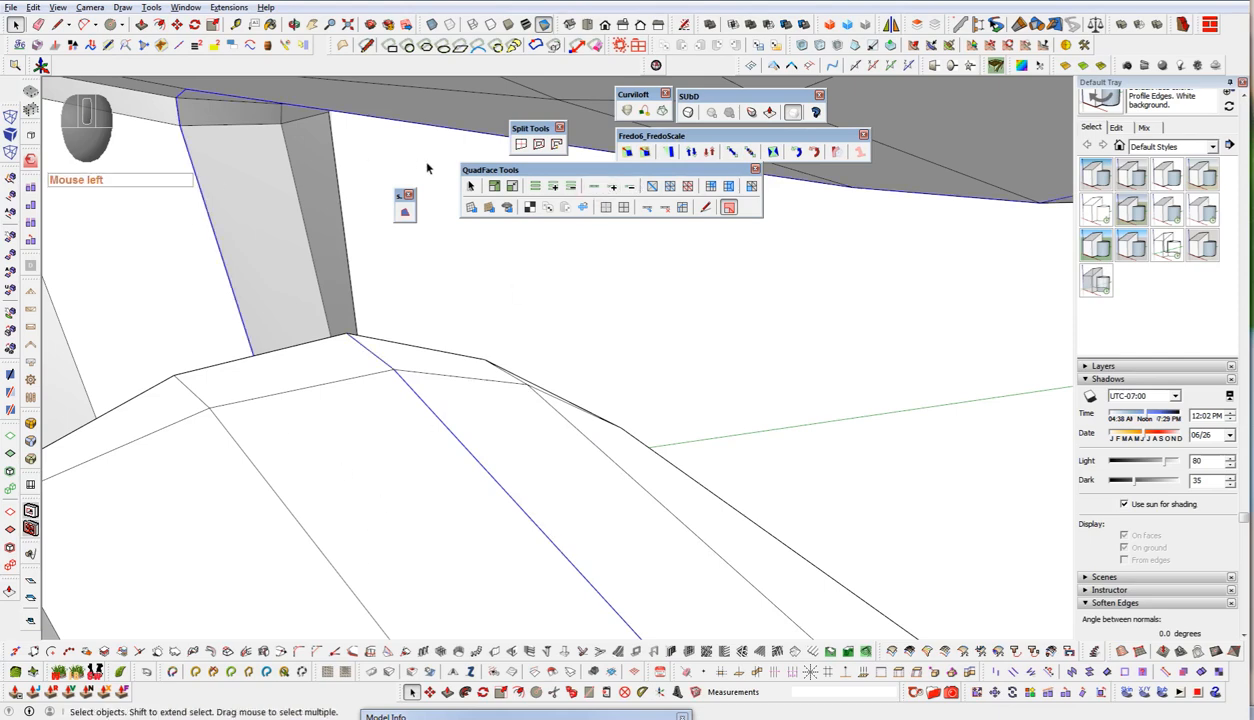
- Offset the selected loop about 1 3/4" to both sides with the QuadFace Offset Loop tool
{"action": "left_click", "coordinate": [151, 7]}
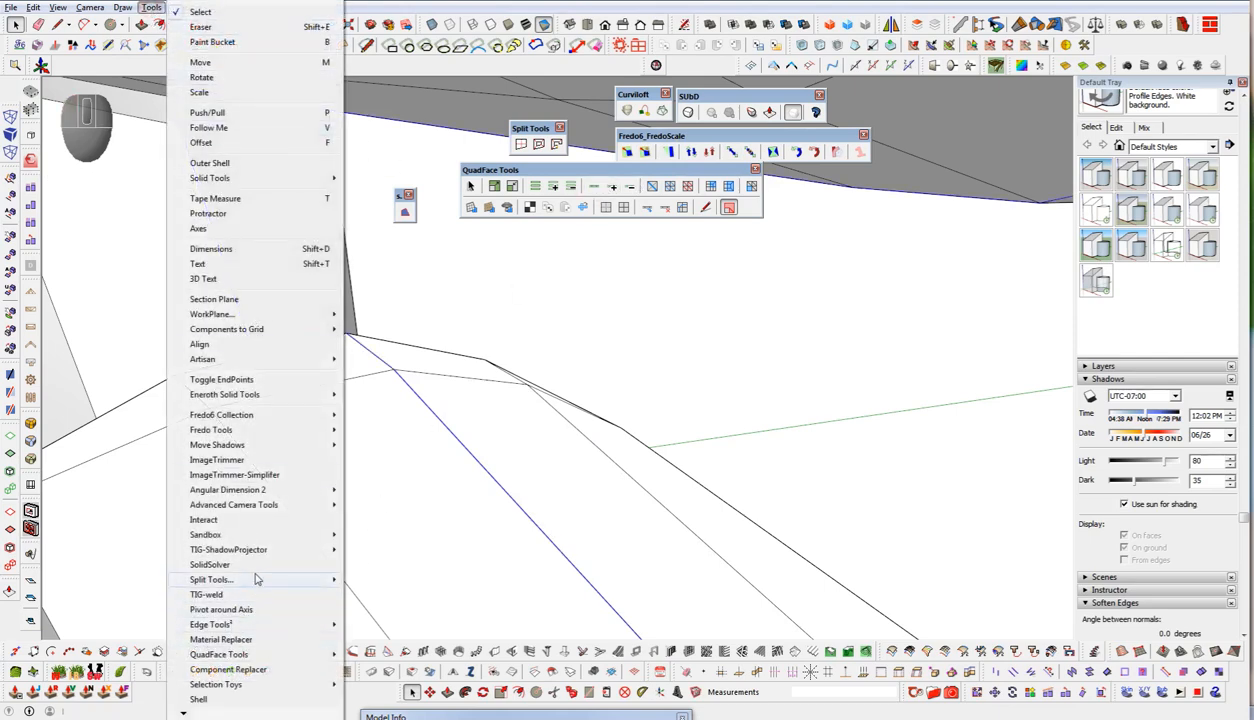
{"action": "left_click", "coordinate": [218, 654]}
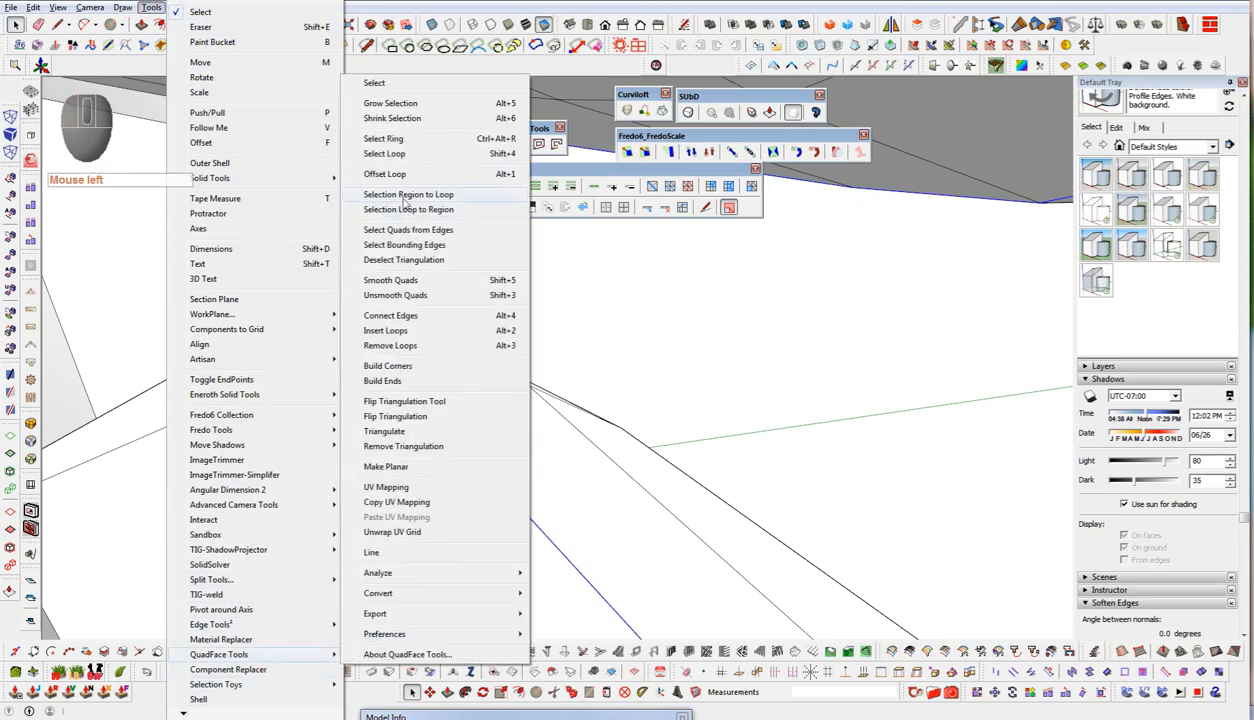
{"action": "left_click", "coordinate": [425, 173]}
{"action": "left_click", "coordinate": [427, 412]}
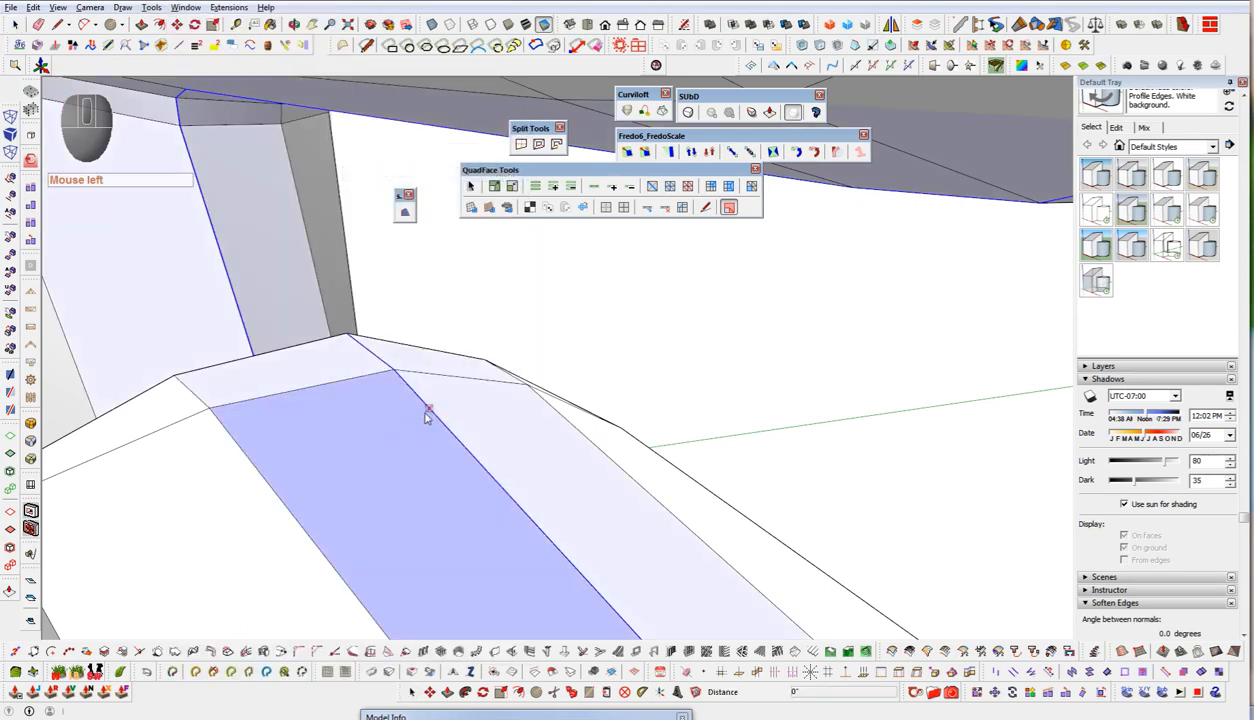
{"action": "key", "text": "ctrl"}
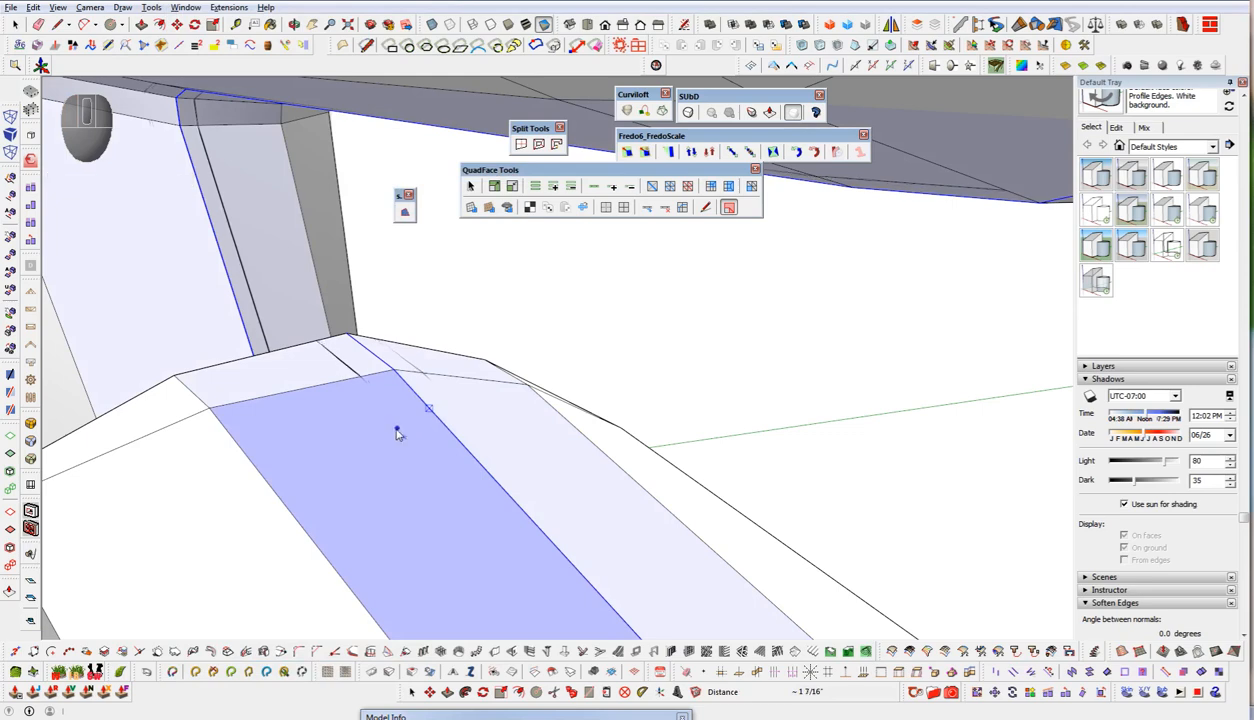
{"action": "left_click", "coordinate": [460, 571]}
{"action": "middle_click_drag", "start_coordinate": [448, 414], "coordinate": [437, 418]}
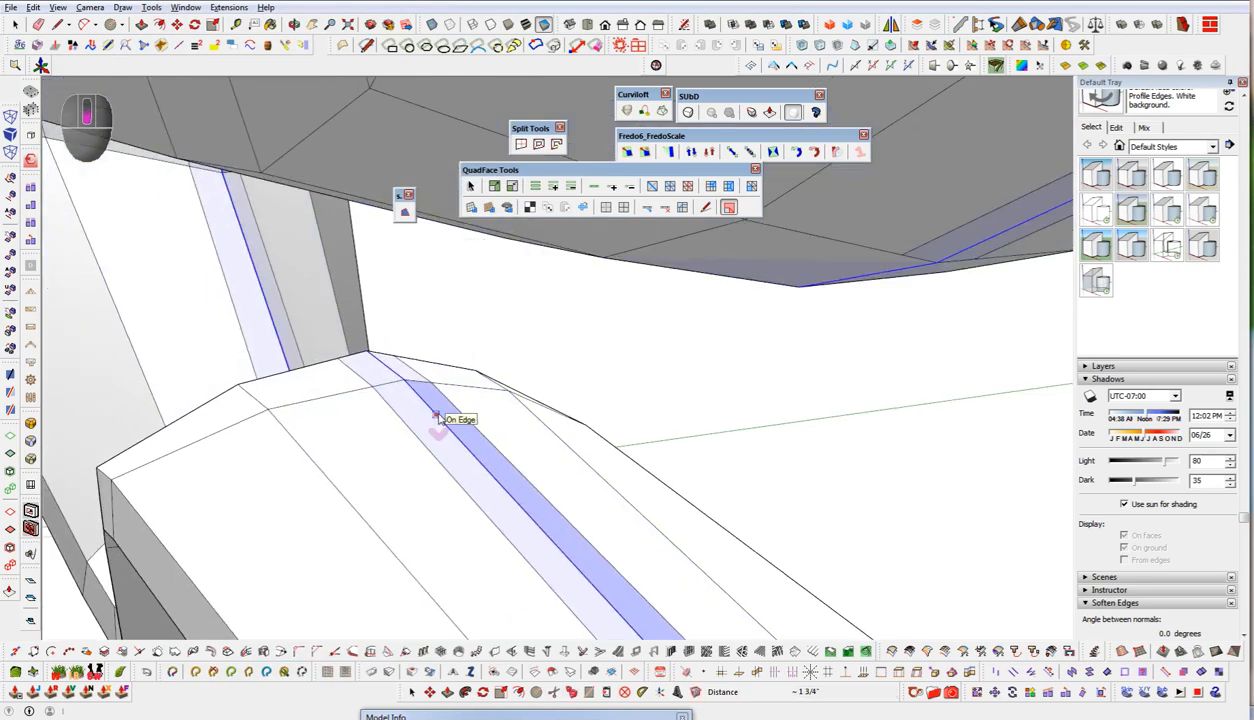
{"action": "key", "text": "space"}
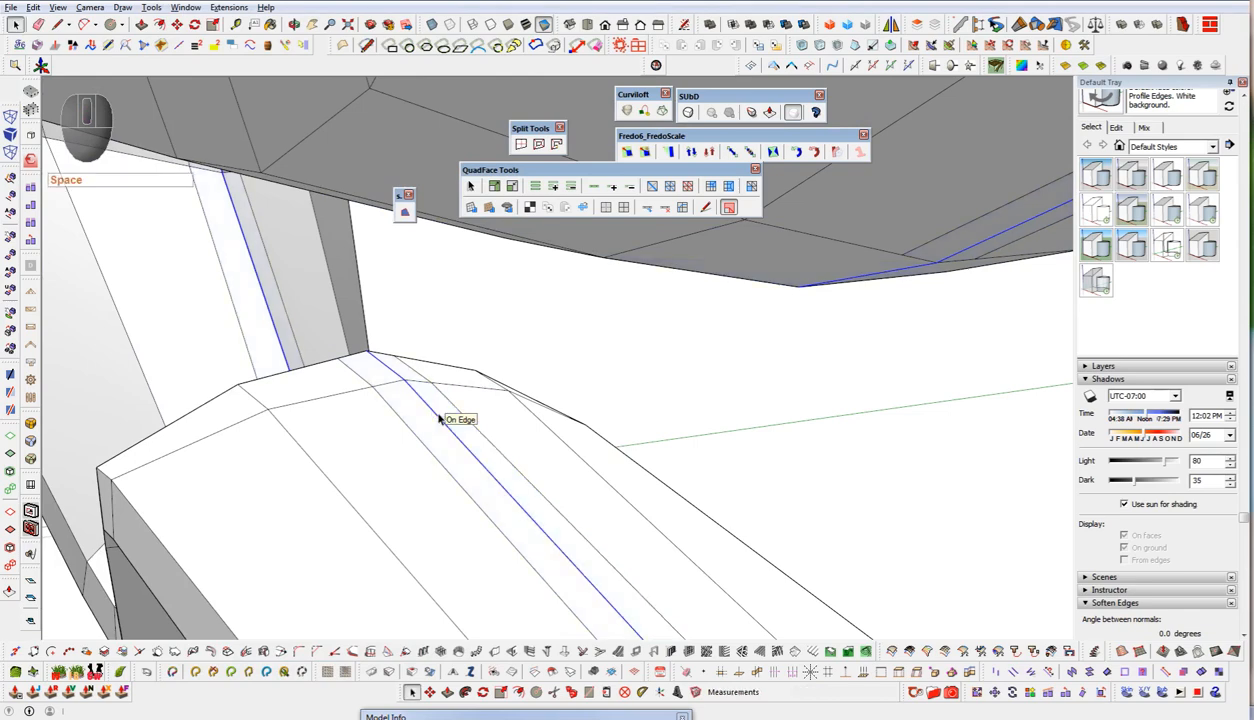
- Adjust the vertices of the selected lengthwise loops slightly with Vertex Tools, then switch the chair to its SUbD-smoothed form
{"action": "middle_click_drag", "start_coordinate": [434, 400], "coordinate": [436, 389]}
{"action": "scroll", "coordinate": [434, 385], "scroll_direction": "down", "scroll_amount": 3}
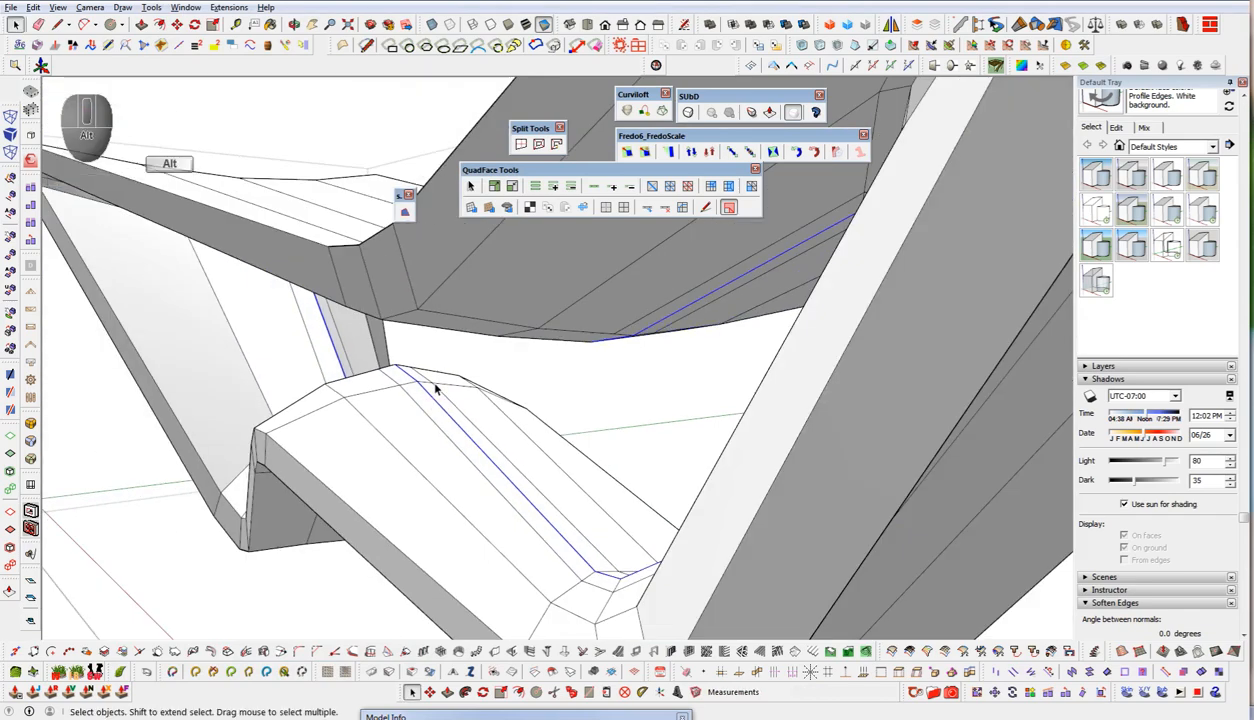
{"action": "key", "text": "alt+v"}
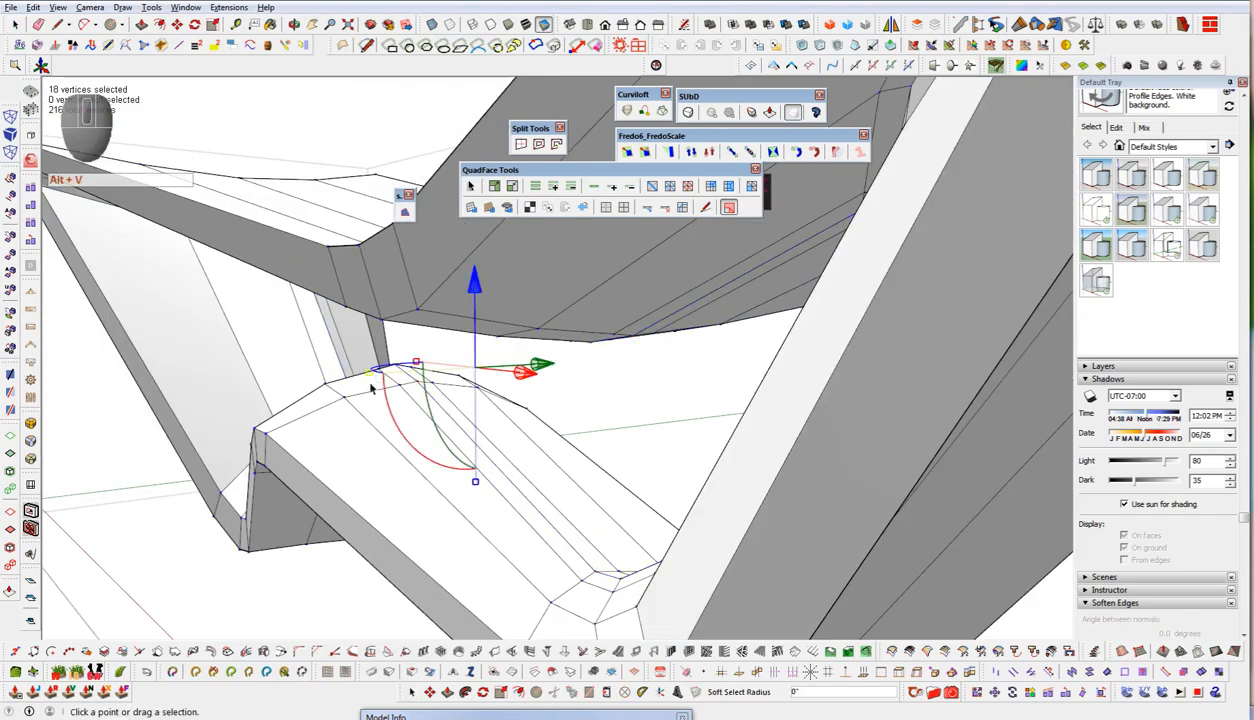
{"action": "left_click_drag", "start_coordinate": [477, 488], "coordinate": [478, 488], "text": "shift"}
{"action": "middle_click_drag", "start_coordinate": [478, 488], "coordinate": [521, 496]}
{"action": "key", "text": "space"}
{"action": "key", "text": "shift+2"}
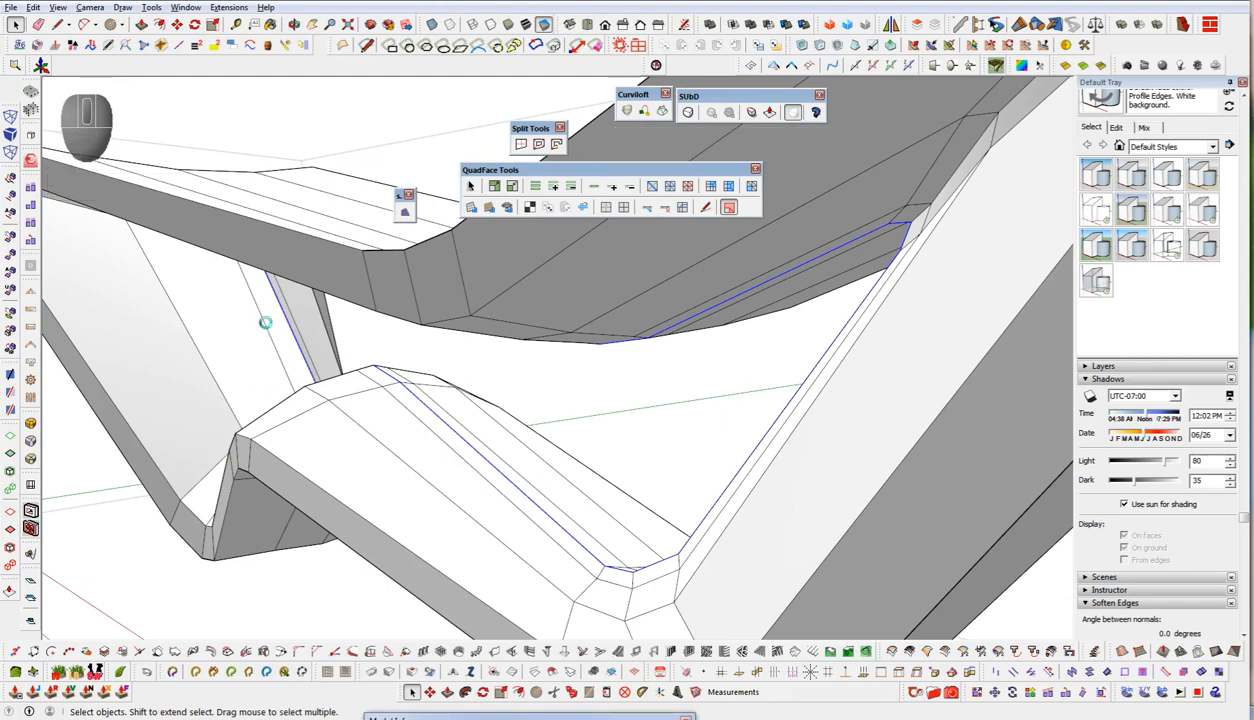
{"action": "middle_click", "coordinate": [416, 393]}
{"action": "mouse_move", "coordinate": [414, 392]}
{"action": "middle_mouse_down"}
{"action": "mouse_move", "coordinate": [442, 428]}
{"action": "mouse_move", "coordinate": [577, 367]}
{"action": "mouse_move", "coordinate": [706, 365]}
{"action": "mouse_move", "coordinate": [393, 395]}
{"action": "mouse_move", "coordinate": [619, 395]}
{"action": "mouse_move", "coordinate": [678, 457]}
{"action": "mouse_move", "coordinate": [661, 526]}
{"action": "mouse_move", "coordinate": [661, 512]}
{"action": "mouse_move", "coordinate": [534, 514]}
{"action": "middle_mouse_up"}
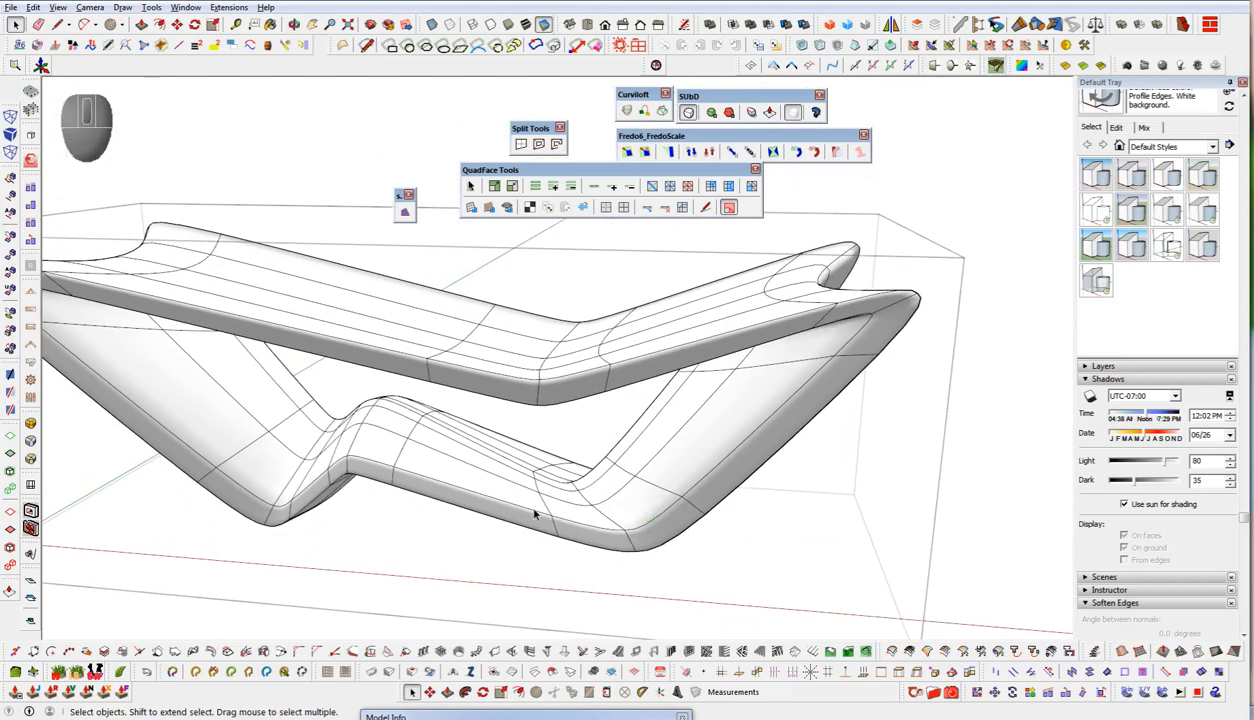
- Select the complete inner edge loops of the side frames on both sides of the smoothed chair
{"action": "left_click", "coordinate": [620, 503]}
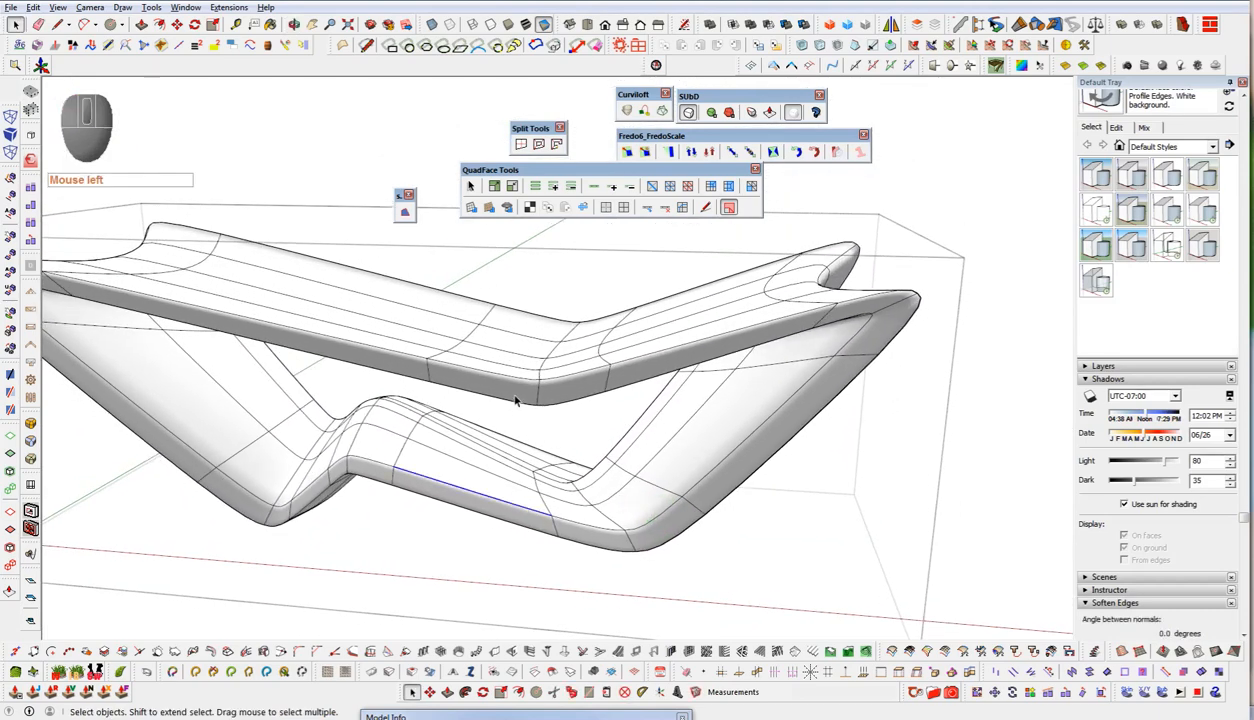
{"action": "key", "text": "shift+4"}
{"action": "middle_click", "coordinate": [488, 474]}
{"action": "middle_click_drag", "start_coordinate": [488, 474], "coordinate": [598, 441]}
{"action": "left_click", "coordinate": [557, 490], "text": "ctrl"}
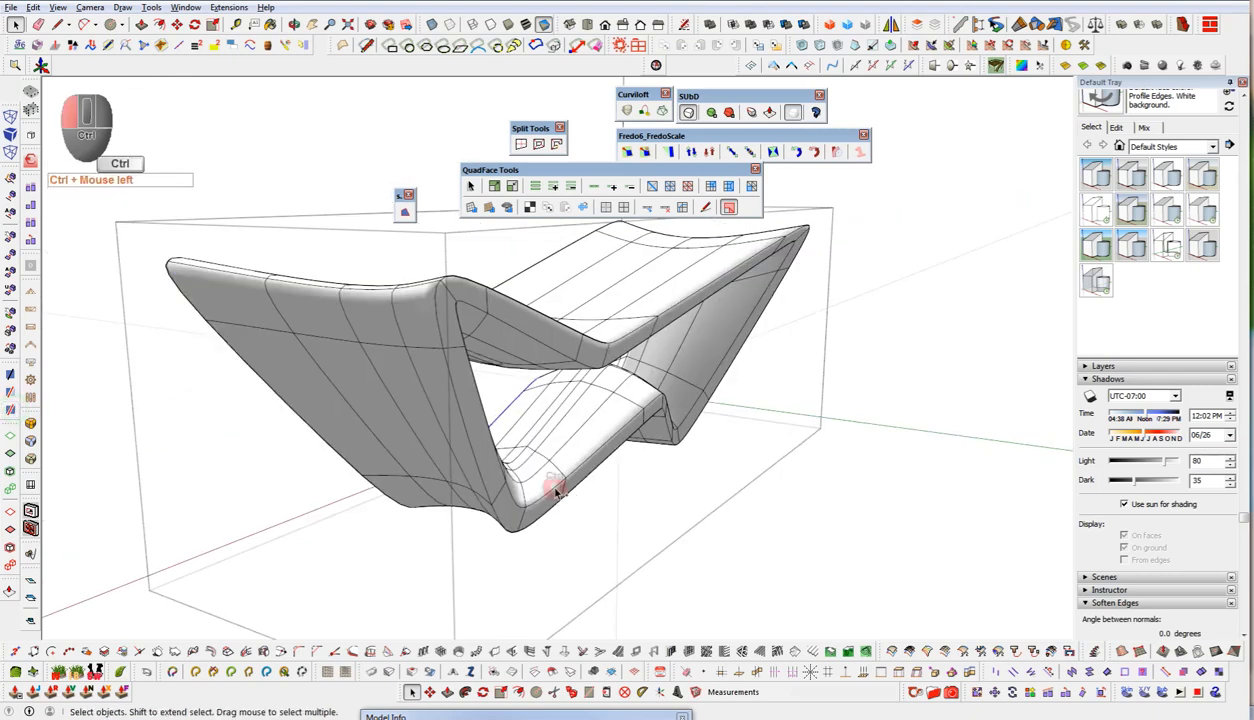
{"action": "key", "text": "shift+4"}
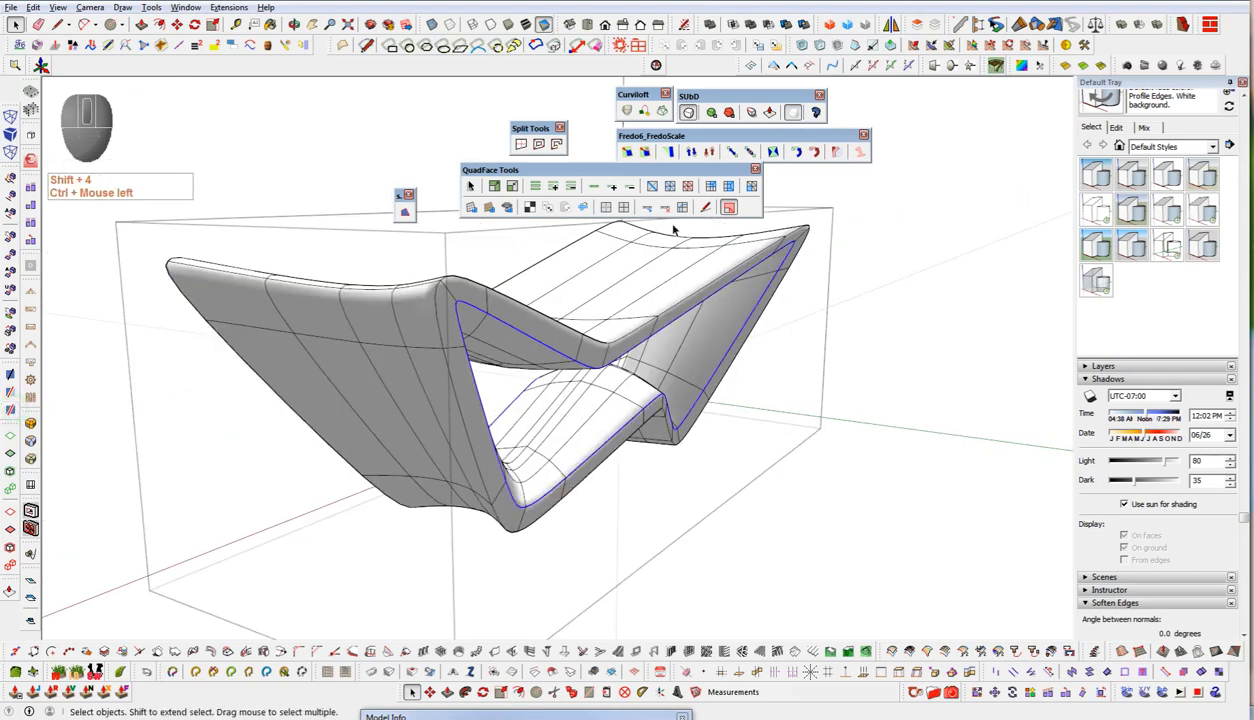
- Set the crease sharpness of the side-frame loops to 1.00 and leave the crease tool
{"action": "left_click", "coordinate": [751, 112]}
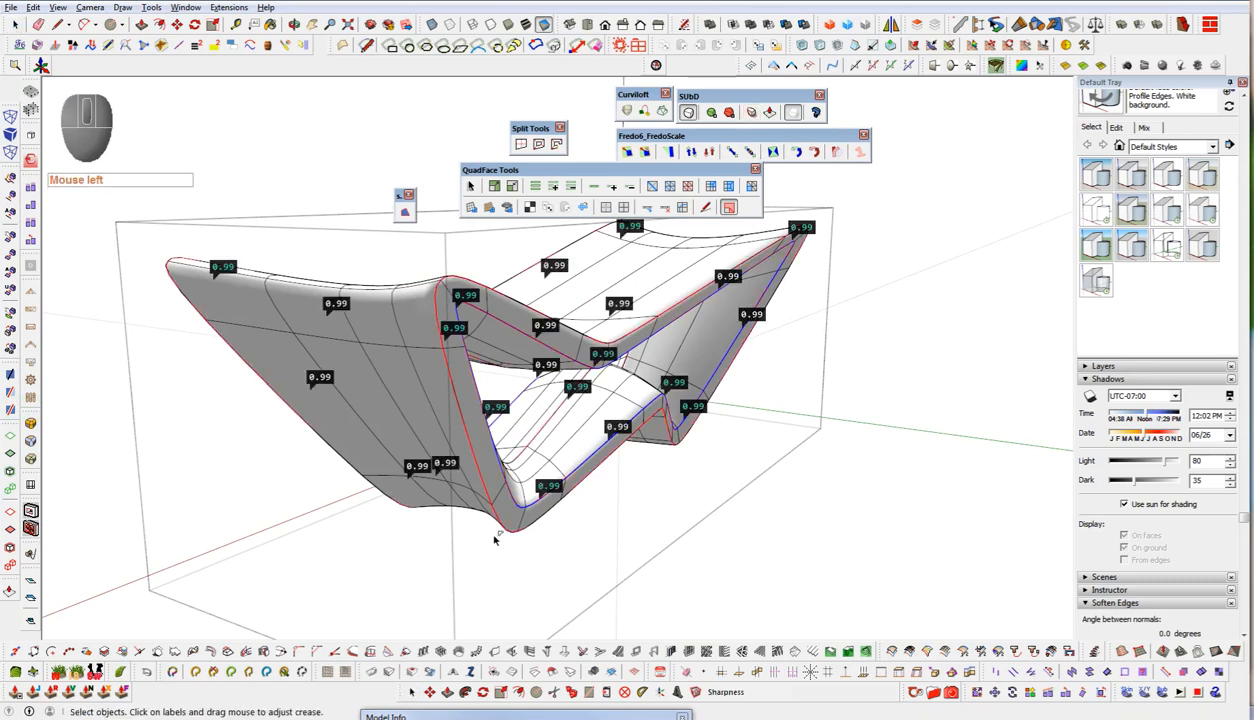
{"action": "left_click_drag", "start_coordinate": [566, 478], "coordinate": [571, 248]}
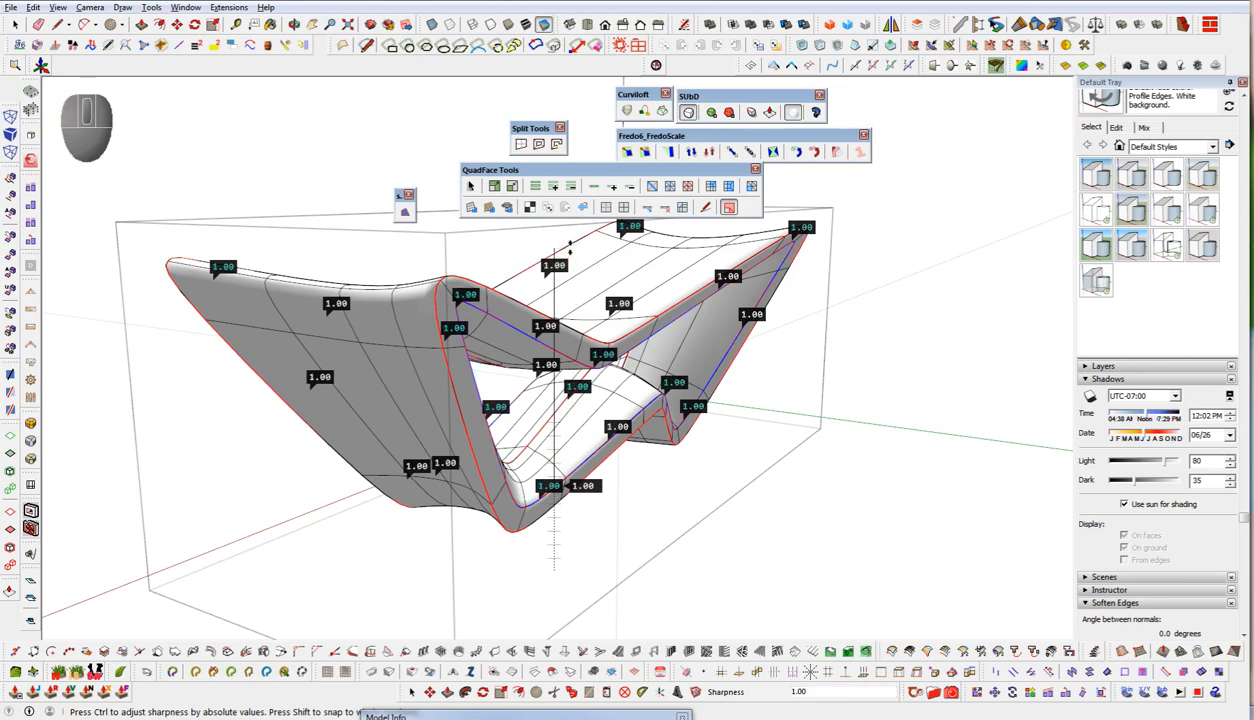
{"action": "left_click_drag", "start_coordinate": [570, 244], "coordinate": [573, 250]}
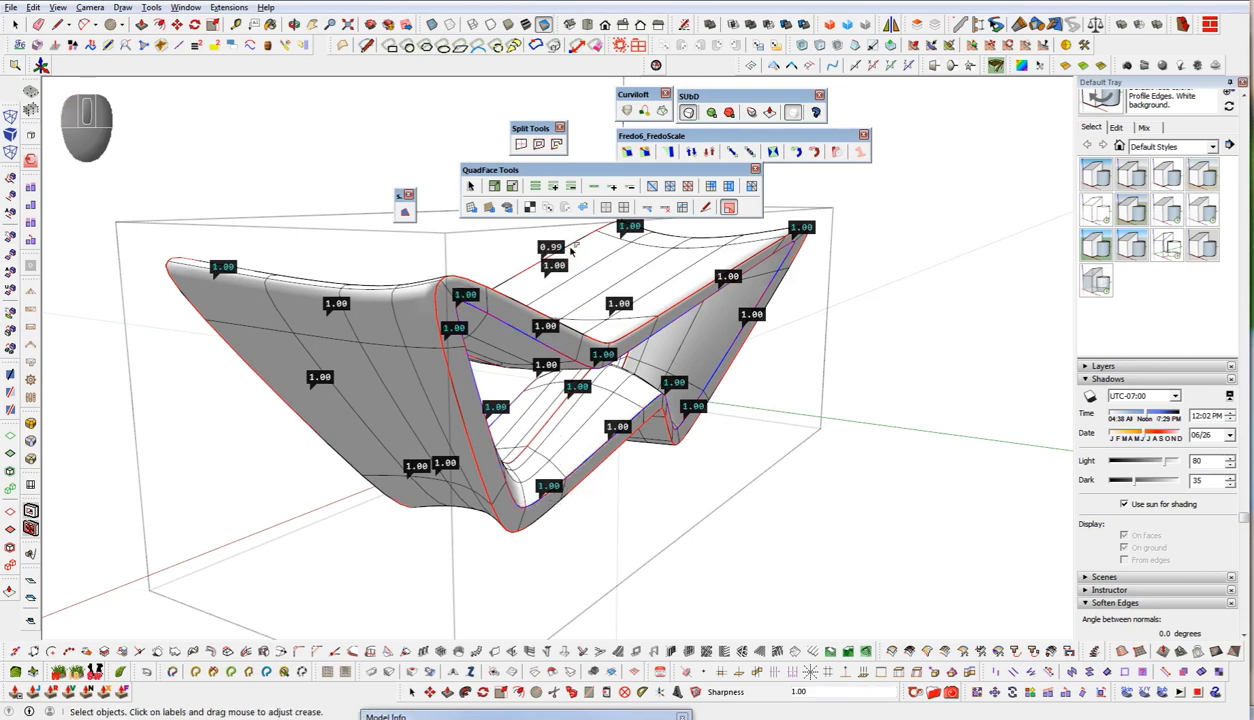
{"action": "middle_click_drag", "start_coordinate": [560, 503], "coordinate": [1068, 452]}
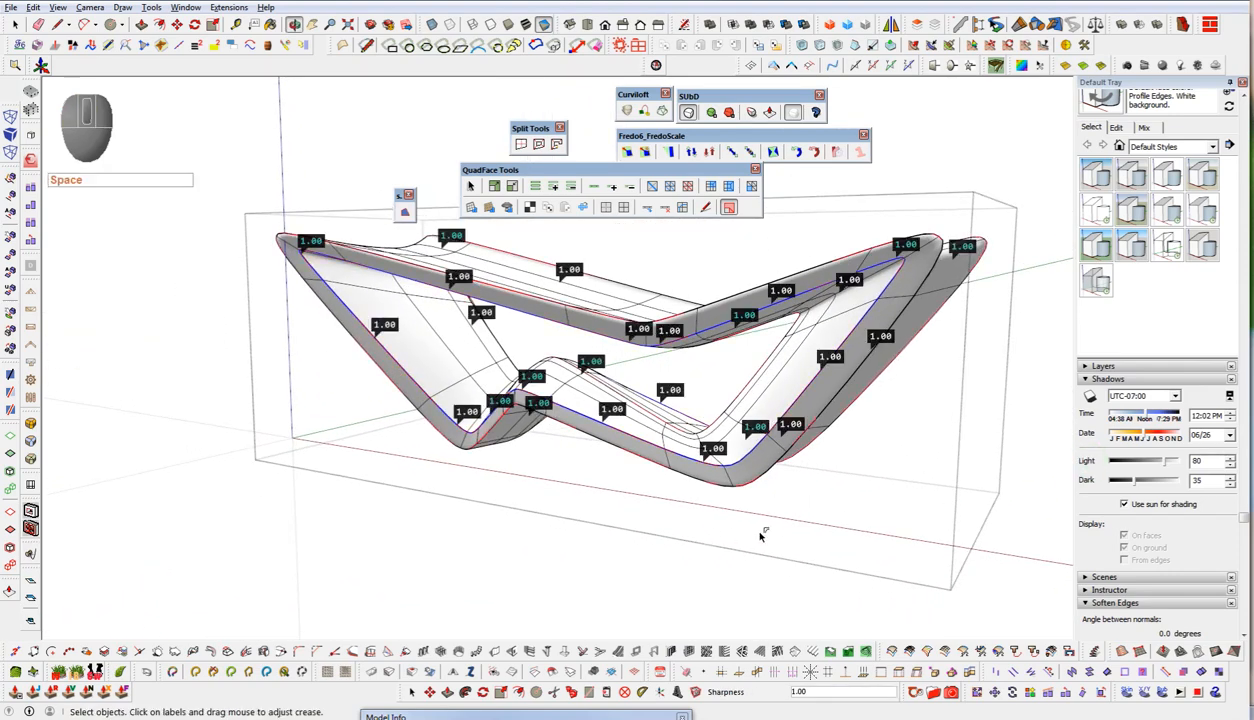
{"action": "mouse_move", "coordinate": [553, 527]}
{"action": "middle_mouse_down"}
{"action": "mouse_move", "coordinate": [661, 442]}
{"action": "mouse_move", "coordinate": [569, 512]}
{"action": "mouse_move", "coordinate": [554, 540]}
{"action": "mouse_move", "coordinate": [476, 529]}
{"action": "mouse_move", "coordinate": [571, 540]}
{"action": "mouse_move", "coordinate": [572, 595]}
{"action": "mouse_move", "coordinate": [705, 585]}
{"action": "mouse_move", "coordinate": [885, 529]}
{"action": "mouse_move", "coordinate": [991, 453]}
{"action": "mouse_move", "coordinate": [934, 406]}
{"action": "mouse_move", "coordinate": [706, 423]}
{"action": "mouse_move", "coordinate": [822, 408]}
{"action": "mouse_move", "coordinate": [954, 414]}
{"action": "mouse_move", "coordinate": [647, 456]}
{"action": "mouse_move", "coordinate": [440, 446]}
{"action": "middle_mouse_up"}
{"action": "key", "text": "space"}
- Examine the sharpened side frames on the smoothed chair and return to the unsmoothed mesh
{"action": "middle_click_drag", "start_coordinate": [590, 463], "coordinate": [912, 365]}
{"action": "scroll", "coordinate": [746, 327], "scroll_direction": "up", "scroll_amount": 3}
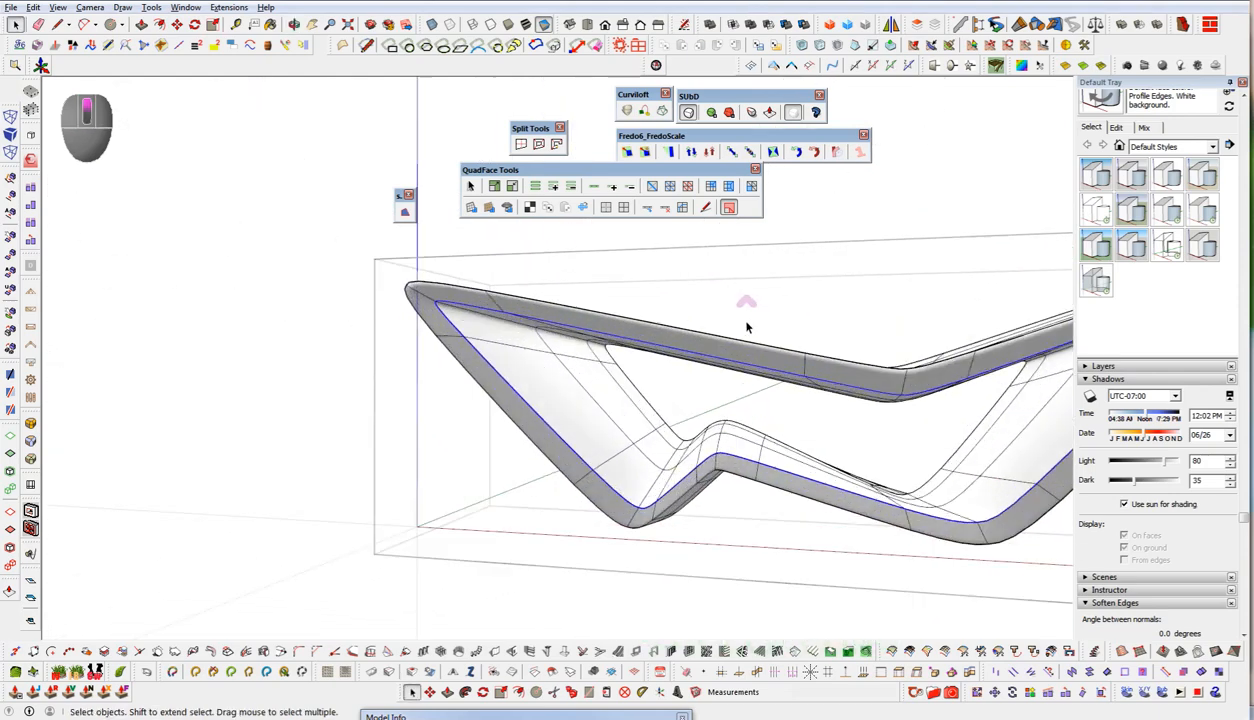
{"action": "middle_click_drag", "start_coordinate": [810, 385], "coordinate": [670, 503]}
{"action": "key", "text": "shift+2"}
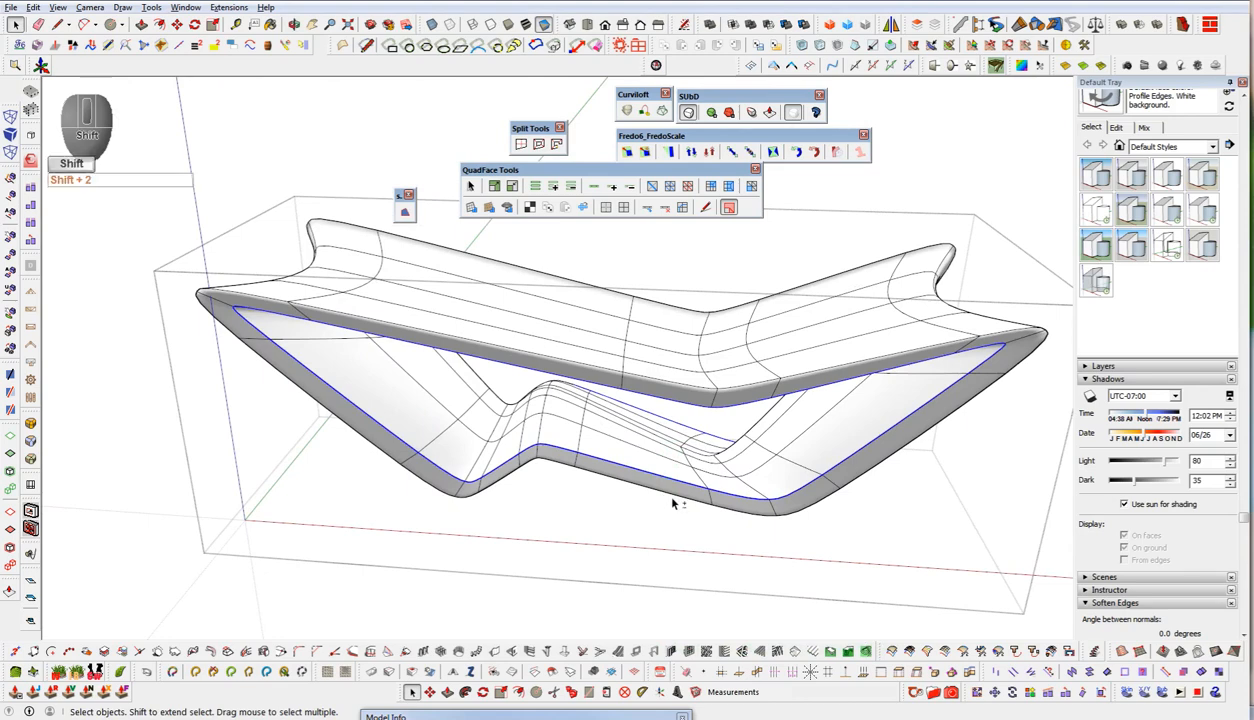
{"action": "middle_click_drag", "start_coordinate": [818, 407], "coordinate": [705, 330]}
{"action": "scroll", "coordinate": [705, 330], "scroll_direction": "up", "scroll_amount": 5}
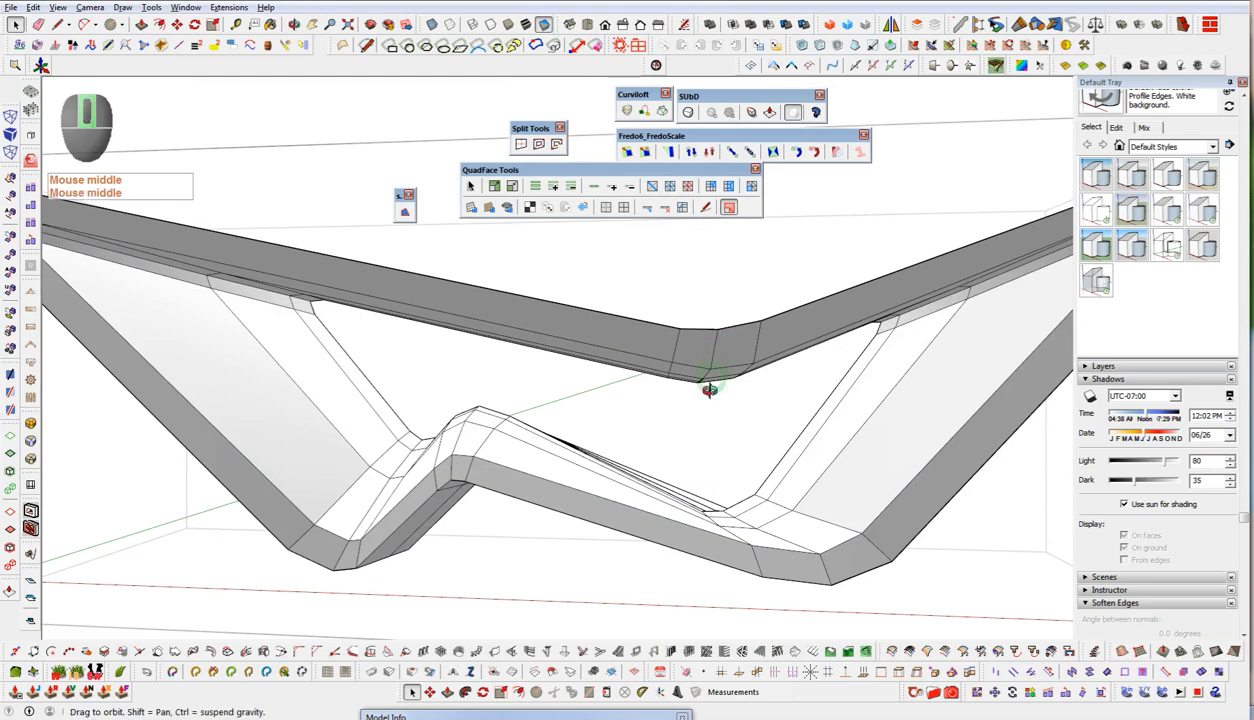
{"action": "middle_click_drag", "start_coordinate": [709, 390], "coordinate": [710, 442]}
{"action": "middle_click_drag", "start_coordinate": [669, 358], "coordinate": [457, 443], "text": "shift"}
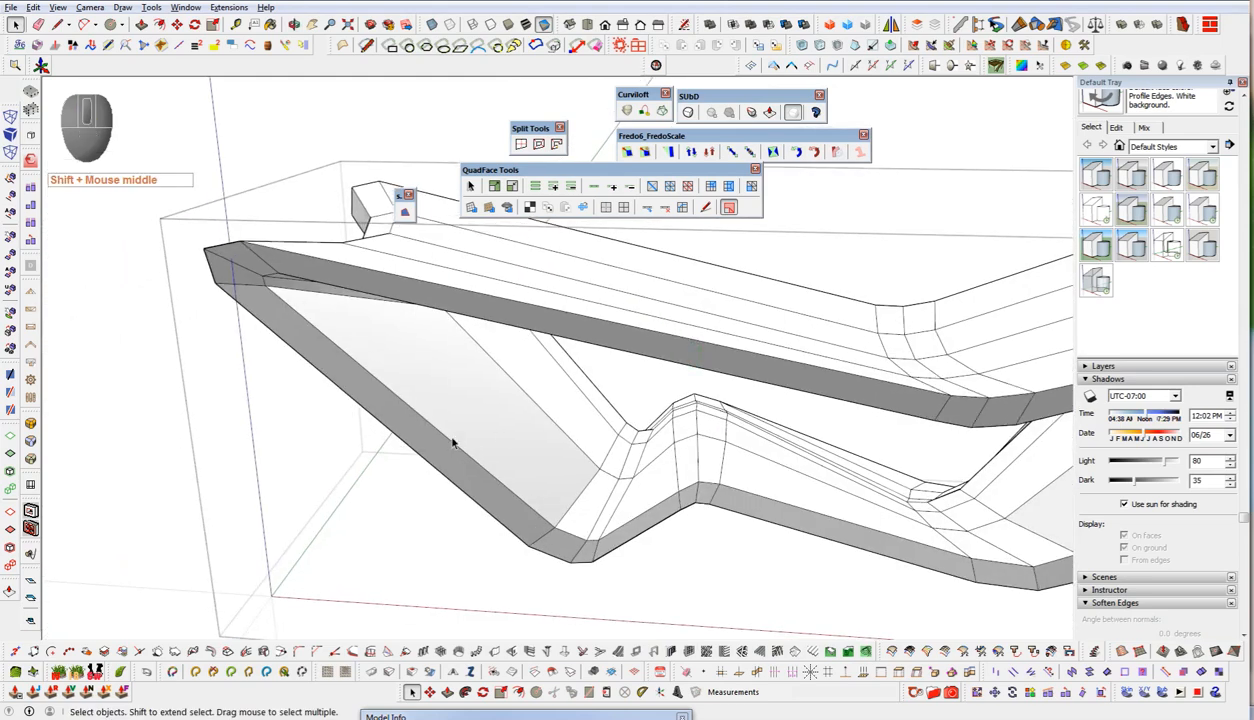
- Select the ring of lengthwise edges on the sloping leg panel and connect them with a crosswise edge loop
{"action": "left_click", "coordinate": [455, 447]}
{"action": "left_click", "coordinate": [461, 452]}
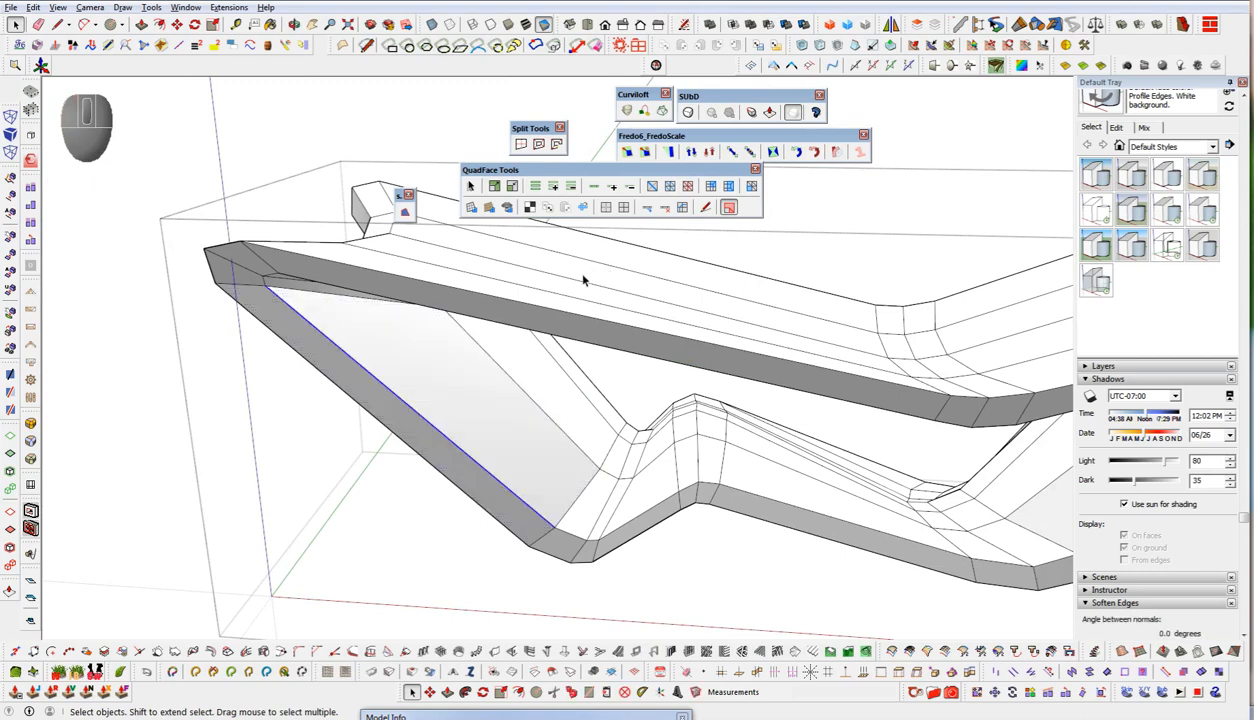
{"action": "key", "text": "ctrl+alt+r"}
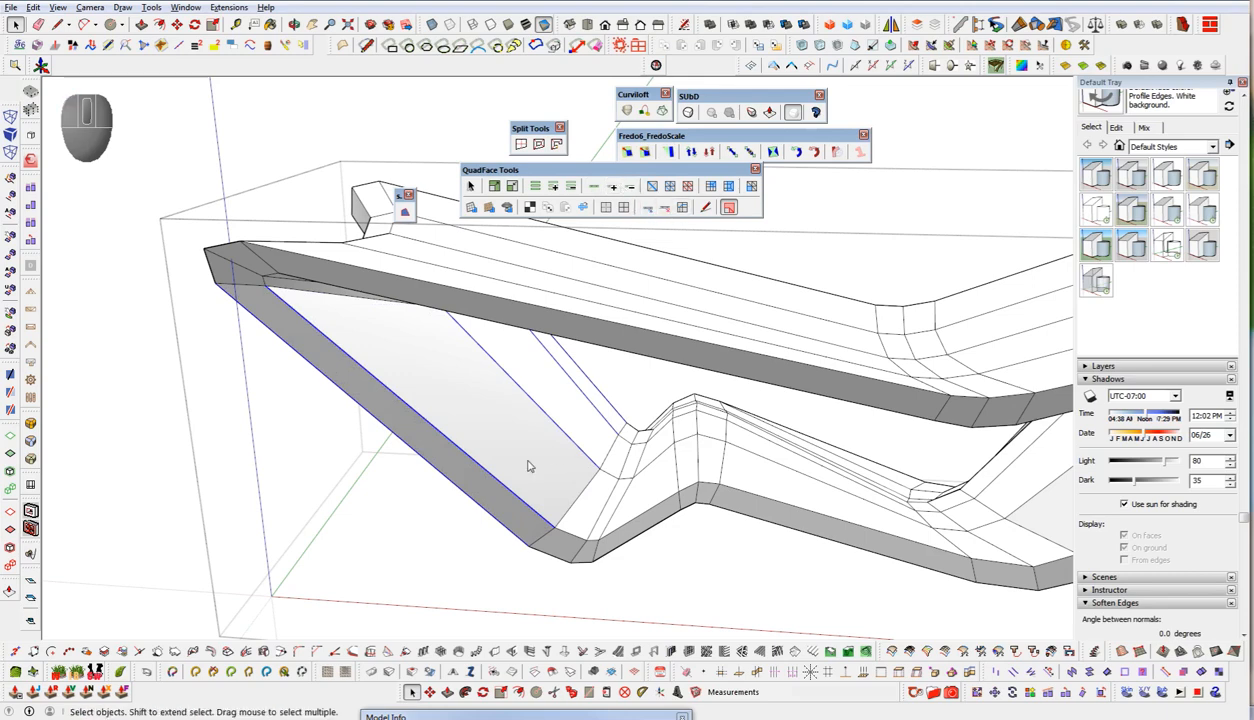
{"action": "middle_click_drag", "start_coordinate": [526, 467], "coordinate": [619, 356]}
- Nudge the new crosswise loop's vertices along the red axis and make them planar with Vertex Tools
{"action": "key", "text": "alt+v"}
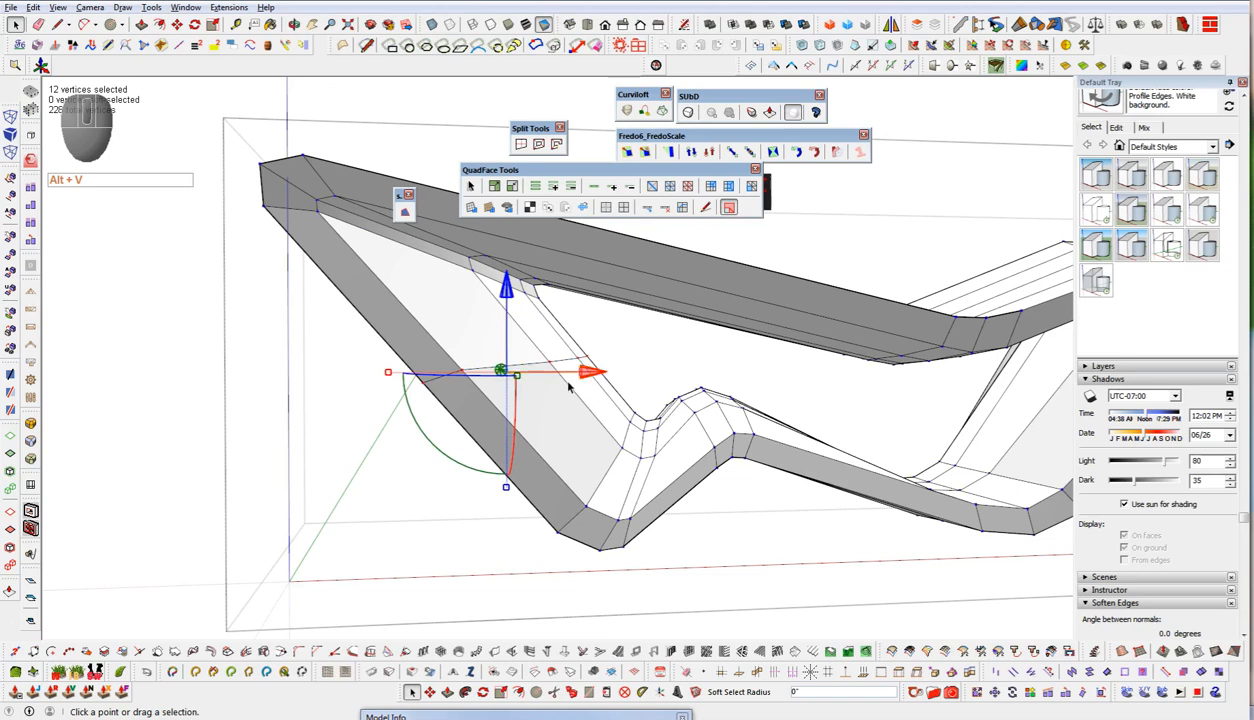
{"action": "left_click_drag", "start_coordinate": [588, 376], "coordinate": [594, 372]}
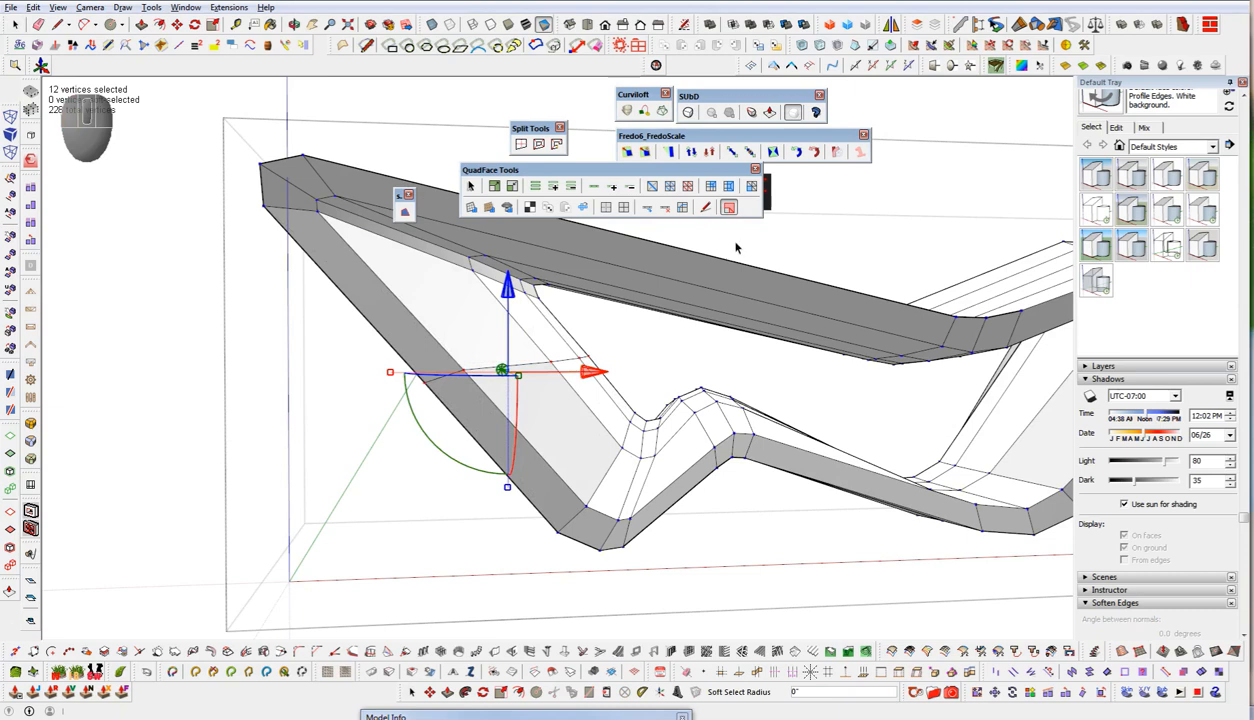
{"action": "left_click_drag", "start_coordinate": [478, 170], "coordinate": [222, 112]}
{"action": "left_click", "coordinate": [738, 185]}
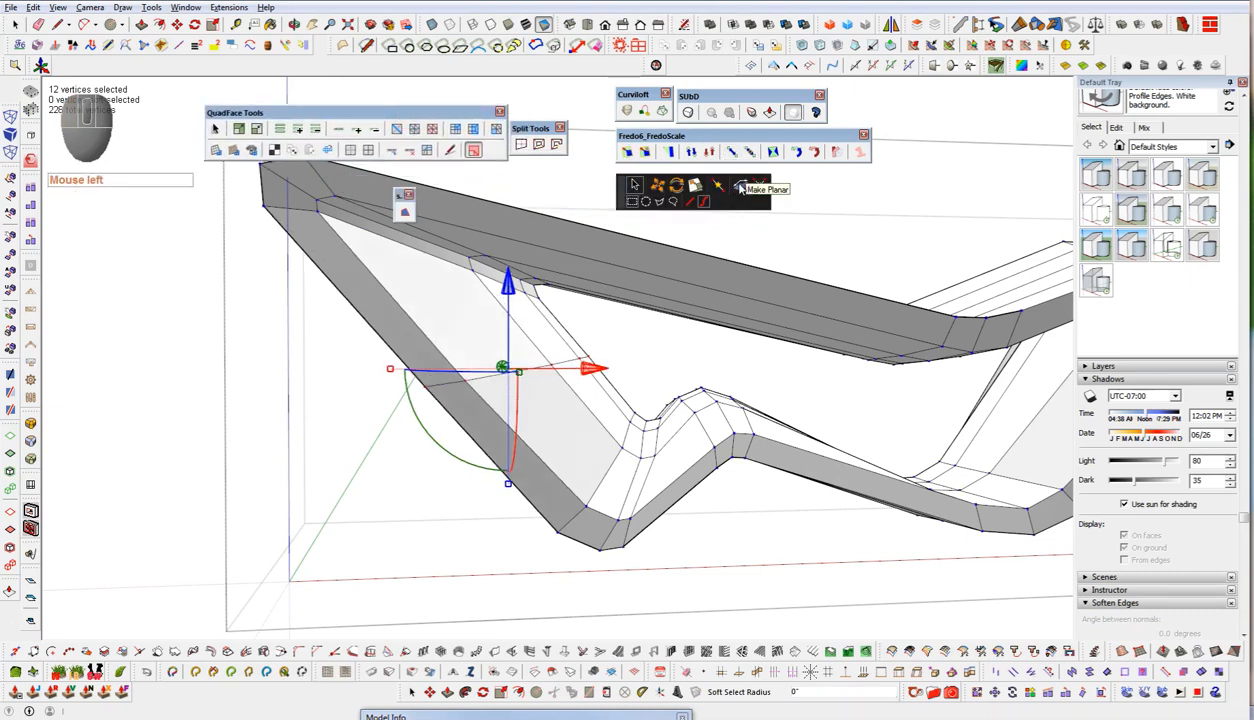
- Try rotating the crosswise loop's vertices with the gizmo and undo the change
{"action": "middle_click_drag", "start_coordinate": [466, 545], "coordinate": [525, 472]}
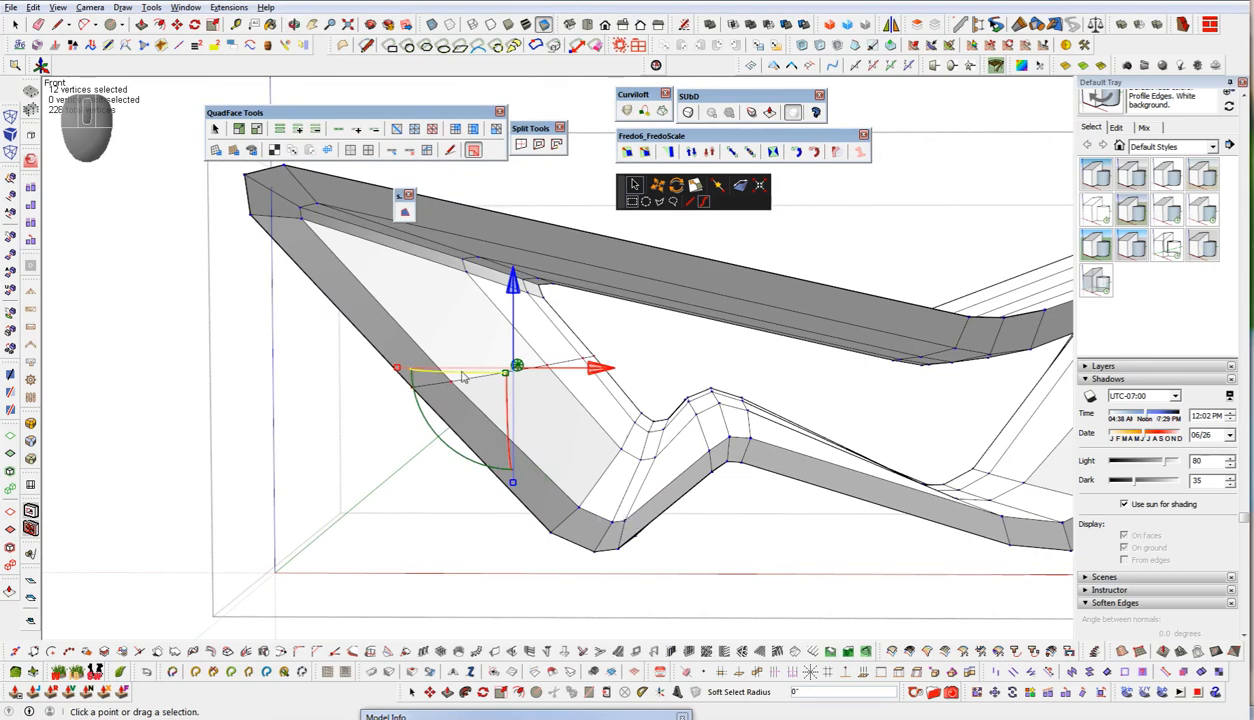
{"action": "left_click_drag", "start_coordinate": [466, 464], "coordinate": [649, 446]}
{"action": "middle_click_drag", "start_coordinate": [649, 446], "coordinate": [792, 490]}
{"action": "key", "text": "ctrl+z"}
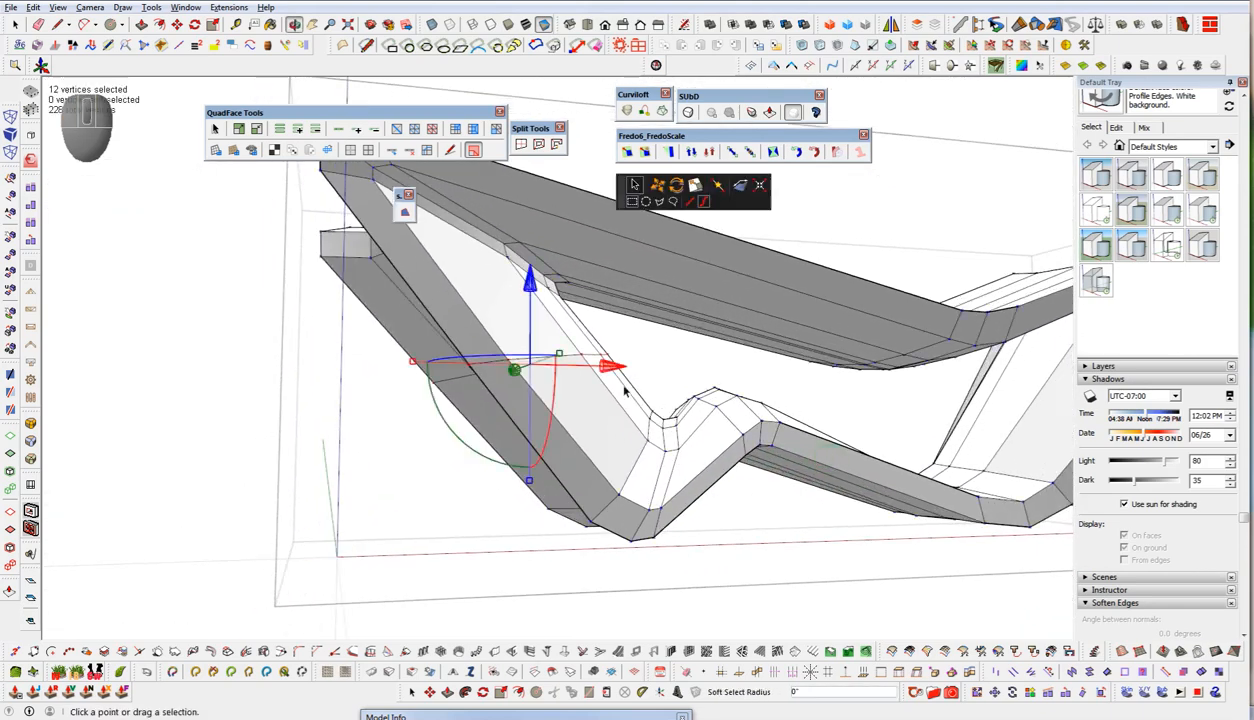
- Leave vertex editing, smooth the chair and compare the sloping leg panel with the reference from several sides
{"action": "left_click", "coordinate": [600, 362]}
{"action": "key", "text": "space"}
{"action": "middle_click_drag", "start_coordinate": [672, 456], "coordinate": [400, 470]}
{"action": "key", "text": "shift"}
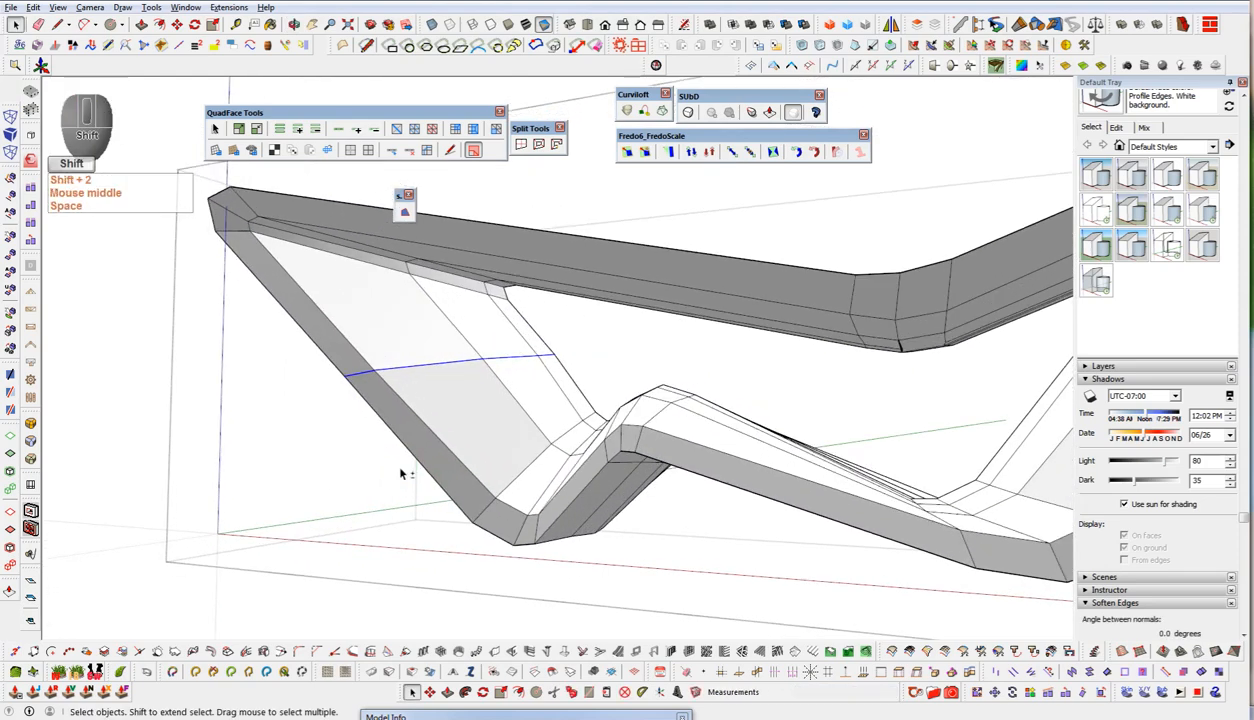
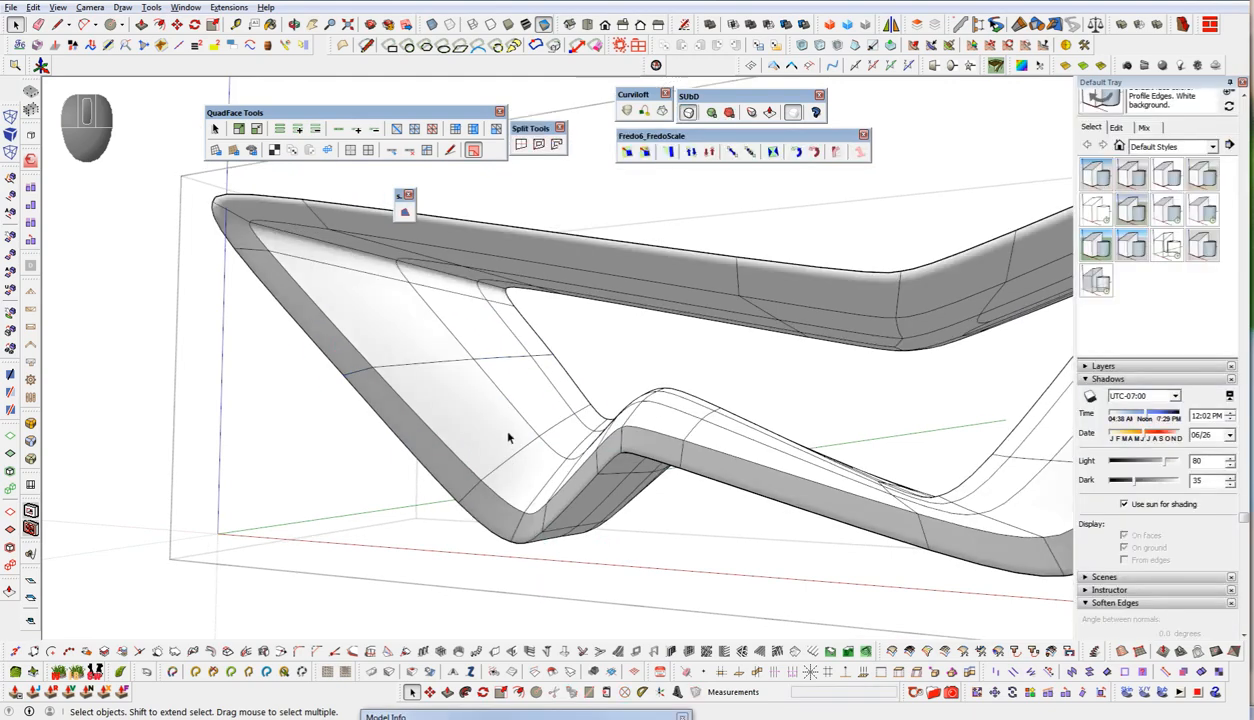
{"action": "middle_click_drag", "start_coordinate": [623, 347], "coordinate": [1064, 467]}
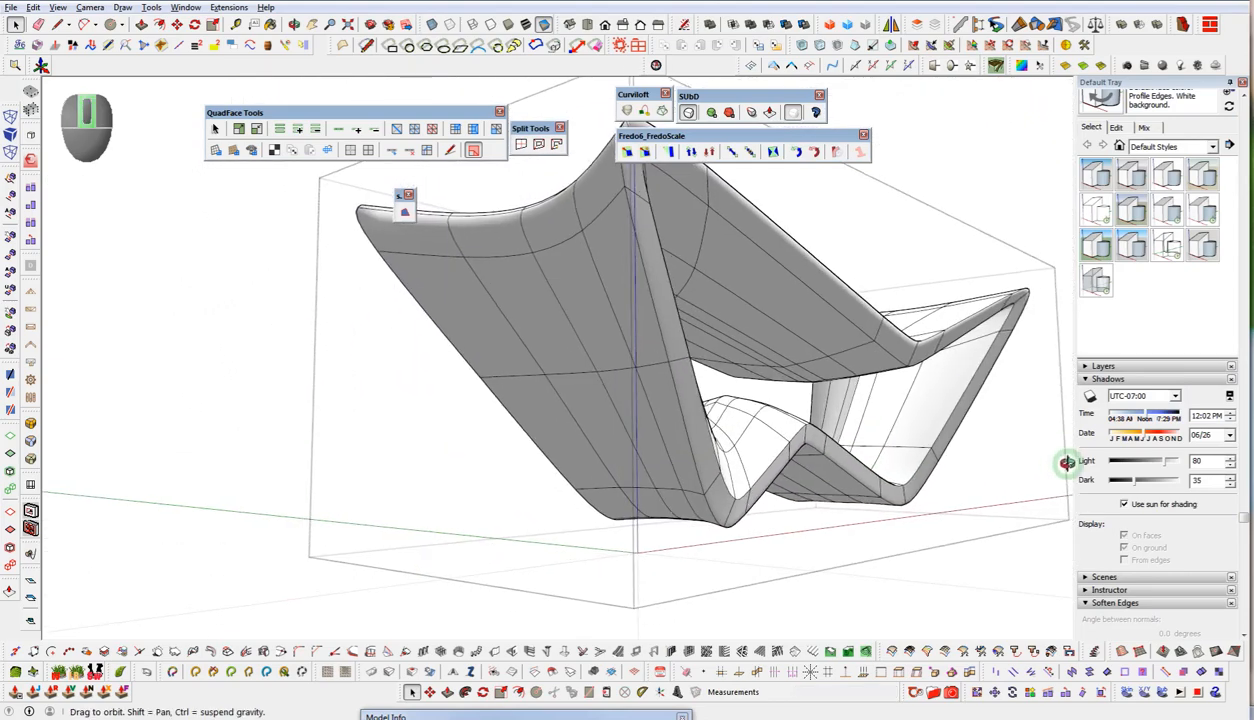
{"action": "middle_click_drag", "start_coordinate": [652, 420], "coordinate": [832, 370]}
{"action": "mouse_move", "coordinate": [1253, 105]}
{"action": "left_mouse_down"}
{"action": "mouse_move", "coordinate": [672, 123]}
{"action": "mouse_move", "coordinate": [552, 58]}
{"action": "left_mouse_up"}
{"action": "mouse_move", "coordinate": [636, 72]}
{"action": "left_mouse_down"}
{"action": "mouse_move", "coordinate": [752, 90]}
{"action": "mouse_move", "coordinate": [1253, 100]}
{"action": "left_mouse_up"}
- Select the crosswise edge loop on the sloping leg panel of the unsmoothed mesh and remove it
{"action": "middle_click_drag", "start_coordinate": [395, 474], "coordinate": [1022, 589]}
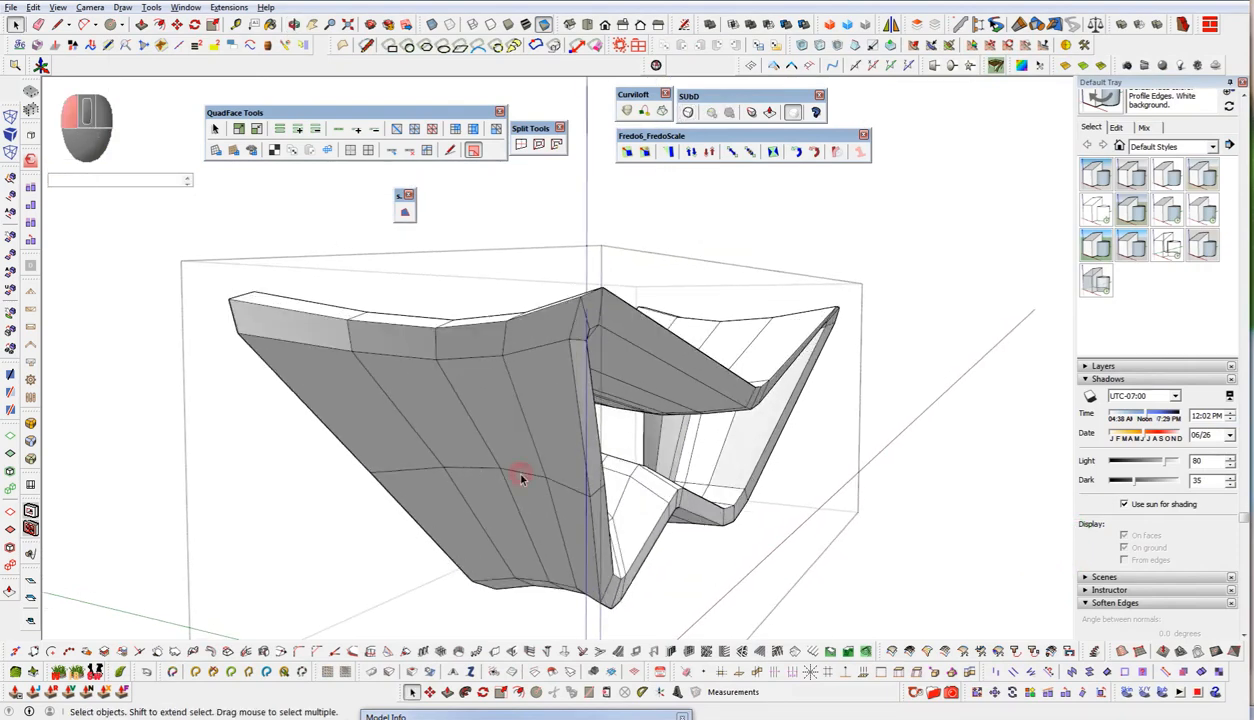
{"action": "key", "text": "shift+4"}
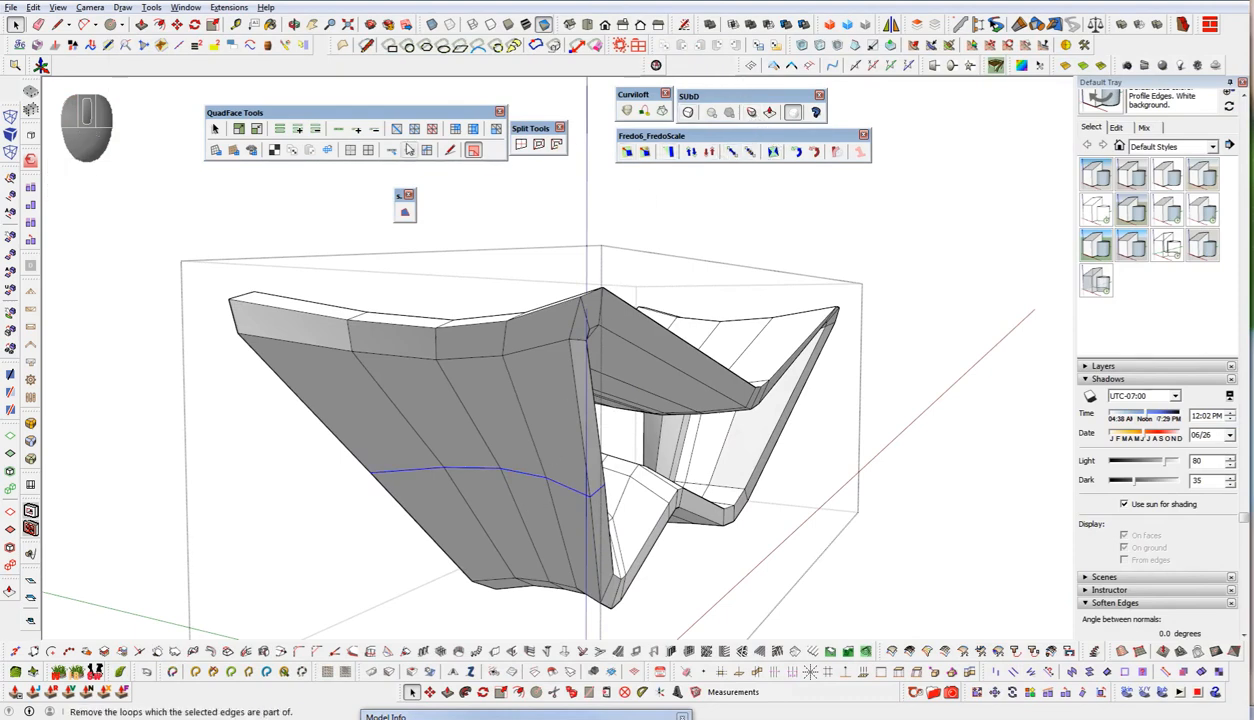
{"action": "left_click", "coordinate": [448, 337]}
- Select the underside faces of the sloping leg panel, leaving out the band of faces at its lower bend
{"action": "middle_click_drag", "start_coordinate": [521, 476], "coordinate": [449, 237]}
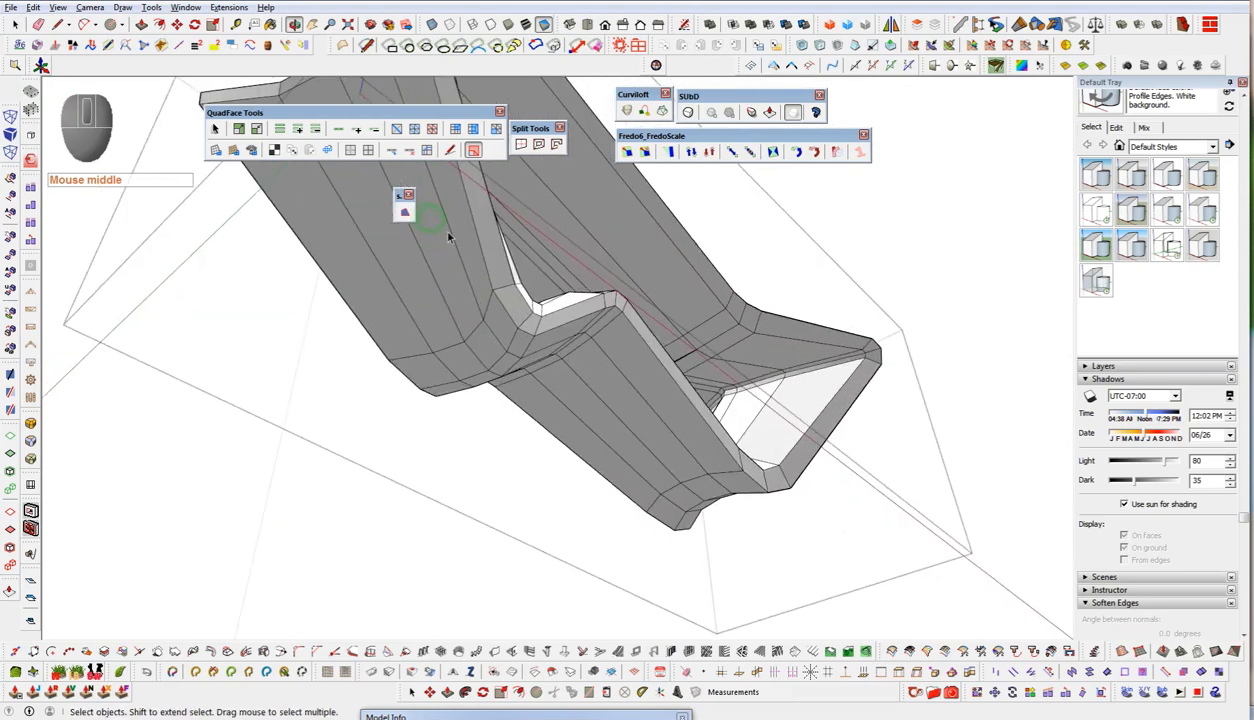
{"action": "left_click", "coordinate": [495, 332]}
{"action": "left_click", "coordinate": [412, 358], "text": "ctrl"}
{"action": "left_click", "coordinate": [410, 350], "text": "ctrl"}
{"action": "left_click", "coordinate": [405, 332], "text": "ctrl"}
{"action": "left_click", "coordinate": [449, 318], "text": "ctrl"}
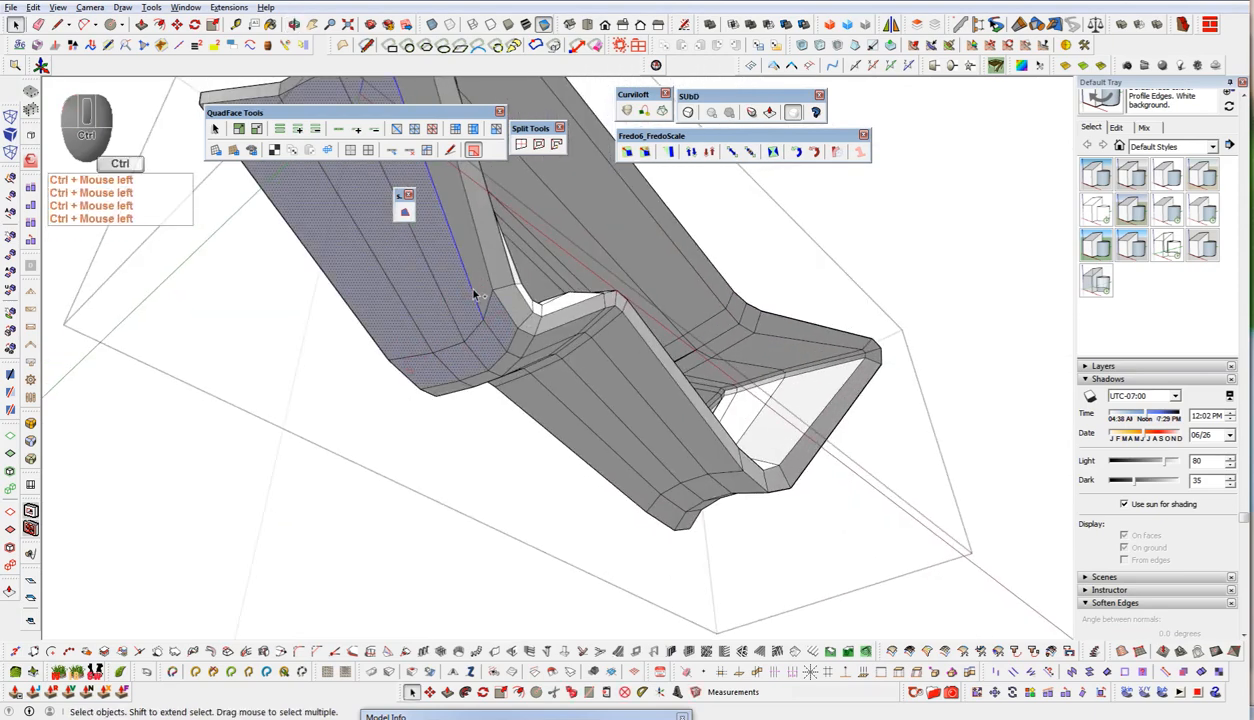
{"action": "middle_click_drag", "start_coordinate": [476, 302], "coordinate": [398, 393]}
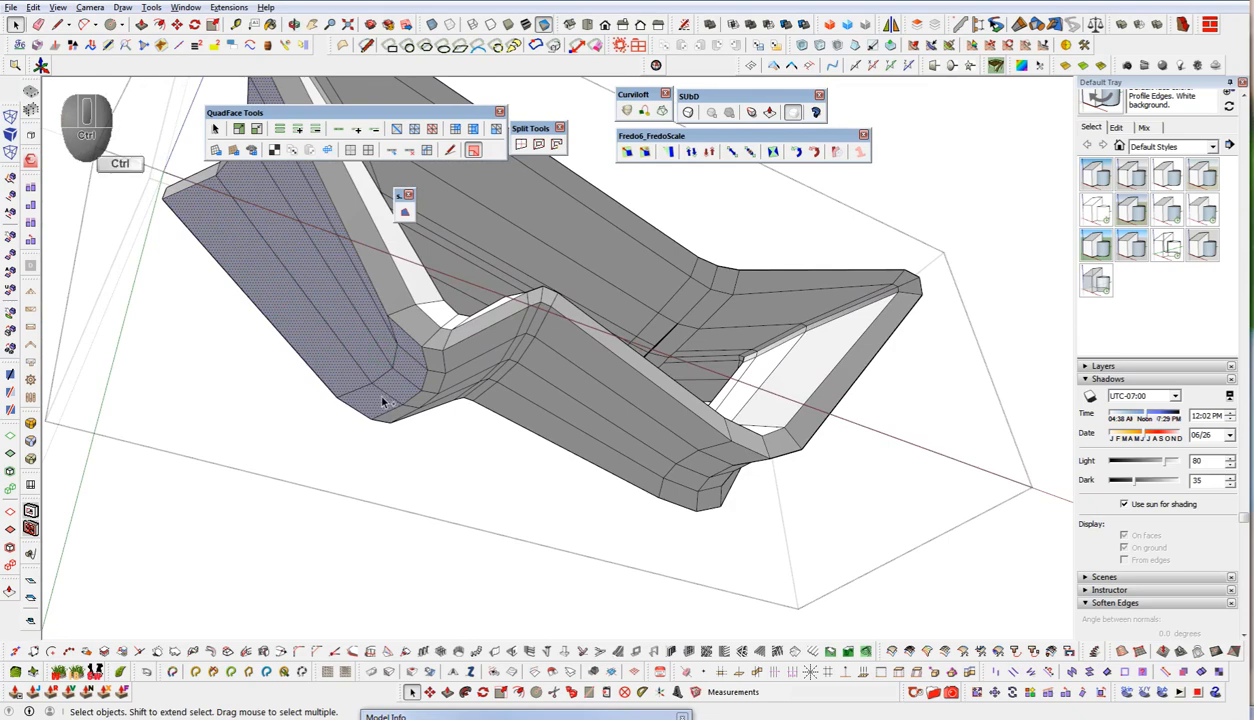
{"action": "left_click", "coordinate": [389, 400], "text": "ctrl+shift"}
{"action": "left_click", "coordinate": [410, 378], "text": "ctrl+shift"}
{"action": "middle_click_drag", "start_coordinate": [410, 378], "coordinate": [546, 434]}
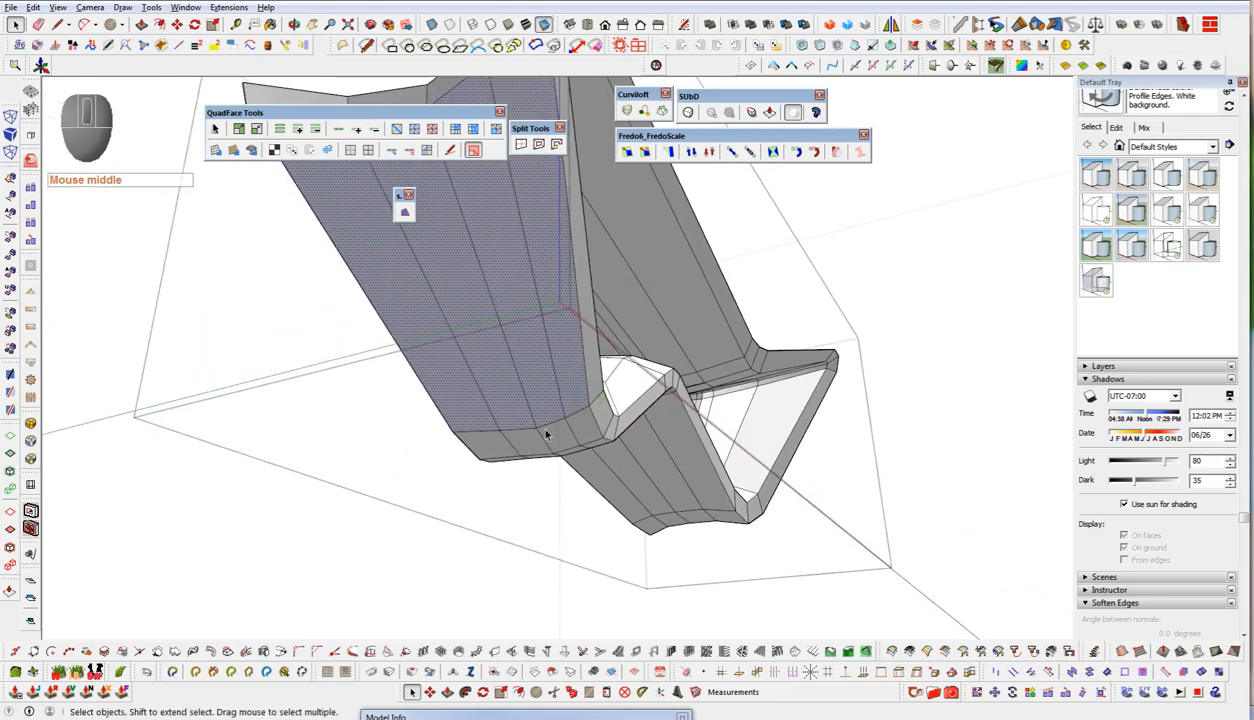
- Select the row of edges across the leg panel just above the lower bend and make its vertices planar
{"action": "key", "text": "ctrl+space"}
{"action": "left_click", "coordinate": [483, 436]}
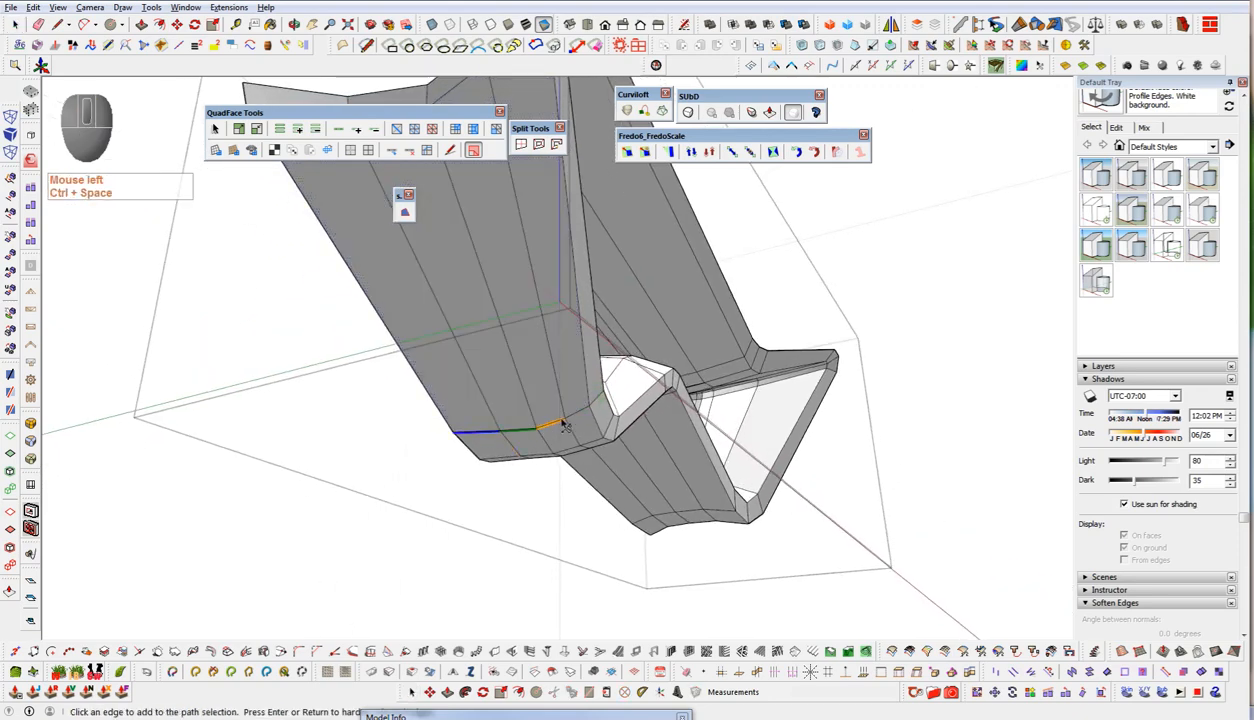
{"action": "left_click", "coordinate": [582, 416]}
{"action": "key", "text": "alt+v"}
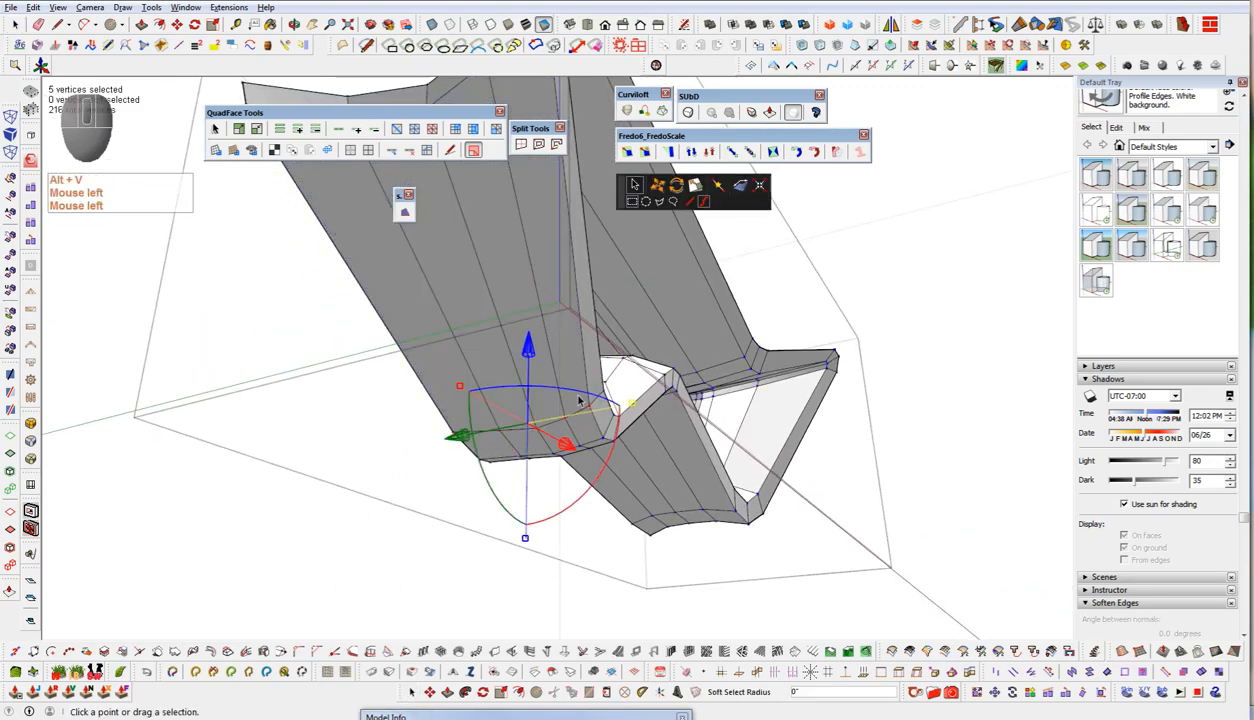
{"action": "left_click", "coordinate": [741, 186]}
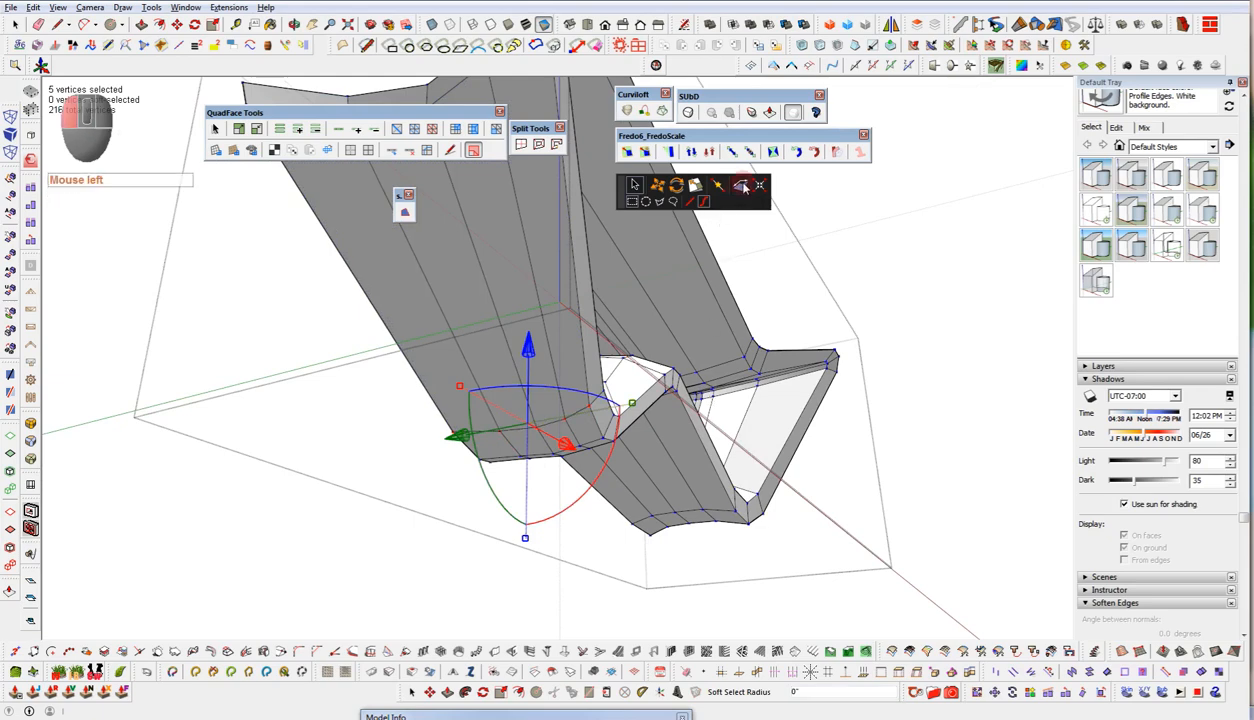
- Float the Edge Tools² toolbar over the drawing area and leave vertex editing
{"action": "middle_click_drag", "start_coordinate": [668, 430], "coordinate": [640, 428]}
{"action": "left_click_drag", "start_coordinate": [751, 68], "coordinate": [778, 185]}
{"action": "key", "text": "space"}
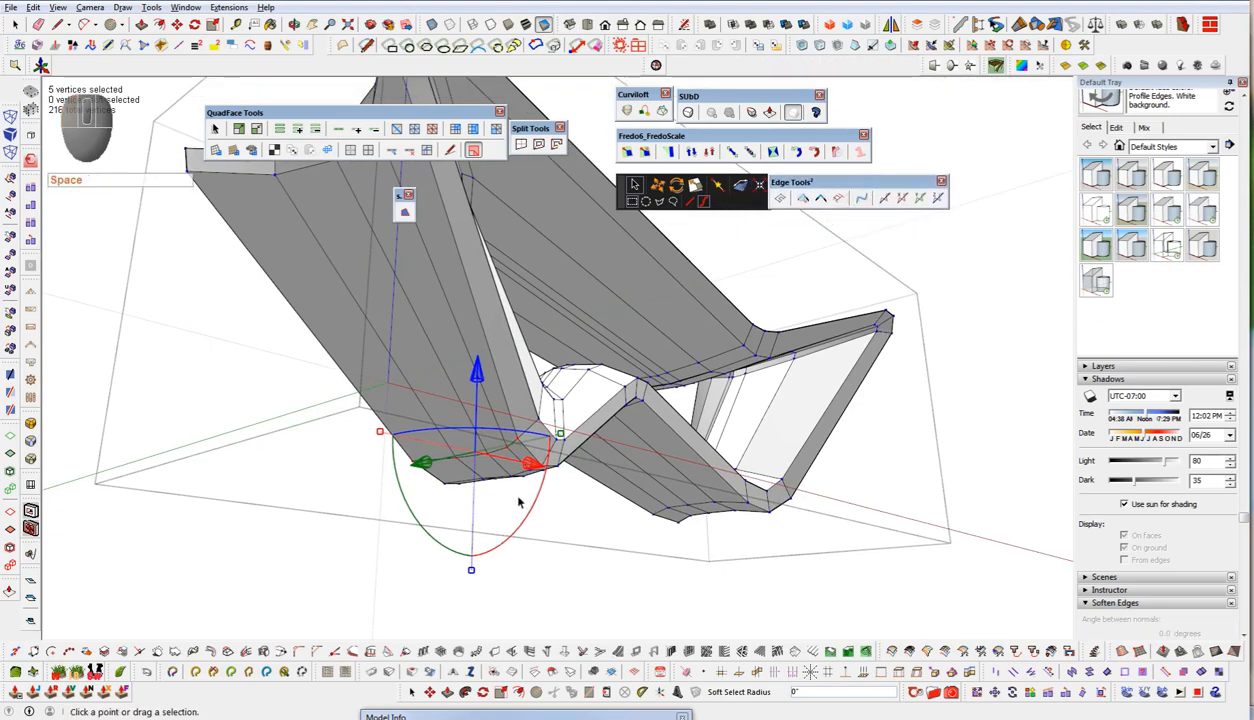
- Try making the vertices of the edge row above the leg panel's lower bend colinear from start to end
{"action": "middle_click", "coordinate": [541, 427]}
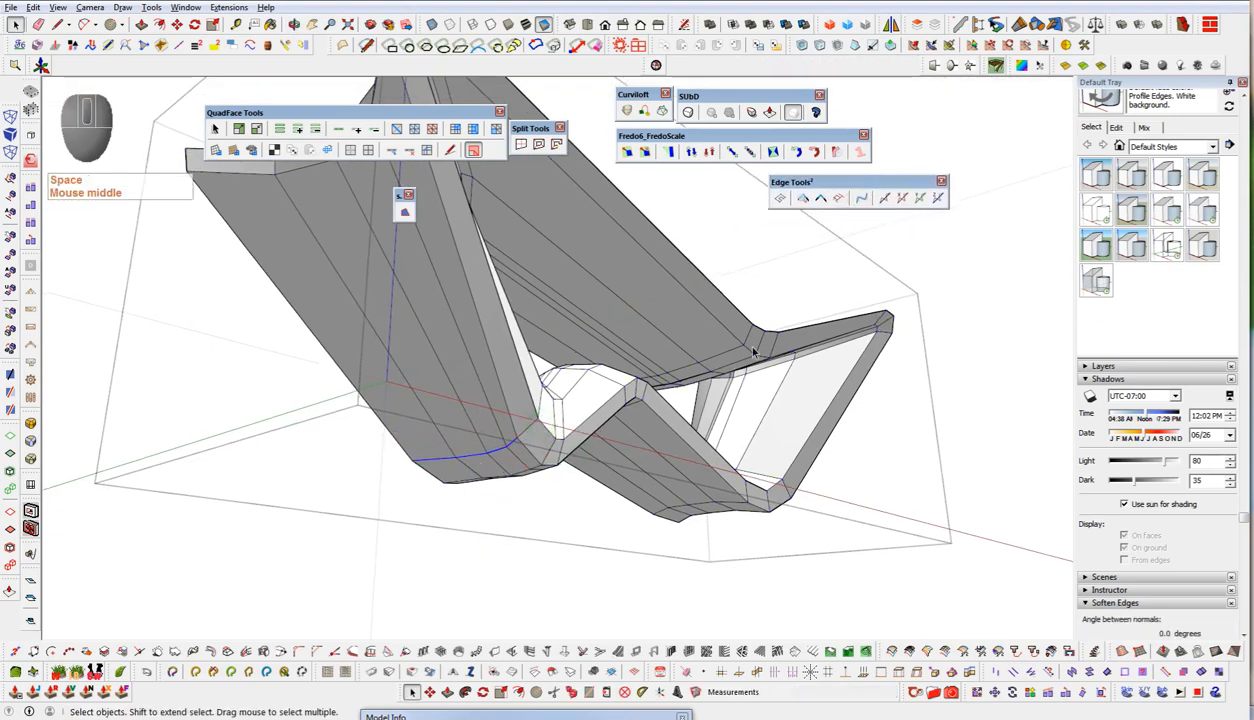
{"action": "left_click", "coordinate": [884, 199]}
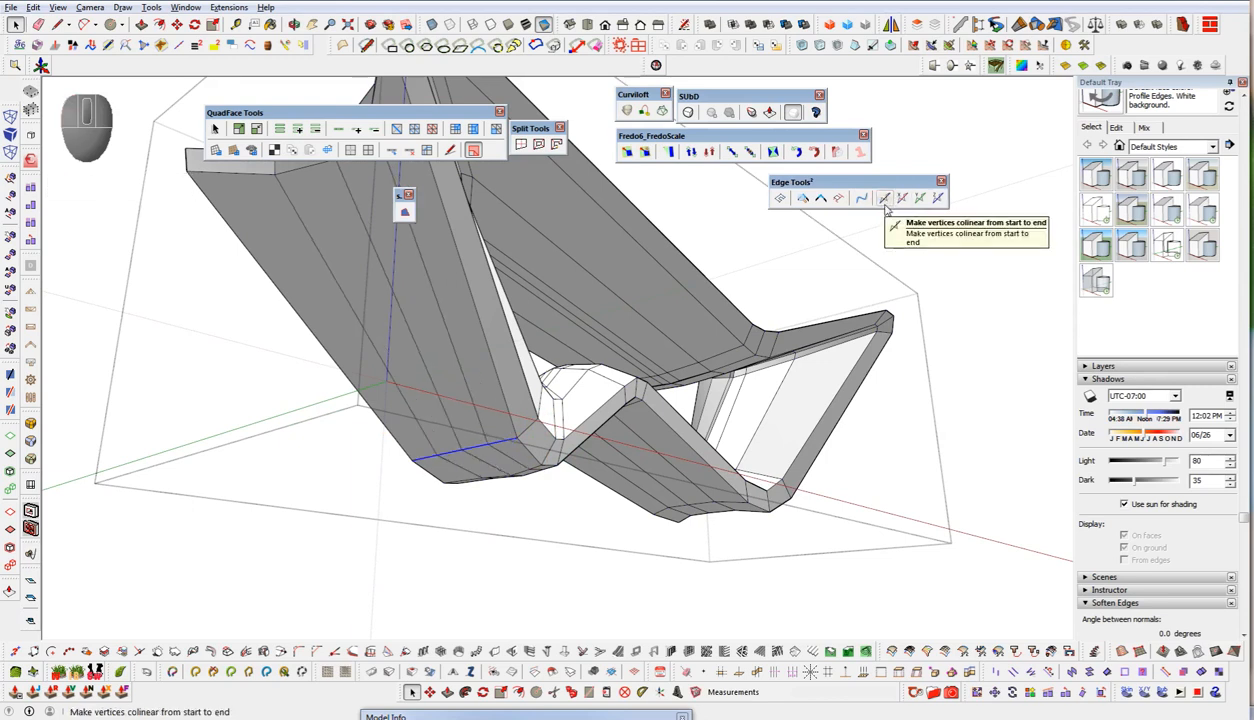
{"action": "key", "text": "ctrl+z"}
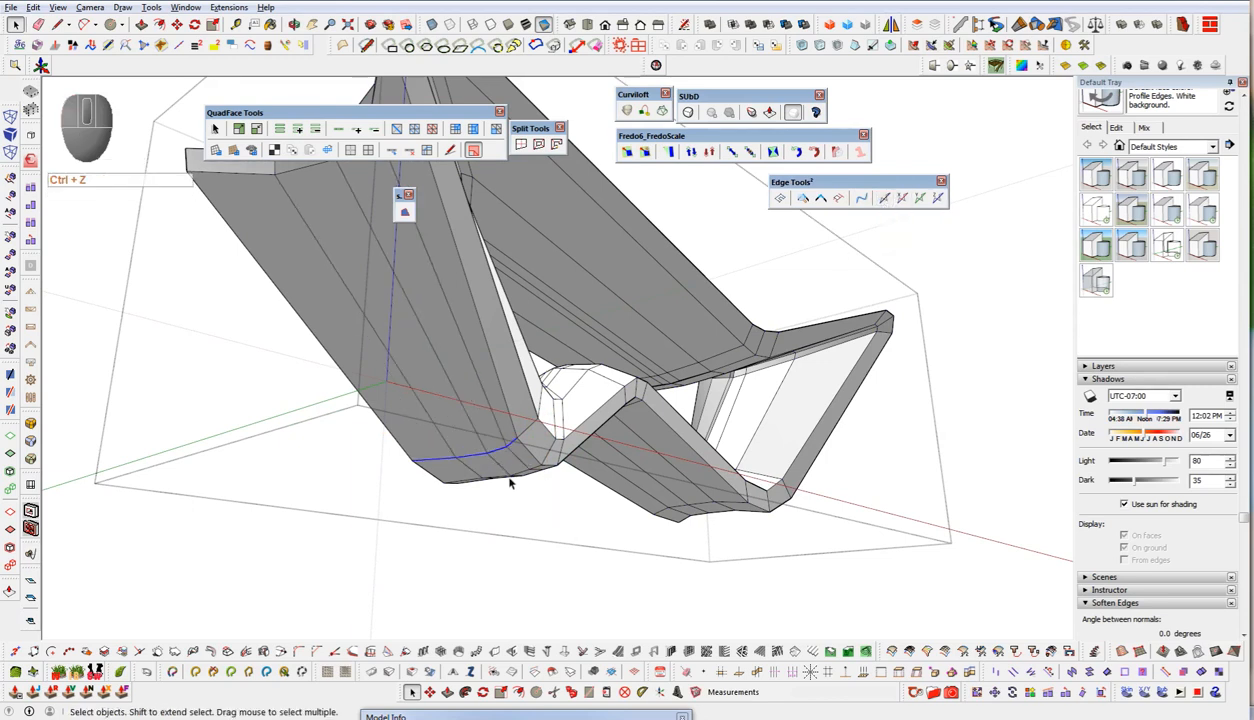
{"action": "left_click", "coordinate": [893, 199]}
{"action": "middle_click_drag", "start_coordinate": [520, 340], "coordinate": [366, 392]}
{"action": "key", "text": "ctrl+z"}
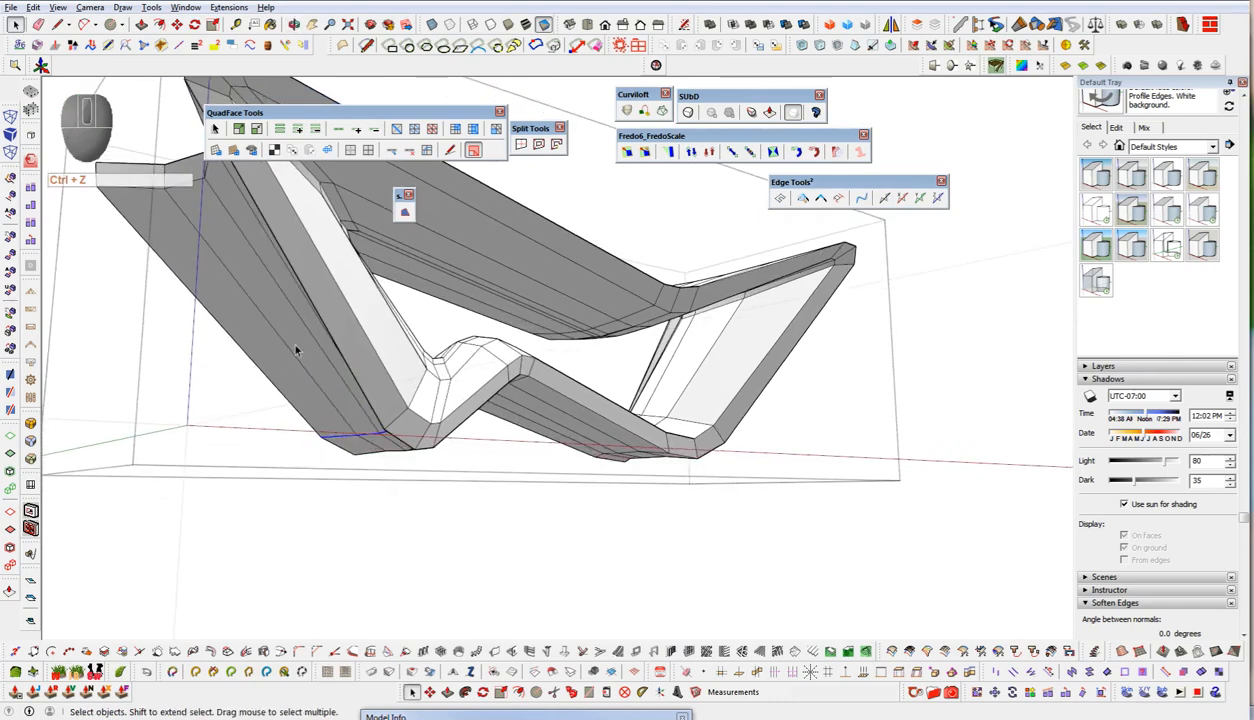
- Select the edge path across the underside of the frame's lower bend and make its vertices colinear from start to end
{"action": "middle_click_drag", "start_coordinate": [400, 360], "coordinate": [487, 532]}
{"action": "key", "text": "ctrl+space"}
{"action": "left_click", "coordinate": [487, 510]}
{"action": "left_click", "coordinate": [596, 510]}
{"action": "middle_click_drag", "start_coordinate": [873, 242], "coordinate": [680, 440]}
{"action": "key", "text": "ctrl+space"}
{"action": "left_click", "coordinate": [680, 442]}
{"action": "left_click", "coordinate": [702, 480]}
{"action": "key", "text": "space"}
{"action": "left_click", "coordinate": [884, 198]}
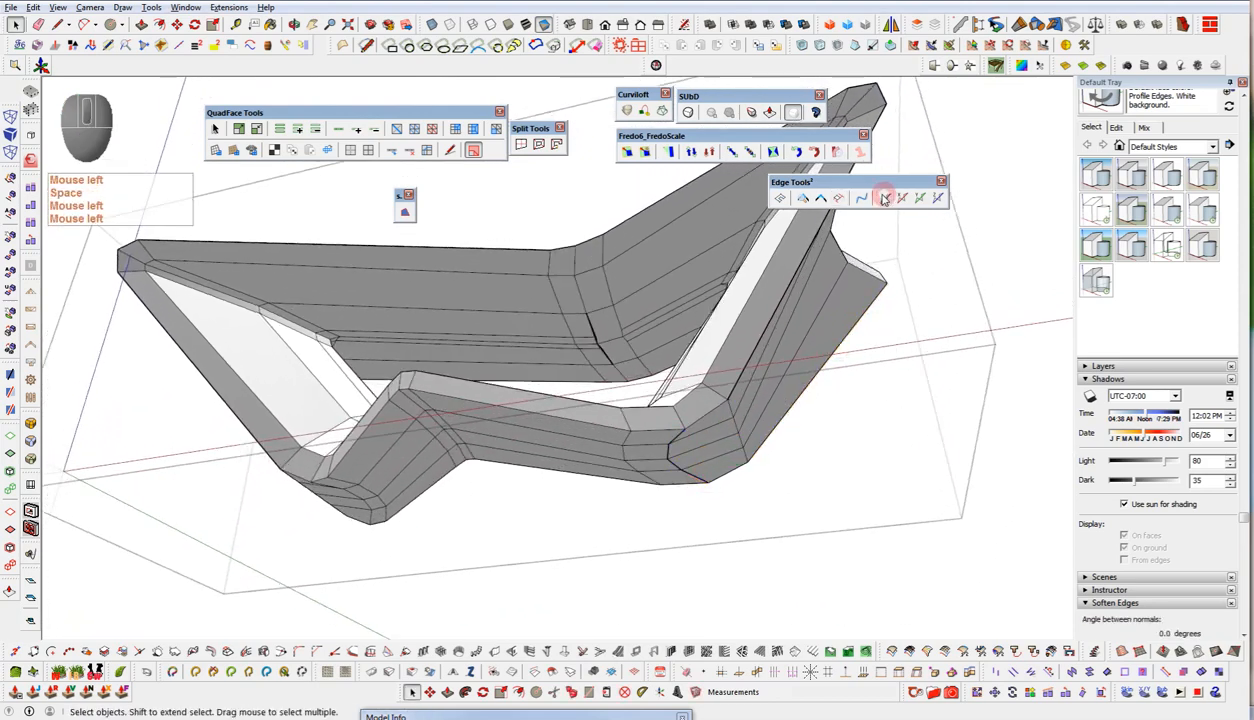
- Make the vertices of the neighbouring crosswise edge row, where the rail enters the bend, colinear from start to end
{"action": "key", "text": "space"}
{"action": "left_click", "coordinate": [626, 445]}
{"action": "left_click", "coordinate": [884, 198]}
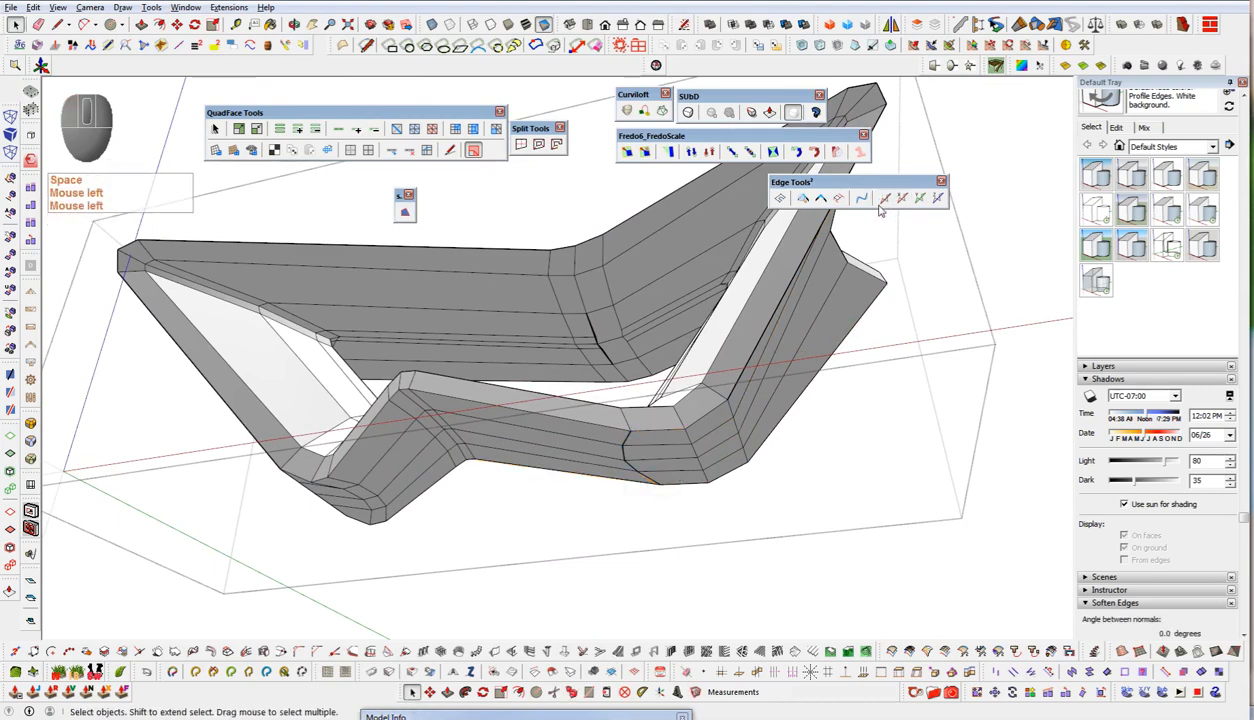
- Select the crosswise edge paths at the frame's other lower bend one by one and make their vertices colinear
{"action": "mouse_move", "coordinate": [792, 339]}
{"action": "middle_mouse_down"}
{"action": "mouse_move", "coordinate": [638, 400]}
{"action": "mouse_move", "coordinate": [759, 400]}
{"action": "middle_mouse_up"}
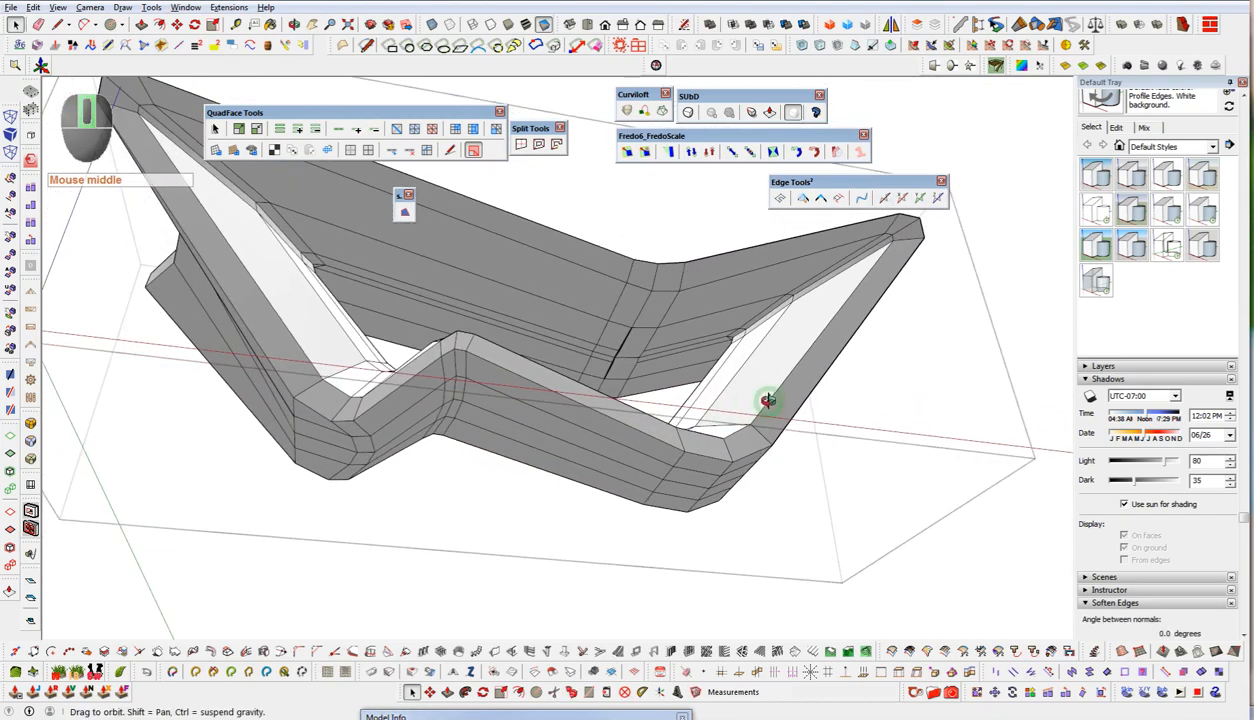
{"action": "key", "text": "ctrl+space"}
{"action": "left_click", "coordinate": [337, 432]}
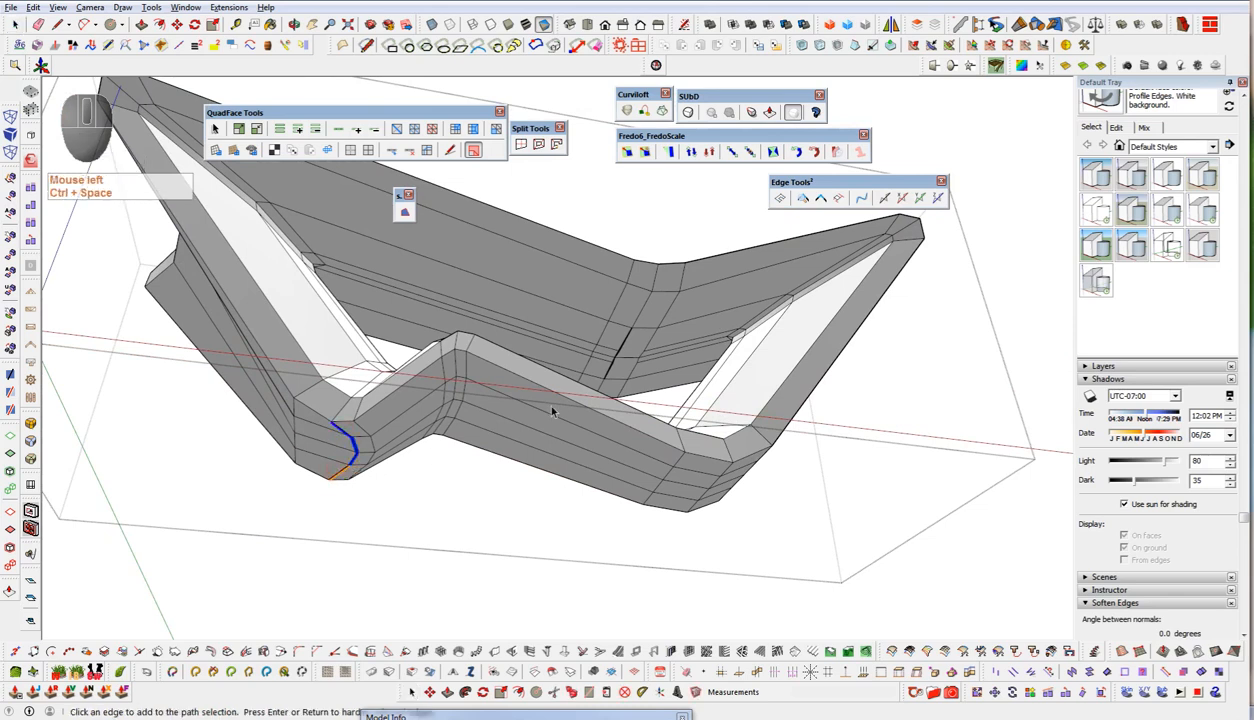
{"action": "key", "text": "space"}
{"action": "left_click", "coordinate": [260, 574]}
{"action": "key", "text": "ctrl+space"}
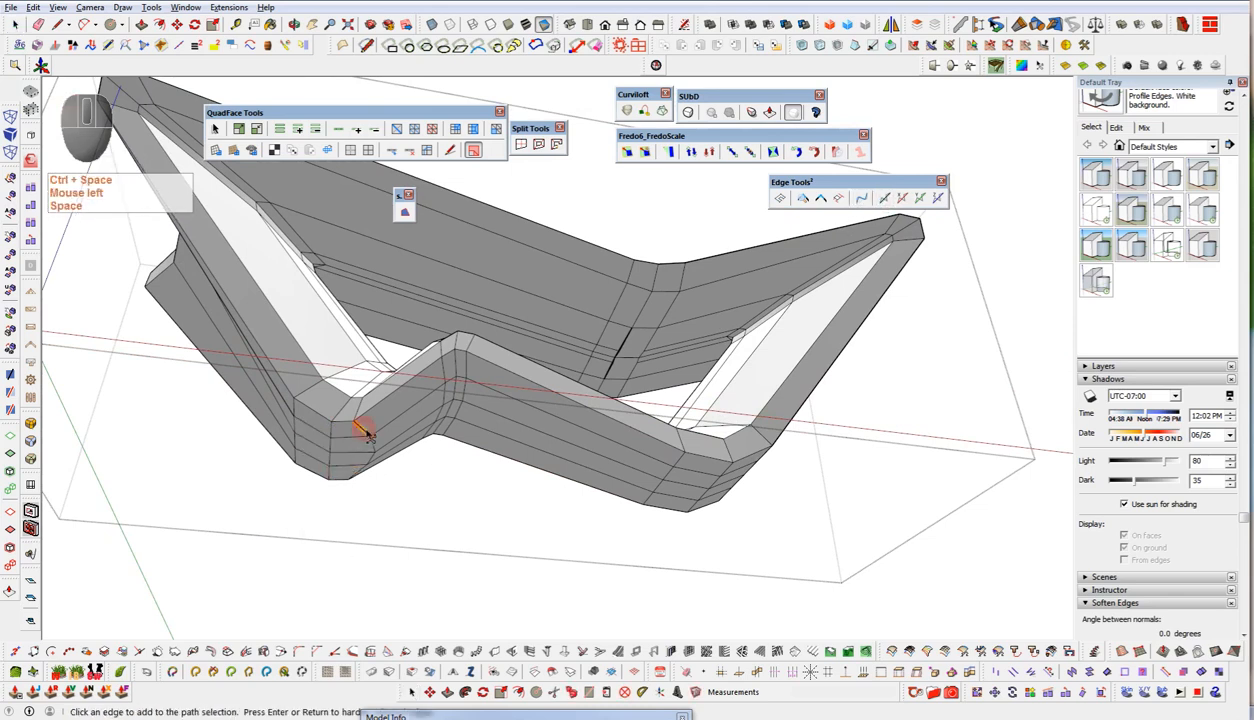
{"action": "left_click", "coordinate": [364, 476]}
{"action": "key", "text": "space"}
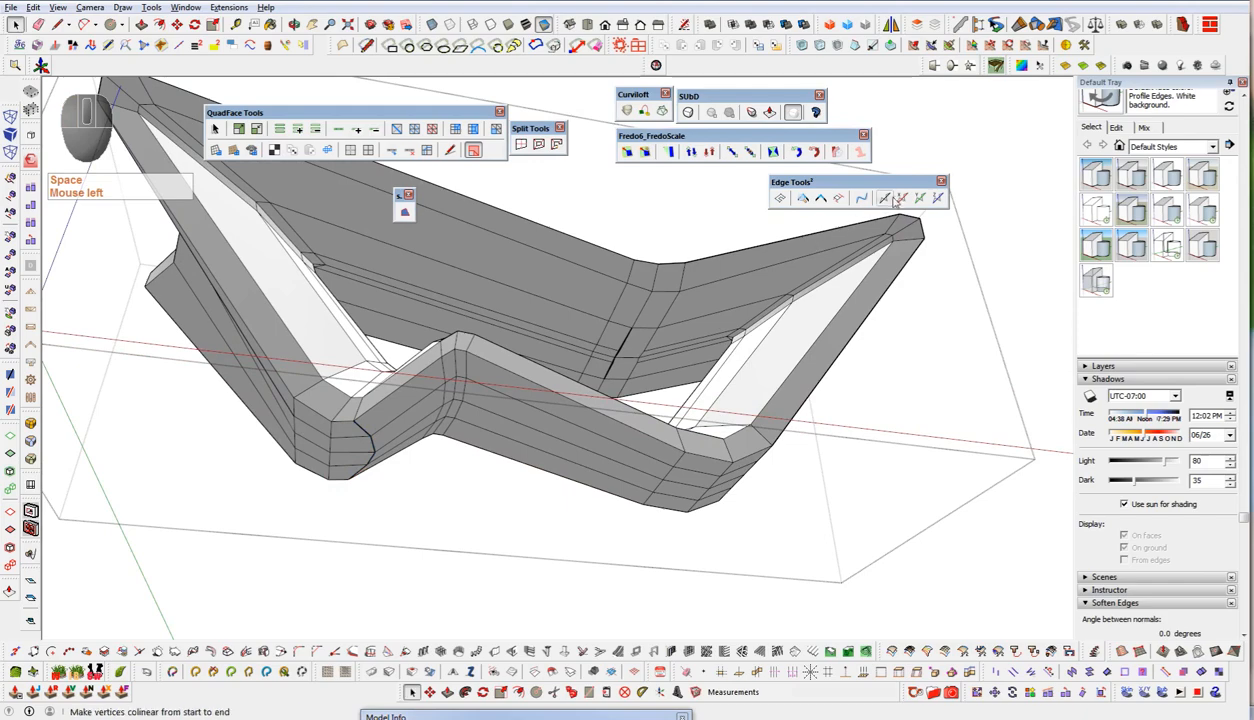
{"action": "left_click", "coordinate": [886, 198]}
- Erase the two warped, overlapping quads stacked along the bend on the underside of the opposite side rail
{"action": "middle_click_drag", "start_coordinate": [743, 432], "coordinate": [686, 414]}
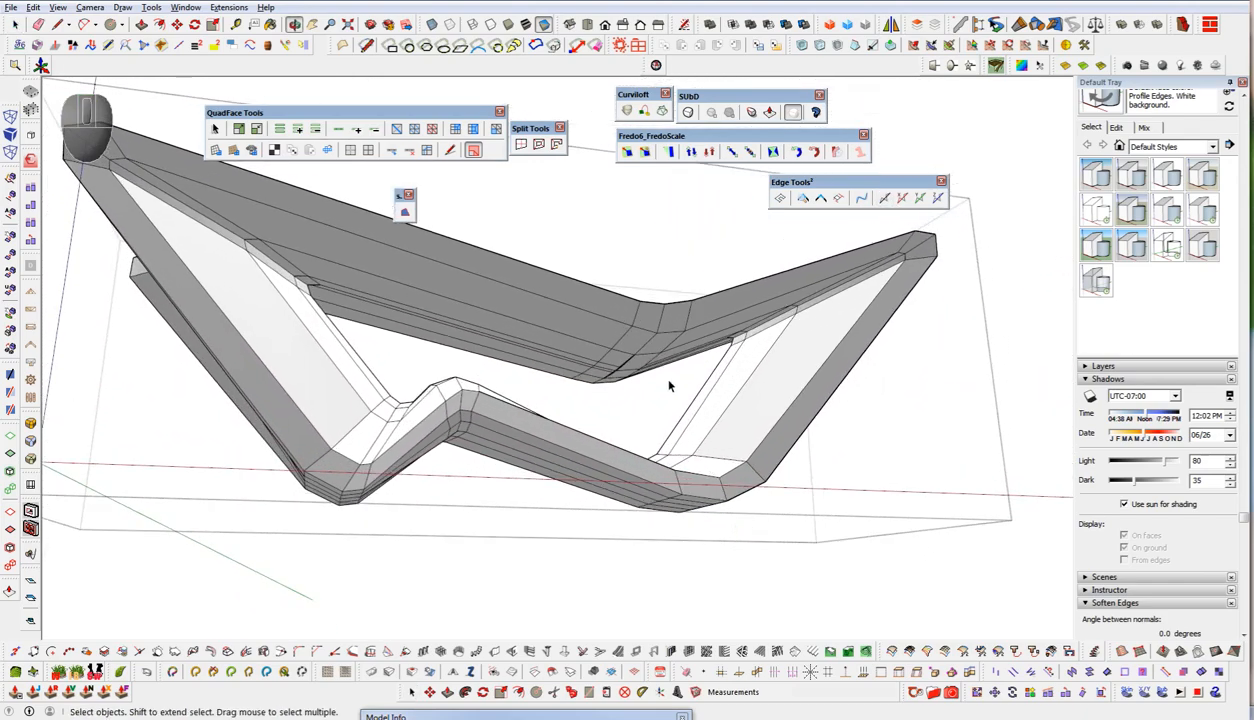
{"action": "scroll", "coordinate": [630, 356], "scroll_direction": "up", "scroll_amount": 10}
{"action": "middle_click_drag", "start_coordinate": [489, 322], "coordinate": [403, 273]}
{"action": "mouse_move", "coordinate": [427, 343]}
{"action": "middle_mouse_down"}
{"action": "mouse_move", "coordinate": [462, 280]}
{"action": "mouse_move", "coordinate": [481, 325]}
{"action": "mouse_move", "coordinate": [432, 346]}
{"action": "middle_mouse_up"}
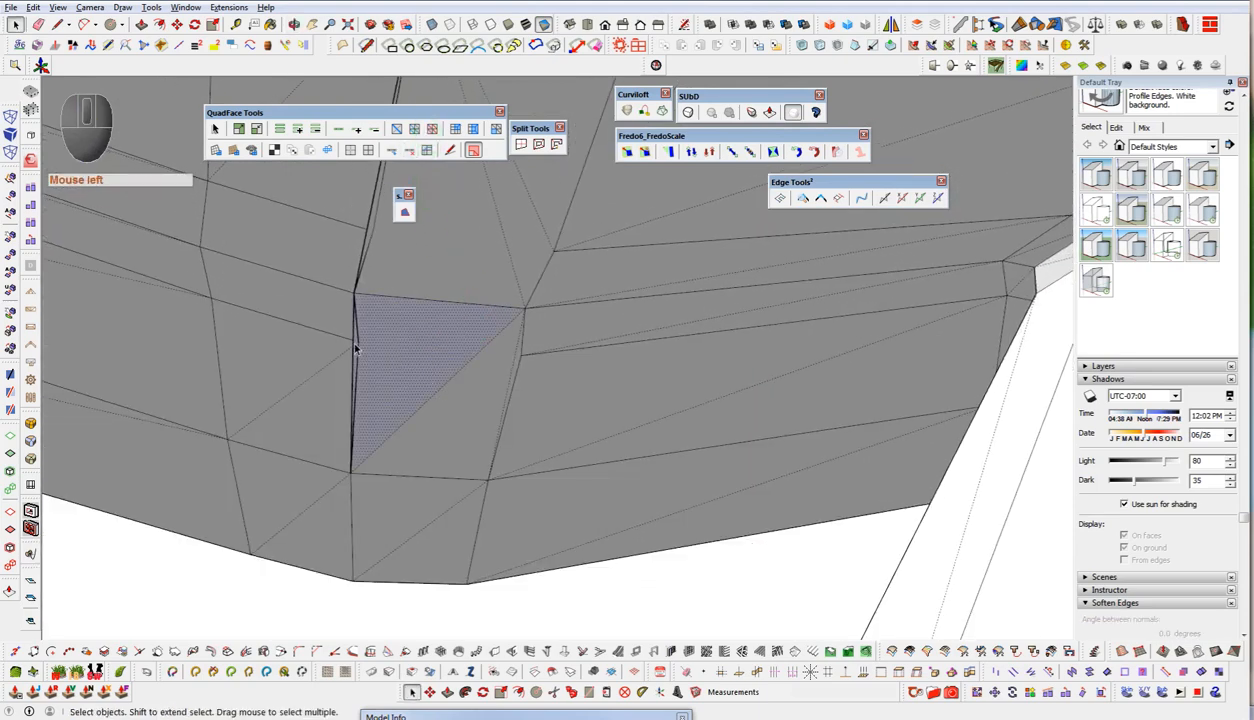
{"action": "key", "text": "e"}
{"action": "mouse_move", "coordinate": [364, 333]}
{"action": "left_mouse_down"}
{"action": "mouse_move", "coordinate": [360, 343]}
{"action": "mouse_move", "coordinate": [364, 330]}
{"action": "left_mouse_up"}
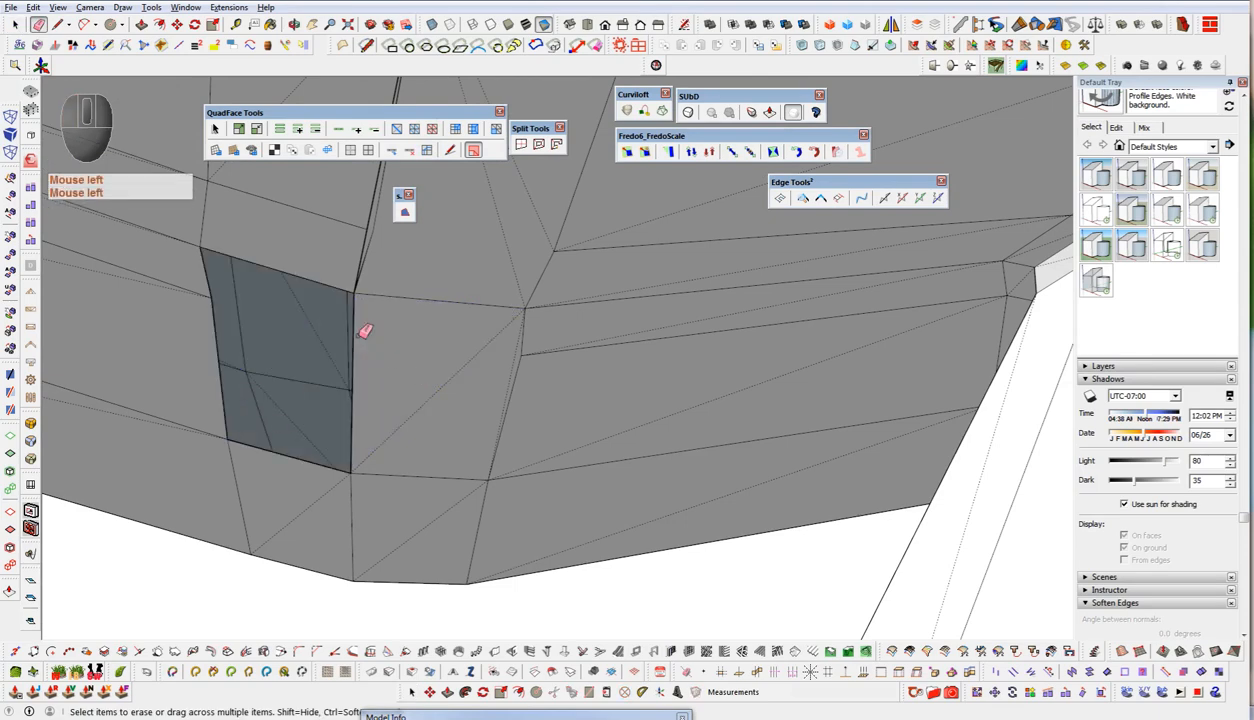
{"action": "mouse_move", "coordinate": [420, 341]}
{"action": "middle_mouse_down"}
{"action": "mouse_move", "coordinate": [452, 359]}
{"action": "mouse_move", "coordinate": [487, 442]}
{"action": "middle_mouse_up"}
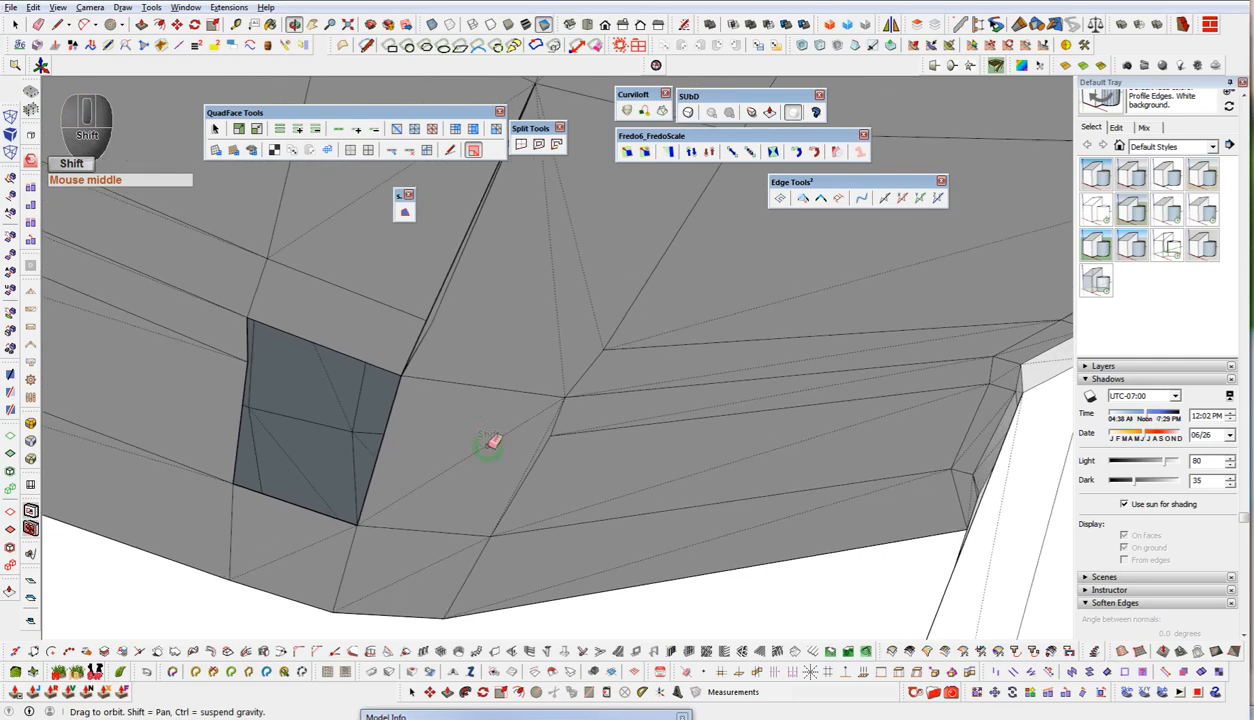
{"action": "mouse_move", "coordinate": [439, 308]}
{"action": "left_mouse_down"}
{"action": "mouse_move", "coordinate": [450, 344]}
{"action": "mouse_move", "coordinate": [439, 343]}
{"action": "left_mouse_up"}
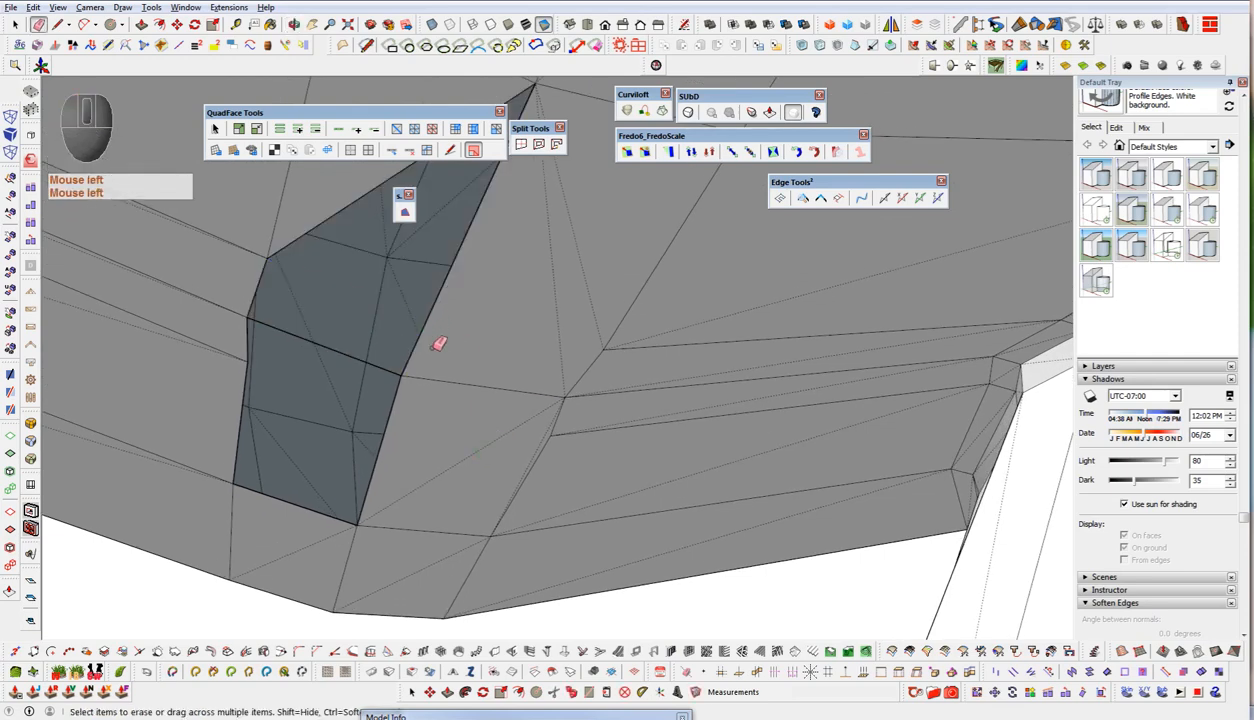
{"action": "middle_click_drag", "start_coordinate": [446, 380], "coordinate": [393, 380]}
{"action": "mouse_move", "coordinate": [521, 462]}
{"action": "middle_mouse_down"}
{"action": "mouse_move", "coordinate": [493, 425]}
{"action": "mouse_move", "coordinate": [520, 468]}
{"action": "mouse_move", "coordinate": [588, 424]}
{"action": "middle_mouse_up"}
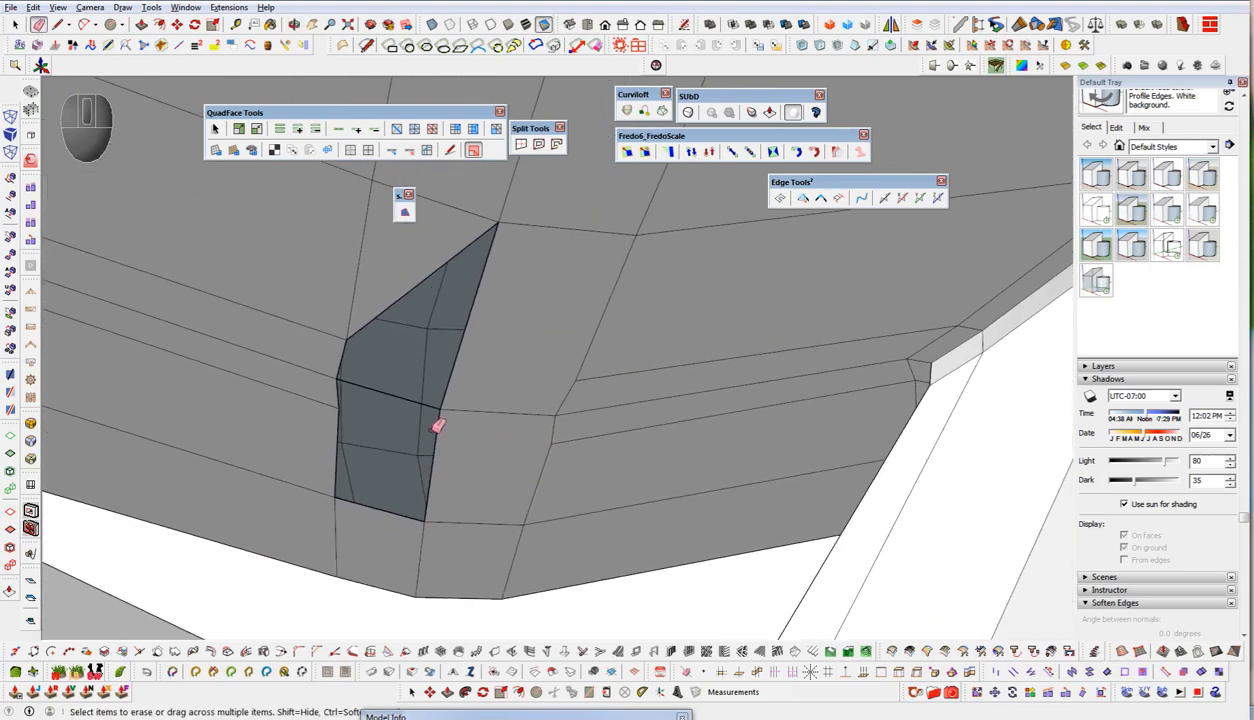
{"action": "middle_click_drag", "start_coordinate": [529, 451], "coordinate": [536, 455]}
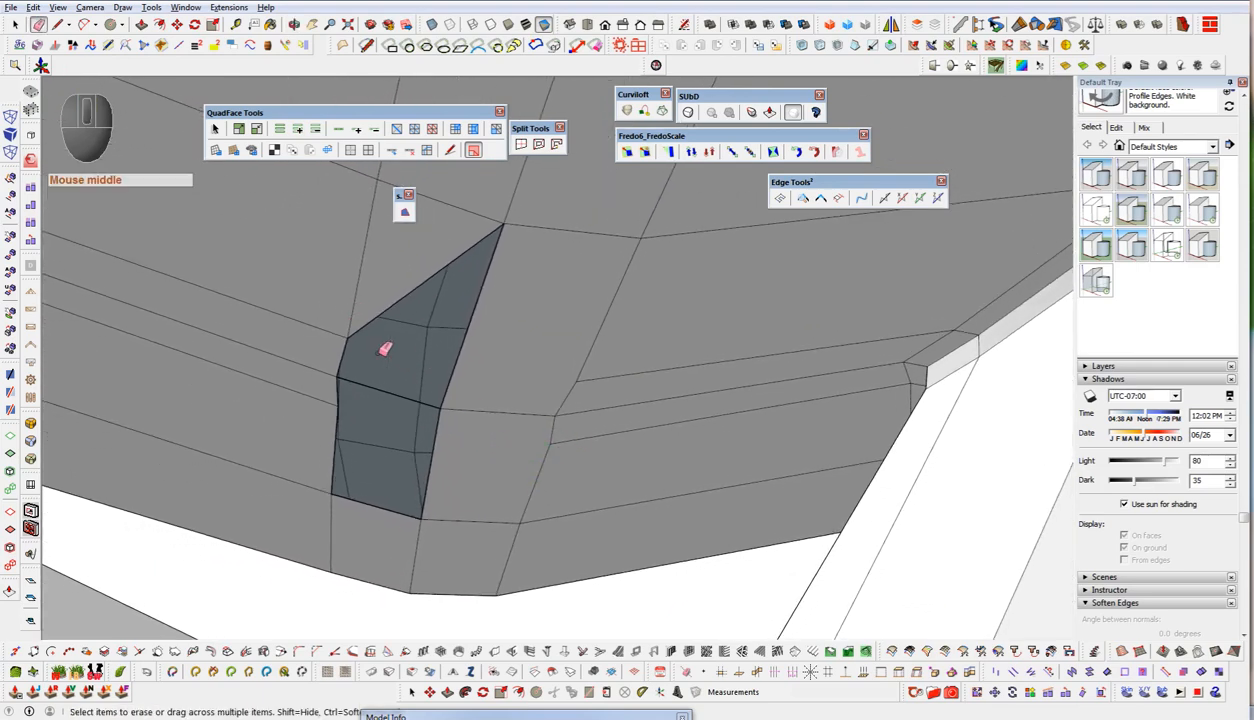
- Select the crosswise edge beside the two openings and show the mesh's hidden triangulation edges
{"action": "key", "text": "alt+v"}
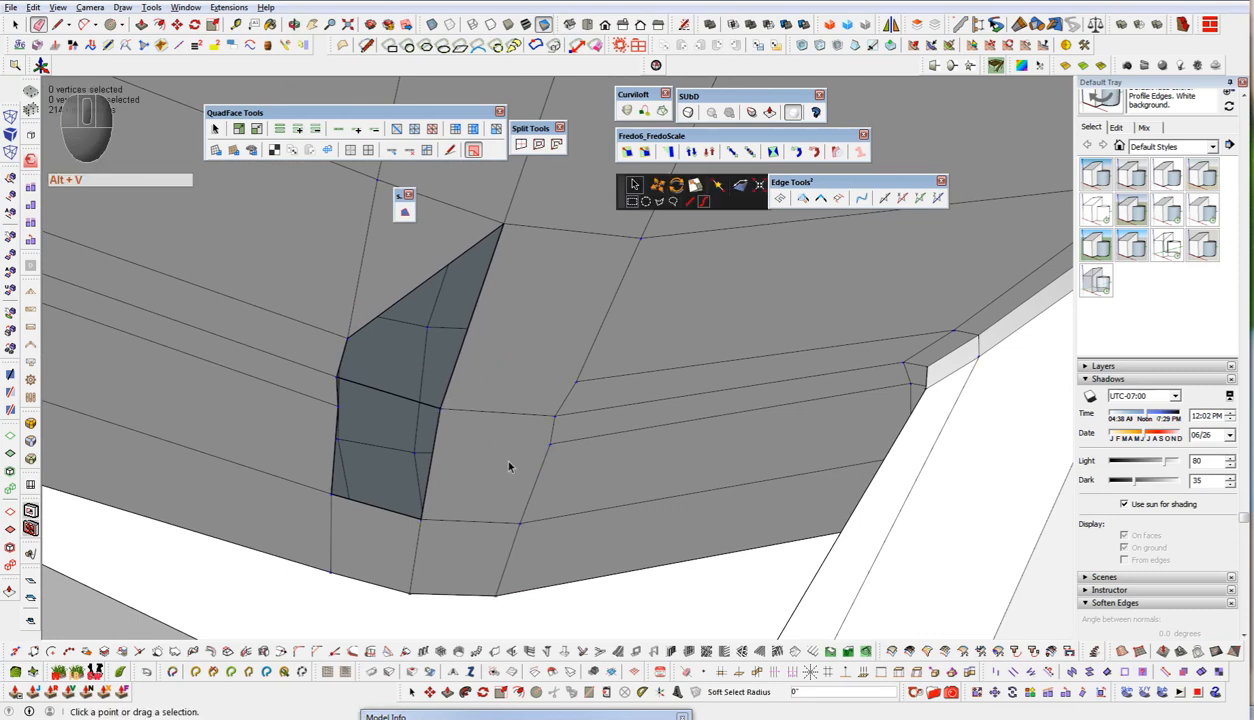
{"action": "key", "text": "alt+v"}
{"action": "key", "text": "l"}
{"action": "middle_click_drag", "start_coordinate": [563, 412], "coordinate": [576, 381]}
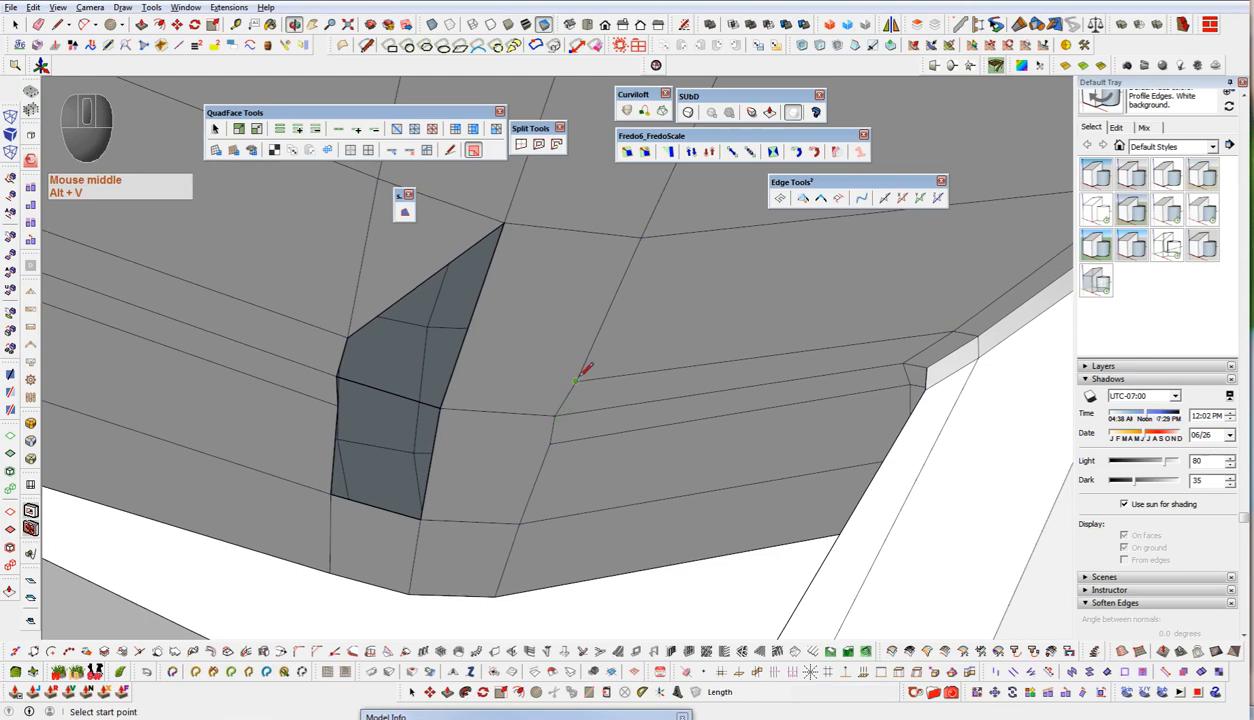
{"action": "key", "text": "q"}
{"action": "left_click", "coordinate": [576, 381]}
{"action": "key", "text": "alt+d"}
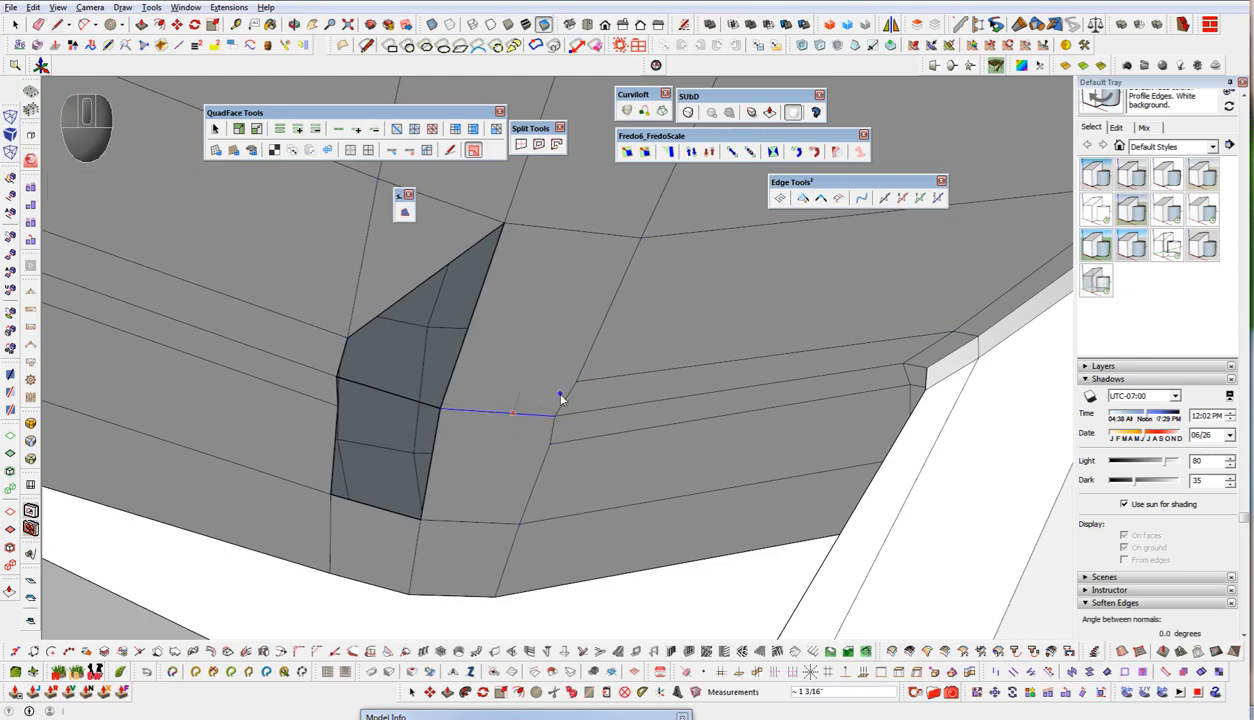
{"action": "key", "text": "h"}
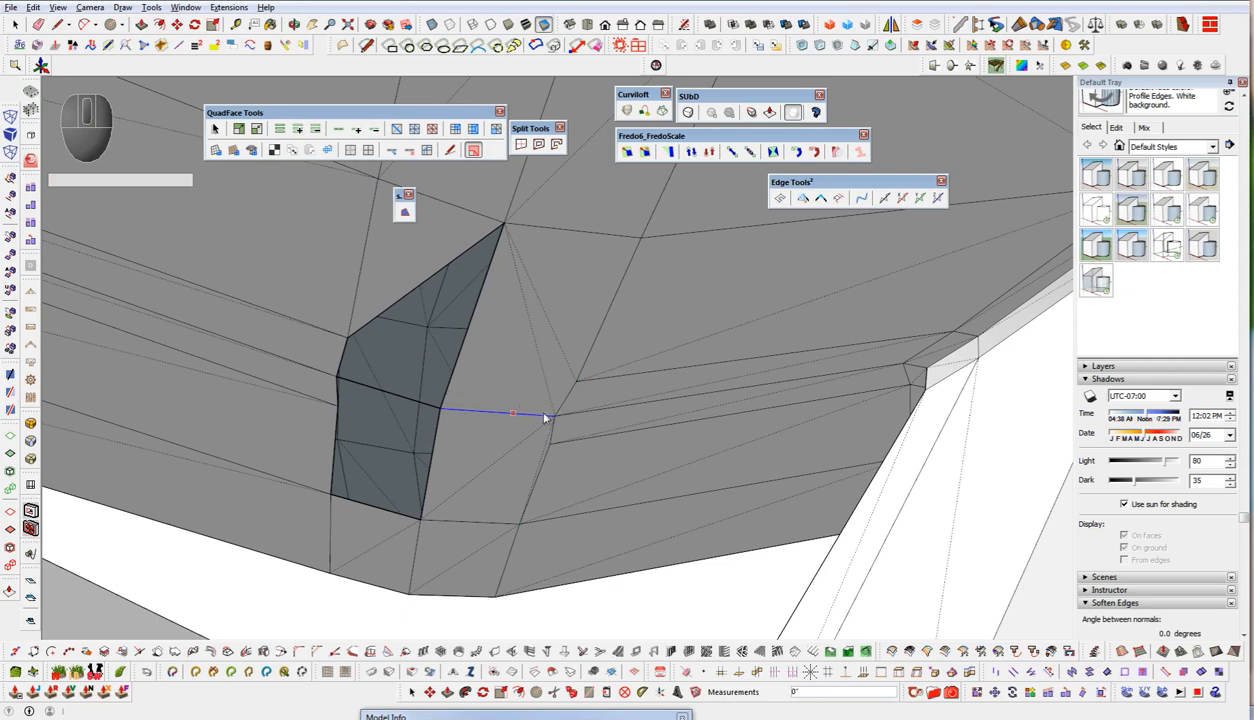
{"action": "left_click", "coordinate": [552, 413]}
{"action": "key", "text": "space"}
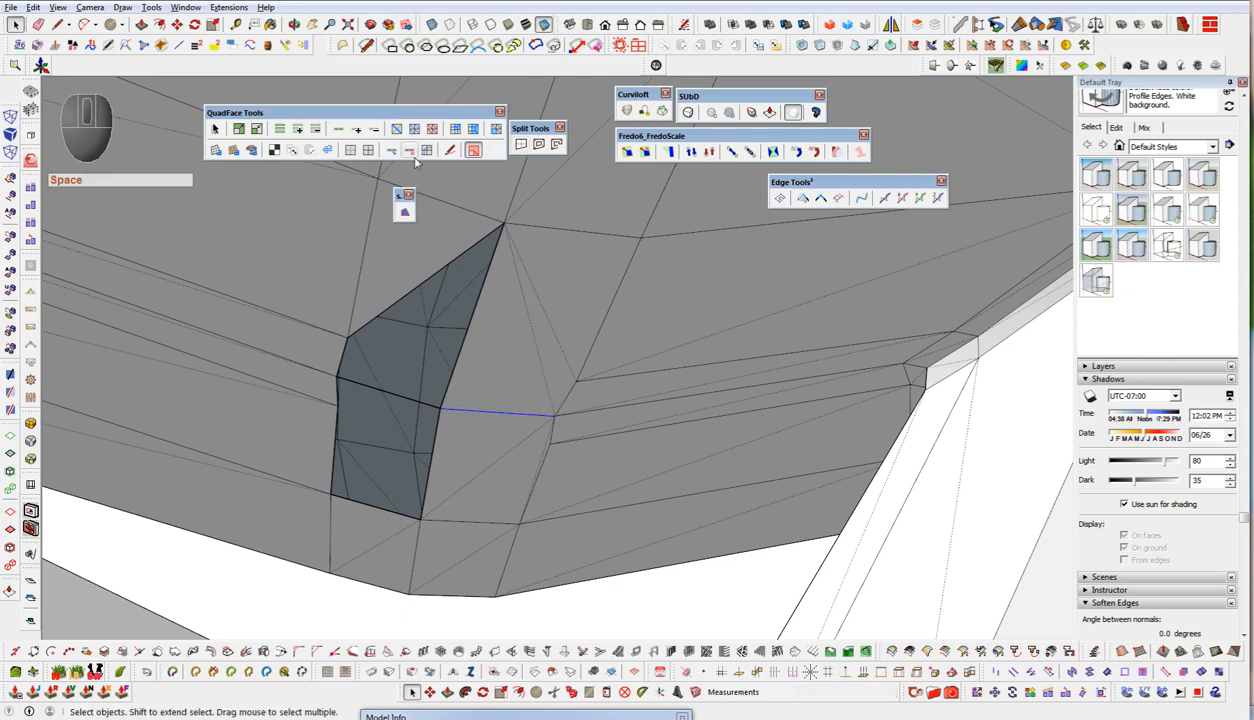
- Try drawing a quad-mesh edge from the bend vertex to the side of the upper opening
{"action": "left_click", "coordinate": [450, 151]}
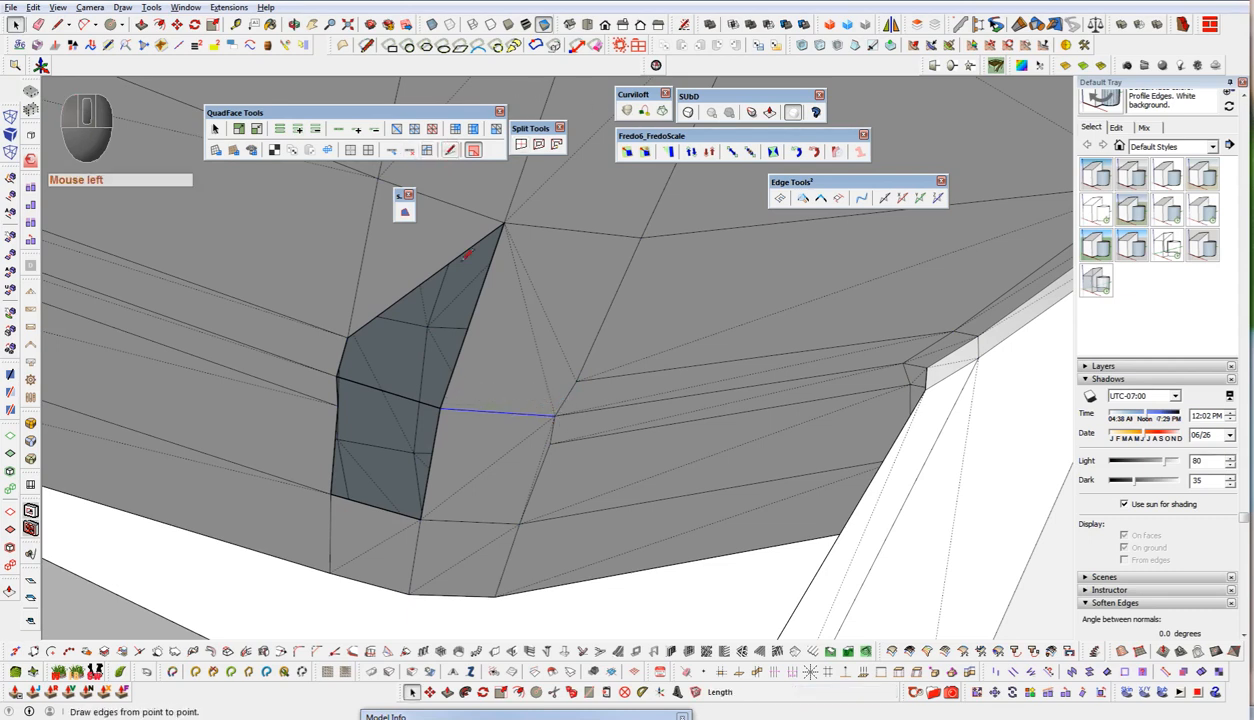
{"action": "left_click", "coordinate": [578, 383]}
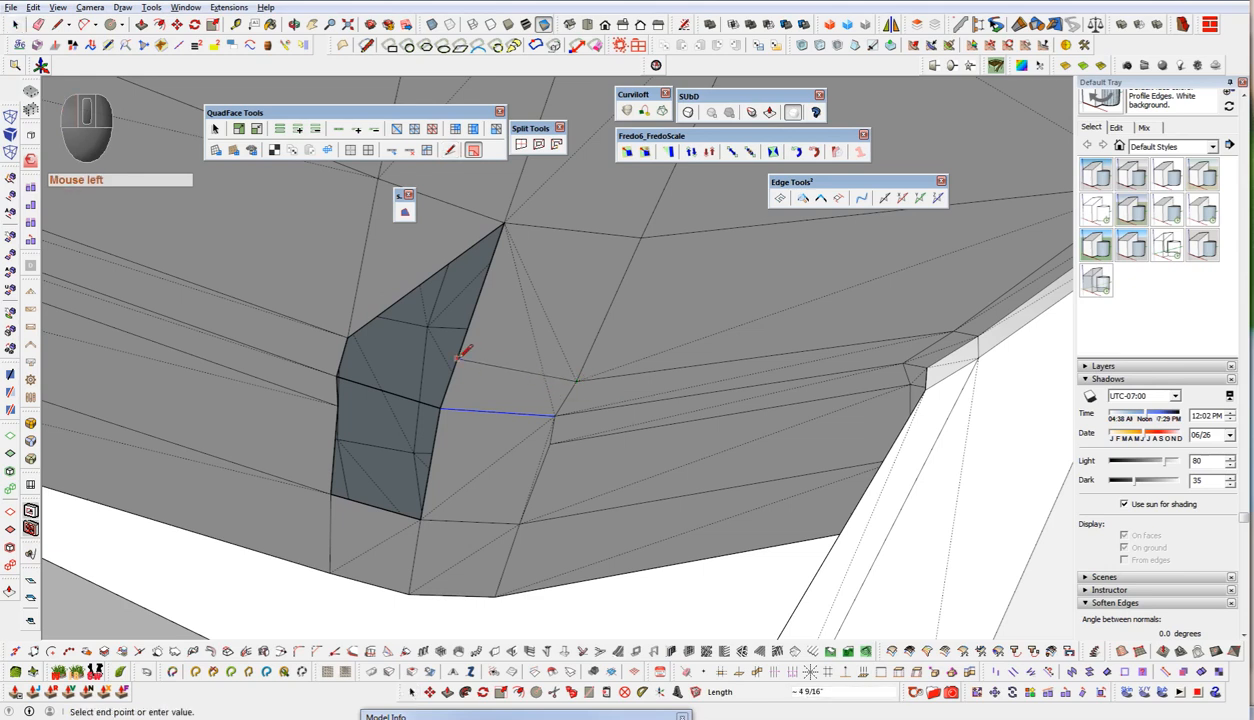
{"action": "left_click", "coordinate": [452, 372]}
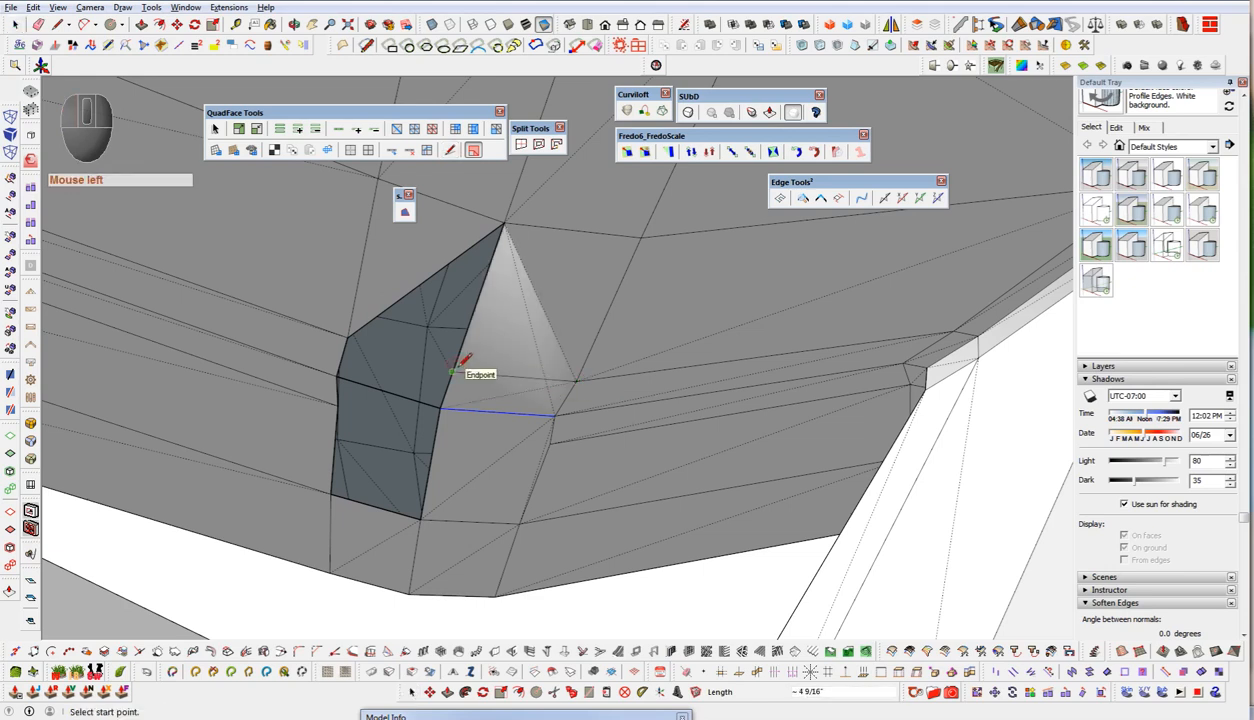
{"action": "key", "text": "space"}
{"action": "left_click", "coordinate": [540, 412]}
{"action": "key", "text": "ctrl+z"}
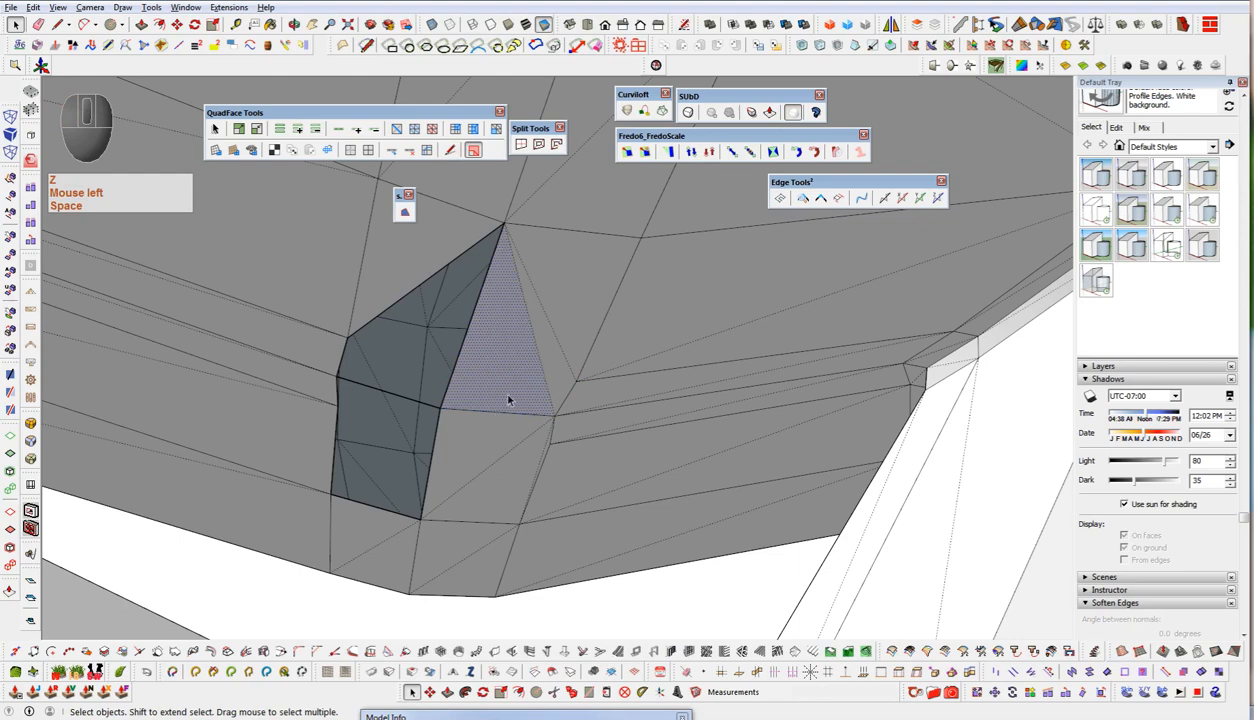
- Erase the quad beside the upper opening so the hole extends to the next crosswise edge row
{"action": "key", "text": "e"}
{"action": "left_click", "coordinate": [545, 383]}
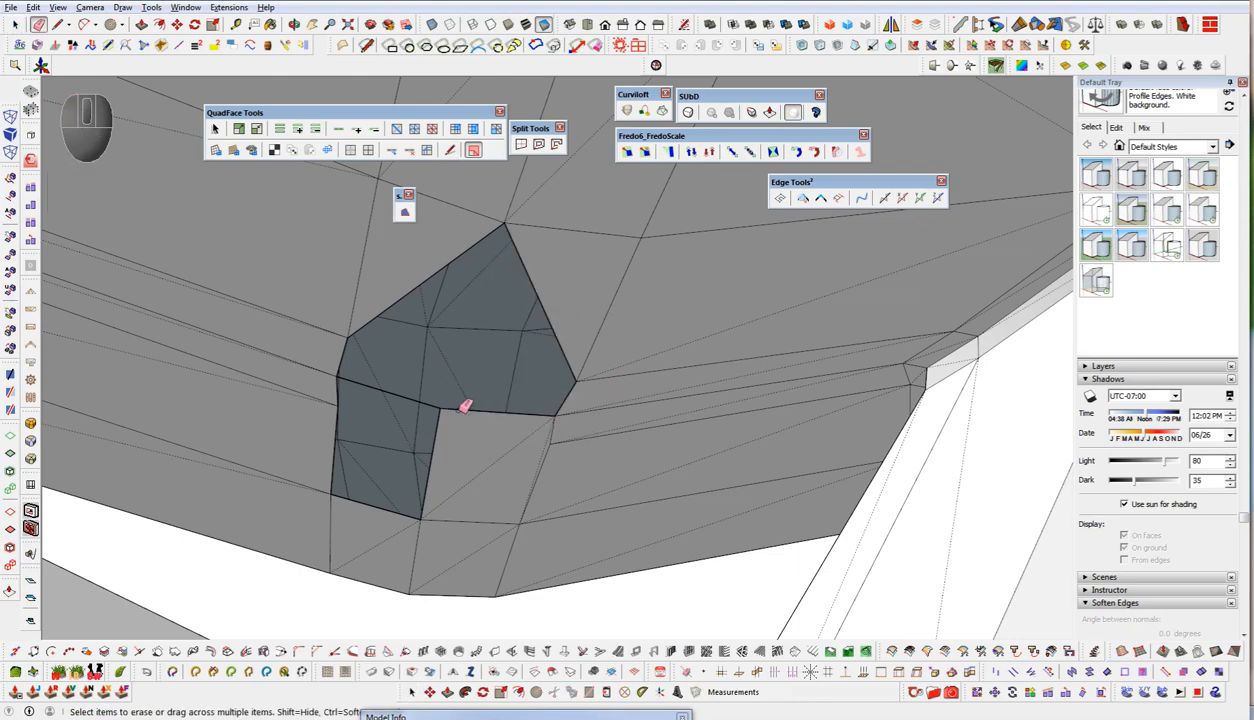
{"action": "middle_click_drag", "start_coordinate": [452, 416], "coordinate": [402, 421]}
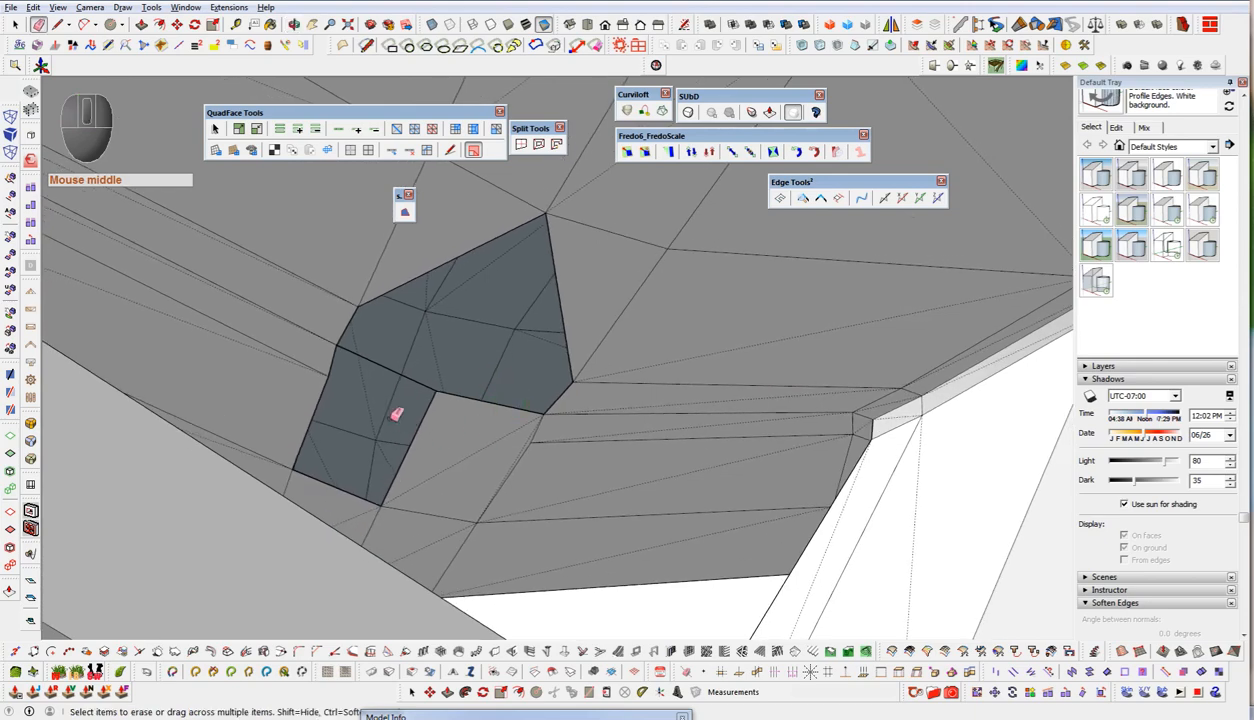
- Draw an edge across the lower opening, fill the part below it with a diagonal edge, and soften that diagonal
{"action": "key", "text": "q"}
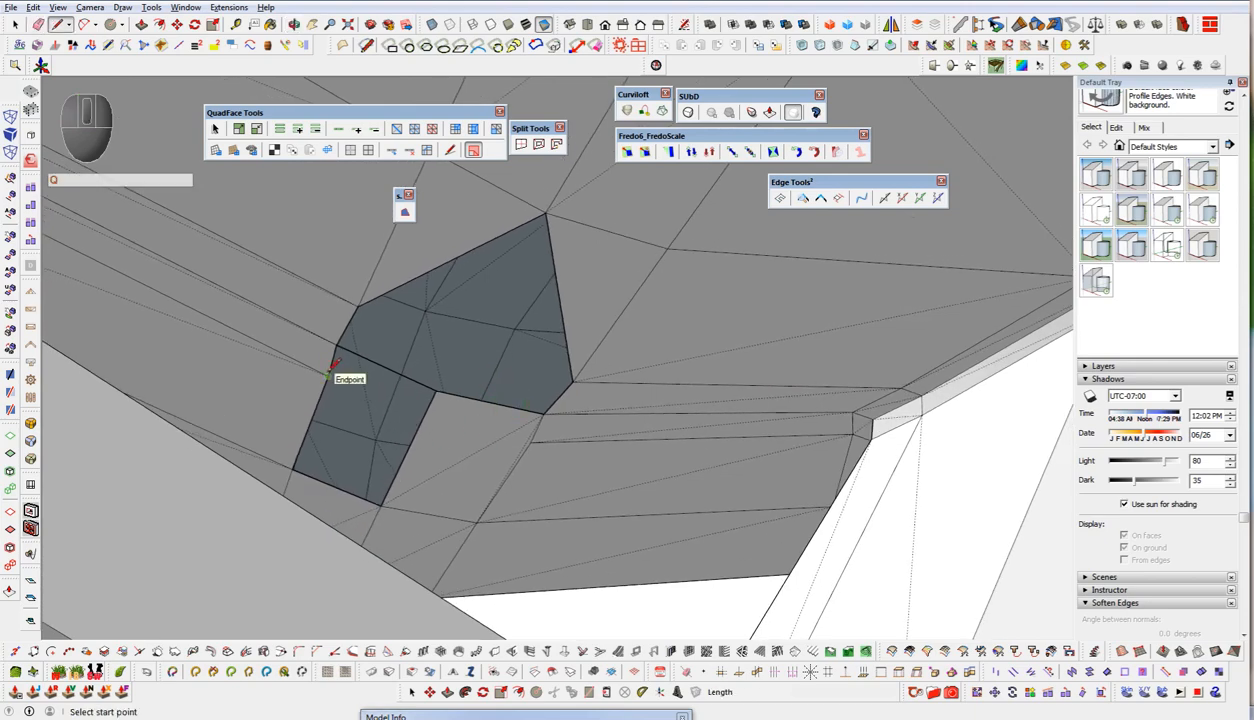
{"action": "left_click", "coordinate": [327, 376]}
{"action": "left_click", "coordinate": [421, 421]}
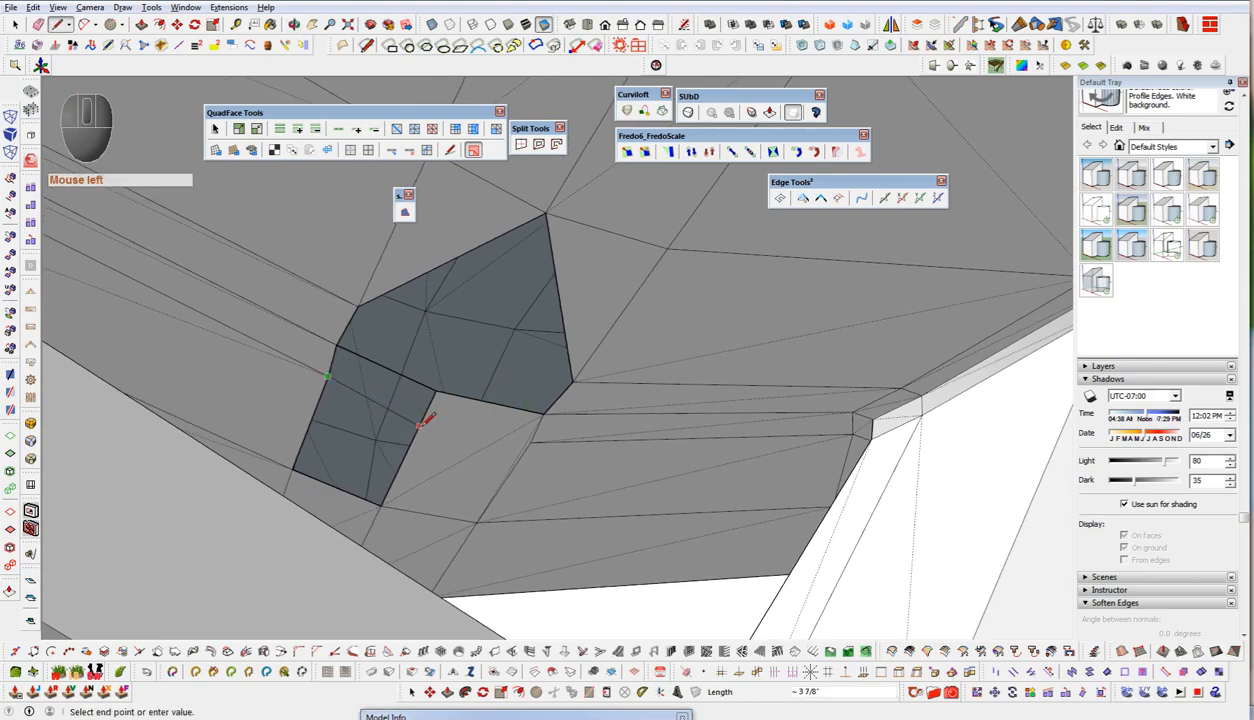
{"action": "key", "text": "q"}
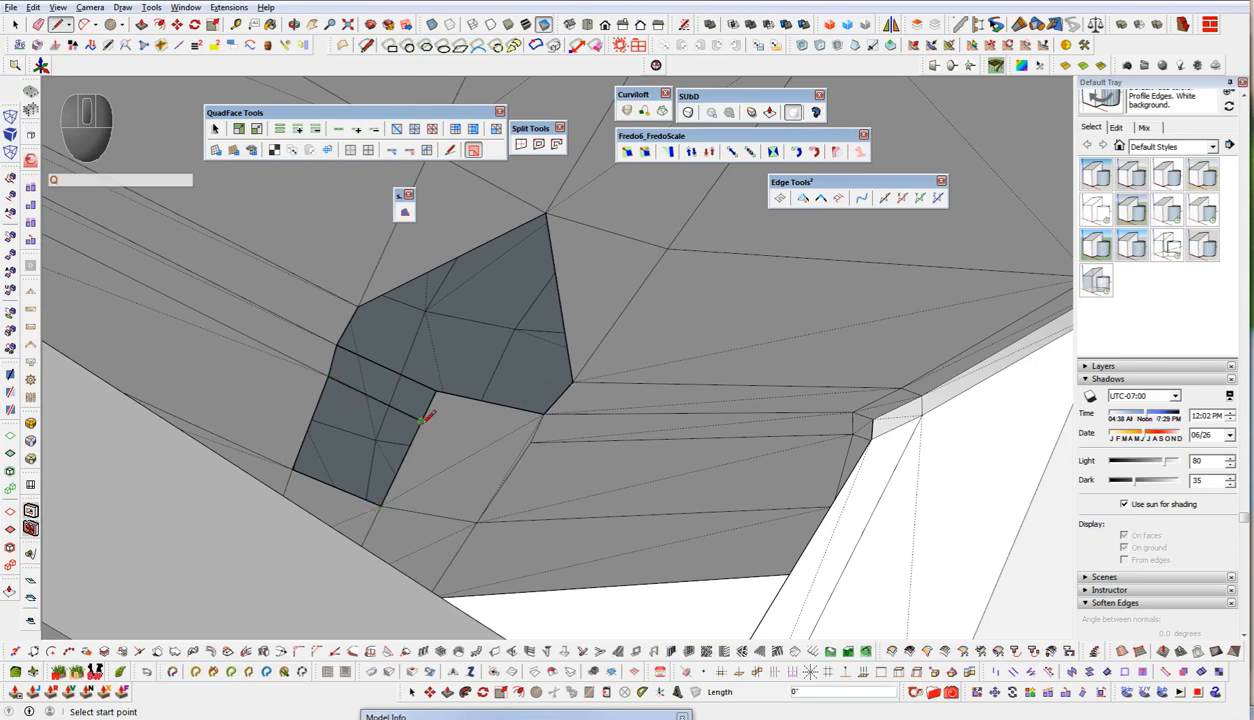
{"action": "left_click", "coordinate": [296, 466]}
{"action": "key", "text": "shift+e"}
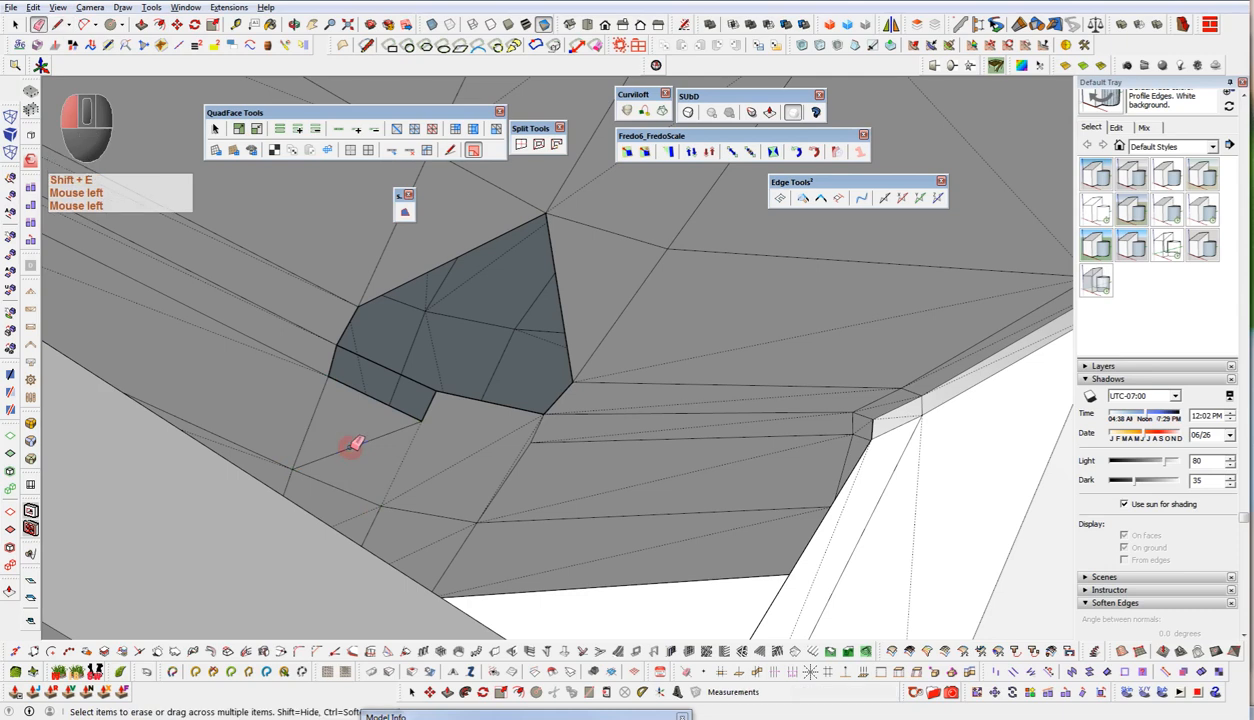
{"action": "left_click", "coordinate": [354, 441]}
- Fill the narrow strip left in the lower opening with a diagonal edge and soften that diagonal
{"action": "key", "text": "q"}
{"action": "left_click", "coordinate": [331, 375]}
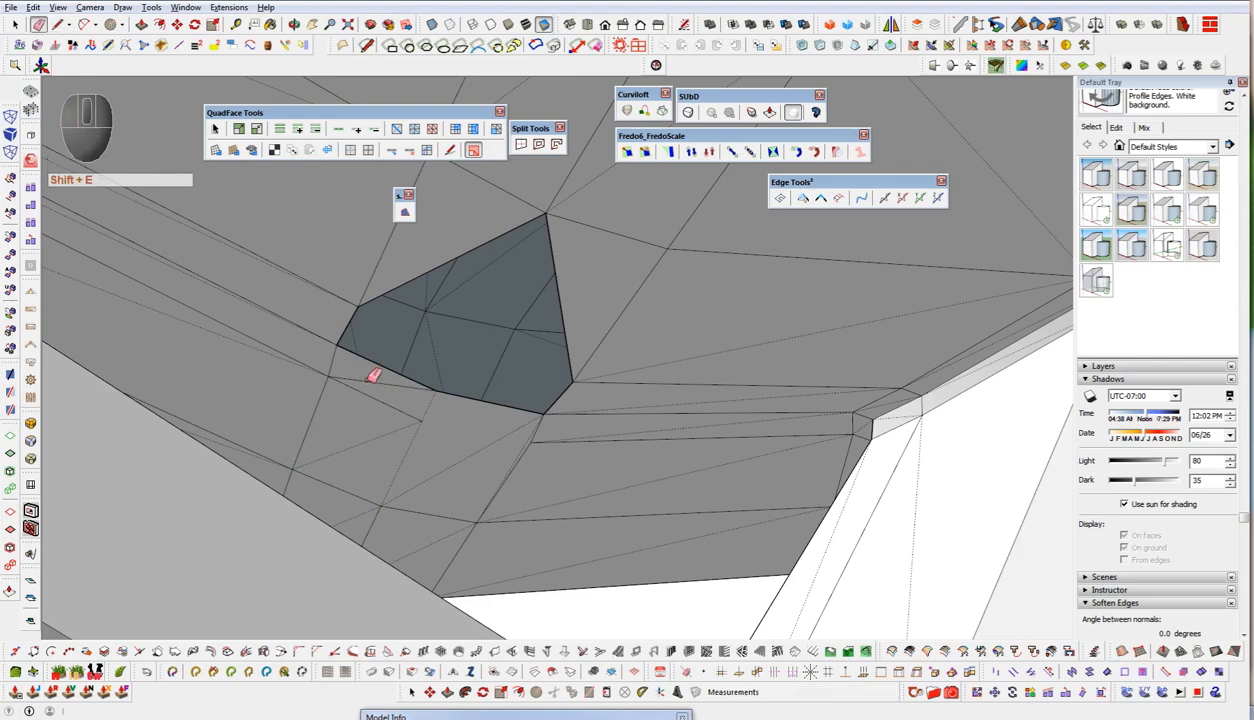
{"action": "key", "text": "shift+e"}
{"action": "left_click", "coordinate": [372, 376], "text": "ctrl"}
- Extrude the short side edge of the opening across to its middle to form a new quad
{"action": "middle_click_drag", "start_coordinate": [496, 450], "coordinate": [490, 448]}
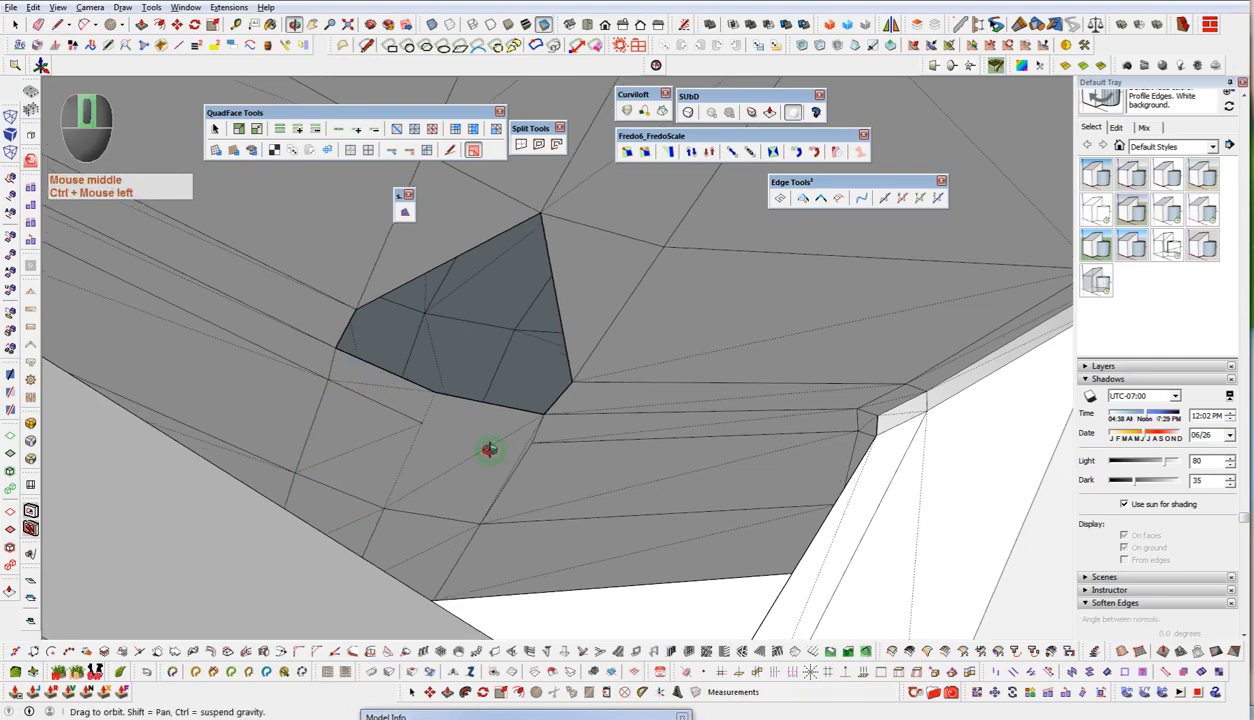
{"action": "middle_click_drag", "start_coordinate": [571, 271], "coordinate": [586, 383], "text": "shift"}
{"action": "key", "text": "l"}
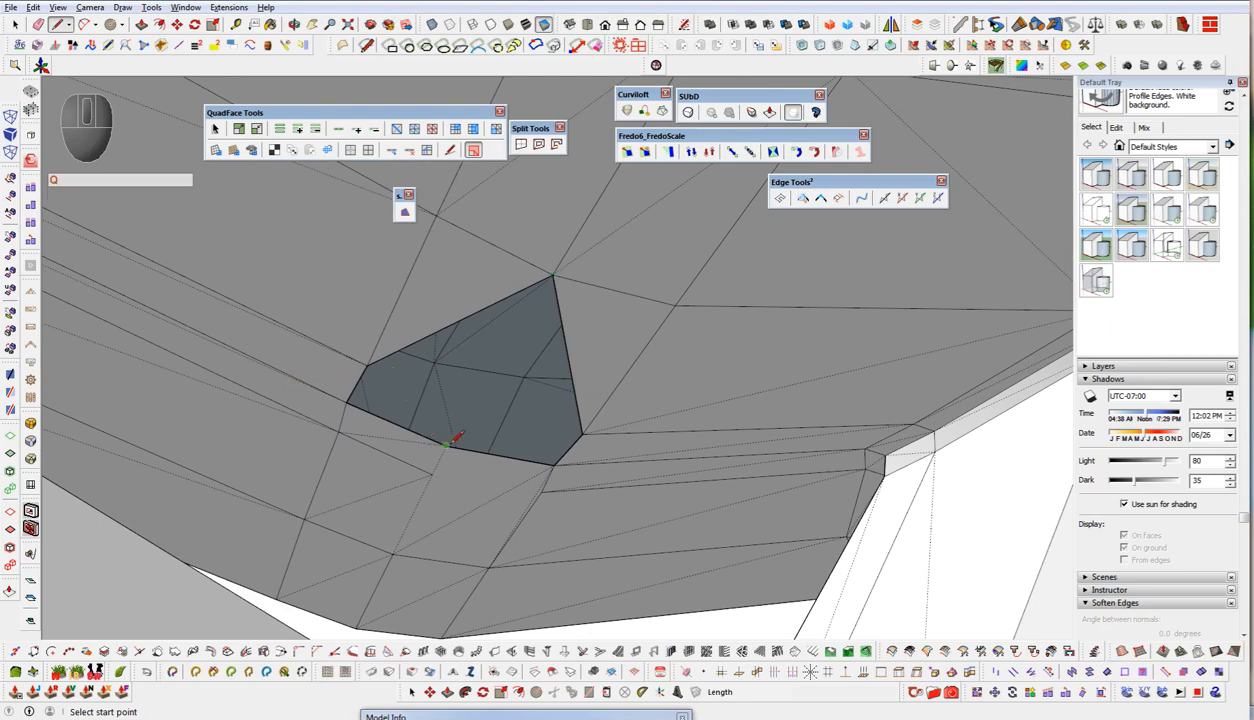
{"action": "mouse_move", "coordinate": [579, 405]}
{"action": "middle_mouse_down"}
{"action": "mouse_move", "coordinate": [551, 381]}
{"action": "mouse_move", "coordinate": [482, 389]}
{"action": "mouse_move", "coordinate": [560, 425]}
{"action": "mouse_move", "coordinate": [514, 355]}
{"action": "mouse_move", "coordinate": [548, 392]}
{"action": "middle_mouse_up"}
{"action": "mouse_move", "coordinate": [630, 431]}
{"action": "middle_mouse_down"}
{"action": "mouse_move", "coordinate": [580, 437]}
{"action": "mouse_move", "coordinate": [640, 442]}
{"action": "middle_mouse_up"}
{"action": "key", "text": "space"}
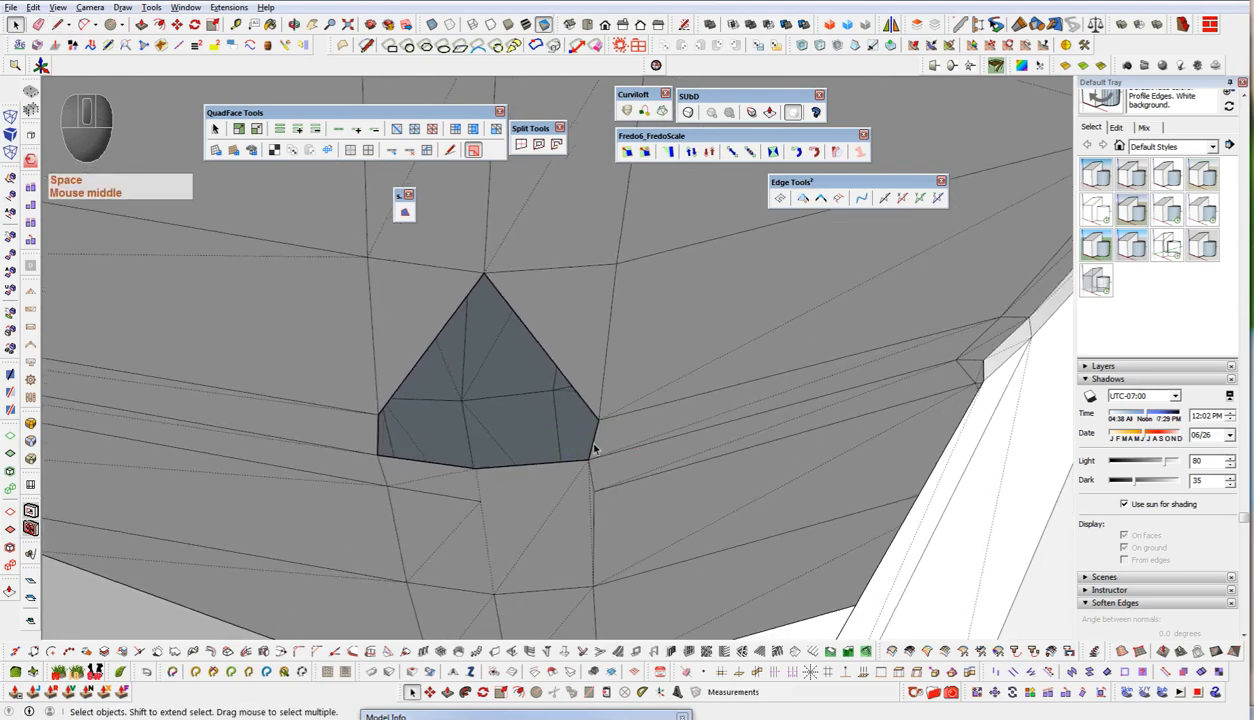
{"action": "key", "text": "alt+v"}
{"action": "left_click", "coordinate": [634, 456], "text": "ctrl"}
{"action": "left_click_drag", "start_coordinate": [634, 456], "coordinate": [560, 462], "text": "ctrl"}
{"action": "scroll", "coordinate": [482, 474], "scroll_direction": "up", "scroll_amount": 2}
- Move the new quad's loose lower corner vertex onto the middle vertex of the opening's lower edge so they merge
{"action": "key", "text": "alt+v"}
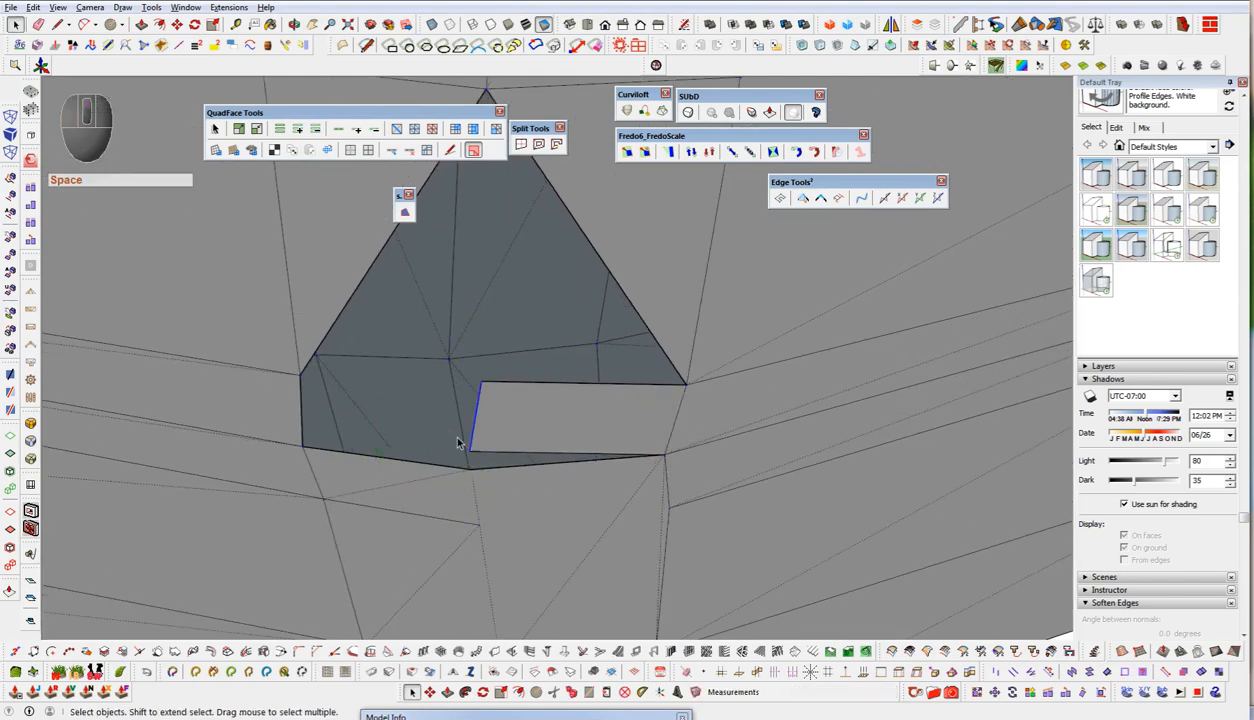
{"action": "key", "text": "space"}
{"action": "key", "text": "alt+v"}
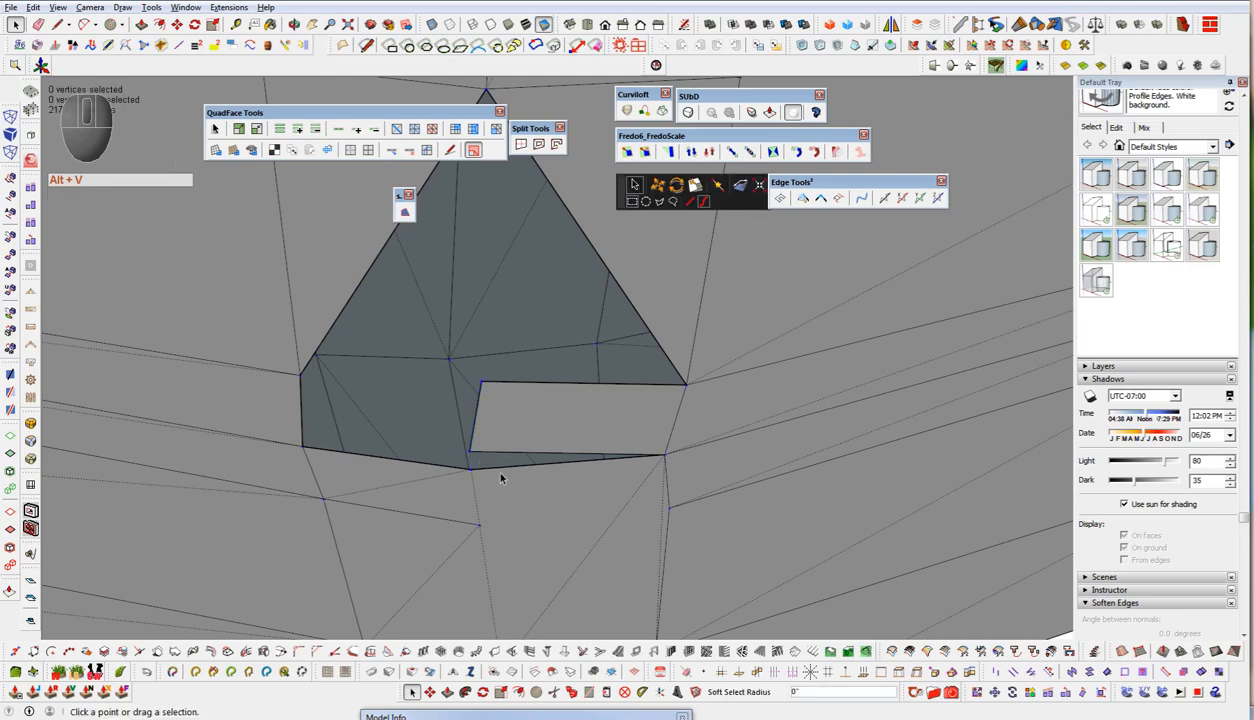
{"action": "key", "text": "alt+v"}
{"action": "key", "text": "w"}
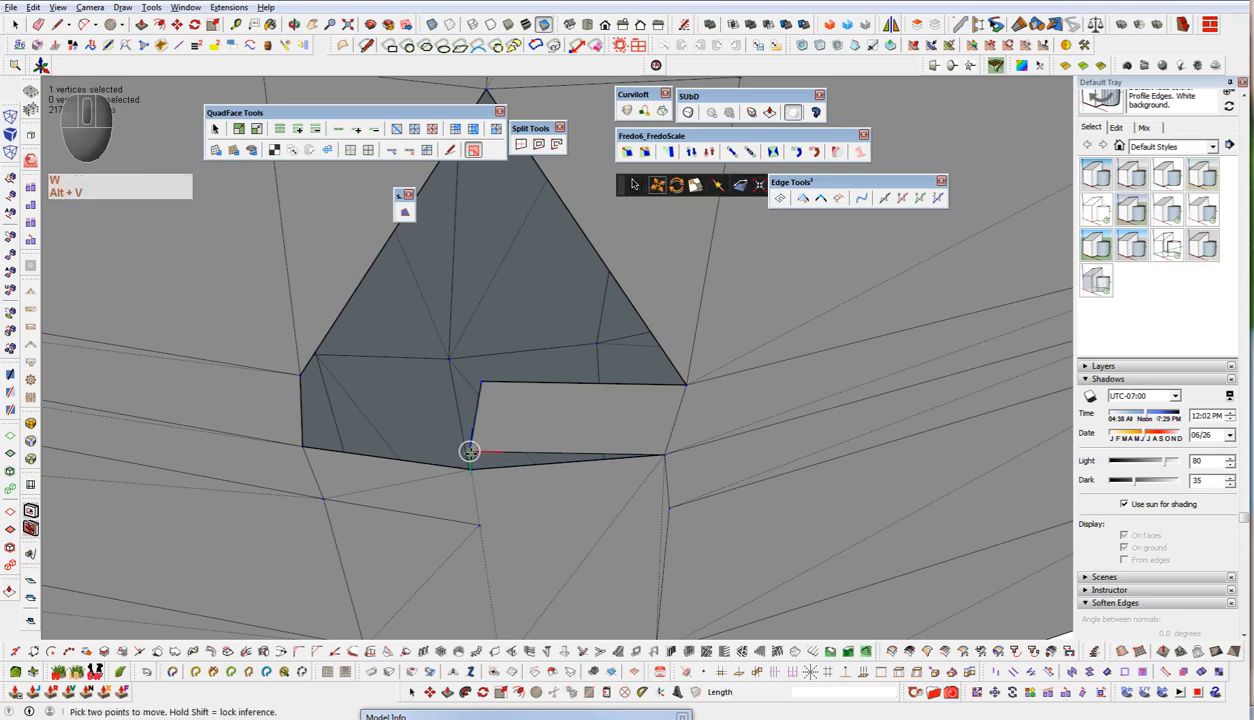
{"action": "left_click", "coordinate": [473, 468]}
{"action": "left_click", "coordinate": [473, 466]}
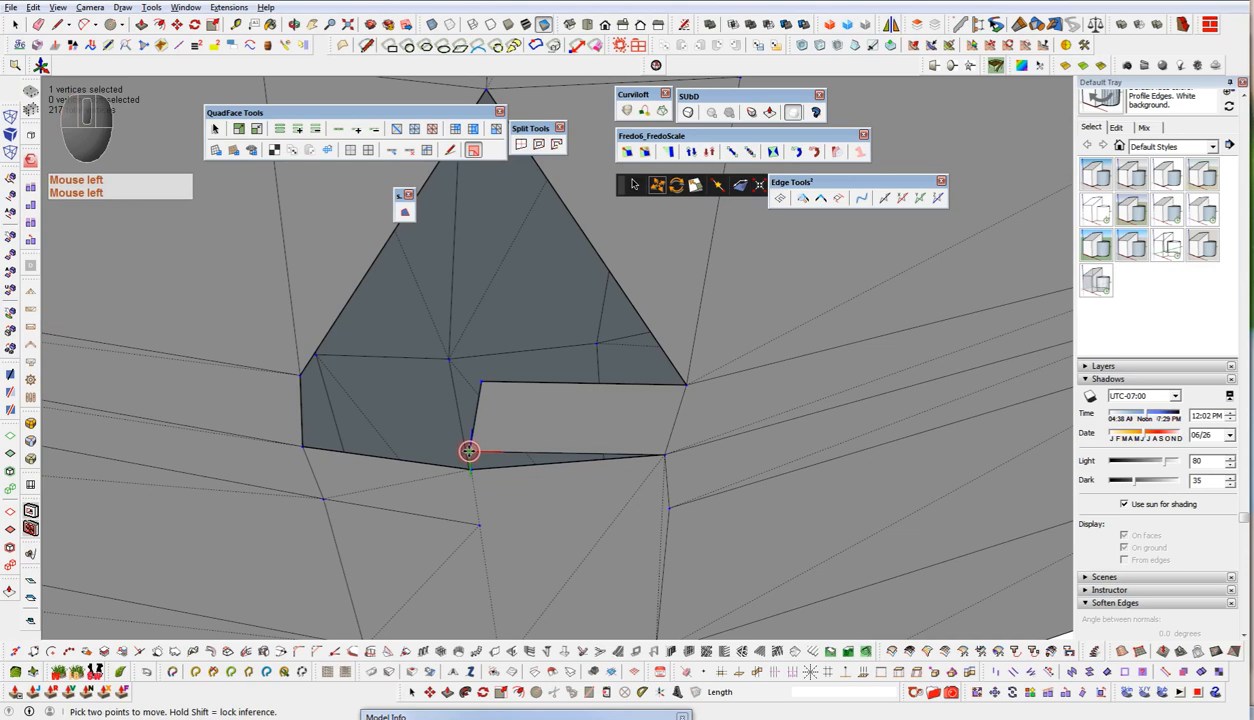
{"action": "left_click", "coordinate": [473, 470]}
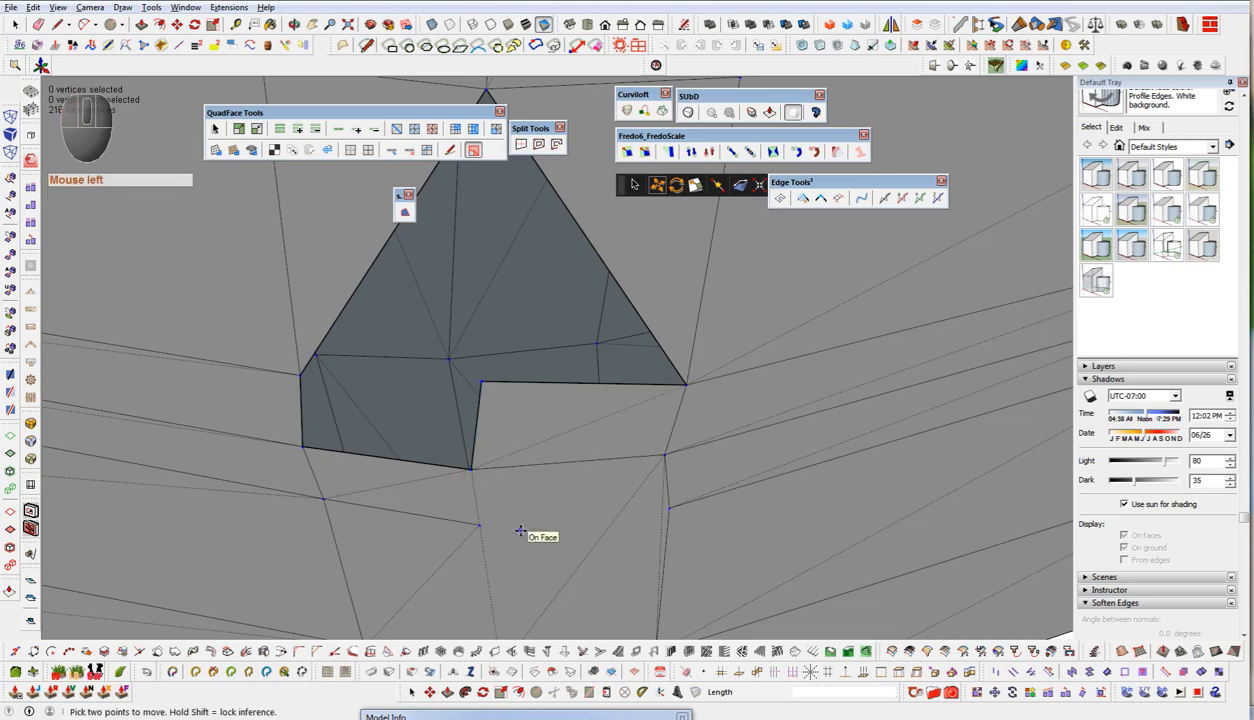
{"action": "middle_click", "coordinate": [519, 424]}
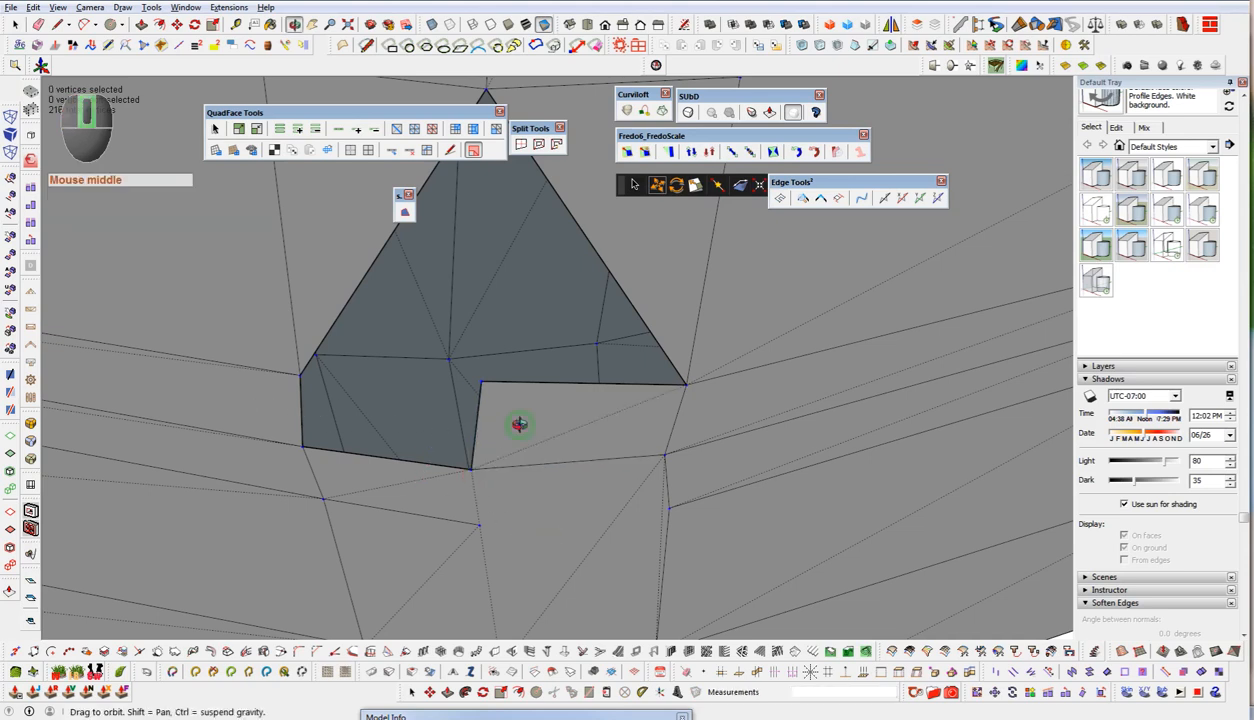
- Draw an edge across the other half of the opening, fill the part below it with a diagonal, and soften that diagonal
{"action": "key", "text": "space"}
{"action": "key", "text": "q"}
{"action": "left_click", "coordinate": [299, 375]}
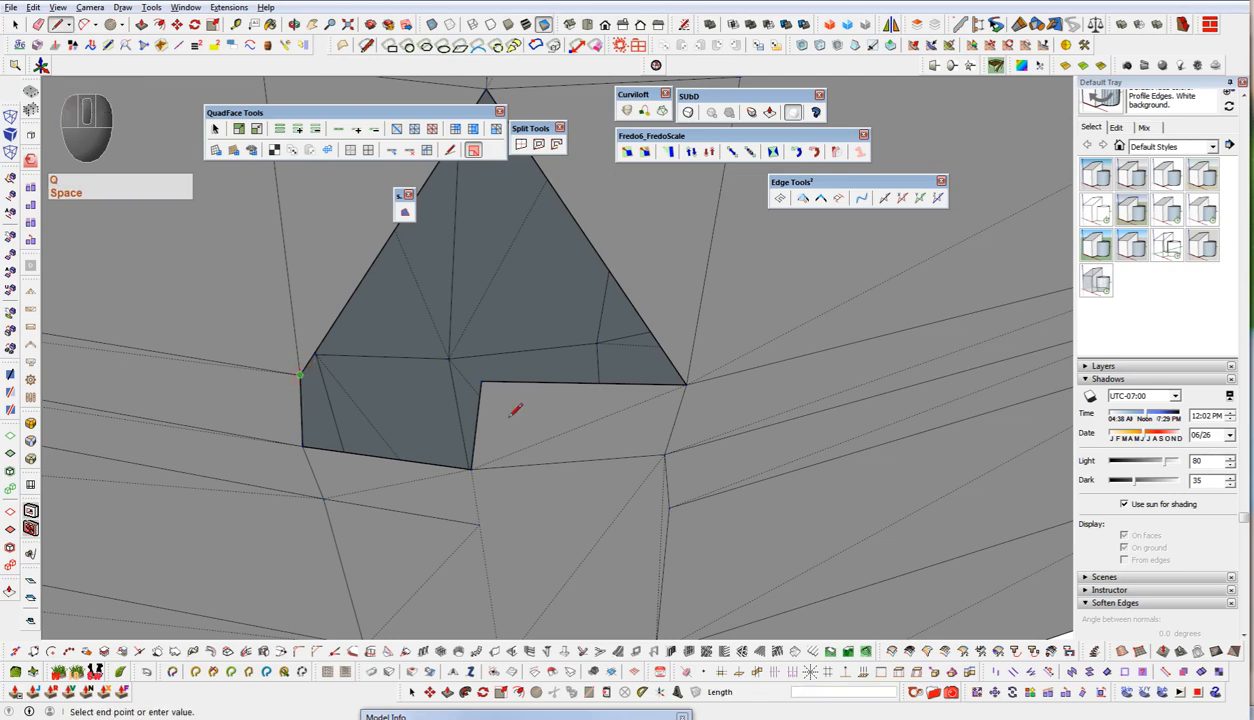
{"action": "left_click", "coordinate": [481, 381]}
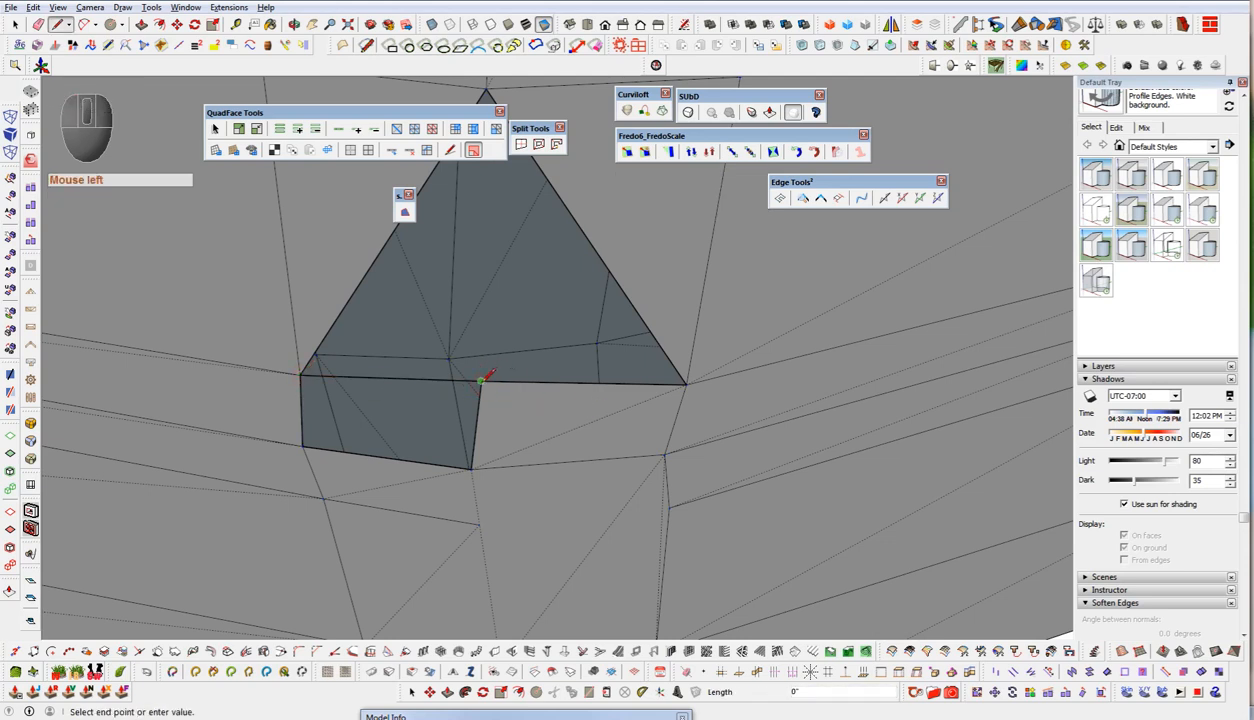
{"action": "left_click", "coordinate": [303, 446]}
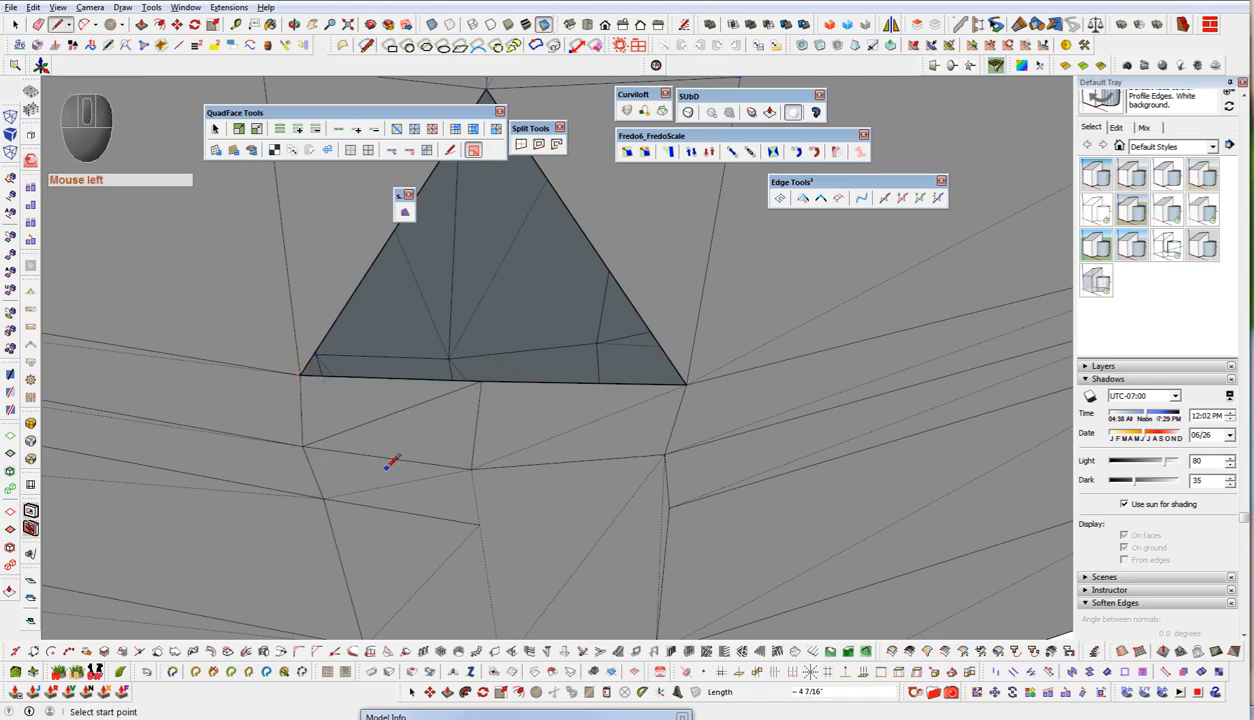
{"action": "key", "text": "shift+e"}
{"action": "mouse_move", "coordinate": [388, 419]}
{"action": "left_mouse_down", "text": "ctrl"}
{"action": "mouse_move", "coordinate": [392, 406]}
{"action": "mouse_move", "coordinate": [560, 414]}
{"action": "left_mouse_up", "text": "ctrl"}
- Fill the remaining triangular opening by drawing an edge from the midpoint vertex of its base to its apex
{"action": "mouse_move", "coordinate": [560, 414]}
{"action": "middle_mouse_down", "text": "shift"}
{"action": "mouse_move", "coordinate": [549, 521]}
{"action": "mouse_move", "coordinate": [525, 537]}
{"action": "middle_mouse_up", "text": "shift"}
{"action": "key", "text": "q"}
{"action": "left_click", "coordinate": [476, 485]}
{"action": "left_click", "coordinate": [481, 219]}
{"action": "key", "text": "e"}
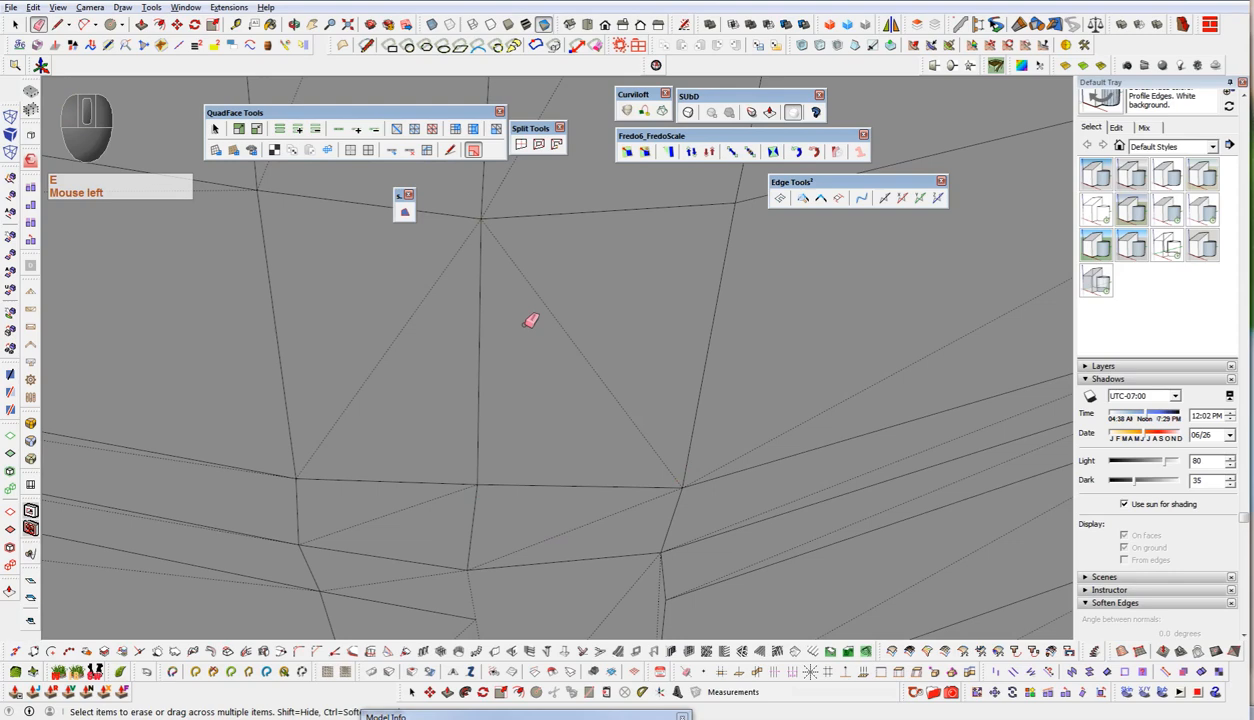
- Erase the diagonal and inner edges of the uneven quad below the rebuilt rows to open it up
{"action": "scroll", "coordinate": [532, 320], "scroll_direction": "down", "scroll_amount": 3}
{"action": "key", "text": "q"}
{"action": "key", "text": "e"}
{"action": "middle_click_drag", "start_coordinate": [603, 501], "coordinate": [600, 438], "text": "shift"}
{"action": "left_click", "coordinate": [600, 438]}
{"action": "left_click", "coordinate": [550, 442]}
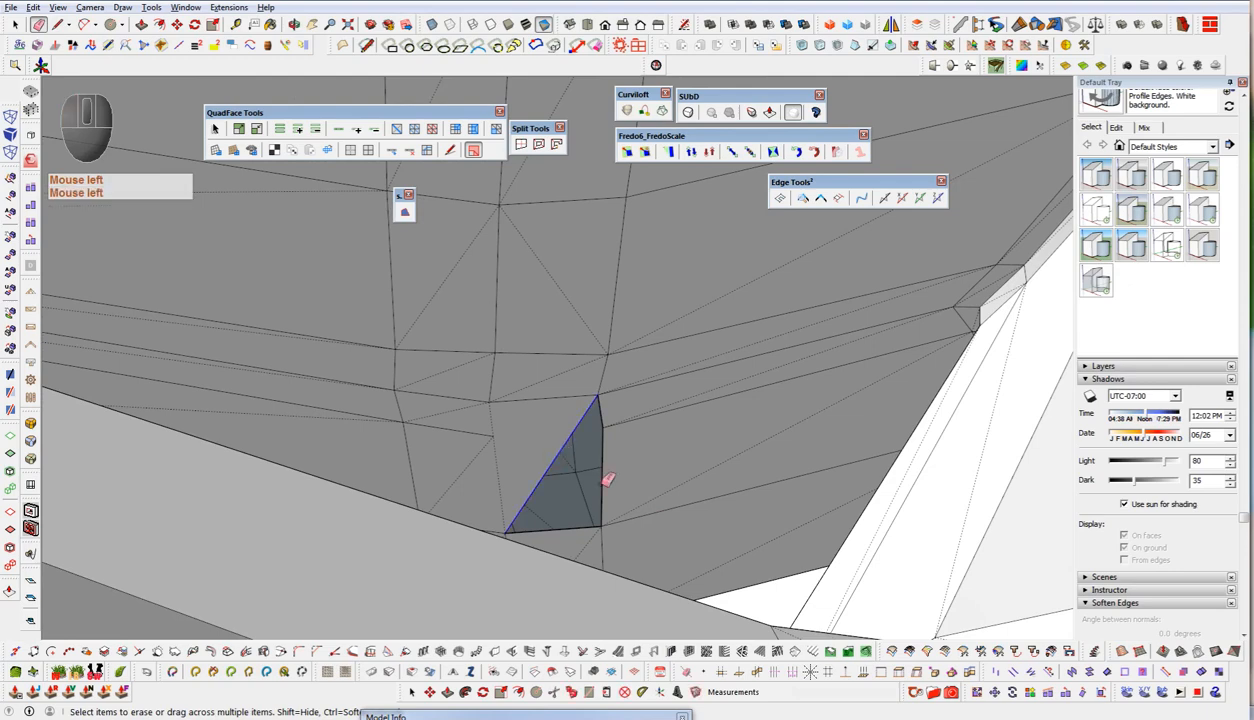
- Draw a crosswise edge over the new opening, fill both parts with diagonal edges, and soften the two diagonals
{"action": "mouse_move", "coordinate": [638, 458]}
{"action": "middle_mouse_down"}
{"action": "mouse_move", "coordinate": [574, 428]}
{"action": "mouse_move", "coordinate": [508, 428]}
{"action": "middle_mouse_up"}
{"action": "key", "text": "q"}
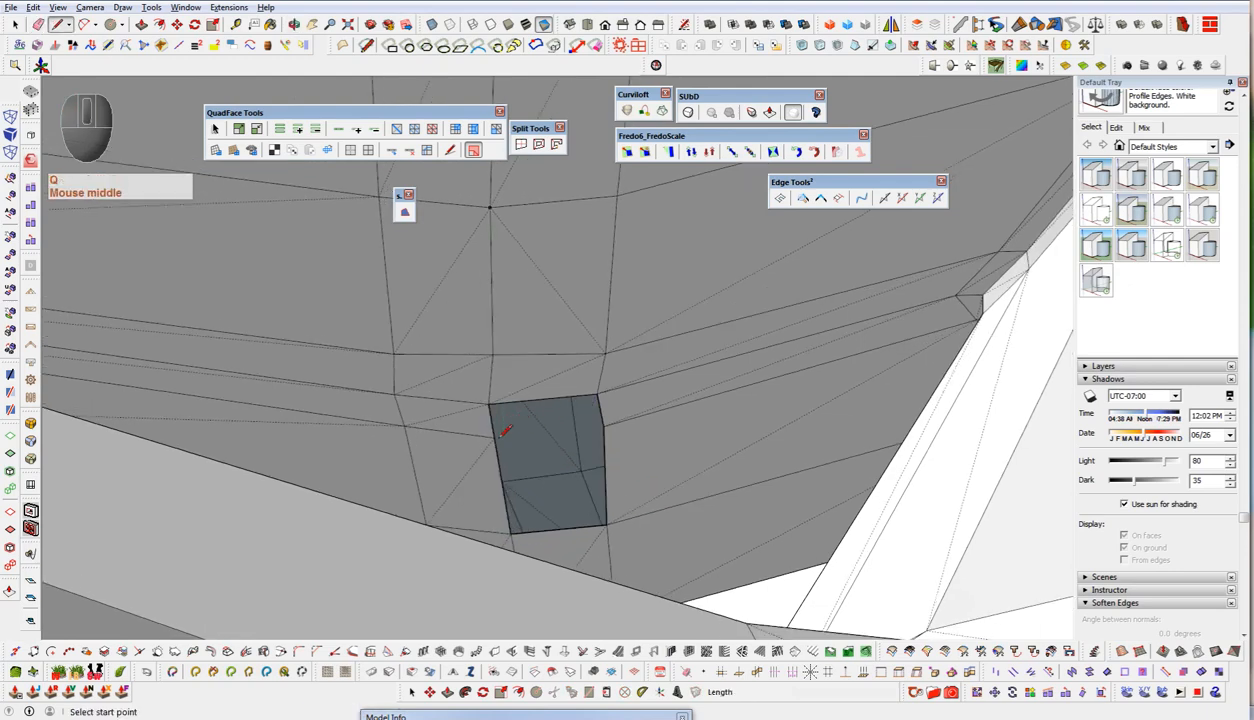
{"action": "left_click", "coordinate": [494, 435]}
{"action": "left_click", "coordinate": [603, 427]}
{"action": "left_click", "coordinate": [598, 393]}
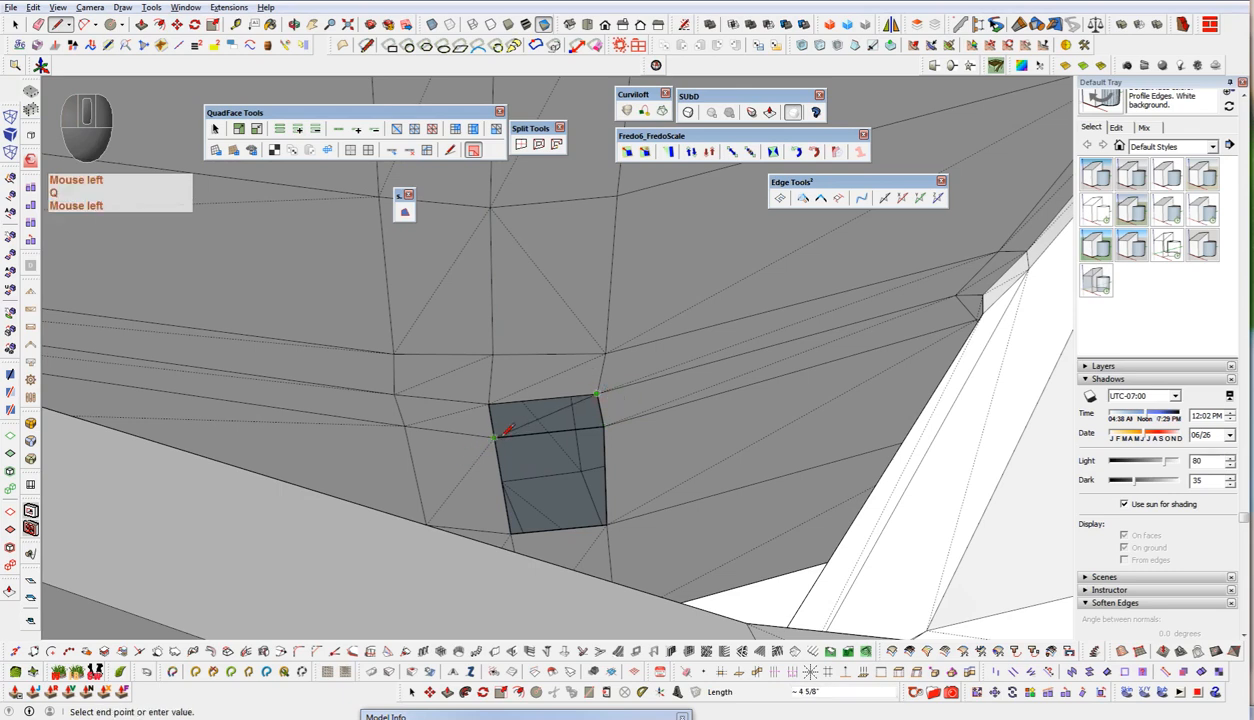
{"action": "left_click", "coordinate": [603, 429]}
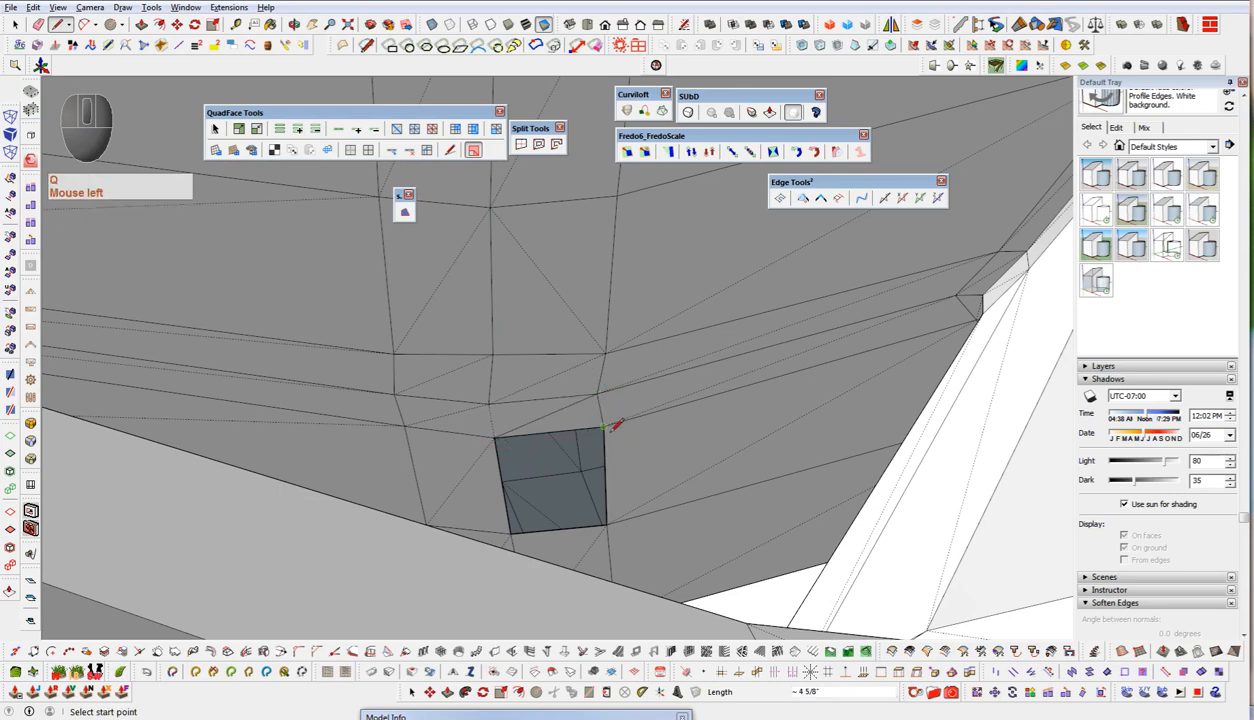
{"action": "left_click", "coordinate": [513, 527]}
{"action": "key", "text": "e"}
{"action": "left_click", "coordinate": [555, 485], "text": "ctrl"}
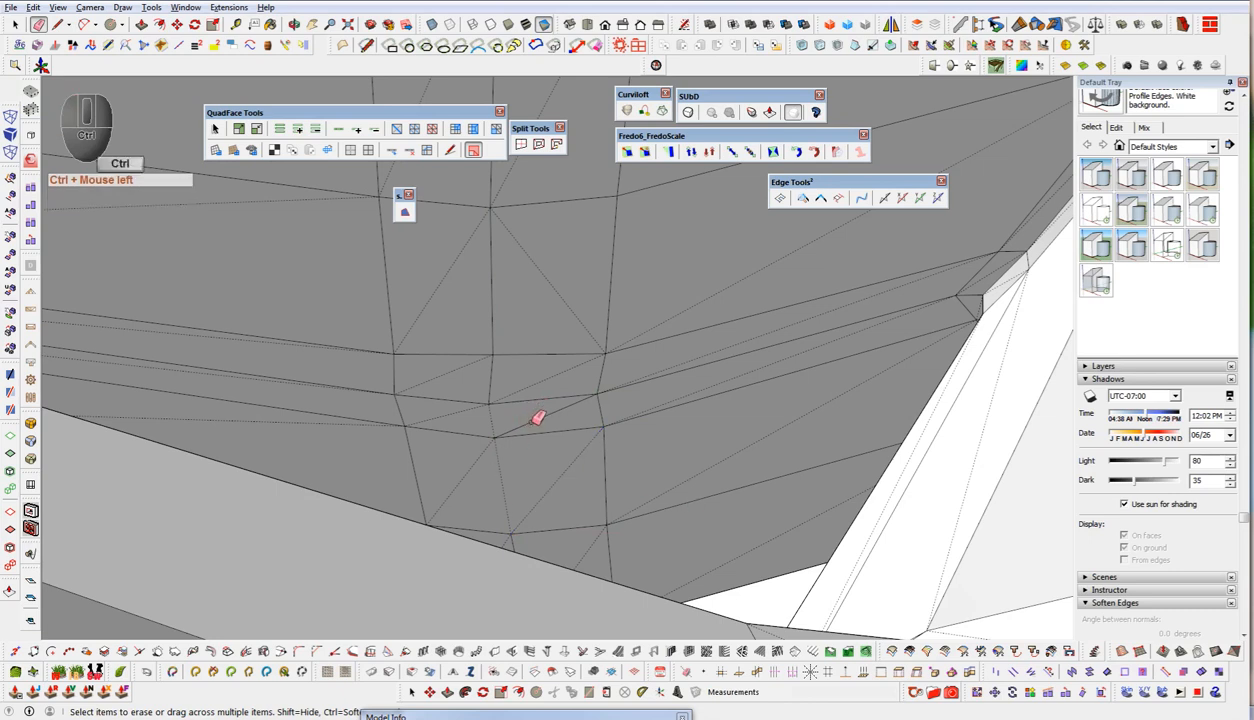
{"action": "left_click", "coordinate": [549, 410], "text": "ctrl"}
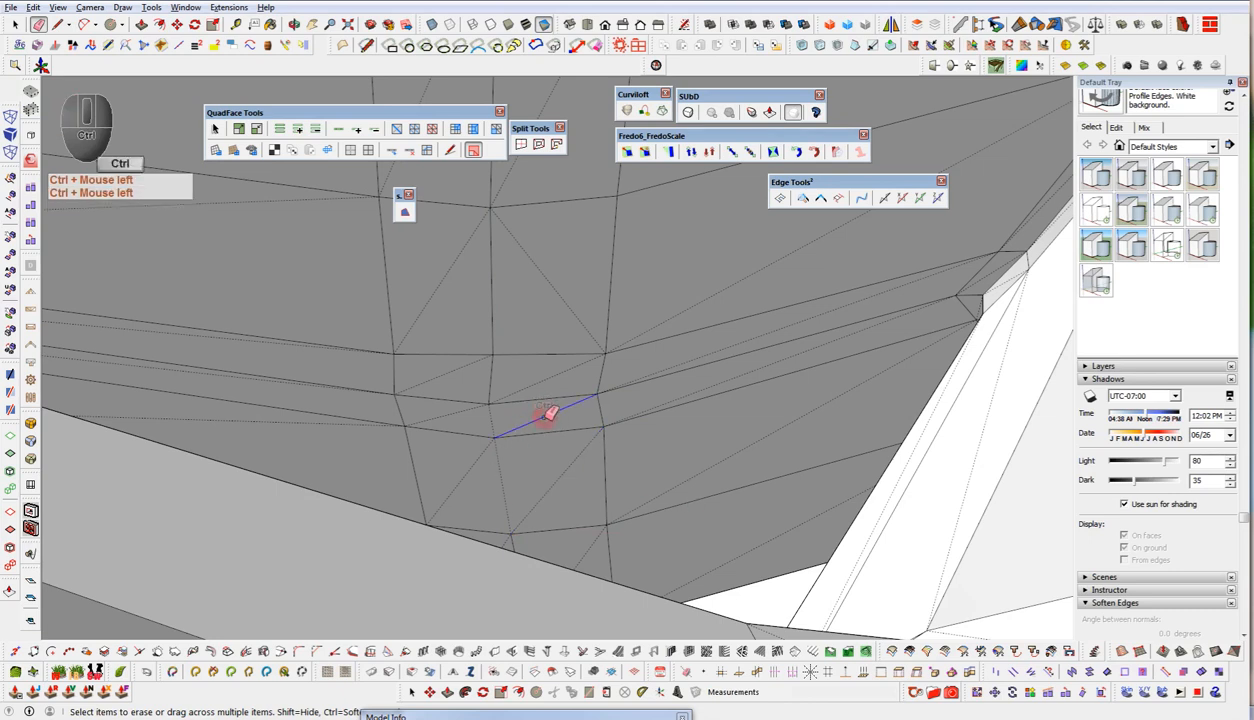
- Unsoften the middle lengthwise edges below the bend by setting the soften angle to 0.0 degrees
{"action": "key", "text": "ctrl+space"}
{"action": "left_click", "coordinate": [490, 420]}
{"action": "left_click", "coordinate": [508, 512]}
{"action": "key", "text": "space"}
{"action": "scroll", "coordinate": [1206, 564], "scroll_direction": "down", "scroll_amount": 1}
{"action": "left_click_drag", "start_coordinate": [1091, 588], "coordinate": [1050, 583]}
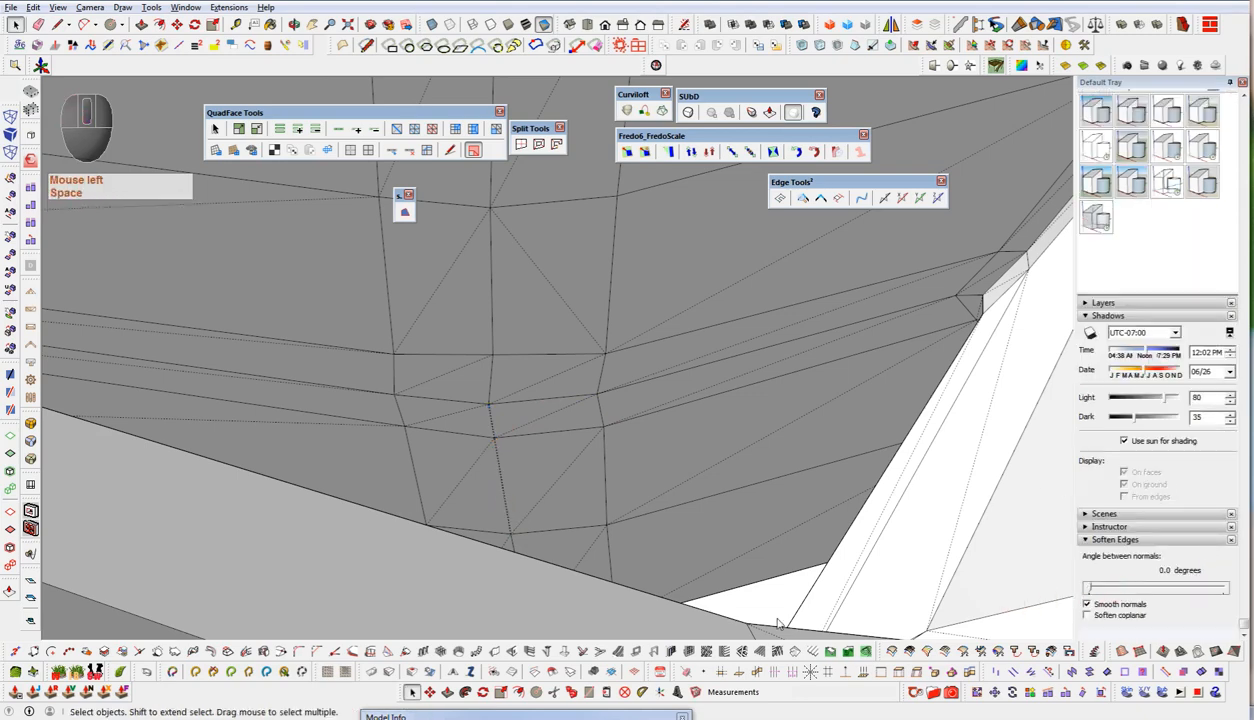
- Convert the connected mesh to QuadFaces, starting from the rebuilt faces around the bend
{"action": "middle_click_drag", "start_coordinate": [583, 449], "coordinate": [551, 440]}
{"action": "key", "text": "space"}
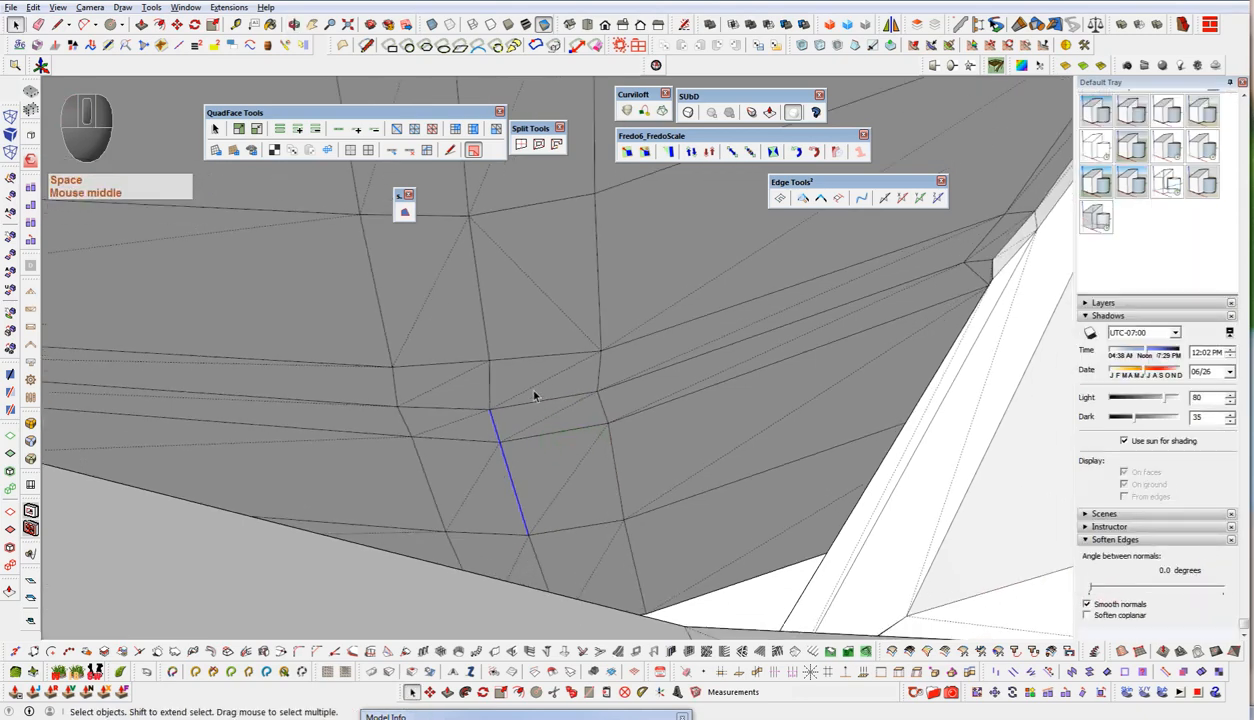
{"action": "left_click", "coordinate": [528, 400]}
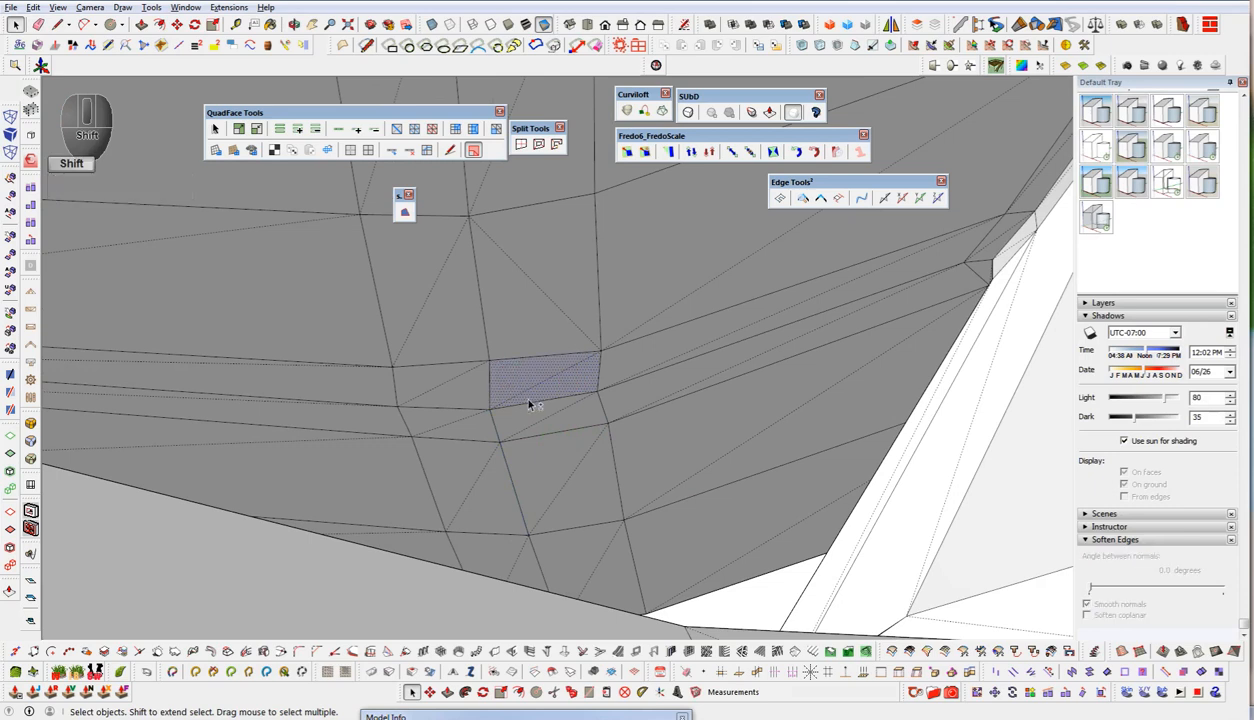
{"action": "left_click", "coordinate": [496, 130]}
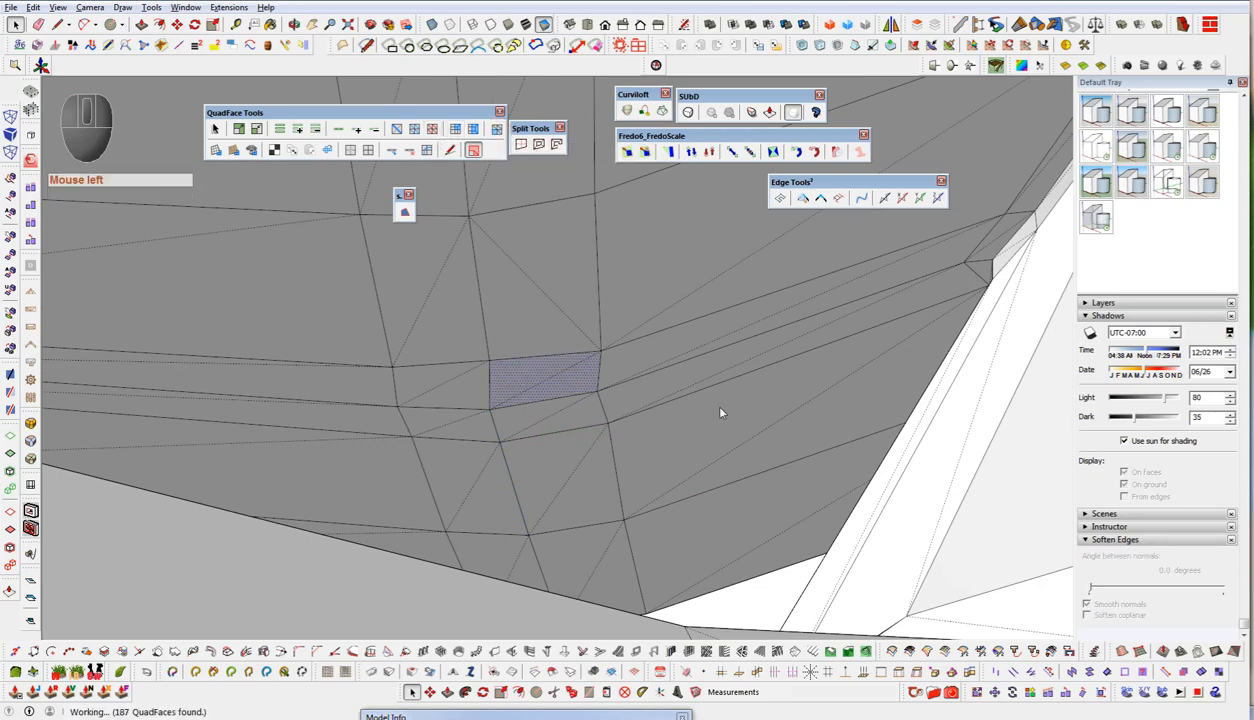
{"action": "middle_click_drag", "start_coordinate": [560, 424], "coordinate": [566, 428]}
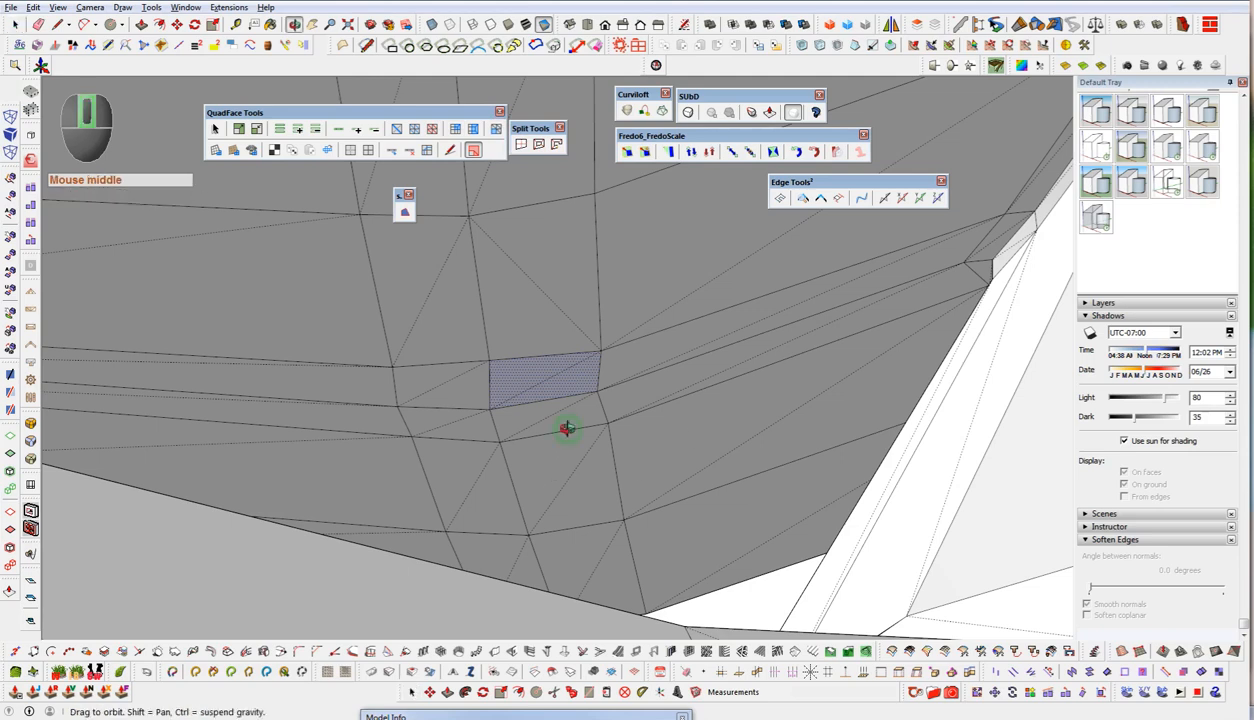
{"action": "left_click", "coordinate": [560, 266]}
{"action": "left_click", "coordinate": [413, 276]}
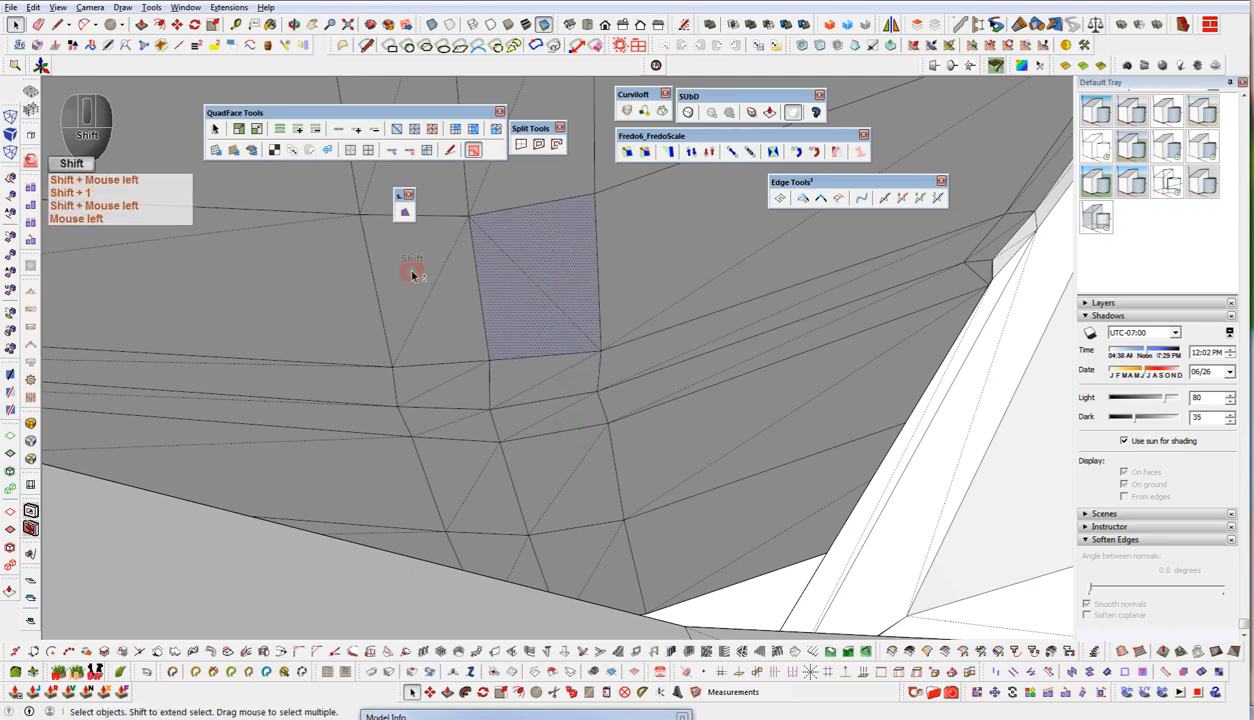
{"action": "key", "text": "shift+1"}
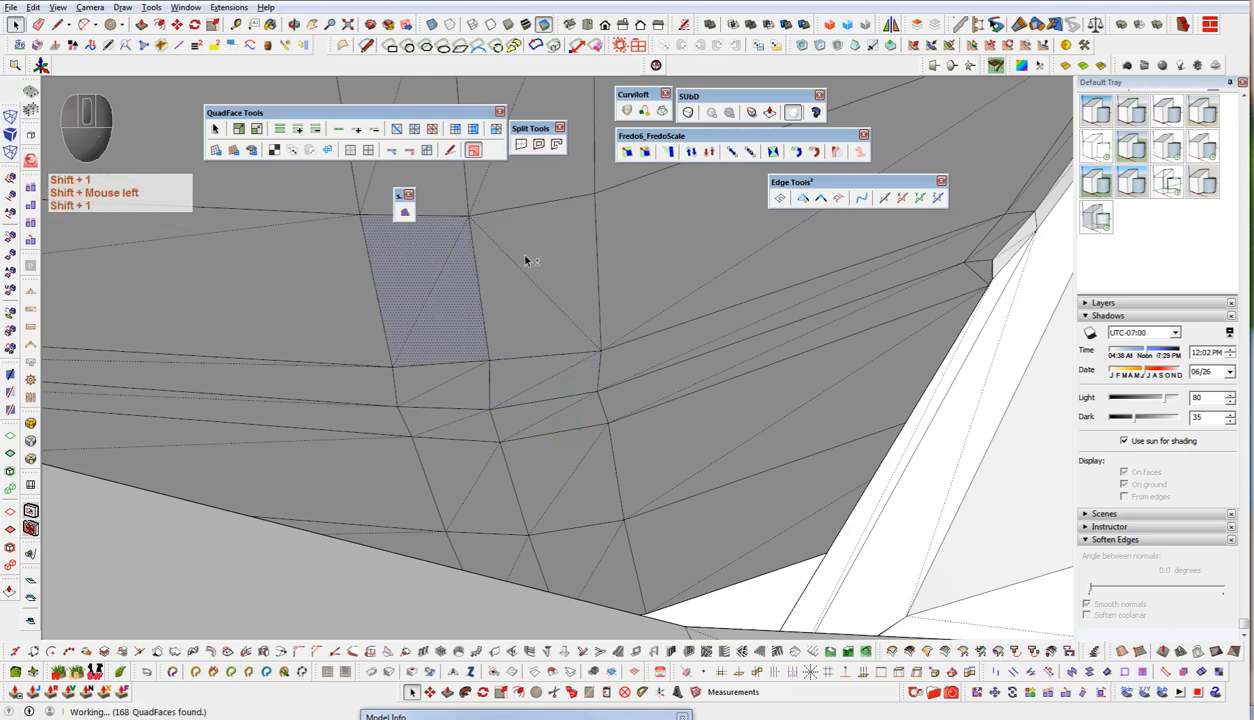
- Select the edge loops through the middle and side lengthwise edges at the bend to check their flow
{"action": "left_click", "coordinate": [481, 305]}
{"action": "left_click", "coordinate": [338, 131]}
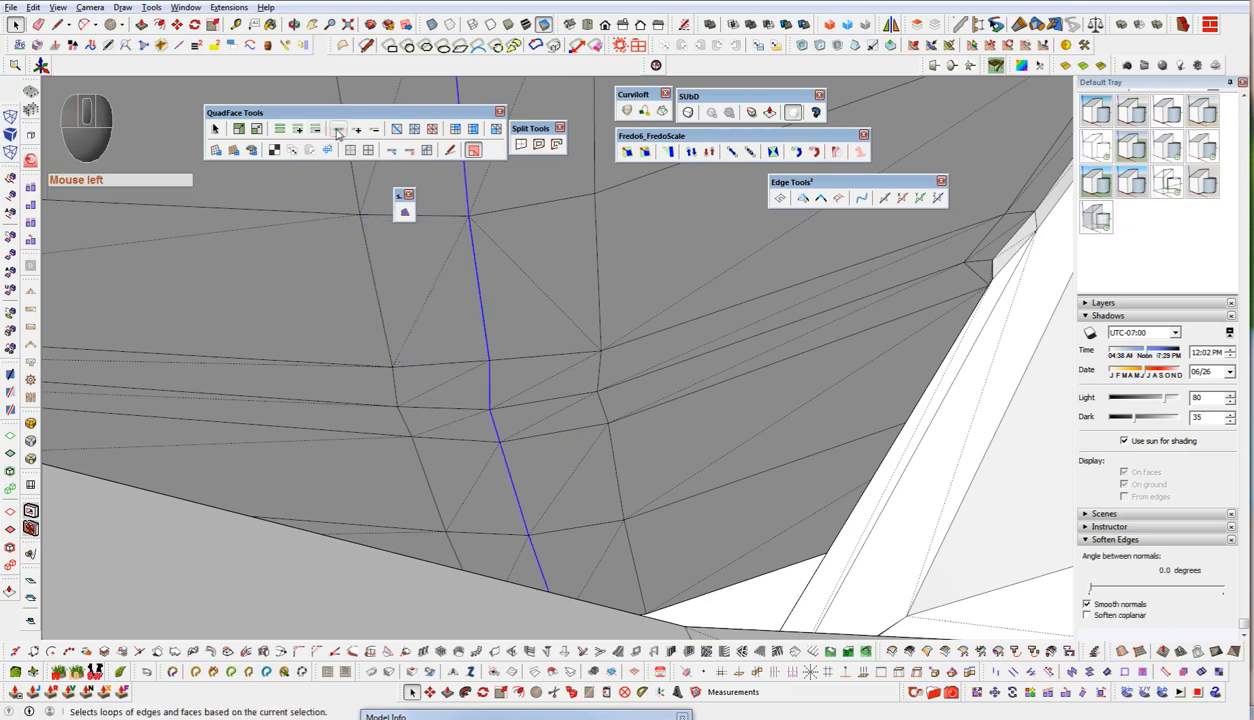
{"action": "left_click", "coordinate": [596, 292]}
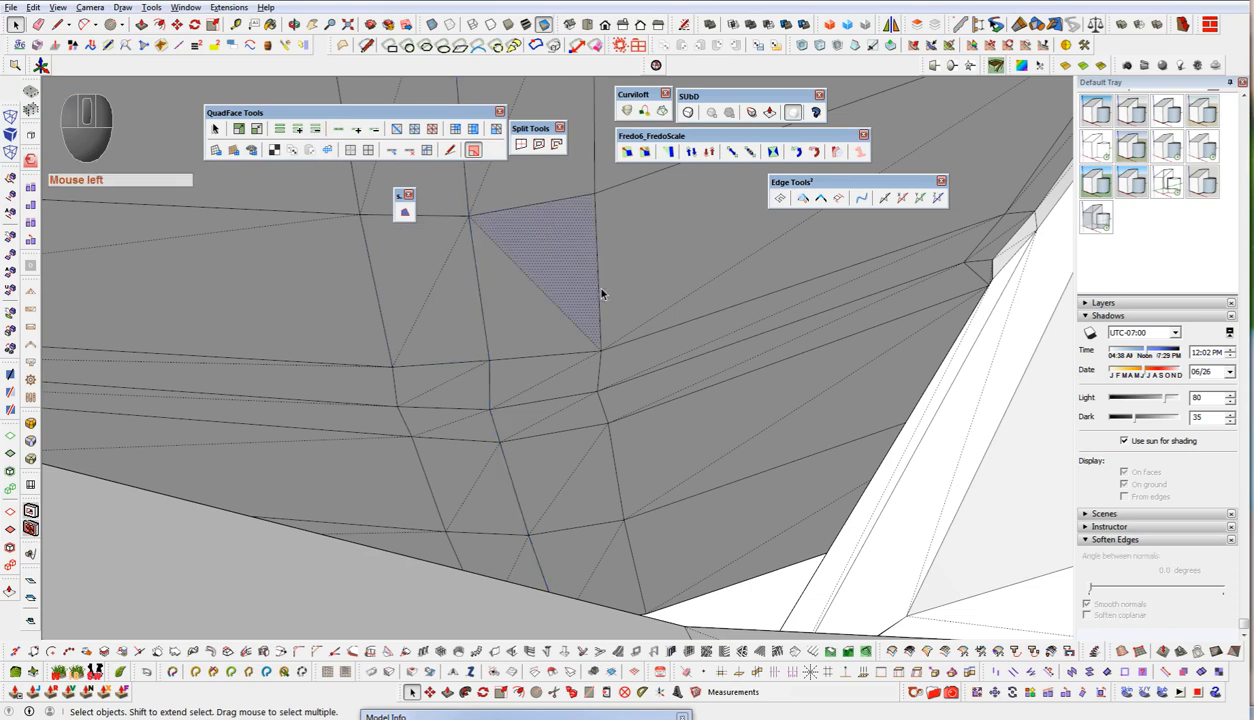
{"action": "left_click", "coordinate": [599, 295]}
{"action": "left_click", "coordinate": [339, 131]}
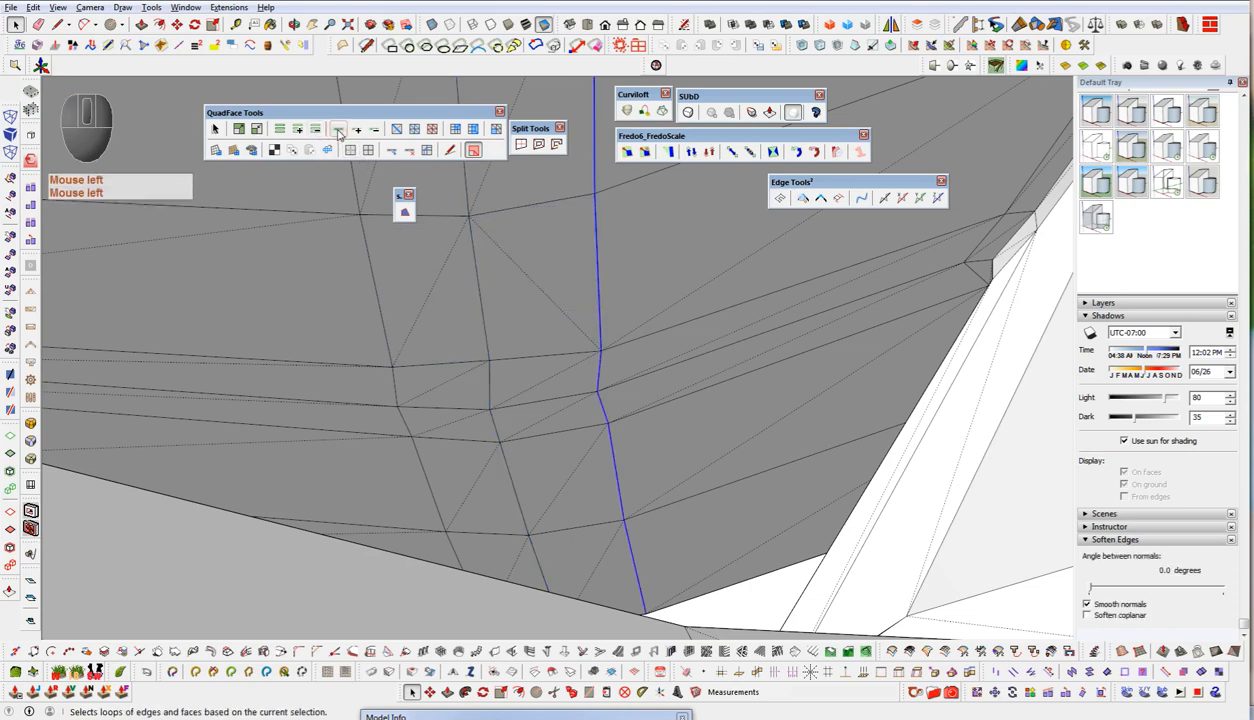
- Select the edge rings of successive middle lengthwise edges down the bend to check the quad rows
{"action": "left_click", "coordinate": [485, 317]}
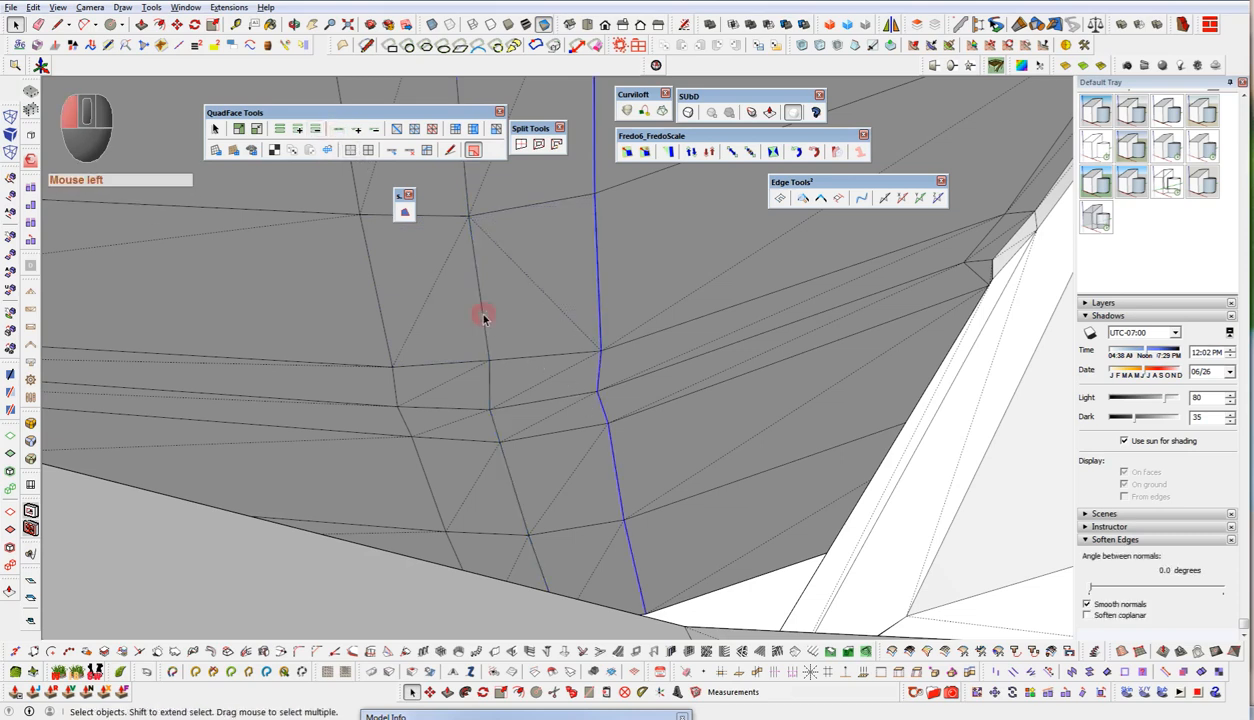
{"action": "key", "text": "ctrl+alt+r"}
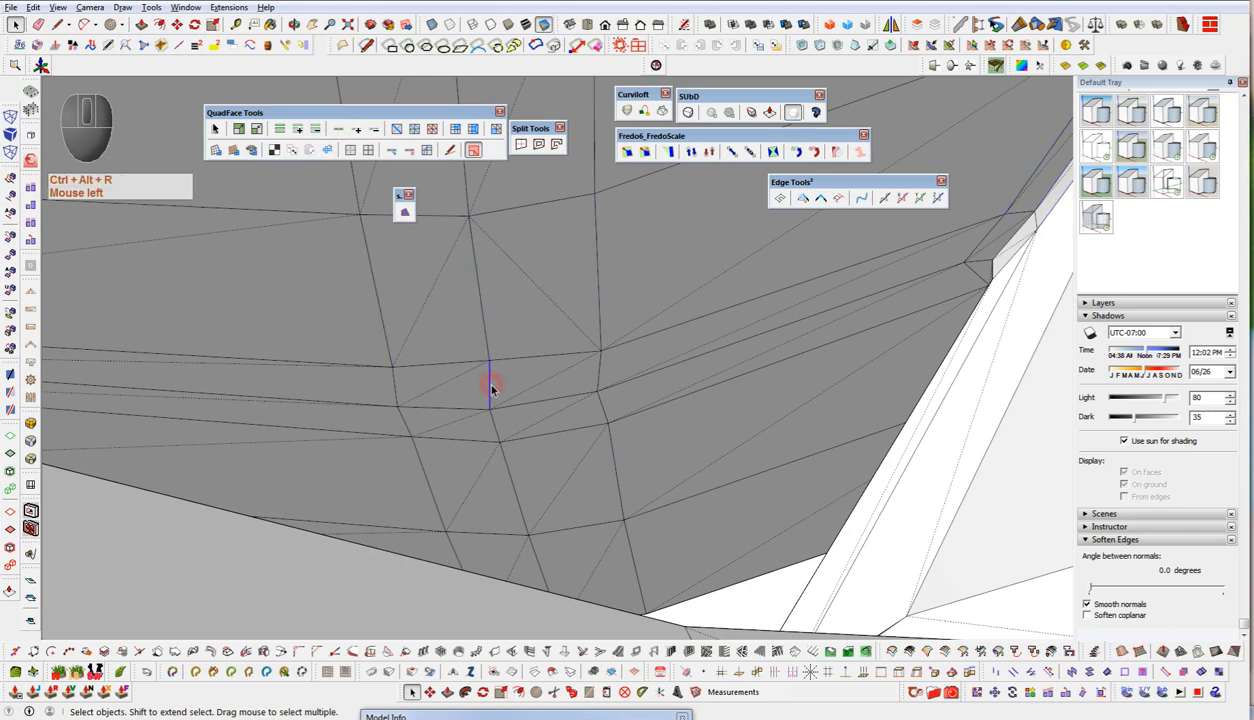
{"action": "left_click", "coordinate": [491, 388]}
{"action": "key", "text": "ctrl+alt+r"}
{"action": "left_click", "coordinate": [491, 430]}
{"action": "key", "text": "ctrl+alt+r"}
{"action": "key", "text": "ctrl+alt+r"}
- Examine the rebuilt bend from both sides and the mesh of the whole chair frame
{"action": "middle_click_drag", "start_coordinate": [620, 482], "coordinate": [728, 404]}
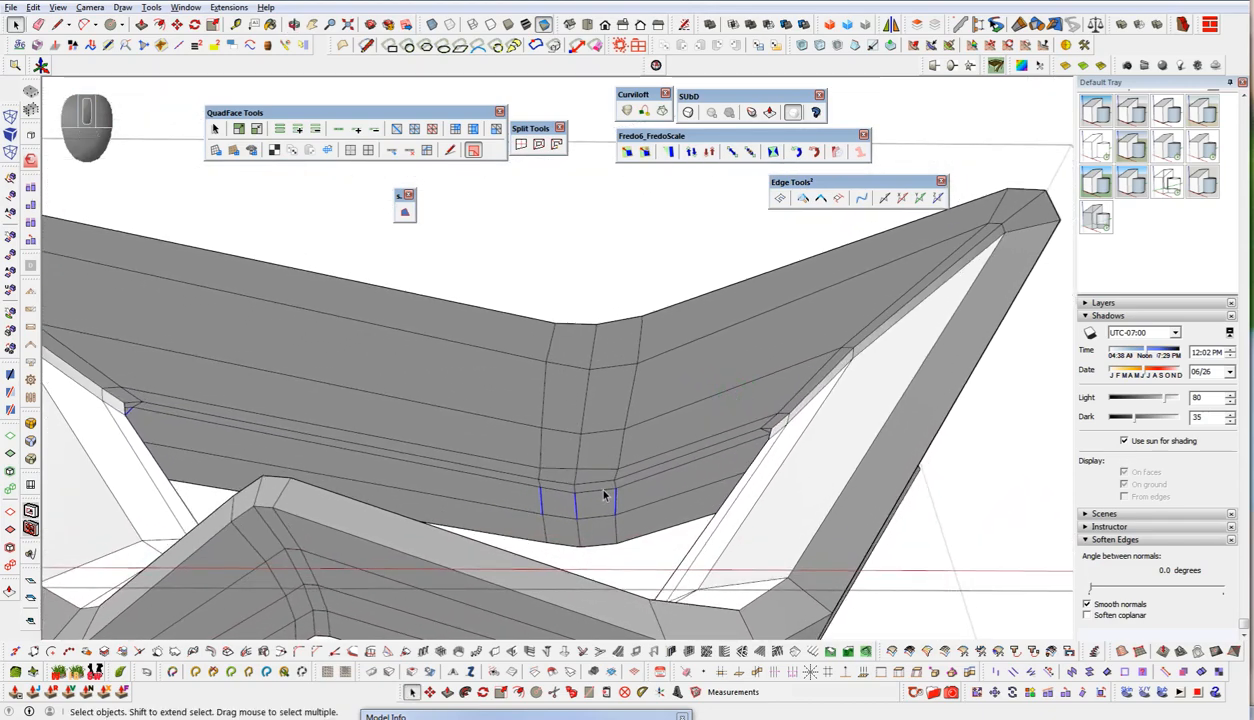
{"action": "scroll", "coordinate": [606, 496], "scroll_direction": "up", "scroll_amount": 3}
{"action": "middle_click_drag", "start_coordinate": [610, 498], "coordinate": [858, 240]}
{"action": "scroll", "coordinate": [680, 378], "scroll_direction": "down", "scroll_amount": 3}
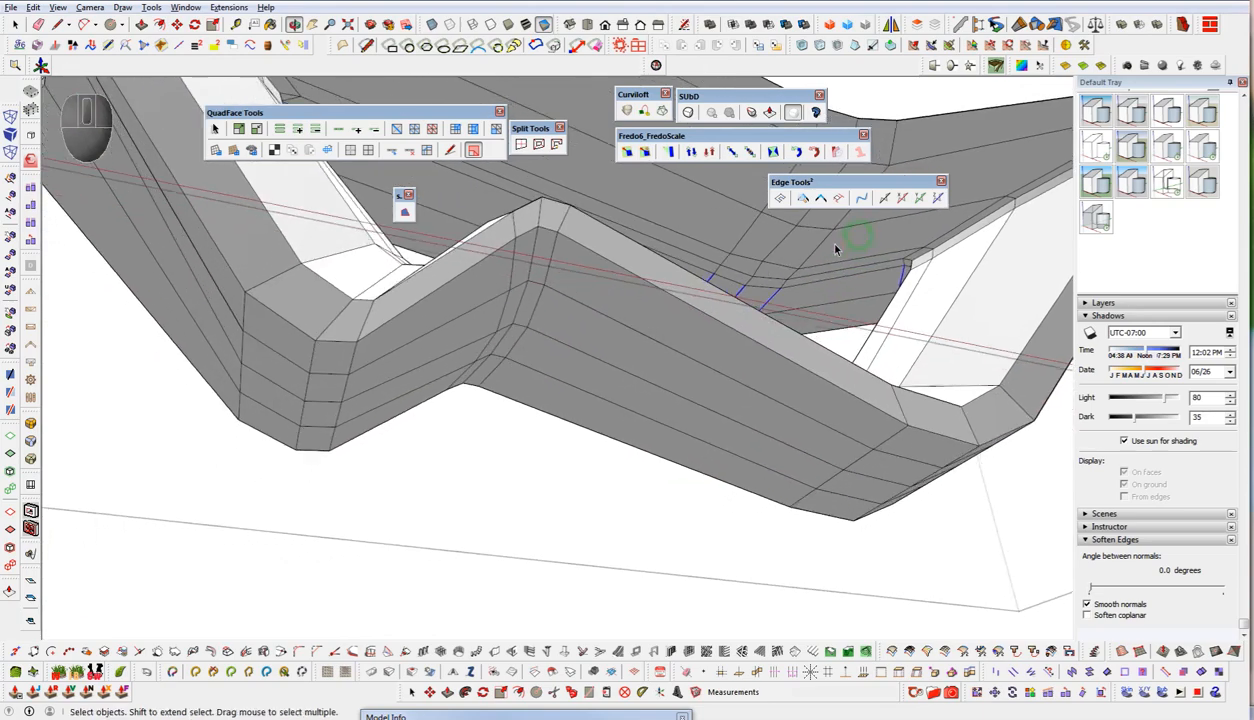
{"action": "middle_click_drag", "start_coordinate": [780, 366], "coordinate": [604, 645]}
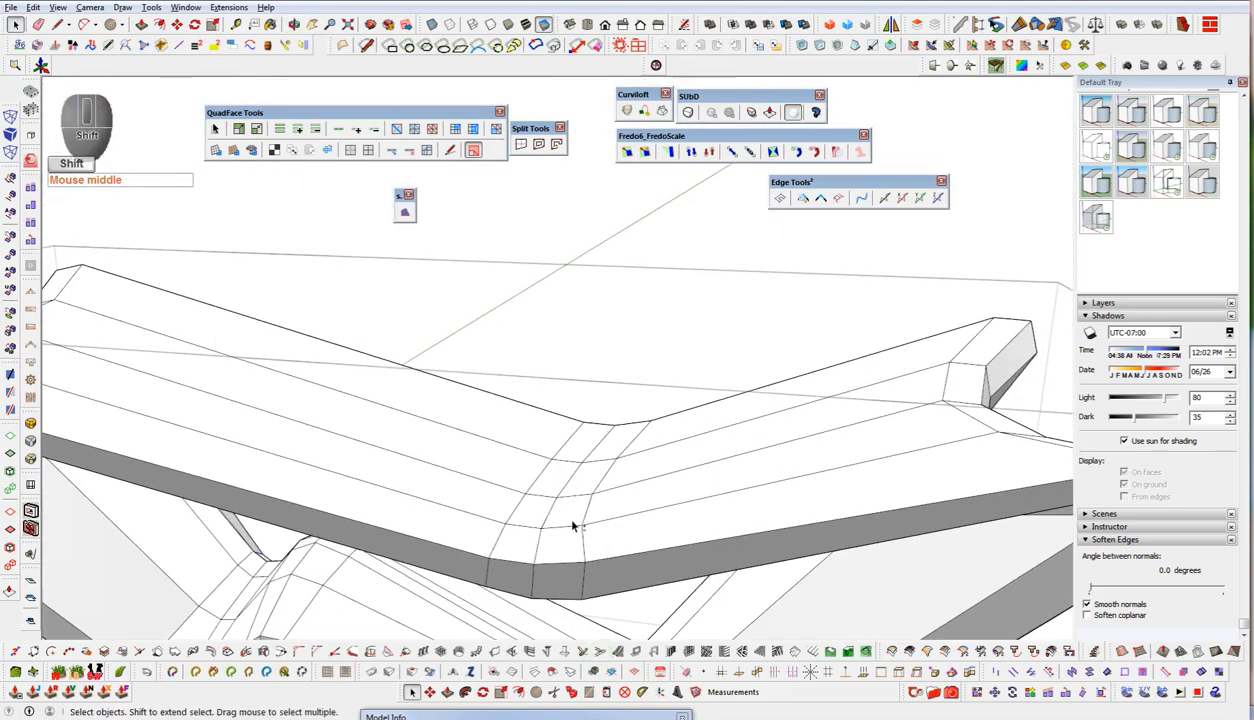
{"action": "scroll", "coordinate": [588, 406], "scroll_direction": "down", "scroll_amount": 5}
{"action": "middle_click_drag", "start_coordinate": [588, 412], "coordinate": [526, 316]}
{"action": "key", "text": "space"}
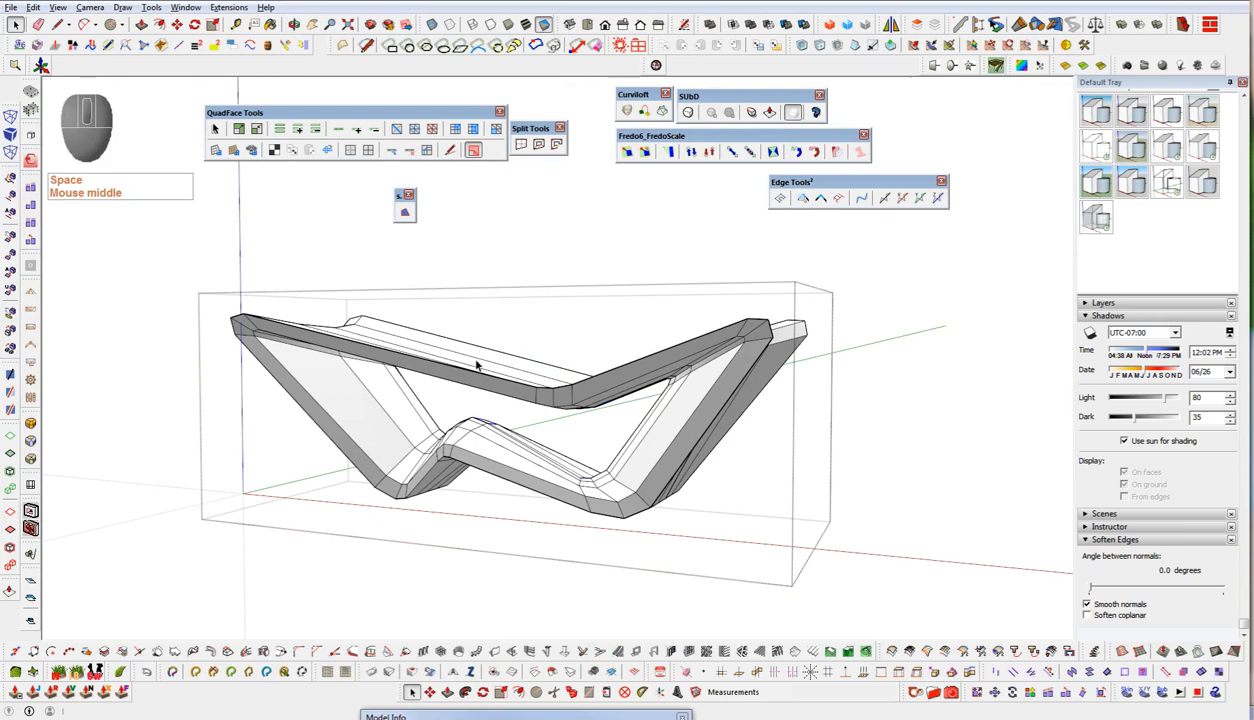
- Switch the chair from control mesh to its subdivided form and examine the smoothed surface around the bends
{"action": "left_click", "coordinate": [586, 476]}
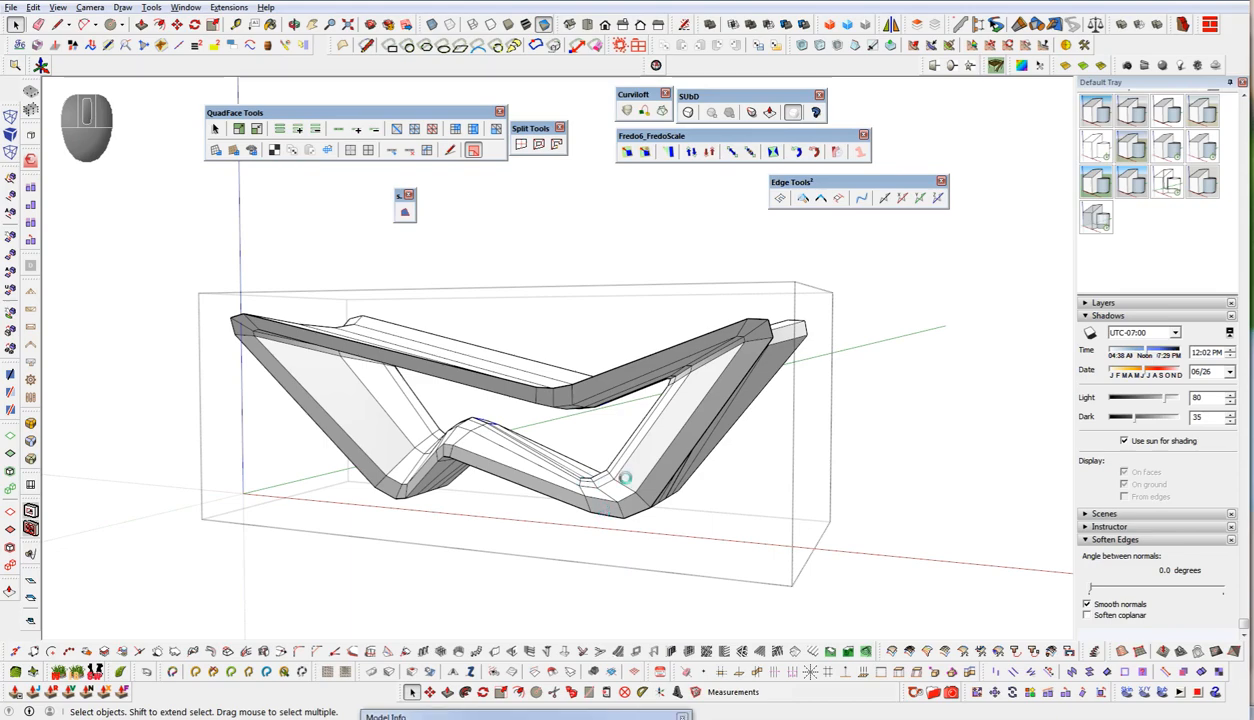
{"action": "left_click", "coordinate": [687, 111]}
{"action": "mouse_move", "coordinate": [620, 519]}
{"action": "middle_mouse_down"}
{"action": "mouse_move", "coordinate": [745, 414]}
{"action": "mouse_move", "coordinate": [747, 350]}
{"action": "mouse_move", "coordinate": [588, 392]}
{"action": "mouse_move", "coordinate": [619, 397]}
{"action": "mouse_move", "coordinate": [558, 328]}
{"action": "middle_mouse_up"}
{"action": "scroll", "coordinate": [588, 392], "scroll_direction": "up", "scroll_amount": 5}
{"action": "middle_click_drag", "start_coordinate": [618, 265], "coordinate": [438, 600]}
{"action": "scroll", "coordinate": [436, 590], "scroll_direction": "down", "scroll_amount": 3}
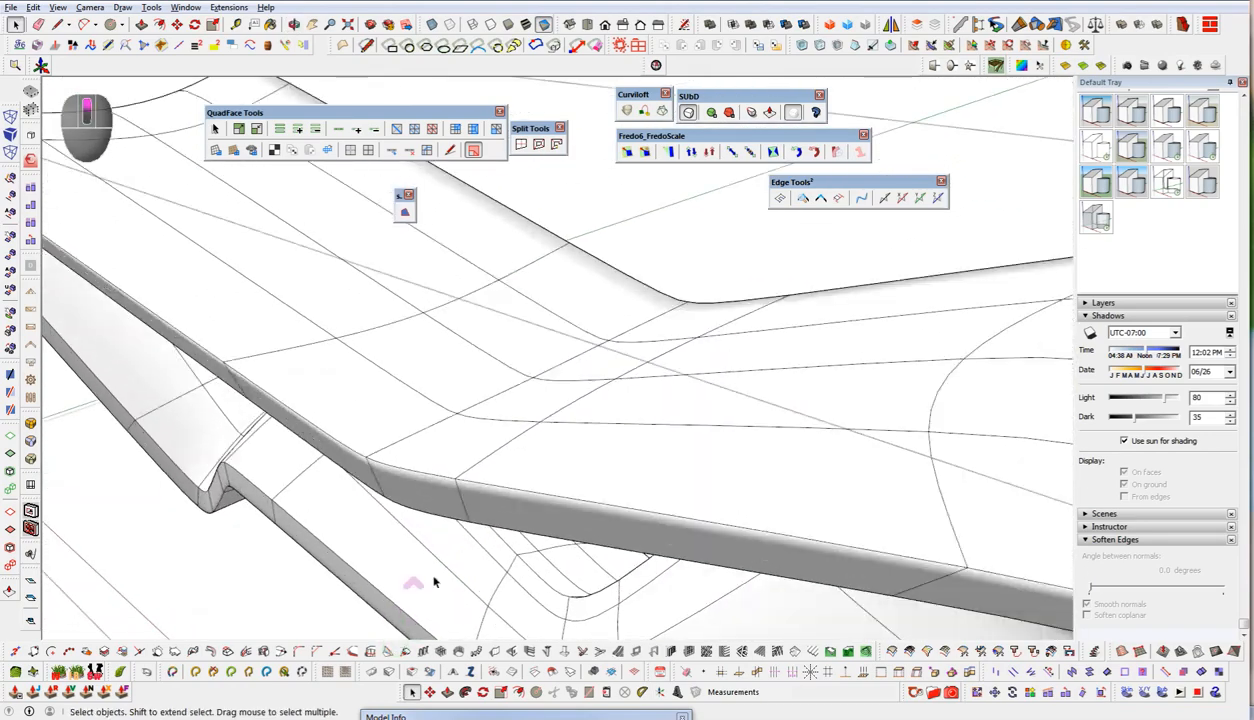
{"action": "scroll", "coordinate": [644, 364], "scroll_direction": "down", "scroll_amount": 3}
{"action": "middle_click_drag", "start_coordinate": [644, 364], "coordinate": [333, 380]}
- Show the hidden edges of the subdivided chair and check the quad flow from several sides
{"action": "key", "text": "h"}
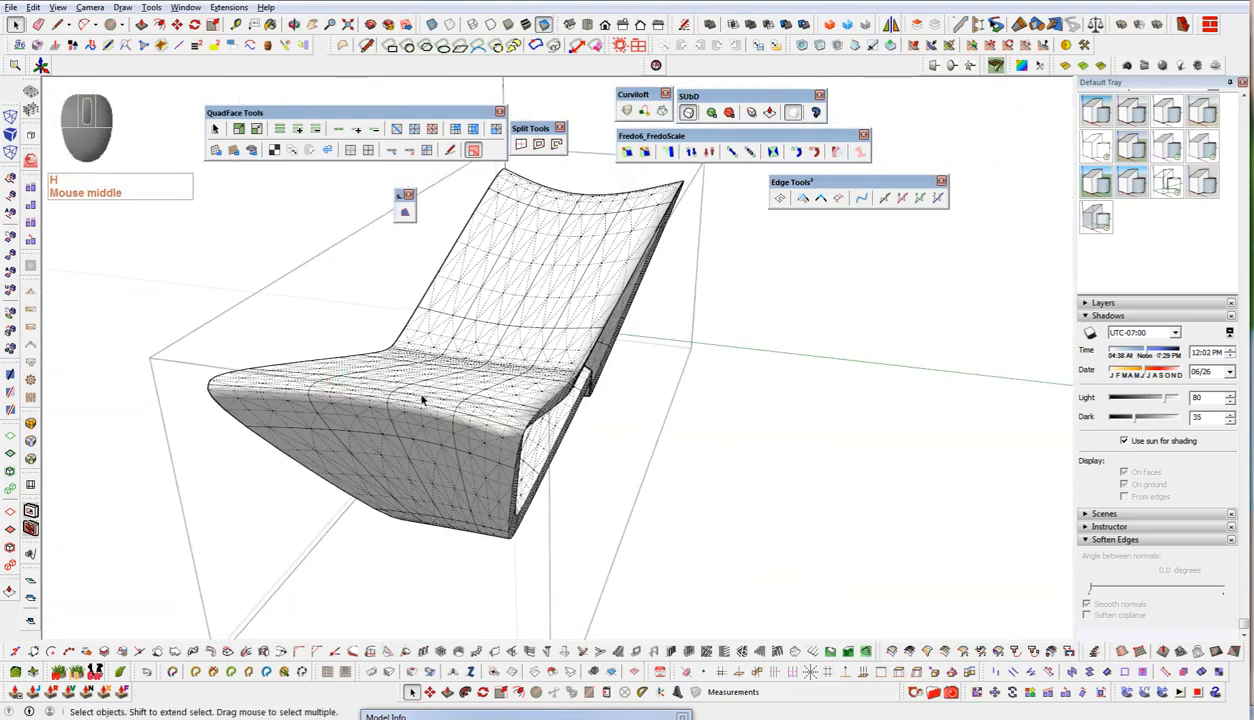
{"action": "middle_click_drag", "start_coordinate": [672, 383], "coordinate": [803, 364]}
{"action": "key", "text": "h"}
{"action": "left_click", "coordinate": [200, 270]}
{"action": "key", "text": "h"}
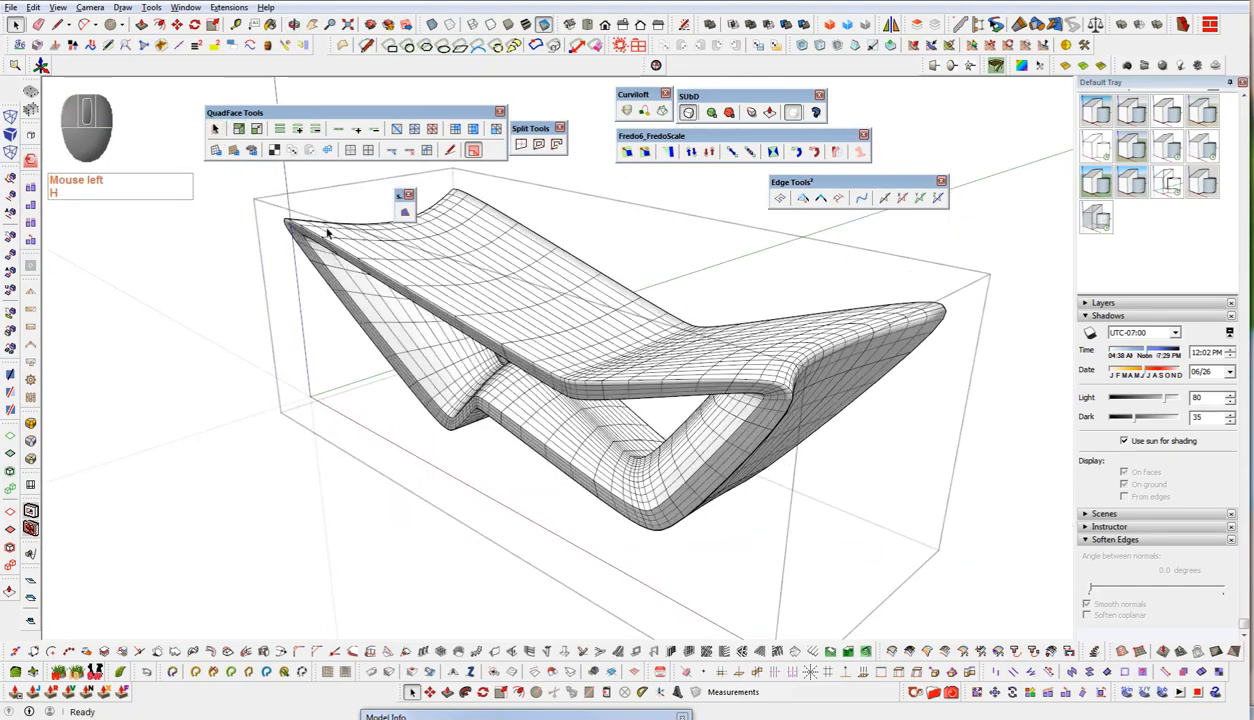
{"action": "middle_click_drag", "start_coordinate": [640, 337], "coordinate": [803, 311]}
{"action": "middle_click_drag", "start_coordinate": [773, 428], "coordinate": [900, 425]}
{"action": "key", "text": "h"}
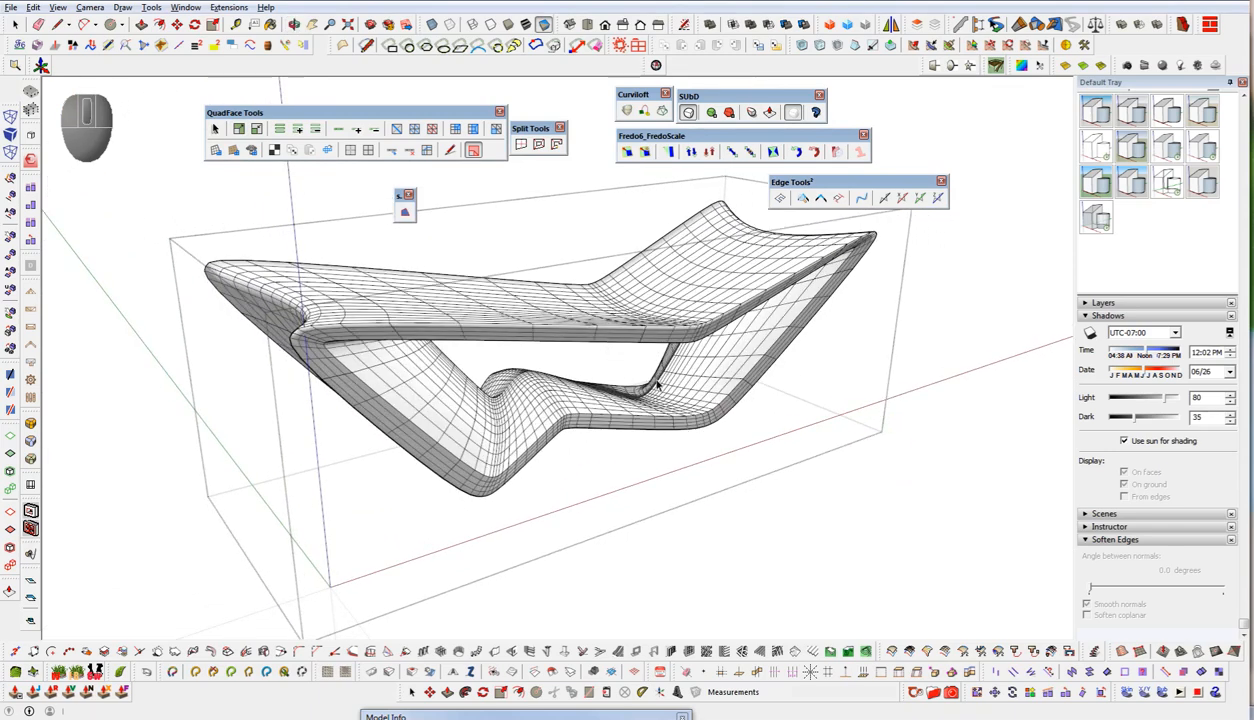
- Unsmooth the edges of the subdivided quads and close the chair group
{"action": "middle_click_drag", "start_coordinate": [711, 388], "coordinate": [307, 401]}
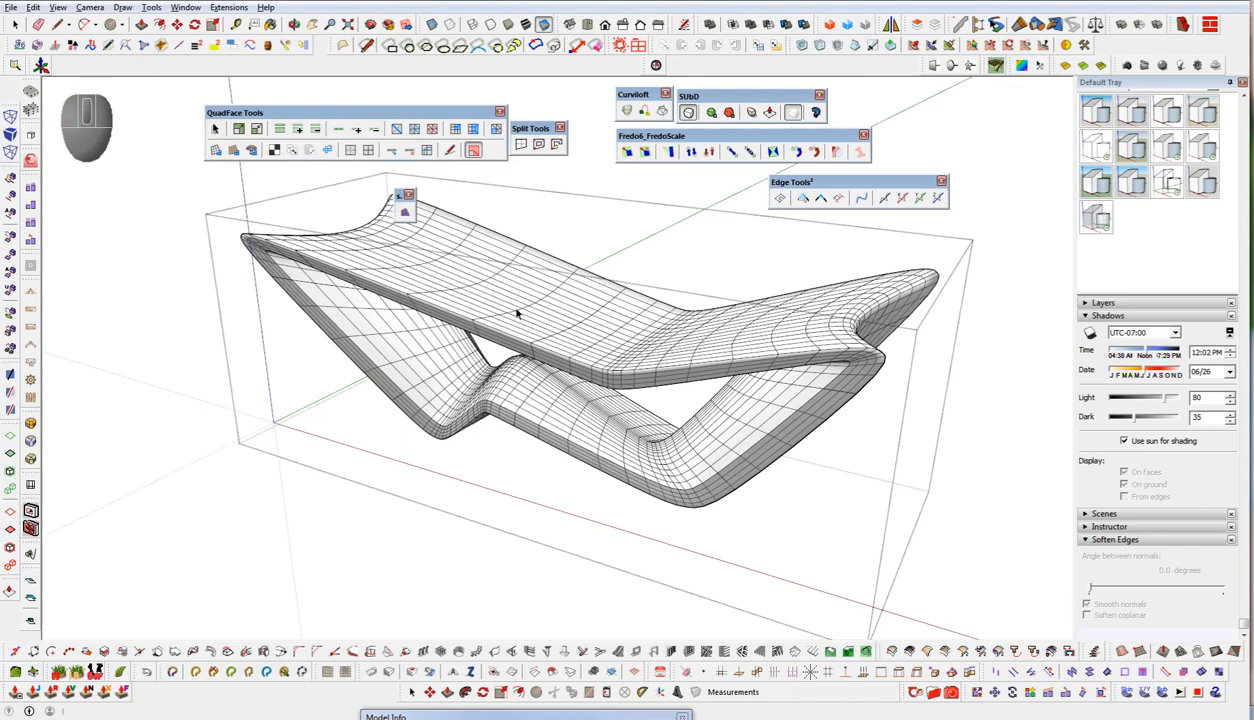
{"action": "mouse_move", "coordinate": [360, 116]}
{"action": "left_mouse_down"}
{"action": "mouse_move", "coordinate": [308, 105]}
{"action": "mouse_move", "coordinate": [349, 105]}
{"action": "left_mouse_up"}
{"action": "middle_click_drag", "start_coordinate": [600, 430], "coordinate": [697, 505], "text": "shift"}
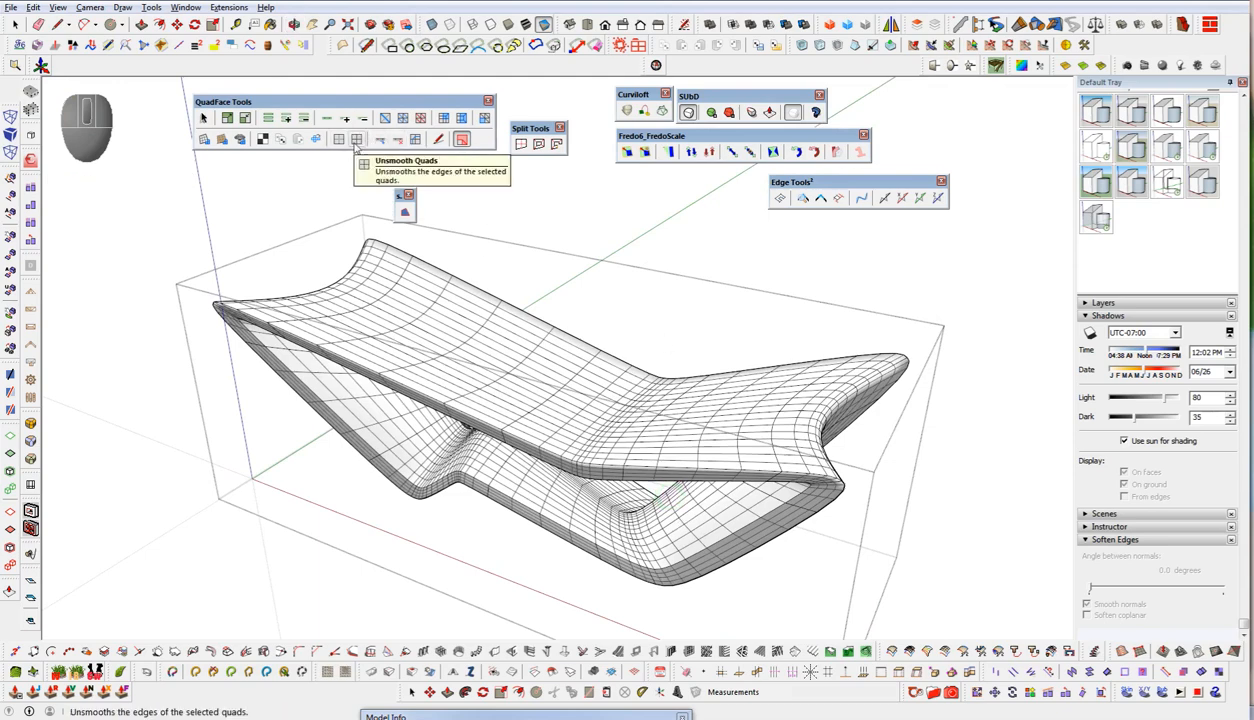
{"action": "left_click", "coordinate": [356, 146]}
{"action": "middle_click", "coordinate": [601, 231]}
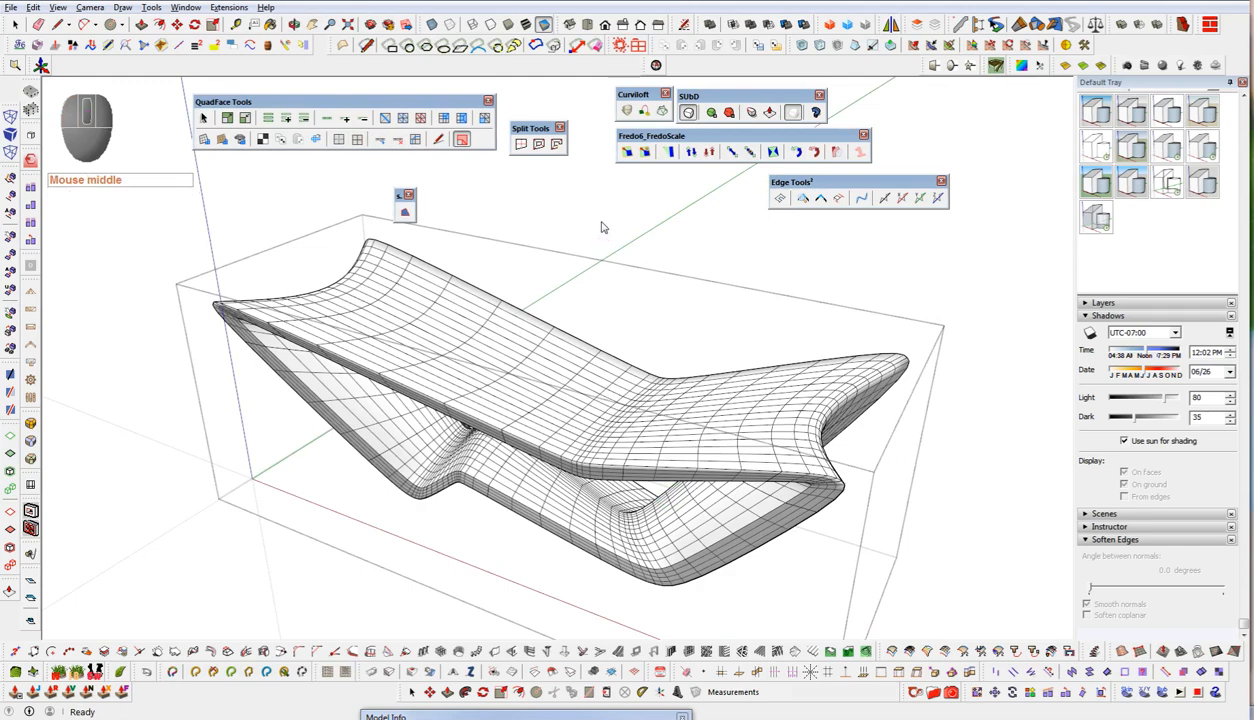
{"action": "key", "text": "space"}
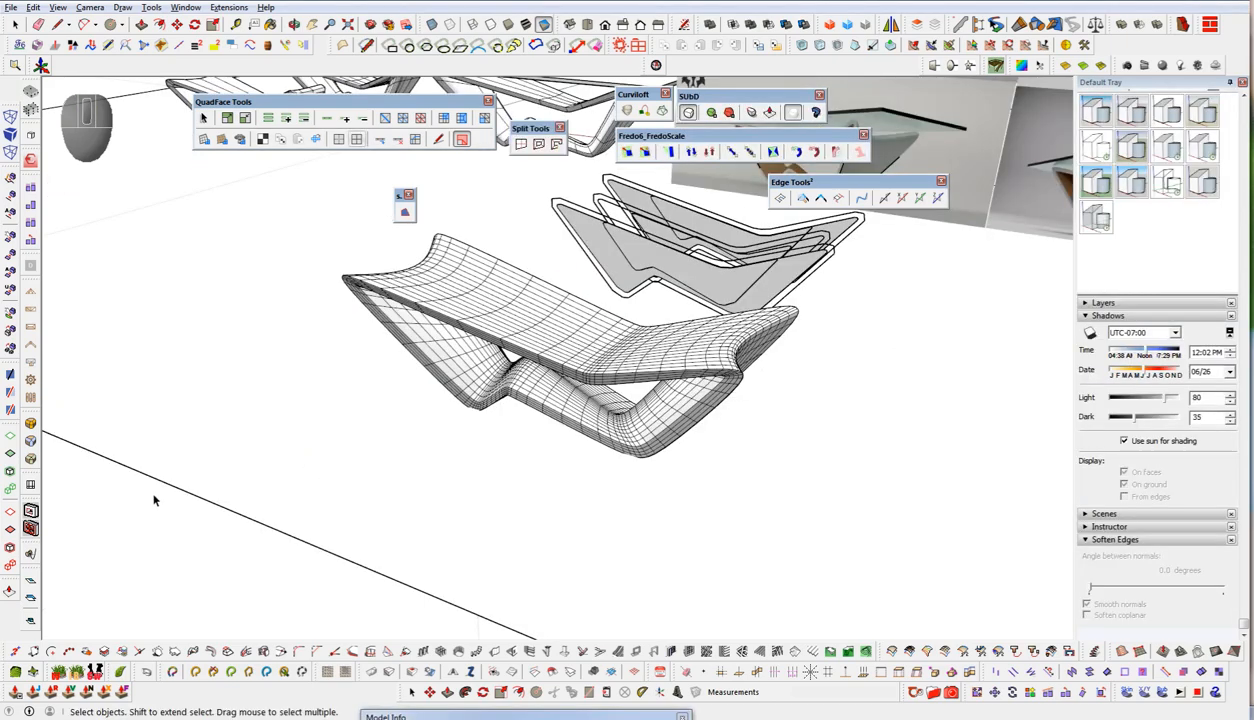
- Select the whole chair and toggle its subdivision off and on to regenerate the smoothed mesh display
{"action": "middle_click_drag", "start_coordinate": [660, 358], "coordinate": [719, 409]}
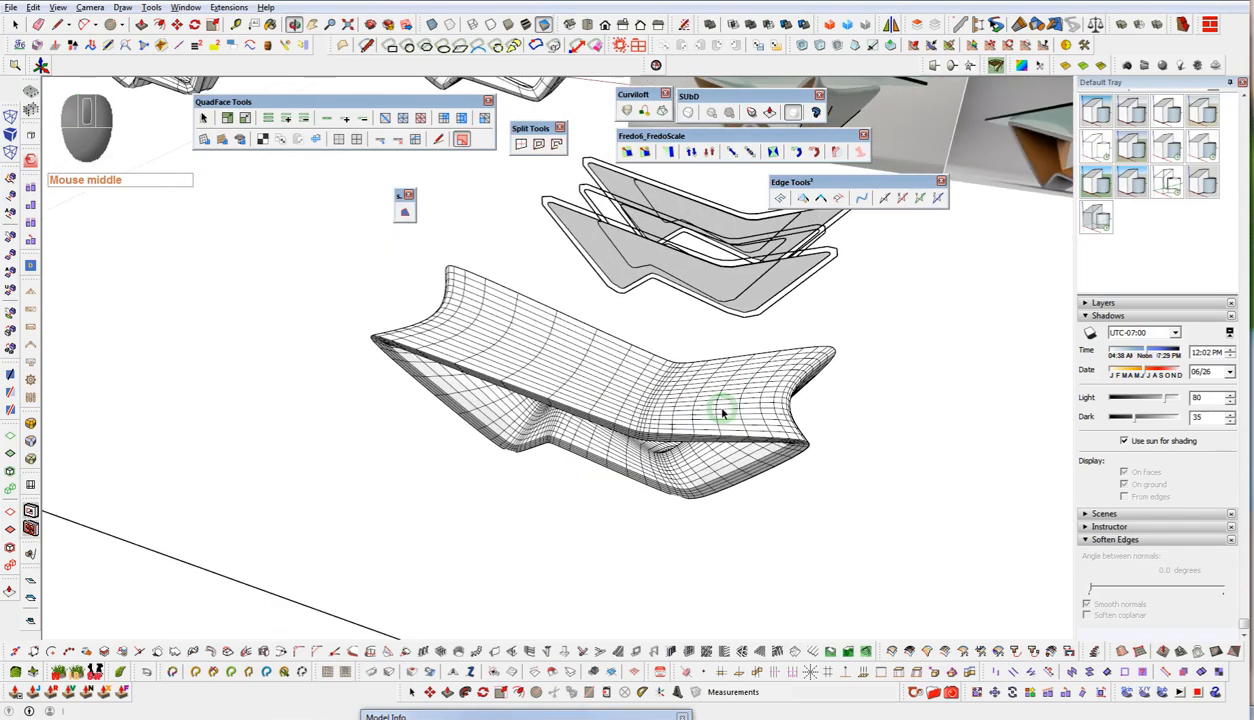
{"action": "left_click", "coordinate": [622, 428]}
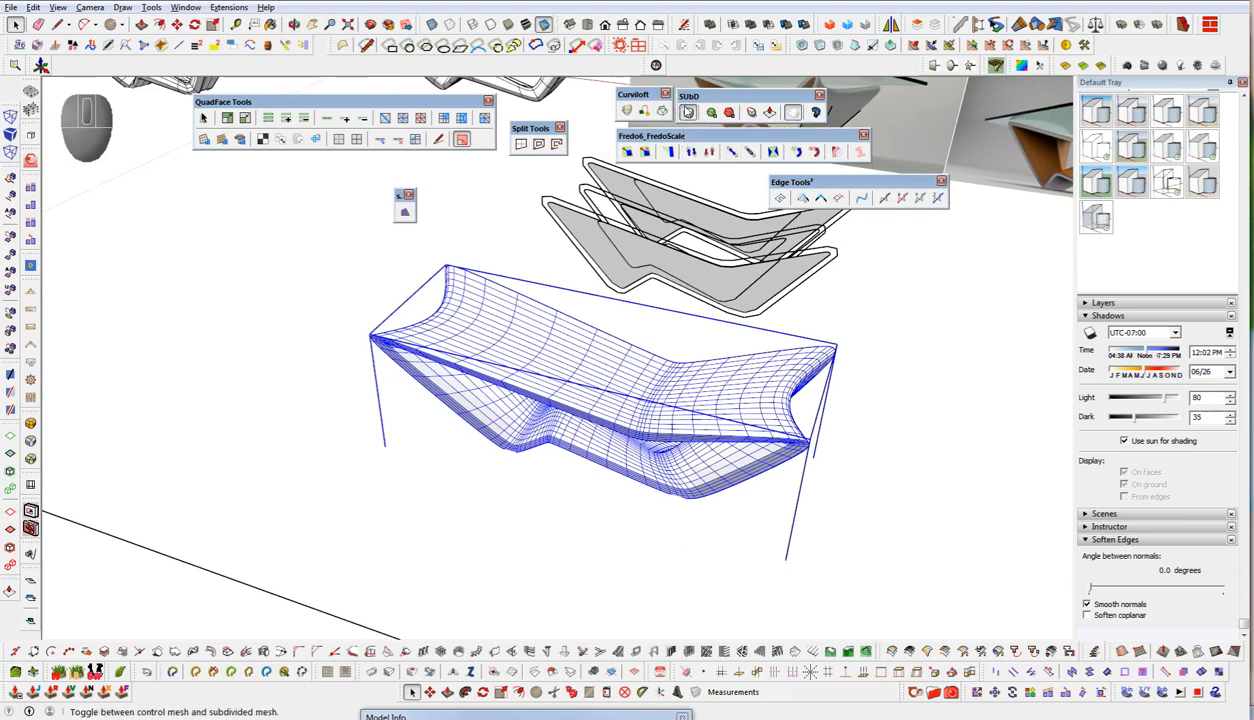
{"action": "left_click", "coordinate": [688, 114]}
{"action": "left_click", "coordinate": [688, 114]}
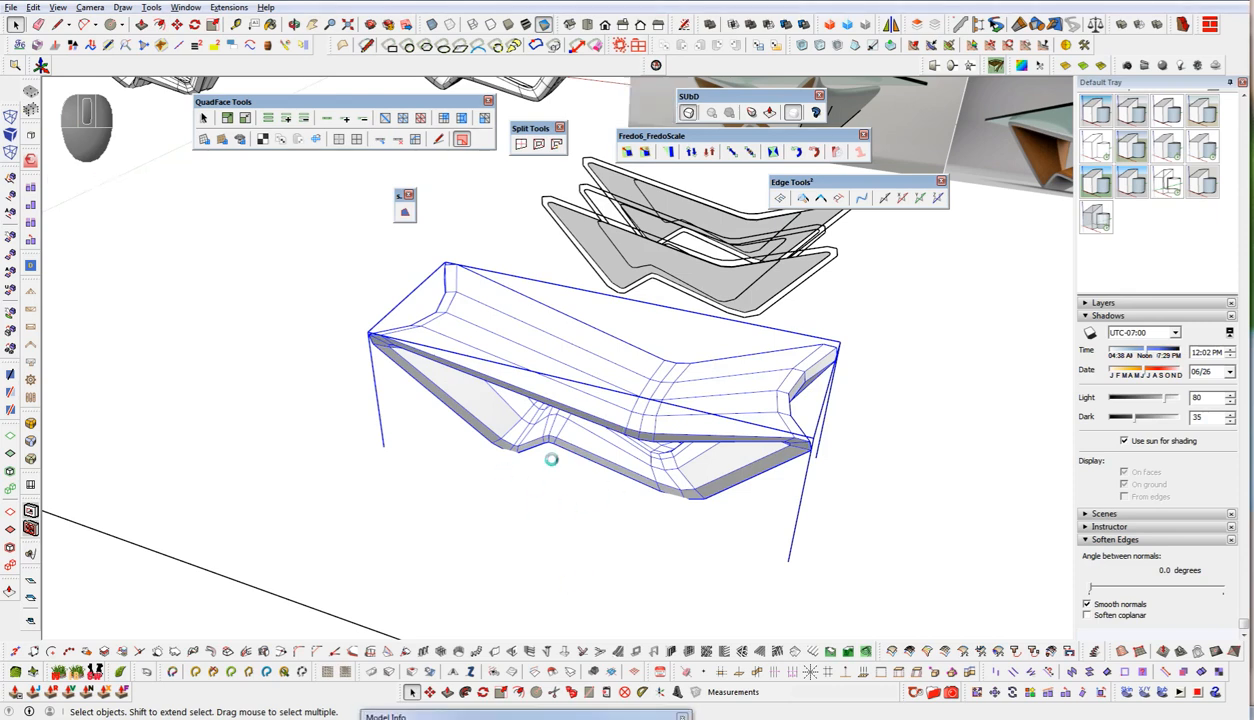
{"action": "mouse_move", "coordinate": [557, 468]}
{"action": "middle_mouse_down"}
{"action": "mouse_move", "coordinate": [554, 392]}
{"action": "mouse_move", "coordinate": [420, 314]}
{"action": "mouse_move", "coordinate": [491, 284]}
{"action": "mouse_move", "coordinate": [621, 327]}
{"action": "mouse_move", "coordinate": [641, 455]}
{"action": "middle_mouse_up"}
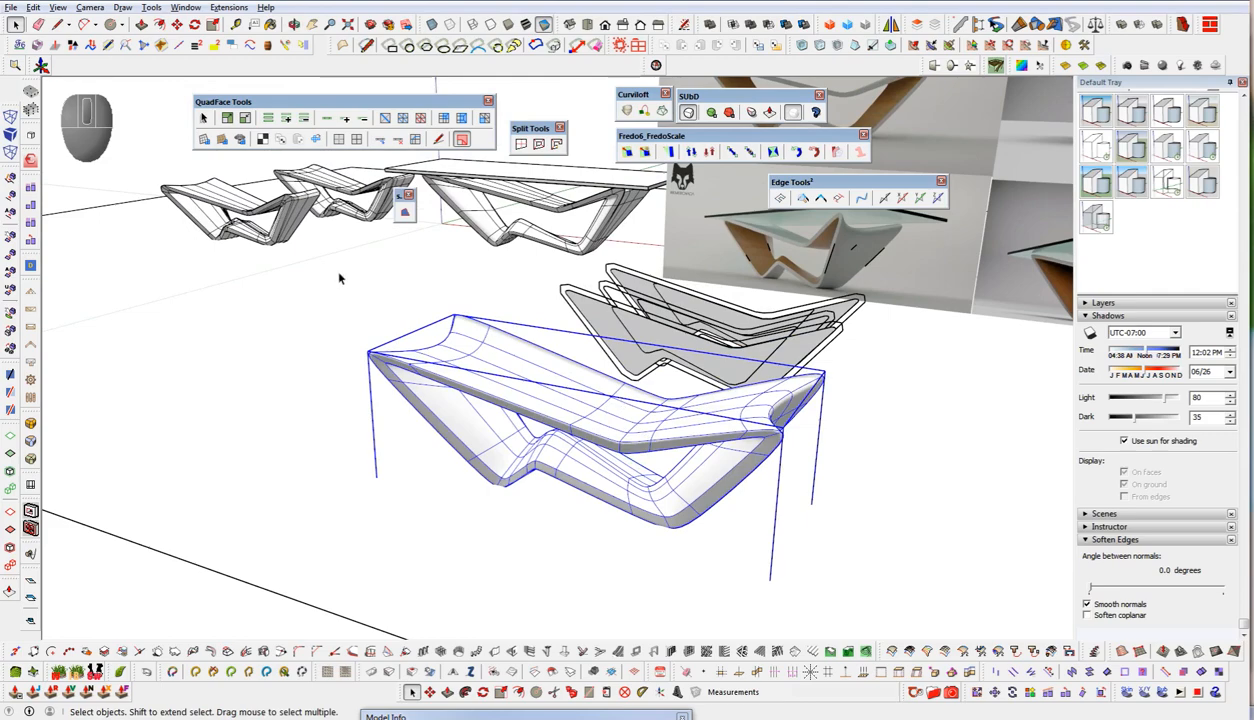
{"action": "mouse_move", "coordinate": [532, 440]}
{"action": "middle_mouse_down"}
{"action": "mouse_move", "coordinate": [327, 384]}
{"action": "mouse_move", "coordinate": [249, 381]}
{"action": "mouse_move", "coordinate": [398, 384]}
{"action": "mouse_move", "coordinate": [440, 418]}
{"action": "mouse_move", "coordinate": [456, 336]}
{"action": "middle_mouse_up"}
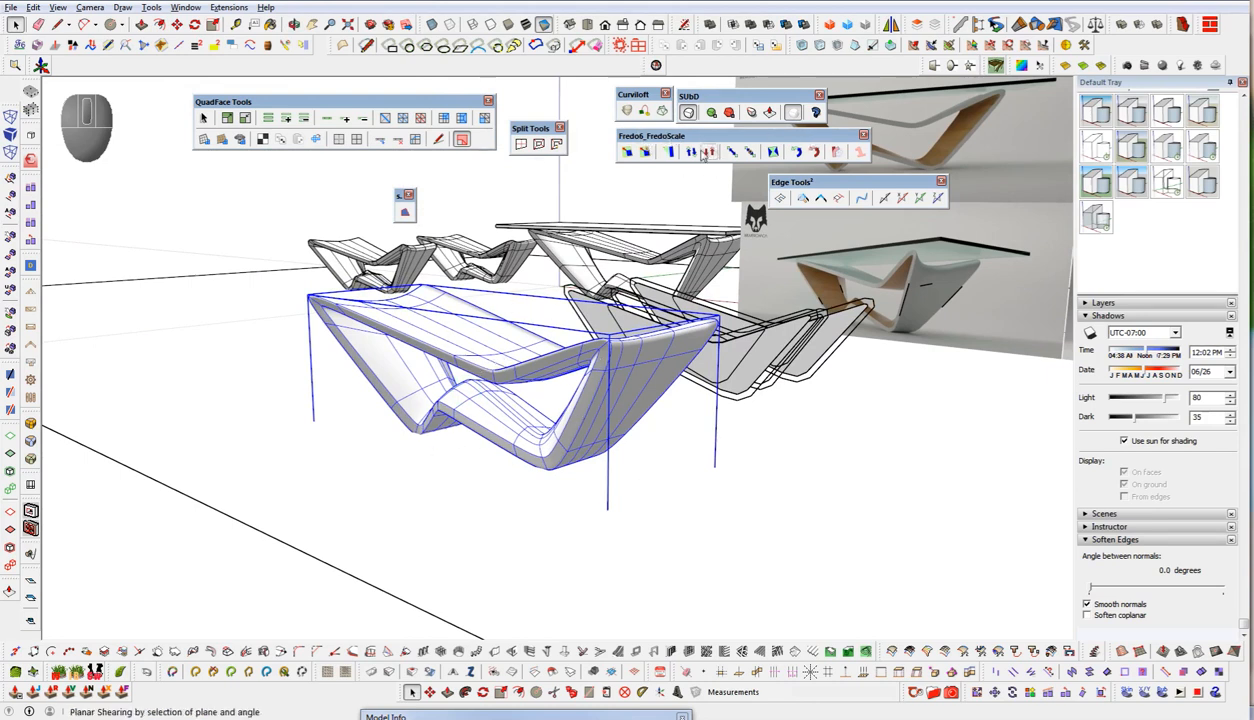
- Move the chair in the front view towards the reference images and drop it onto a reference image's face
{"action": "middle_click_drag", "start_coordinate": [560, 458], "coordinate": [655, 499]}
{"action": "key", "text": "m"}
{"action": "left_click", "coordinate": [651, 487]}
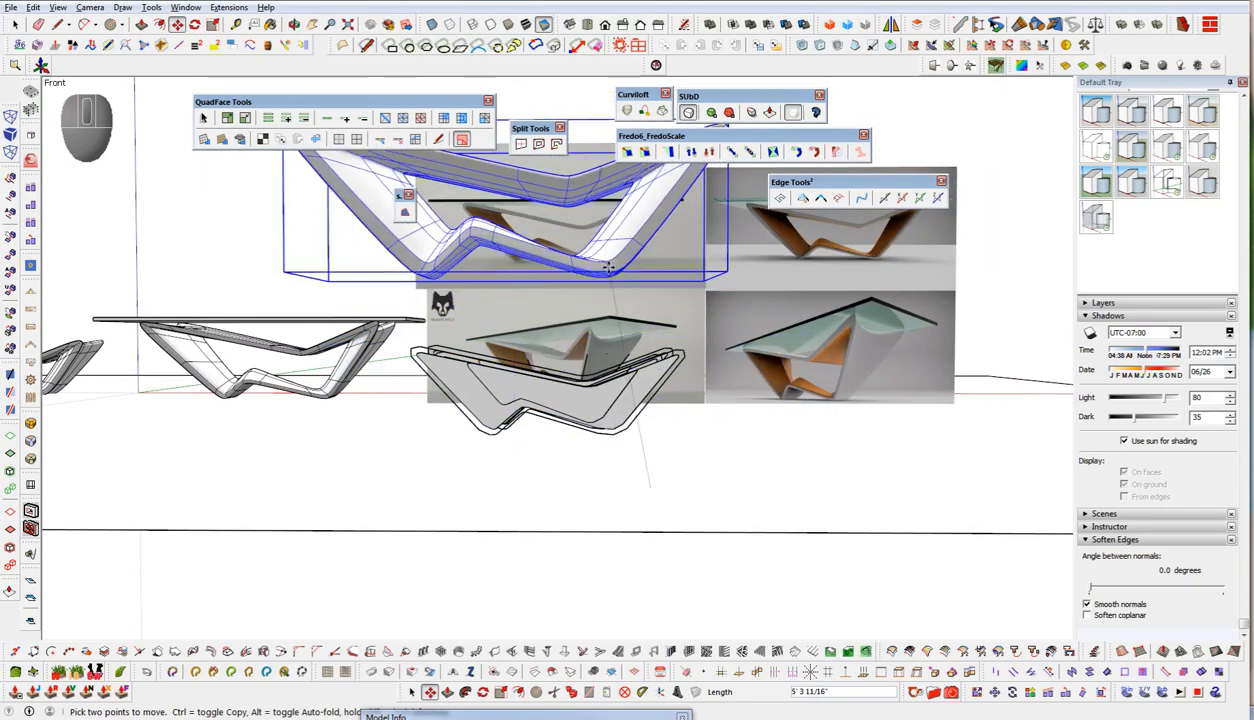
{"action": "left_click", "coordinate": [680, 263]}
{"action": "key", "text": "shift+alt+t"}
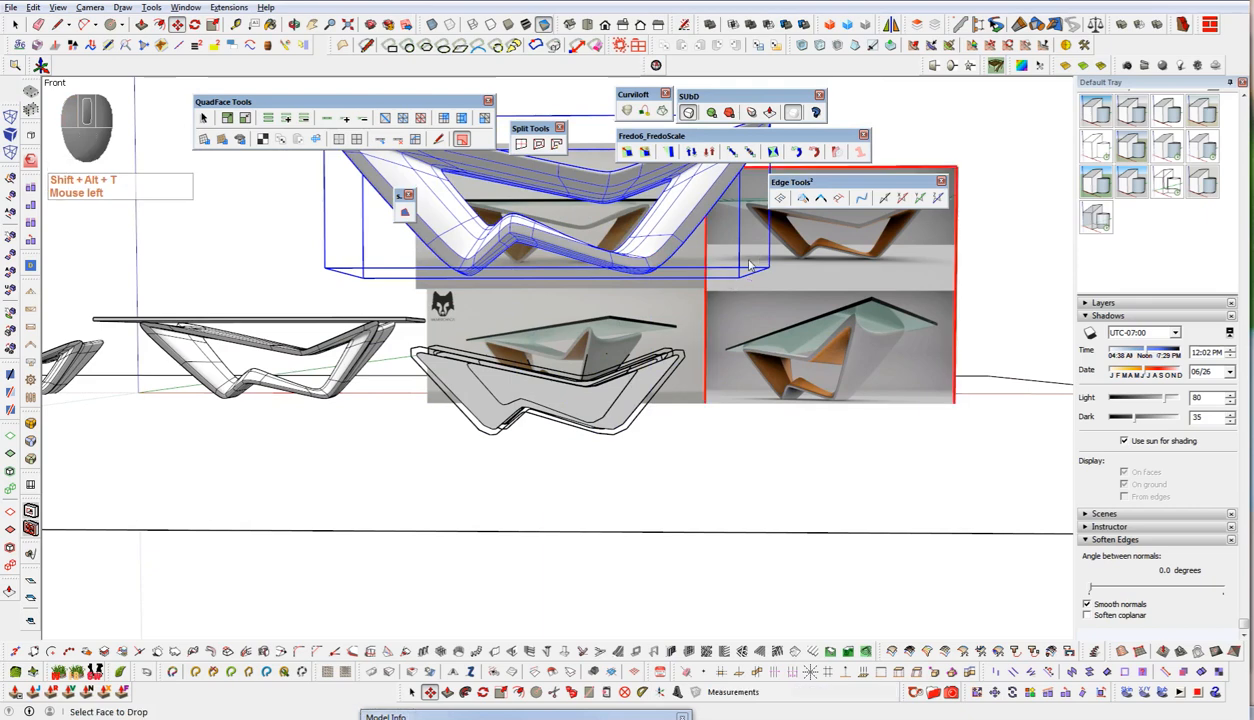
{"action": "left_click", "coordinate": [786, 291]}
- Move the chair along until it stands beside the reference images
{"action": "key", "text": "w"}
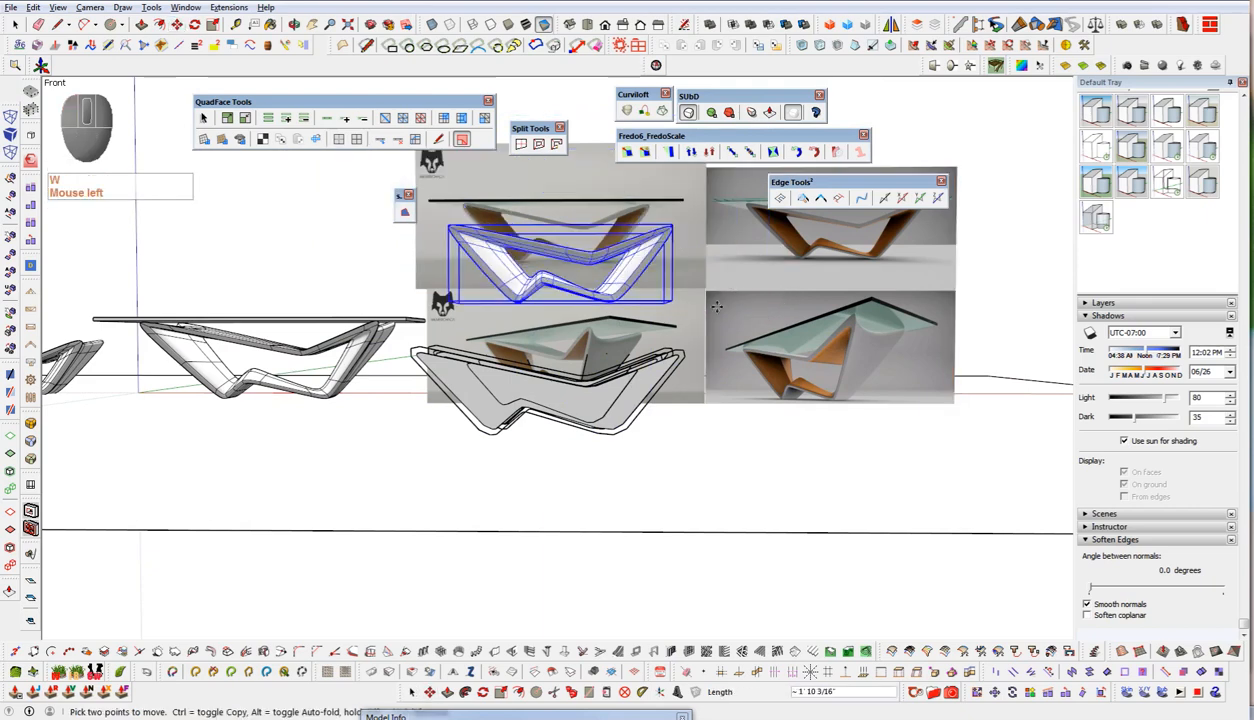
{"action": "left_click", "coordinate": [657, 306]}
{"action": "left_click", "coordinate": [880, 277]}
{"action": "middle_click_drag", "start_coordinate": [878, 278], "coordinate": [750, 388]}
{"action": "key", "text": "space"}
{"action": "left_click", "coordinate": [945, 372], "text": "shift"}
{"action": "key", "text": "w"}
{"action": "left_click", "coordinate": [711, 386]}
{"action": "key", "text": "space"}
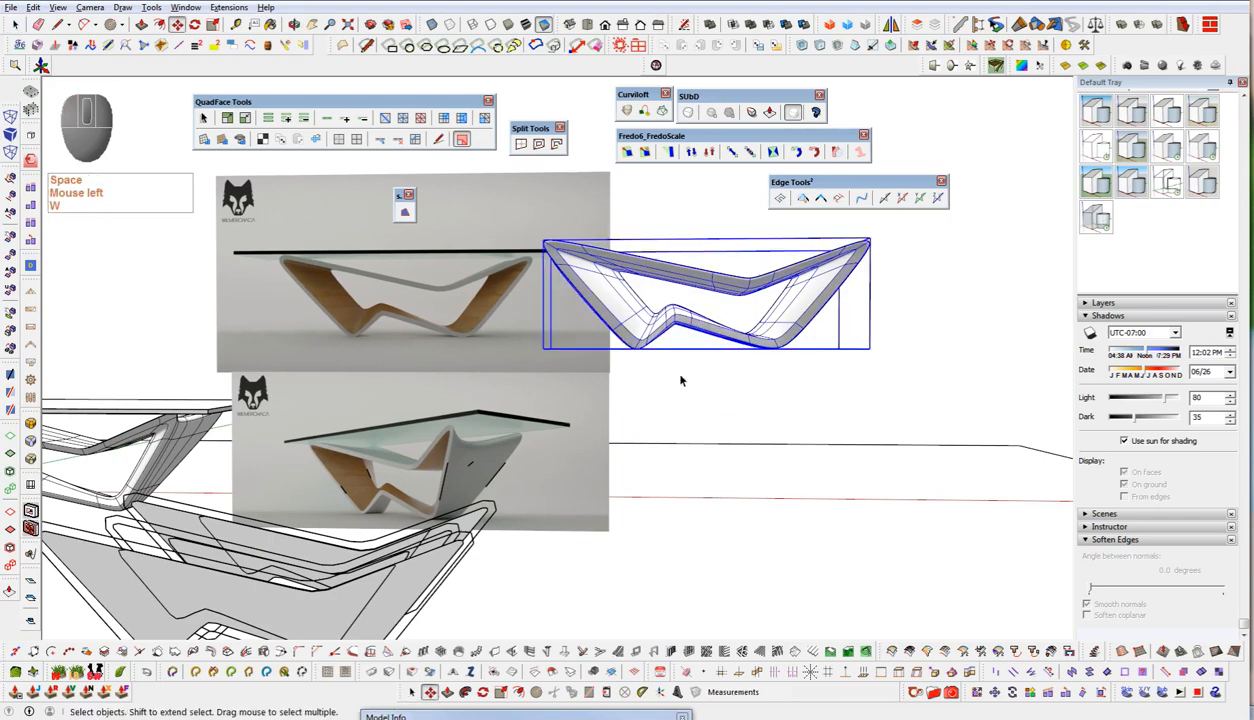
{"action": "key", "text": "w"}
{"action": "left_click", "coordinate": [664, 380]}
{"action": "left_click", "coordinate": [724, 380]}
{"action": "middle_click_drag", "start_coordinate": [729, 402], "coordinate": [669, 488]}
{"action": "key", "text": "space"}
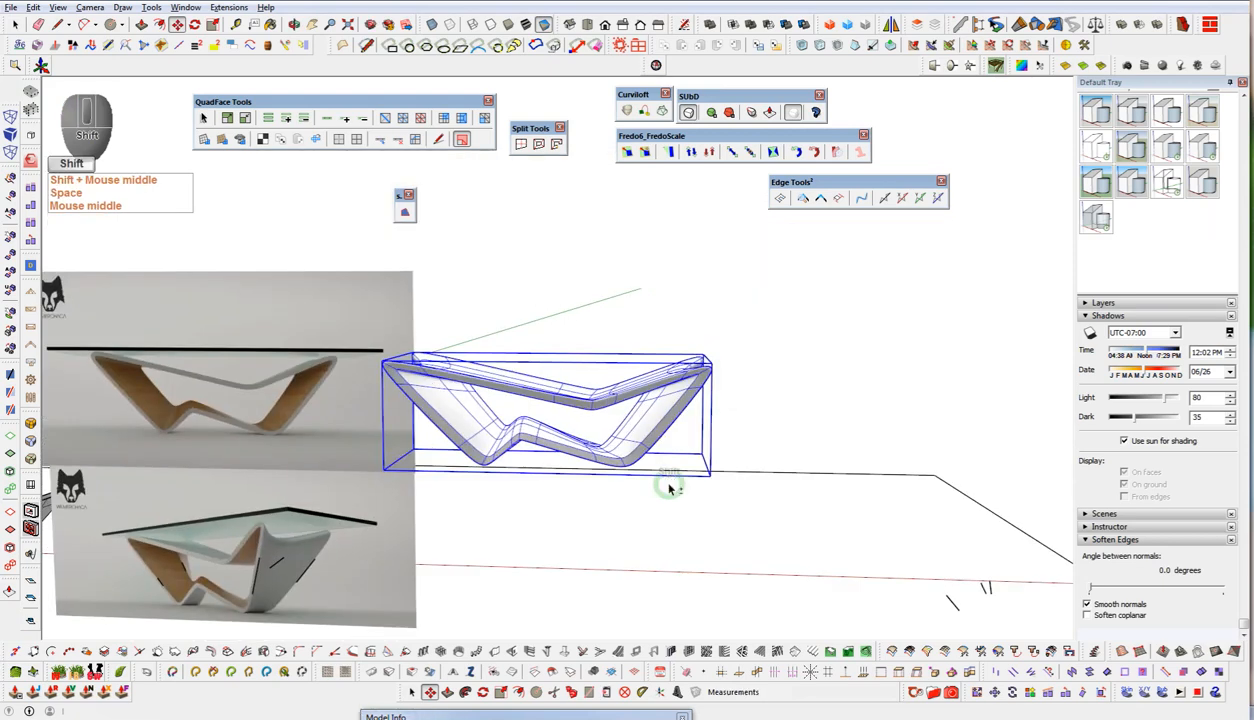
- Toggle the chair between control mesh and subdivided form and compare its shape with the reference images
{"action": "middle_click_drag", "start_coordinate": [622, 440], "coordinate": [662, 470], "text": "shift"}
{"action": "left_click", "coordinate": [664, 462]}
{"action": "left_click", "coordinate": [668, 434], "text": "shift"}
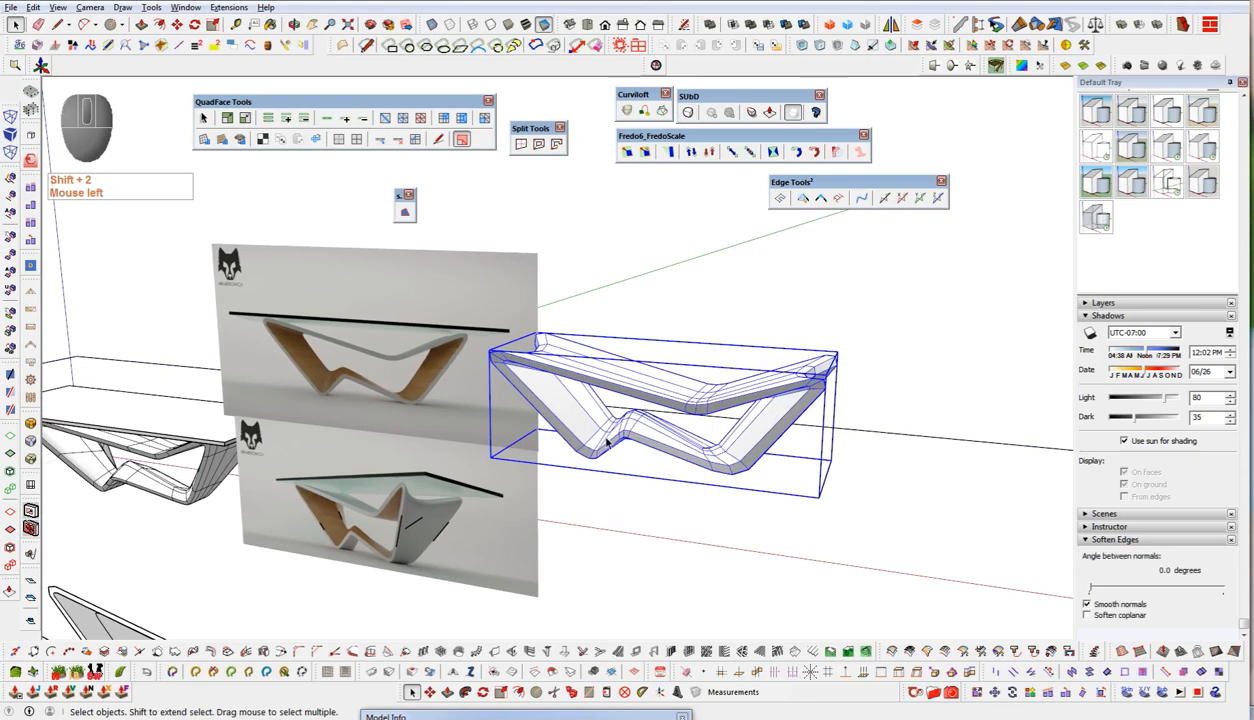
{"action": "scroll", "coordinate": [719, 412], "scroll_direction": "up", "scroll_amount": 5}
{"action": "middle_click_drag", "start_coordinate": [860, 512], "coordinate": [700, 392]}
{"action": "scroll", "coordinate": [700, 400], "scroll_direction": "down", "scroll_amount": 5}
{"action": "middle_click_drag", "start_coordinate": [434, 364], "coordinate": [498, 425], "text": "shift"}
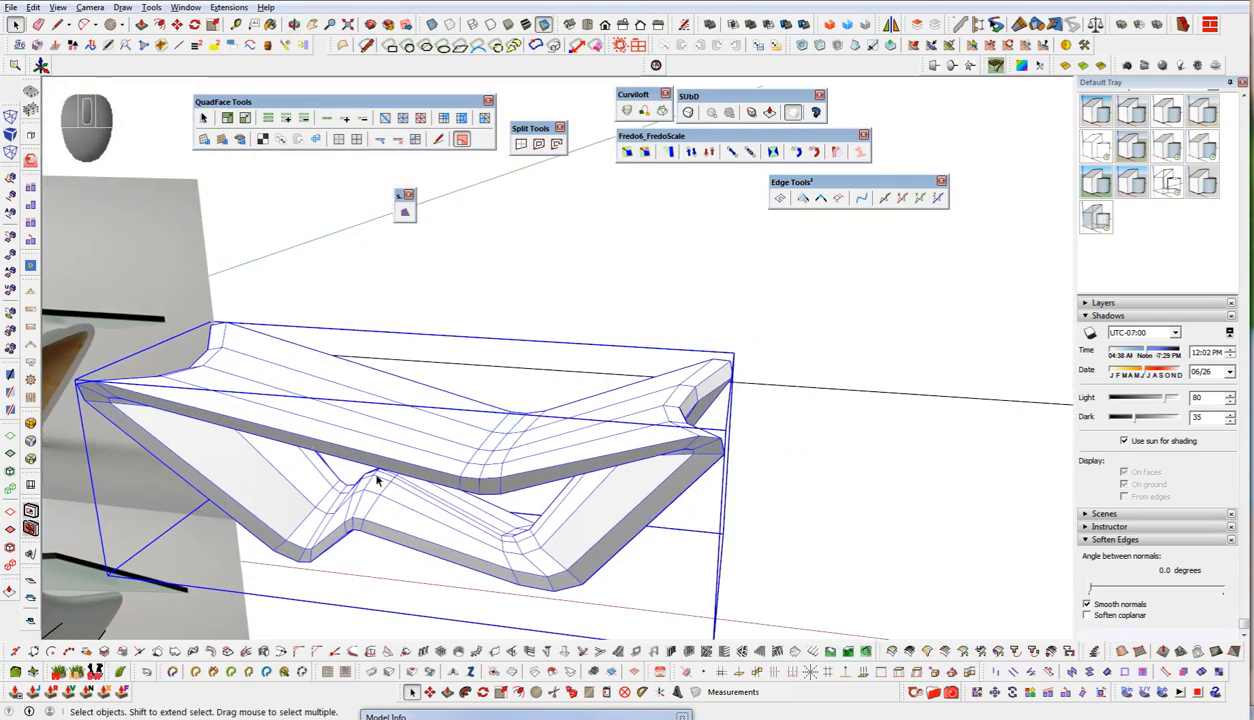
{"action": "middle_click_drag", "start_coordinate": [401, 491], "coordinate": [1008, 430], "text": "shift"}
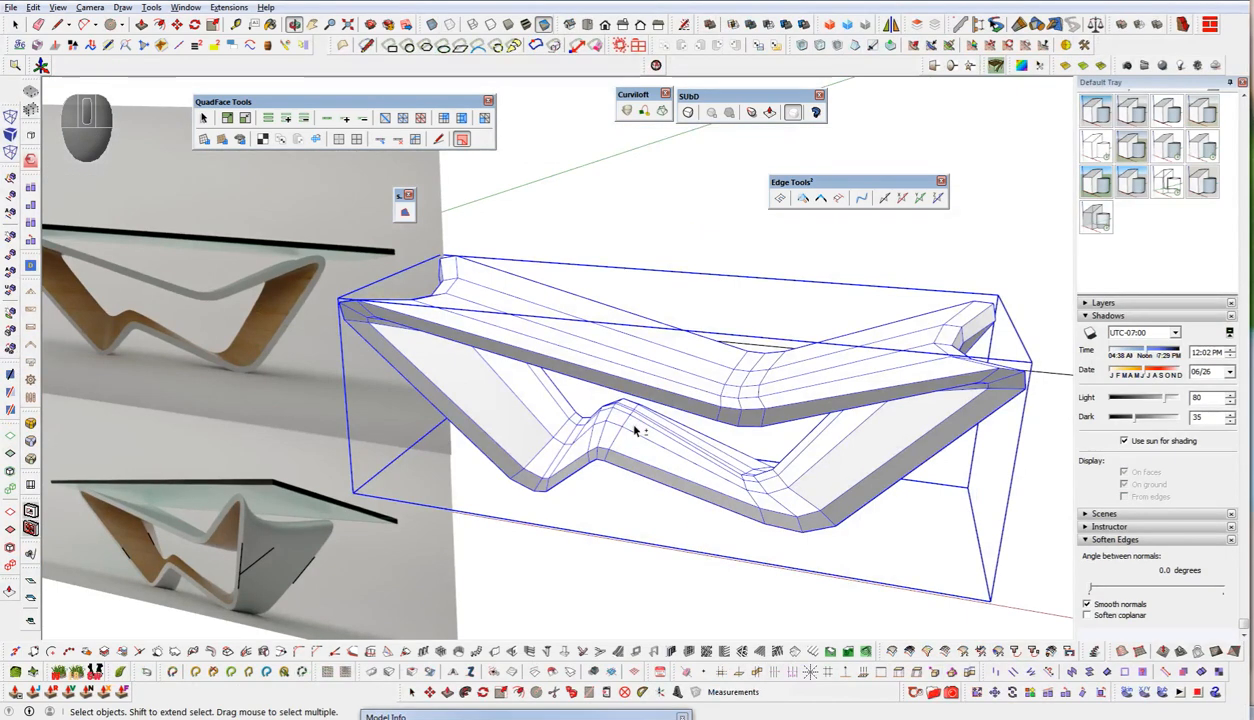
{"action": "middle_click_drag", "start_coordinate": [540, 350], "coordinate": [540, 343]}
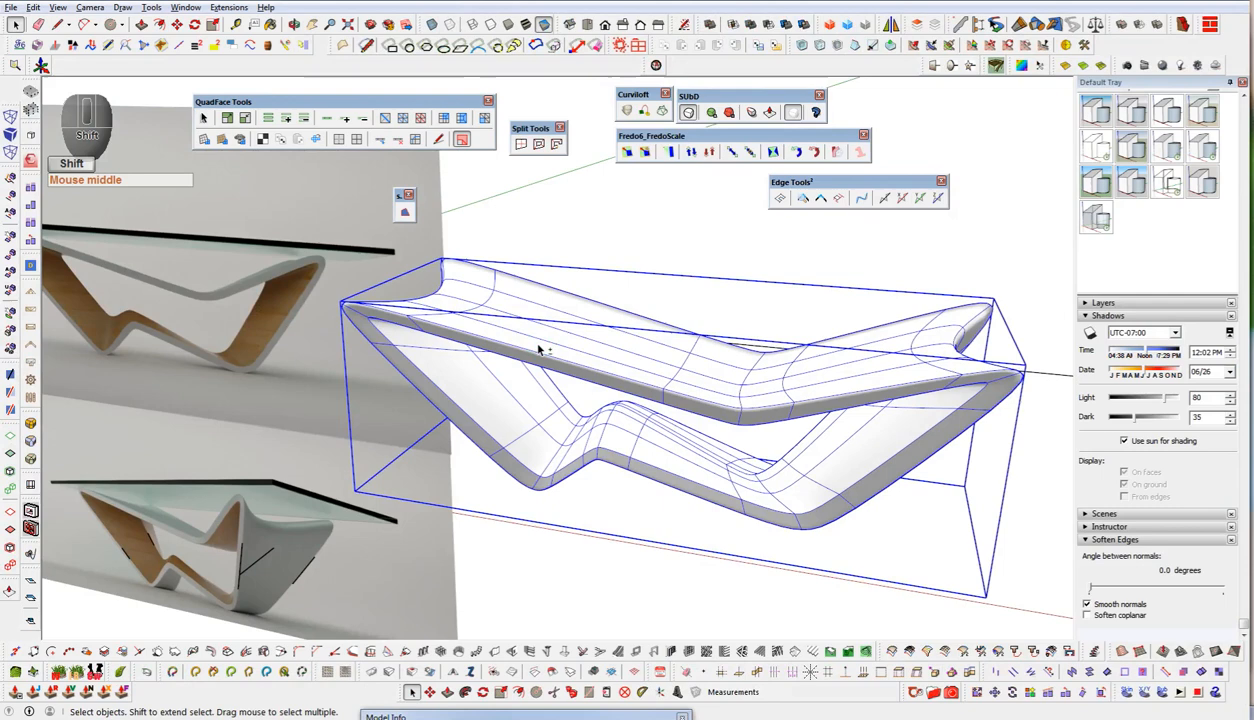
{"action": "key", "text": "shift+2"}
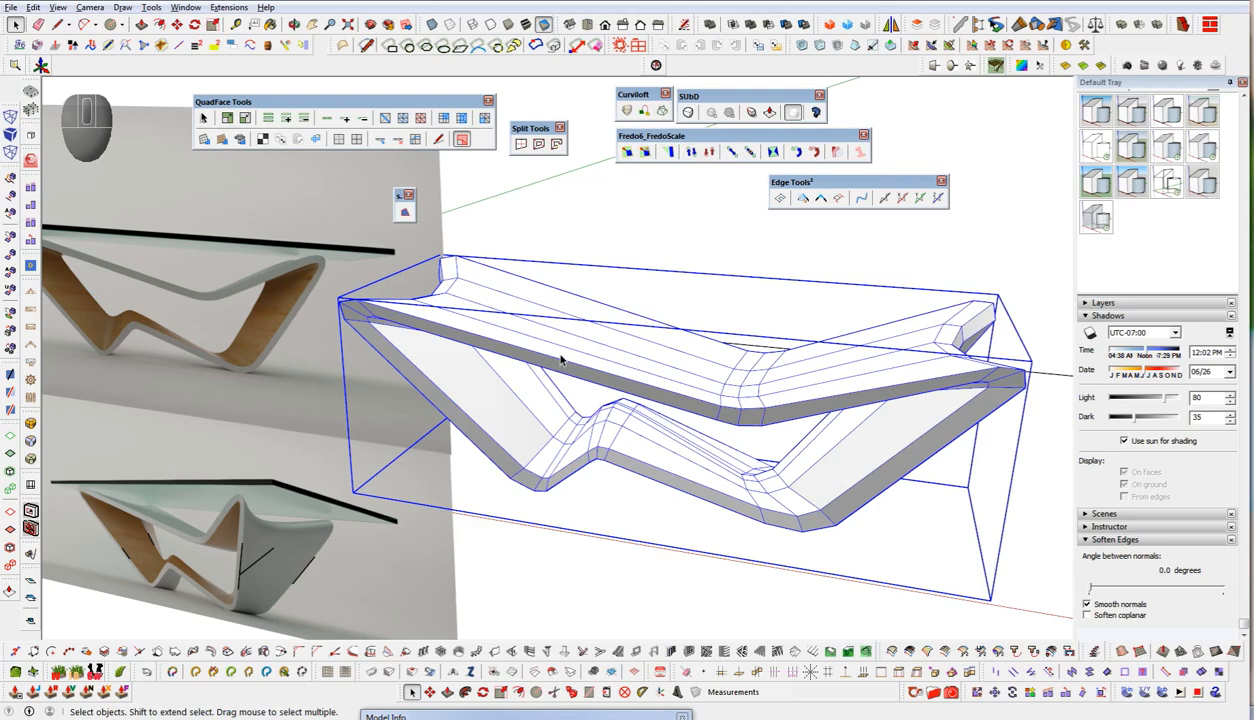
- Open the chair group and select the edge path running across the inner side of the lower bend
{"action": "middle_click_drag", "start_coordinate": [768, 520], "coordinate": [845, 442]}
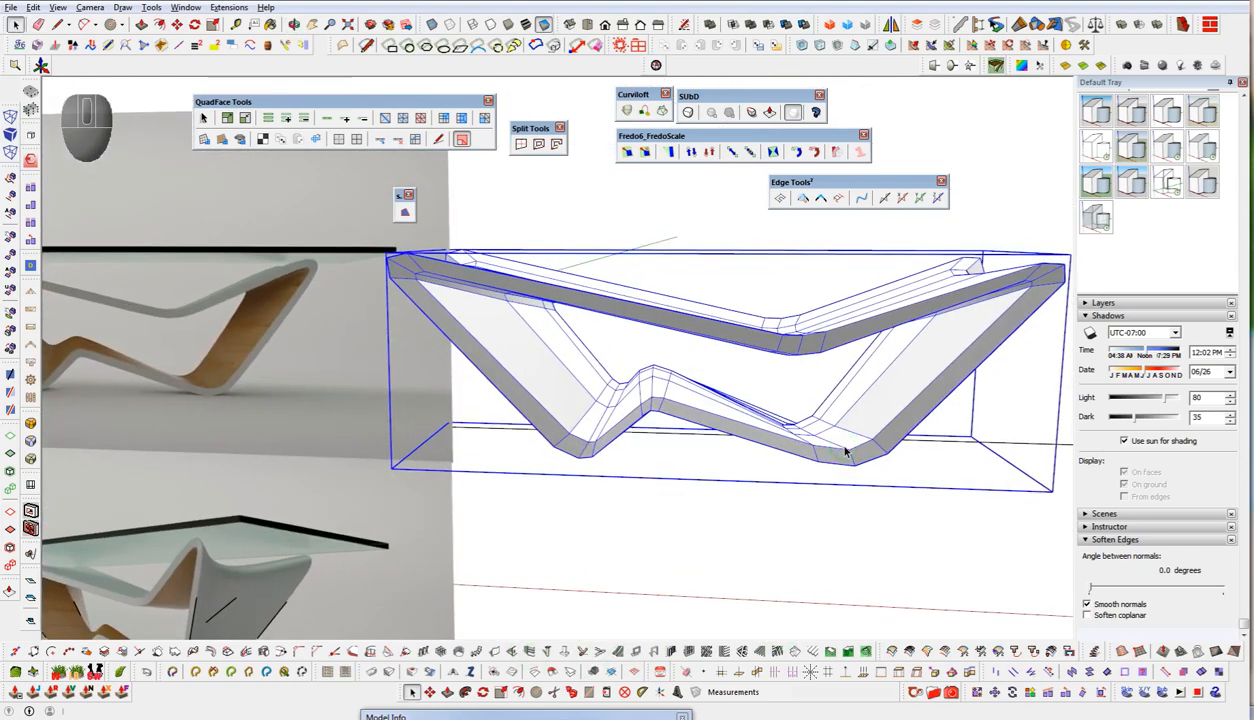
{"action": "scroll", "coordinate": [830, 447], "scroll_direction": "up", "scroll_amount": 3}
{"action": "middle_click_drag", "start_coordinate": [842, 352], "coordinate": [645, 514]}
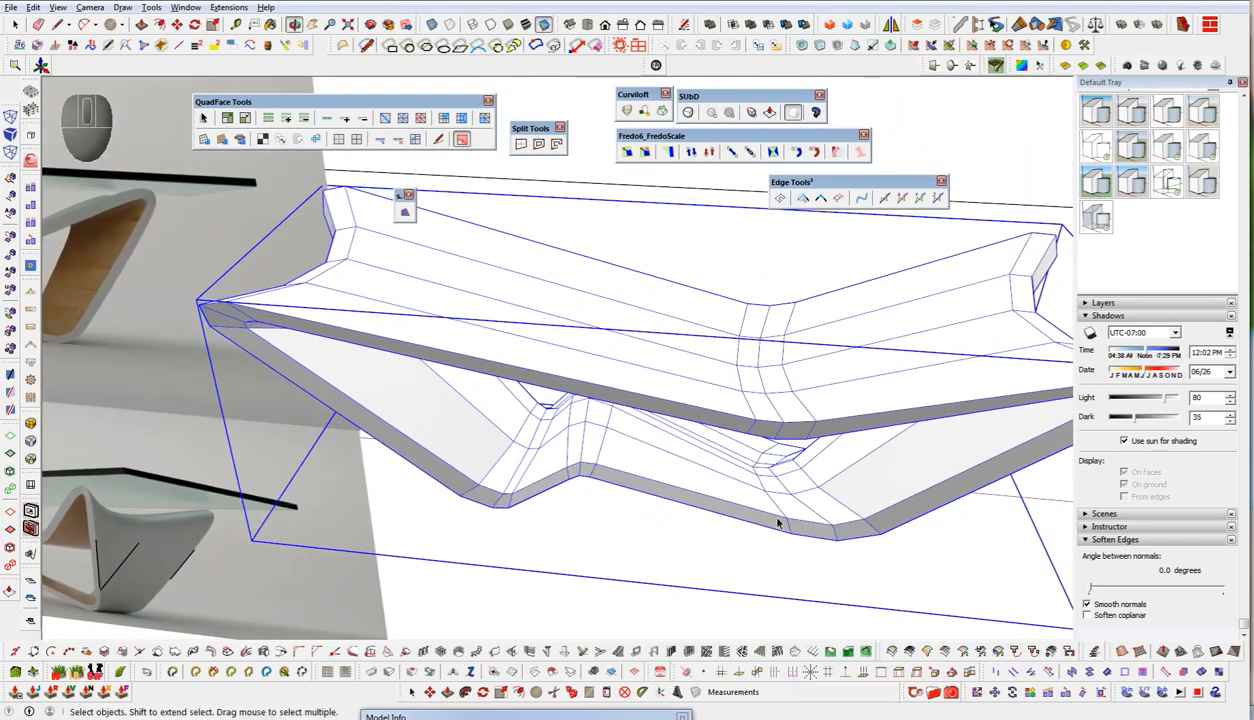
{"action": "scroll", "coordinate": [795, 507], "scroll_direction": "up", "scroll_amount": 5}
{"action": "middle_click_drag", "start_coordinate": [795, 509], "coordinate": [655, 570], "text": "shift"}
{"action": "scroll", "coordinate": [640, 350], "scroll_direction": "up", "scroll_amount": 3}
{"action": "key", "text": "ctrl+space"}
{"action": "key", "text": "space"}
{"action": "left_click", "coordinate": [694, 287]}
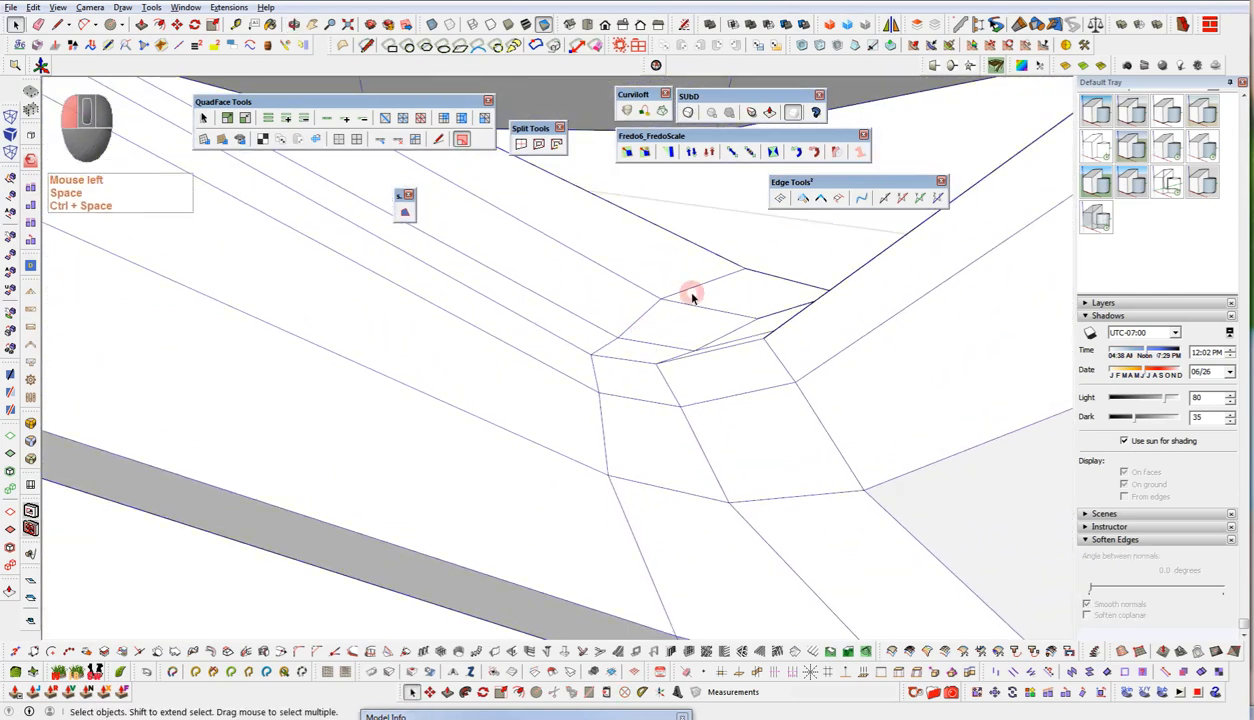
{"action": "left_click", "coordinate": [697, 292]}
{"action": "key", "text": "ctrl+space"}
{"action": "left_click", "coordinate": [678, 291]}
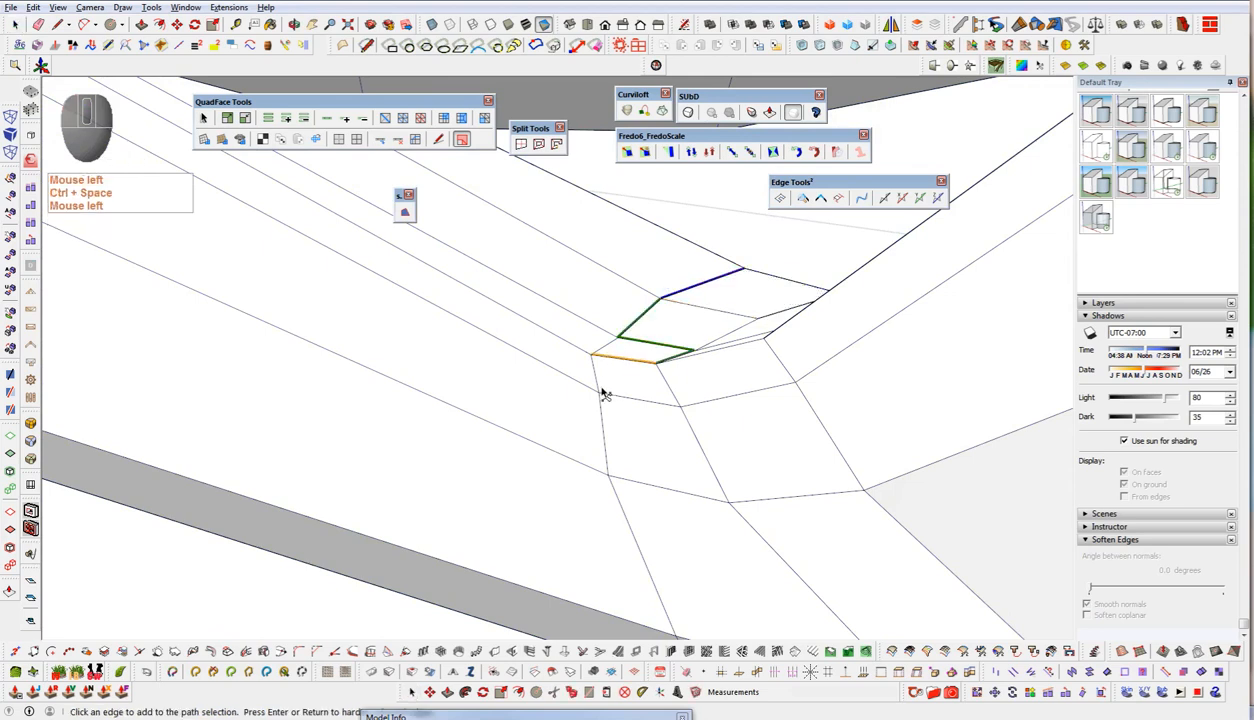
{"action": "key", "text": "space"}
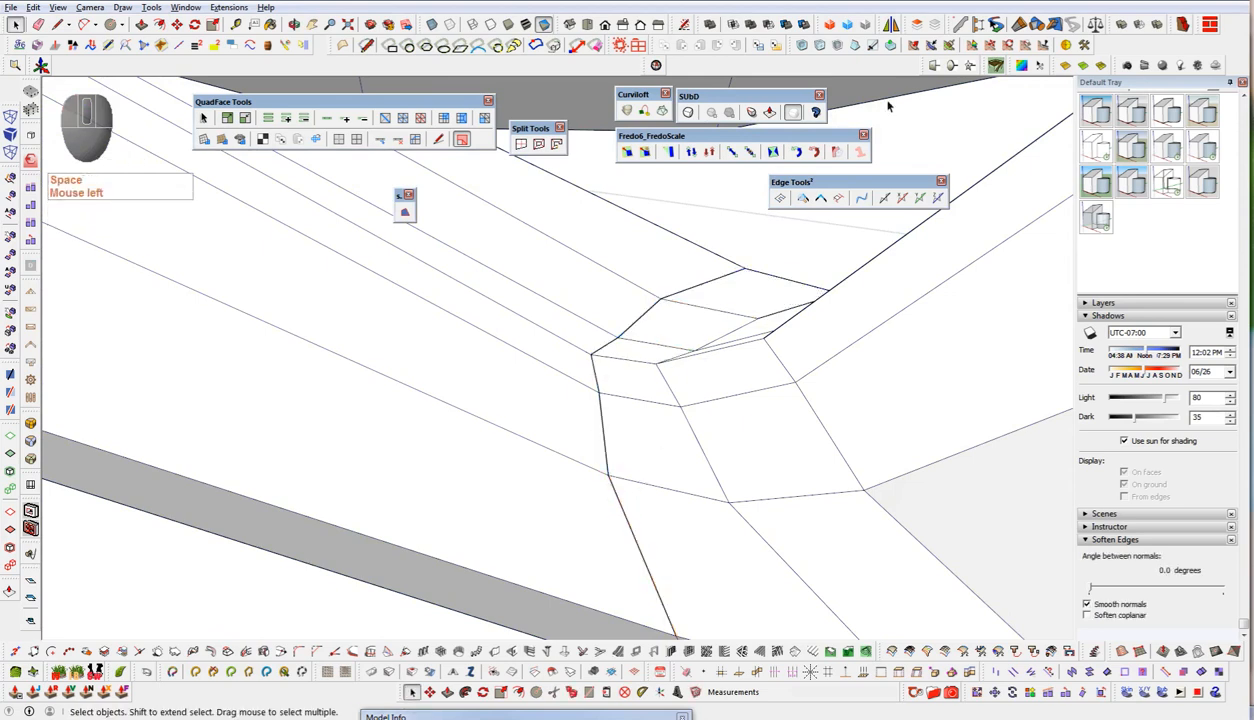
- Load the selected edge path into Vertex Tools and make its vertices coplanar
{"action": "middle_click_drag", "start_coordinate": [658, 457], "coordinate": [602, 460]}
{"action": "middle_click_drag", "start_coordinate": [645, 353], "coordinate": [646, 344]}
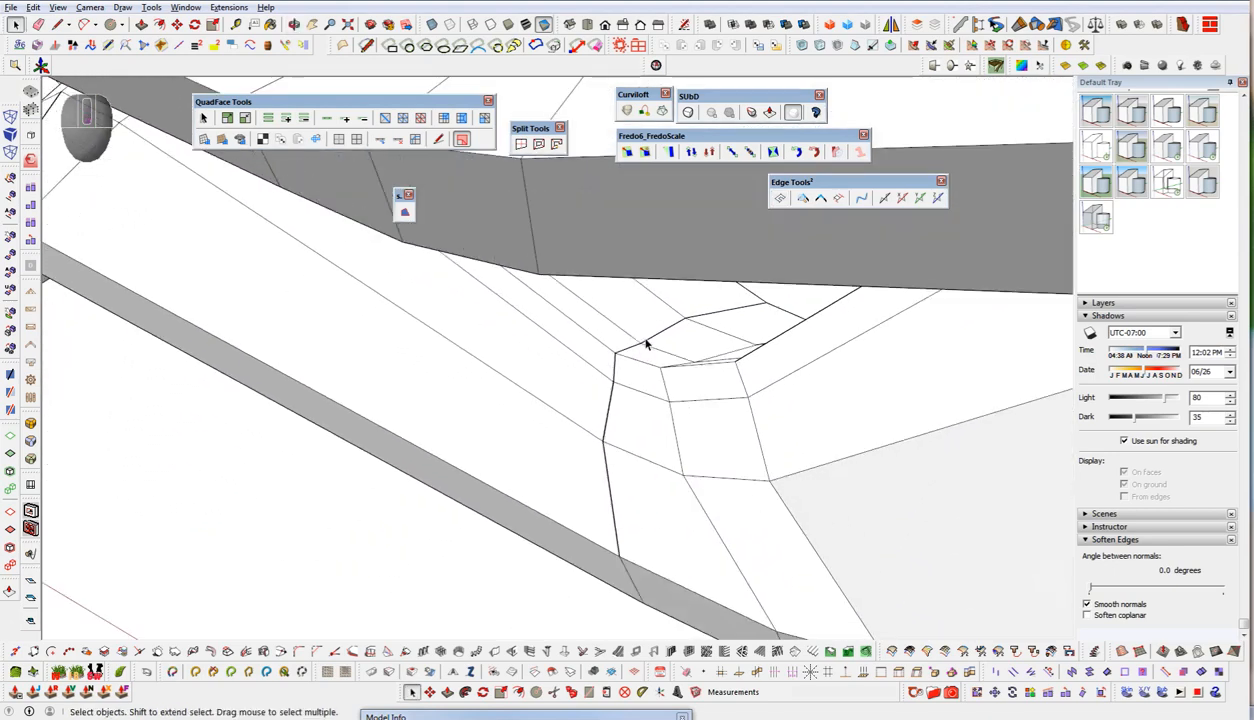
{"action": "key", "text": "alt+v"}
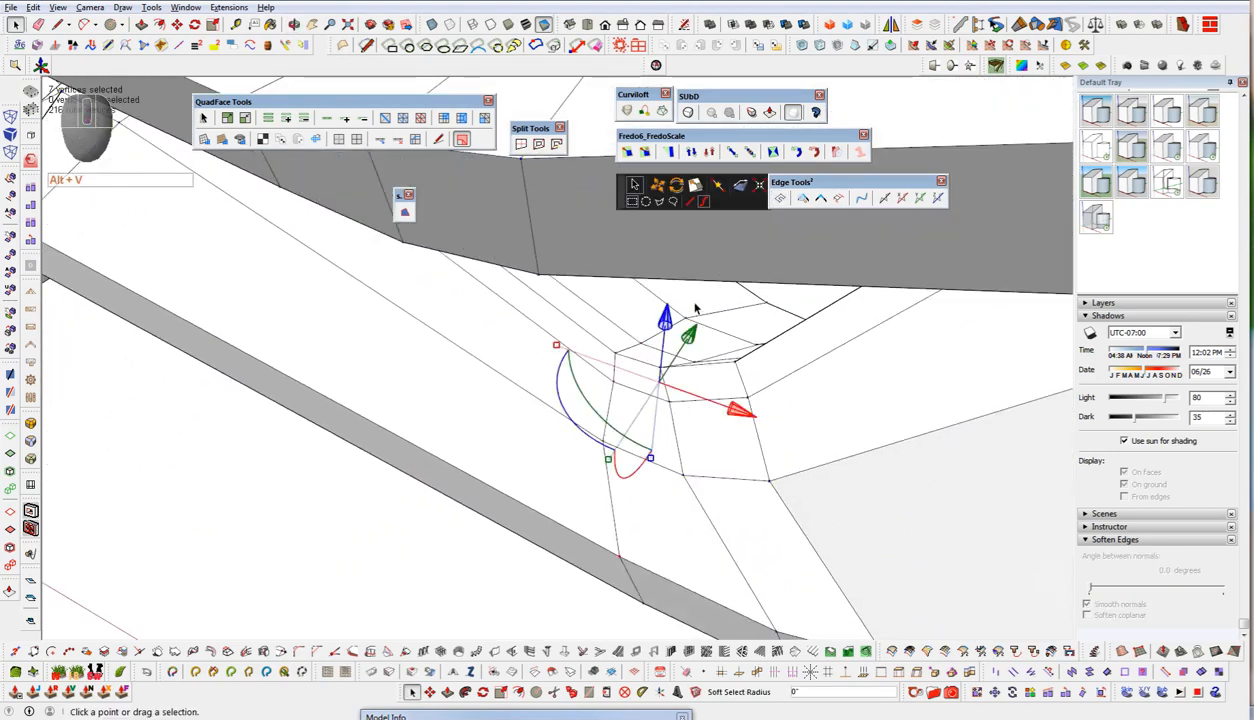
{"action": "left_click", "coordinate": [741, 189]}
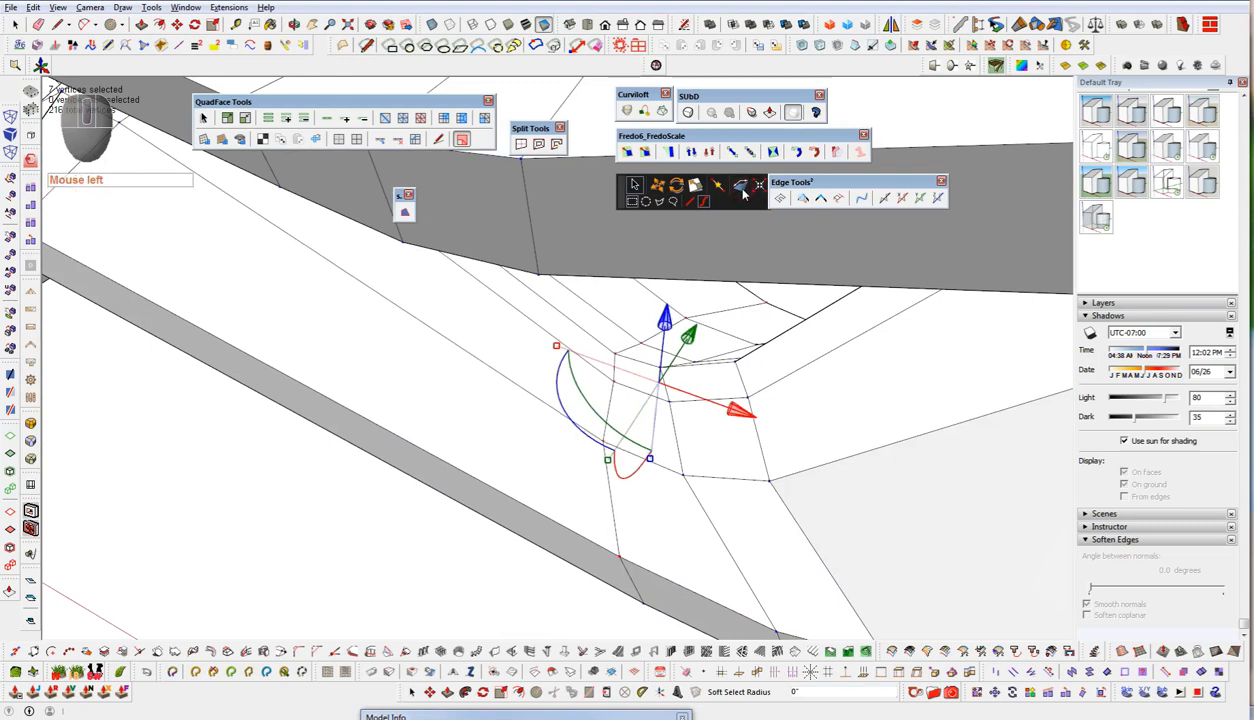
- Leave Vertex Tools and close the chair group
{"action": "key", "text": "space"}
{"action": "scroll", "coordinate": [690, 400], "scroll_direction": "down", "scroll_amount": 3}
{"action": "middle_click_drag", "start_coordinate": [672, 434], "coordinate": [728, 217]}
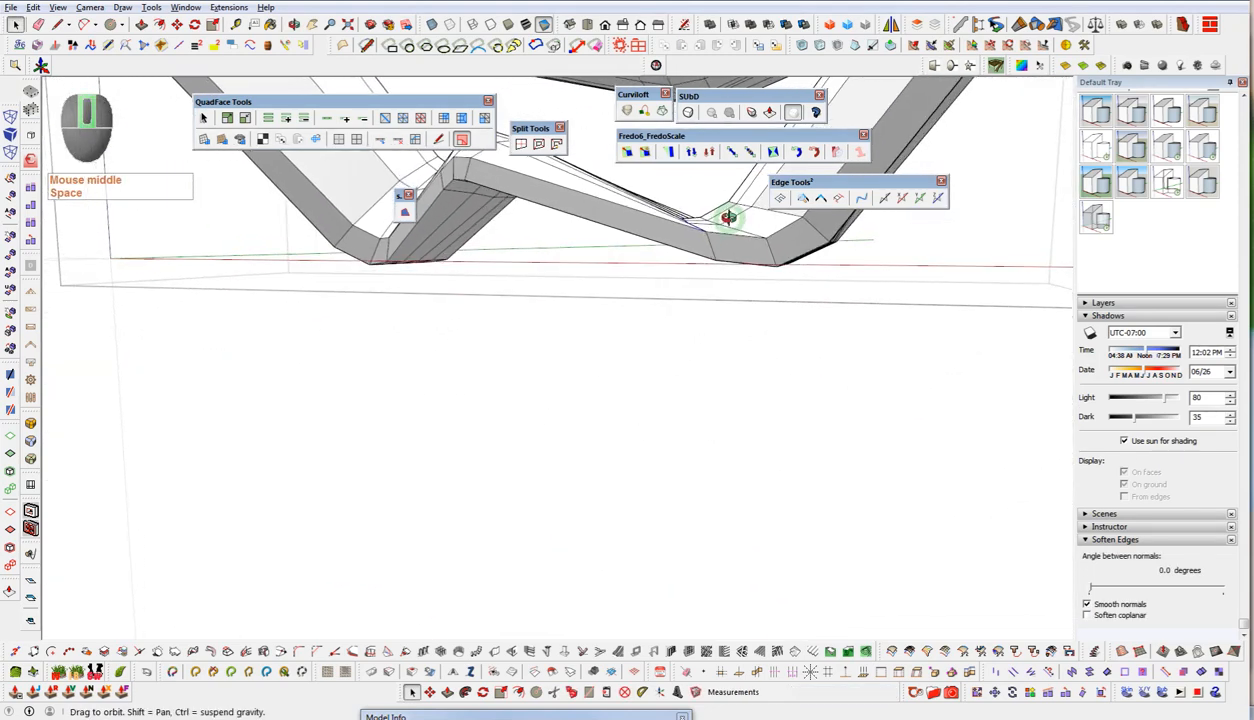
{"action": "scroll", "coordinate": [658, 400], "scroll_direction": "down", "scroll_amount": 5}
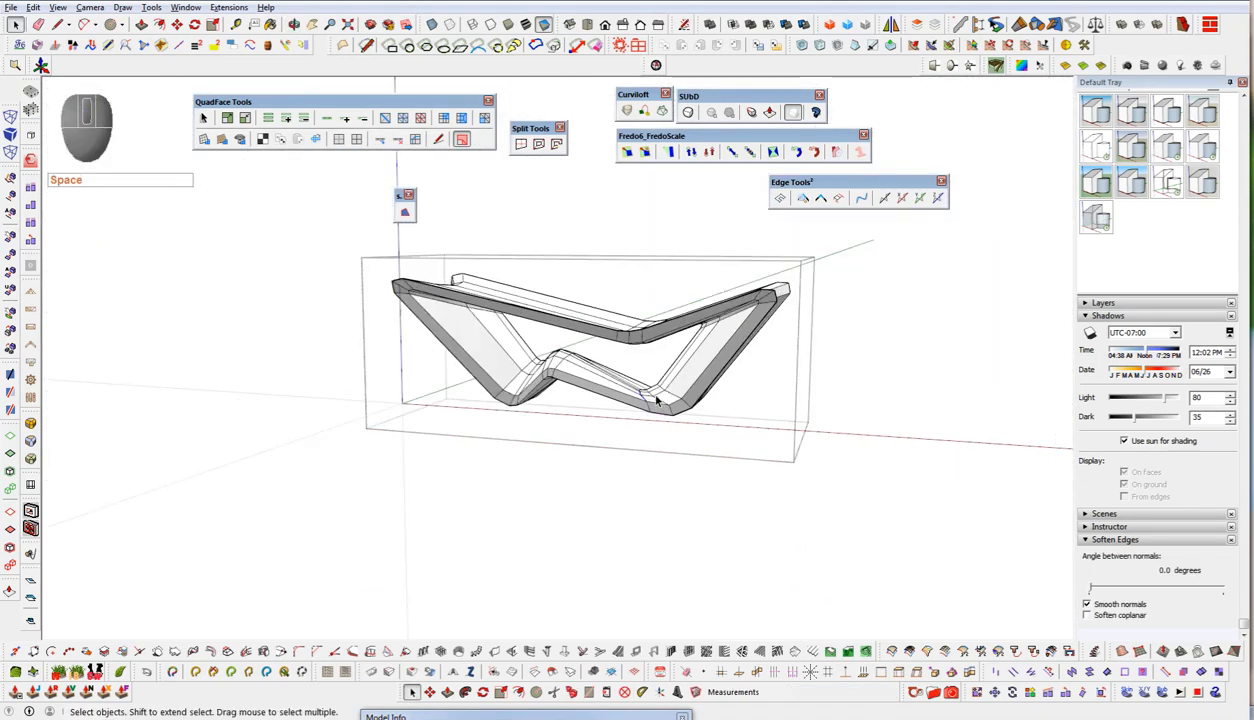
{"action": "key", "text": "c"}
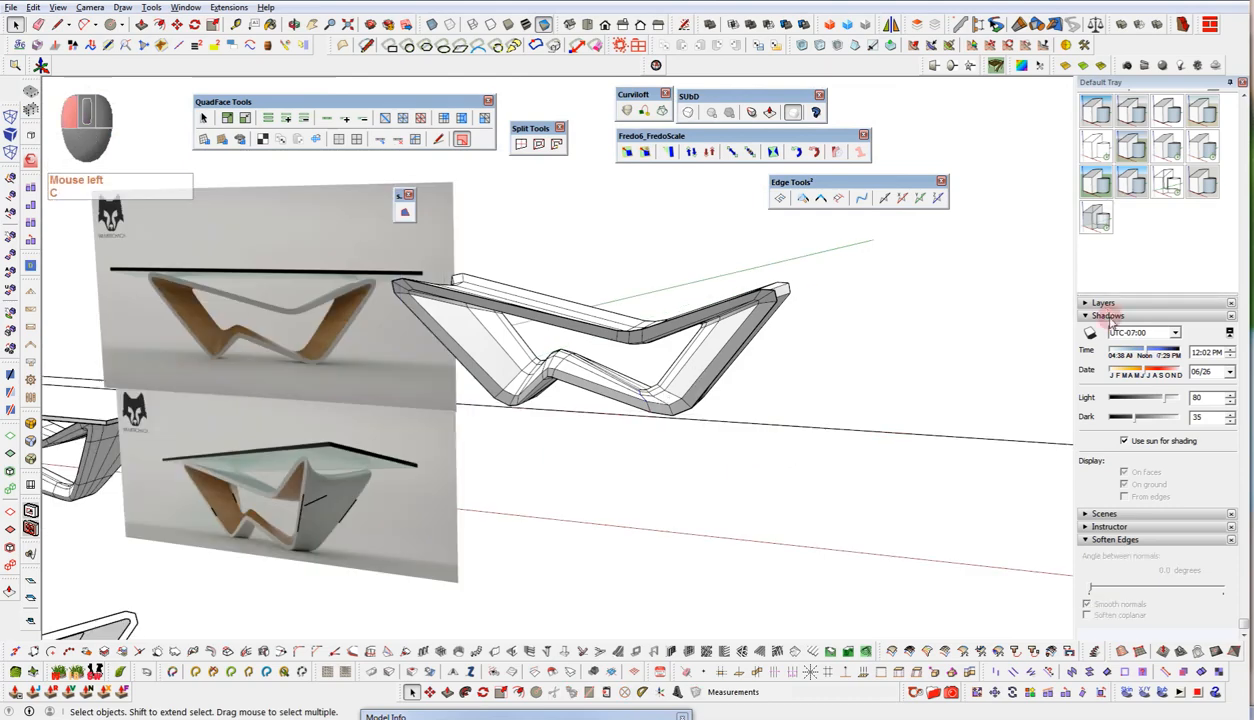
- Open the chair group, select a face on the outer shell's end band, and choose Color M00 as the paint material
{"action": "left_click", "coordinate": [1108, 316]}
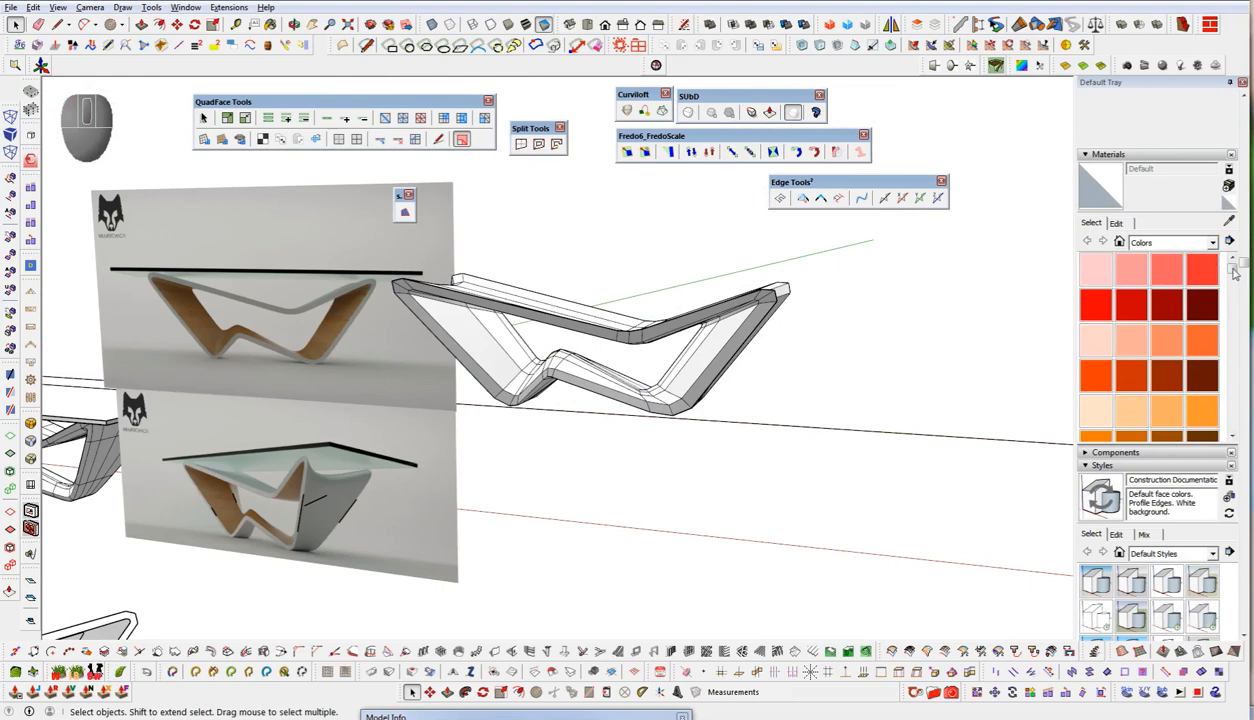
{"action": "left_click_drag", "start_coordinate": [1236, 275], "coordinate": [1221, 390]}
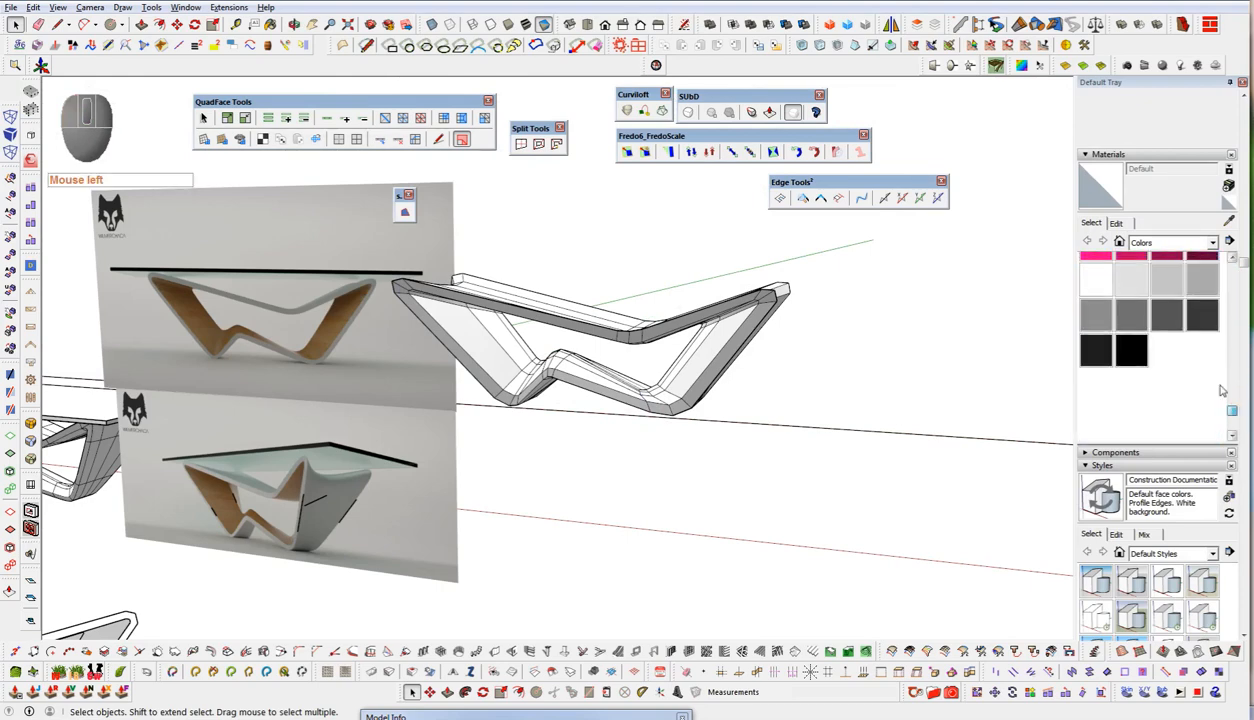
{"action": "middle_click_drag", "start_coordinate": [600, 417], "coordinate": [621, 479]}
{"action": "key", "text": "space"}
{"action": "double_click", "coordinate": [615, 375]}
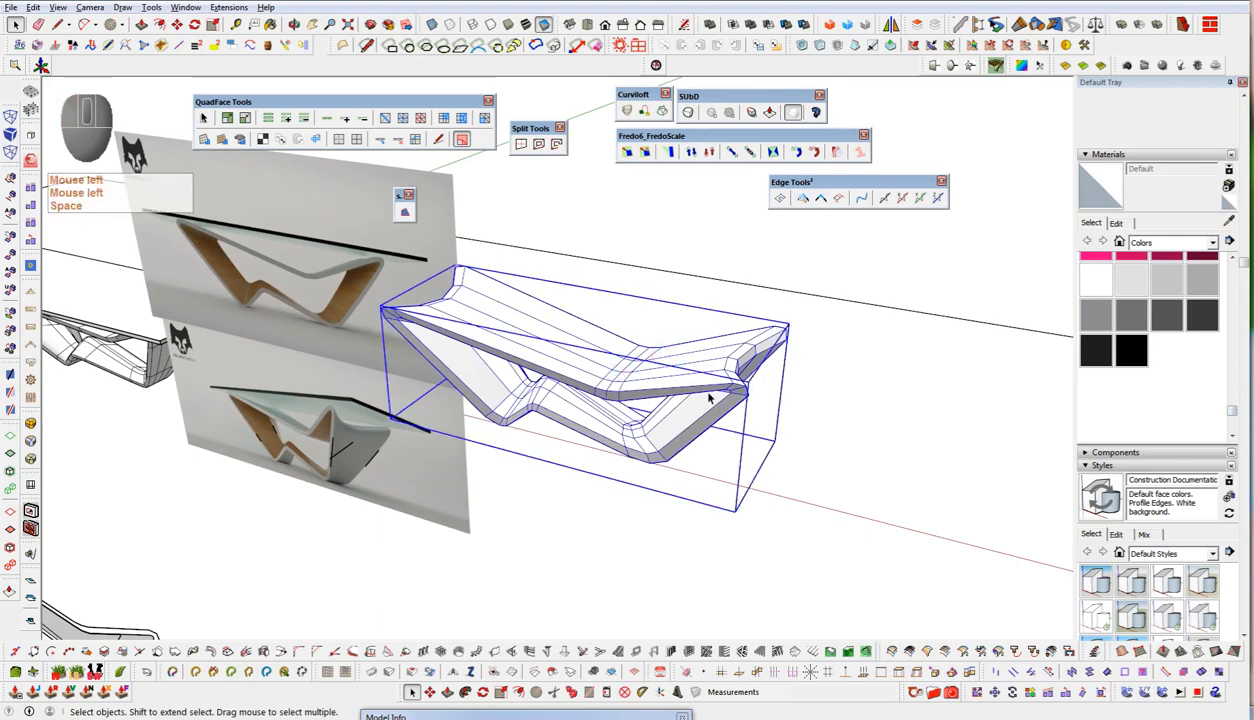
{"action": "scroll", "coordinate": [705, 364], "scroll_direction": "up", "scroll_amount": 5}
{"action": "middle_click_drag", "start_coordinate": [712, 370], "coordinate": [518, 434]}
{"action": "left_click", "coordinate": [551, 460]}
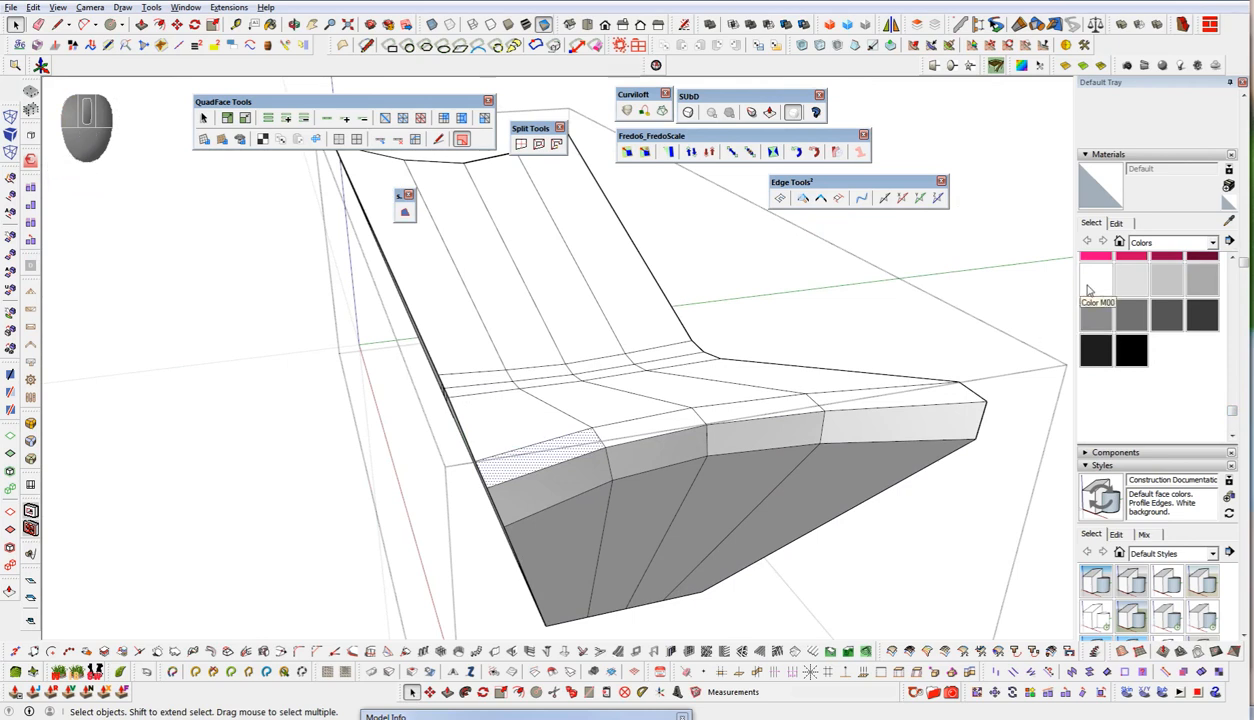
{"action": "left_click", "coordinate": [1088, 290]}
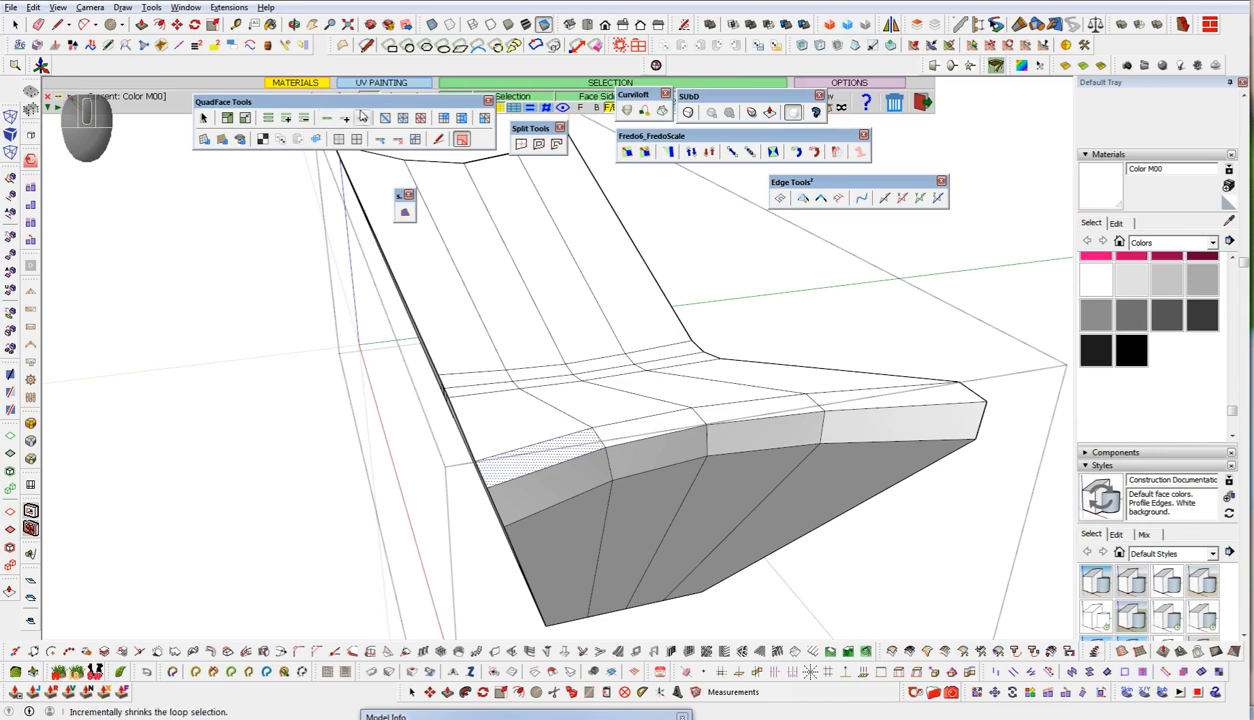
- Extend the selection to the full face loop along the chair's outer shell and try painting it with Color M00
{"action": "middle_click", "coordinate": [549, 440]}
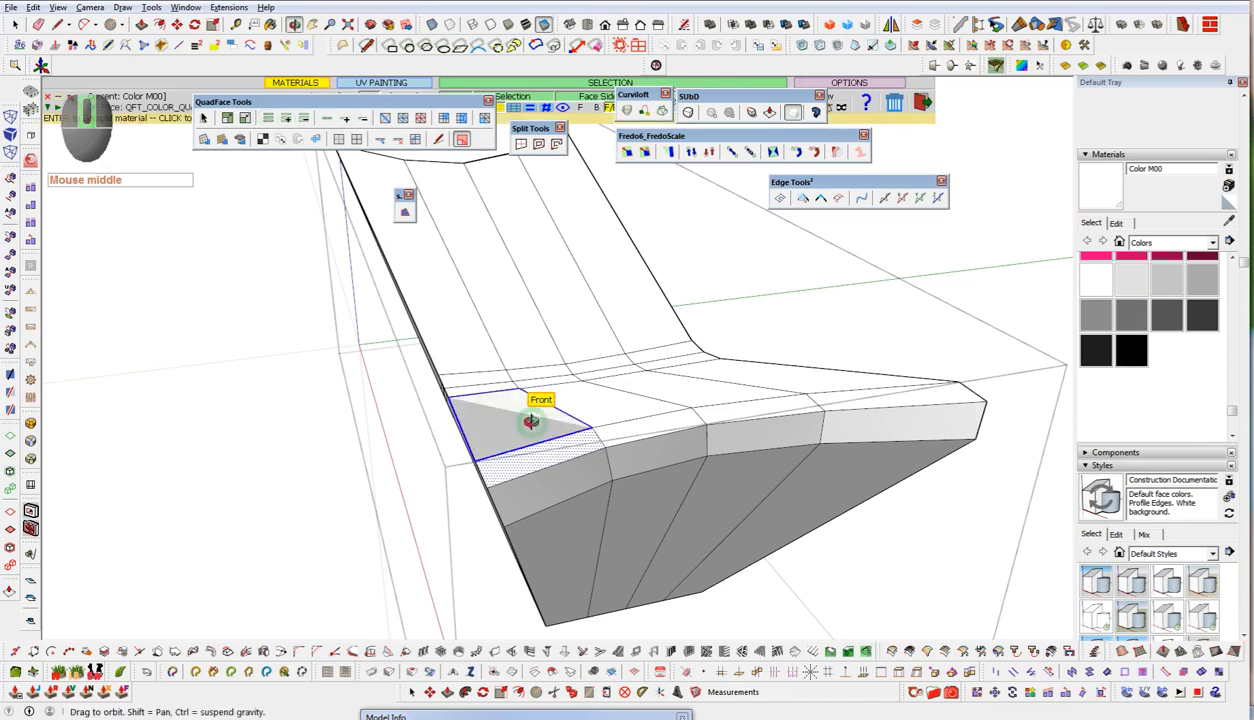
{"action": "key", "text": "space"}
{"action": "left_click", "coordinate": [517, 422], "text": "shift"}
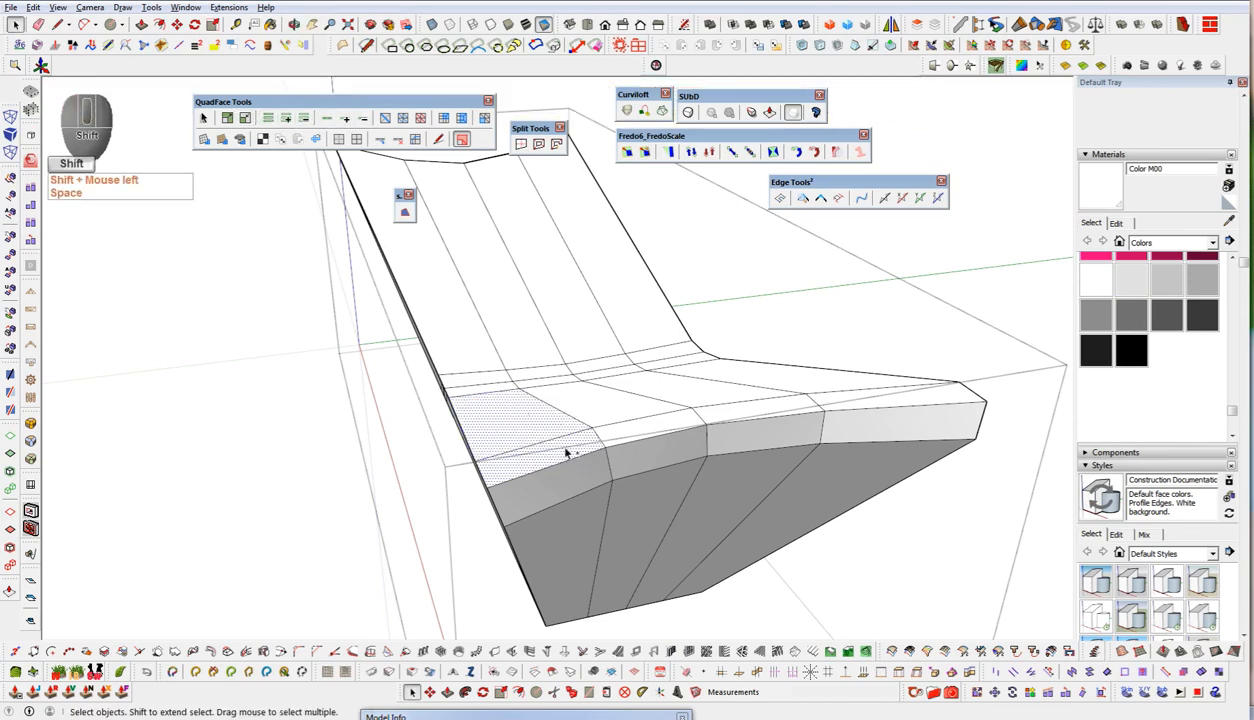
{"action": "key", "text": "shift+4"}
{"action": "middle_click_drag", "start_coordinate": [610, 456], "coordinate": [554, 521]}
{"action": "key", "text": "b"}
{"action": "left_click", "coordinate": [640, 600]}
{"action": "middle_click_drag", "start_coordinate": [640, 600], "coordinate": [719, 470], "text": "shift"}
{"action": "key", "text": "space"}
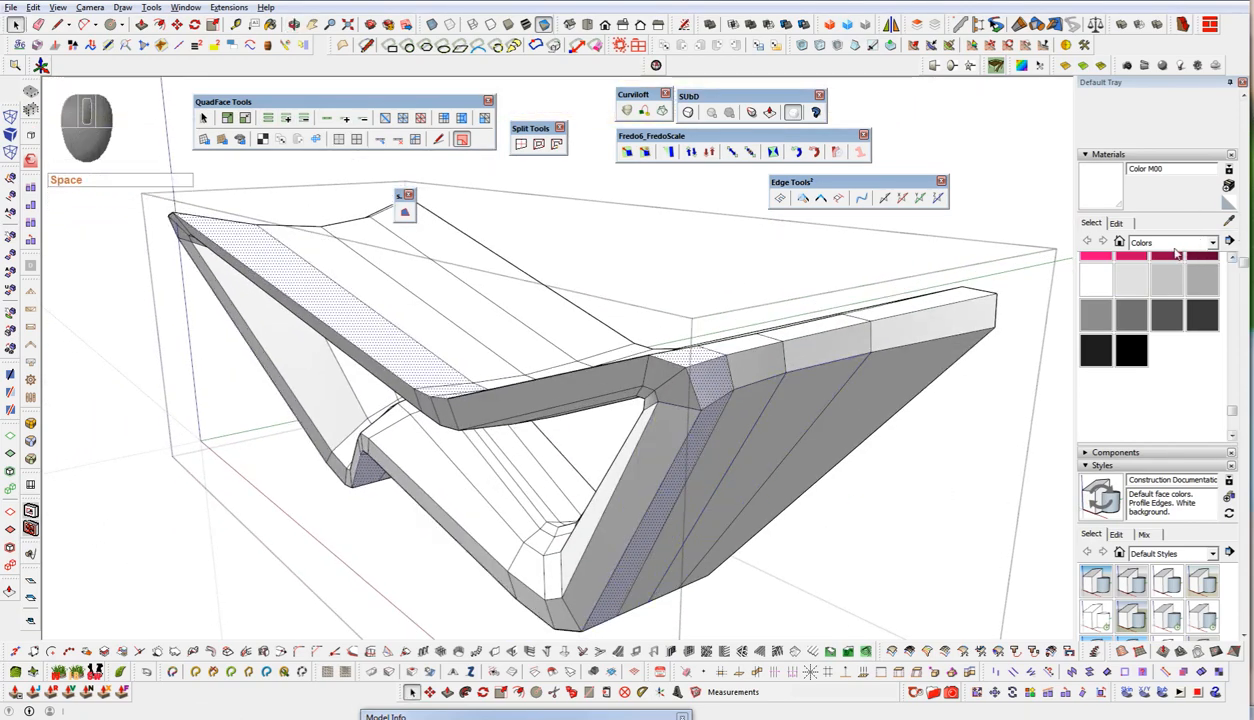
- Change Color M00 to red with saturation 70 and lightness 56, and display the model's faces in their material colors
{"action": "left_click", "coordinate": [1118, 224]}
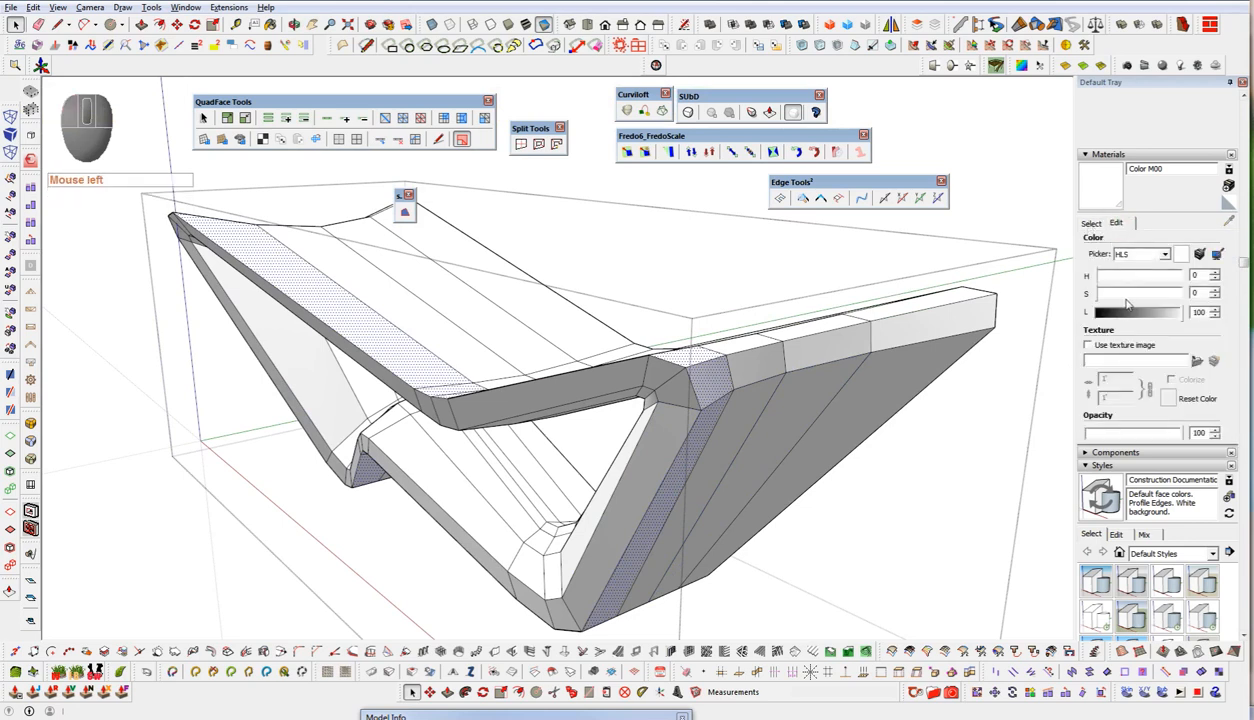
{"action": "left_click", "coordinate": [1157, 293]}
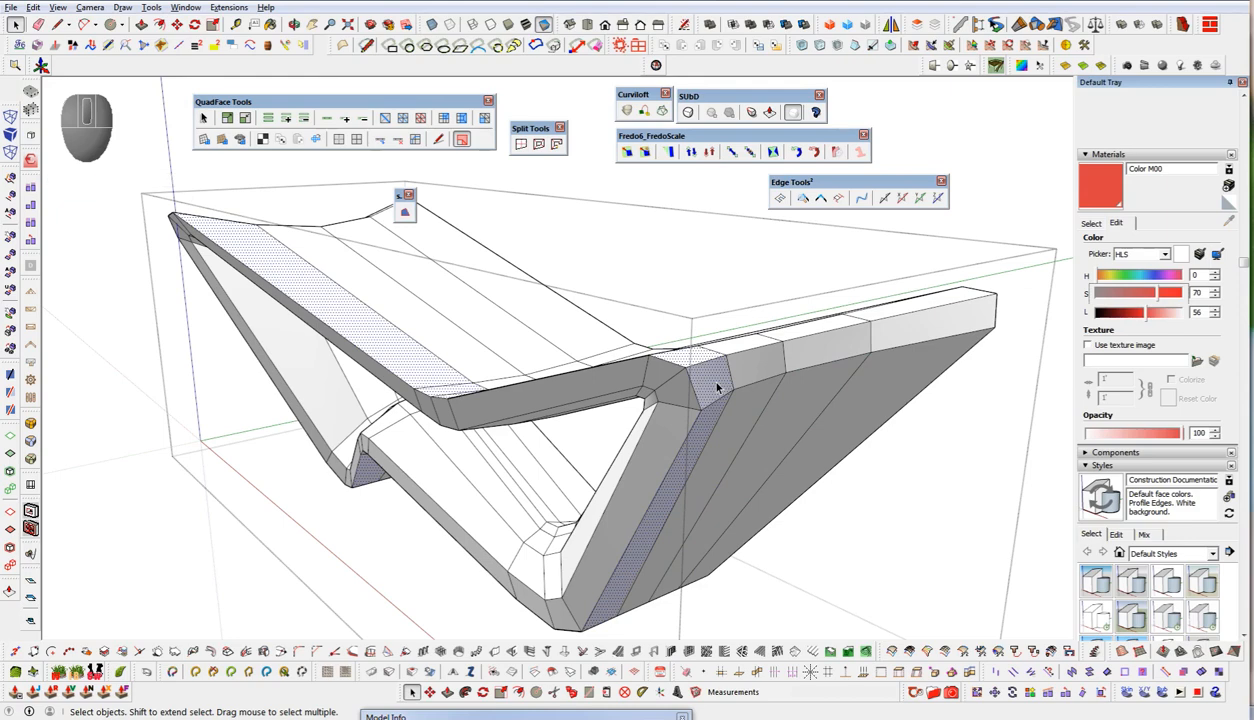
{"action": "left_click", "coordinate": [526, 24]}
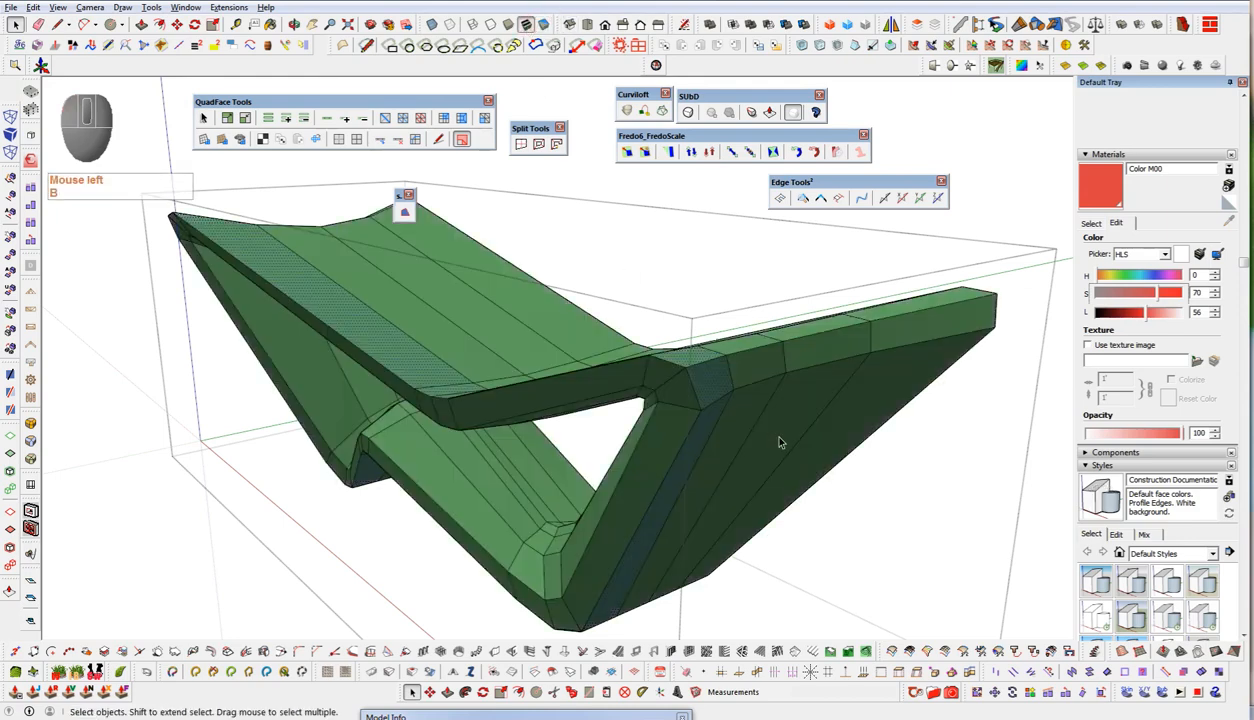
- Switch to the native Paint Bucket, turn off QuadFace mesh analysis, and paint the selected outer face loop with red Color M00
{"action": "key", "text": "alt+b"}
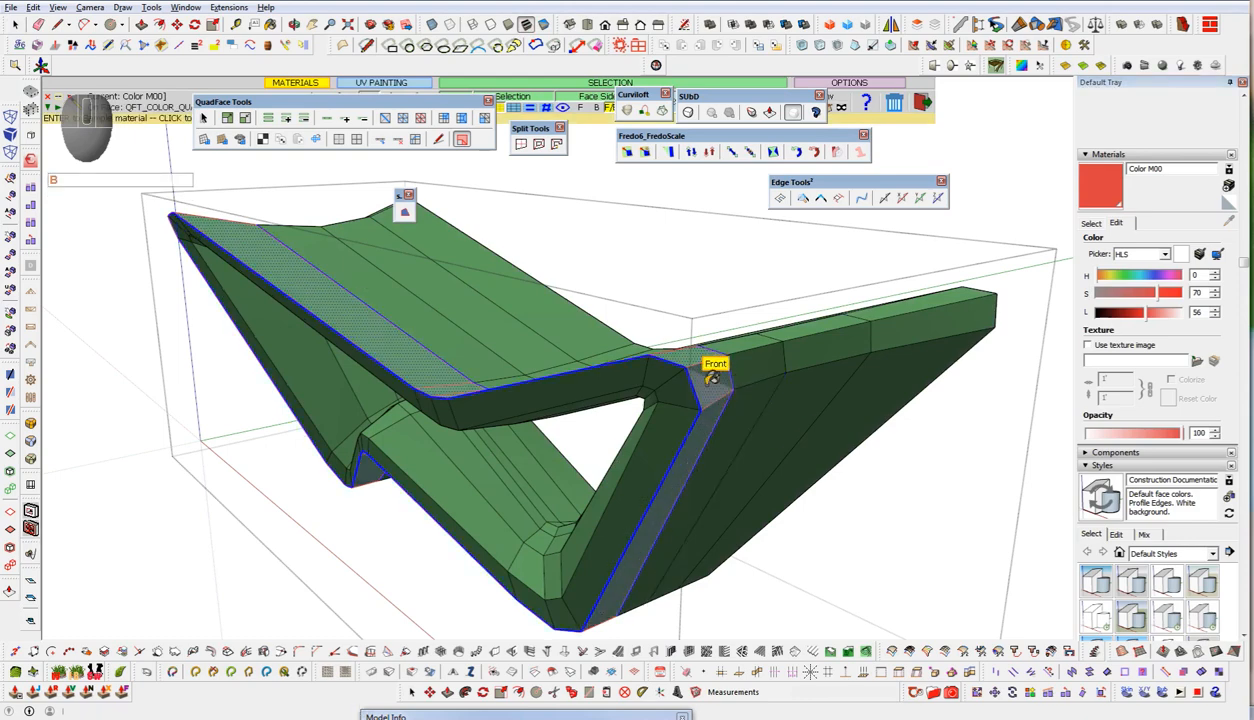
{"action": "left_click_drag", "start_coordinate": [785, 98], "coordinate": [763, 163]}
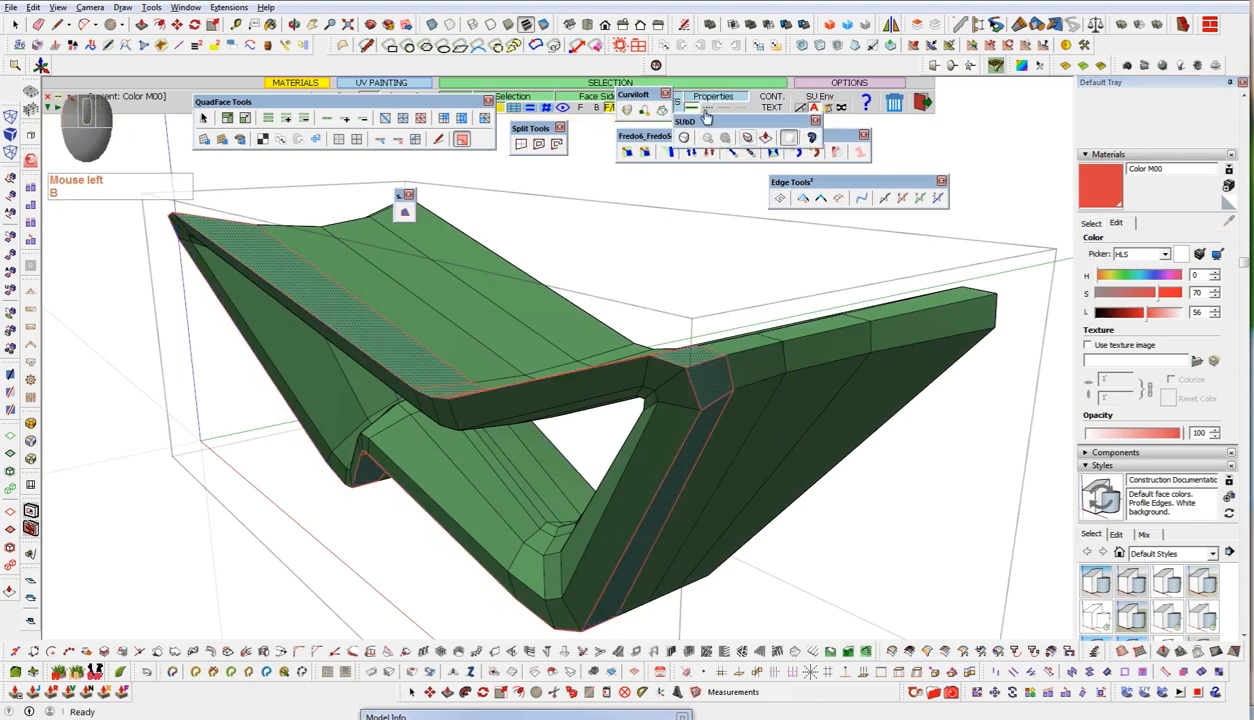
{"action": "left_click", "coordinate": [802, 100]}
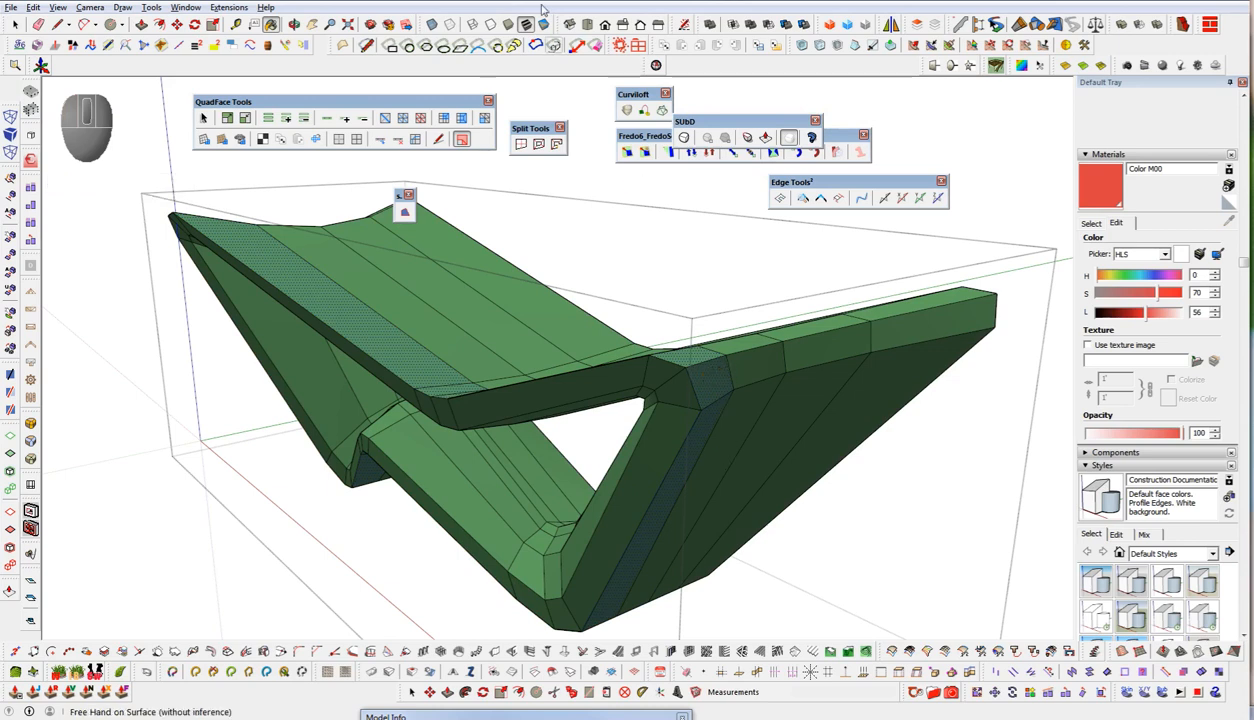
{"action": "left_click", "coordinate": [462, 140]}
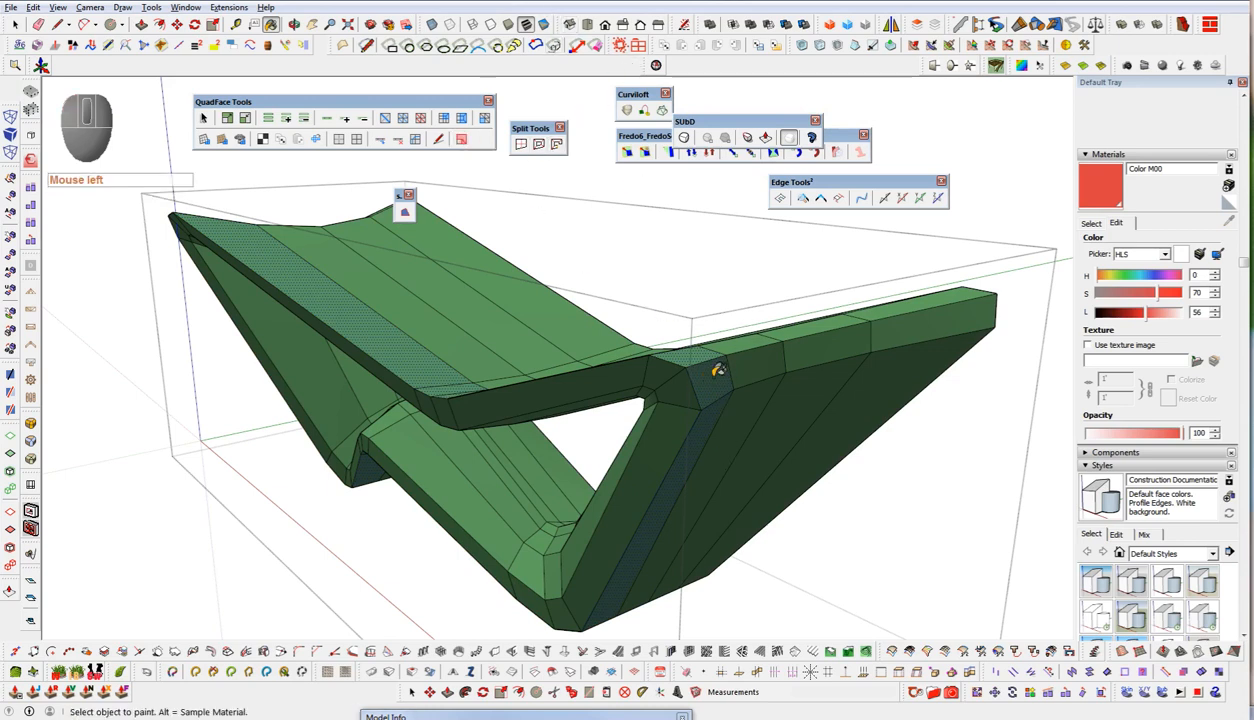
{"action": "left_click", "coordinate": [693, 350]}
- Select the second face loop of the outer shell, next to the red band, and paint it with Color M00
{"action": "mouse_move", "coordinate": [775, 510]}
{"action": "middle_mouse_down"}
{"action": "mouse_move", "coordinate": [756, 476]}
{"action": "mouse_move", "coordinate": [705, 551]}
{"action": "mouse_move", "coordinate": [645, 513]}
{"action": "middle_mouse_up"}
{"action": "key", "text": "space"}
{"action": "left_click", "coordinate": [645, 513]}
{"action": "left_click", "coordinate": [641, 482], "text": "shift"}
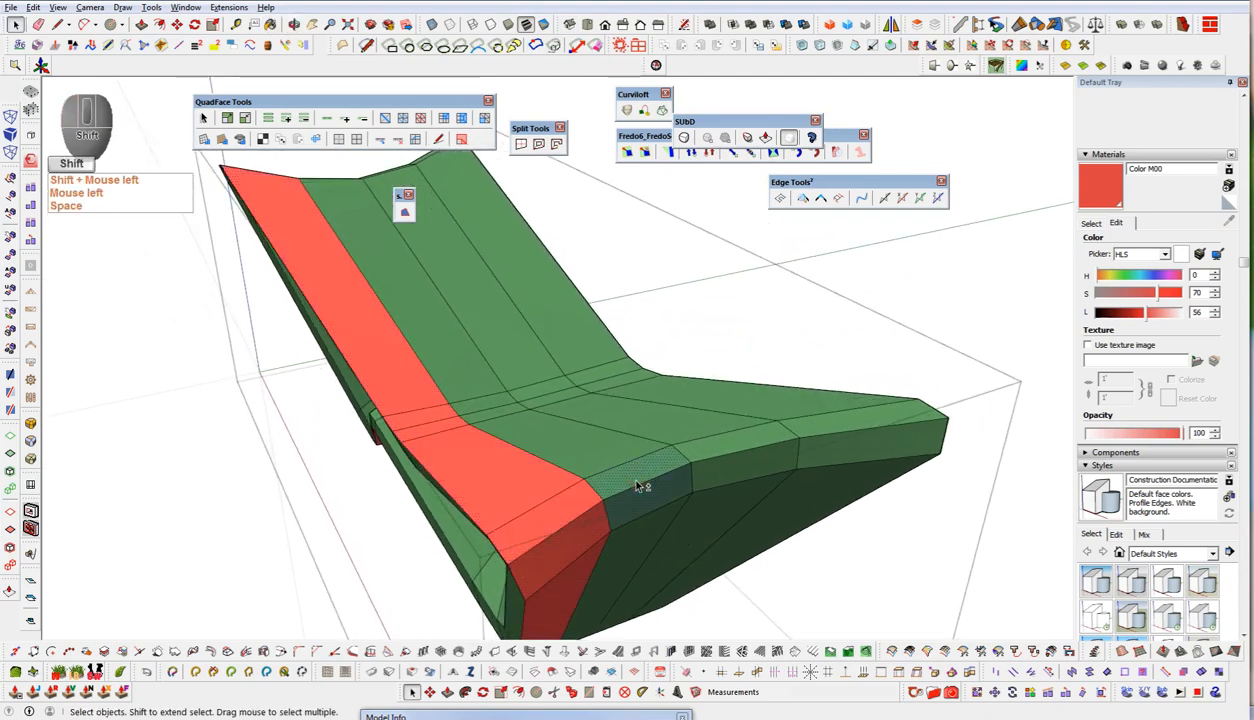
{"action": "key", "text": "b"}
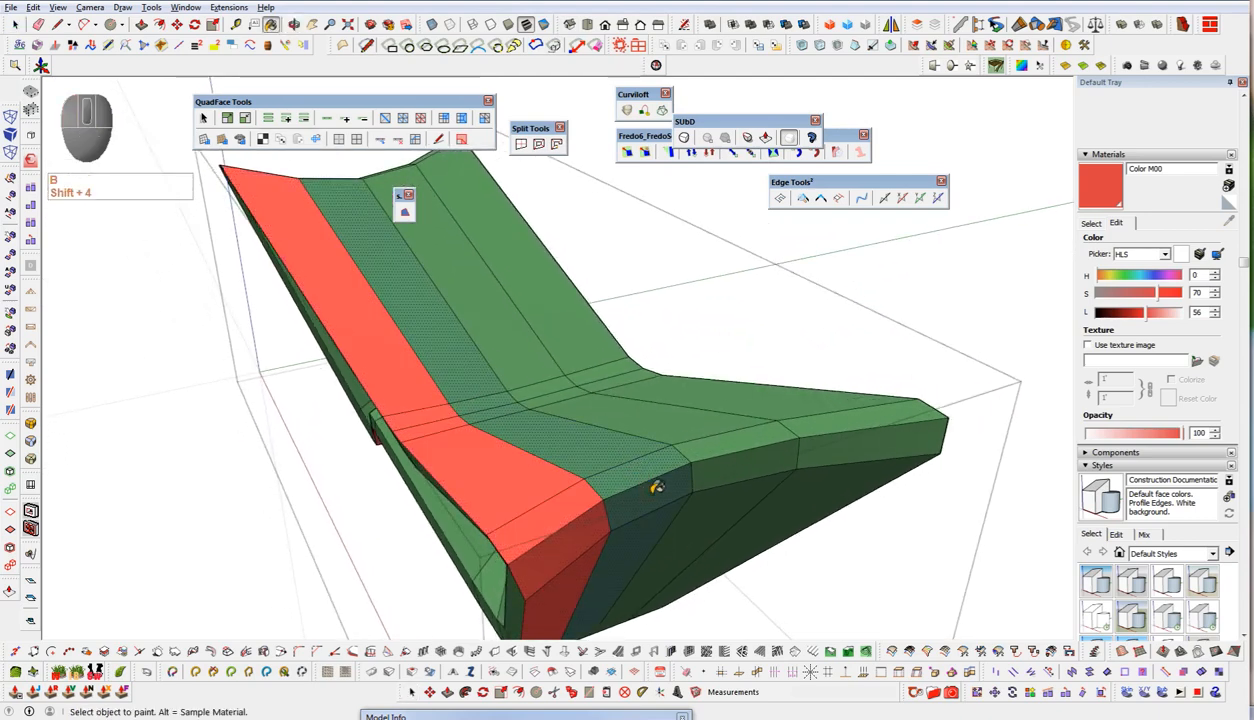
{"action": "left_click", "coordinate": [655, 482]}
- Paint the two remaining face loops across the outer shell with Color M00
{"action": "key", "text": "space"}
{"action": "left_click", "coordinate": [728, 451], "text": "shift"}
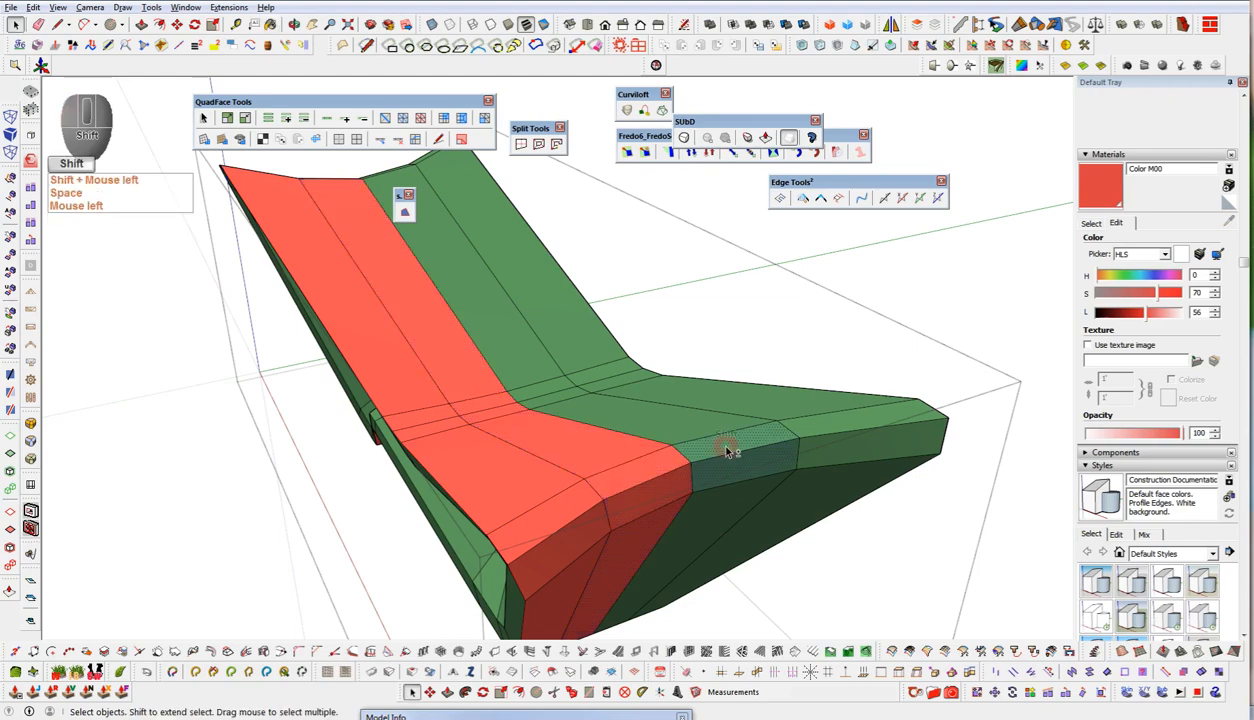
{"action": "key", "text": "b"}
{"action": "left_click", "coordinate": [745, 477]}
{"action": "key", "text": "space"}
{"action": "left_click", "coordinate": [860, 432]}
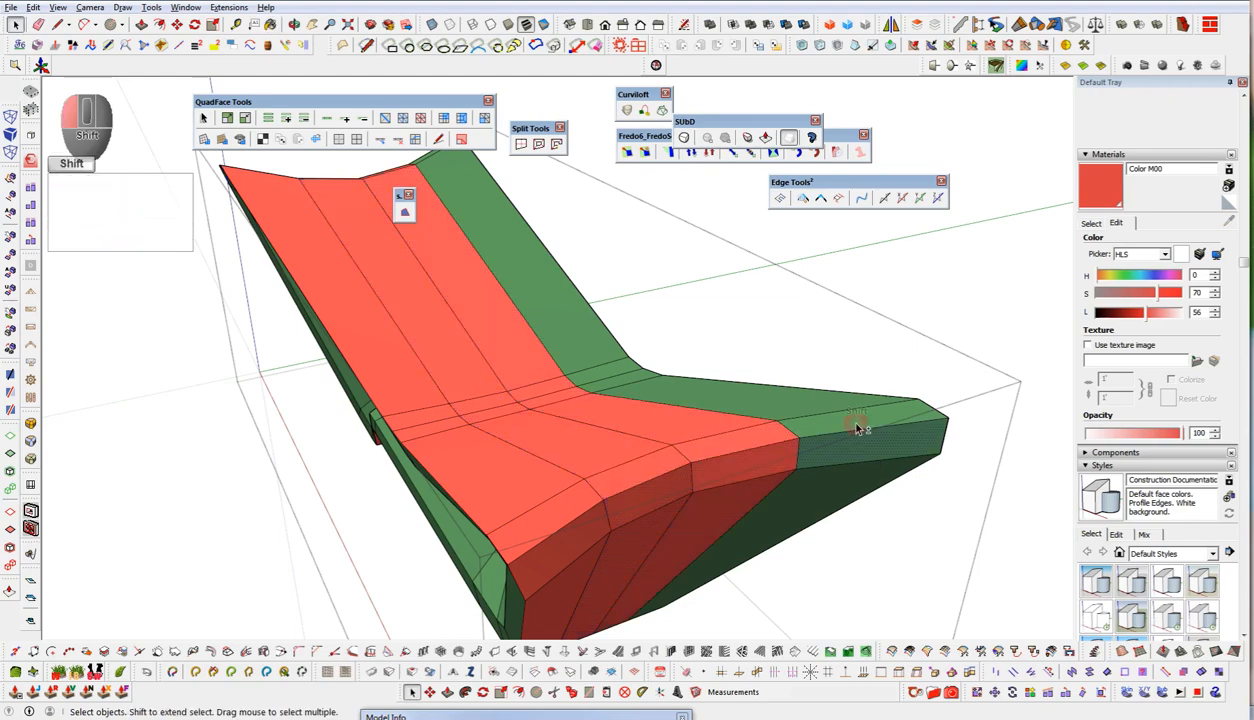
{"action": "key", "text": "b"}
{"action": "left_click", "coordinate": [866, 444]}
- Select the thin rim face loop on one side of the chair and paint it with Color M00
{"action": "mouse_move", "coordinate": [680, 512]}
{"action": "middle_mouse_down"}
{"action": "mouse_move", "coordinate": [778, 512]}
{"action": "mouse_move", "coordinate": [829, 426]}
{"action": "mouse_move", "coordinate": [750, 470]}
{"action": "mouse_move", "coordinate": [428, 422]}
{"action": "middle_mouse_up"}
{"action": "key", "text": "space"}
{"action": "left_click", "coordinate": [750, 470]}
{"action": "key", "text": "shift+4"}
{"action": "key", "text": "b"}
{"action": "left_click", "coordinate": [755, 440]}
- Select the thin rim face loop on the chair's other side and paint it with Color M00
{"action": "key", "text": "space"}
{"action": "left_click", "coordinate": [222, 420]}
{"action": "scroll", "coordinate": [220, 419], "scroll_direction": "up", "scroll_amount": 3}
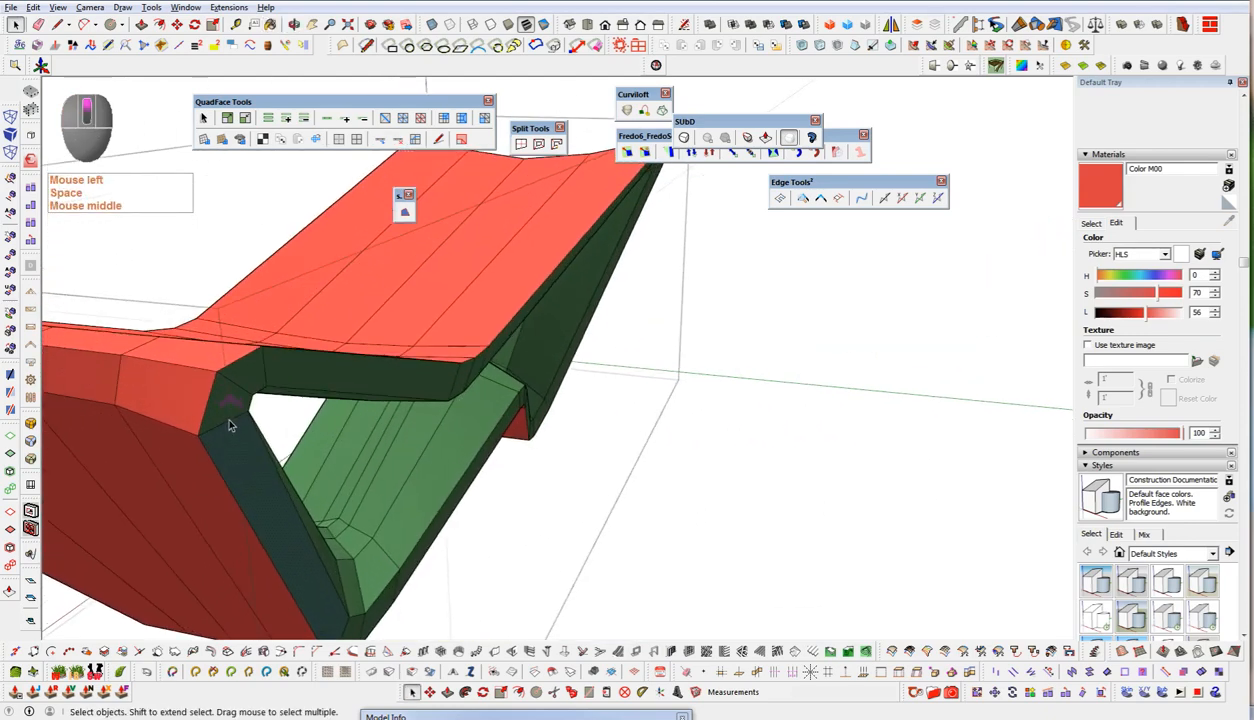
{"action": "key", "text": "shift+4"}
{"action": "middle_click_drag", "start_coordinate": [222, 420], "coordinate": [375, 408], "text": "shift"}
{"action": "key", "text": "b"}
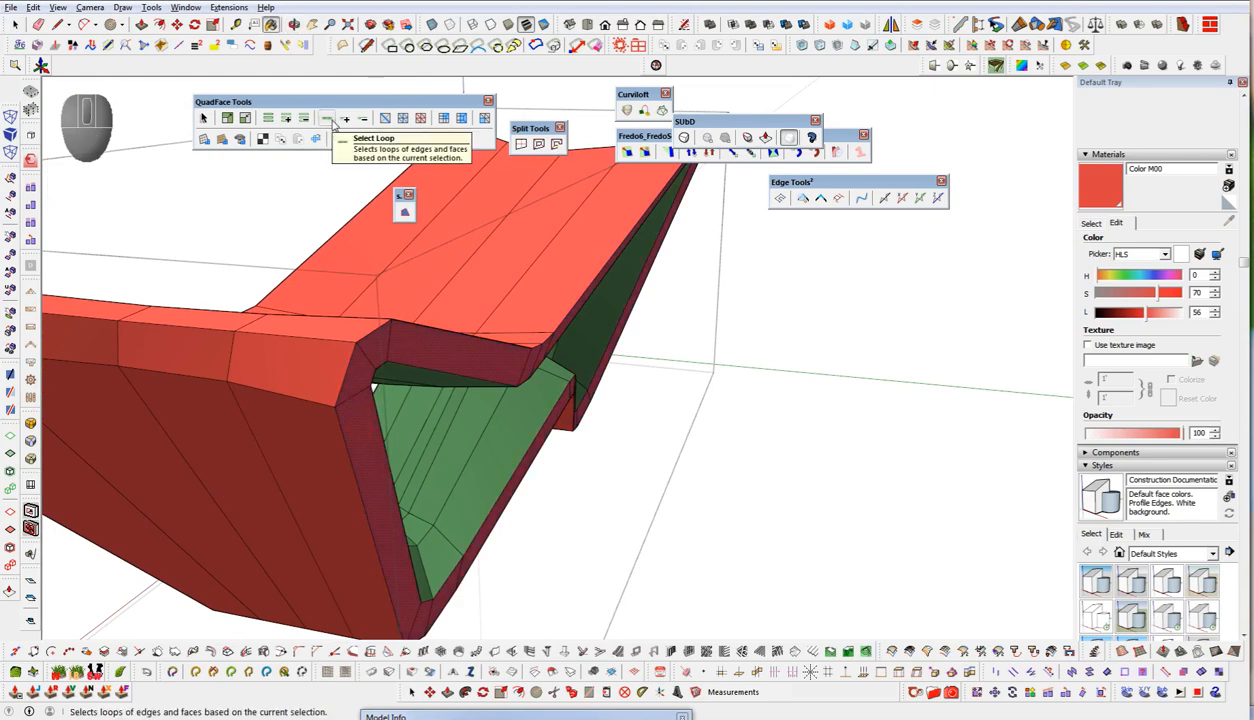
{"action": "middle_click_drag", "start_coordinate": [308, 425], "coordinate": [985, 365]}
{"action": "middle_click_drag", "start_coordinate": [384, 426], "coordinate": [1100, 405]}
- Select all the unpainted inner faces of the chair by their shared material
{"action": "key", "text": "space"}
{"action": "middle_click_drag", "start_coordinate": [692, 455], "coordinate": [778, 498]}
{"action": "right_click", "coordinate": [776, 497]}
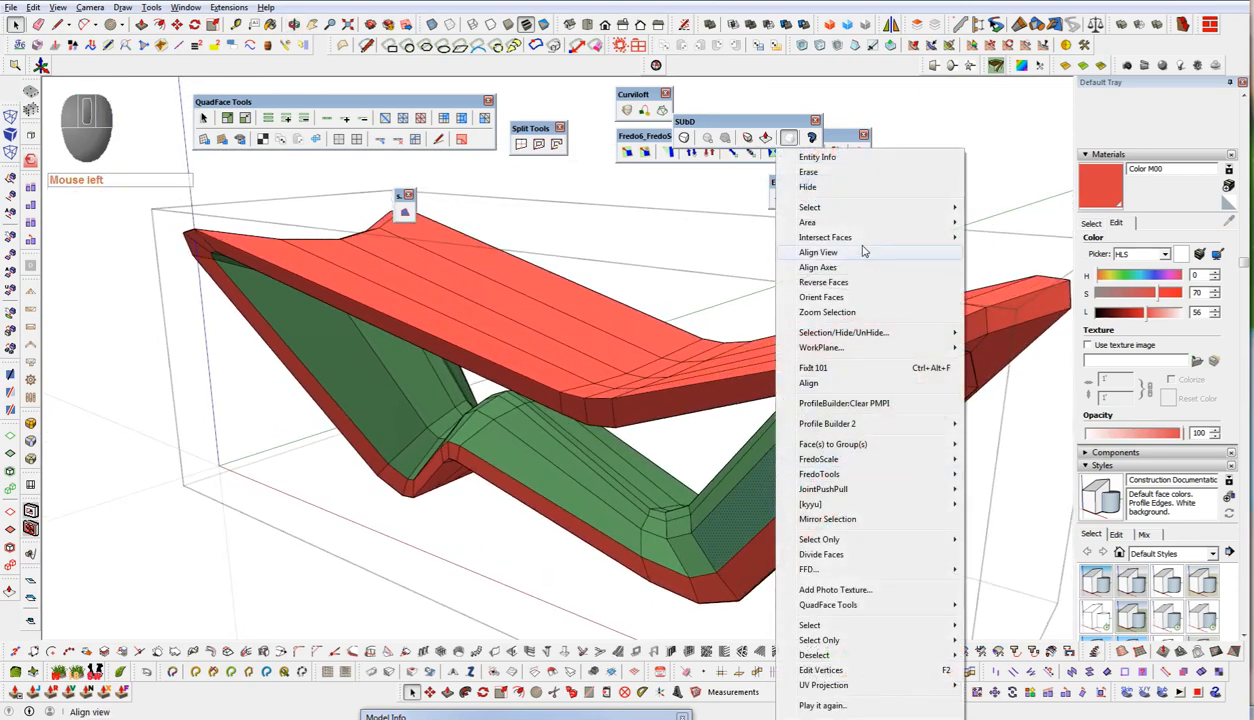
{"action": "mouse_move", "coordinate": [850, 207]}
{"action": "left_click", "coordinate": [1048, 275]}
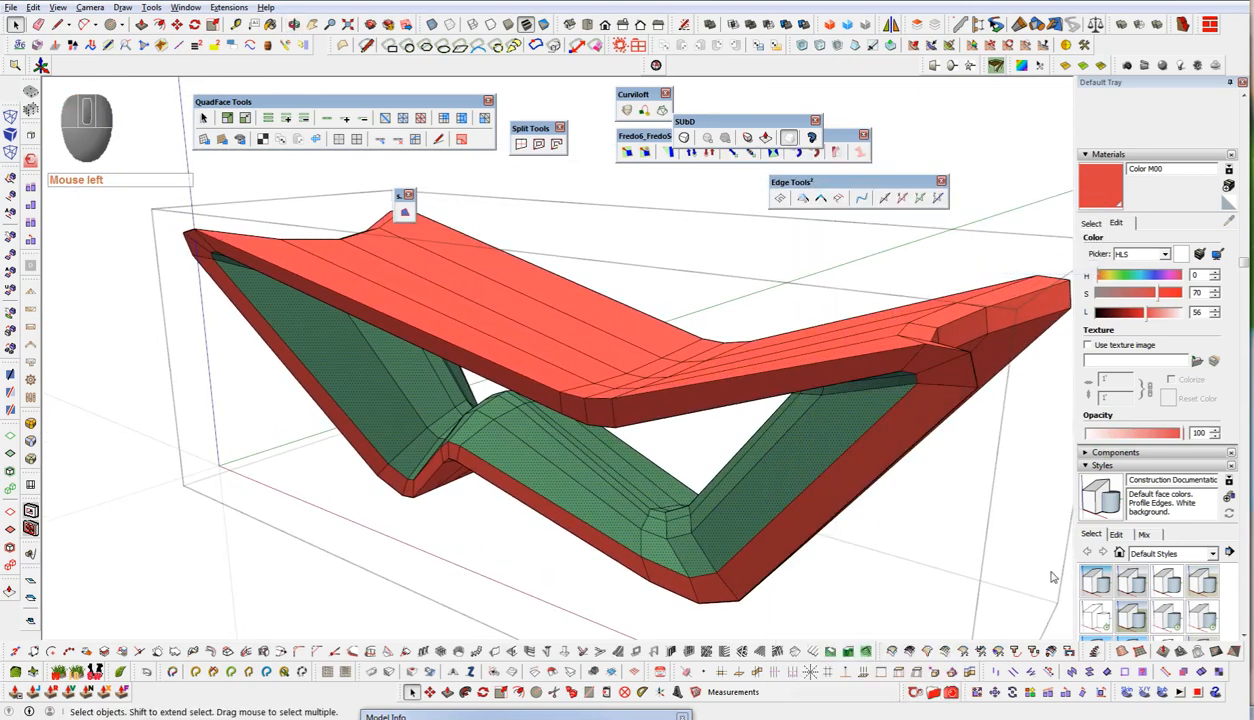
- Paint the selected inner faces of the chair with orange Color C03
{"action": "left_click", "coordinate": [1090, 222]}
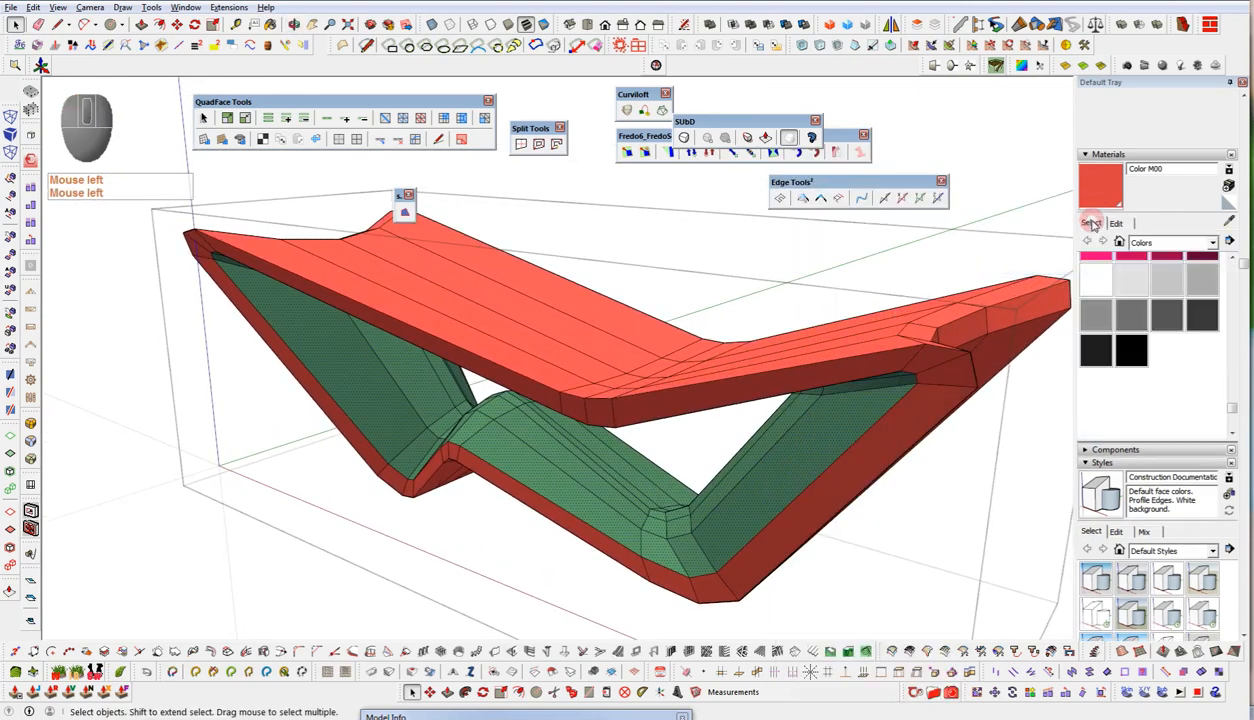
{"action": "left_click", "coordinate": [1230, 414]}
{"action": "left_click_drag", "start_coordinate": [1230, 410], "coordinate": [1247, 290]}
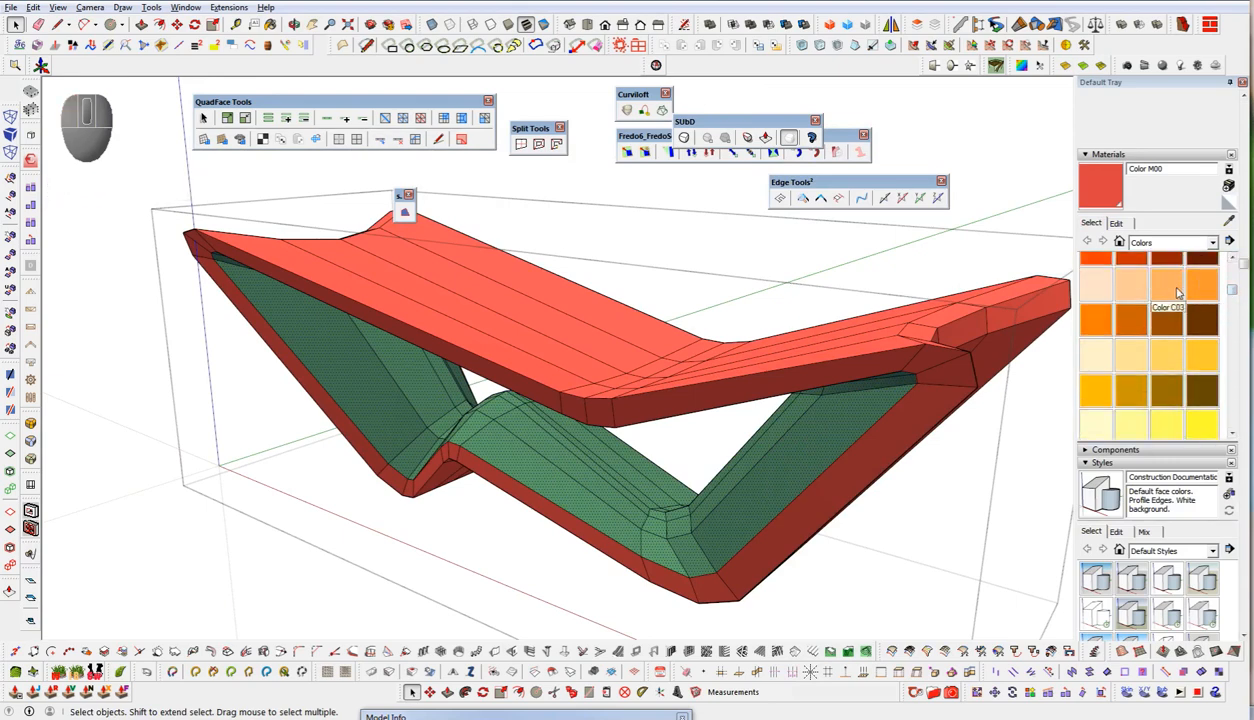
{"action": "left_click", "coordinate": [1178, 292]}
{"action": "left_click", "coordinate": [797, 533]}
- Sample the red material from the outer shell and change it to off-white with saturation 0 and lightness 95
{"action": "middle_click_drag", "start_coordinate": [806, 540], "coordinate": [1000, 333]}
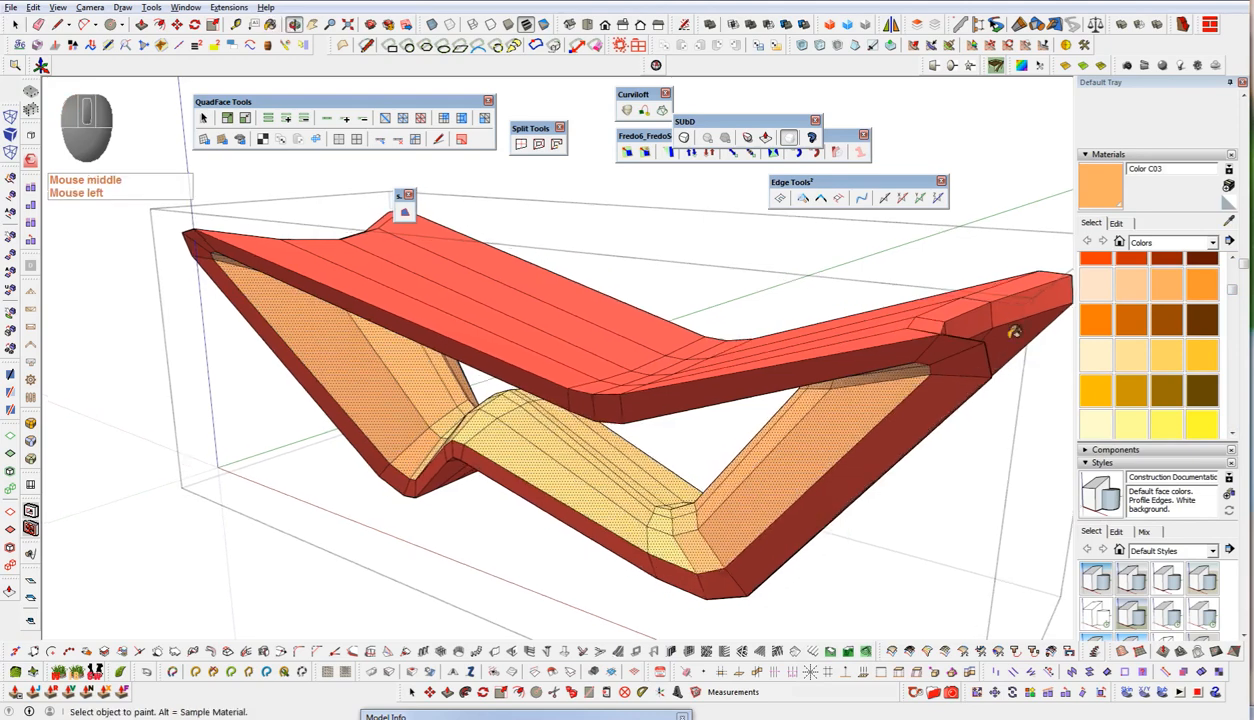
{"action": "key", "text": "alt"}
{"action": "left_click", "coordinate": [989, 345], "text": "alt"}
{"action": "left_click", "coordinate": [1119, 223]}
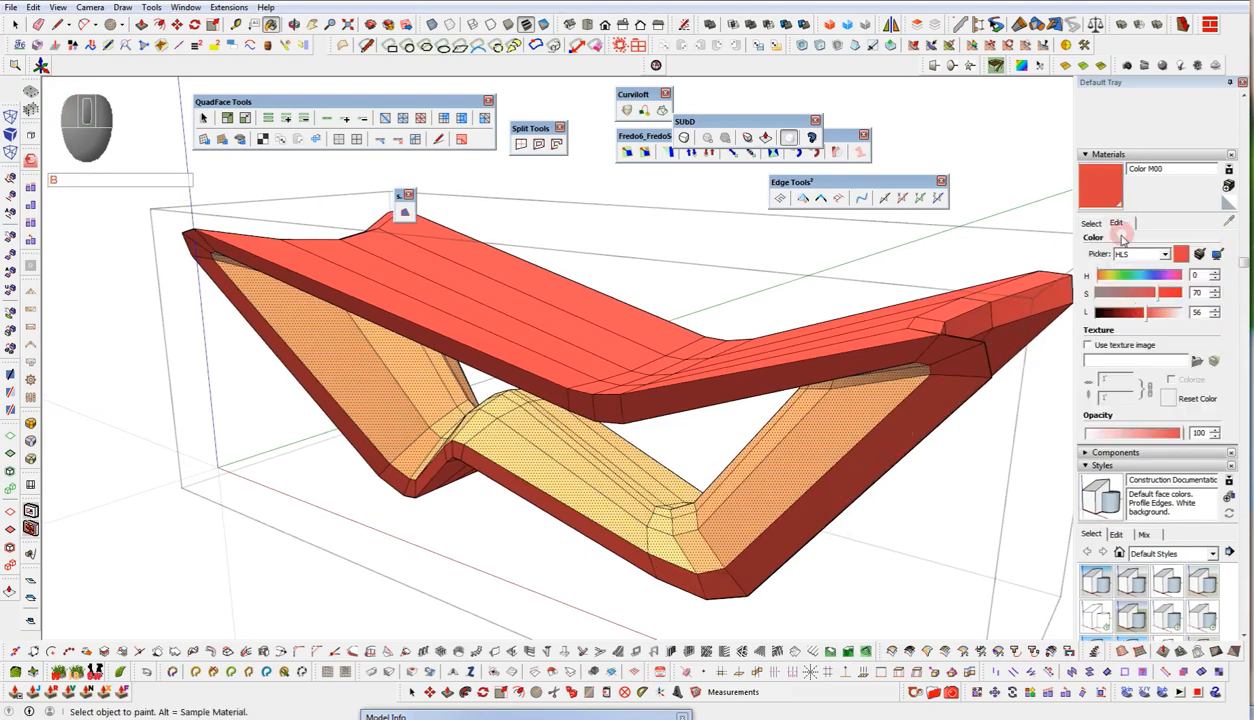
{"action": "mouse_move", "coordinate": [1146, 311]}
{"action": "left_mouse_down"}
{"action": "mouse_move", "coordinate": [1212, 315]}
{"action": "mouse_move", "coordinate": [1151, 302]}
{"action": "mouse_move", "coordinate": [1180, 316]}
{"action": "left_mouse_up"}
- Sample orange Color C03 from the inner faces and close the chair group
{"action": "middle_click_drag", "start_coordinate": [660, 388], "coordinate": [680, 390]}
{"action": "key", "text": "alt"}
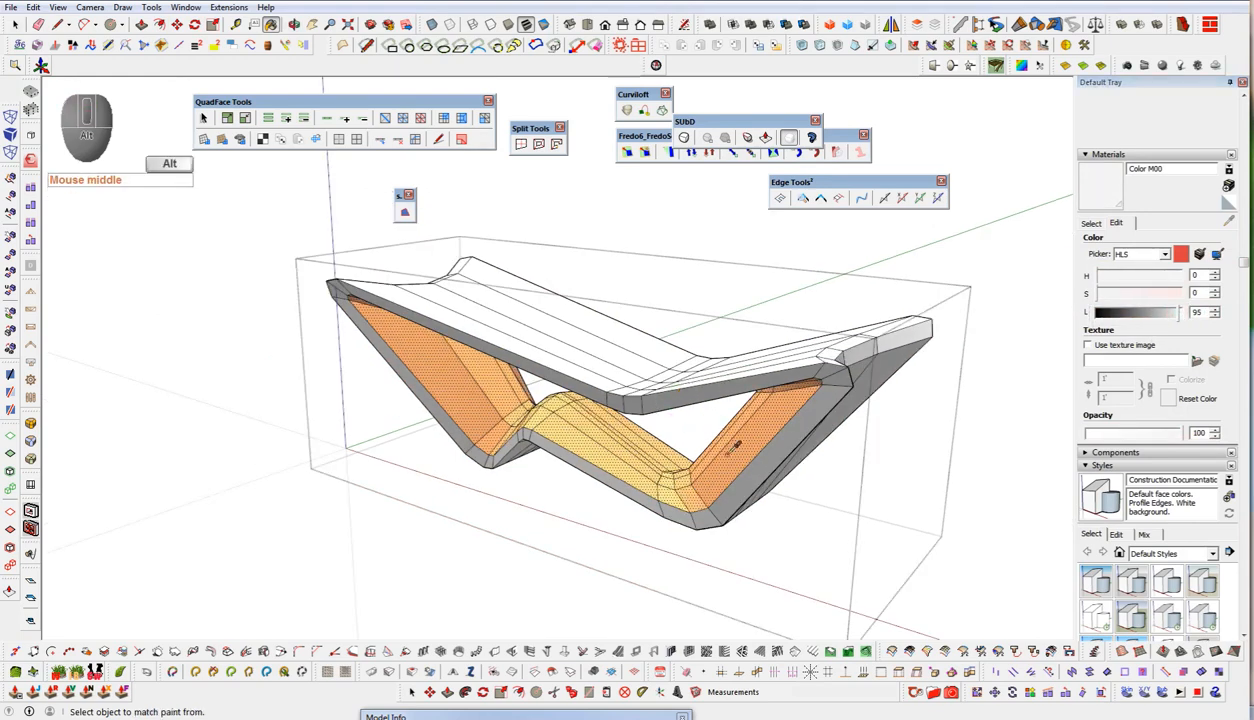
{"action": "left_click", "coordinate": [738, 460], "text": "alt"}
{"action": "middle_click", "coordinate": [775, 449]}
{"action": "key", "text": "c"}
{"action": "middle_click", "coordinate": [768, 454]}
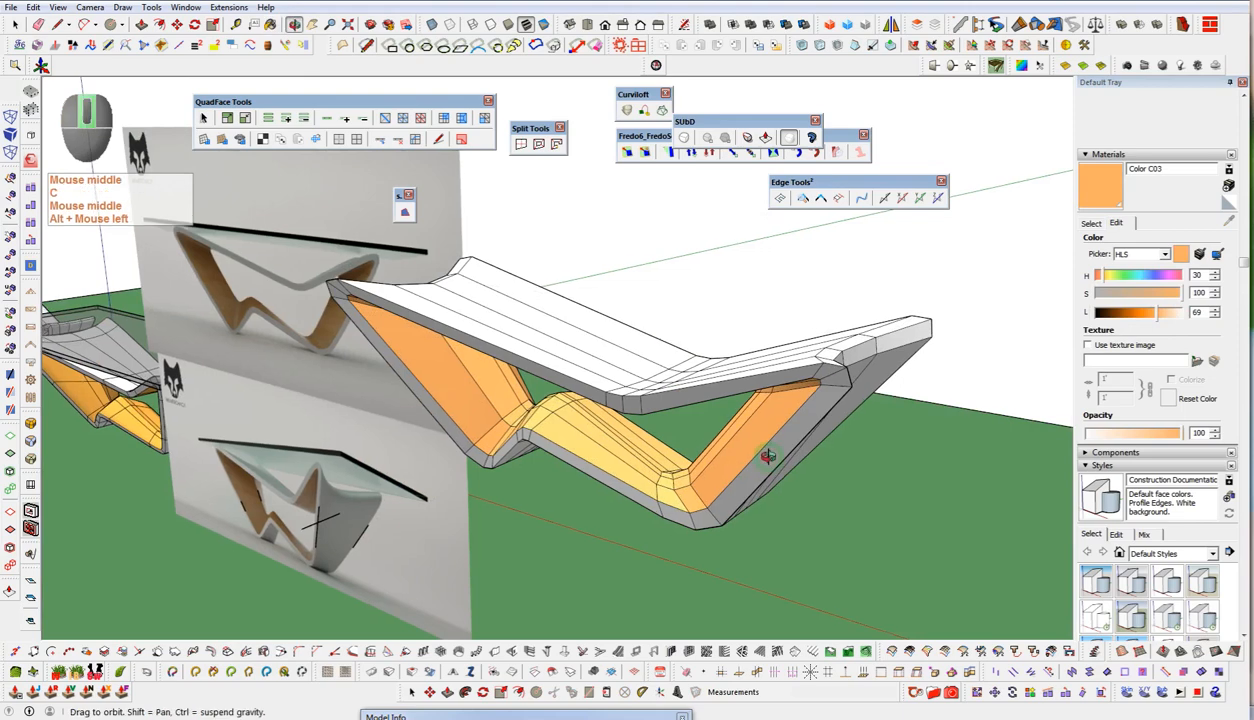
- Match Color C03 to the wood in the upper reference image and adjust it to saturation 43 and lightness 39
{"action": "scroll", "coordinate": [767, 449], "scroll_direction": "down", "scroll_amount": 1}
{"action": "middle_click_drag", "start_coordinate": [775, 449], "coordinate": [577, 419]}
{"action": "scroll", "coordinate": [378, 357], "scroll_direction": "up", "scroll_amount": 3}
{"action": "middle_click_drag", "start_coordinate": [378, 357], "coordinate": [420, 366]}
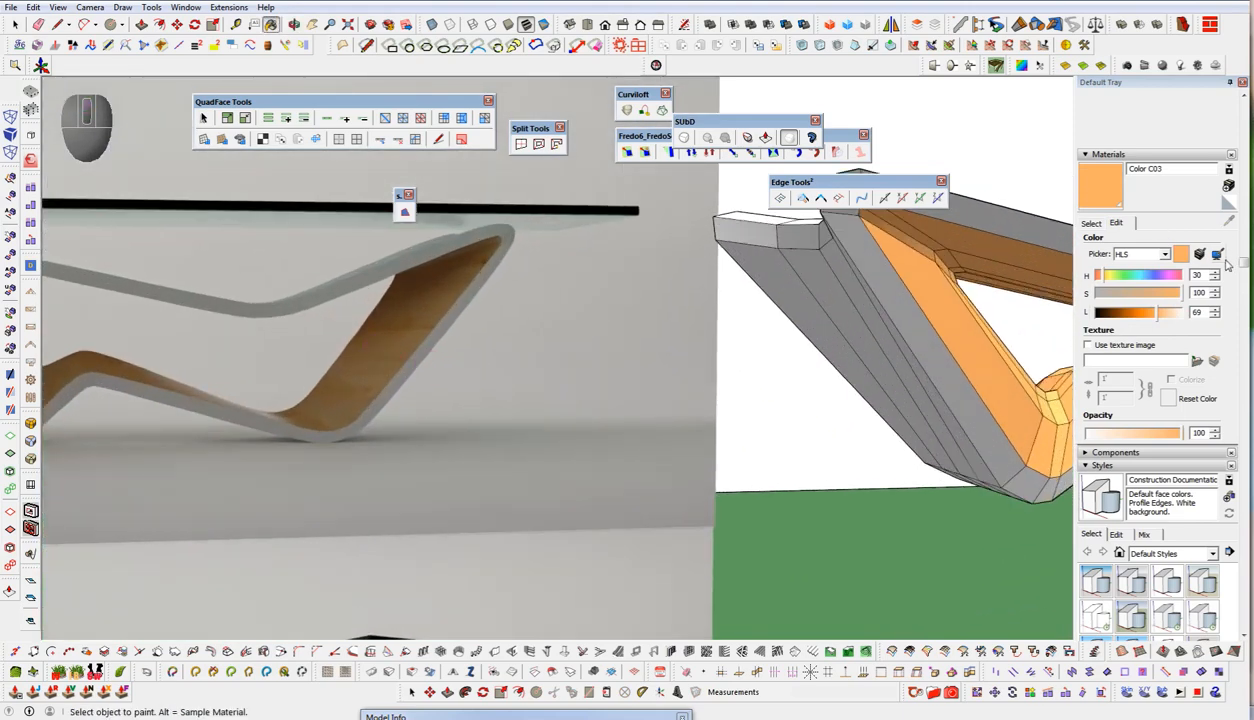
{"action": "left_click", "coordinate": [543, 424]}
{"action": "left_click", "coordinate": [392, 341]}
{"action": "middle_click_drag", "start_coordinate": [342, 347], "coordinate": [453, 399]}
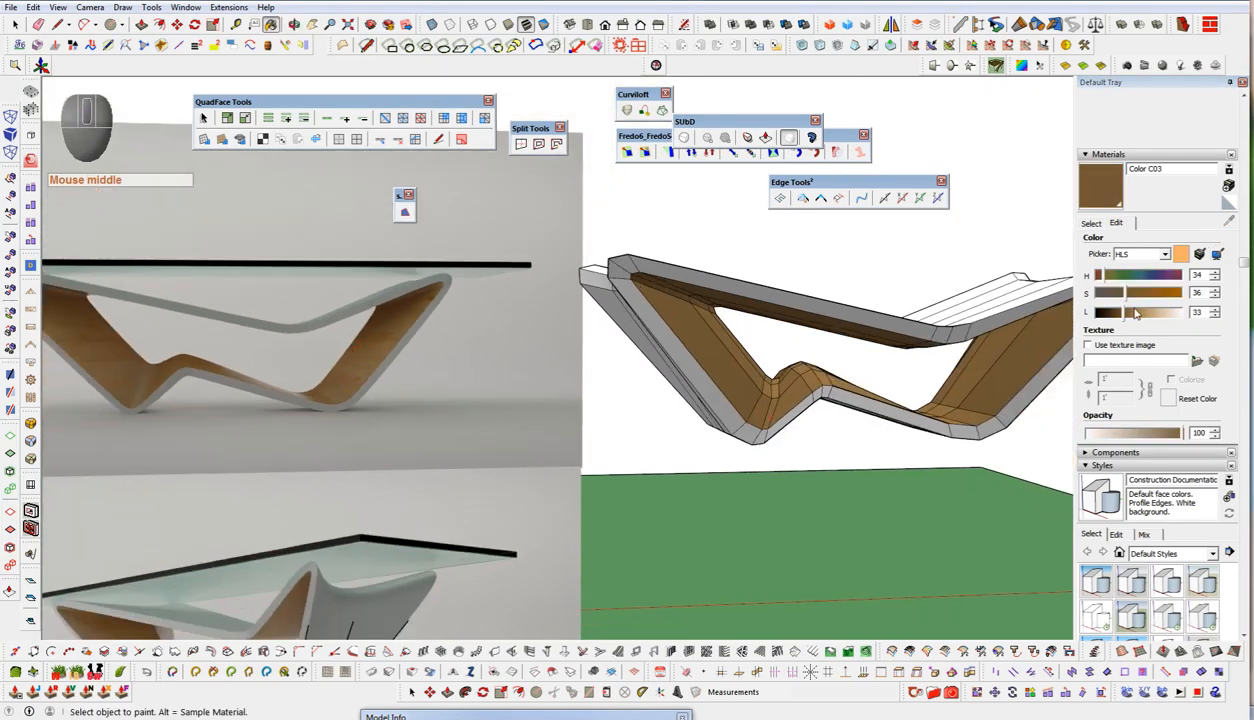
{"action": "left_click", "coordinate": [1132, 293]}
{"action": "left_click", "coordinate": [1130, 312]}
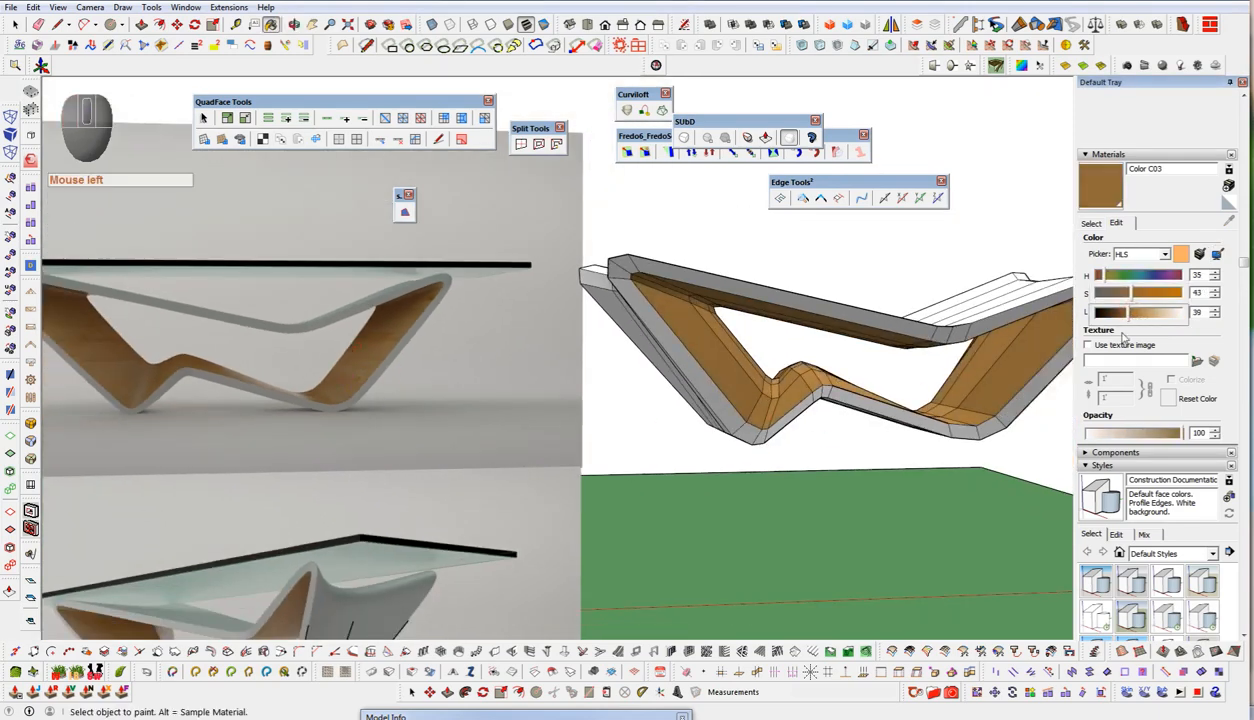
- Select the painted chair group and turn on its SUbD subdivision to view the smoothed form
{"action": "mouse_move", "coordinate": [906, 455]}
{"action": "middle_mouse_down"}
{"action": "mouse_move", "coordinate": [722, 493]}
{"action": "mouse_move", "coordinate": [596, 493]}
{"action": "middle_mouse_up"}
{"action": "key", "text": "space"}
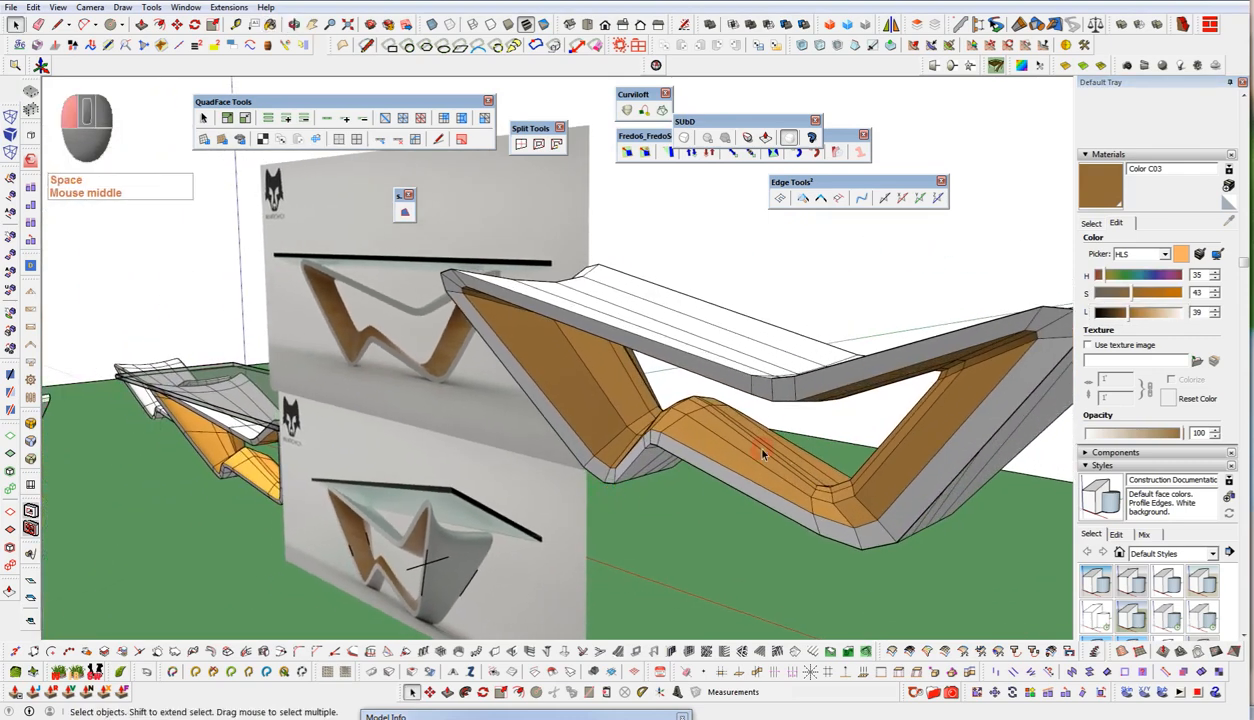
{"action": "left_click", "coordinate": [765, 460]}
{"action": "key", "text": "shift+2"}
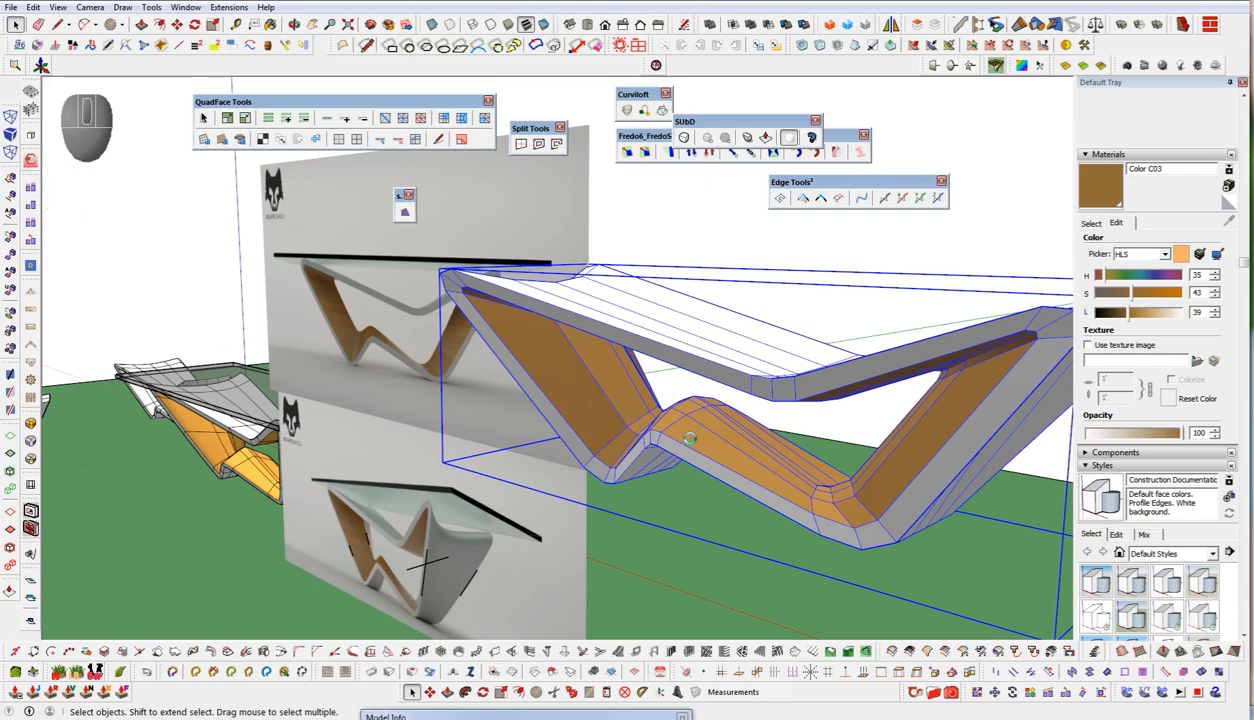
{"action": "middle_click_drag", "start_coordinate": [857, 465], "coordinate": [809, 476]}
{"action": "scroll", "coordinate": [812, 463], "scroll_direction": "down", "scroll_amount": 5}
{"action": "key", "text": "shift+alt+t"}
{"action": "left_click", "coordinate": [750, 591]}
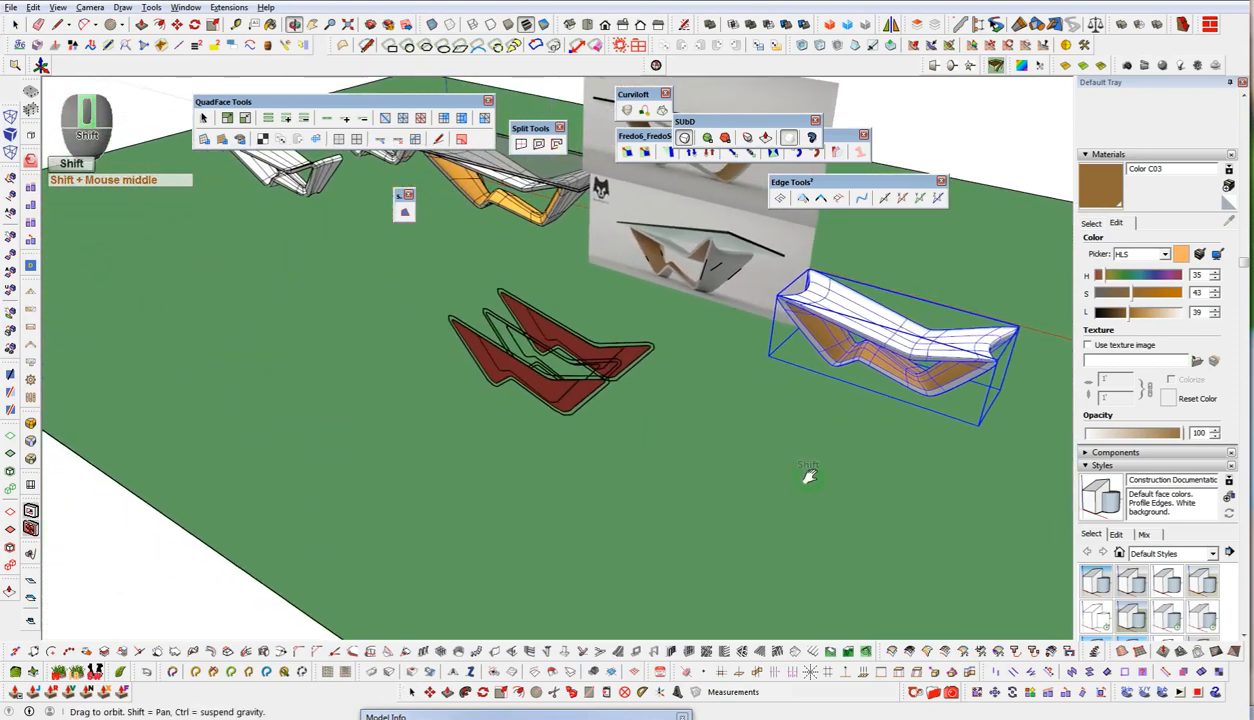
- Move the smoothed off-white and brown base to the open ground beside the red profile shapes
{"action": "key", "text": "w"}
{"action": "left_click", "coordinate": [930, 432]}
{"action": "left_click", "coordinate": [255, 368]}
- Copy the glass top out of the earlier orange table group and paste it in place outside that group
{"action": "key", "text": "space"}
{"action": "left_click", "coordinate": [563, 212]}
{"action": "key", "text": "w"}
{"action": "key", "text": "space"}
{"action": "left_click", "coordinate": [567, 177]}
{"action": "double_click", "coordinate": [555, 169]}
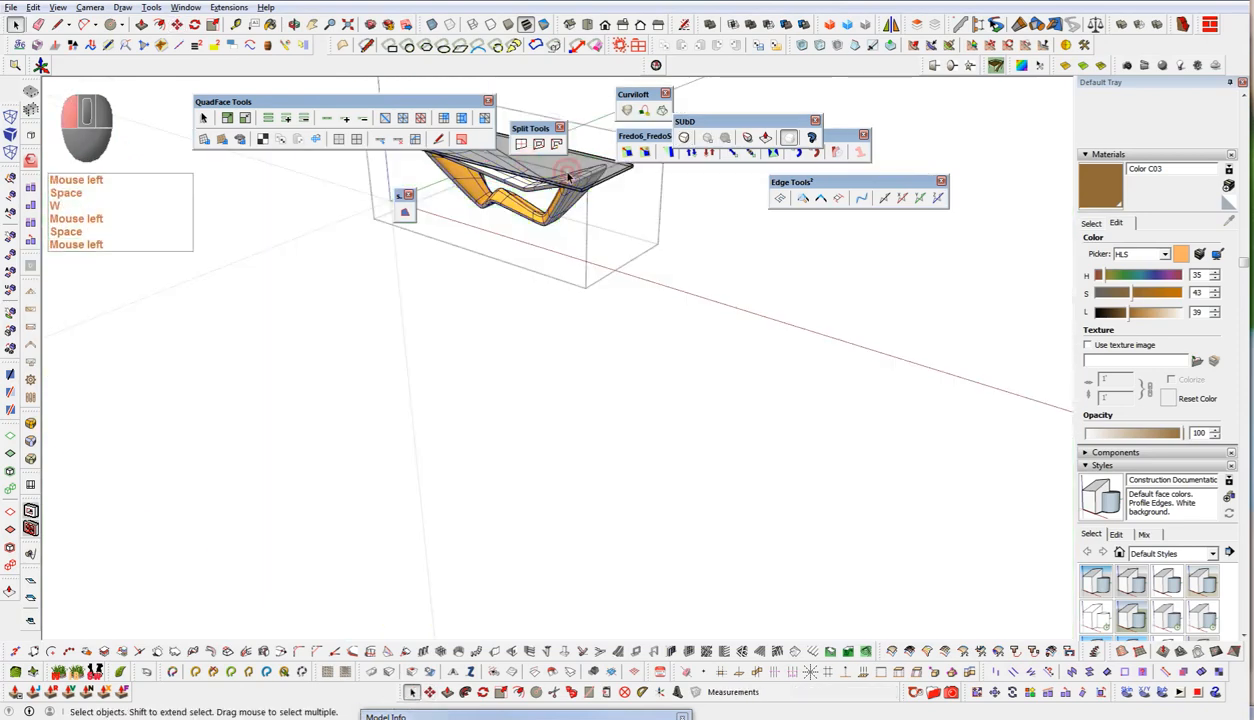
{"action": "key", "text": "ctrl+c"}
{"action": "key", "text": "c"}
{"action": "key", "text": "shift+v"}
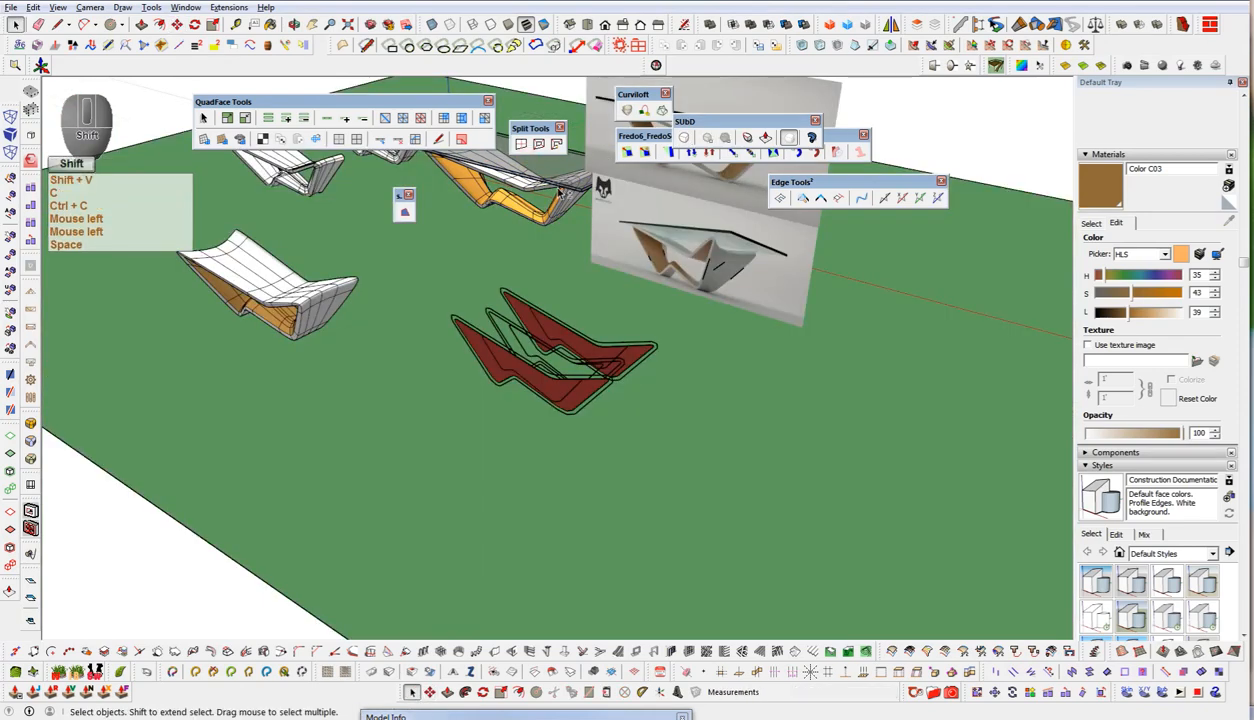
- Move the pasted glass top over the smoothed base and centre it in plan
{"action": "key", "text": "w"}
{"action": "left_click", "coordinate": [580, 245]}
{"action": "left_click", "coordinate": [347, 392]}
{"action": "middle_click_drag", "start_coordinate": [347, 392], "coordinate": [518, 558]}
{"action": "left_click", "coordinate": [557, 522]}
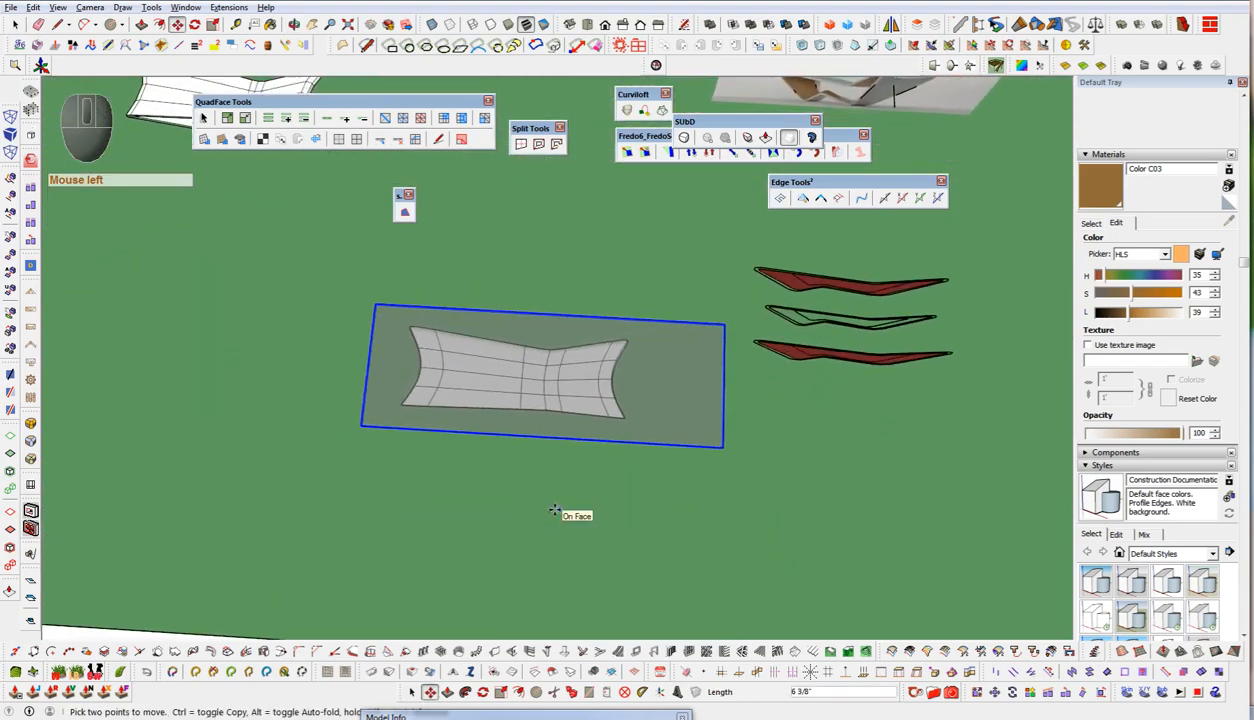
{"action": "left_click", "coordinate": [618, 505]}
- Scale the glass top down along the red axis about its centre so it overhangs the base less
{"action": "key", "text": "alt+r"}
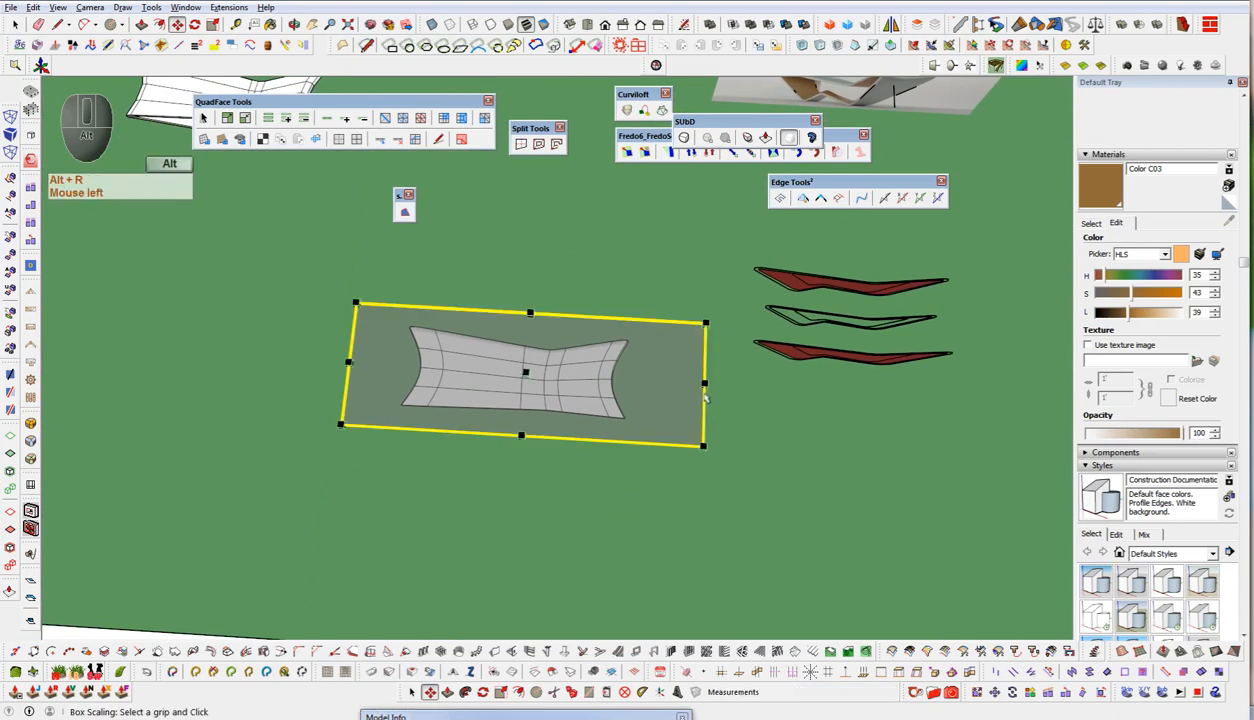
{"action": "left_click", "coordinate": [703, 384], "text": "ctrl"}
{"action": "left_click", "coordinate": [703, 384], "text": "ctrl"}
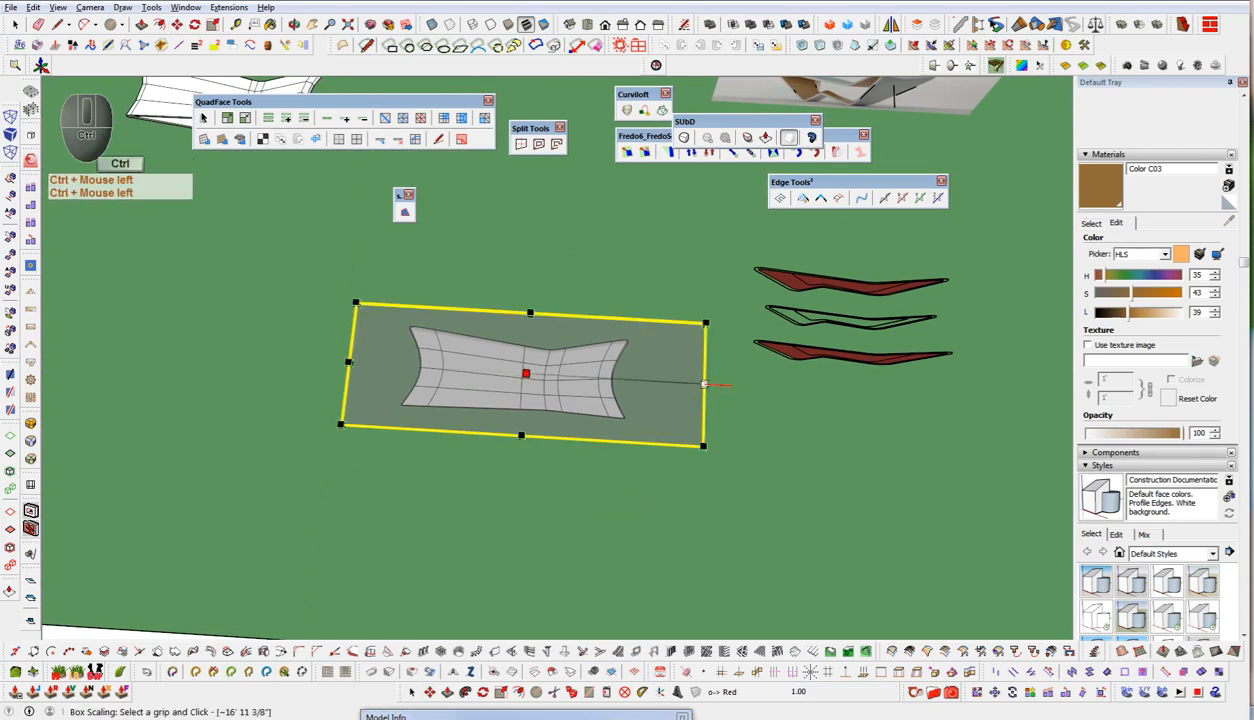
{"action": "left_click", "coordinate": [666, 386], "text": "ctrl"}
- Lower the glass top vertically until it rests on the upper tips of the base
{"action": "key", "text": "w"}
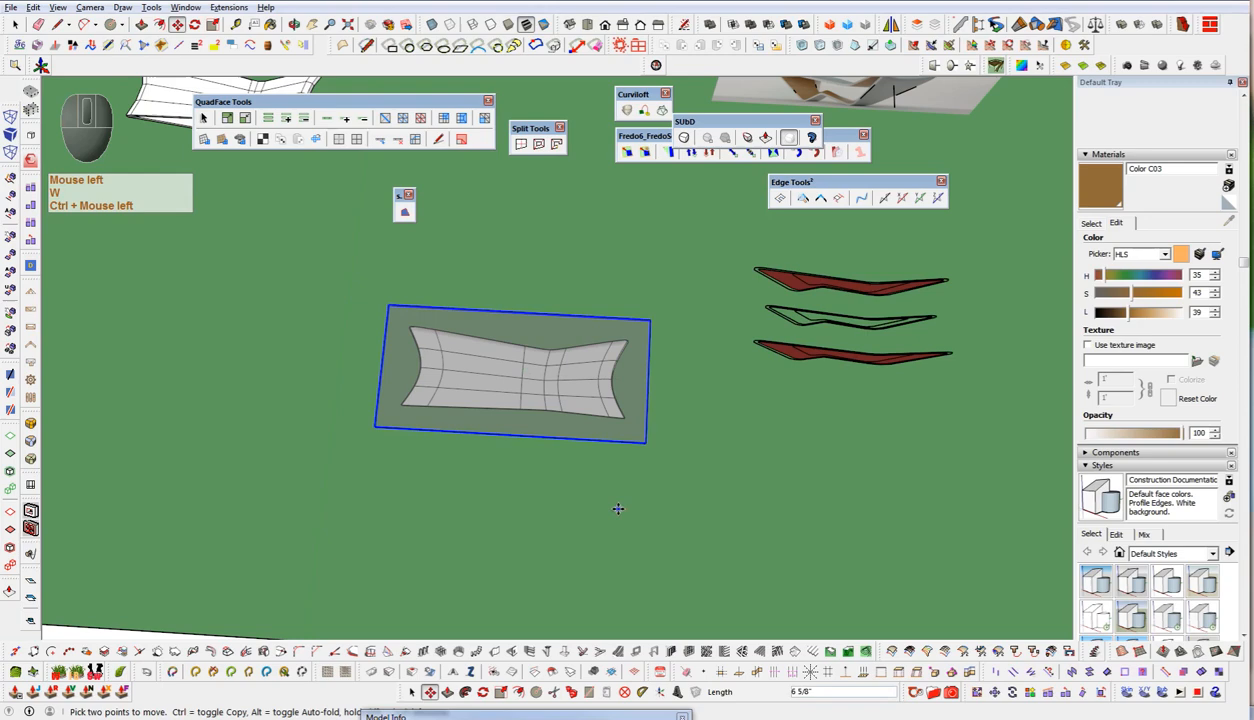
{"action": "mouse_move", "coordinate": [618, 507]}
{"action": "middle_mouse_down"}
{"action": "mouse_move", "coordinate": [76, 302]}
{"action": "mouse_move", "coordinate": [600, 430]}
{"action": "mouse_move", "coordinate": [705, 434]}
{"action": "mouse_move", "coordinate": [535, 288]}
{"action": "mouse_move", "coordinate": [498, 288]}
{"action": "mouse_move", "coordinate": [554, 328]}
{"action": "mouse_move", "coordinate": [482, 332]}
{"action": "mouse_move", "coordinate": [636, 498]}
{"action": "middle_mouse_up"}
{"action": "middle_click_drag", "start_coordinate": [457, 468], "coordinate": [296, 366]}
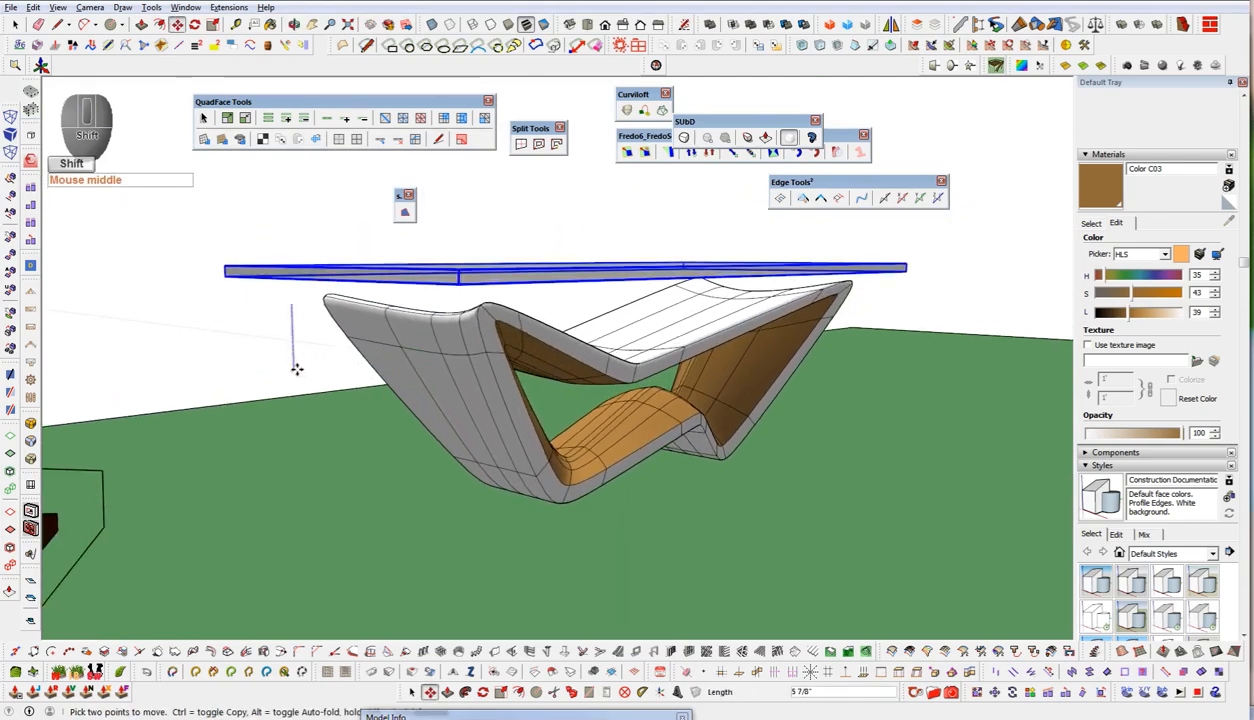
{"action": "left_click", "coordinate": [292, 360], "text": "shift"}
{"action": "middle_click_drag", "start_coordinate": [452, 277], "coordinate": [454, 243]}
{"action": "left_click", "coordinate": [469, 293]}
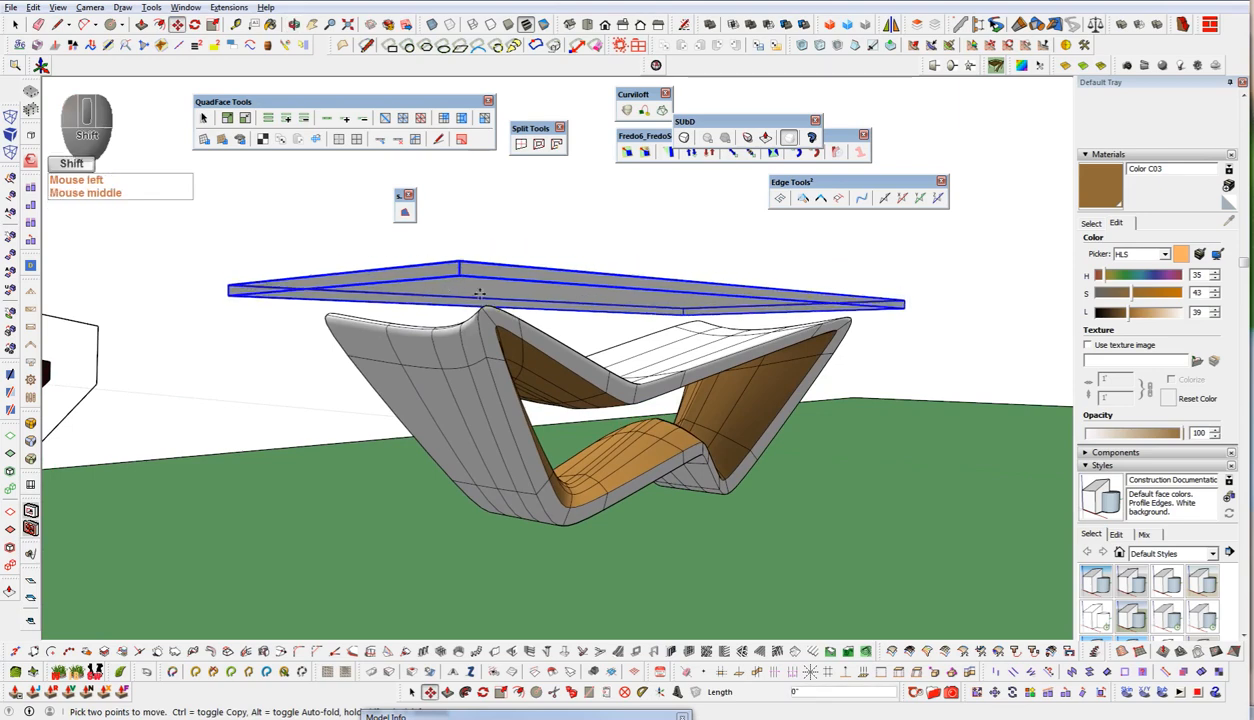
{"action": "middle_click_drag", "start_coordinate": [481, 294], "coordinate": [874, 540]}
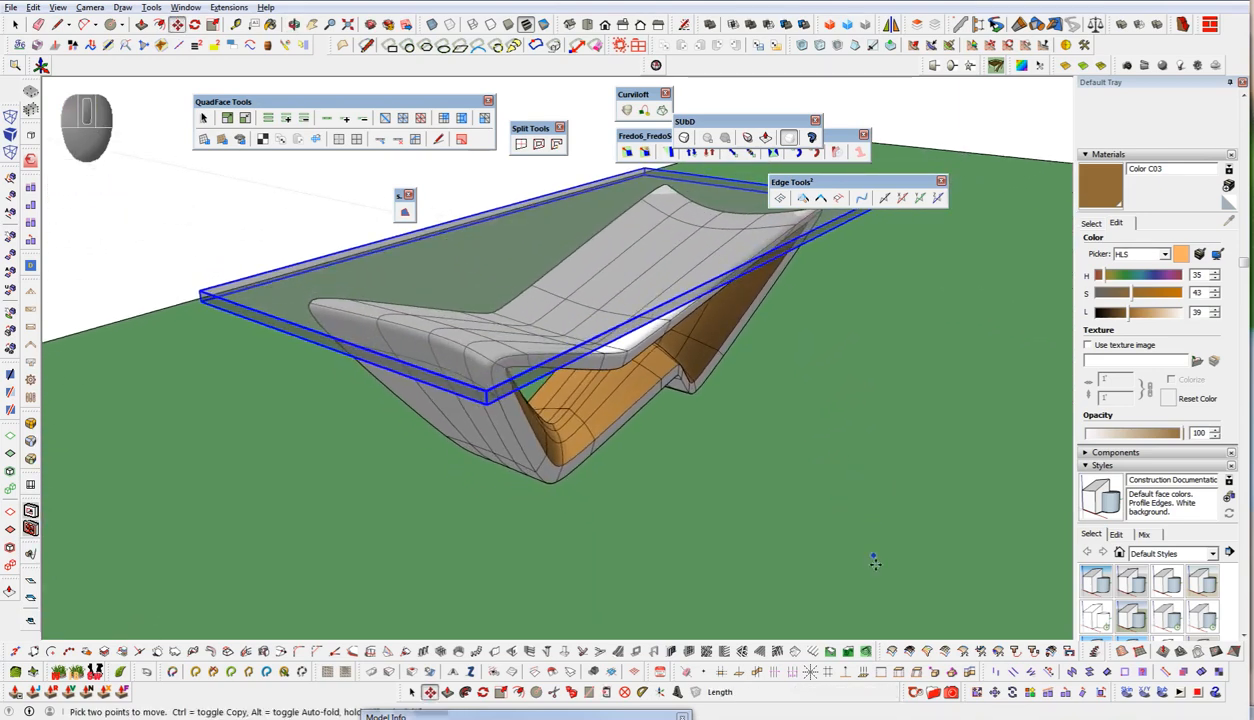
{"action": "key", "text": "space"}
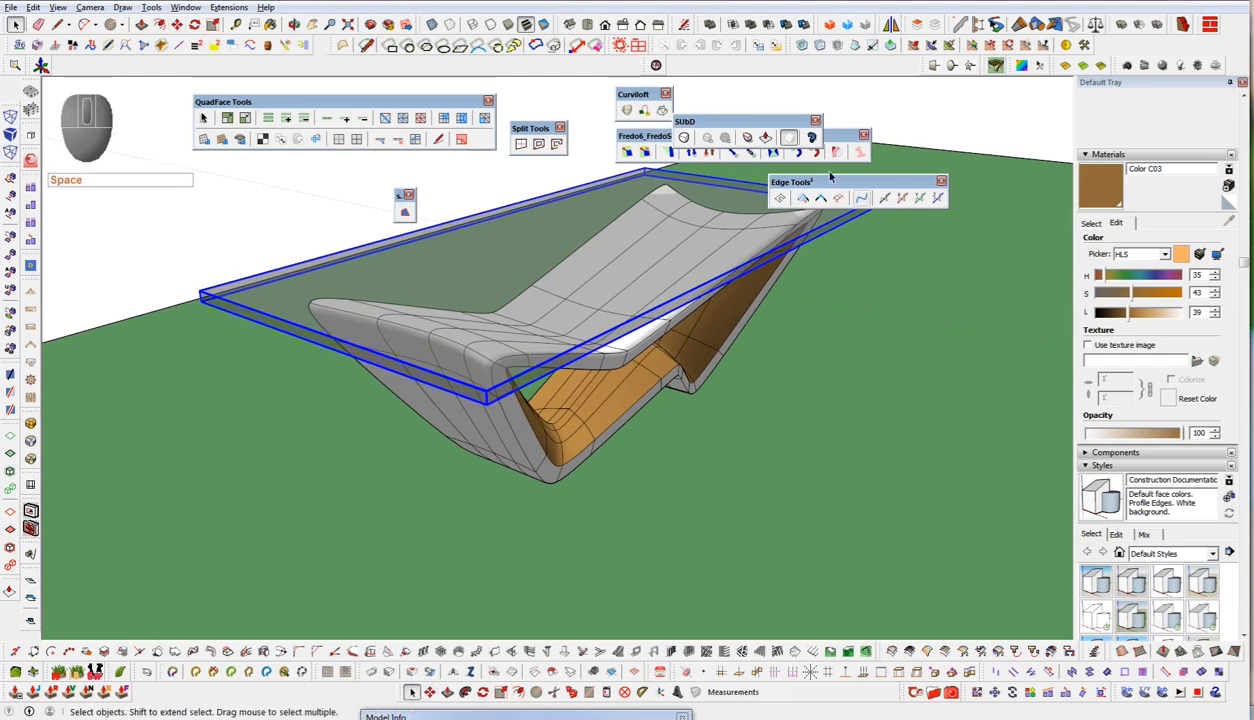
- Hide the mesh edges and group the glass top together with the smoothed base
{"action": "left_click", "coordinate": [789, 138]}
{"action": "middle_click_drag", "start_coordinate": [735, 450], "coordinate": [717, 333]}
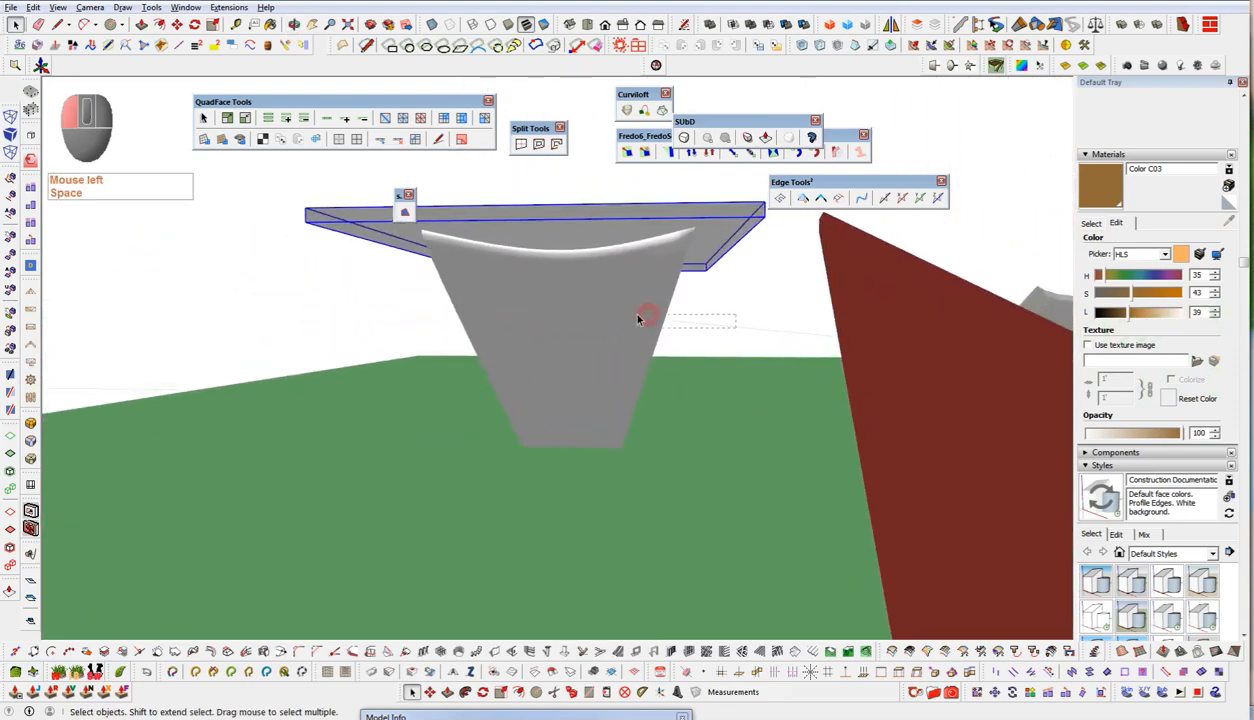
{"action": "left_click", "coordinate": [560, 577]}
{"action": "key", "text": "g"}
{"action": "left_click", "coordinate": [576, 345]}
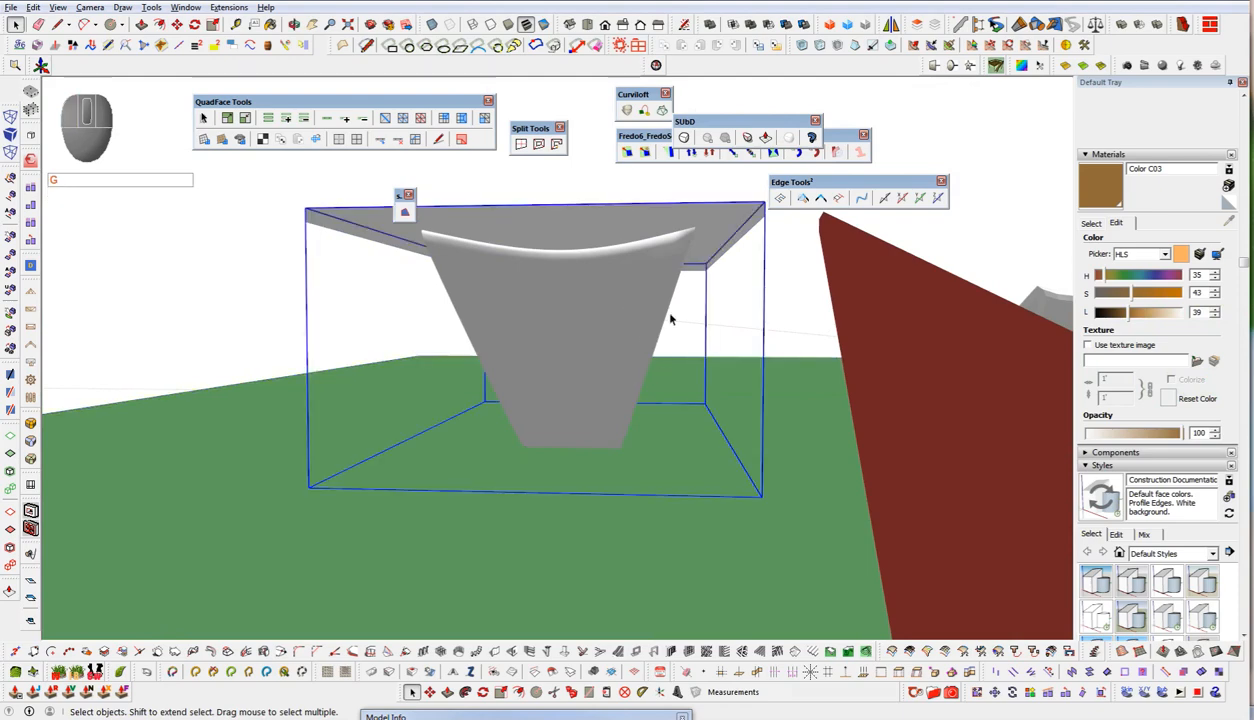
- Open the combined table group for editing and turn the mesh edge display back on
{"action": "left_click", "coordinate": [680, 465], "text": "ctrl"}
{"action": "double_click", "coordinate": [578, 338]}
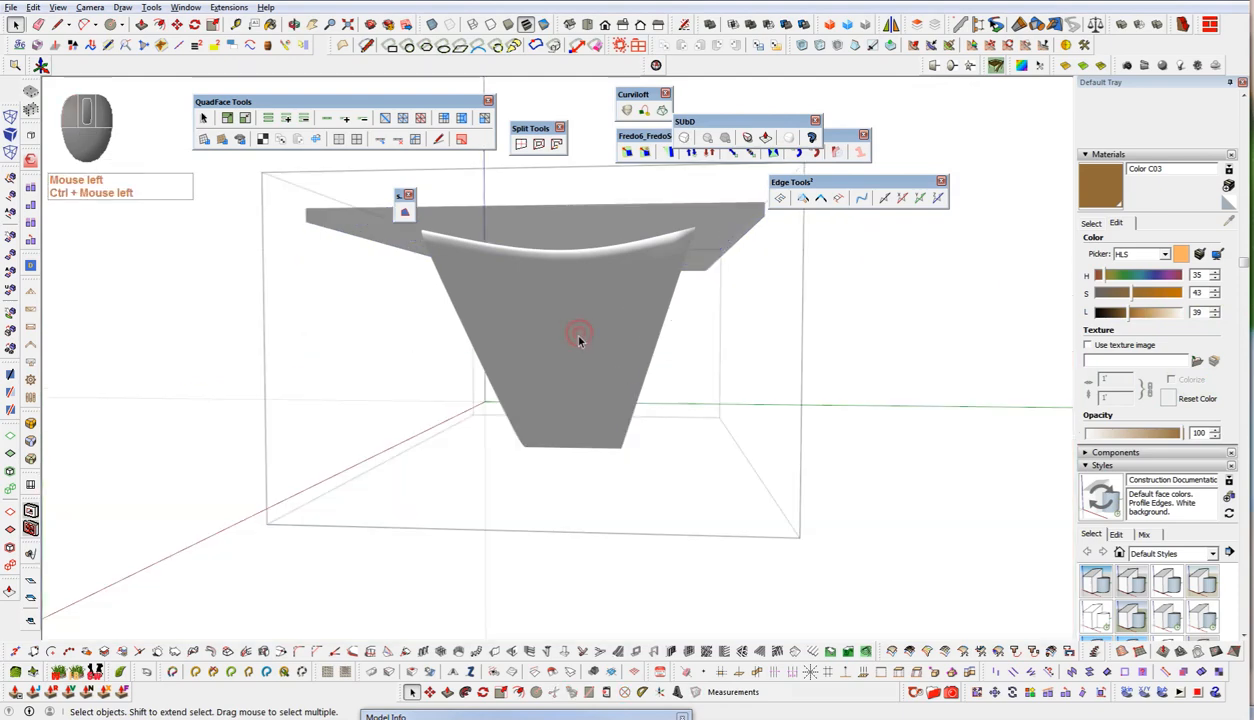
{"action": "middle_click_drag", "start_coordinate": [565, 322], "coordinate": [860, 350]}
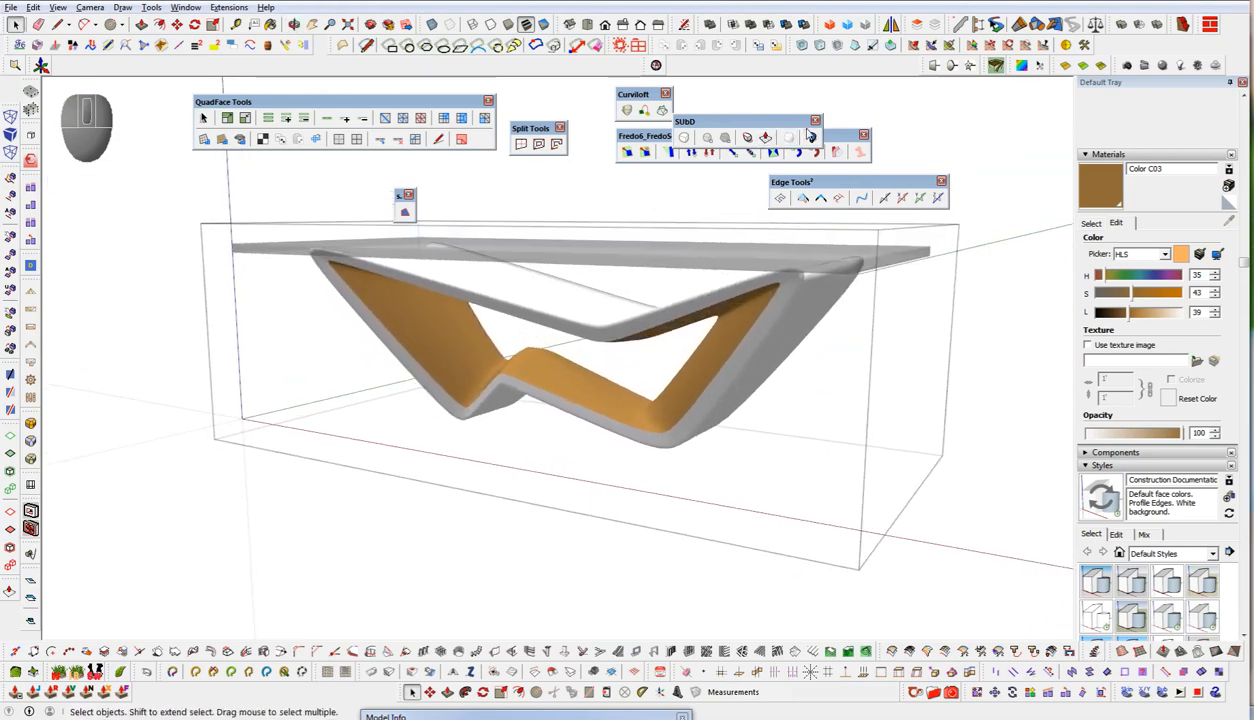
{"action": "left_click", "coordinate": [793, 139]}
{"action": "middle_click_drag", "start_coordinate": [666, 442], "coordinate": [621, 434]}
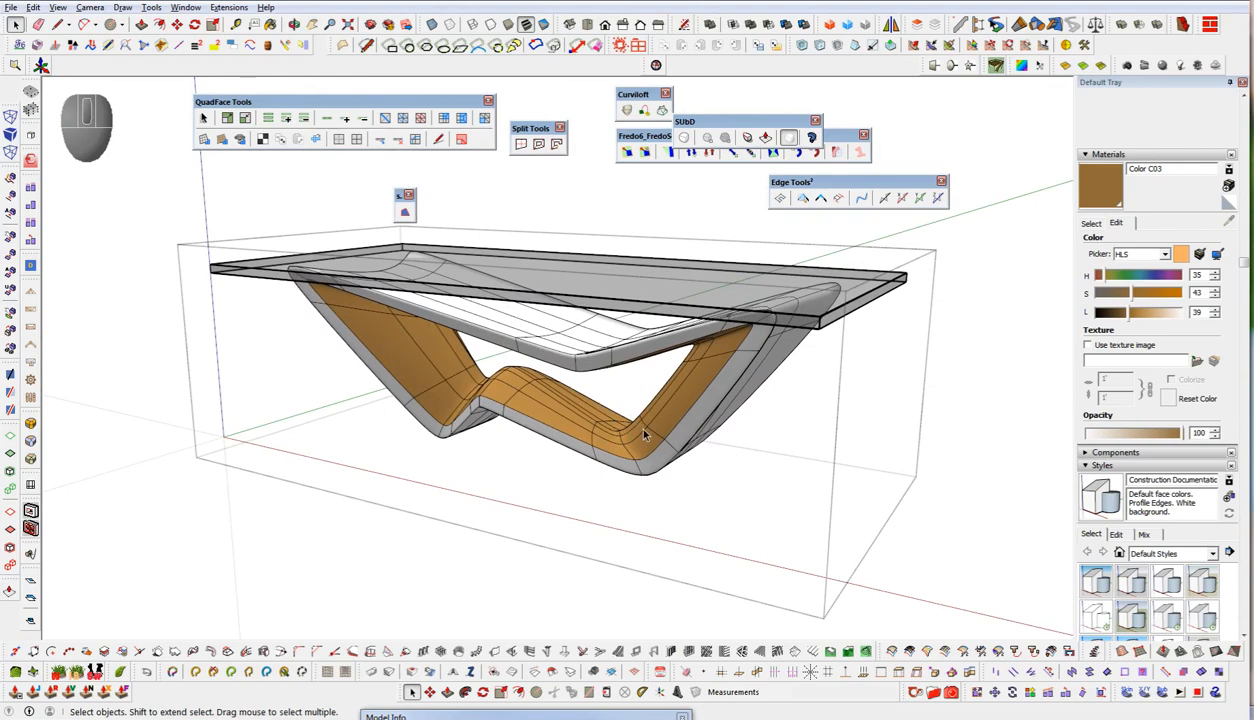
- Shift the glass top inside the group by about 2 15/16" to adjust its alignment over the base
{"action": "middle_click_drag", "start_coordinate": [516, 452], "coordinate": [680, 336]}
{"action": "left_click", "coordinate": [680, 336]}
{"action": "key", "text": "w"}
{"action": "left_click", "coordinate": [671, 563]}
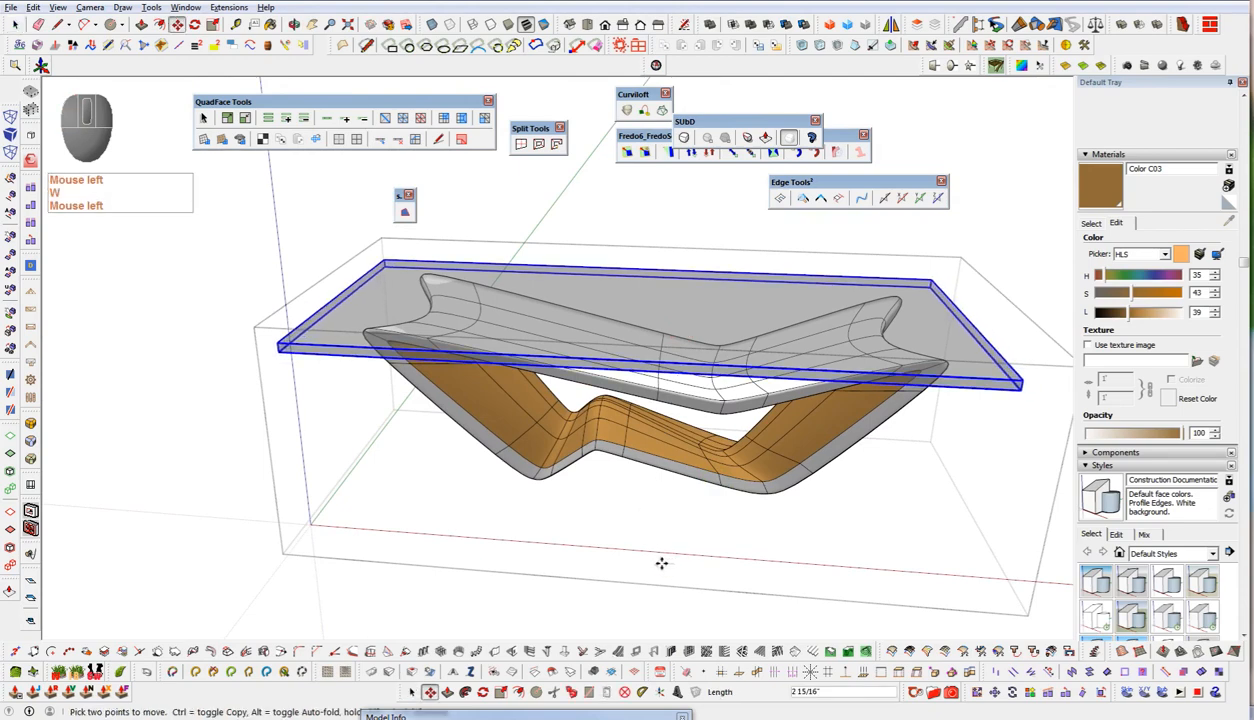
{"action": "left_click", "coordinate": [662, 561]}
{"action": "key", "text": "space"}
{"action": "middle_click_drag", "start_coordinate": [662, 561], "coordinate": [705, 535]}
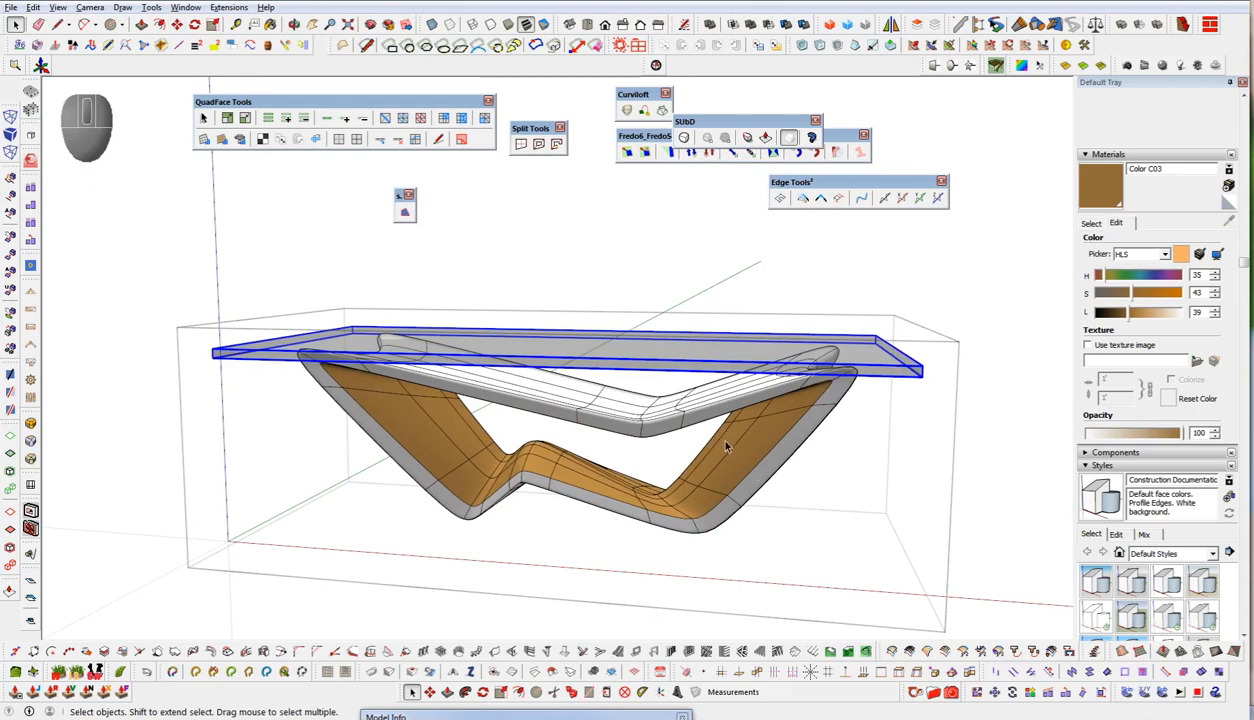
{"action": "middle_click_drag", "start_coordinate": [727, 447], "coordinate": [388, 503]}
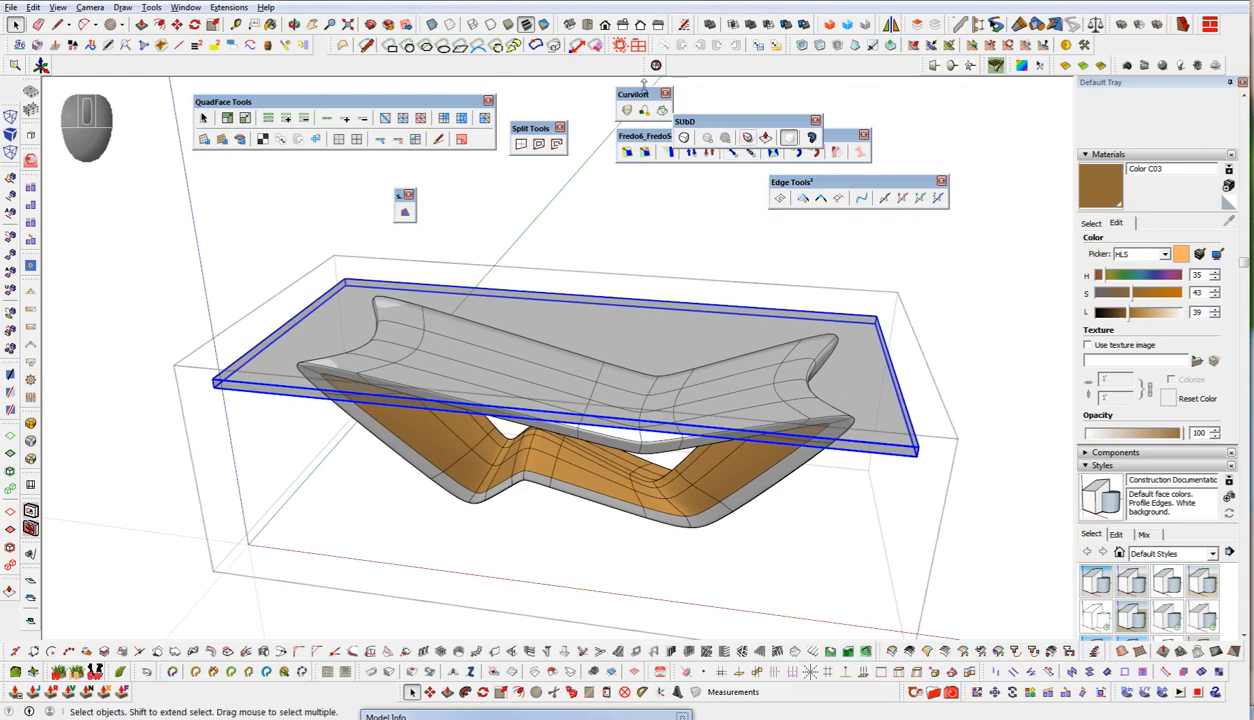
{"action": "middle_click_drag", "start_coordinate": [716, 467], "coordinate": [558, 428]}
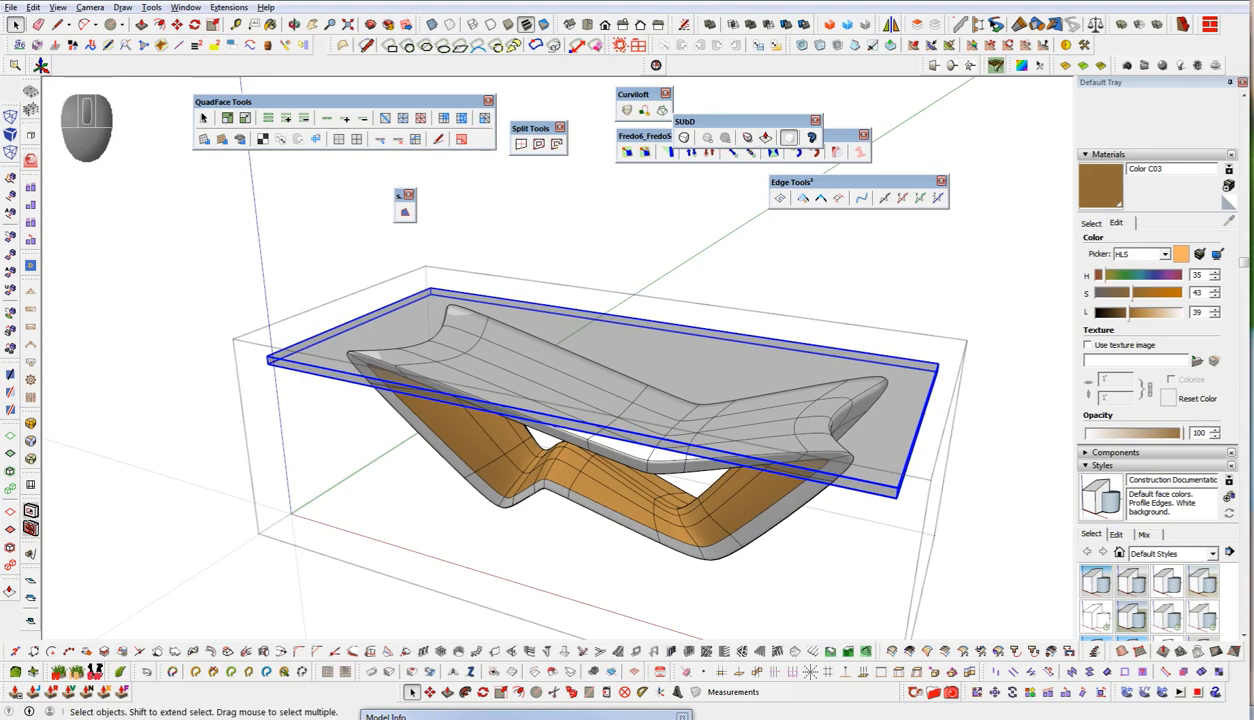
{"action": "middle_click_drag", "start_coordinate": [675, 480], "coordinate": [643, 452], "text": "shift"}
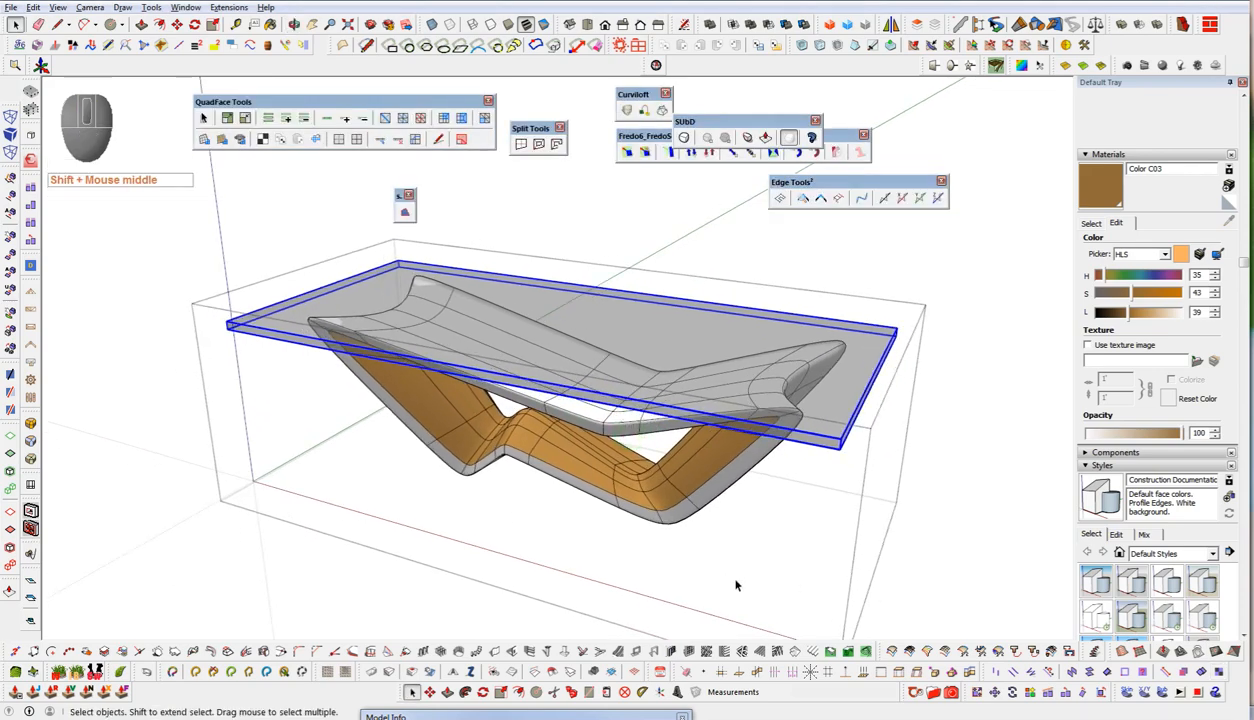